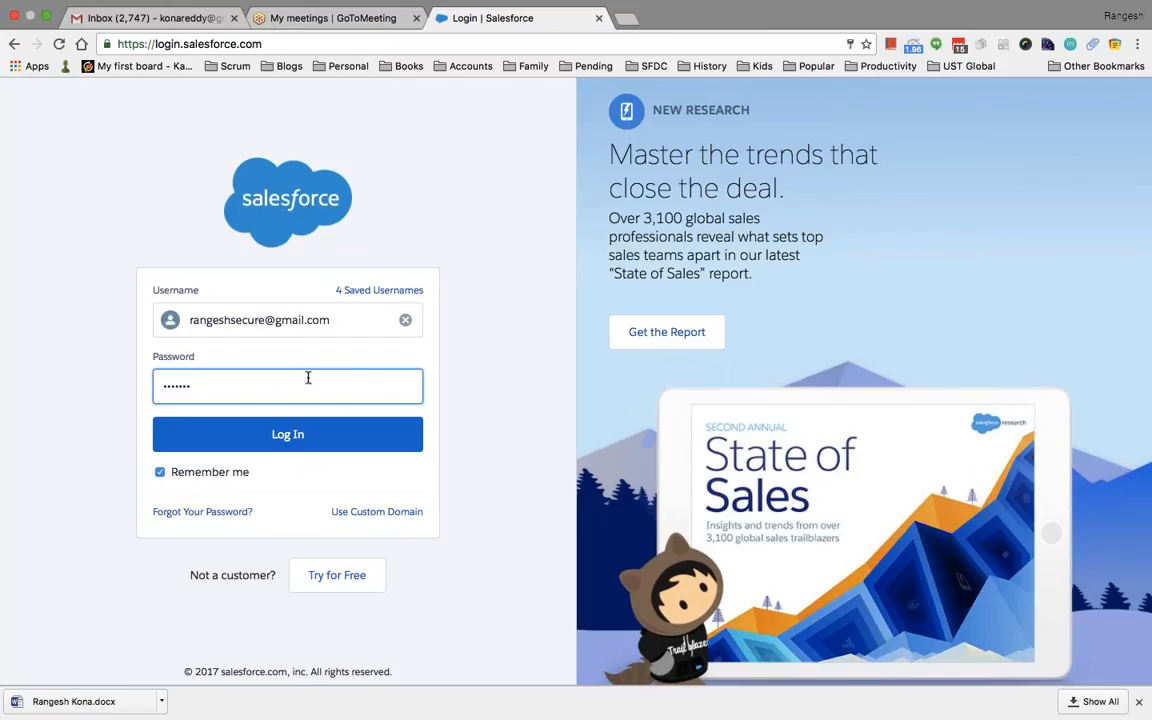
# Enter the account password, correcting a mistyped character, and log in to Salesforce
pyautogui.write('•')
pyautogui.press('BackSpace')
pyautogui.press('BackSpace')
pyautogui.press('BackSpace')
pyautogui.press('BackSpace')
pyautogui.press('BackSpace')
pyautogui.press('BackSpace')
pyautogui.press('BackSpace')
pyautogui.press('BackSpace')
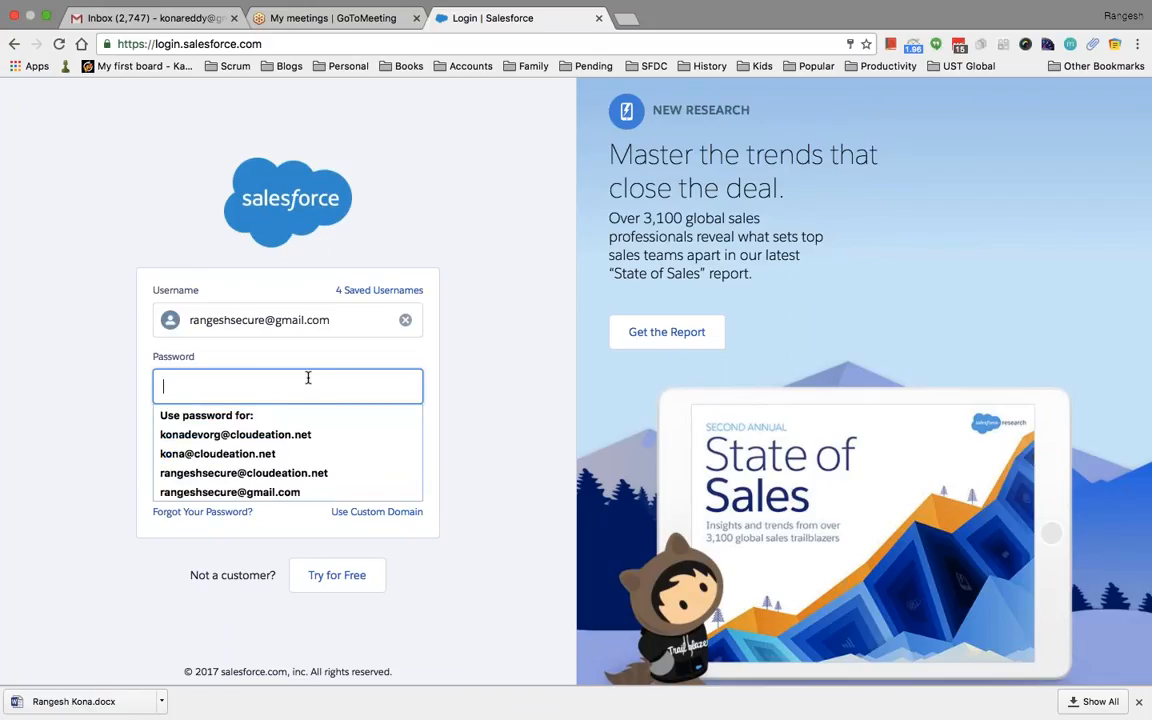
pyautogui.write('•••••••••••')
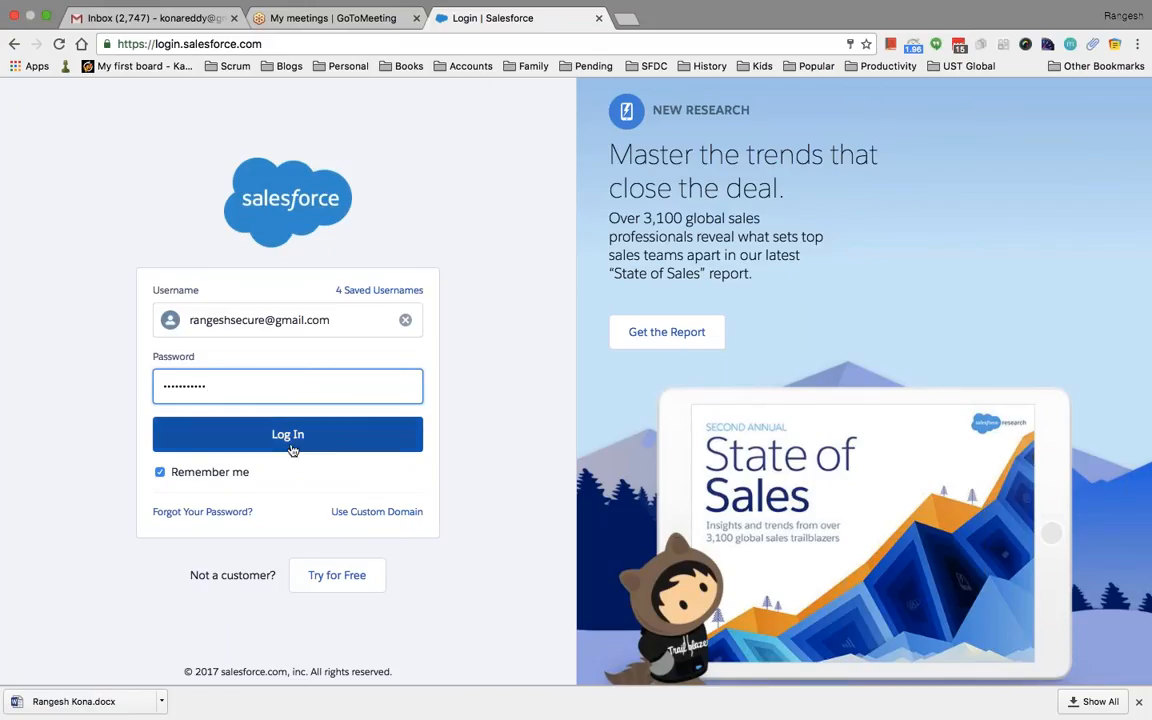
pyautogui.click(316, 442)
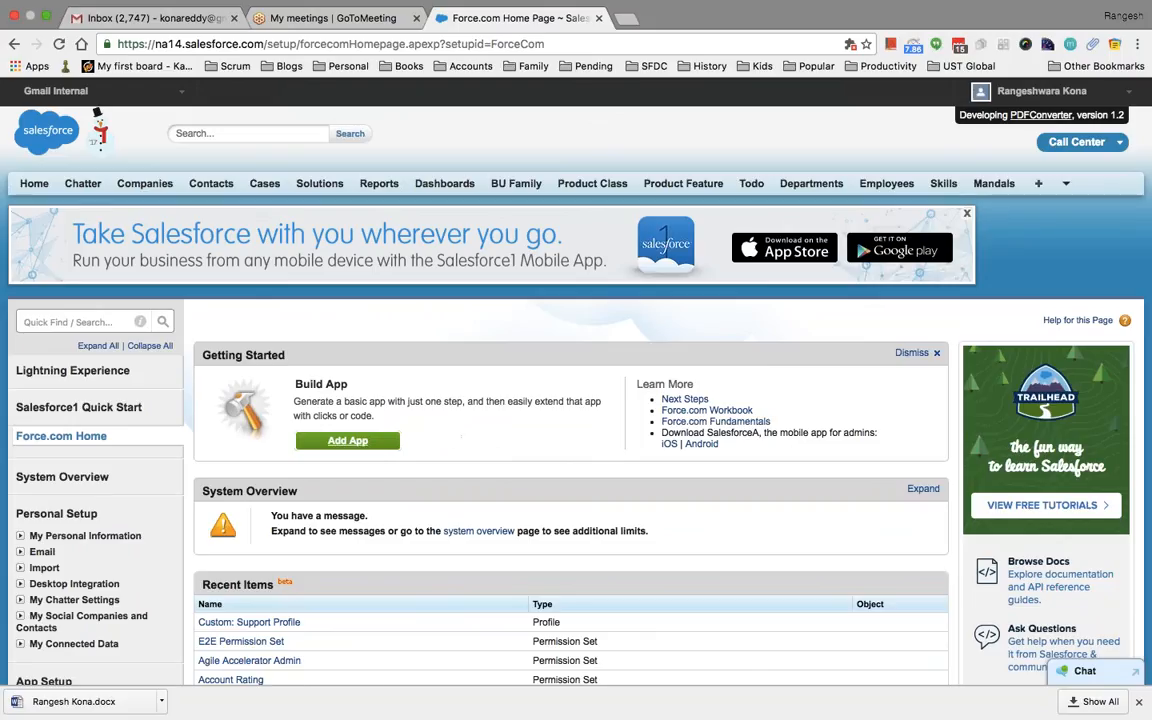
# Search Setup for 'valid' and open the Contact Validation Rules list
pyautogui.click(75, 321)
pyautogui.write('valid')
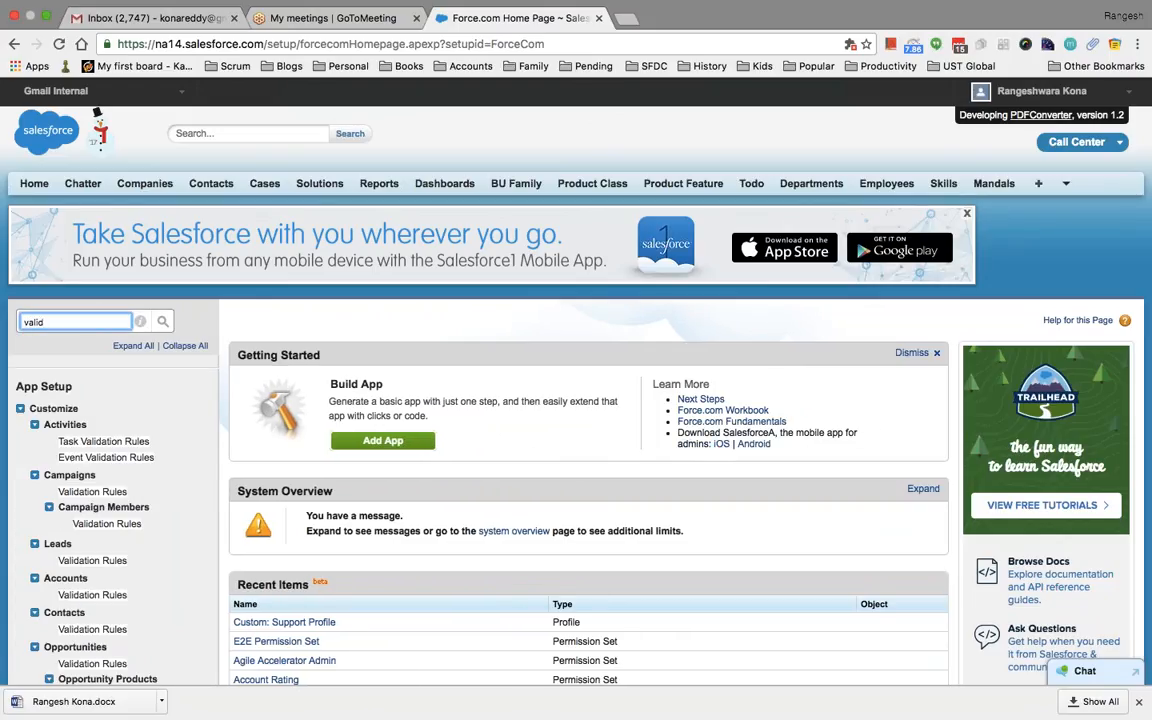
pyautogui.scroll(-5, 185, 435)
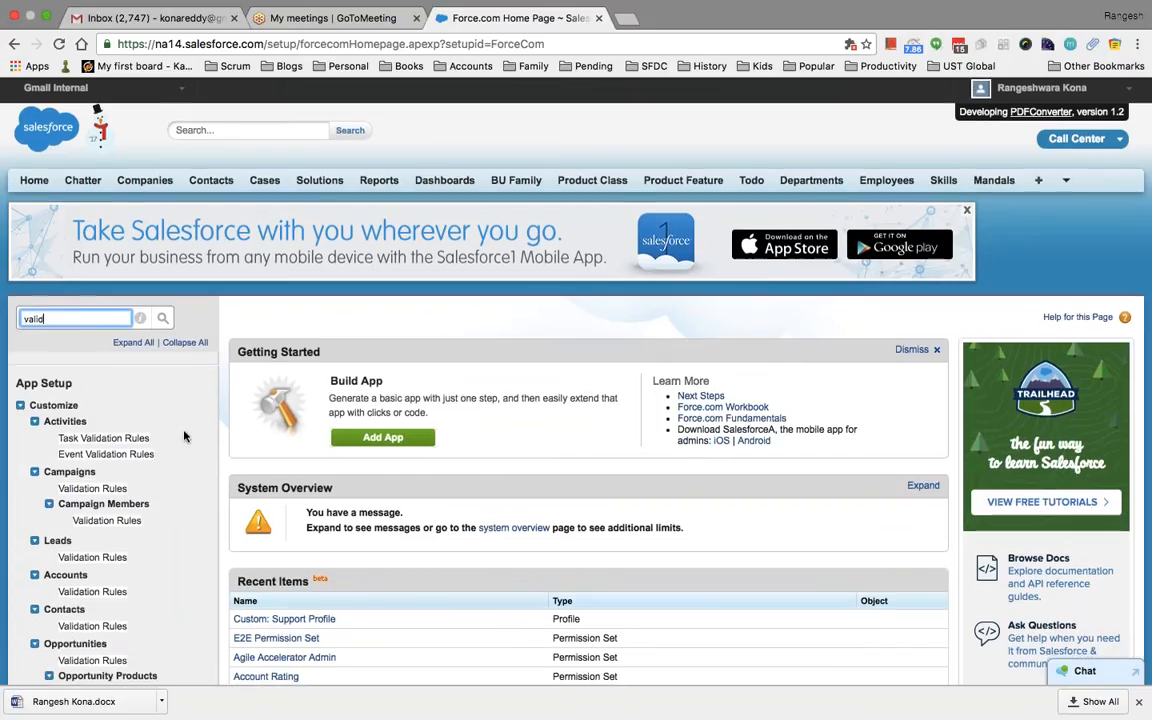
pyautogui.scroll(-2, 180, 425)
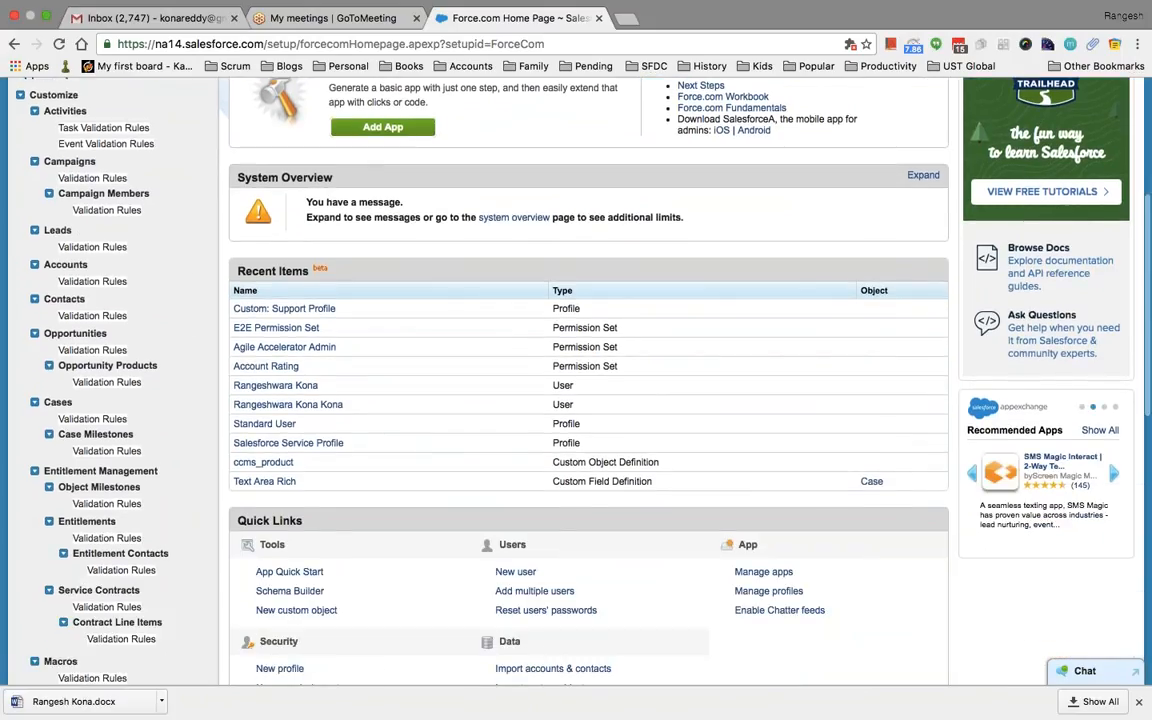
pyautogui.scroll(-2, 172, 414)
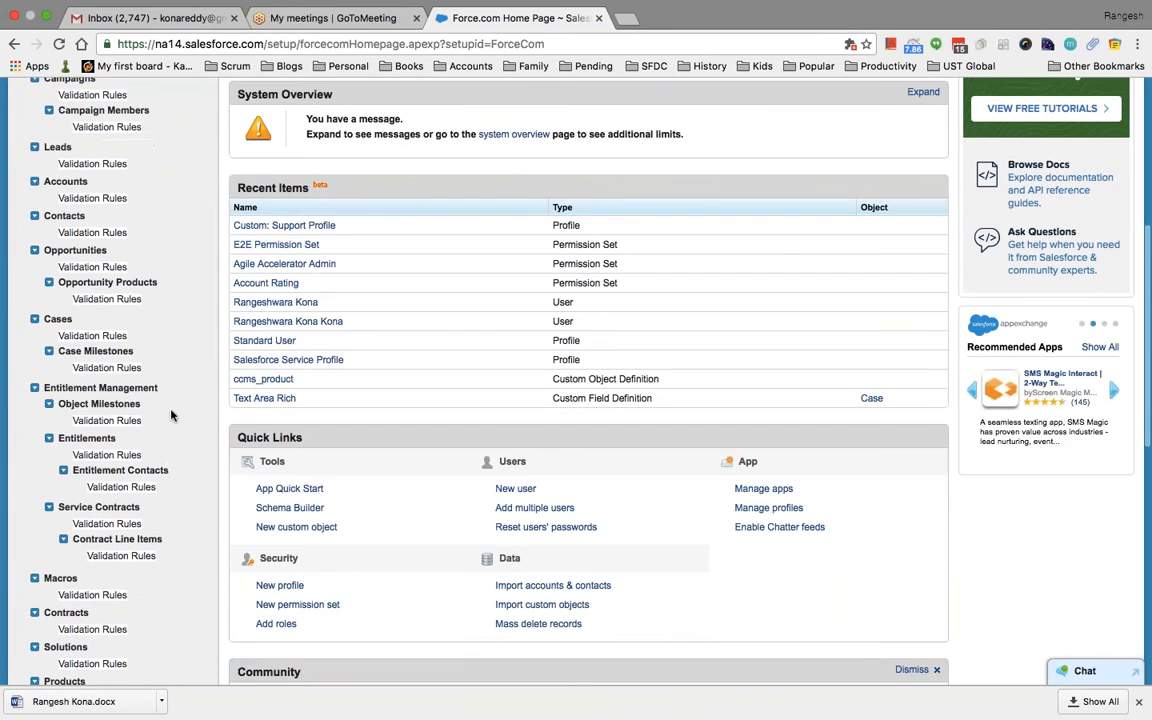
pyautogui.scroll(1, 172, 414)
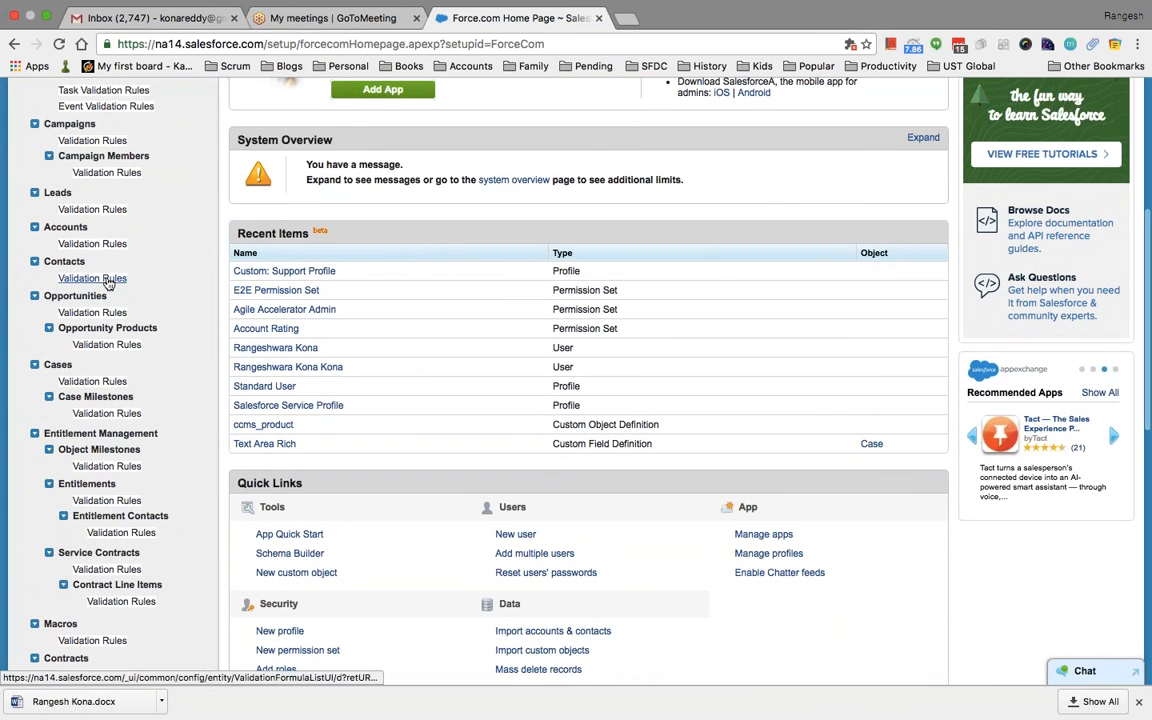
pyautogui.click(92, 278)
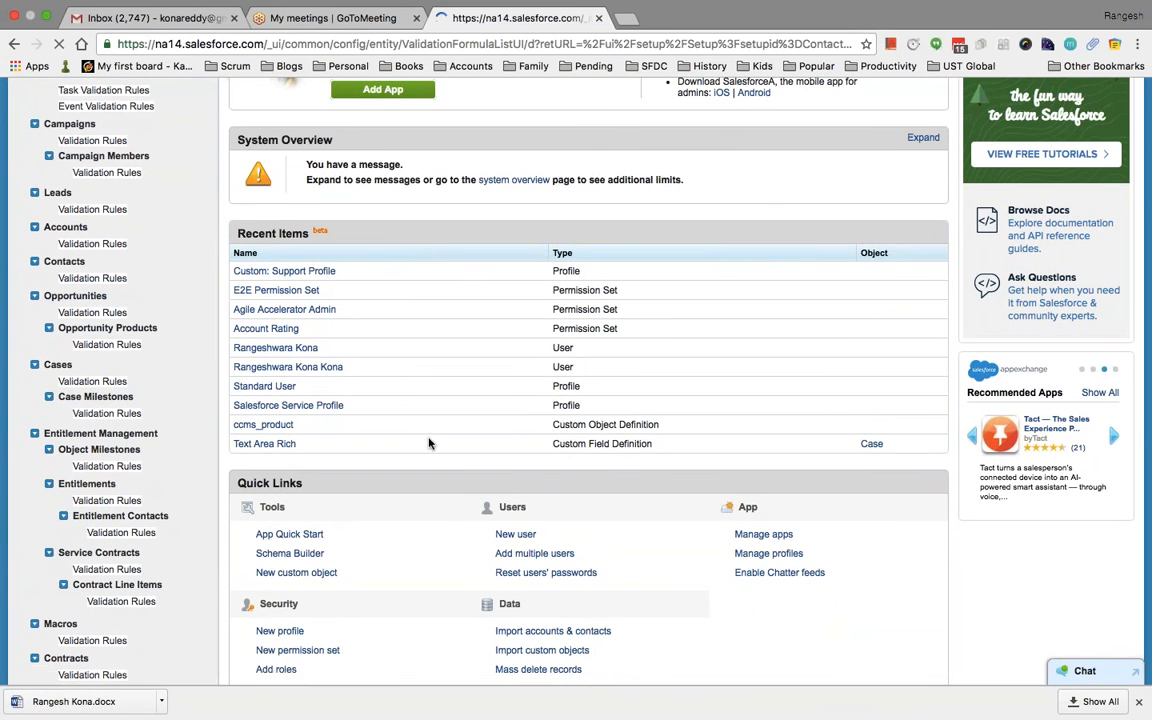
# Start a new contact validation rule from the list
pyautogui.scroll(-2, 499, 474)
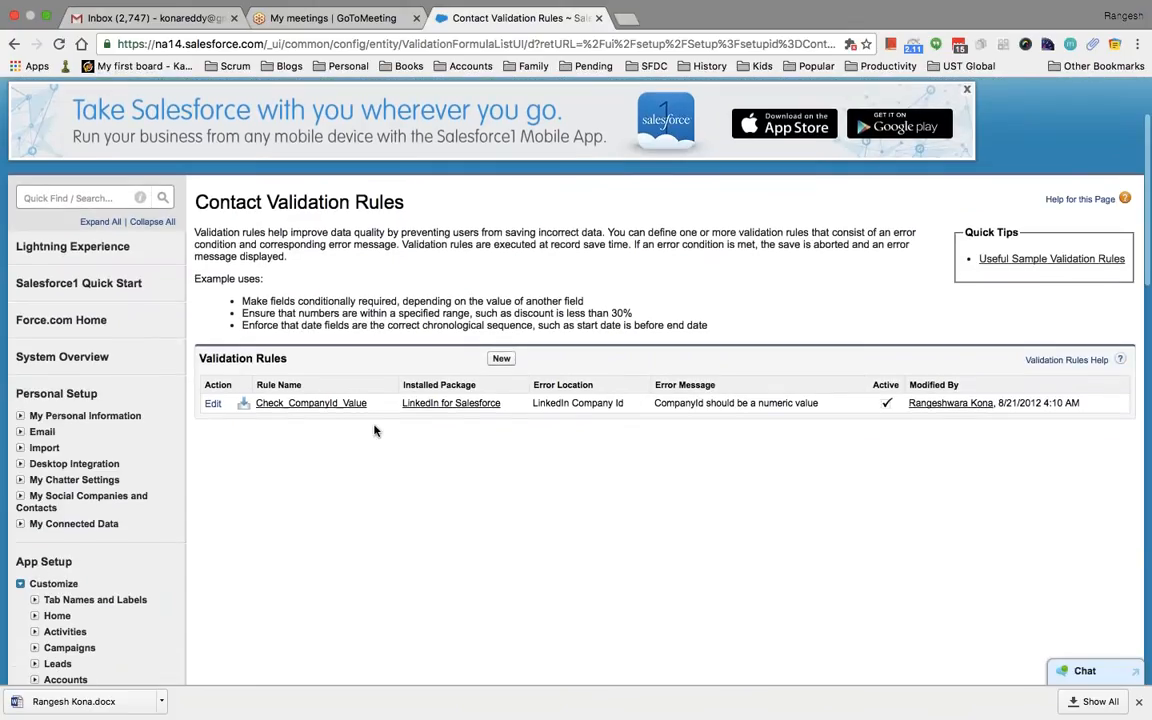
pyautogui.scroll(-1, 375, 430)
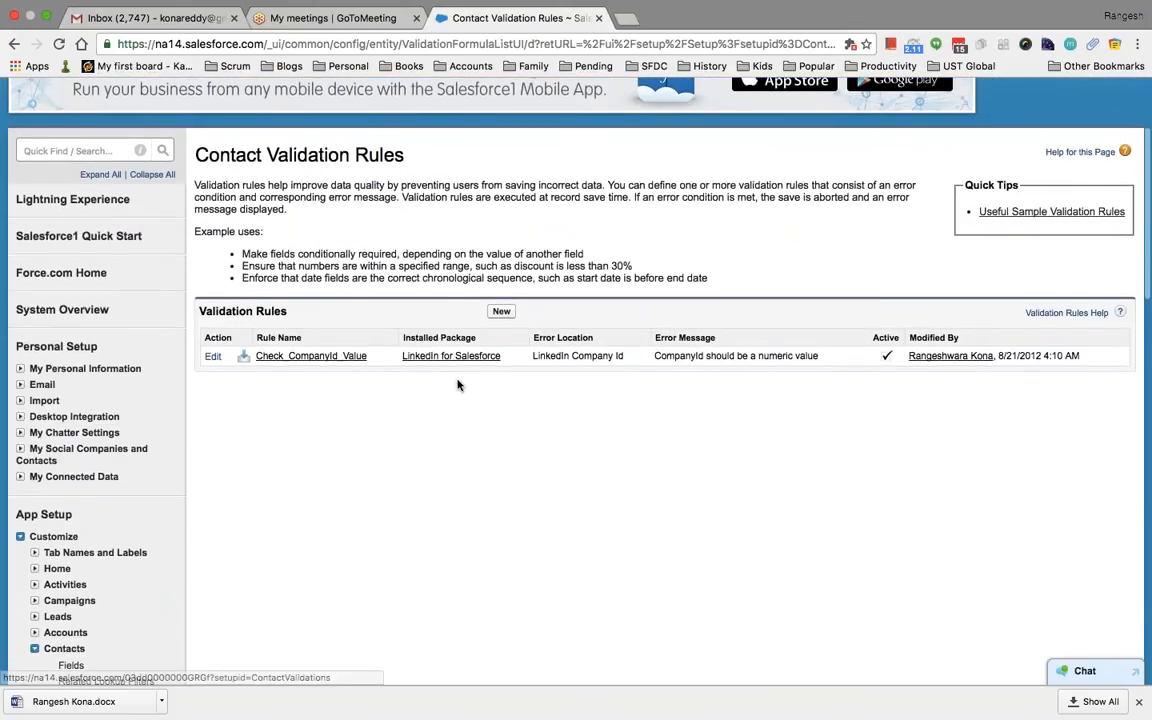
pyautogui.click(501, 311)
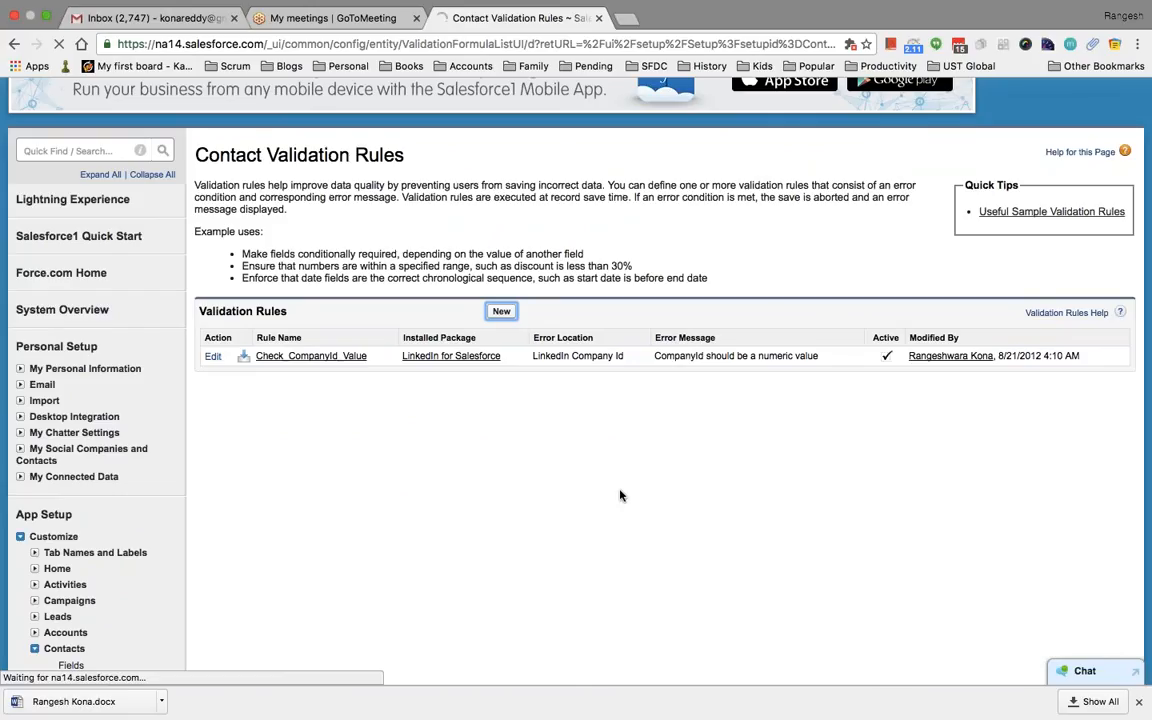
pyautogui.scroll(4, 420, 350)
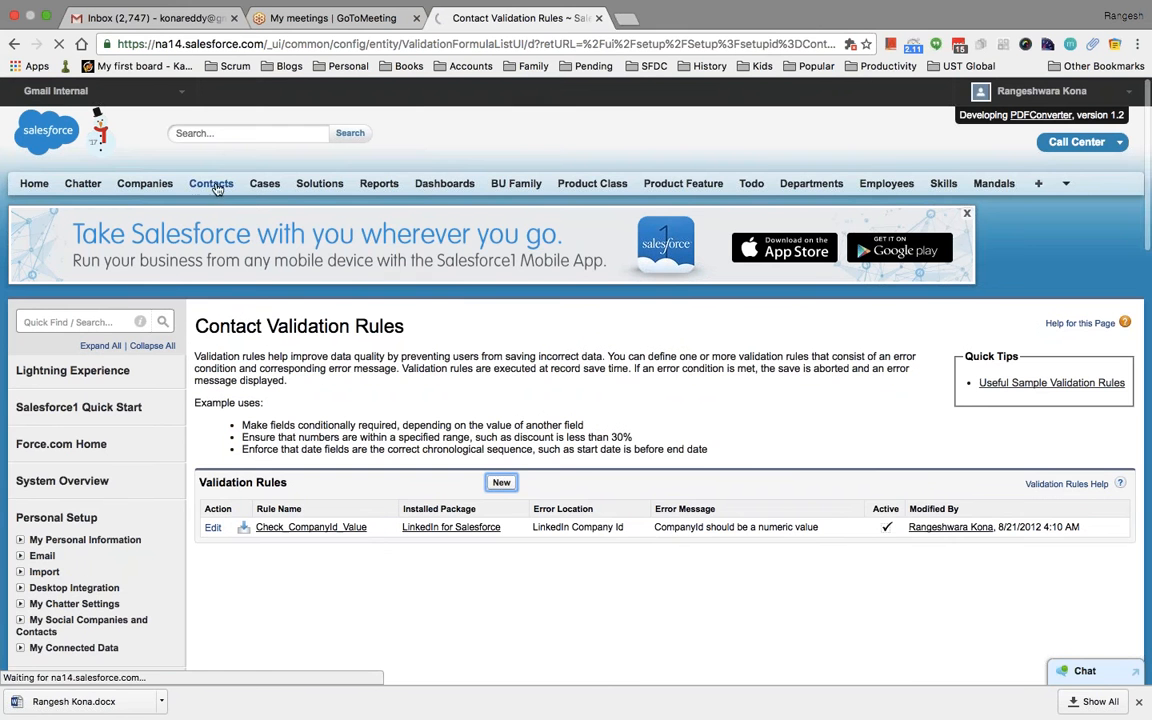
# Open Contacts home in a second browser tab and start a new contact, keeping the rule form open
pyautogui.click(212, 184)
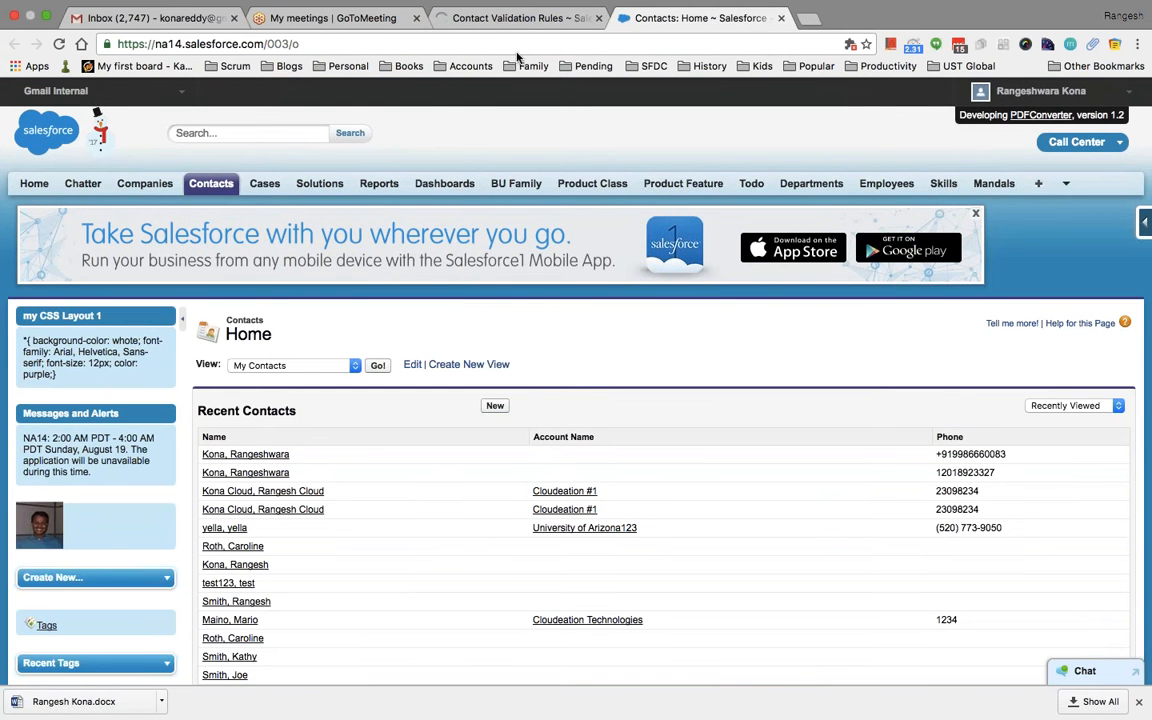
pyautogui.click(515, 18)
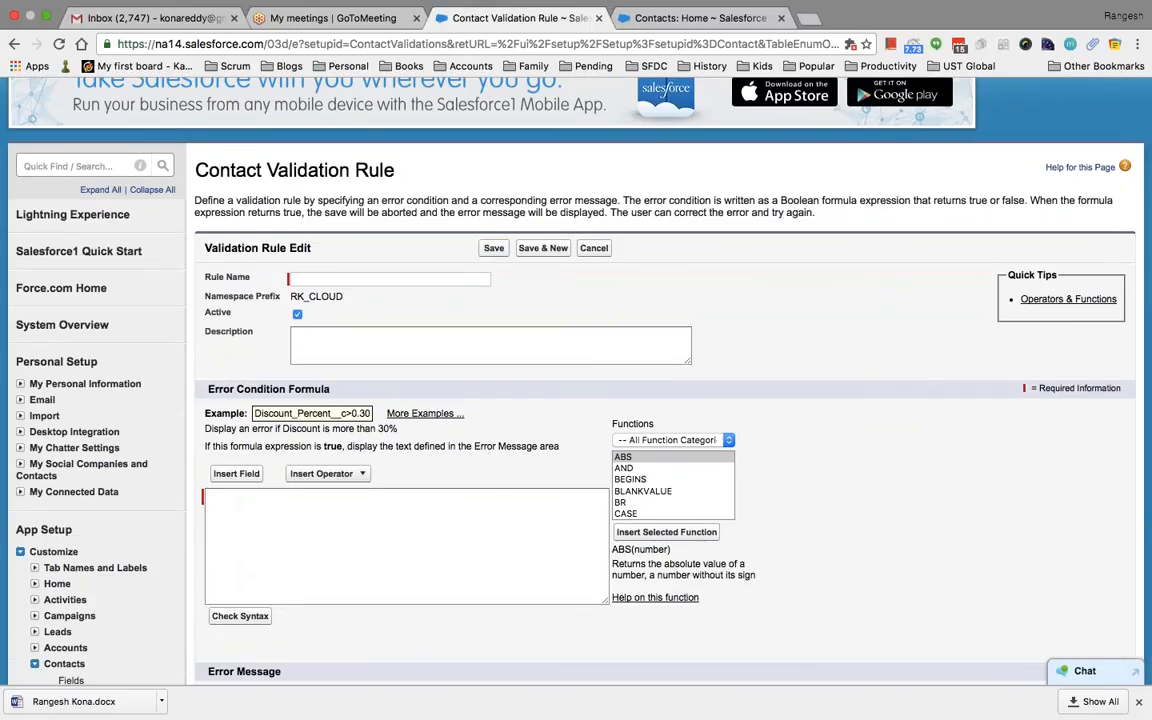
pyautogui.click(336, 277)
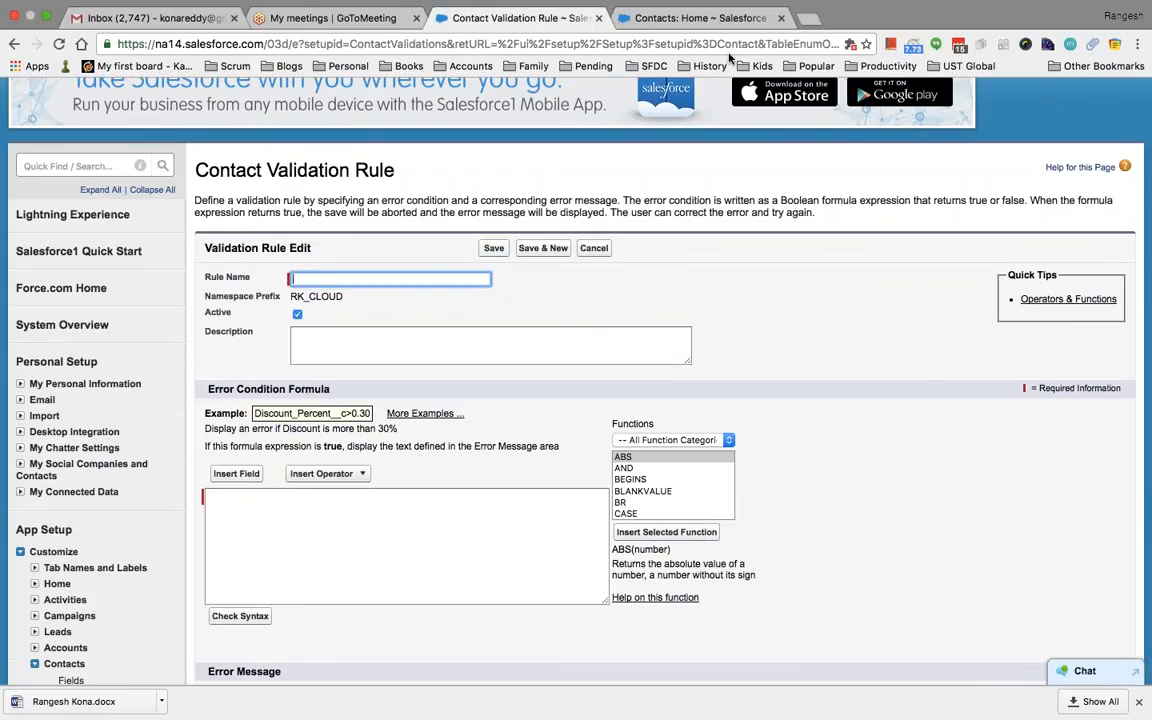
pyautogui.click(700, 18)
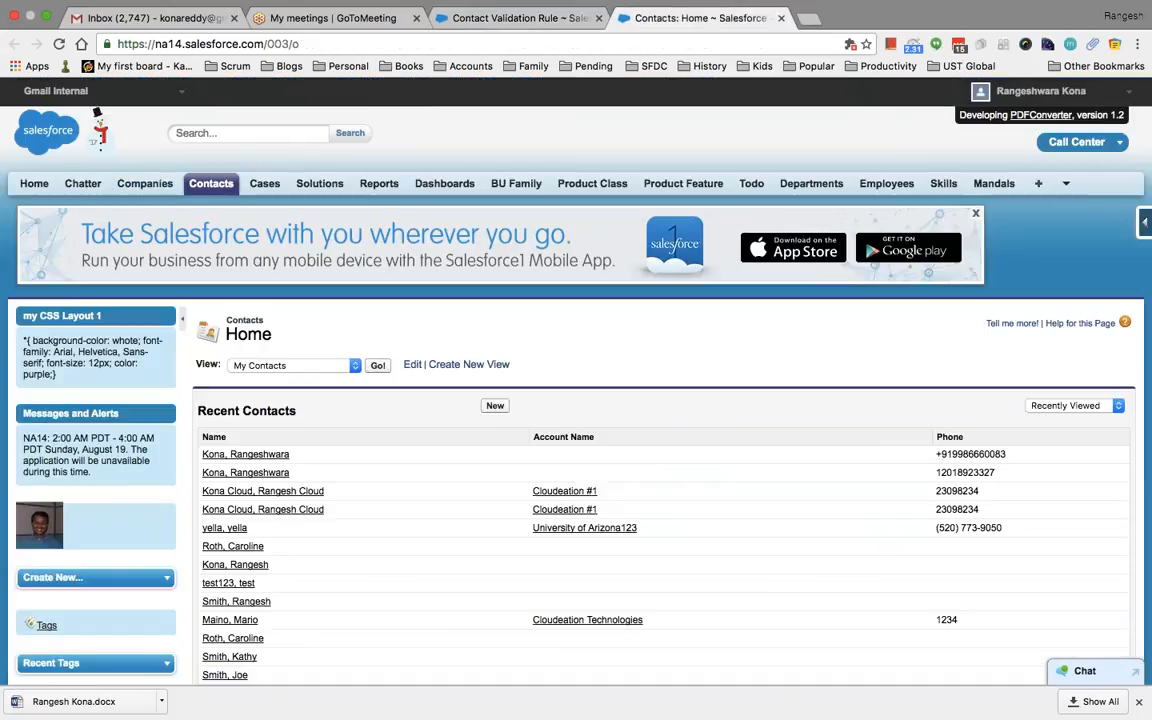
pyautogui.click(495, 405)
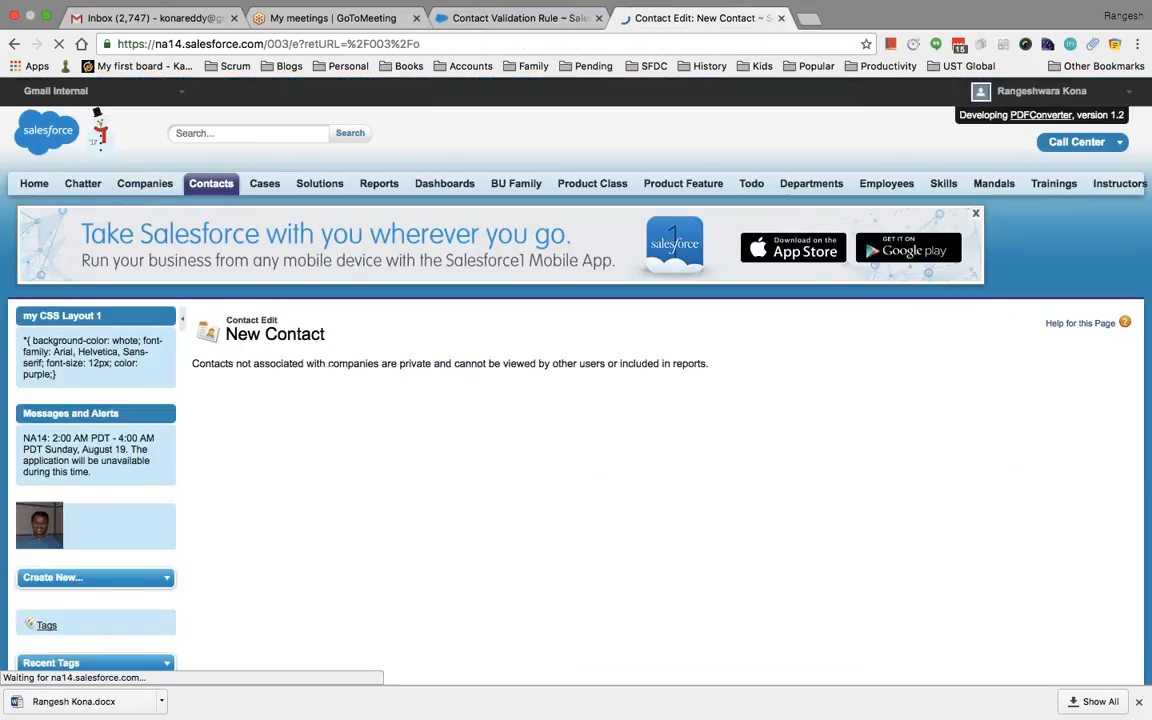
# Look over the blank New Contact form, leaving the Phone field empty
pyautogui.scroll(-5, 576, 400)
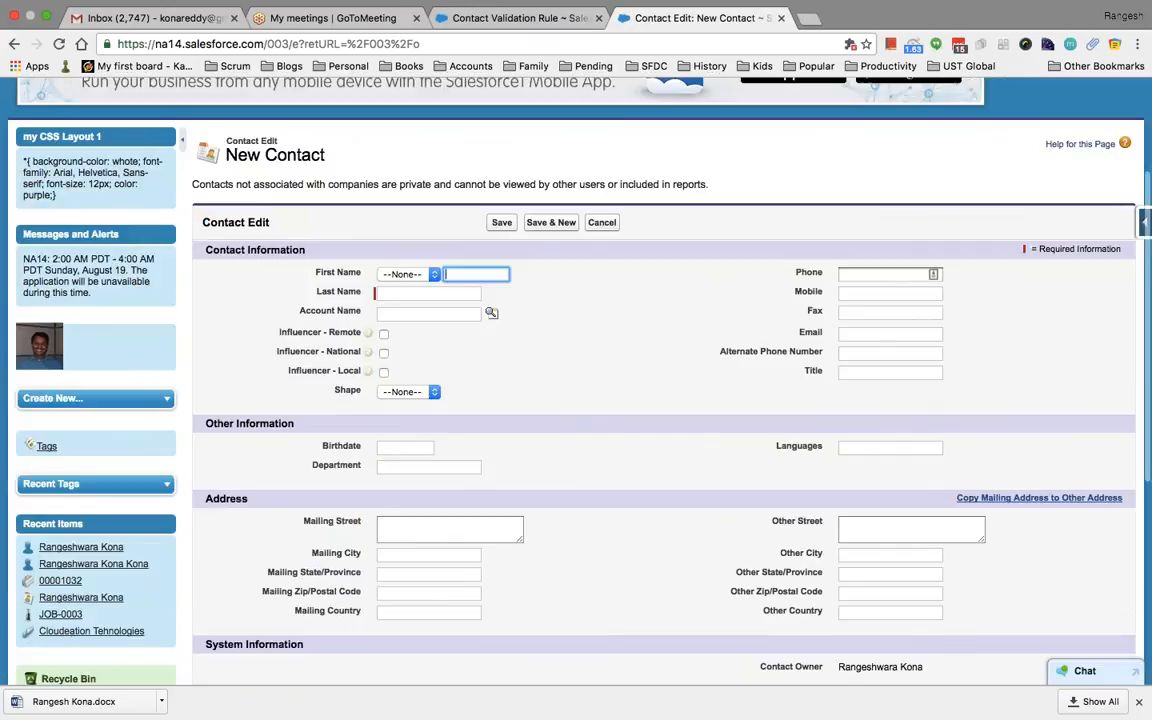
pyautogui.scroll(-1, 540, 338)
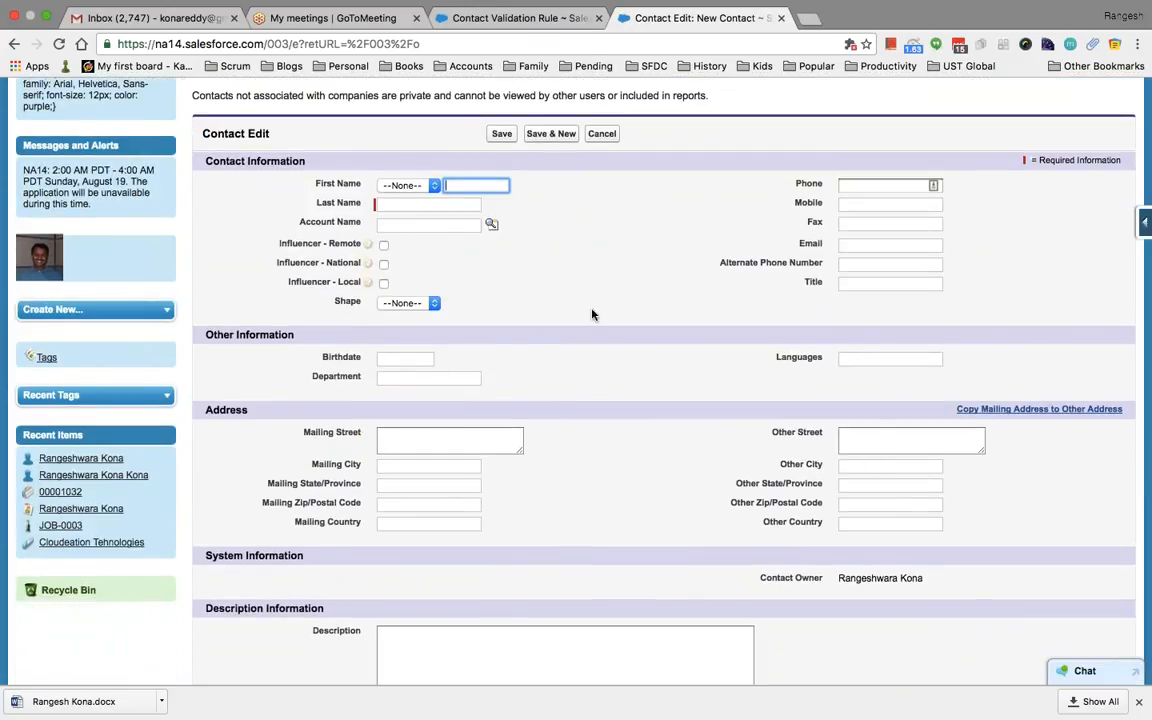
pyautogui.click(864, 186)
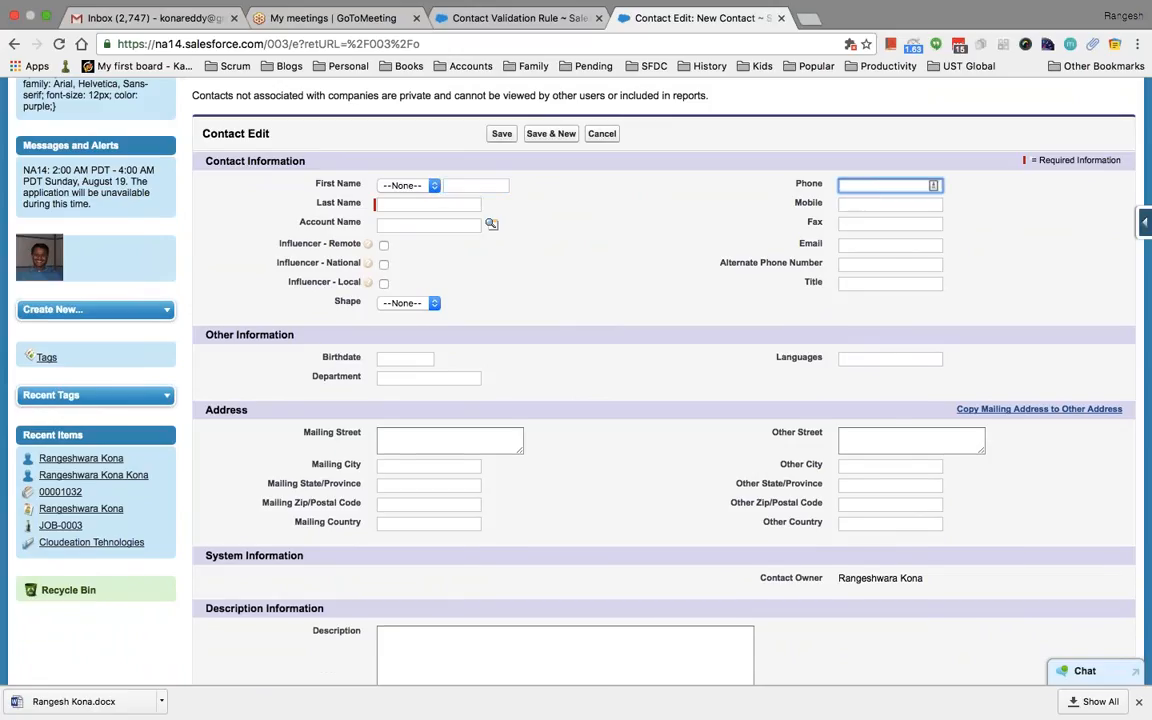
pyautogui.scroll(1, 664, 380)
pyautogui.scroll(2, 707, 349)
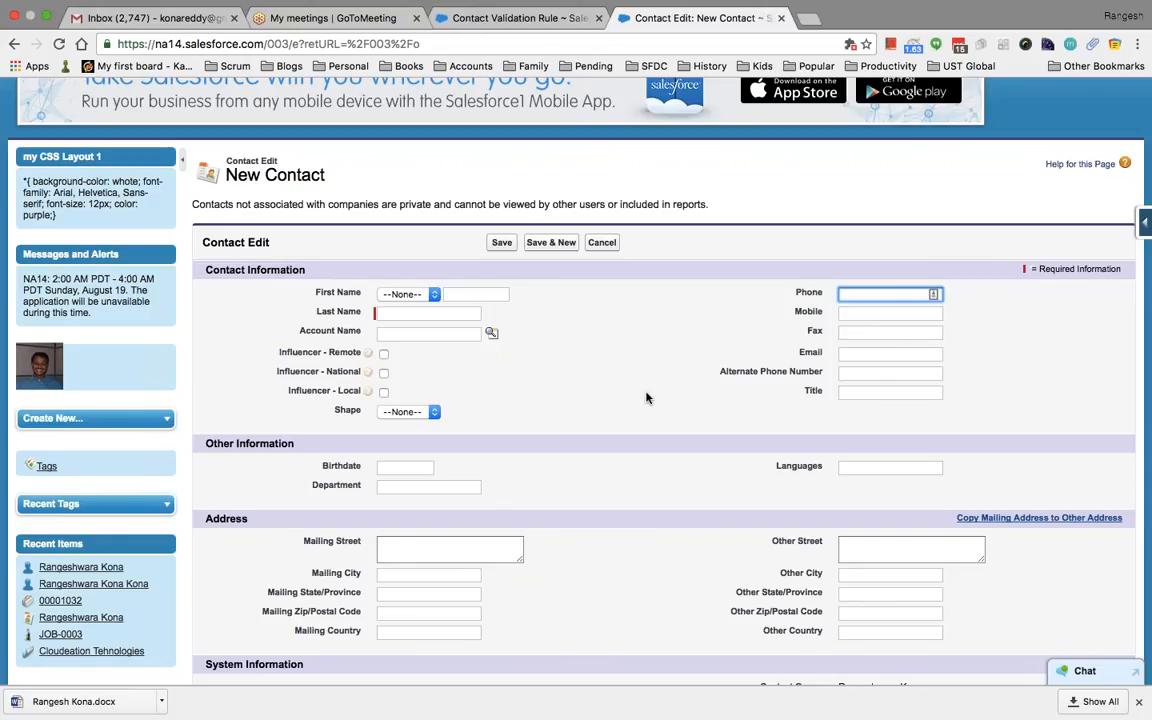
pyautogui.scroll(2, 668, 370)
pyautogui.scroll(-2, 668, 370)
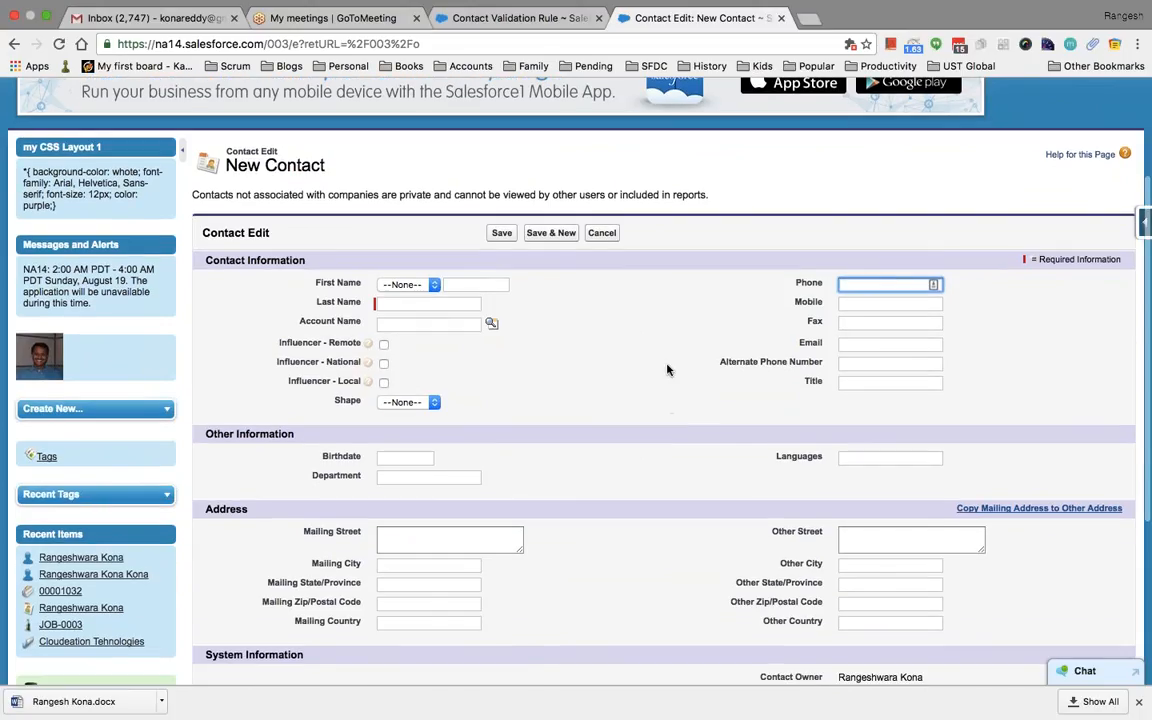
pyautogui.click(656, 336)
# Name the rule 'Phone Required' and bring up the Insert Field list for its error formula
pyautogui.click(512, 20)
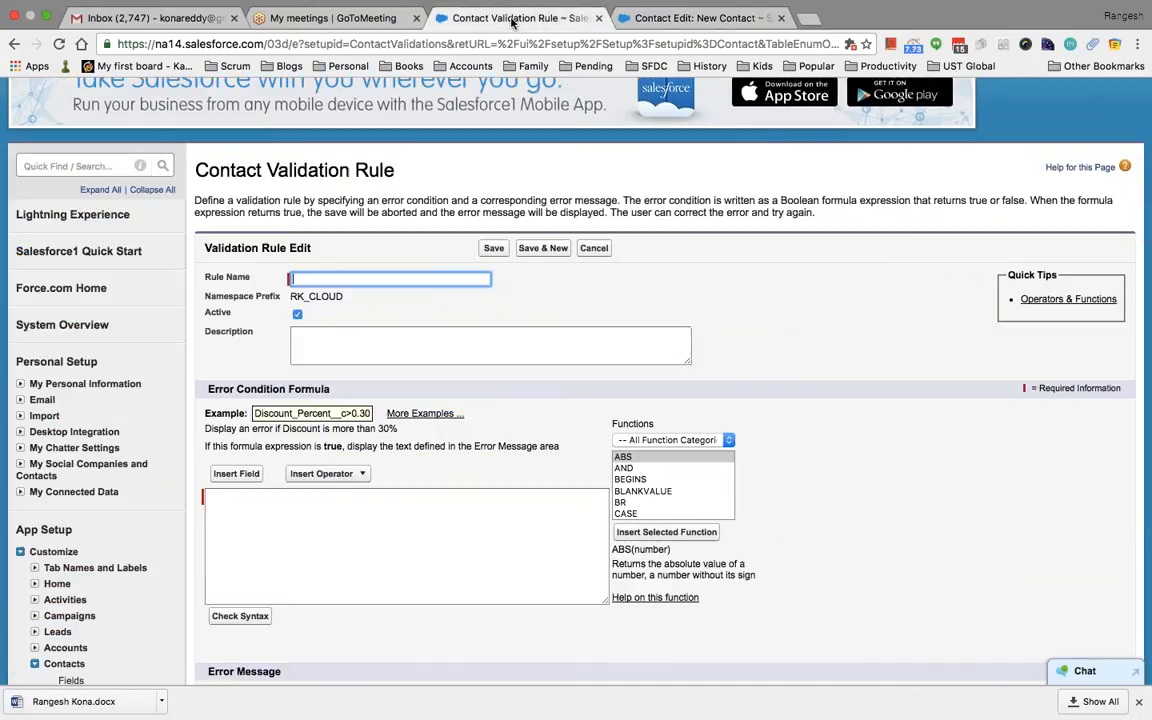
pyautogui.write('Ph')
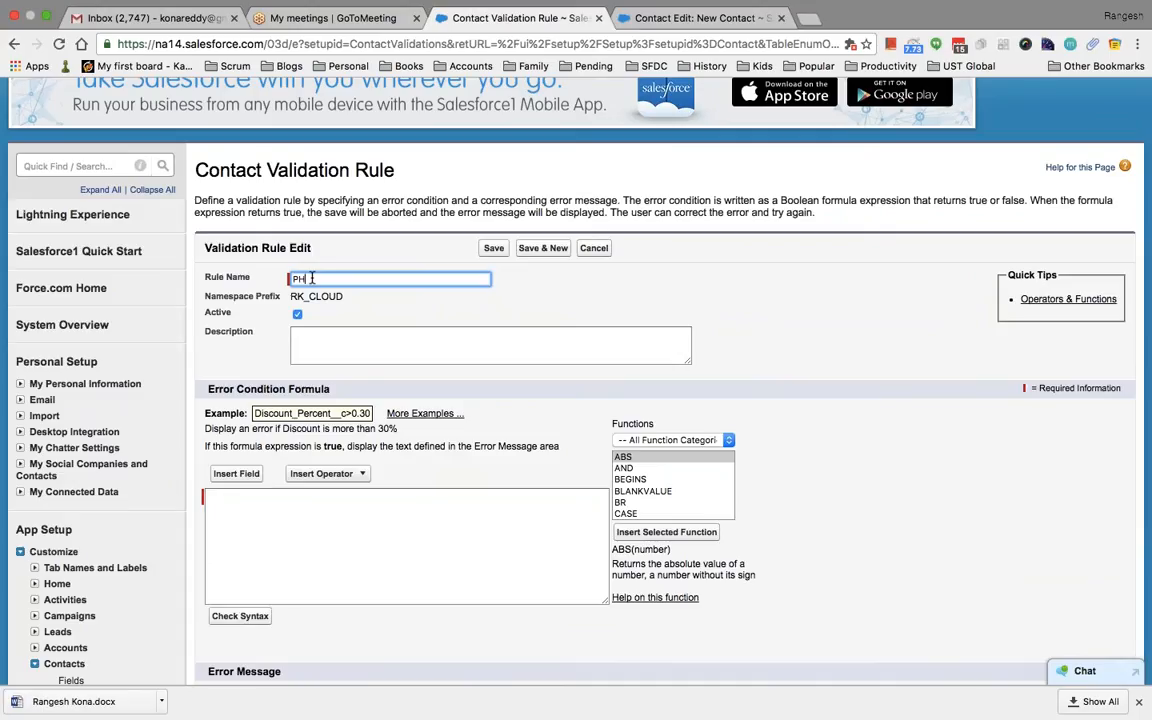
pyautogui.write('one Required')
pyautogui.click(332, 347)
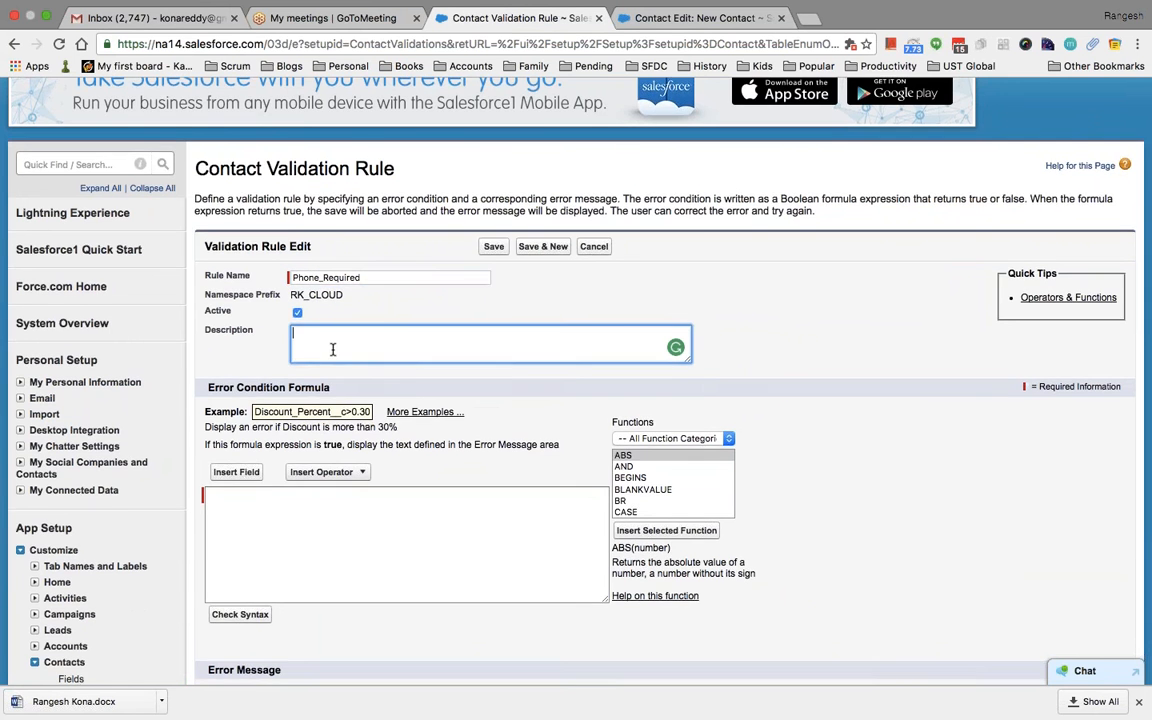
pyautogui.scroll(-3, 333, 349)
pyautogui.click(333, 349)
pyautogui.rightClick(333, 349)
pyautogui.press('Escape')
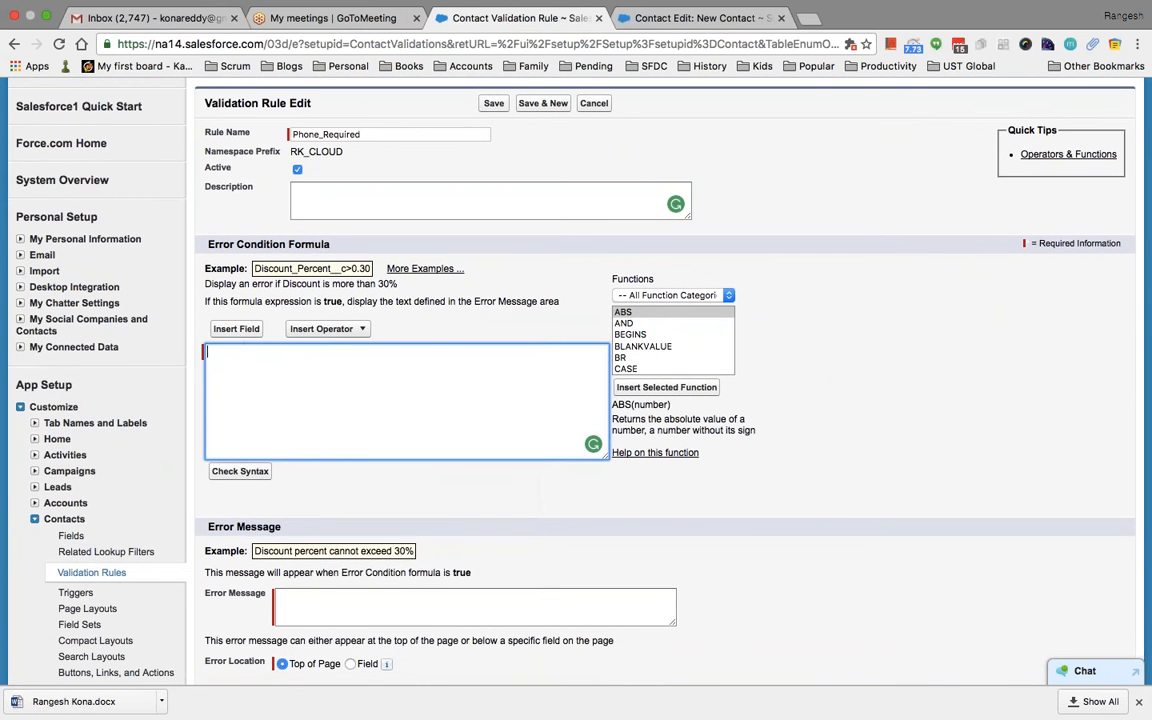
pyautogui.click(238, 332)
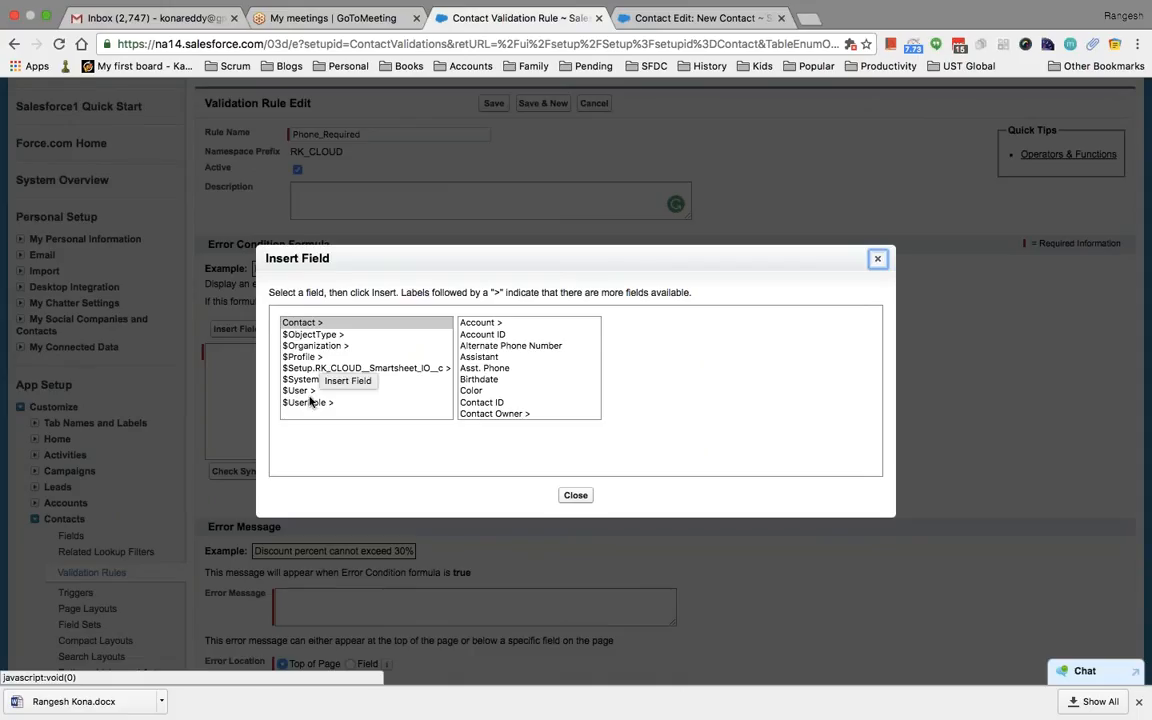
# Insert the Contact Phone field into the error condition formula
pyautogui.click(484, 368)
pyautogui.scroll(-3, 497, 373)
pyautogui.scroll(-2, 497, 373)
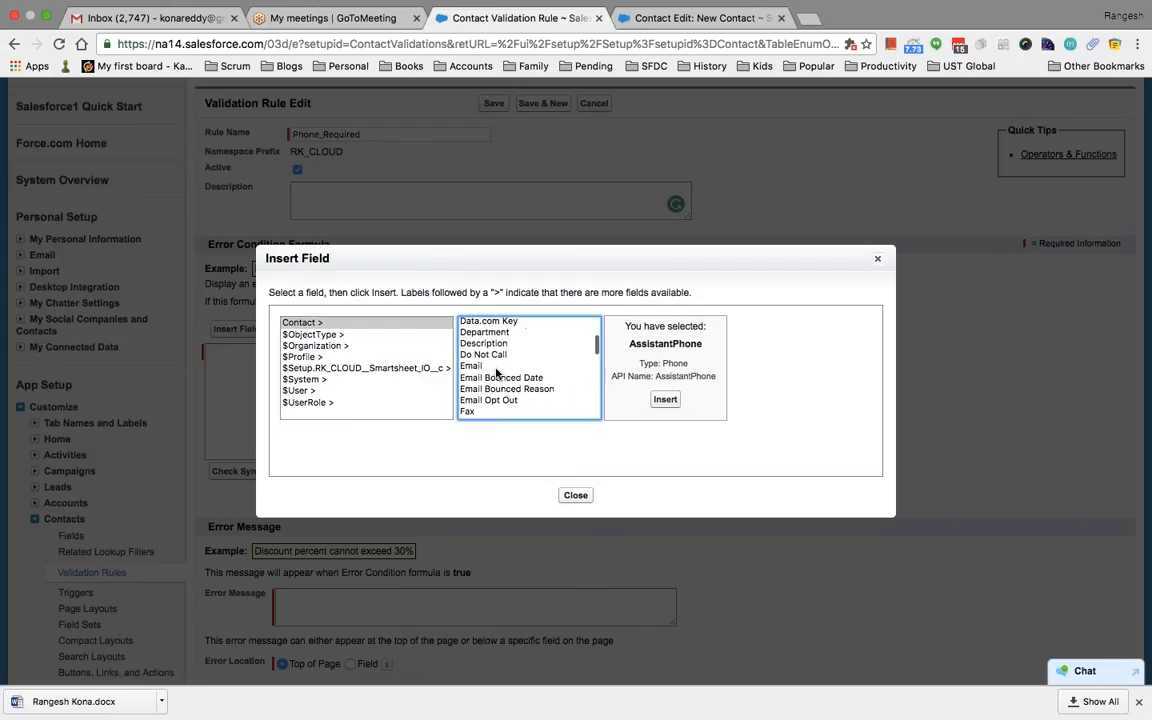
pyautogui.scroll(-2, 497, 373)
pyautogui.scroll(-2, 497, 373)
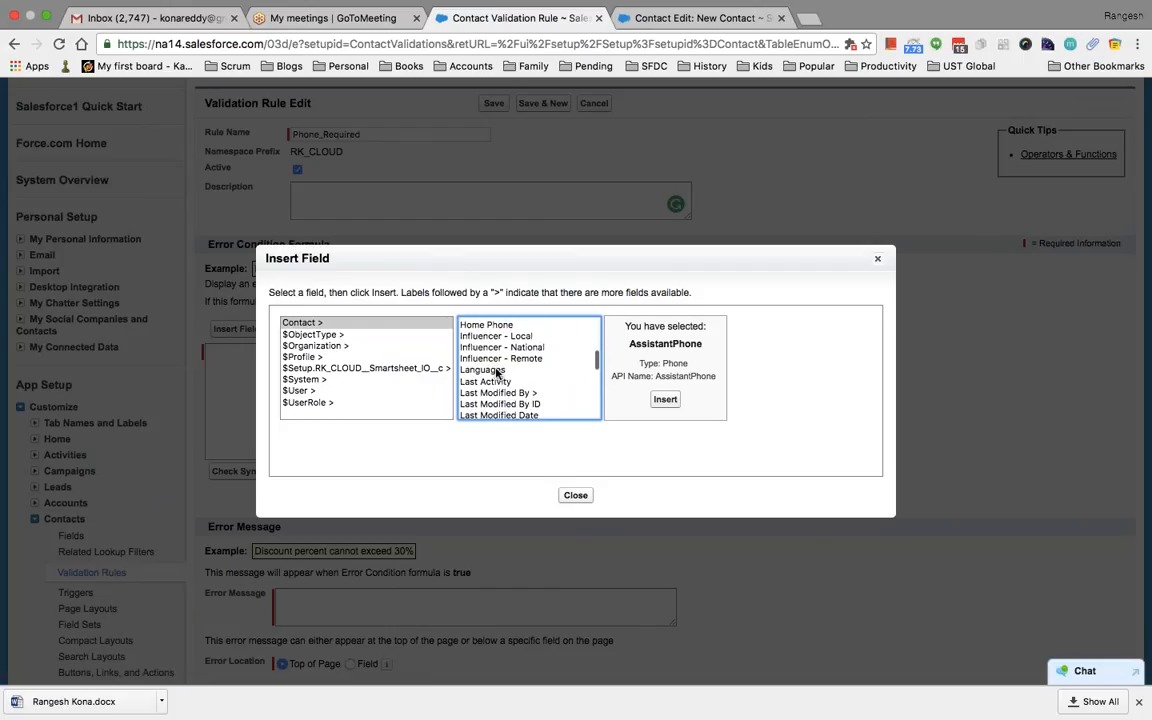
pyautogui.click(497, 372)
pyautogui.press('p')
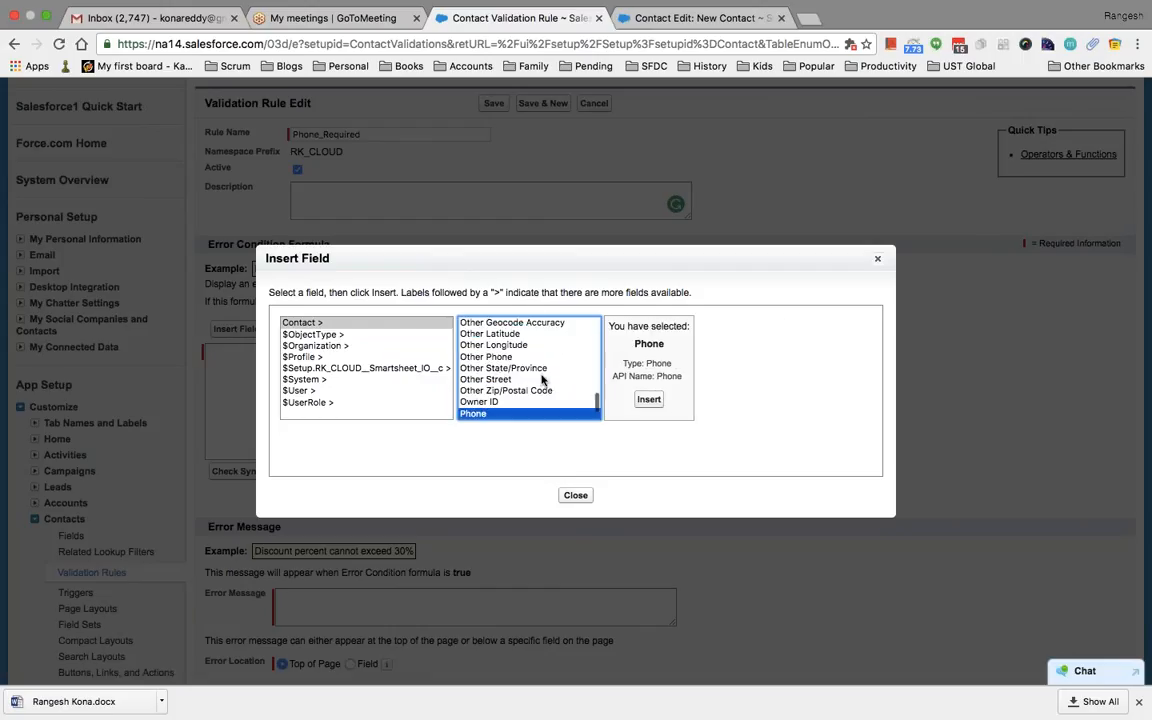
pyautogui.click(649, 399)
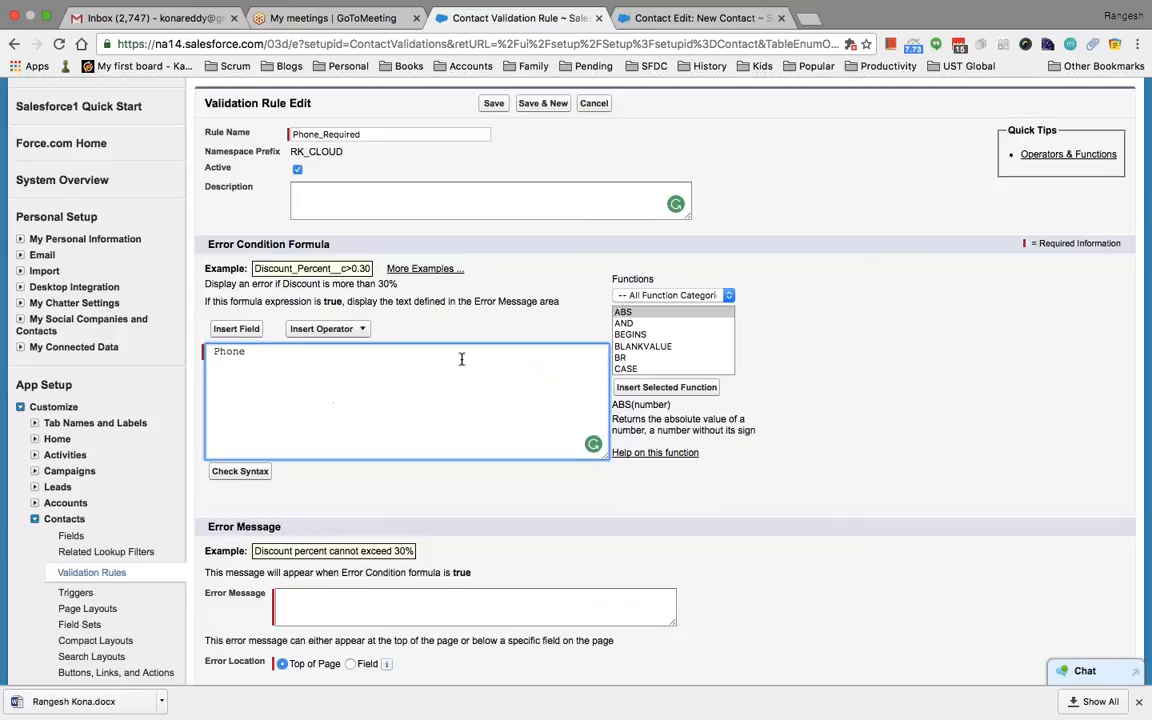
# Complete the formula as Phone = '' using the Equal operator
pyautogui.write('==')
pyautogui.press('BackSpace')
pyautogui.press('BackSpace')
pyautogui.click(325, 328)
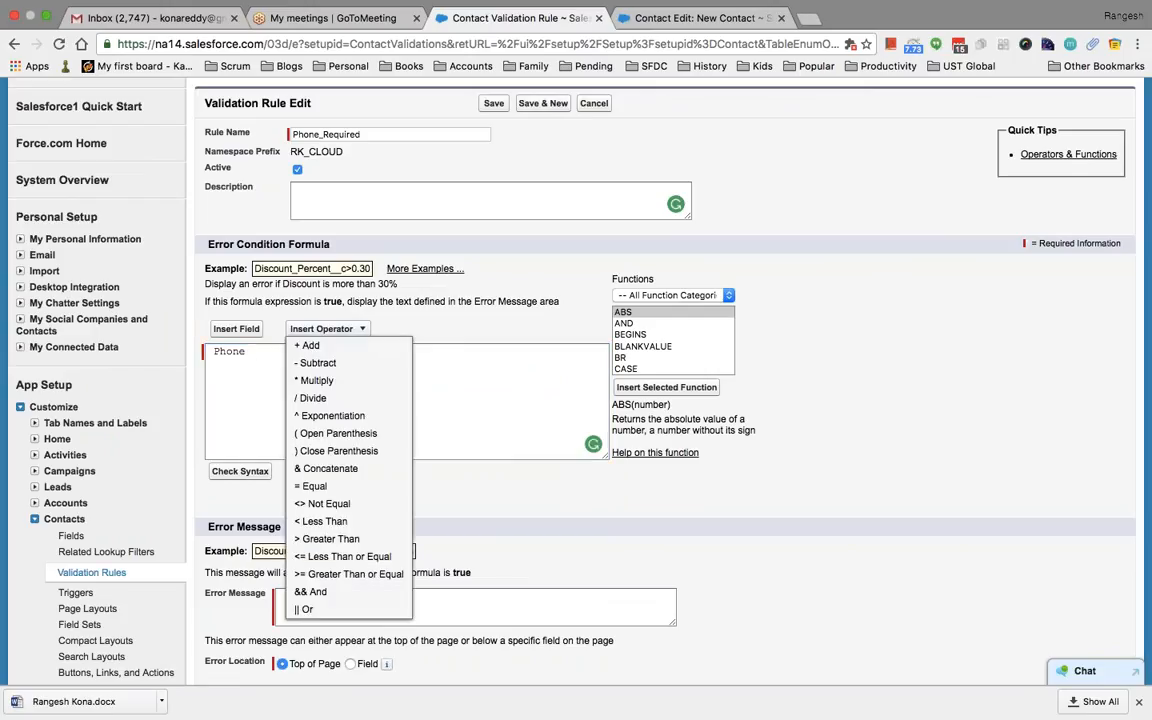
pyautogui.click(340, 486)
pyautogui.write("''")
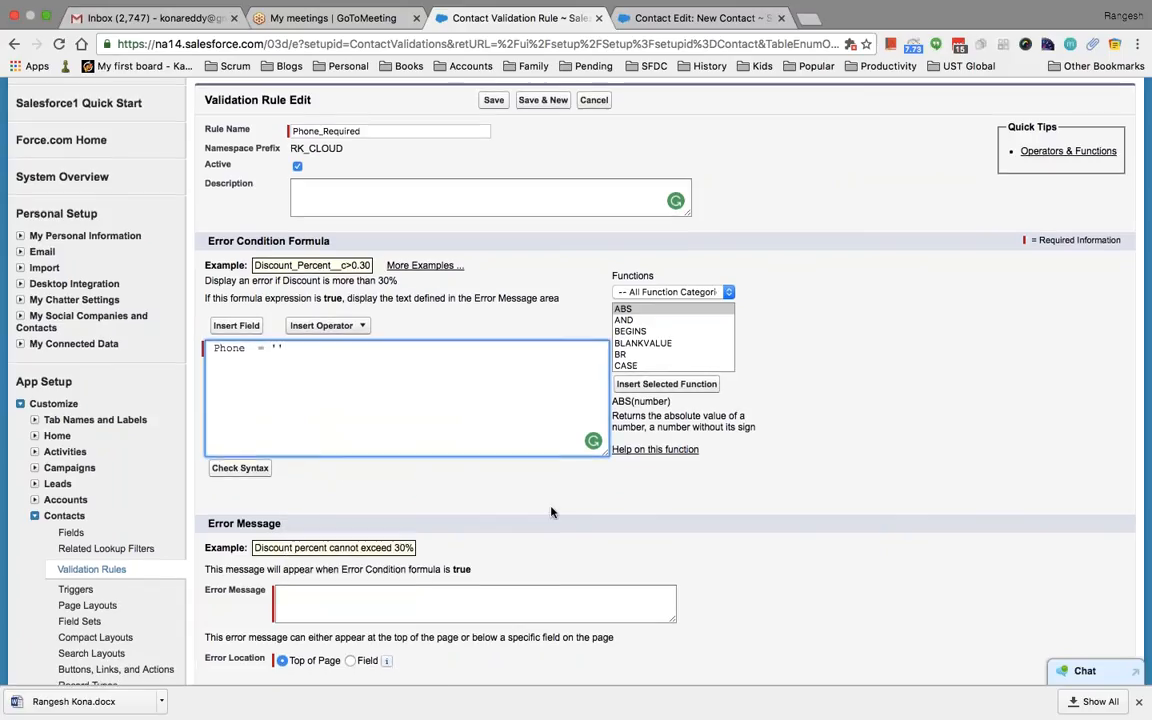
pyautogui.scroll(-3, 495, 454)
pyautogui.click(363, 430)
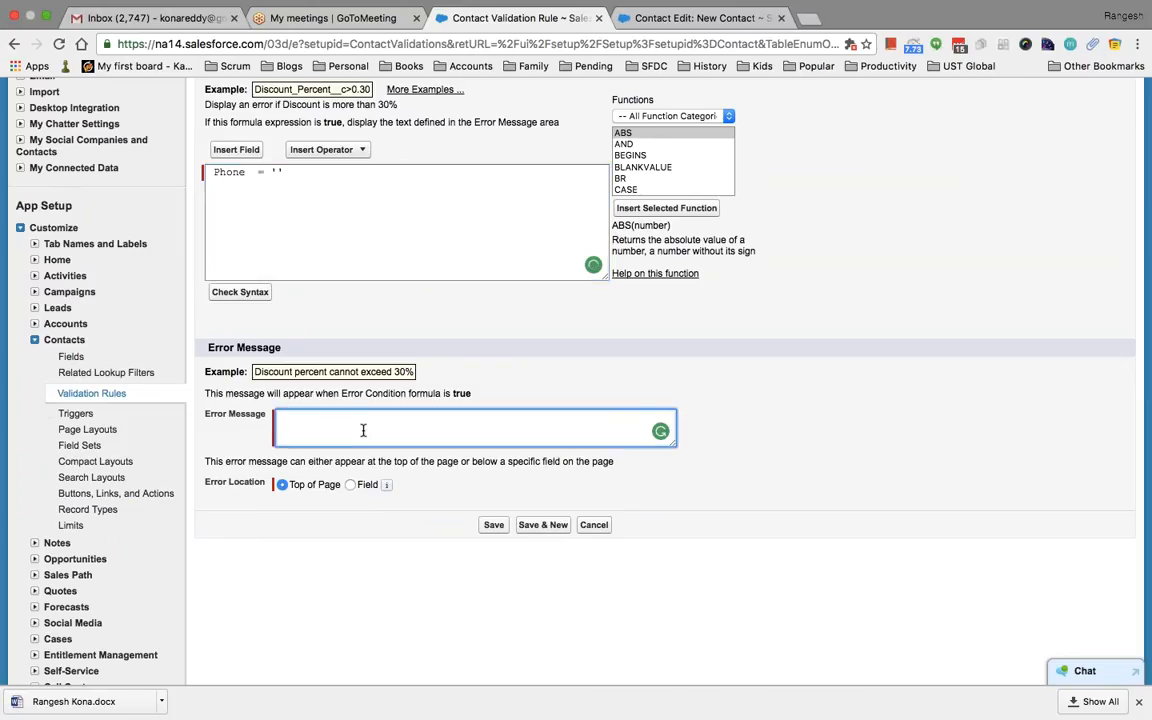
# Give the rule the error message 'Phone Number is required', save it, and return to New Contact
pyautogui.write('Phone Number is required')
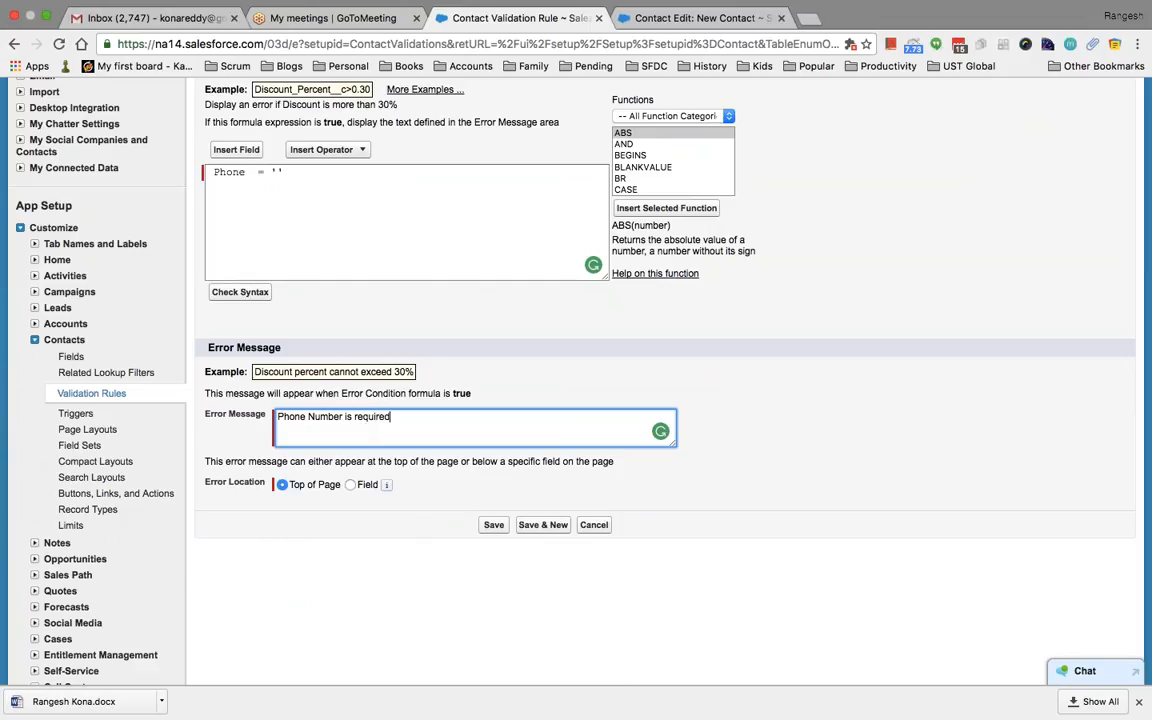
pyautogui.click(494, 526)
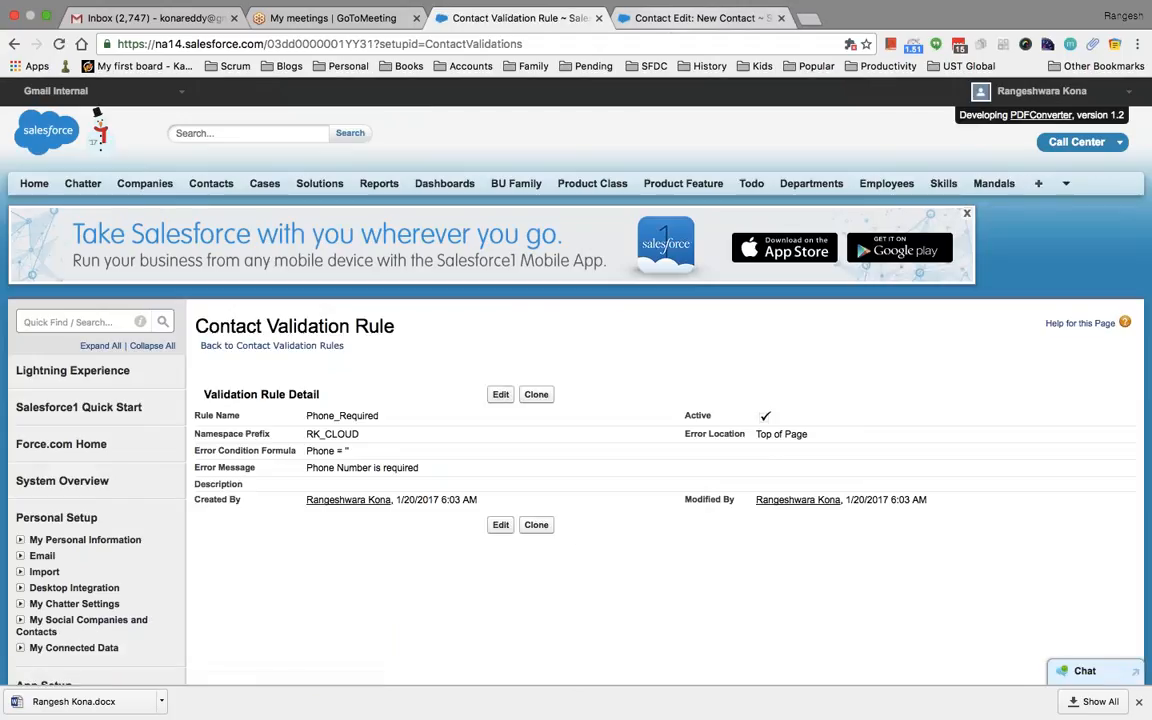
pyautogui.click(672, 20)
# Enter the test contact's last and first name and save it with Phone blank
pyautogui.click(436, 302)
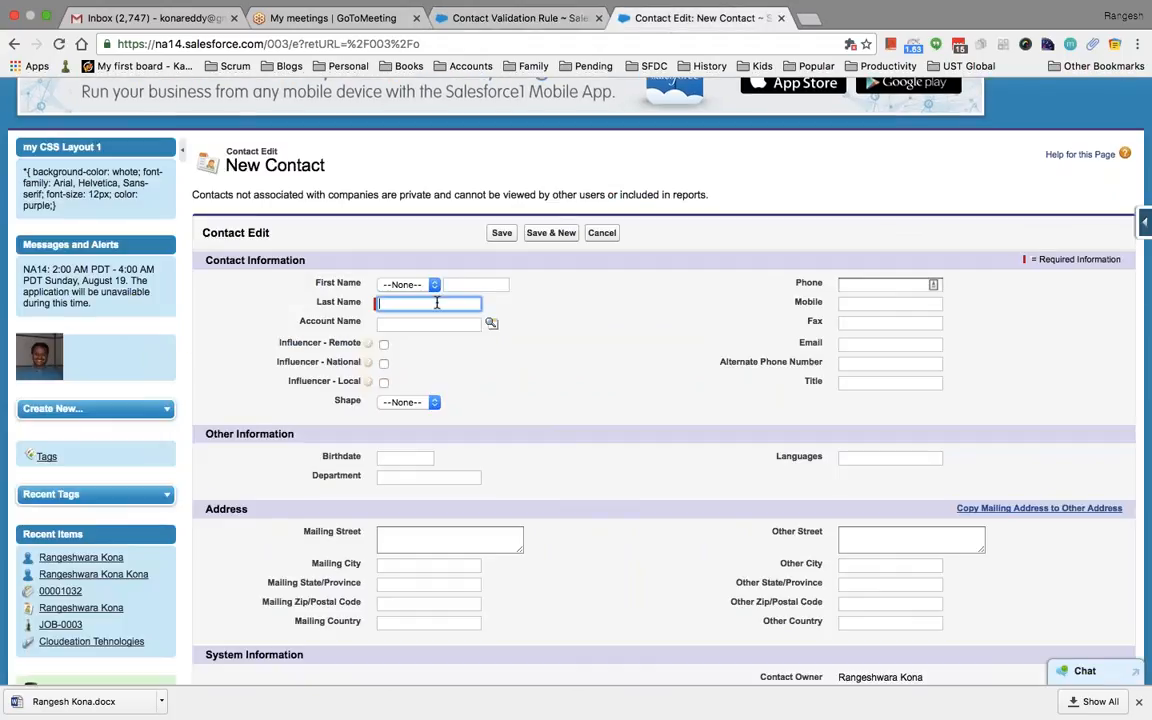
pyautogui.write('rangesh')
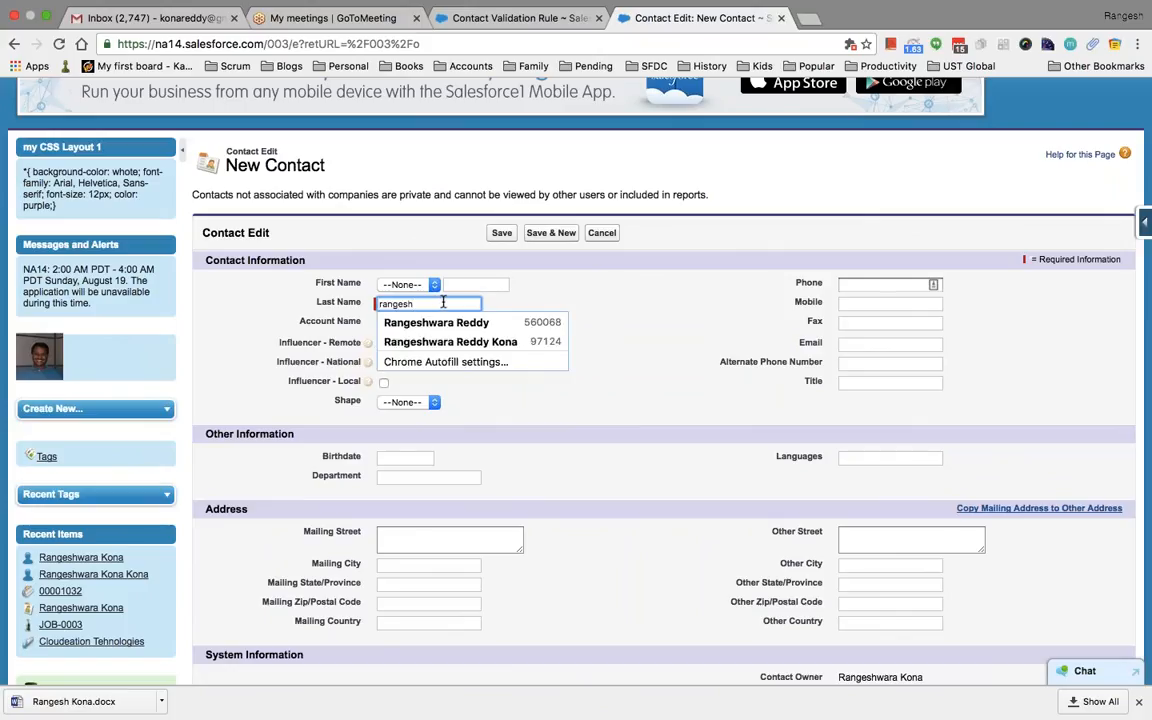
pyautogui.press('Tab')
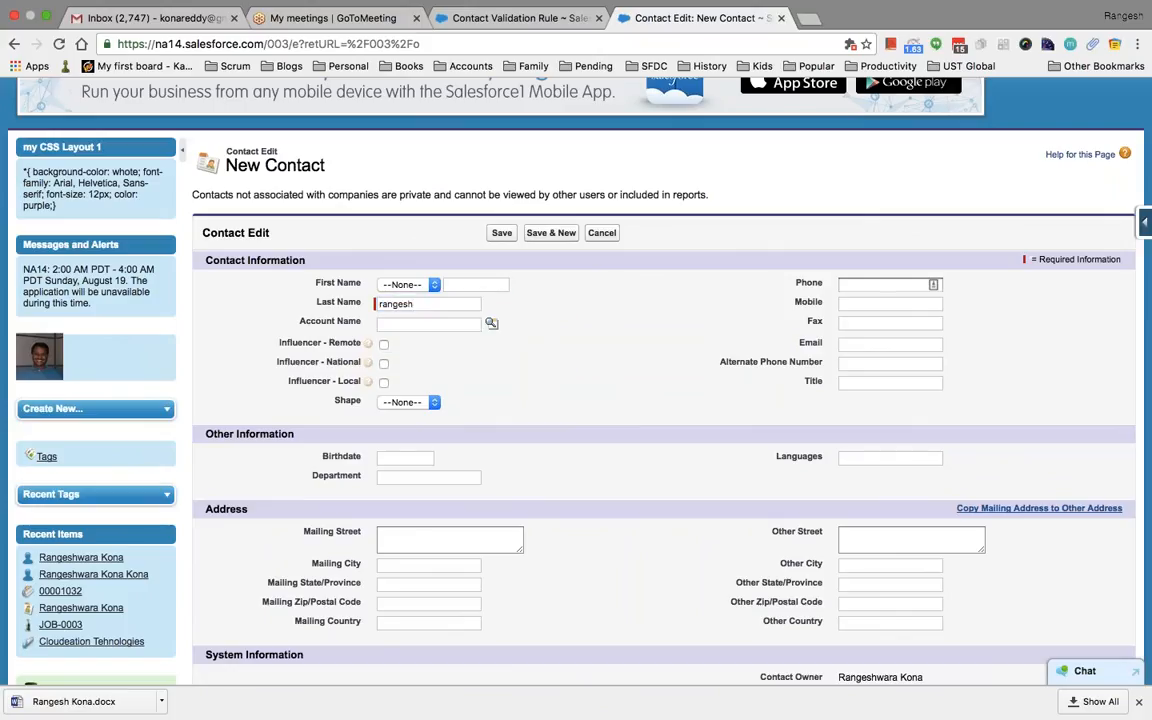
pyautogui.click(476, 285)
pyautogui.write('xs')
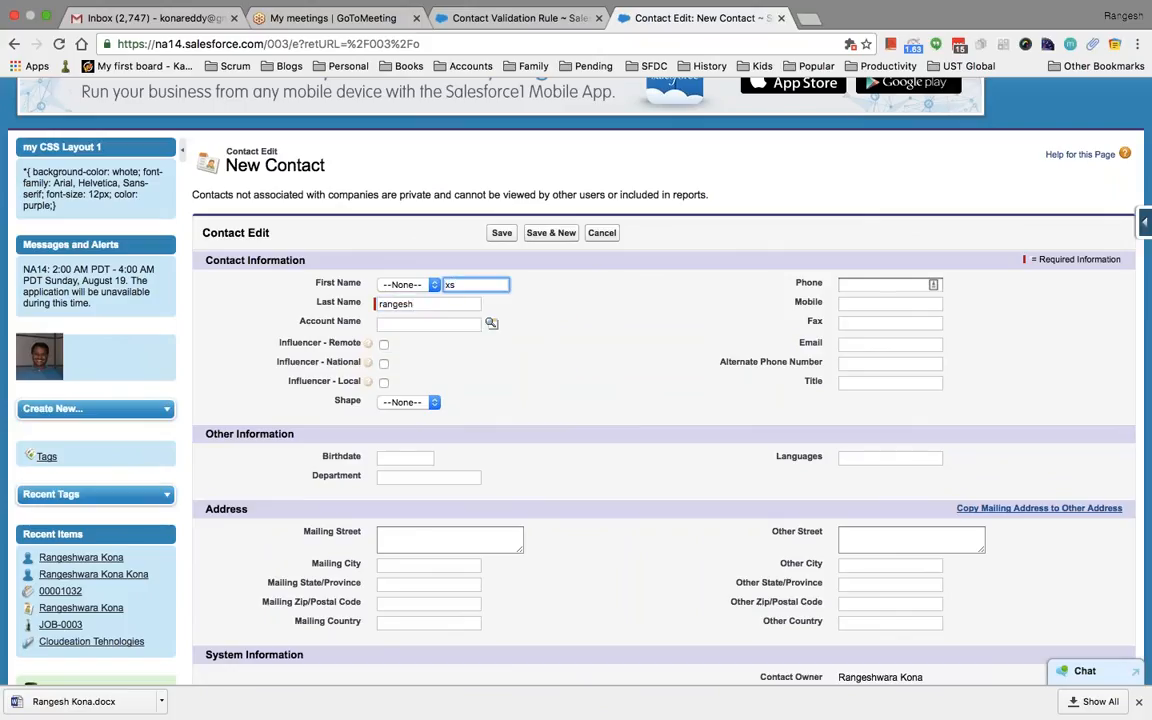
pyautogui.click(501, 232)
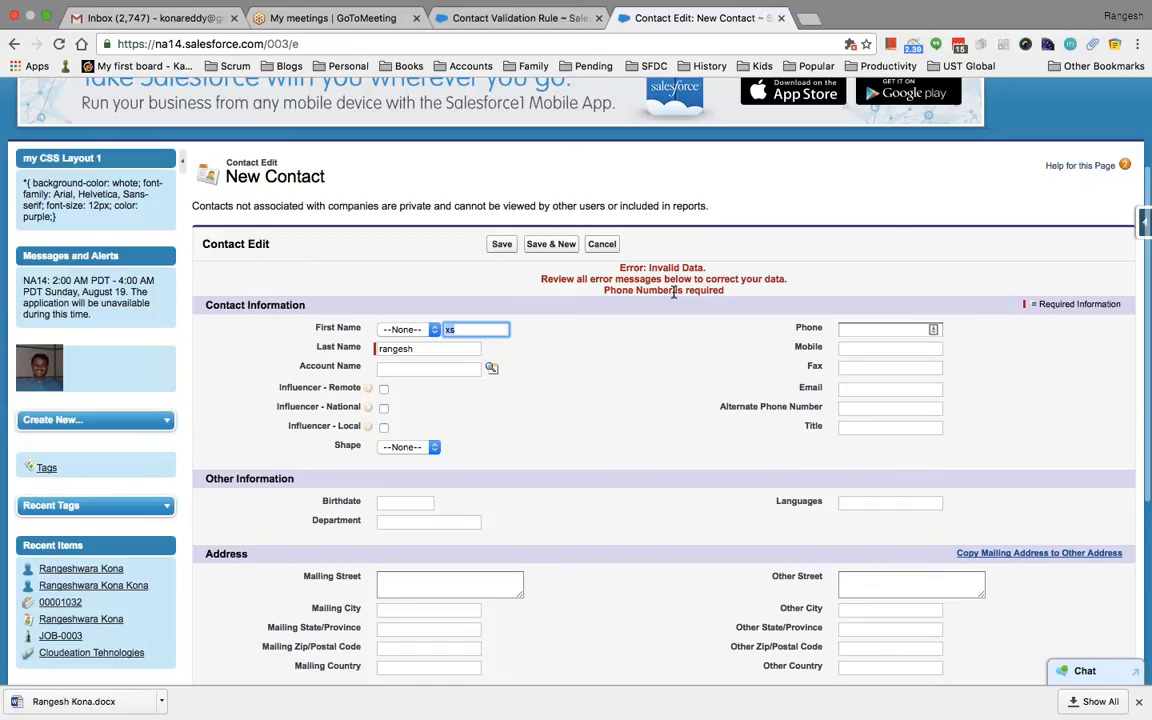
pyautogui.moveTo(735, 291); pyautogui.dragTo(612, 291)
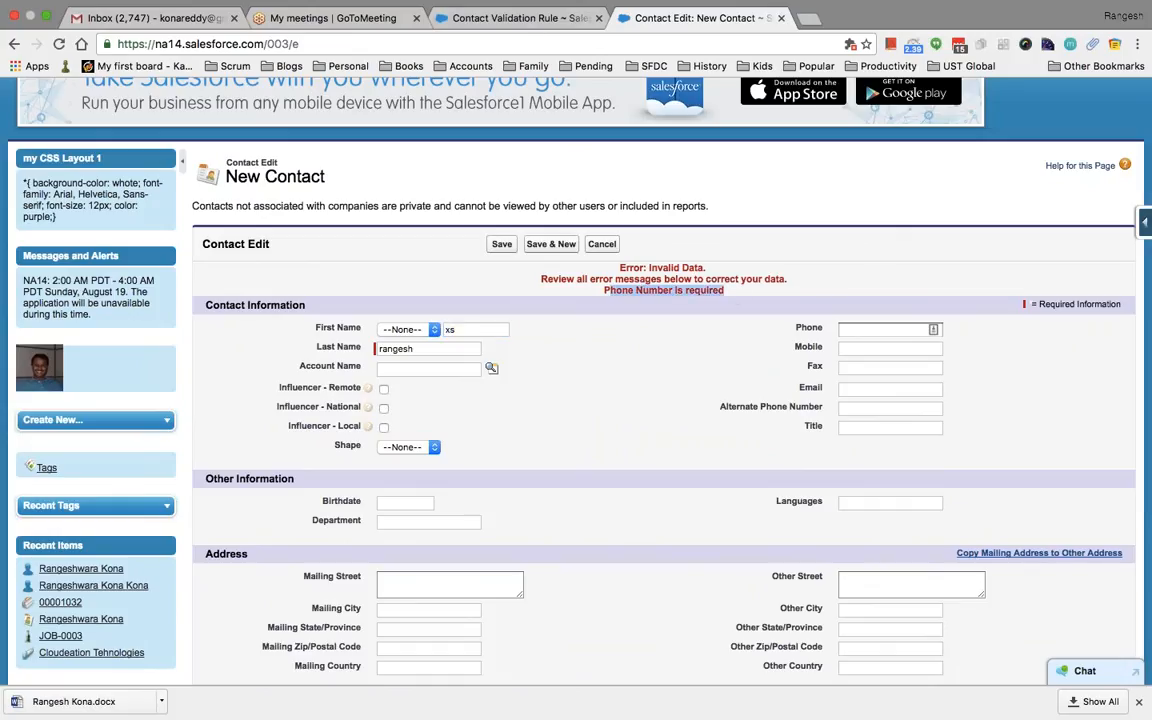
# Compare the contact error with the rule, ending on the Phone_Required rule page
pyautogui.click(515, 18)
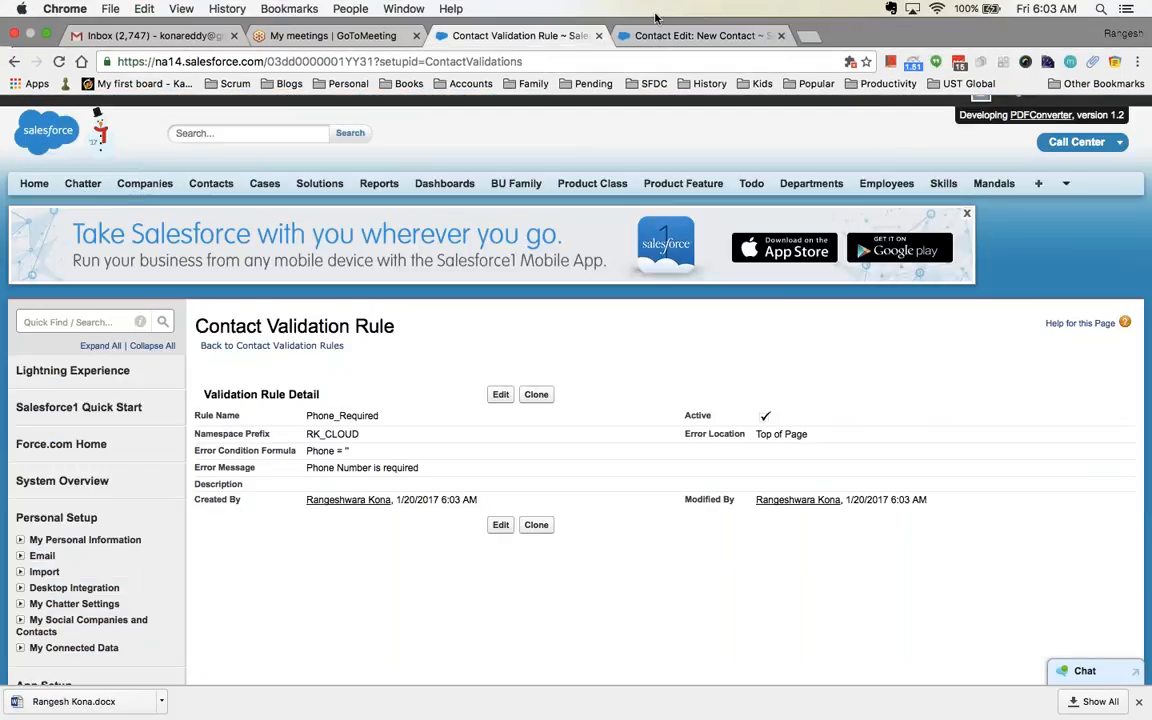
pyautogui.click(690, 35)
pyautogui.scroll(-3, 677, 403)
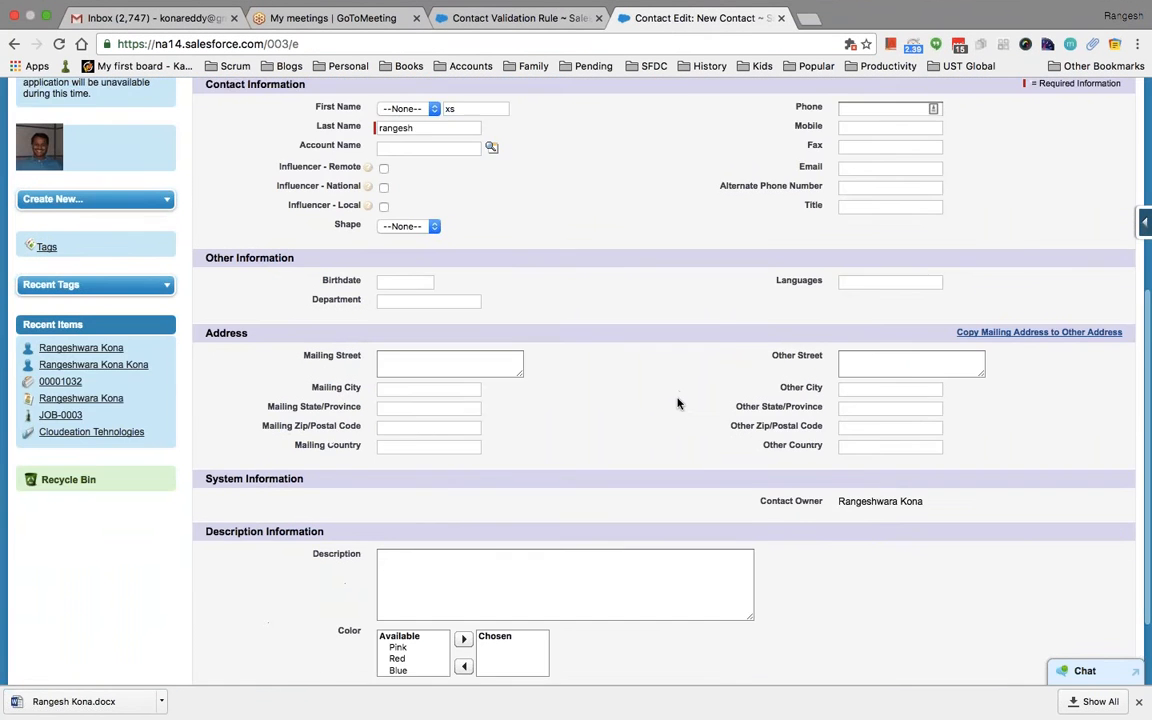
pyautogui.scroll(-2, 675, 395)
pyautogui.scroll(3, 674, 390)
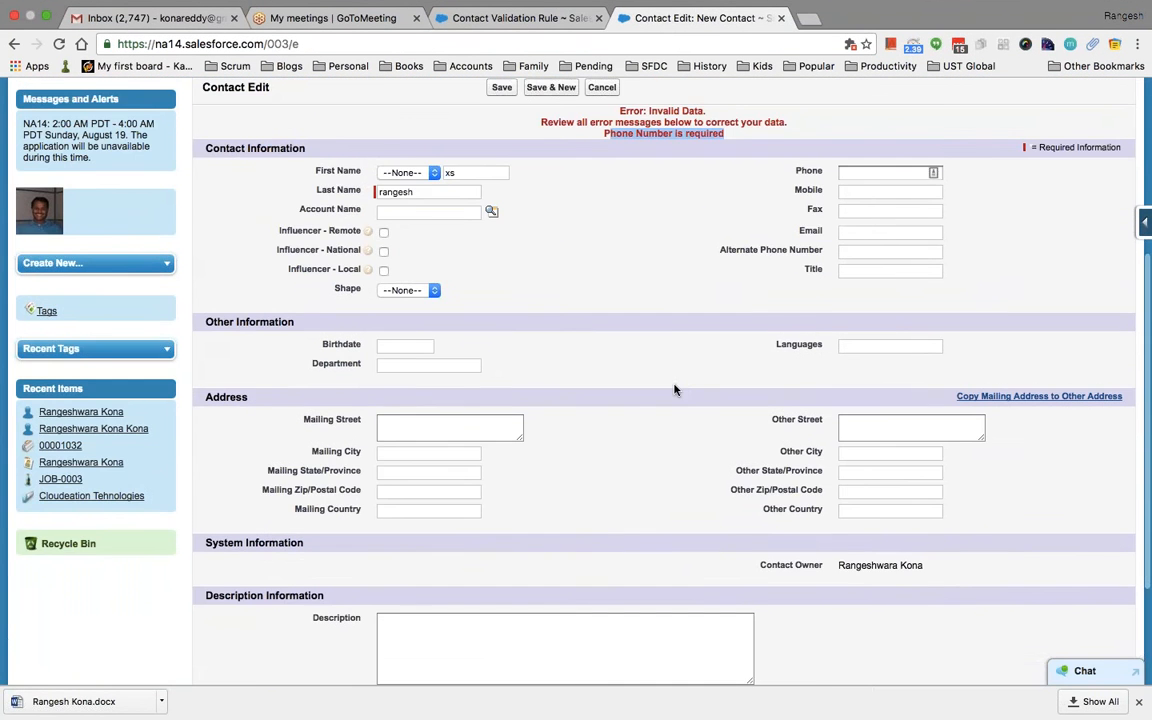
pyautogui.scroll(3, 672, 380)
pyautogui.click(500, 19)
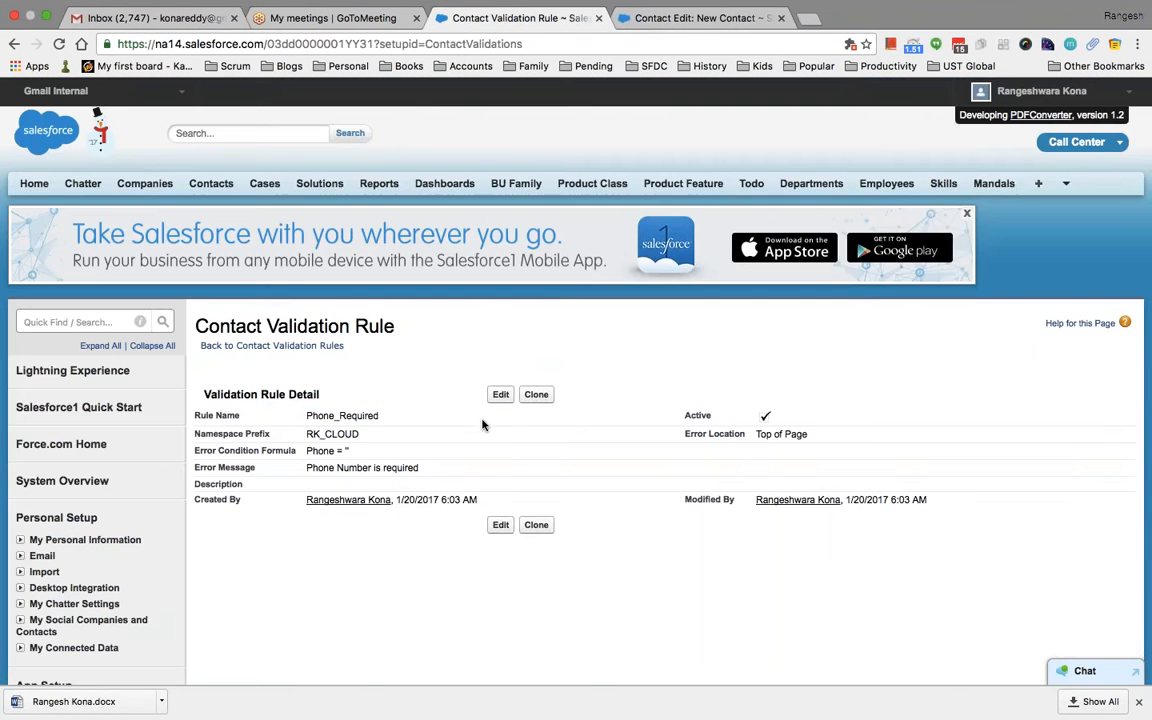
# Change the rule's Error Location to the Phone field, save it, and return to New Contact
pyautogui.click(500, 394)
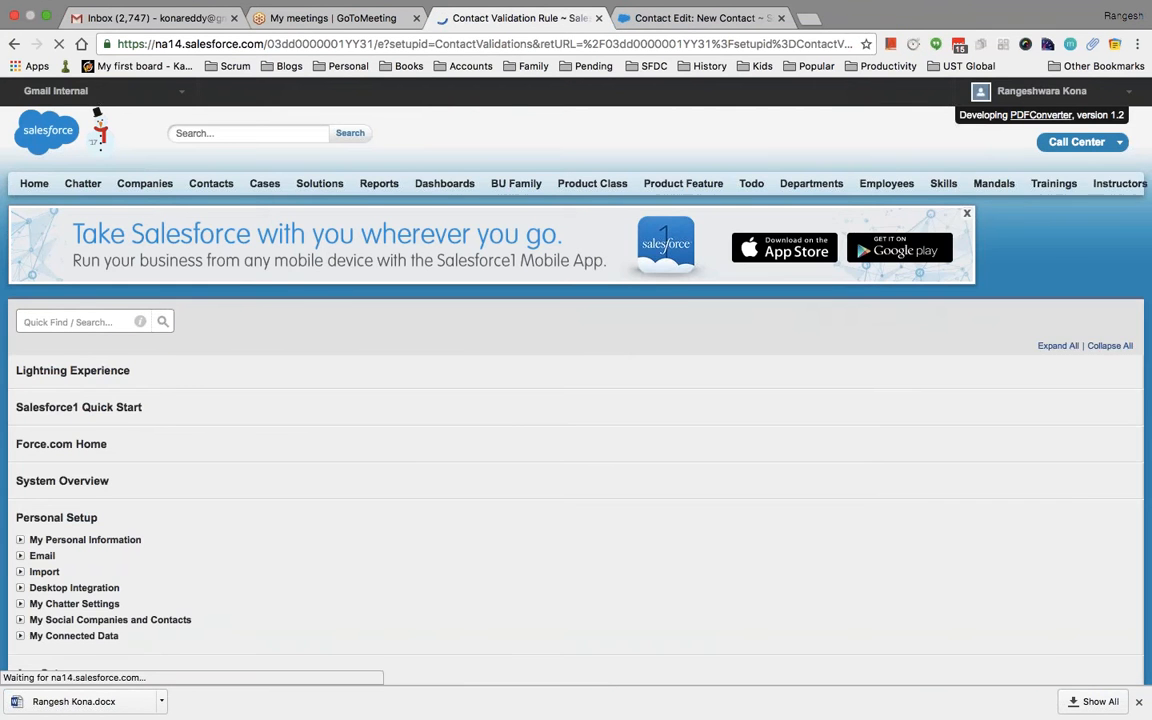
pyautogui.scroll(-5, 660, 380)
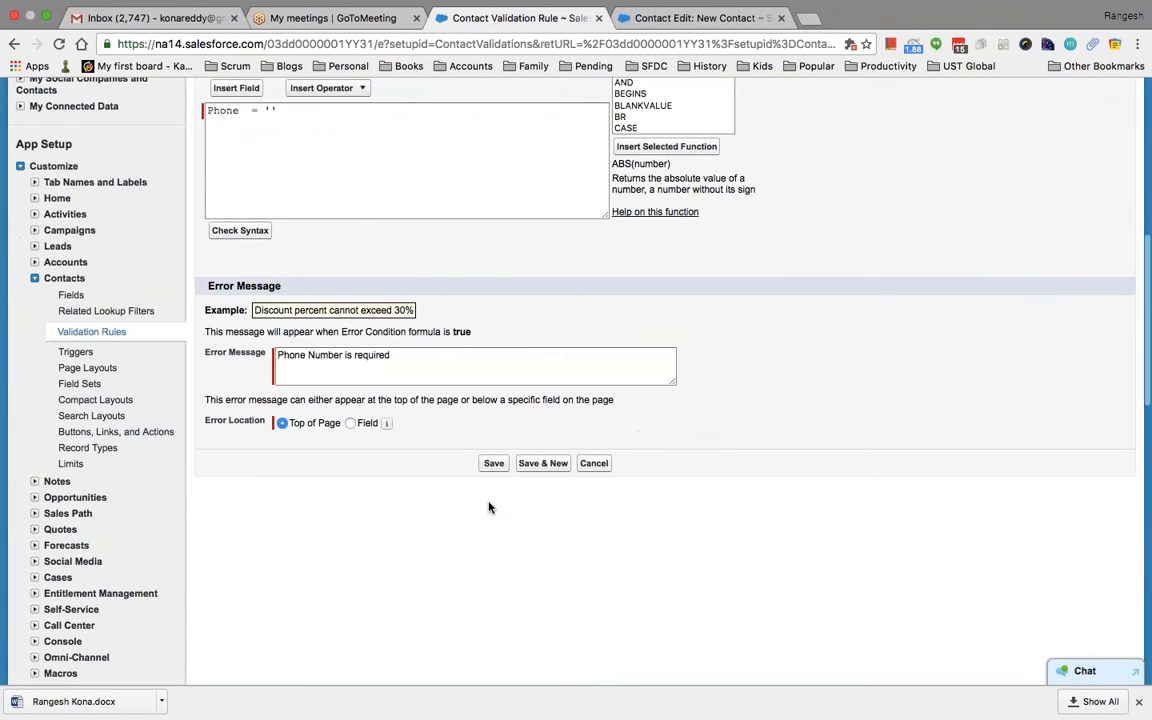
pyautogui.click(350, 423)
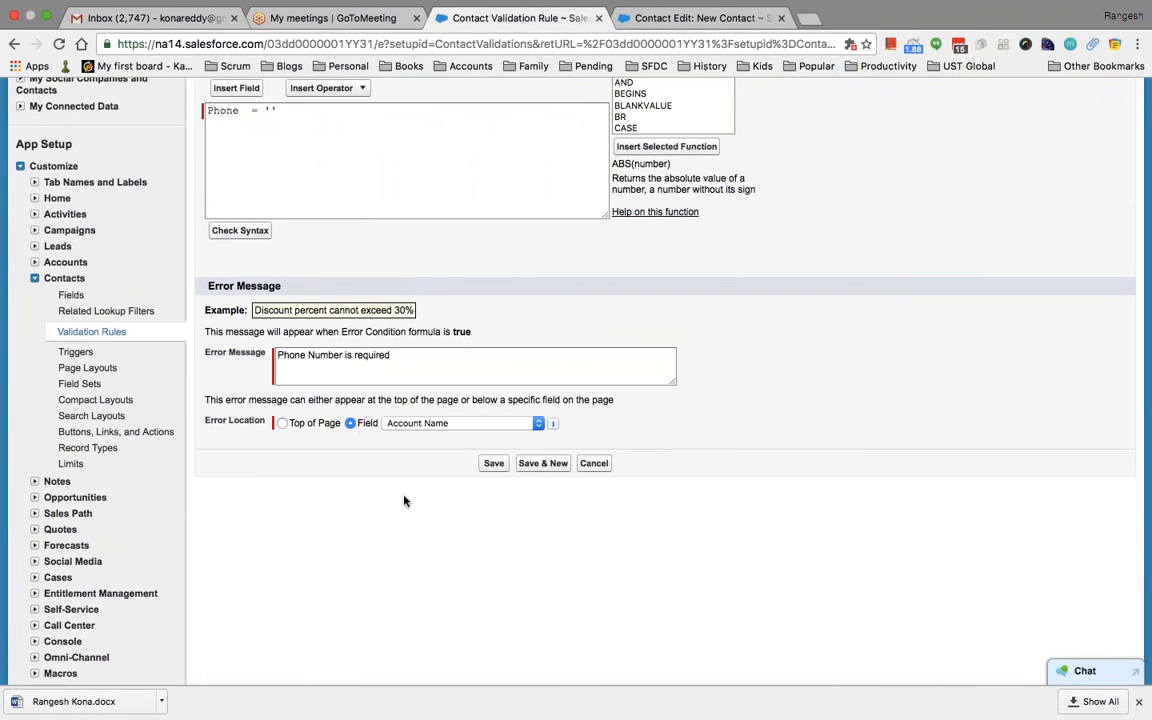
pyautogui.click(455, 423)
pyautogui.press('p')
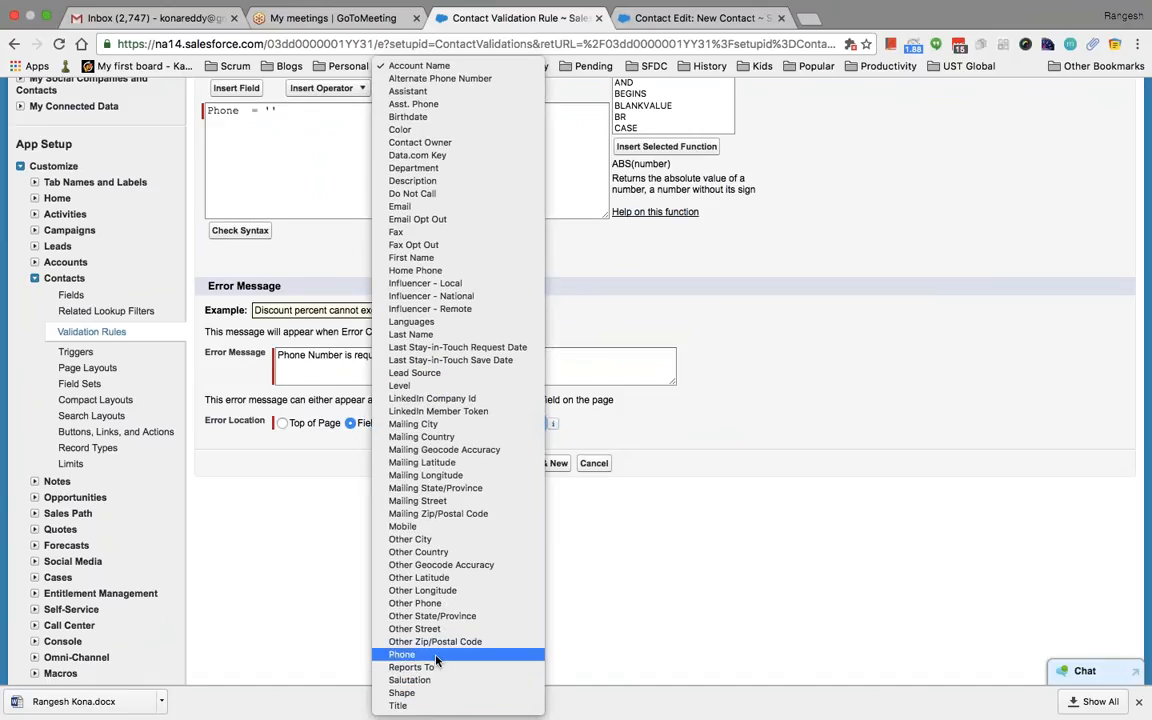
pyautogui.click(437, 656)
pyautogui.click(494, 463)
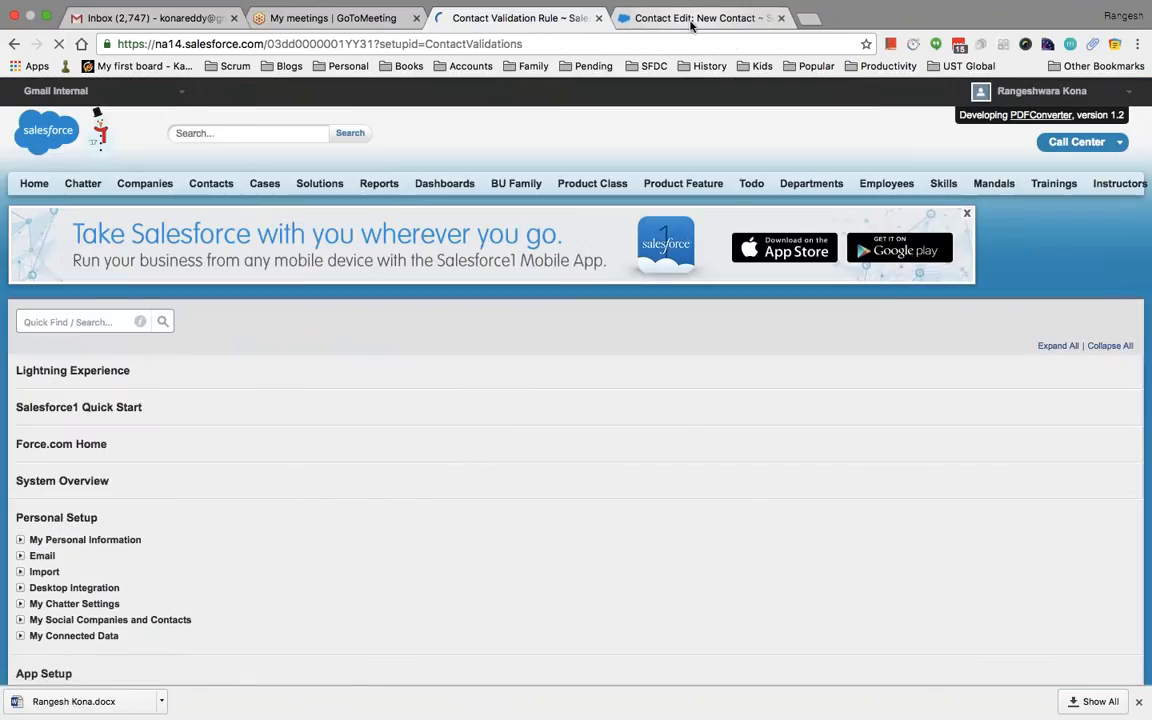
pyautogui.click(690, 18)
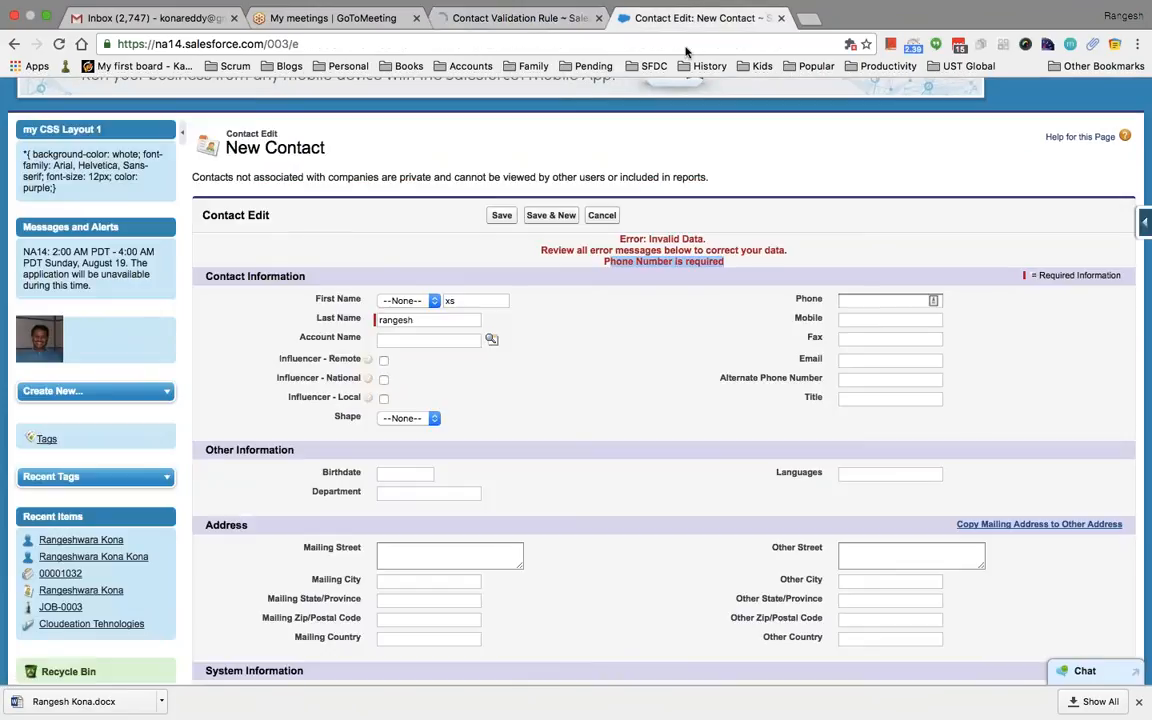
# Resave the phoneless contact to see the error under Phone, then return to the rule detail
pyautogui.click(502, 215)
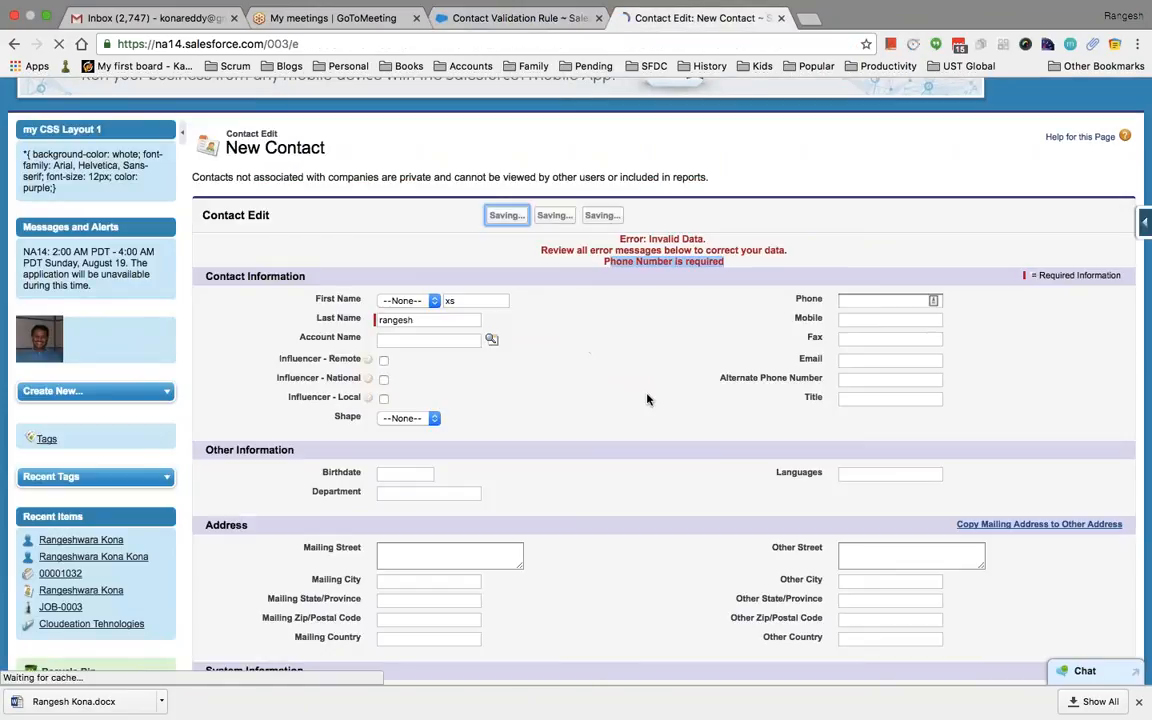
pyautogui.scroll(-3, 900, 400)
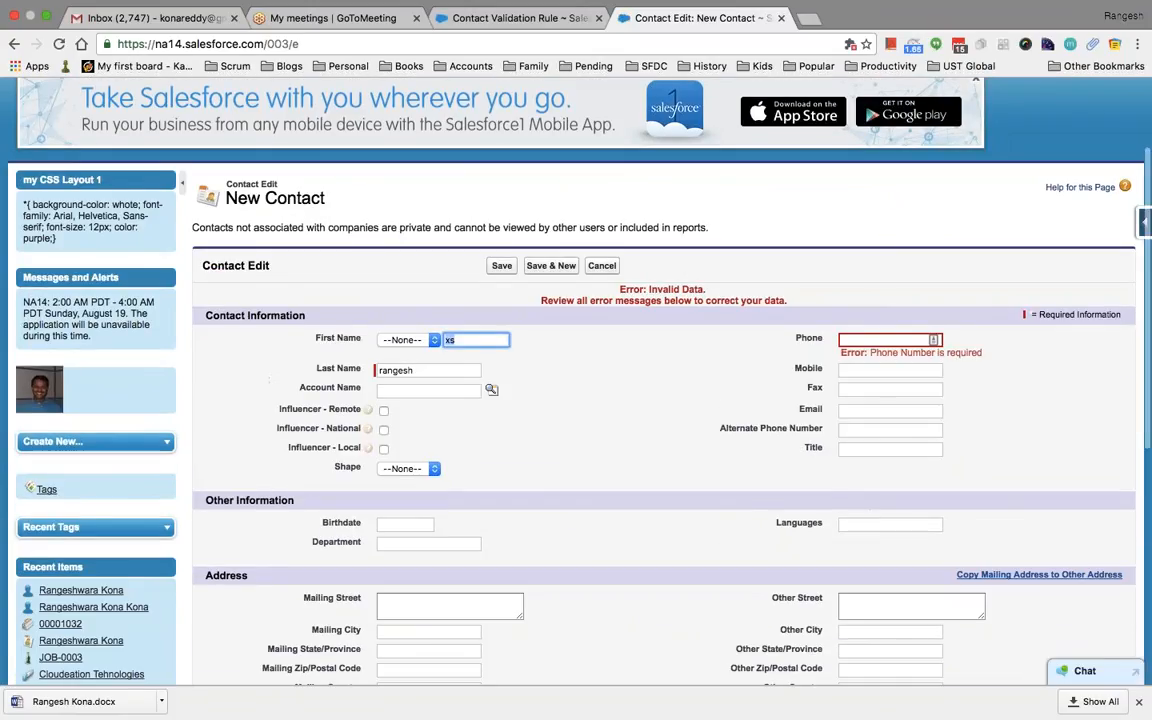
pyautogui.click(900, 345)
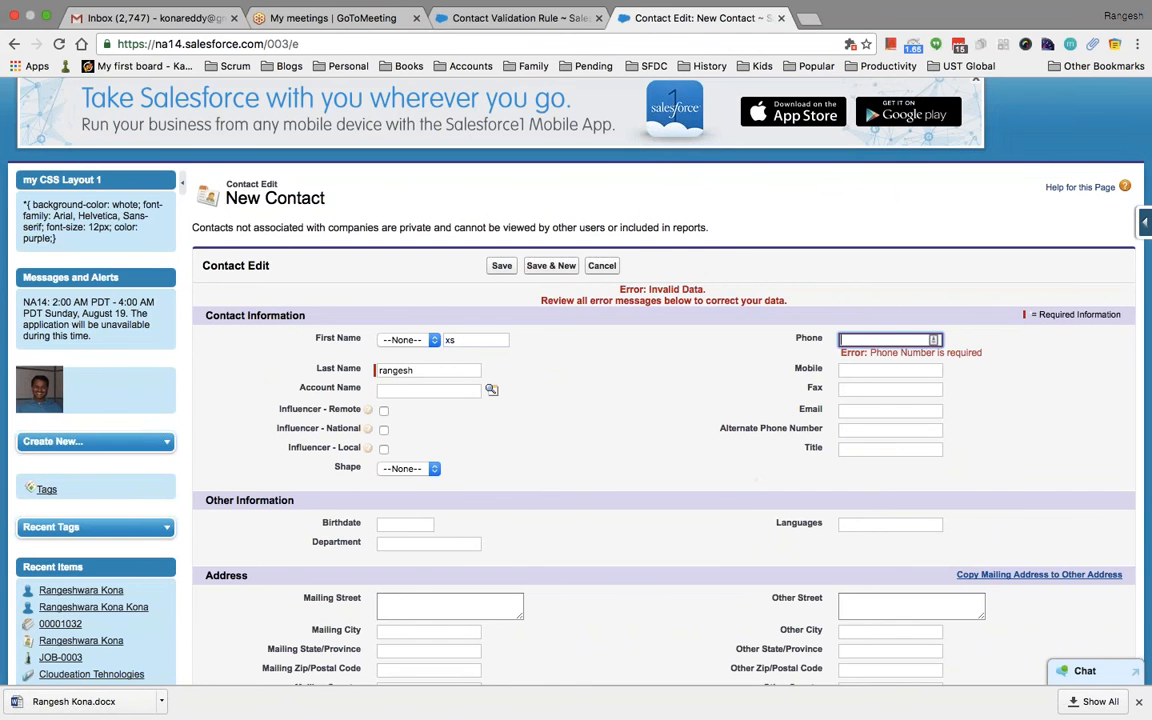
pyautogui.click(505, 19)
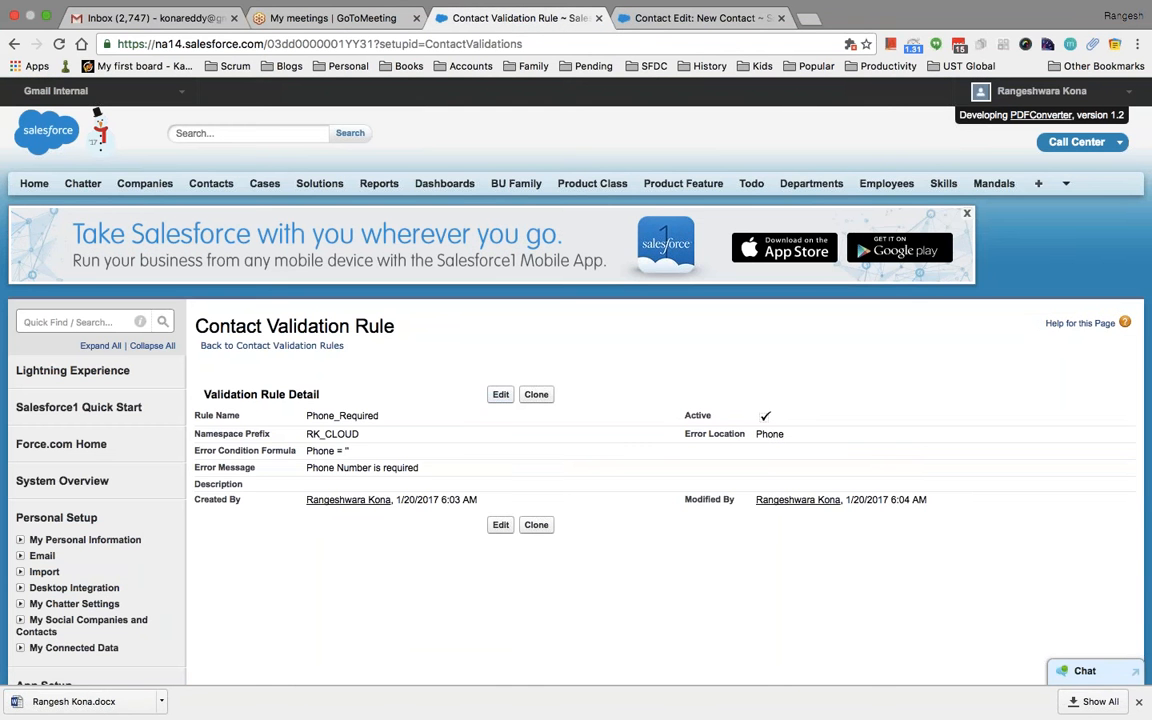
pyautogui.click(500, 394)
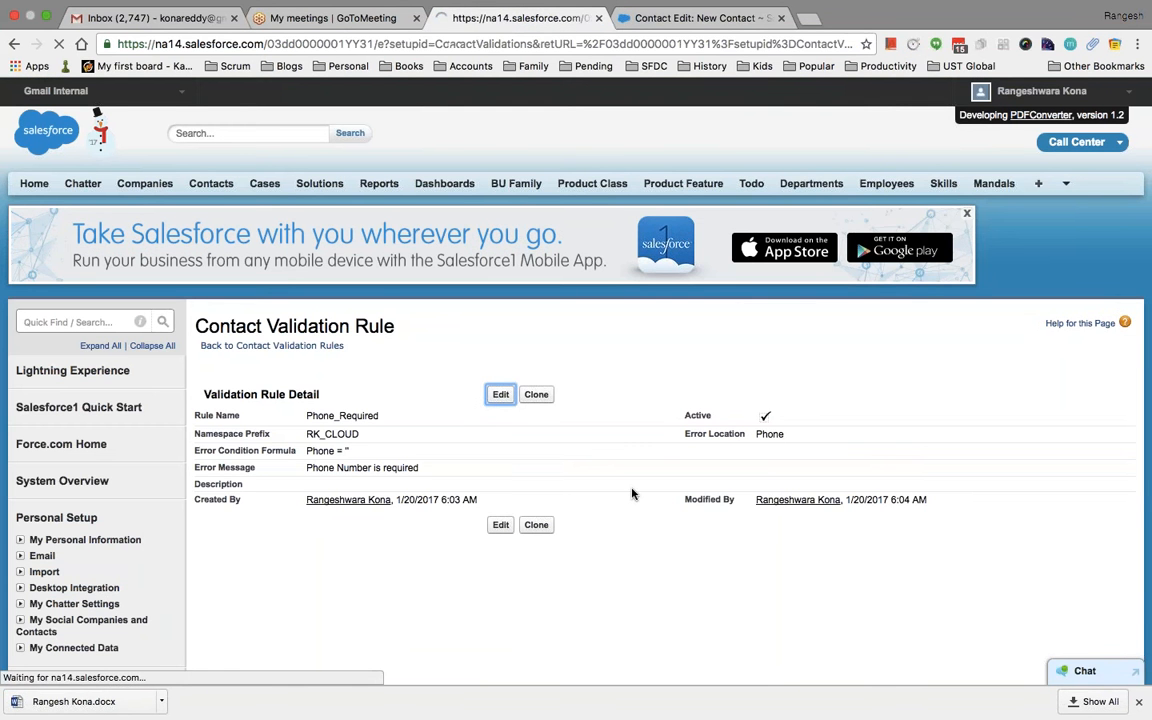
pyautogui.scroll(-3, 780, 510)
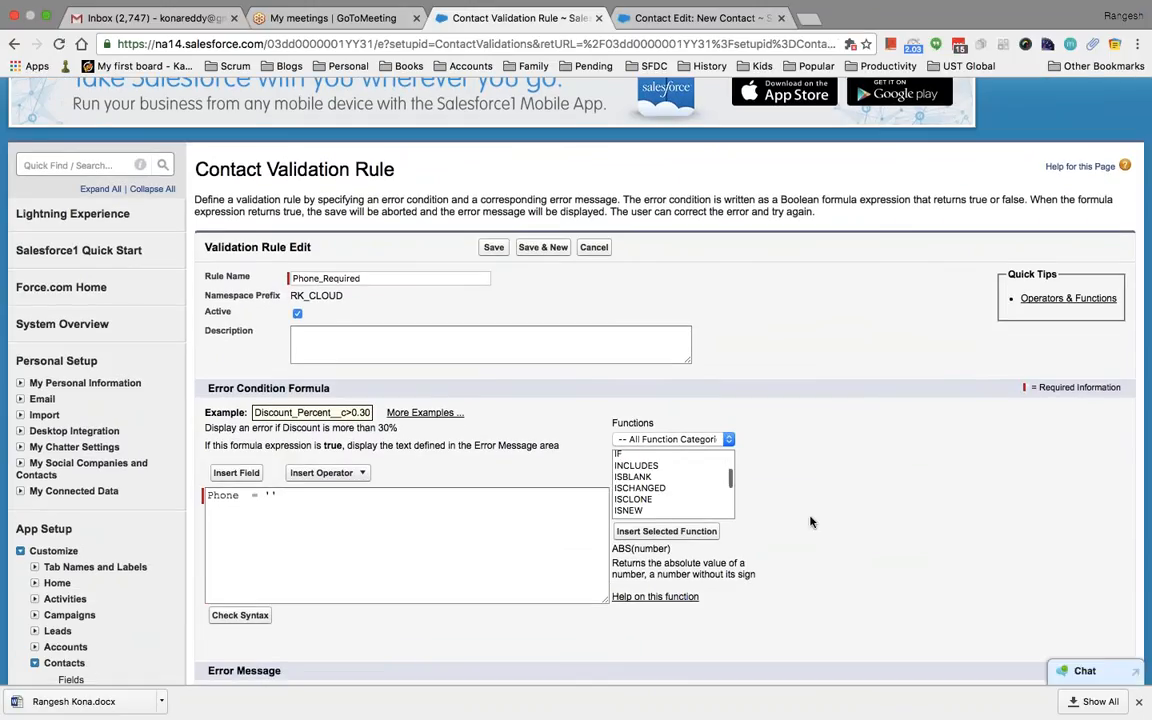
pyautogui.scroll(-3, 811, 521)
pyautogui.click(645, 328)
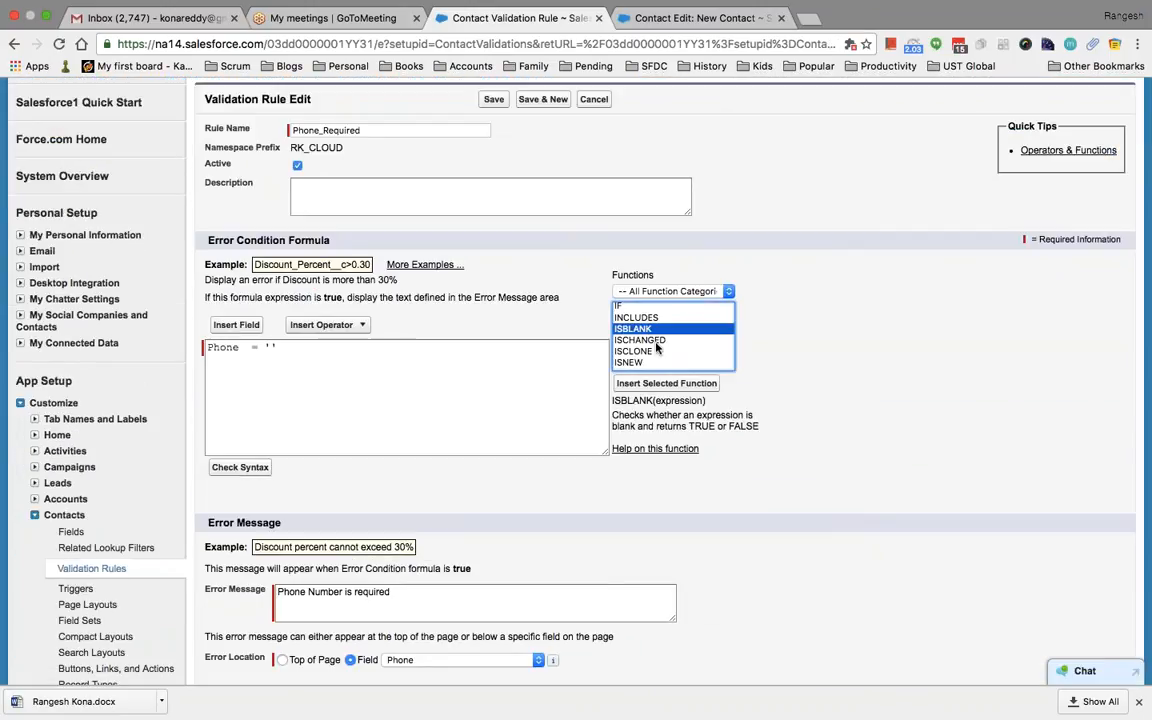
pyautogui.scroll(1, 657, 345)
pyautogui.scroll(-1, 655, 342)
pyautogui.click(646, 331)
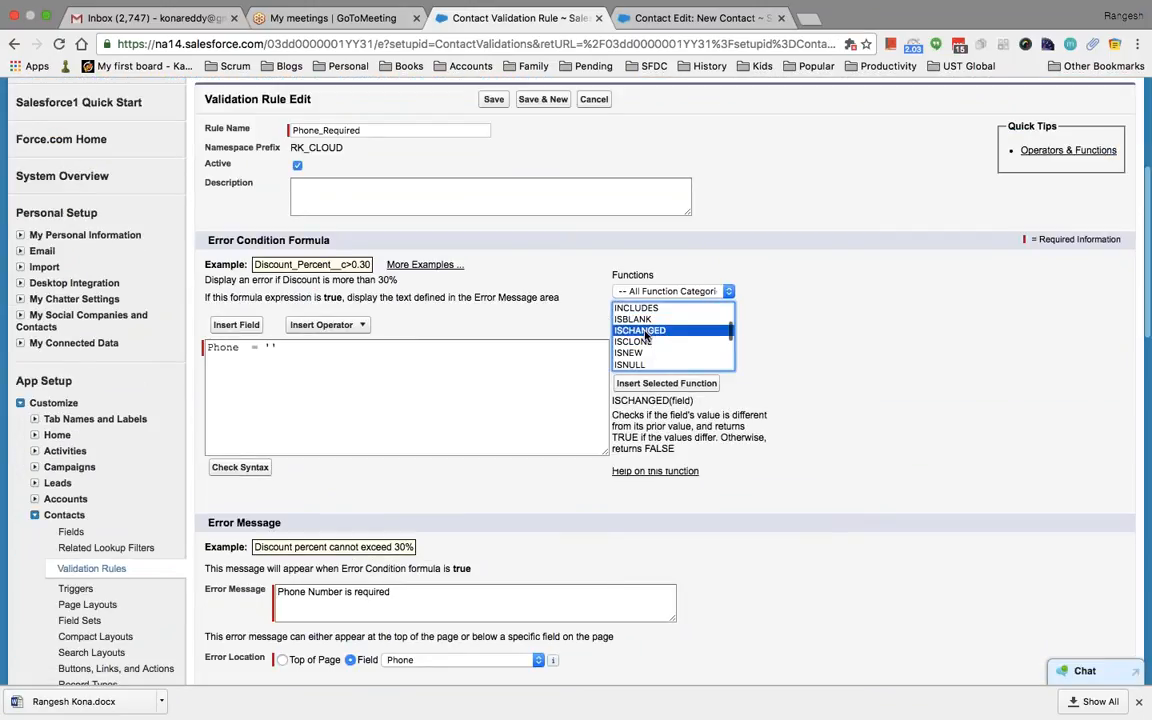
pyautogui.scroll(2, 647, 337)
pyautogui.click(640, 327)
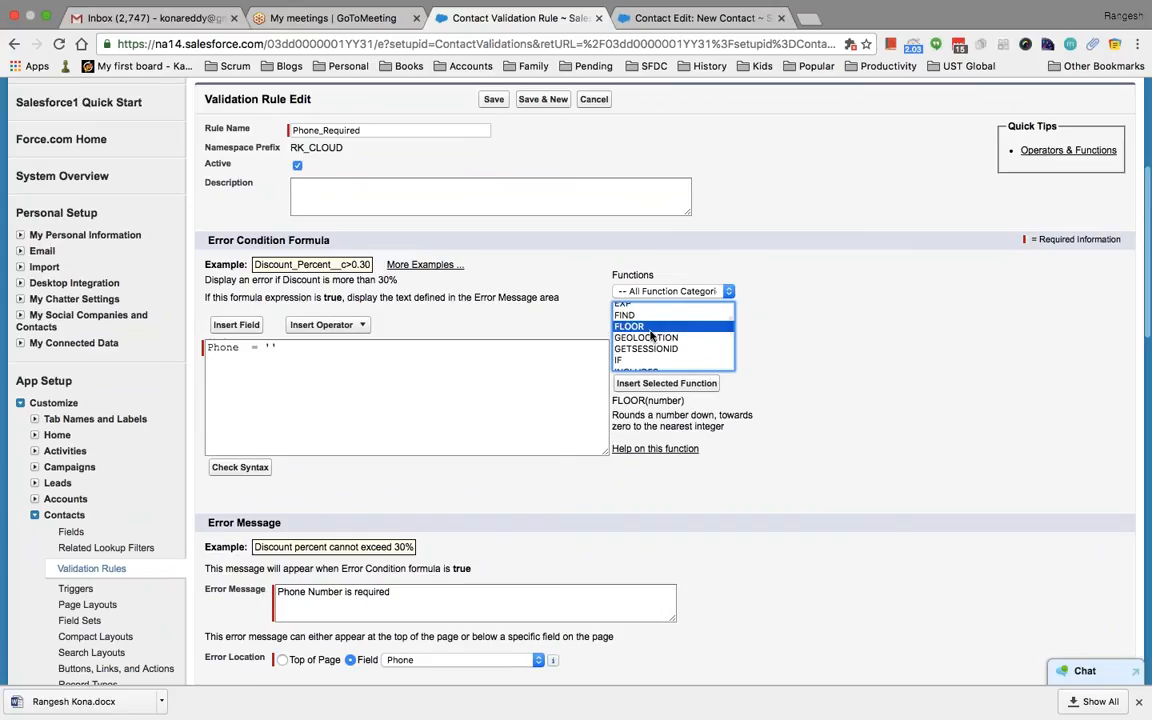
pyautogui.scroll(-2, 666, 378)
pyautogui.click(658, 266)
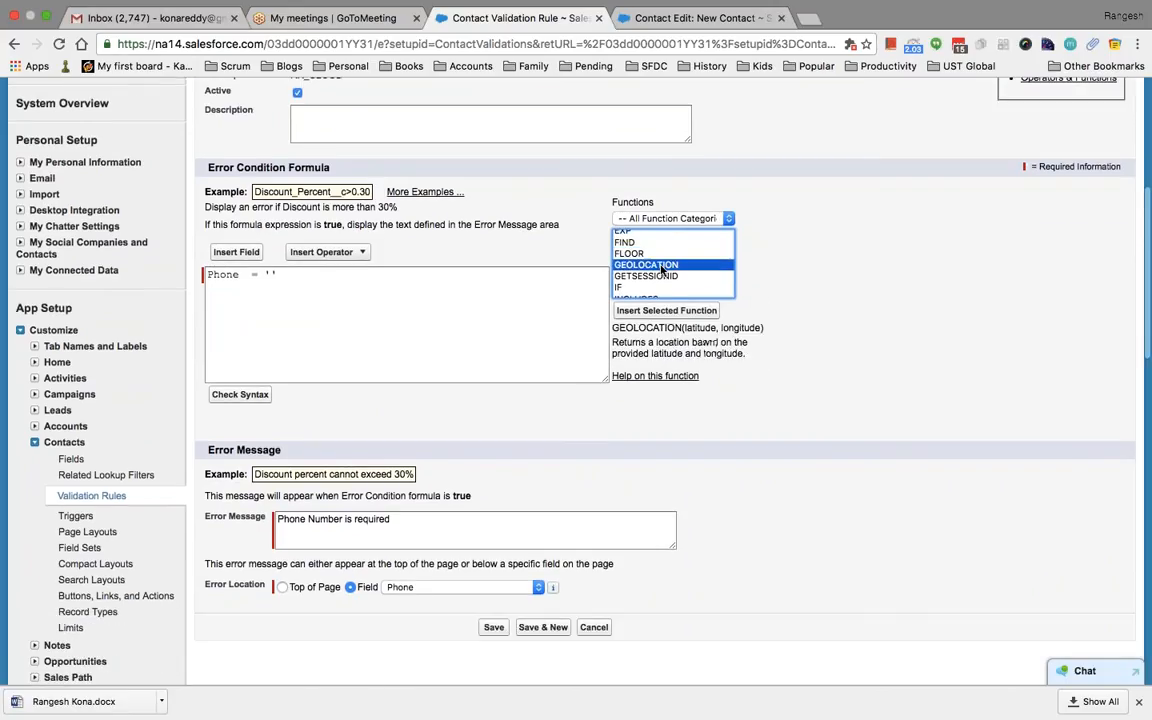
pyautogui.scroll(-2, 658, 268)
pyautogui.click(645, 262)
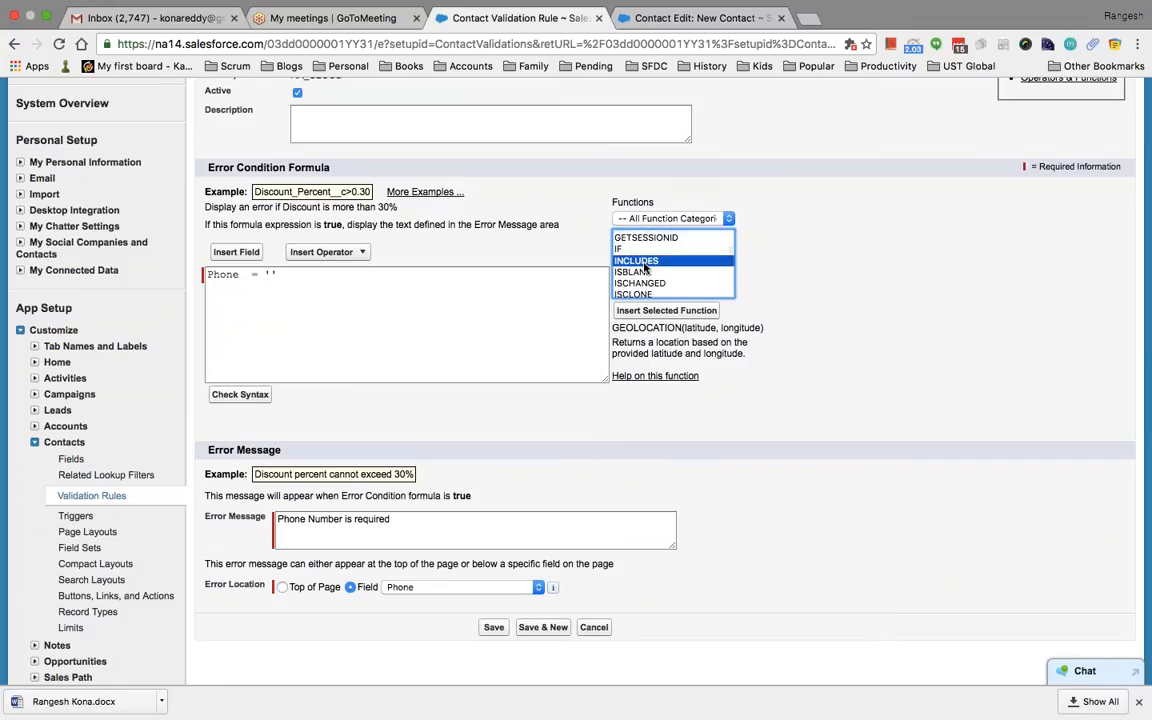
pyautogui.scroll(-2, 645, 266)
pyautogui.scroll(2, 645, 266)
pyautogui.click(645, 266)
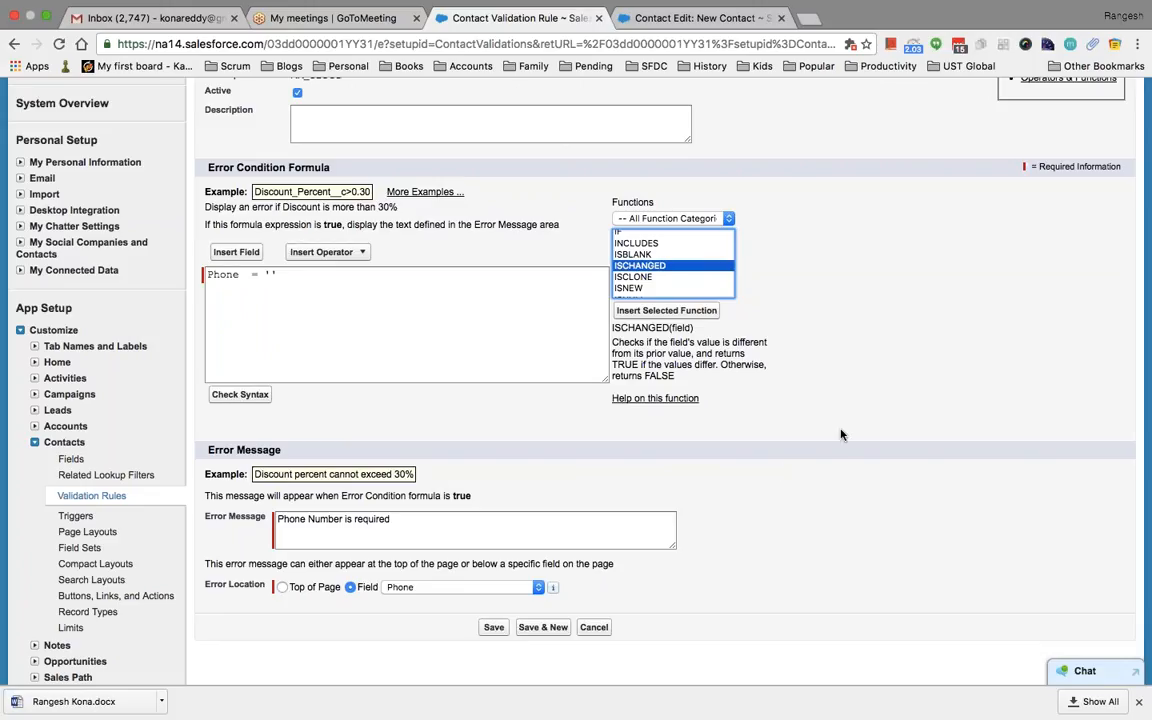
pyautogui.scroll(2, 784, 432)
pyautogui.scroll(4, 784, 432)
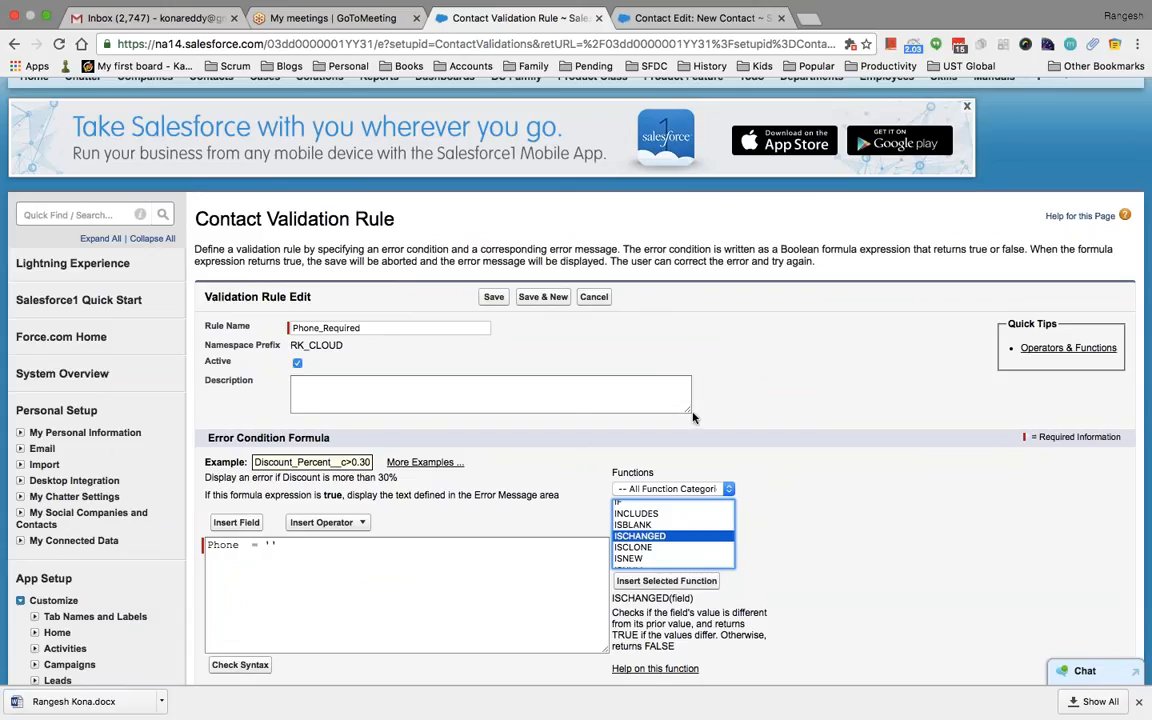
pyautogui.scroll(-3, 805, 350)
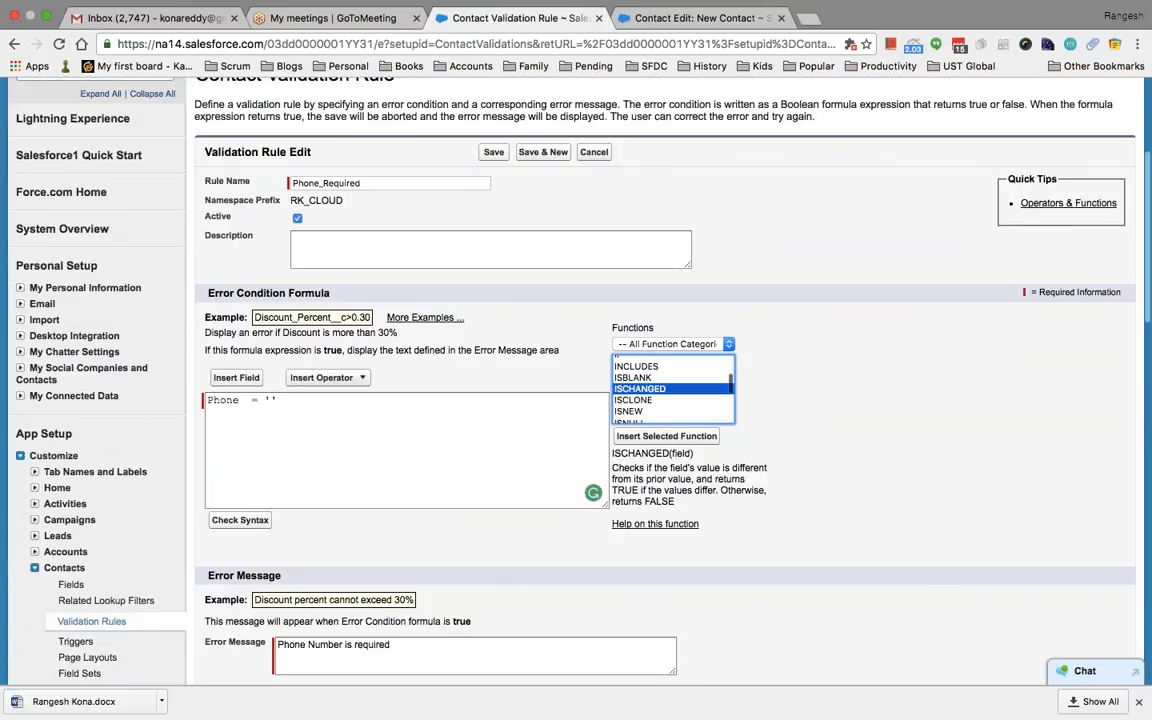
pyautogui.scroll(5, 805, 350)
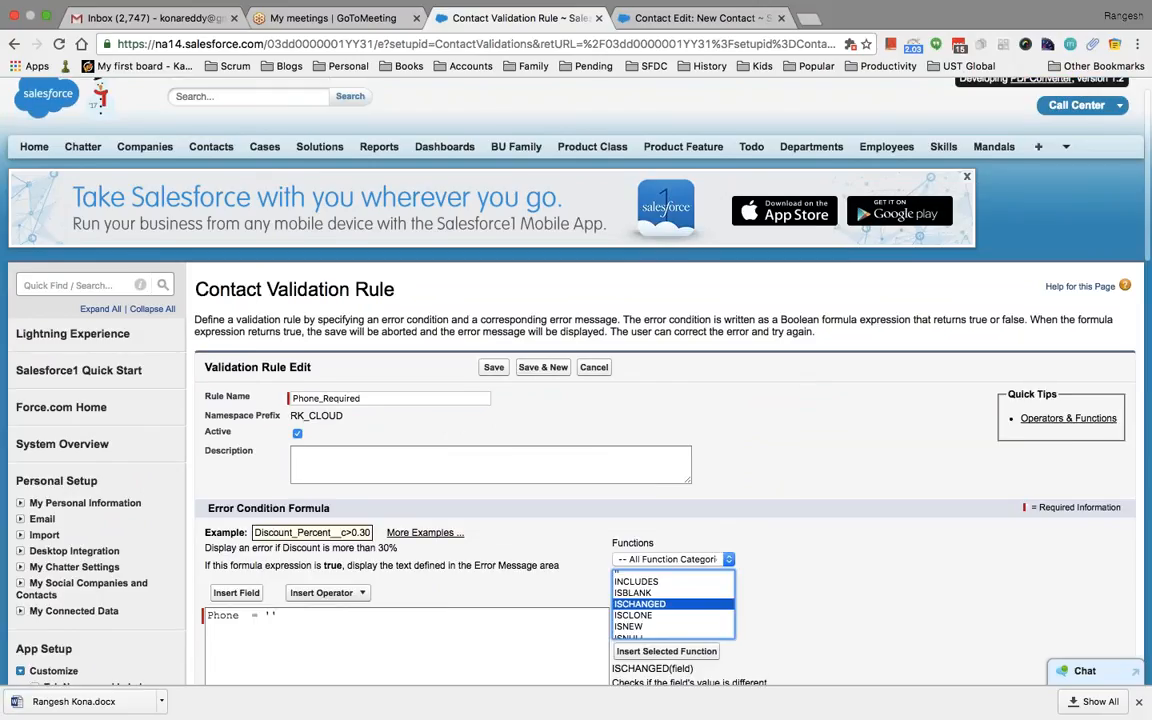
# Filter setup for 'work' and open Workflow Rules to reach the Understanding Workflow page
pyautogui.click(74, 284)
pyautogui.write('wor')
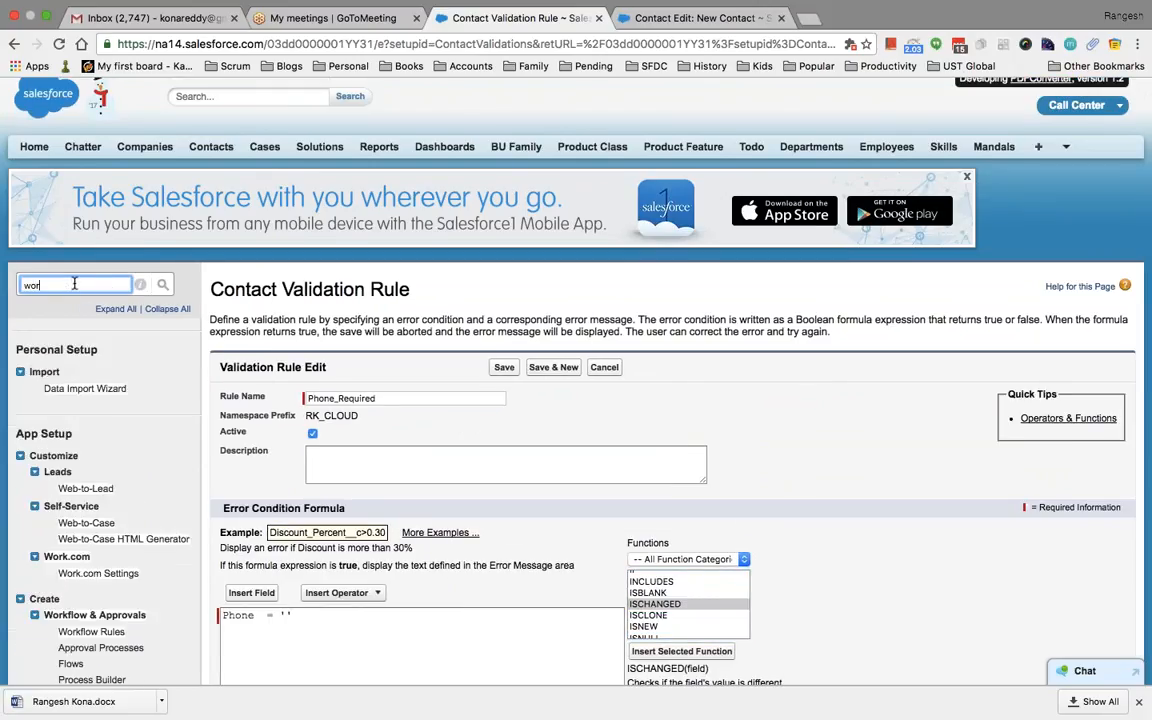
pyautogui.write('k')
pyautogui.scroll(-3, 75, 283)
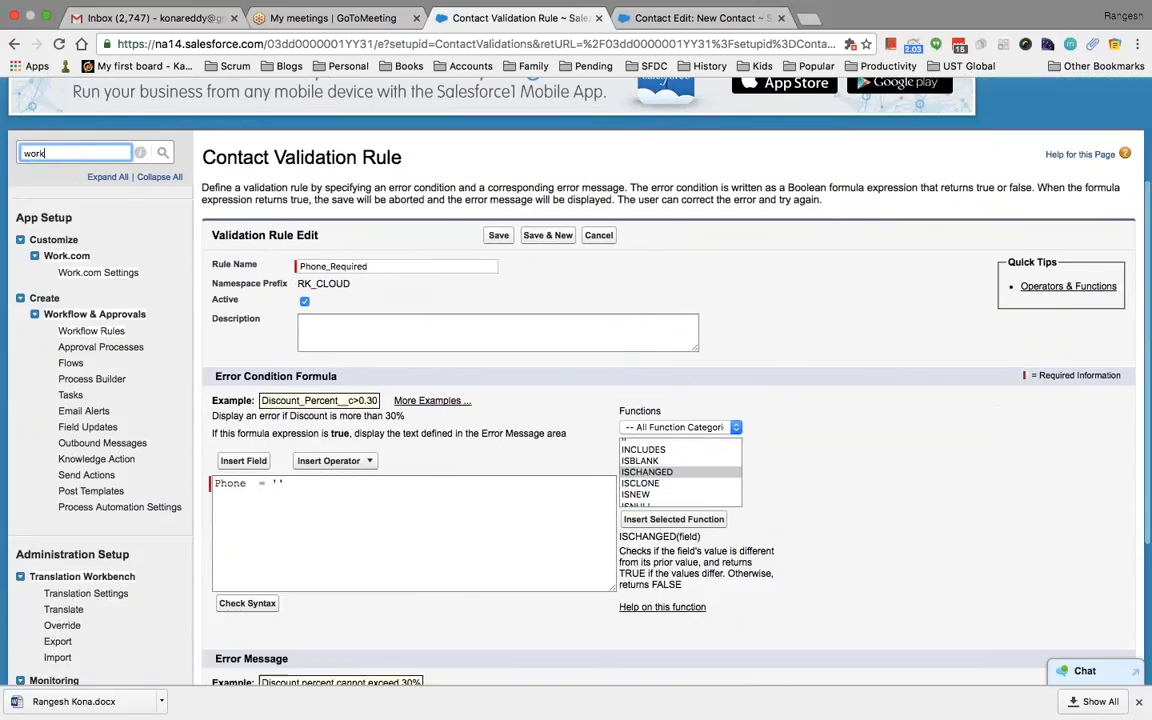
pyautogui.click(98, 330)
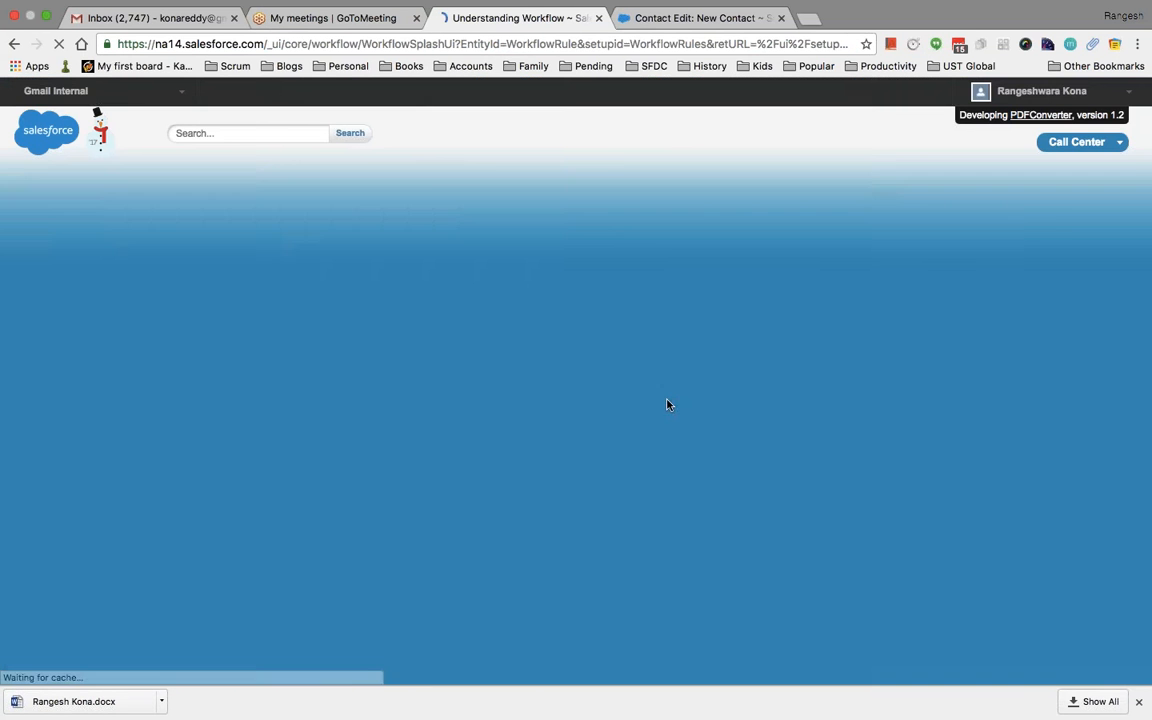
pyautogui.scroll(-5, 704, 360)
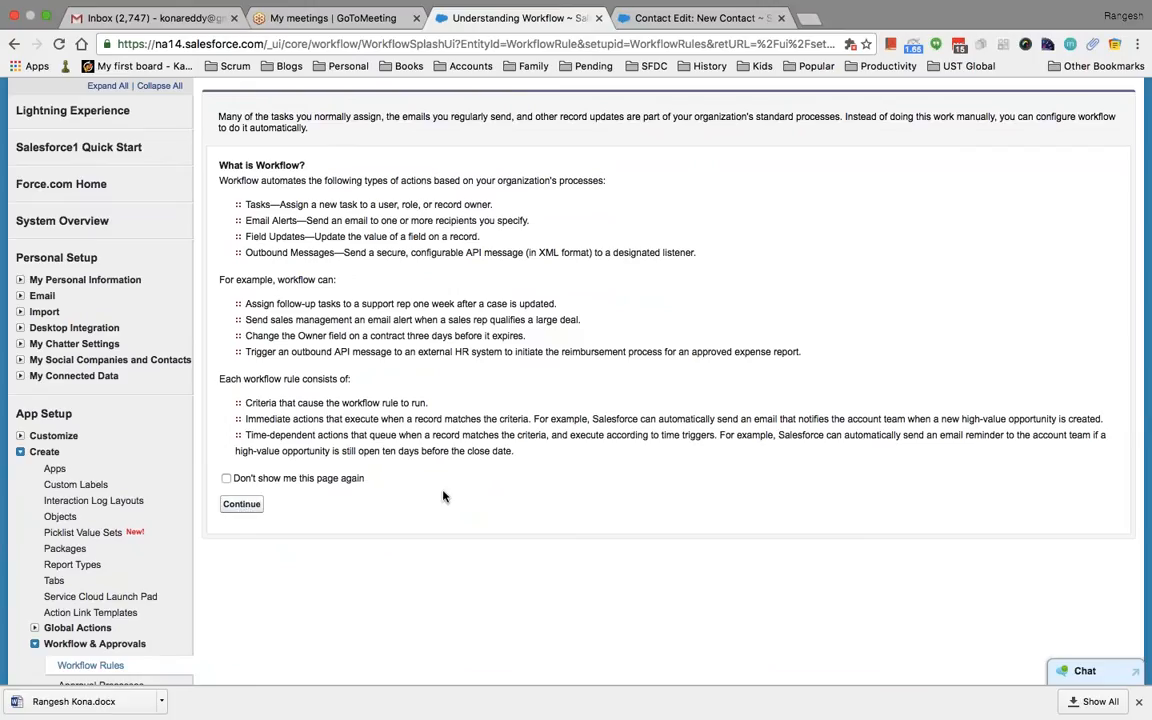
pyautogui.scroll(1, 447, 490)
pyautogui.scroll(1, 447, 490)
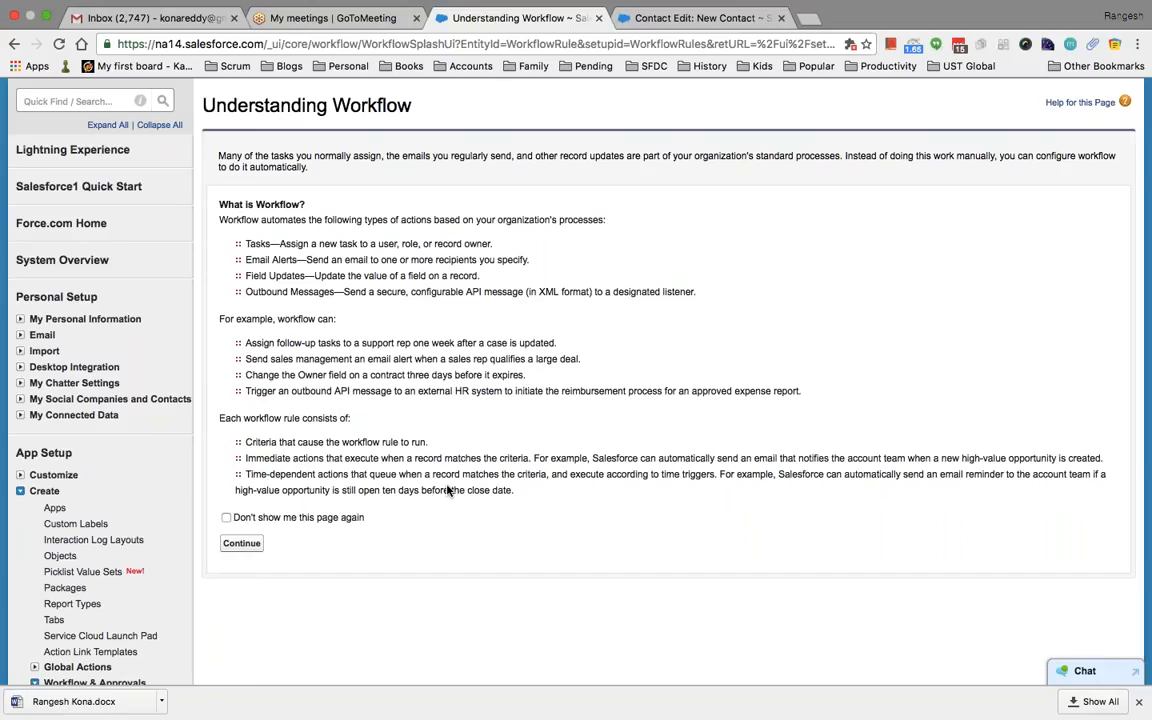
# Continue past the workflow introduction and filter setup for 'cont' to open Contact settings
pyautogui.click(239, 543)
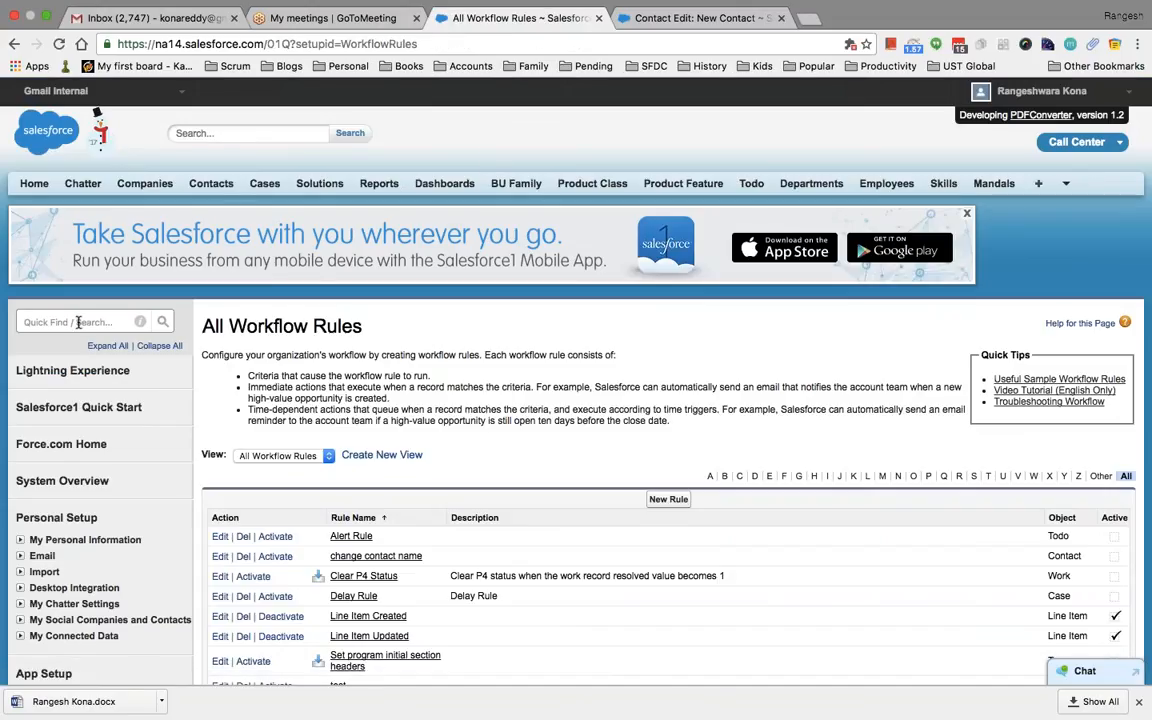
pyautogui.click(78, 322)
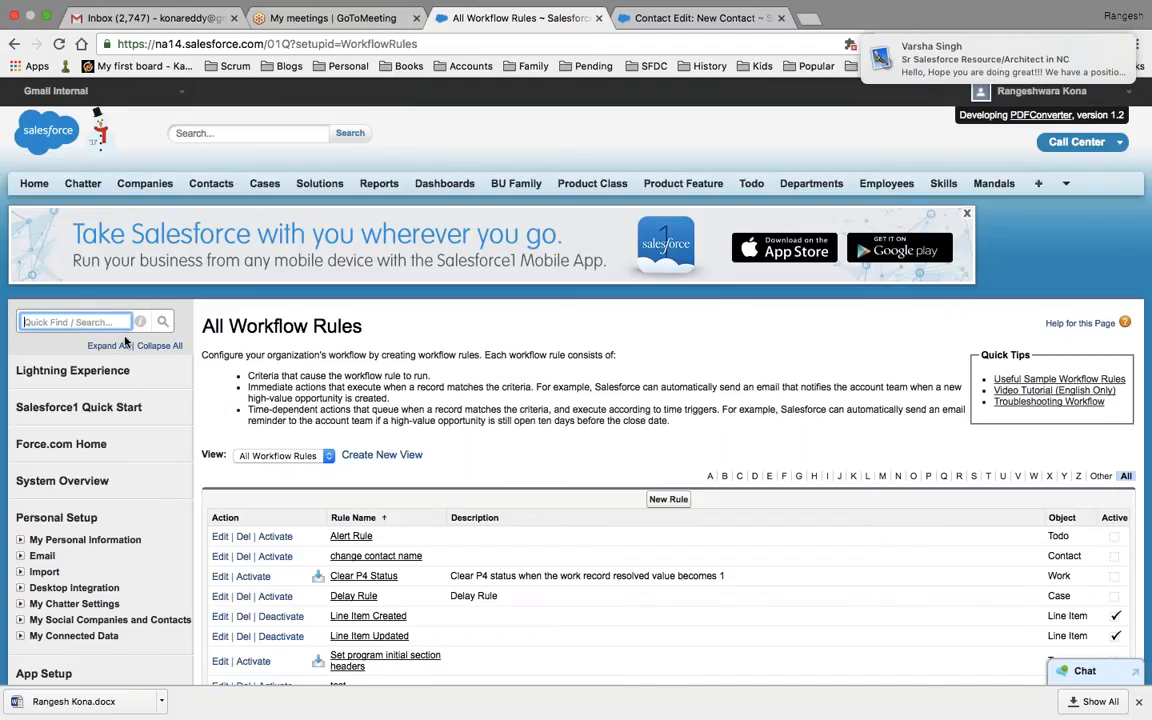
pyautogui.write('con')
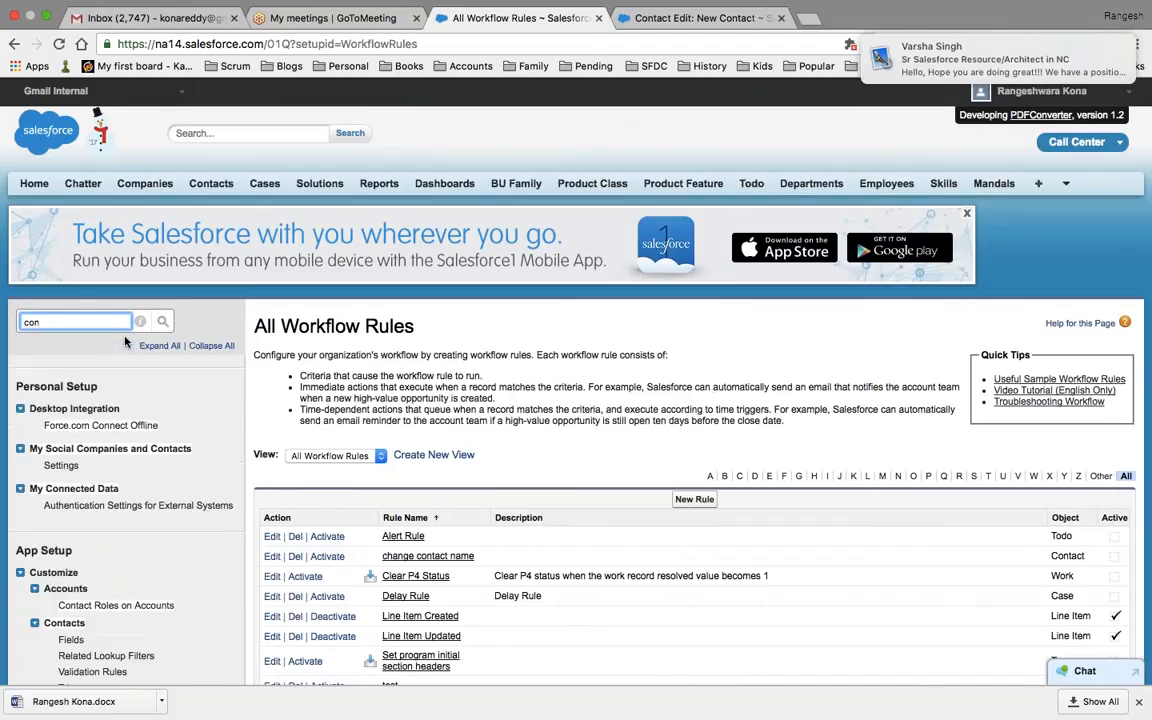
pyautogui.write('t')
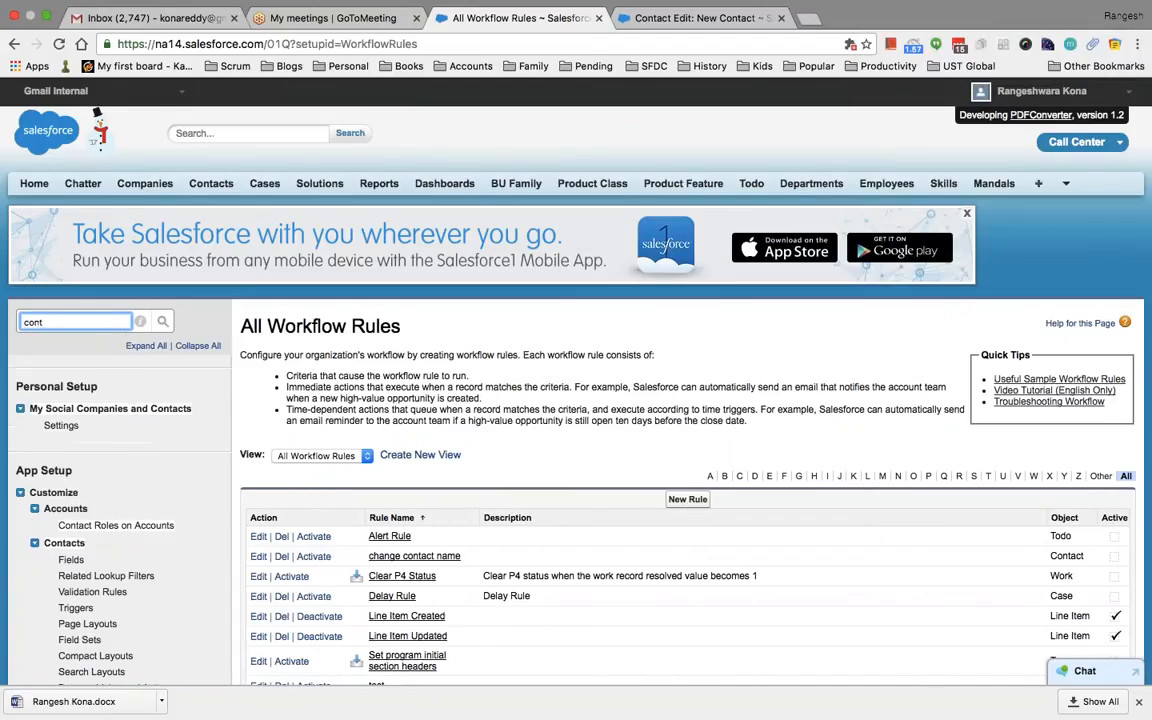
pyautogui.click(70, 561)
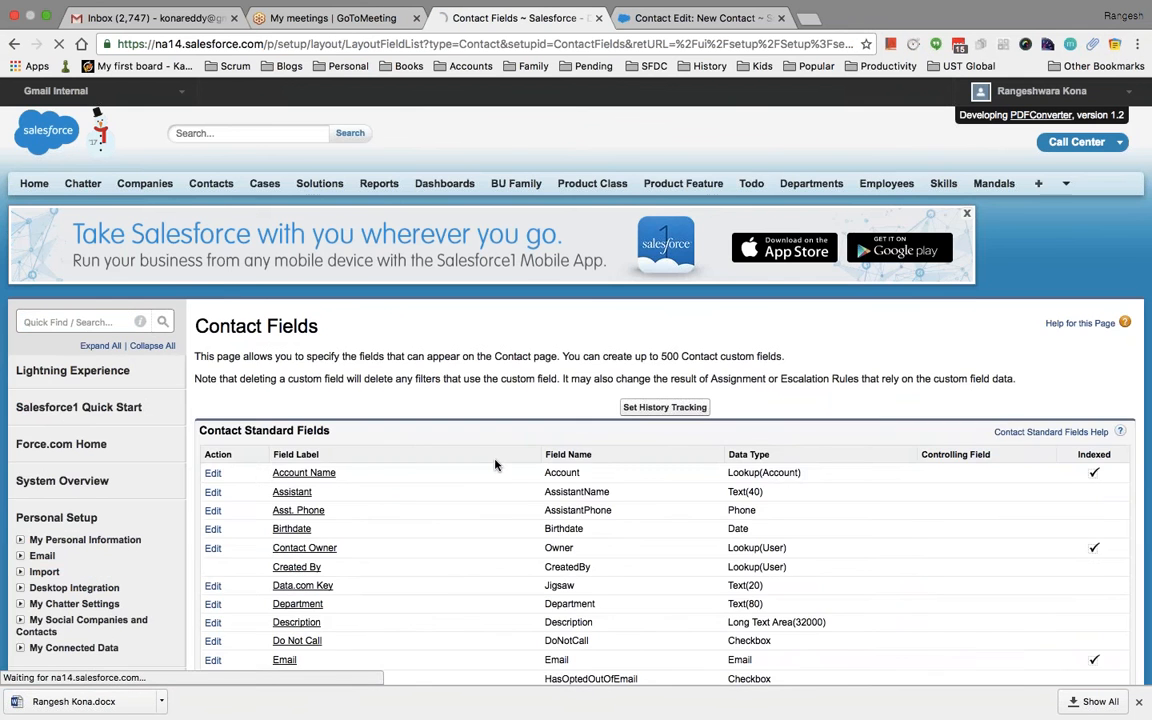
pyautogui.scroll(-10, 494, 464)
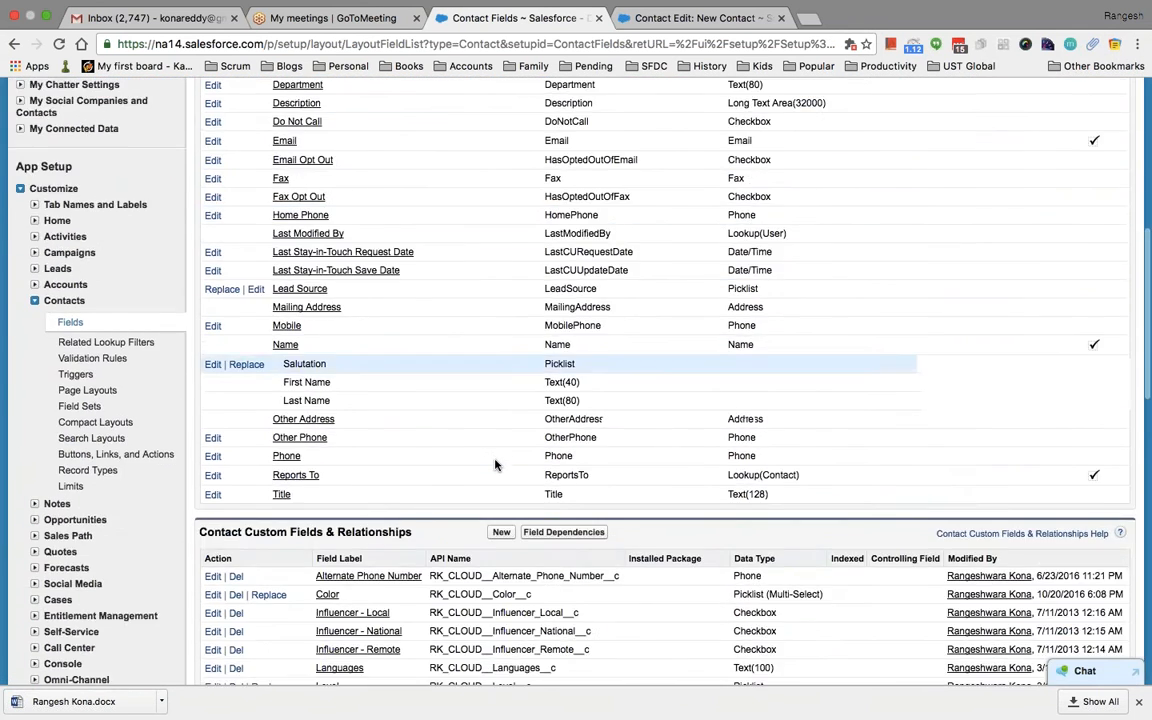
pyautogui.scroll(-8, 494, 464)
pyautogui.scroll(7, 494, 464)
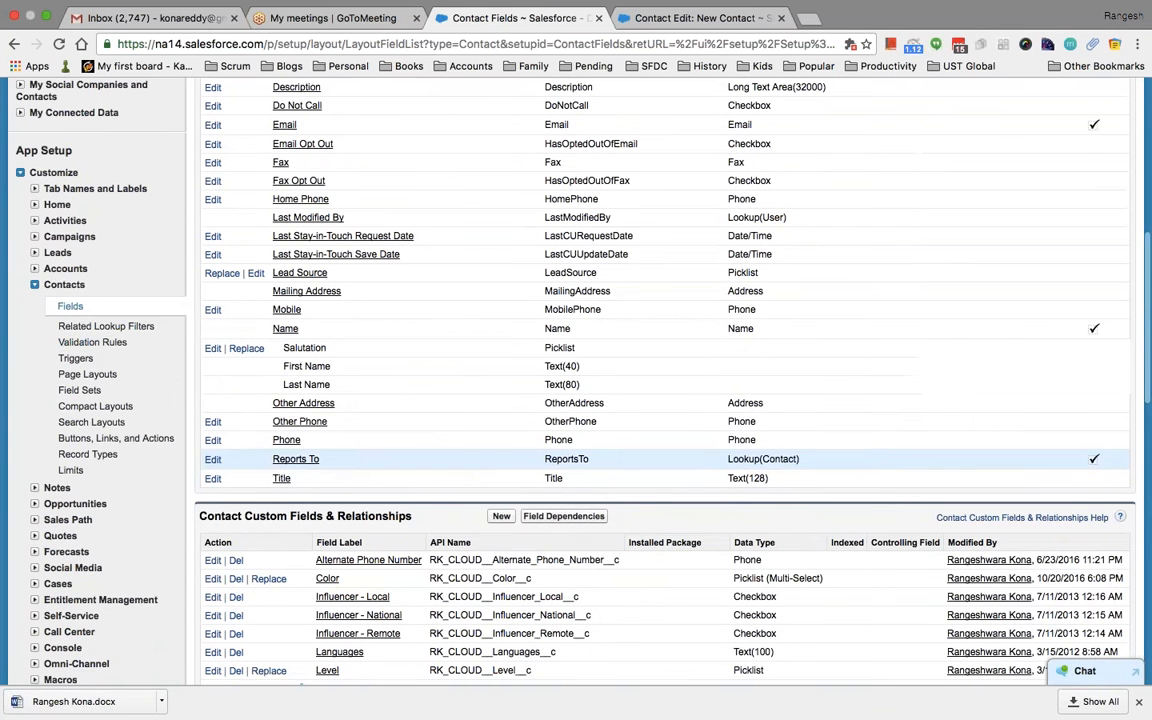
# Open Contact Validation Rules, edit Phone_Required and clear its Active checkbox
pyautogui.click(108, 341)
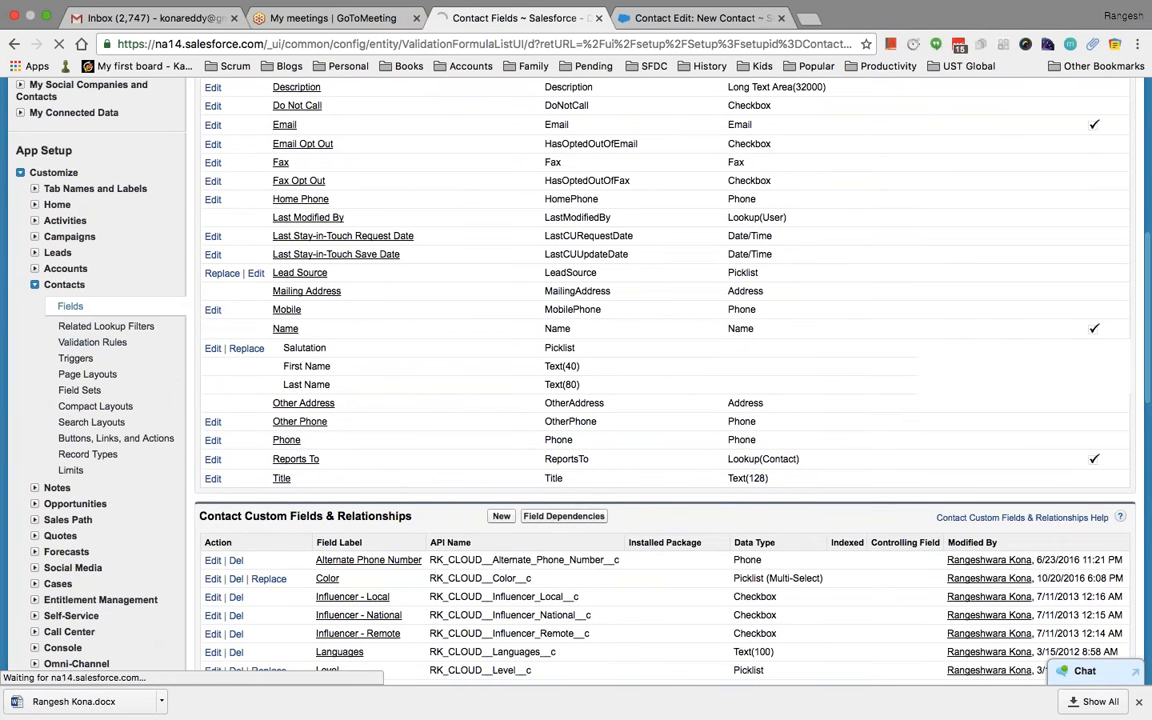
pyautogui.scroll(-3, 465, 419)
pyautogui.scroll(2, 291, 443)
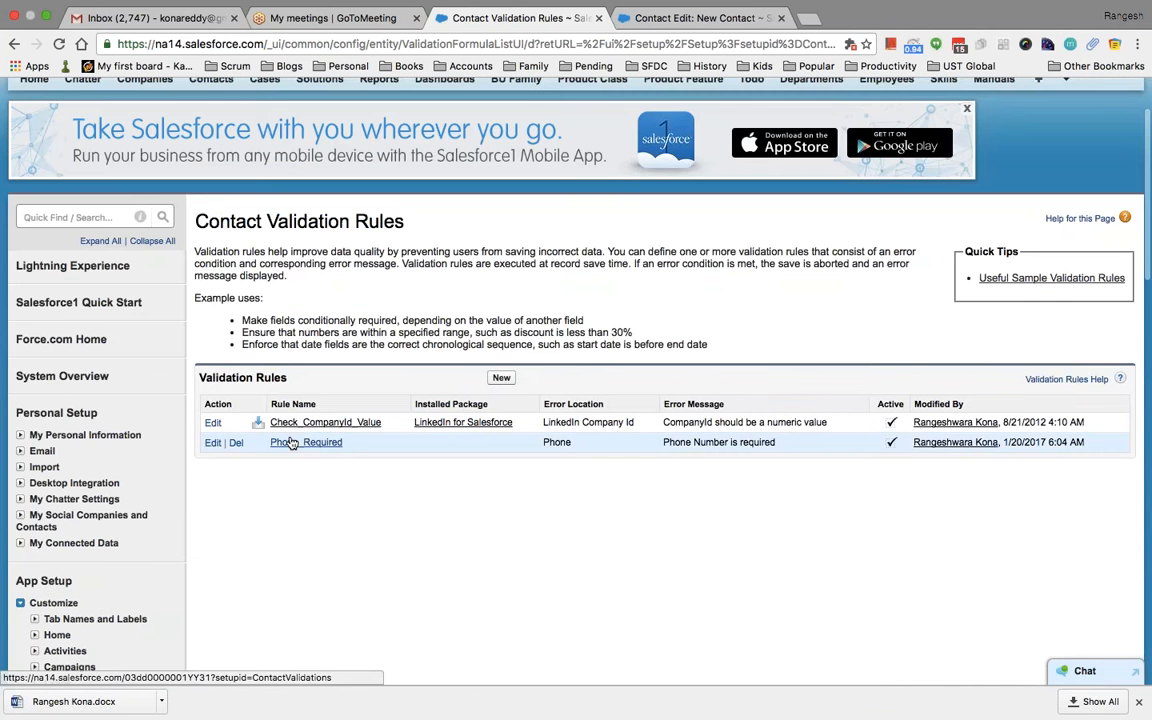
pyautogui.click(213, 442)
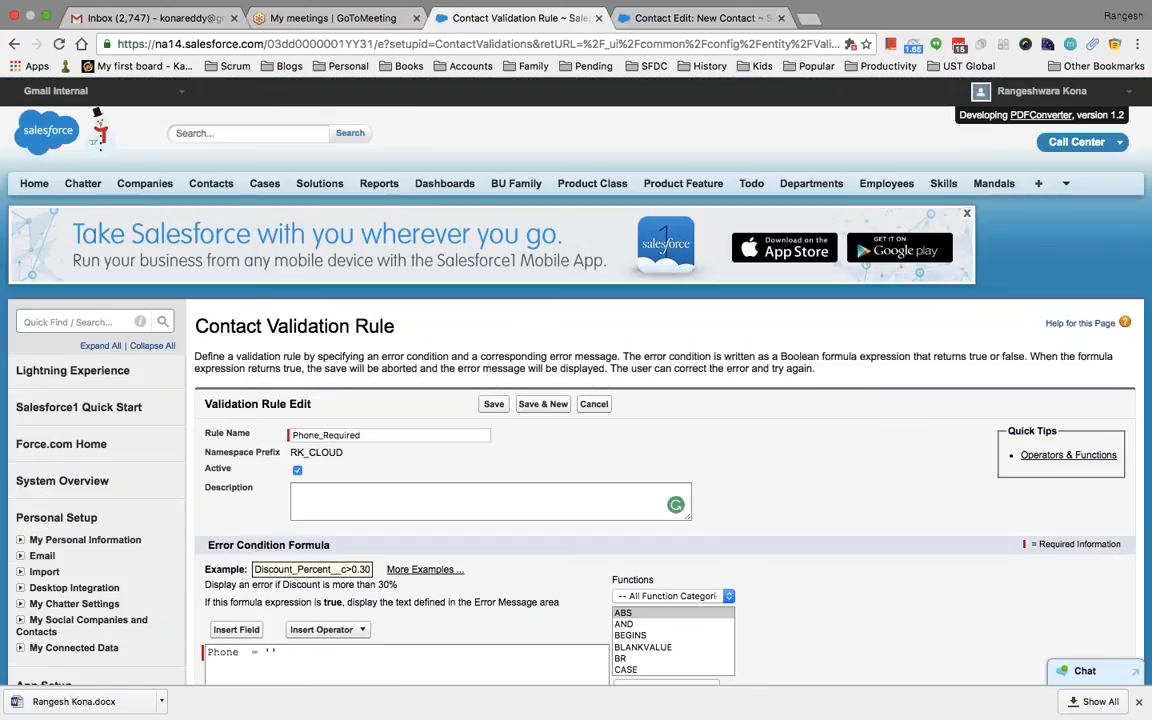
pyautogui.click(298, 470)
# Save Phone_Required as inactive, then go through the 'work' search to the All Workflow Rules list
pyautogui.click(492, 404)
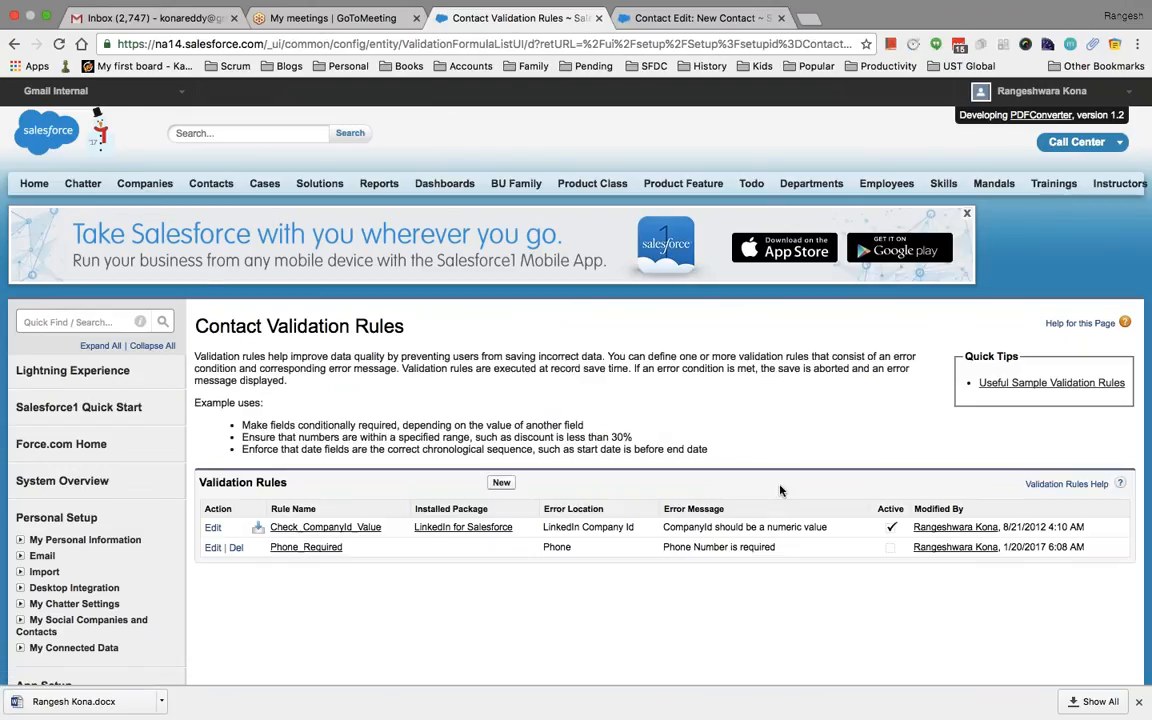
pyautogui.click(72, 321)
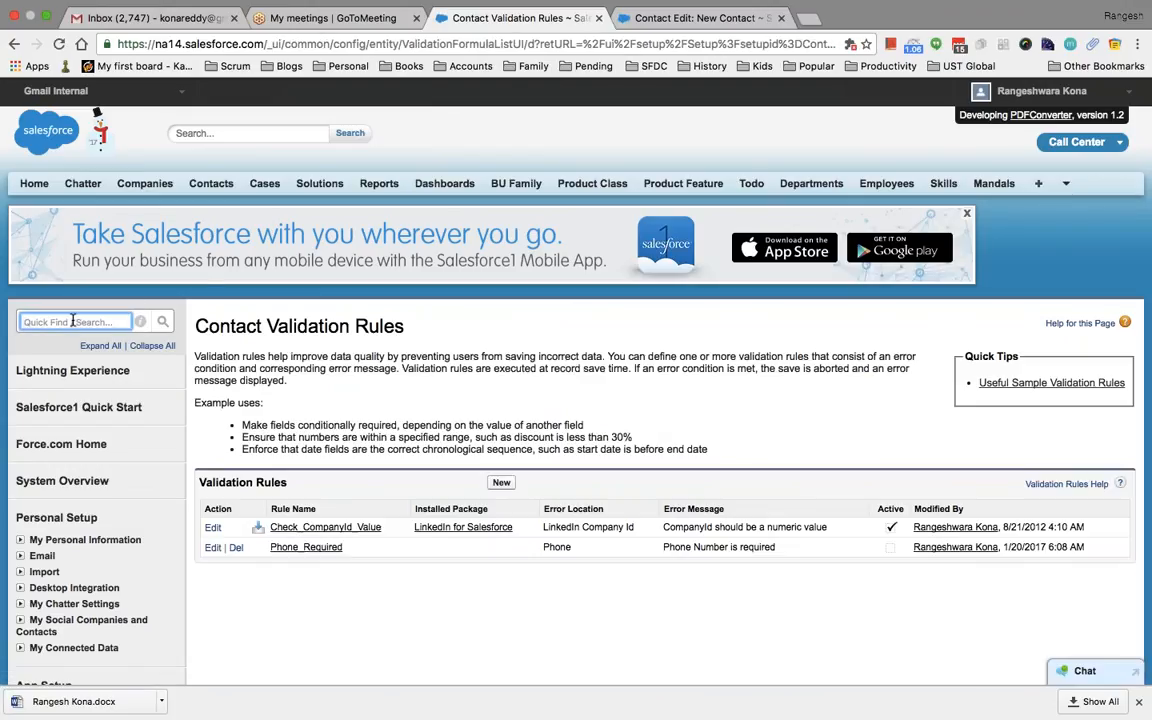
pyautogui.write('work')
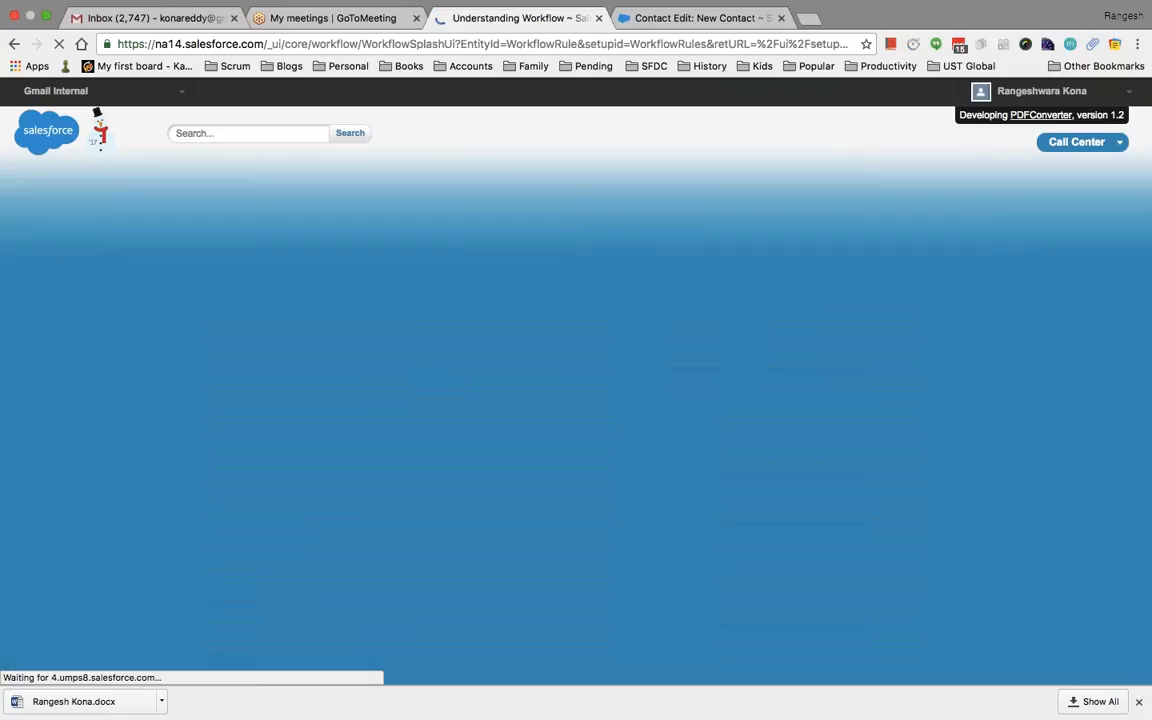
pyautogui.scroll(-5, 252, 527)
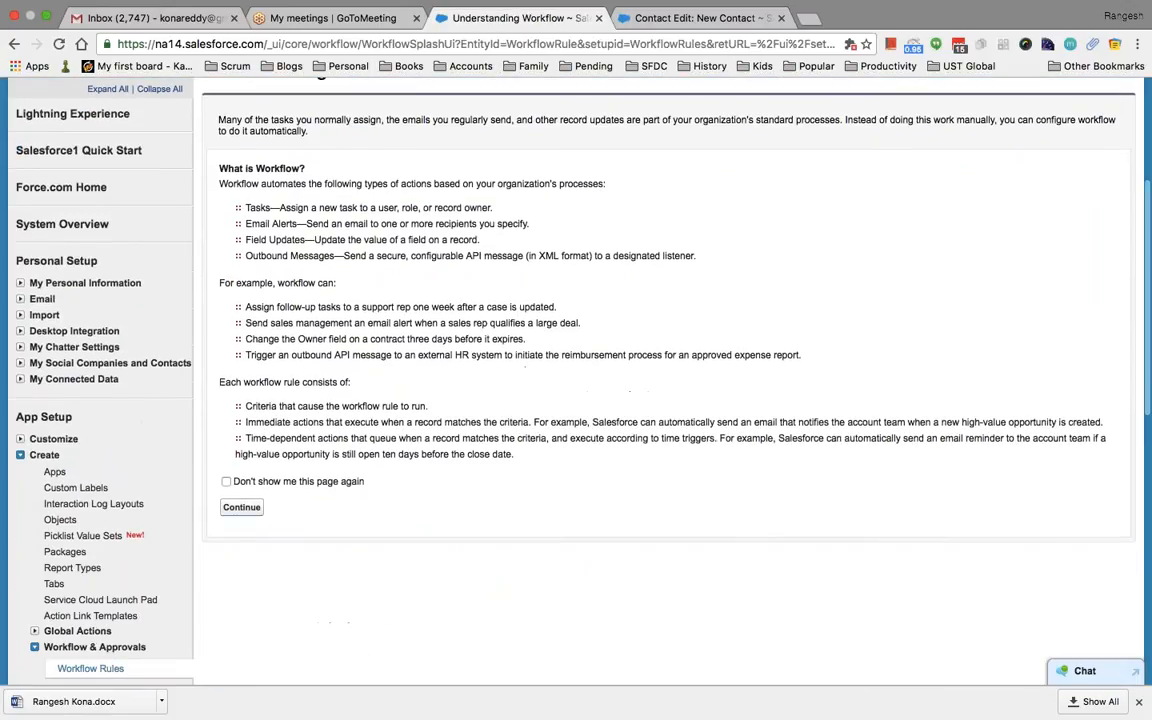
pyautogui.click(242, 507)
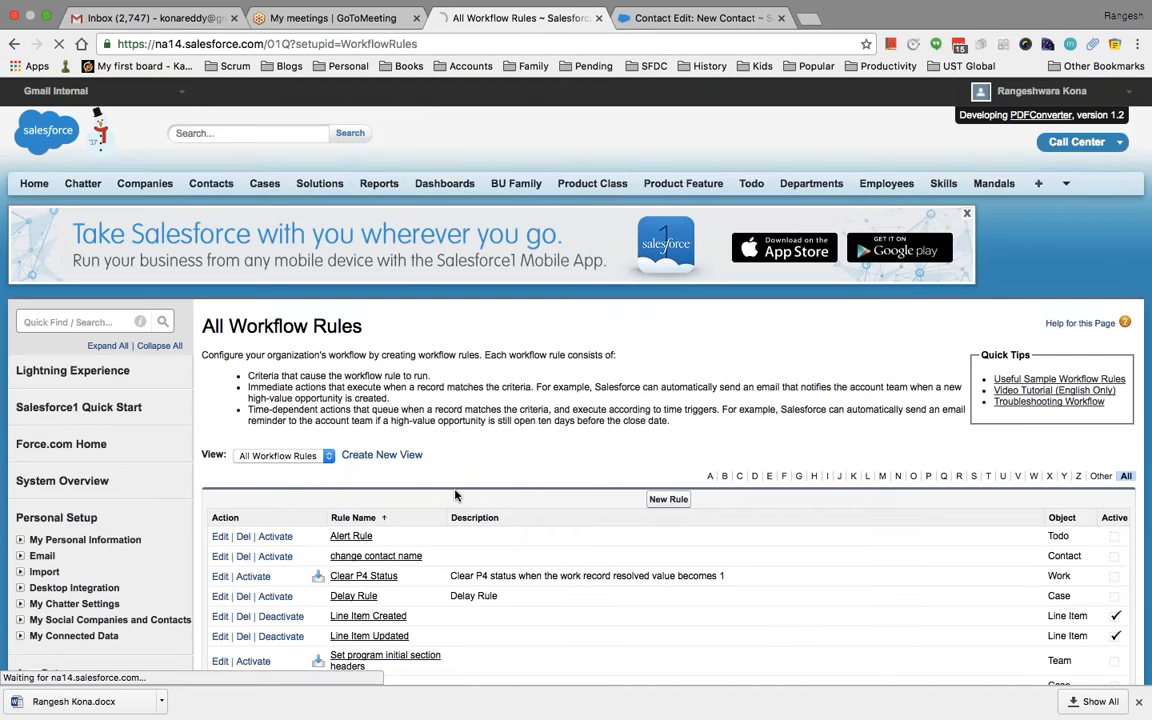
pyautogui.scroll(-5, 409, 439)
# Start a new workflow rule with Contact as its object
pyautogui.click(668, 269)
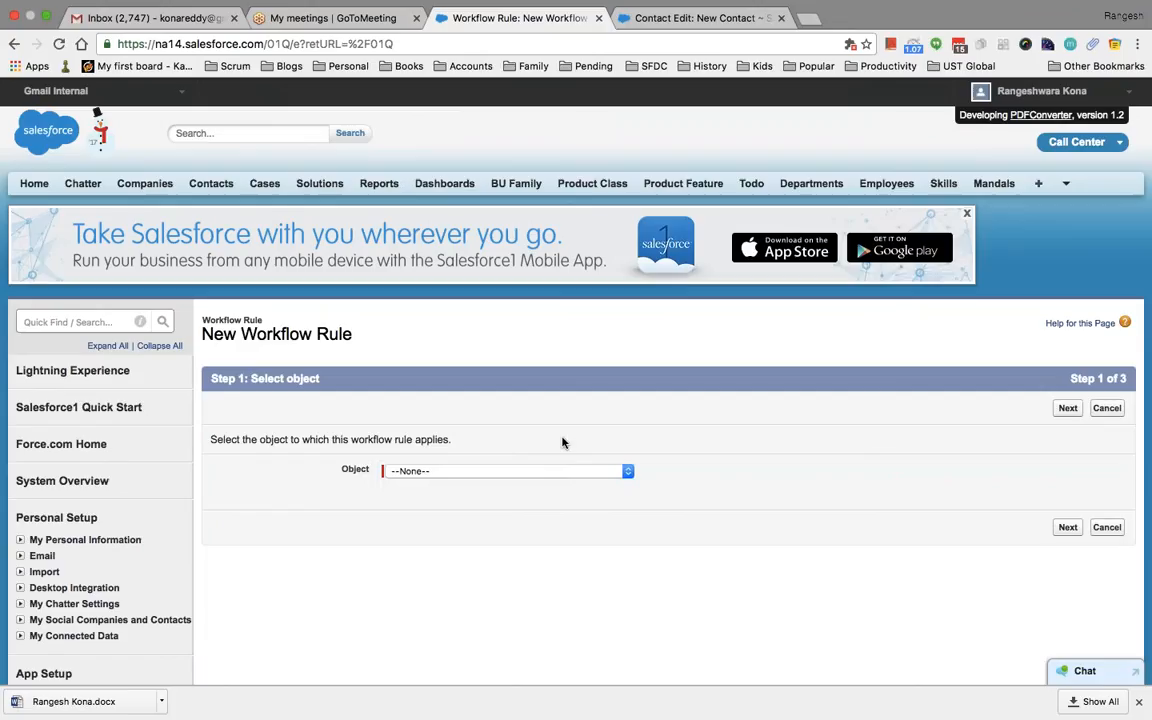
pyautogui.click(510, 470)
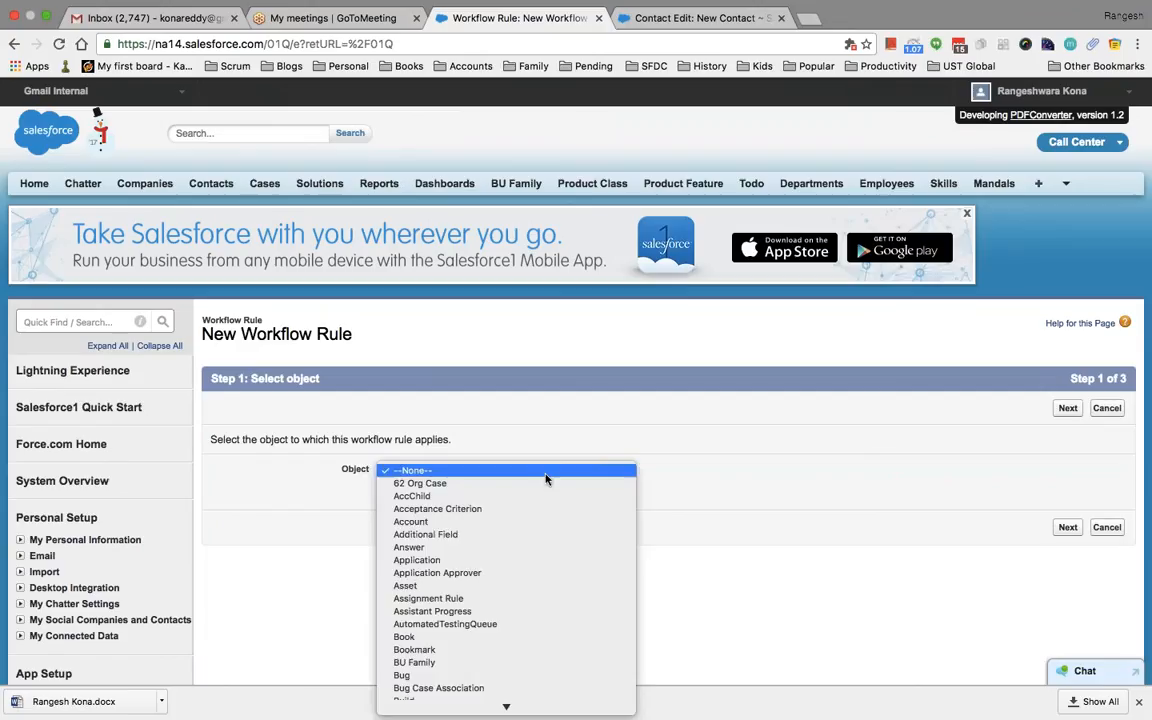
pyautogui.scroll(-5, 540, 648)
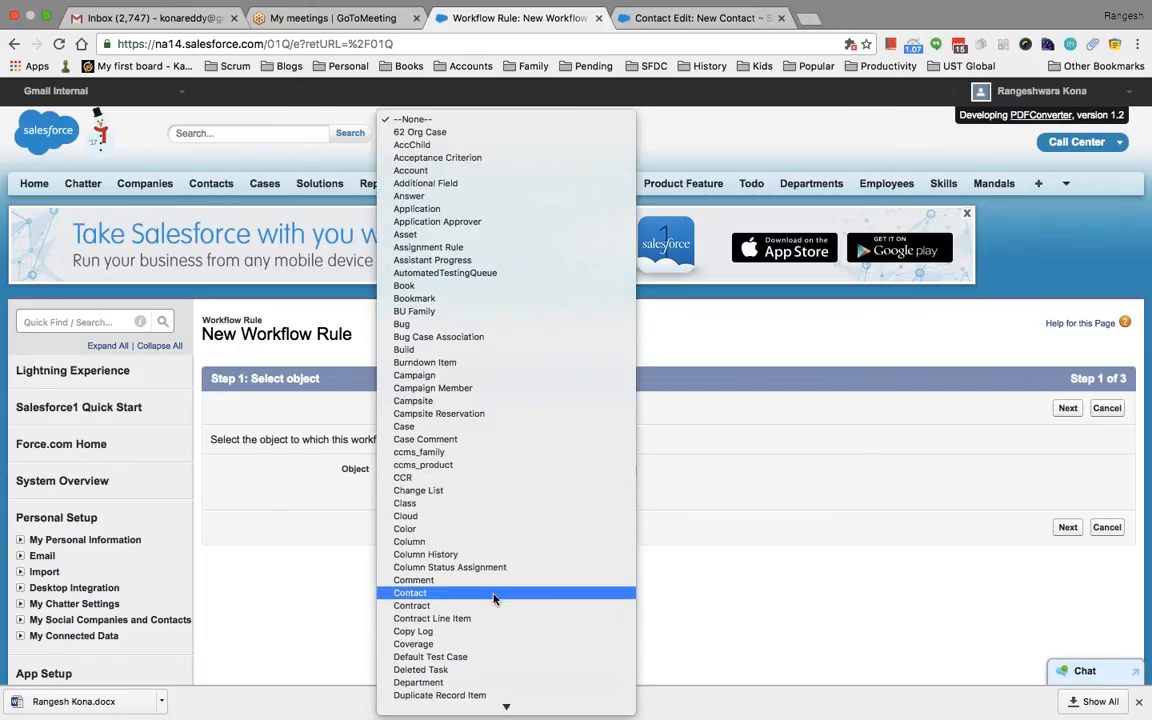
pyautogui.click(494, 594)
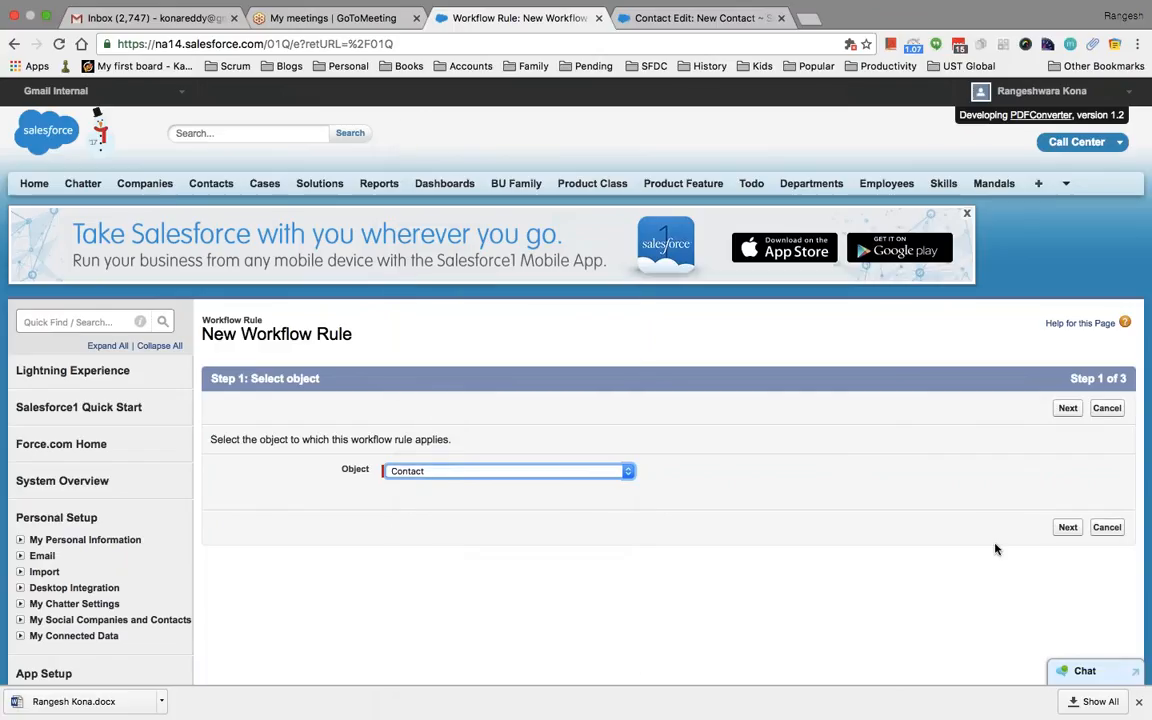
pyautogui.click(1067, 527)
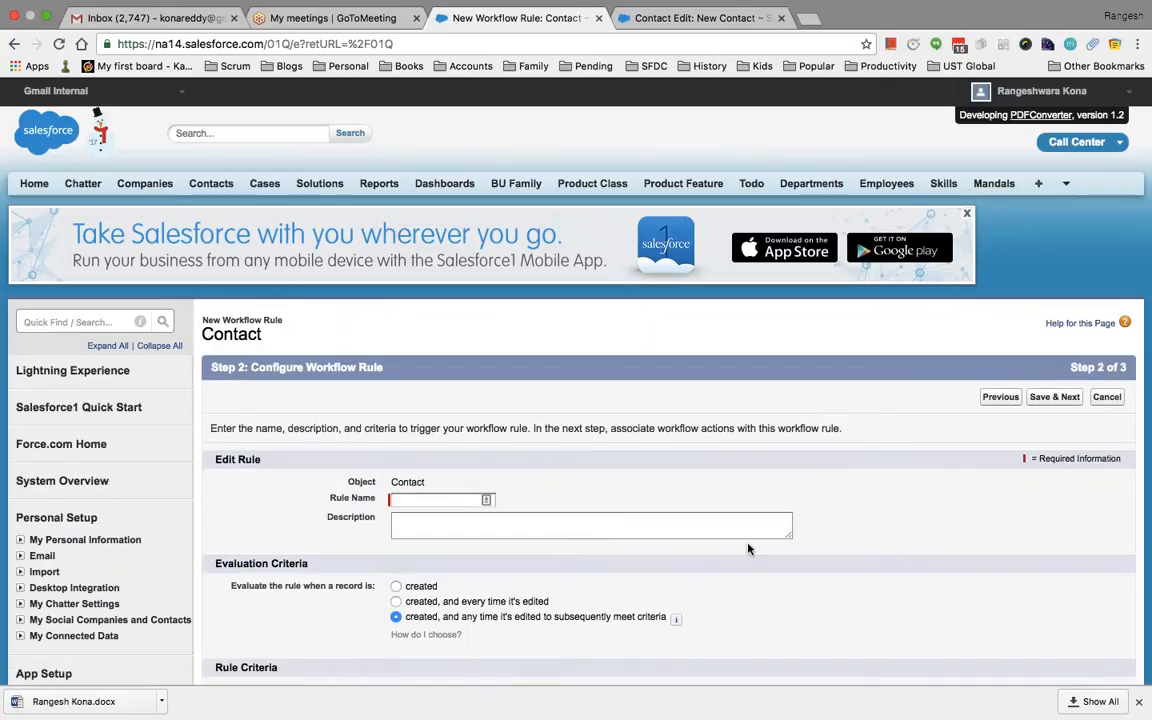
# Name the rule 'Send an email about contact creation'
pyautogui.scroll(-3, 672, 488)
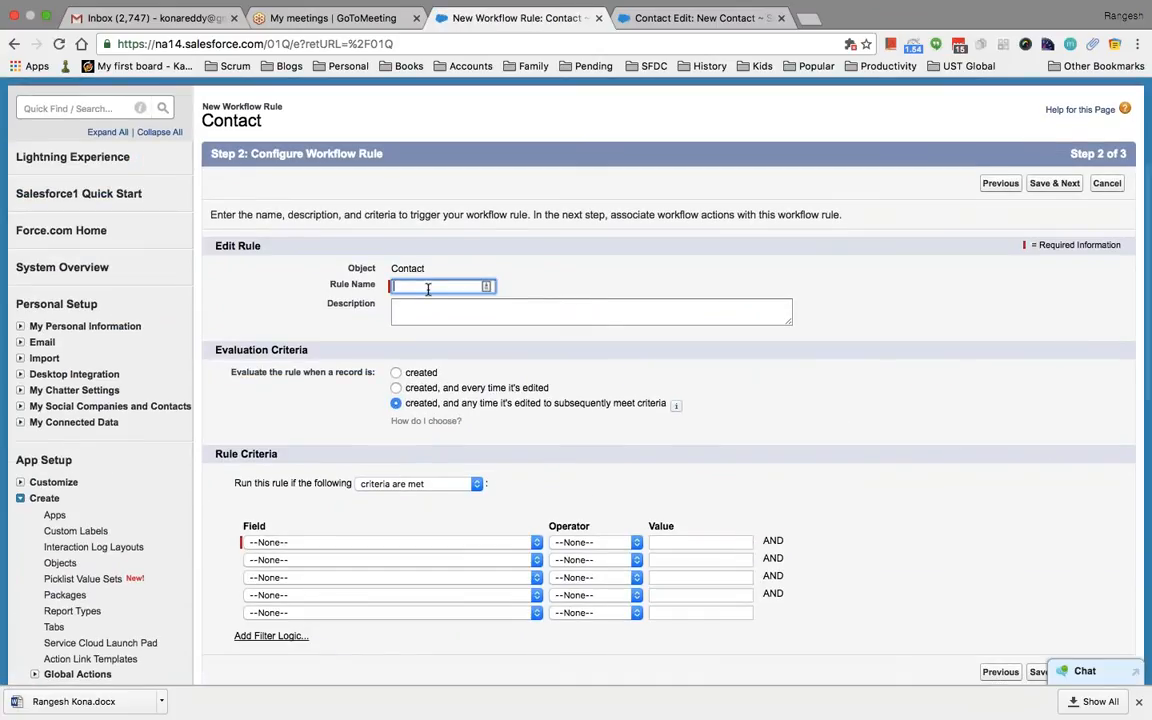
pyautogui.write('Send an email')
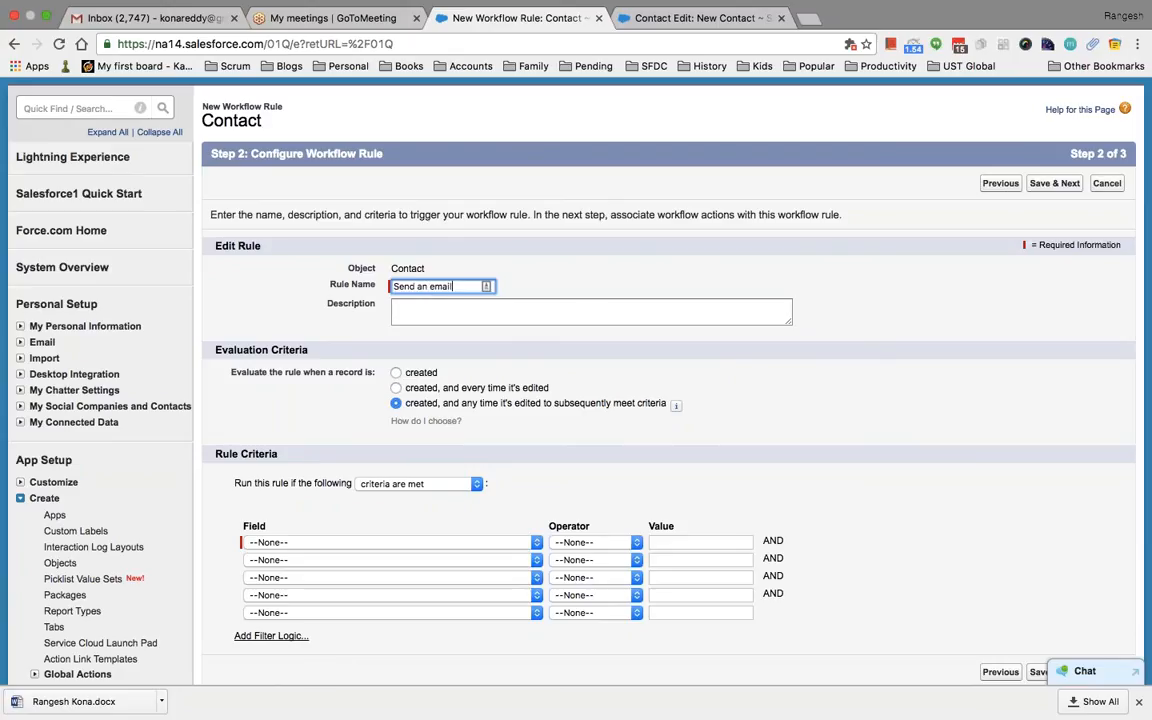
pyautogui.write(' about contact creation')
pyautogui.scroll(-2, 524, 406)
# Set evaluation criteria to 'created, and any time it's edited to subsequently meet criteria'
pyautogui.click(481, 344)
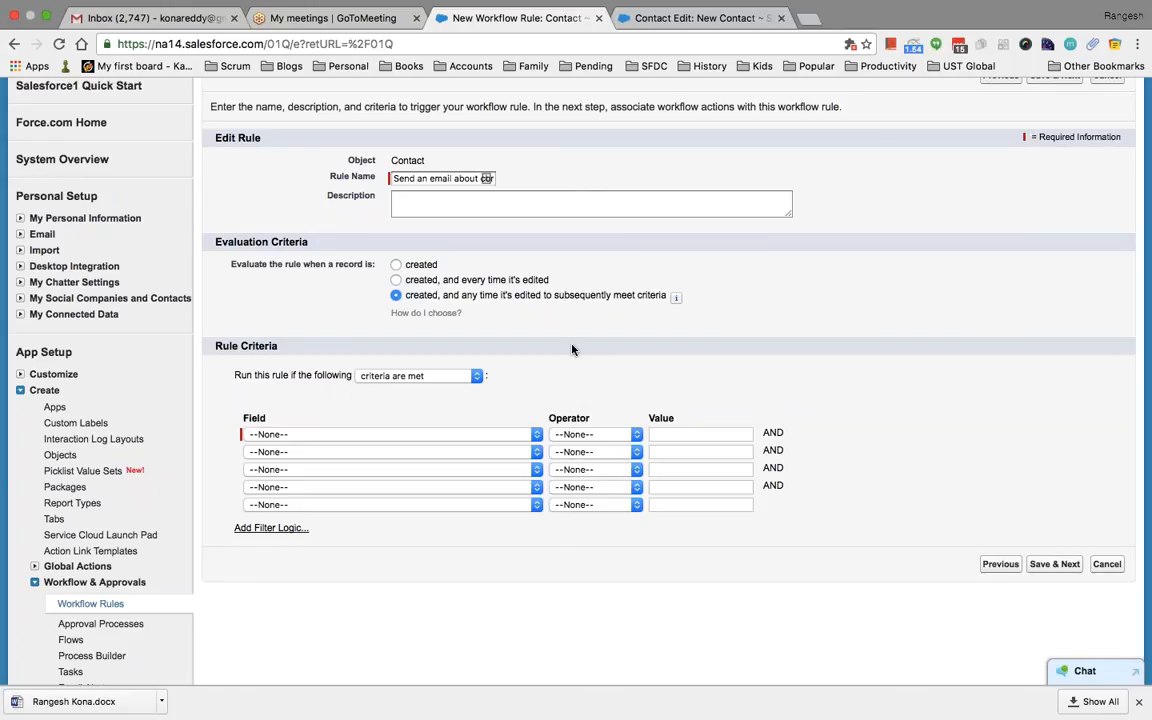
pyautogui.click(396, 280)
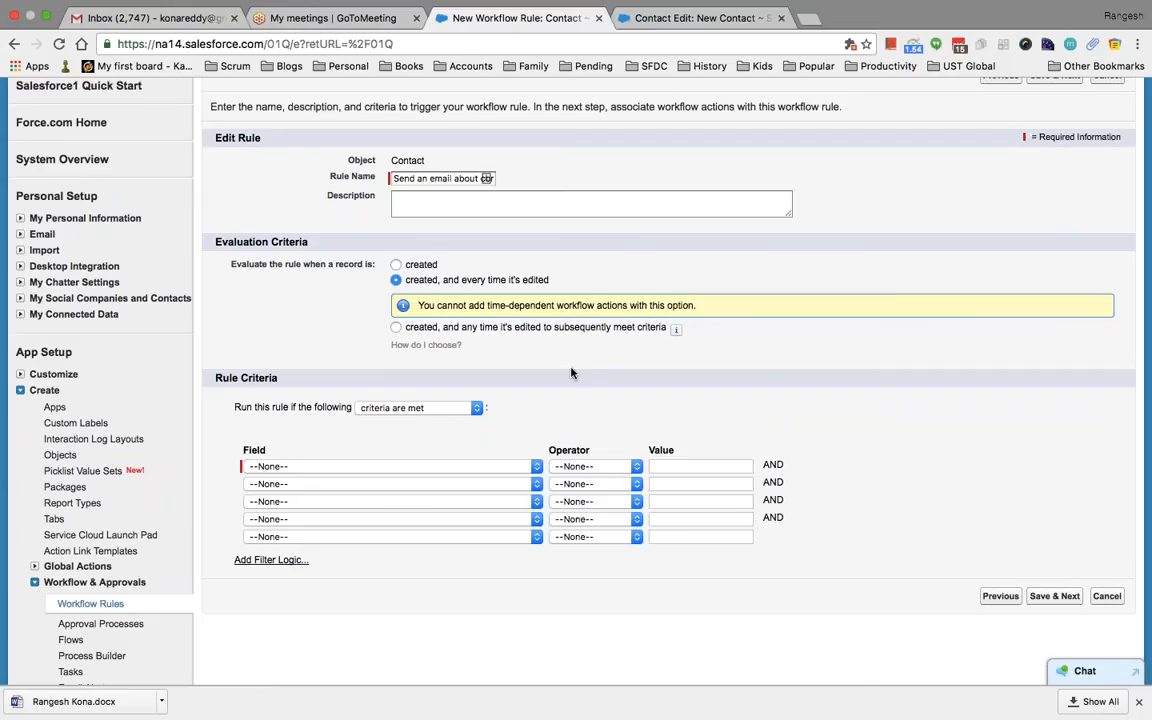
pyautogui.click(396, 327)
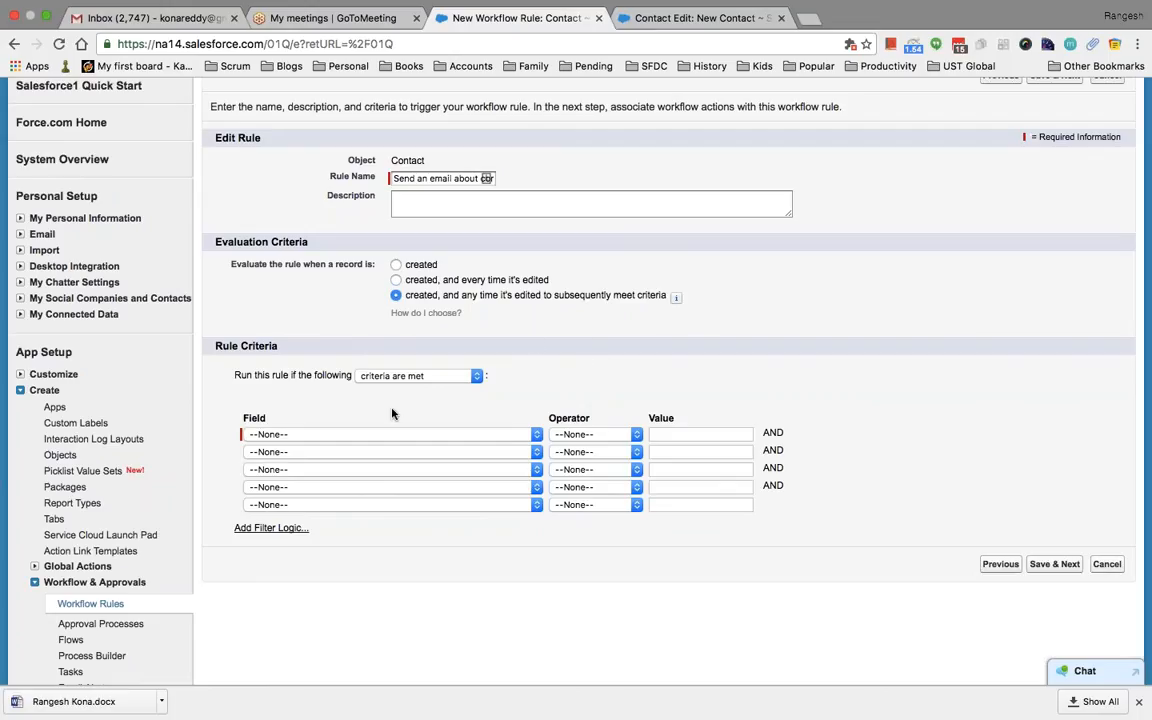
pyautogui.click(360, 436)
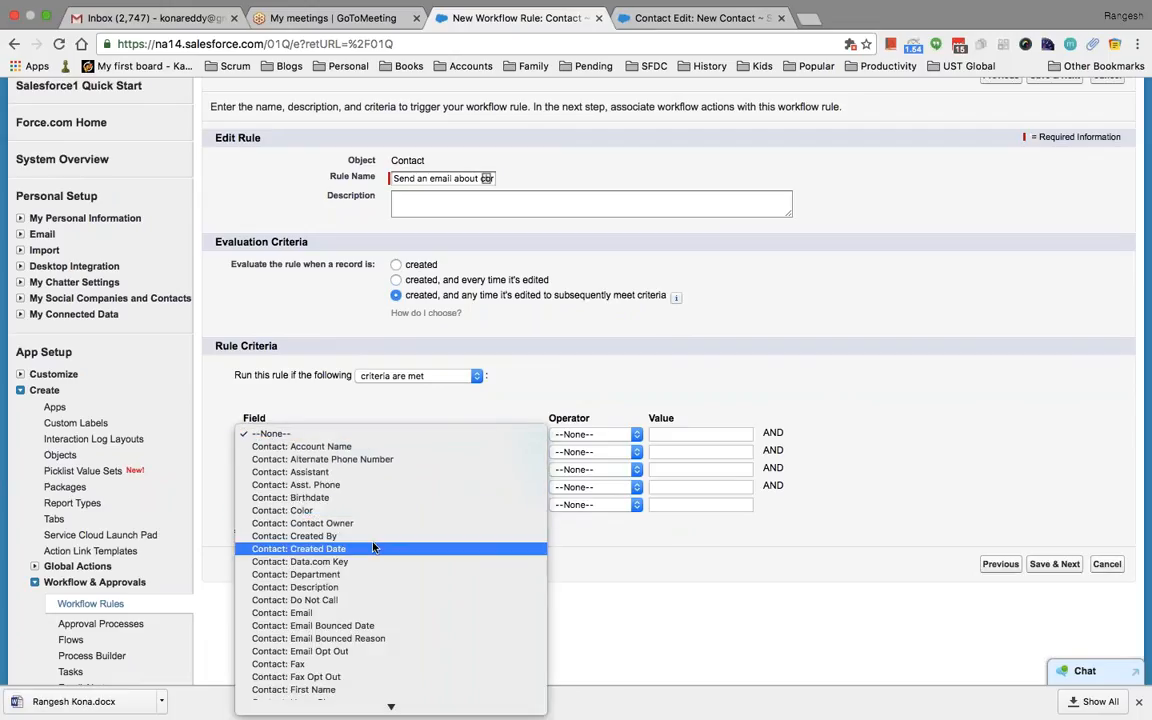
# Add criterion Contact: Mailing Country equals India, evaluate on create only, and save the rule
pyautogui.scroll(-3, 372, 548)
pyautogui.scroll(-3, 372, 548)
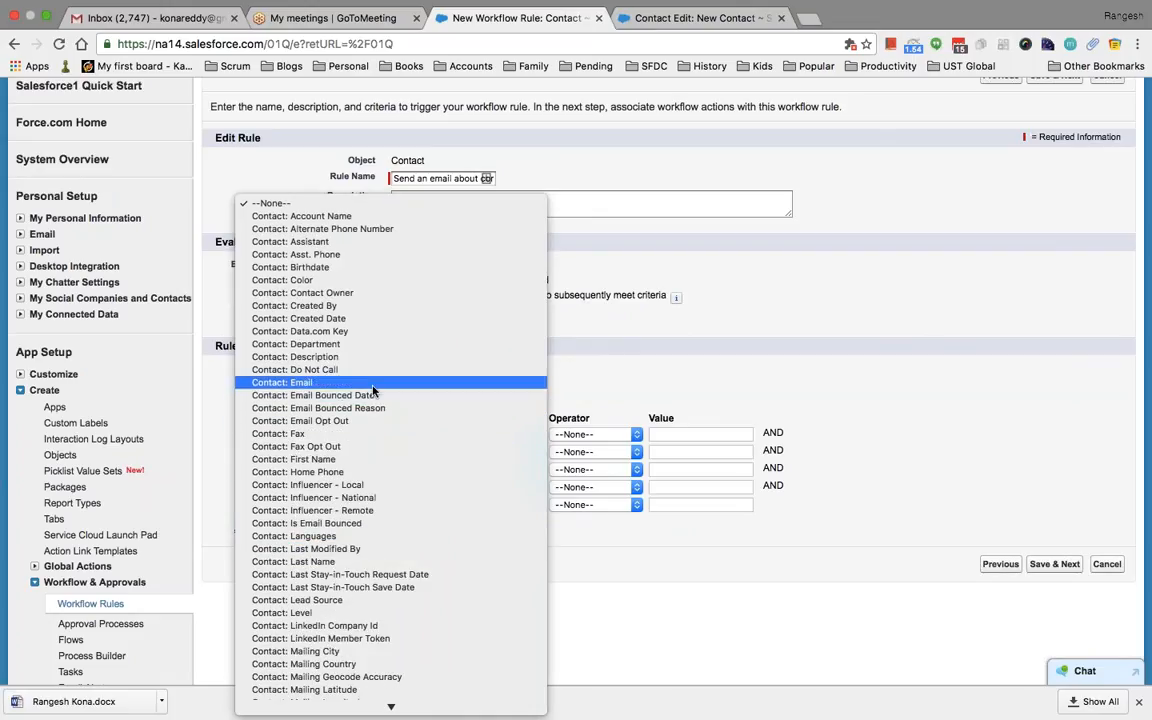
pyautogui.scroll(-8, 372, 380)
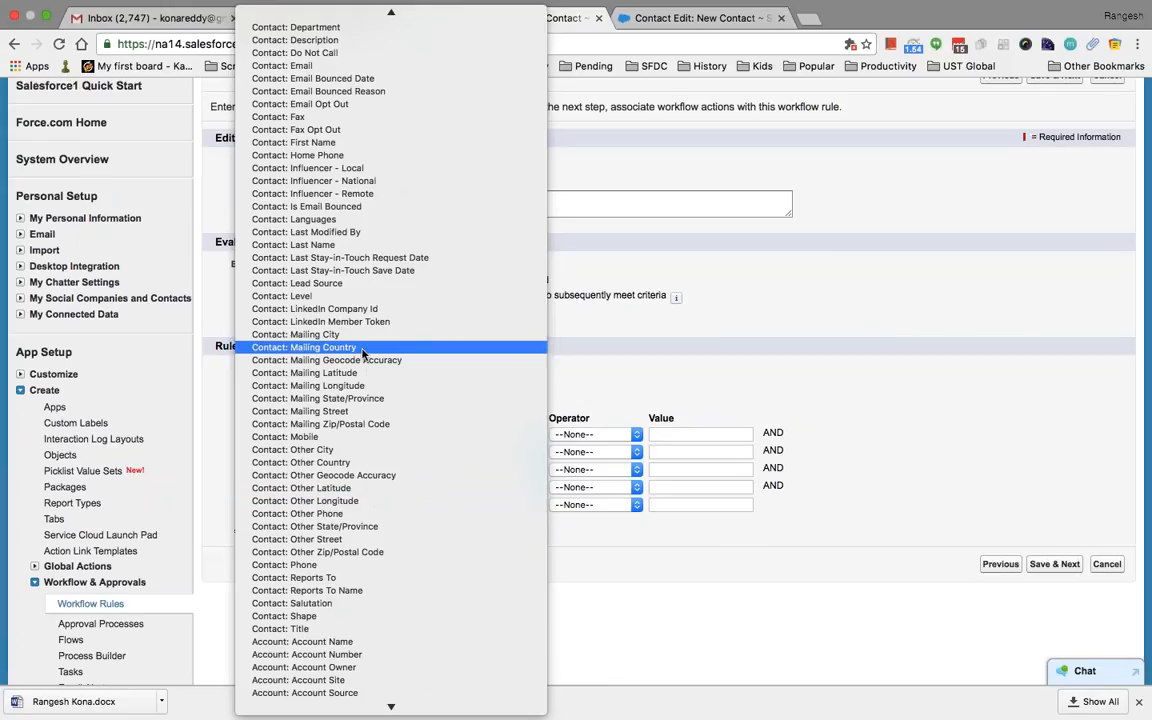
pyautogui.click(330, 347)
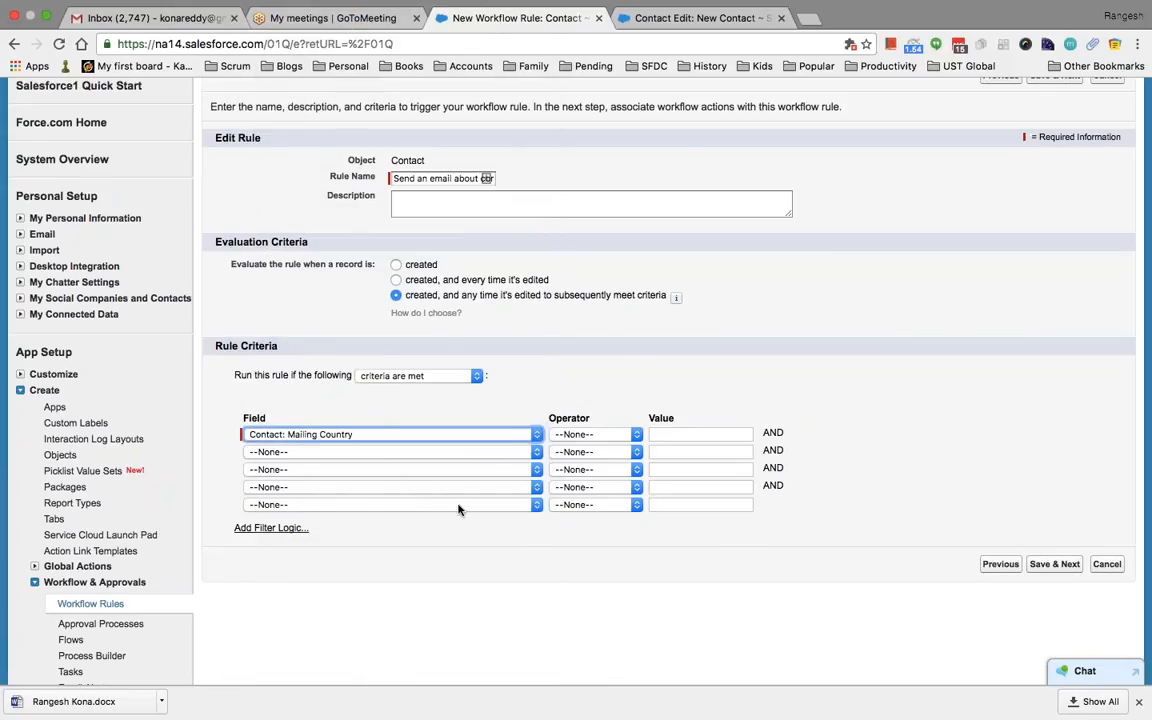
pyautogui.click(635, 436)
pyautogui.click(617, 446)
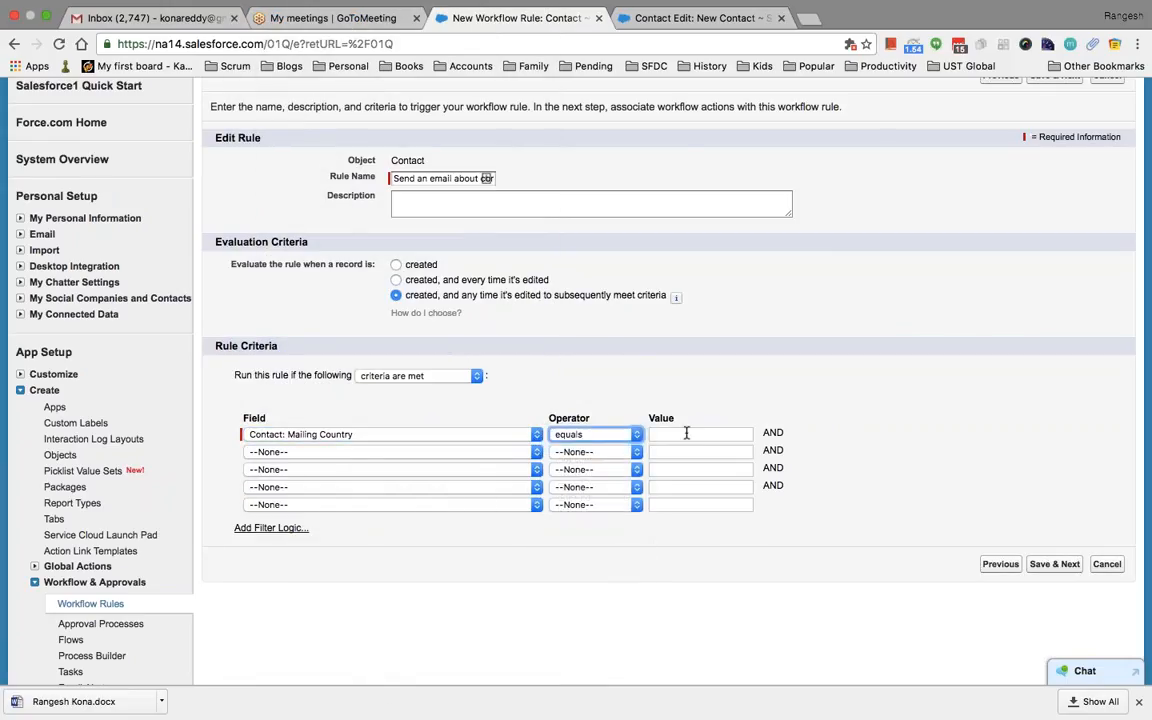
pyautogui.click(686, 434)
pyautogui.write('India')
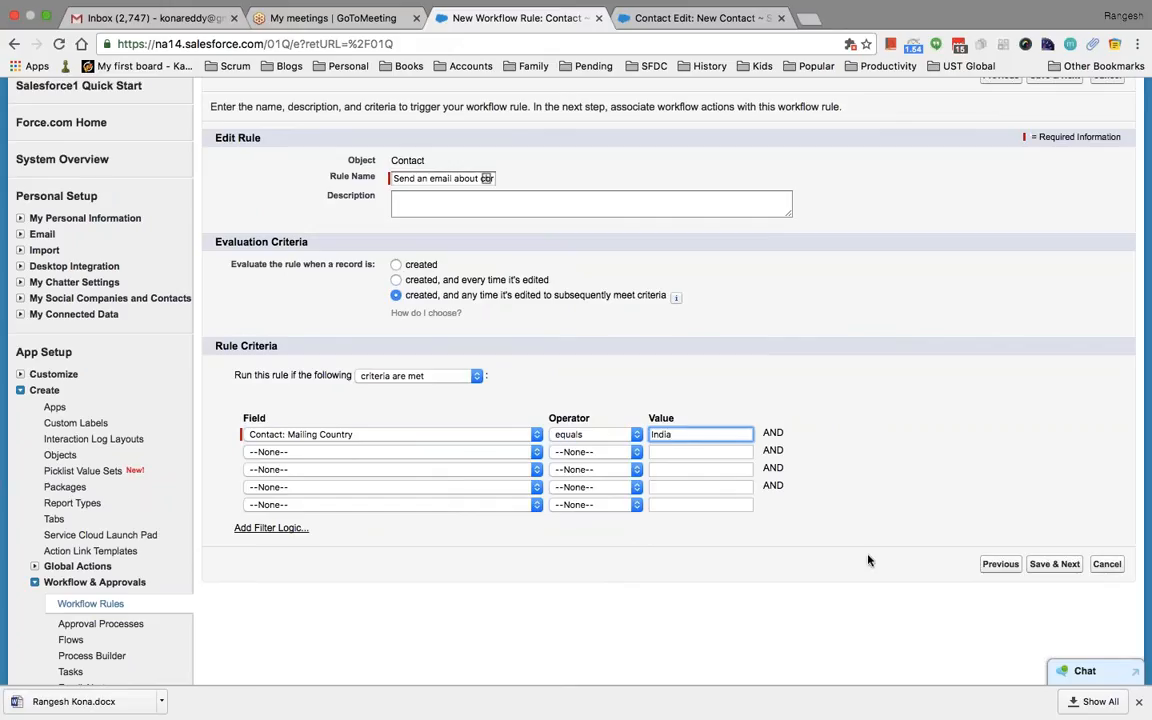
pyautogui.click(397, 265)
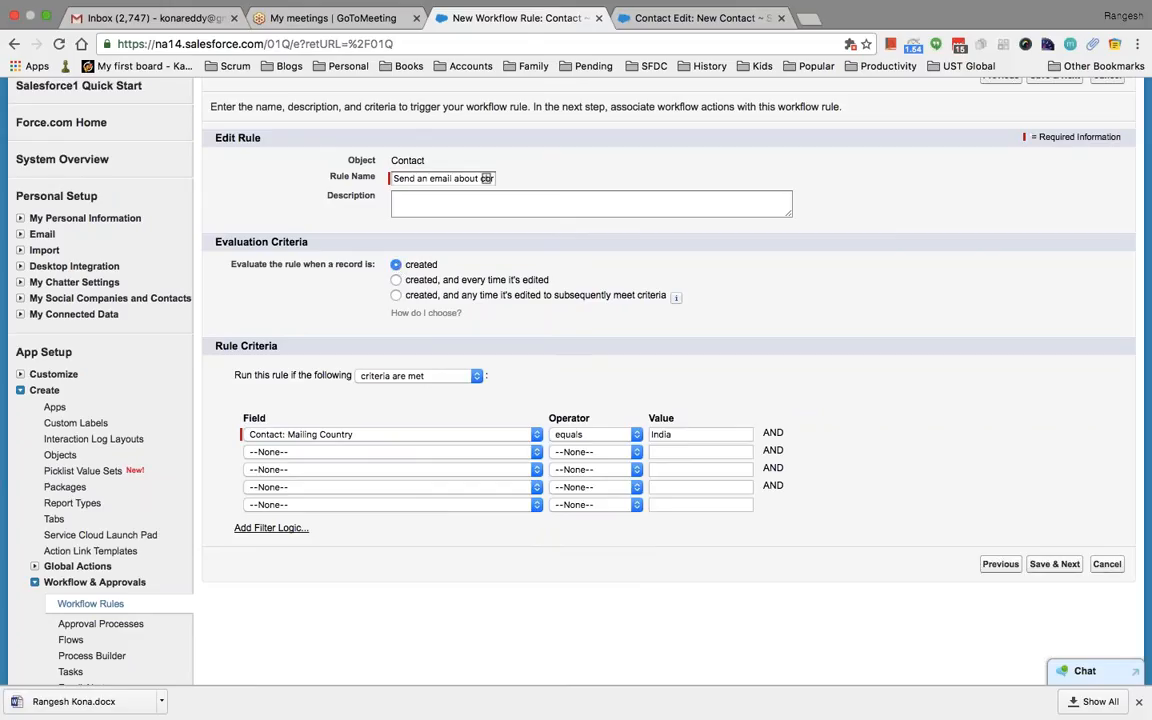
pyautogui.click(1058, 565)
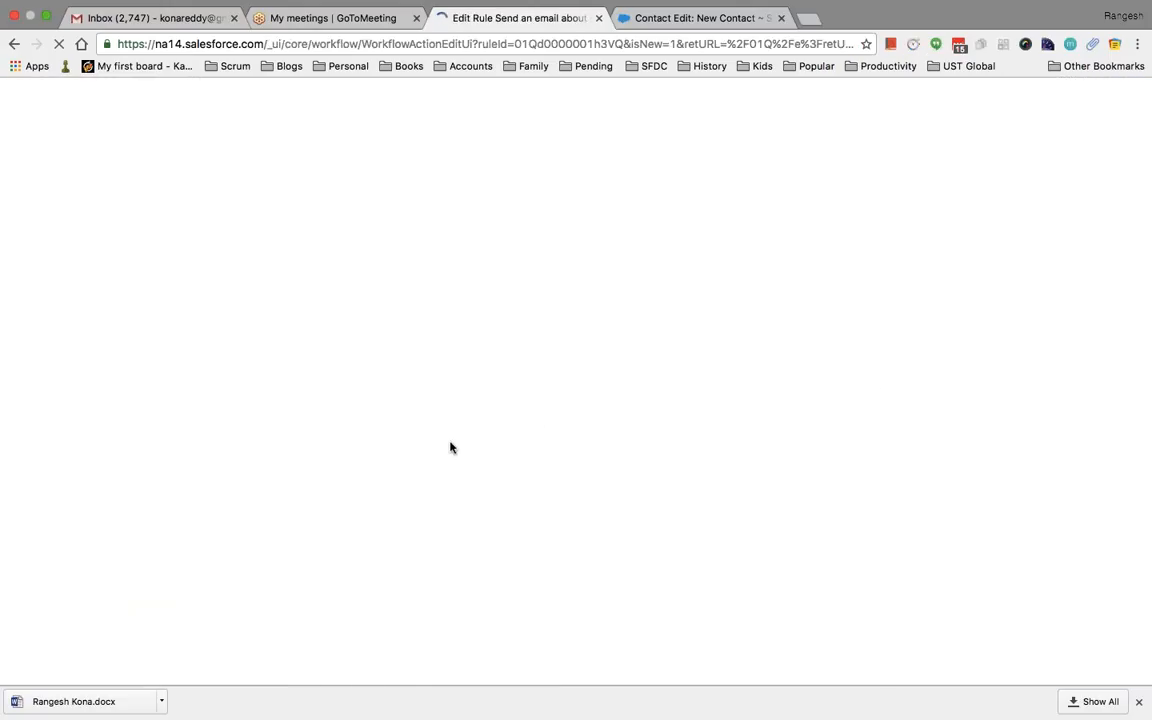
# Choose New Email Alert from the Add Workflow Action list
pyautogui.scroll(-5, 450, 447)
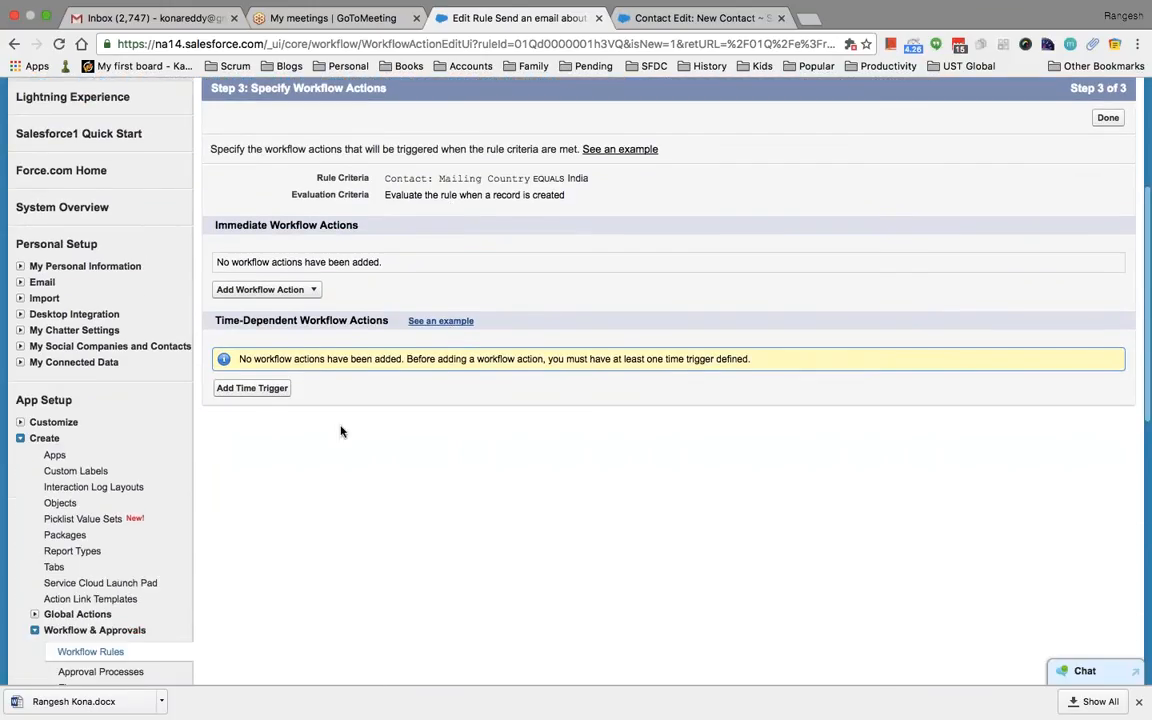
pyautogui.click(312, 290)
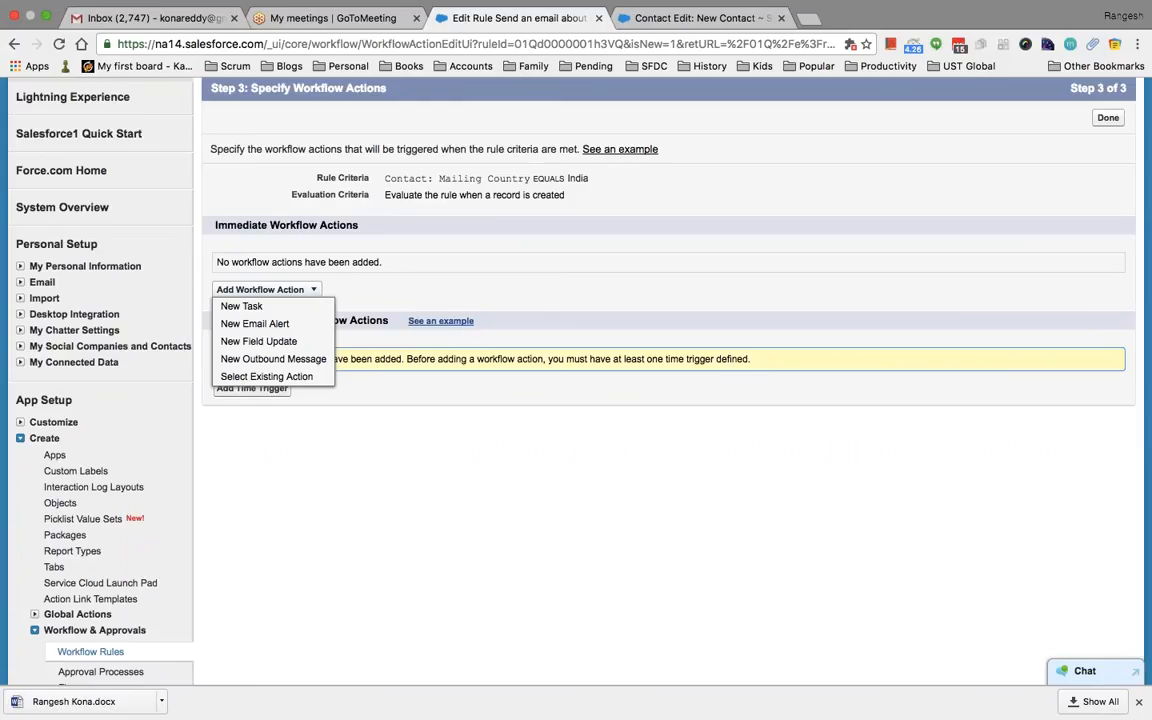
pyautogui.click(268, 325)
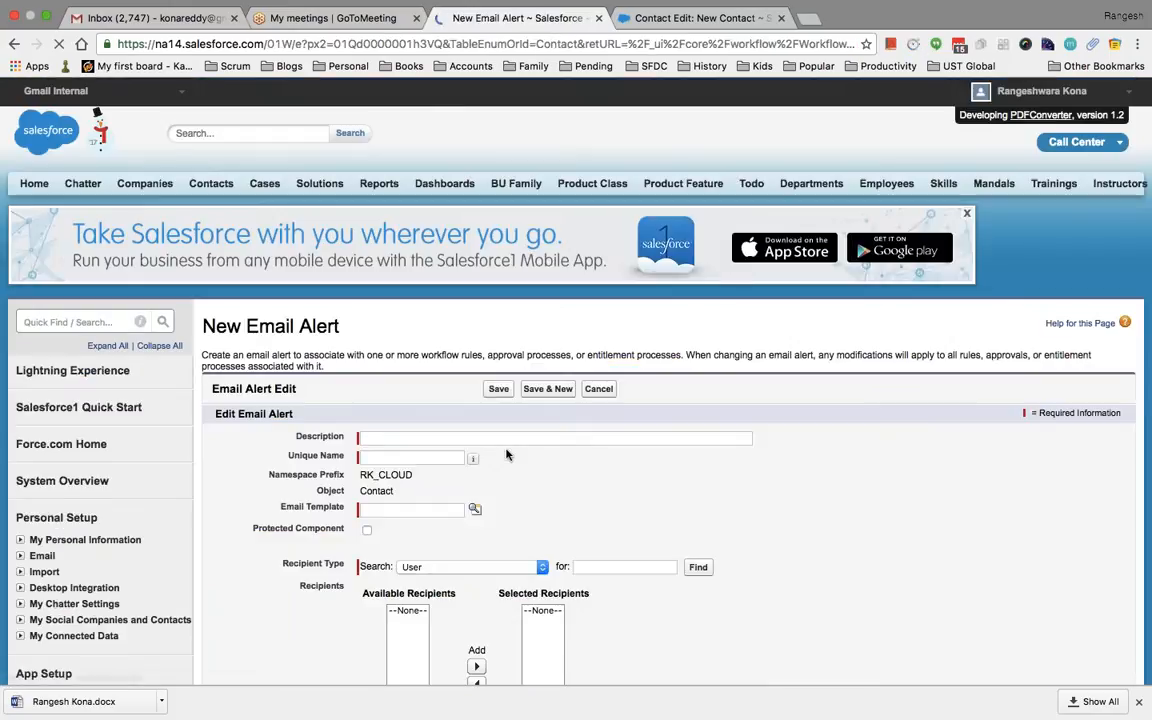
pyautogui.scroll(-4, 506, 455)
# Describe the alert as 'Send an email' and pick the Communities: Changed Password Email template
pyautogui.click(419, 251)
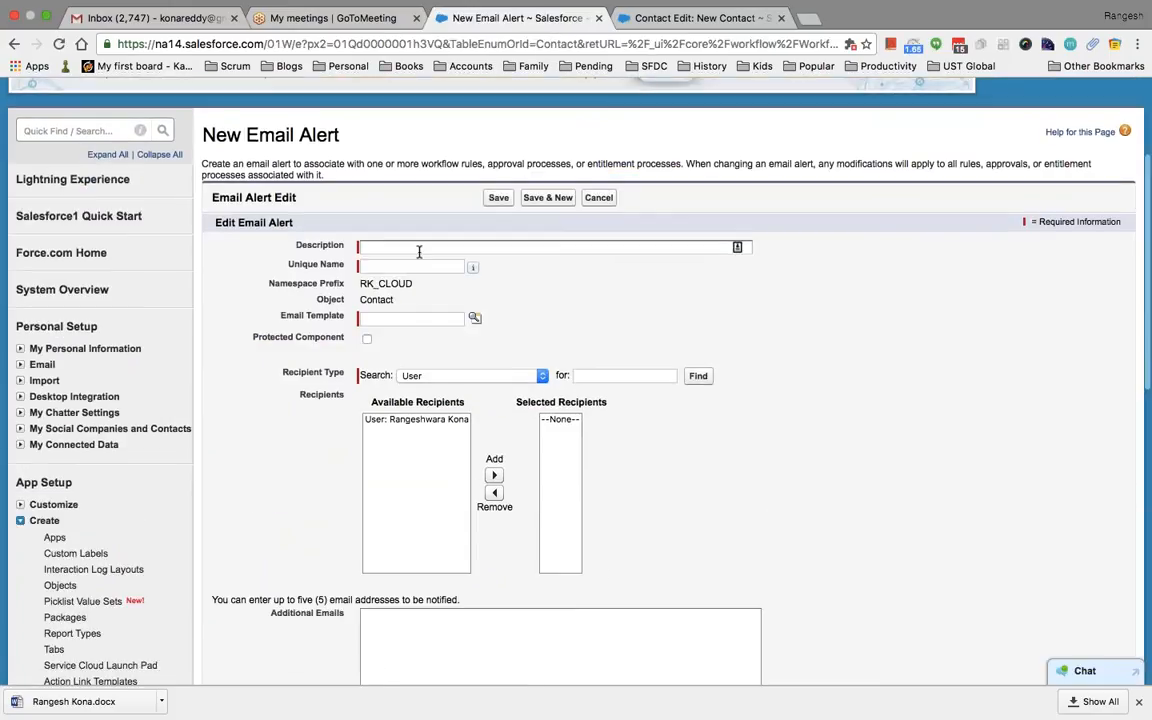
pyautogui.write('an')
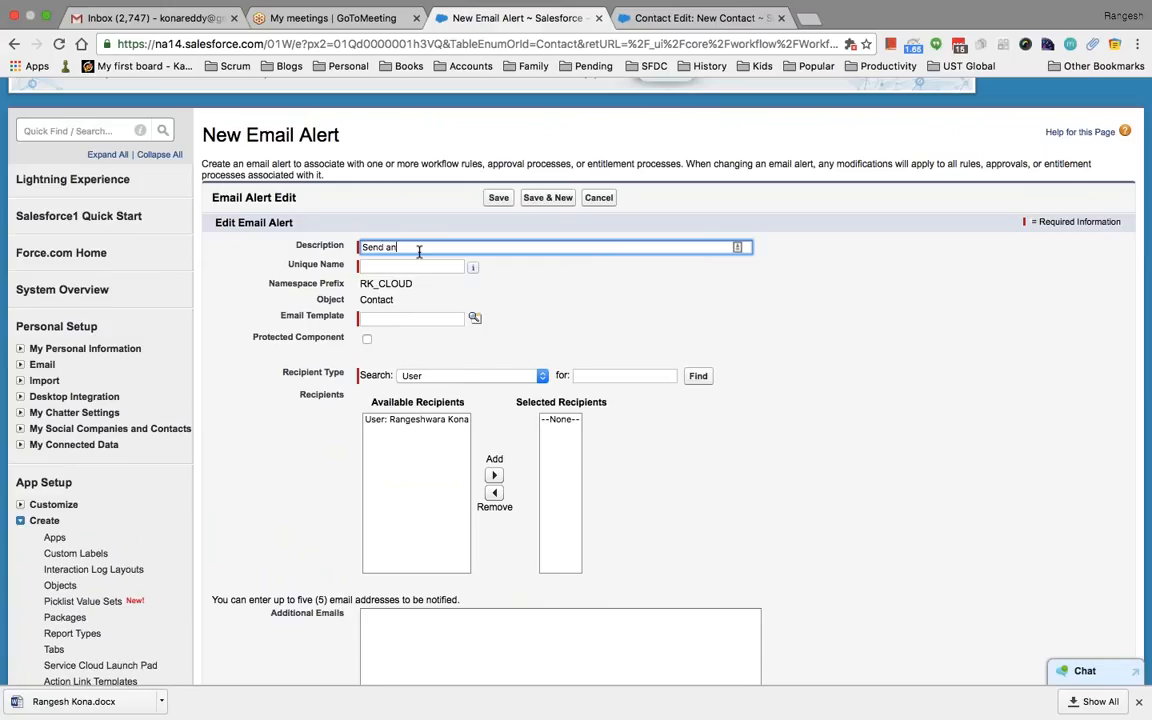
pyautogui.write(' email')
pyautogui.press('Tab')
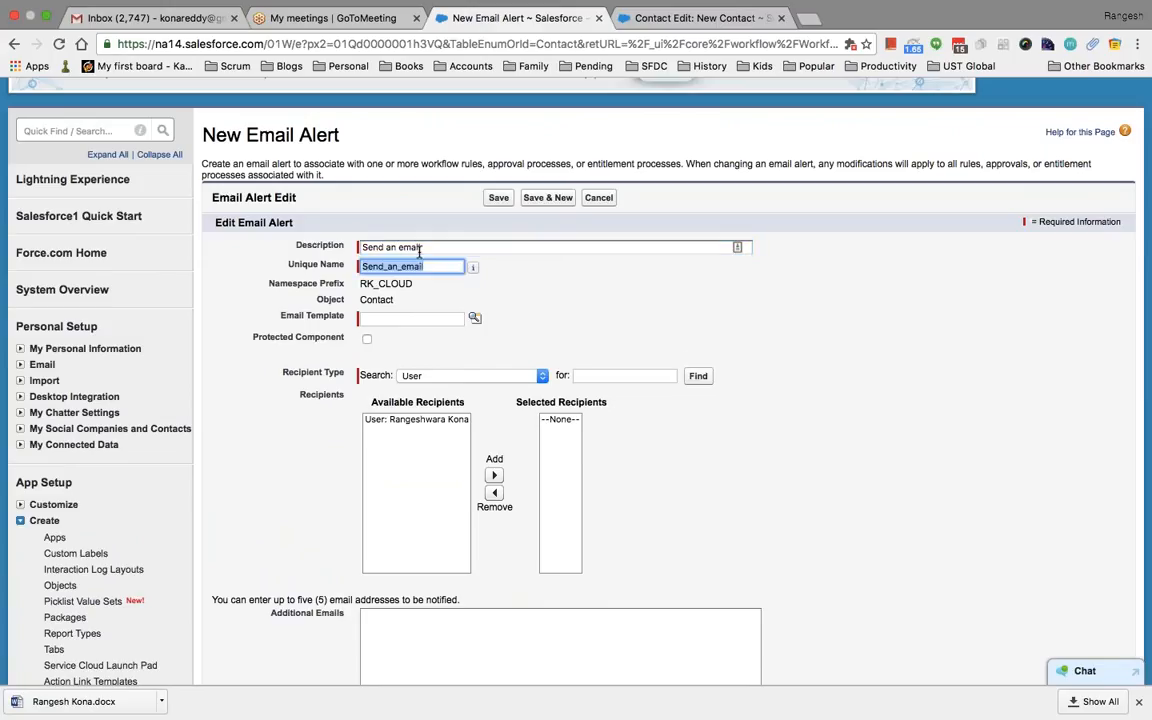
pyautogui.scroll(-3, 419, 253)
pyautogui.click(473, 198)
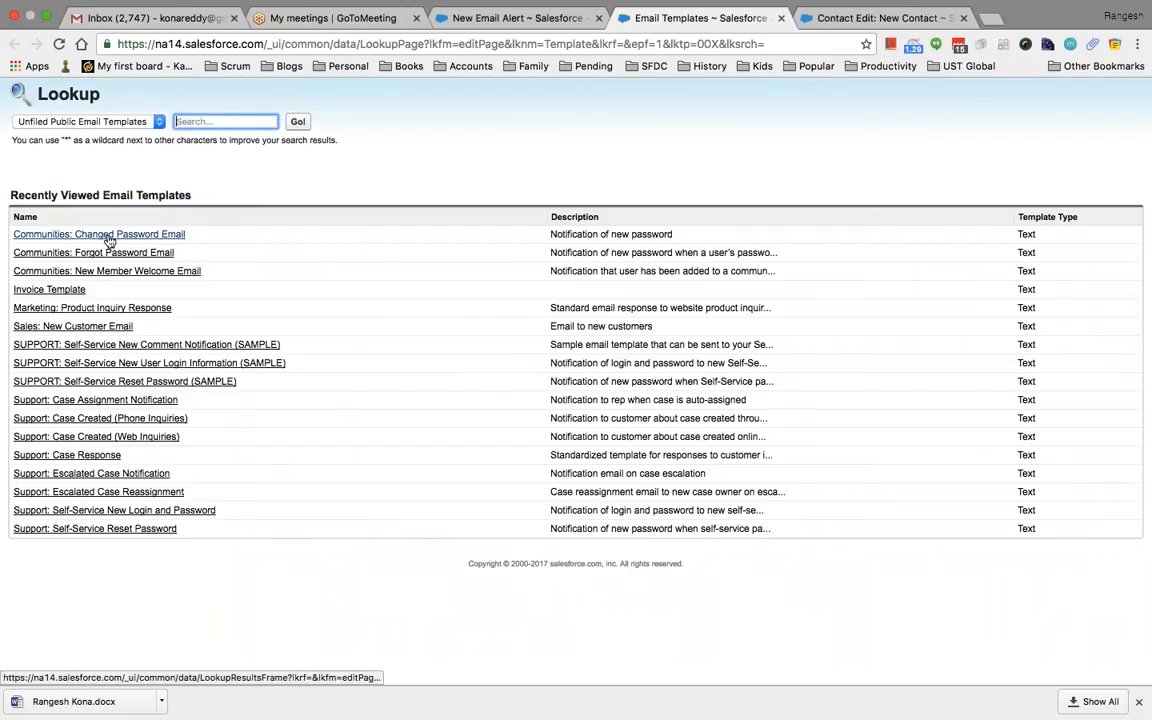
pyautogui.click(108, 236)
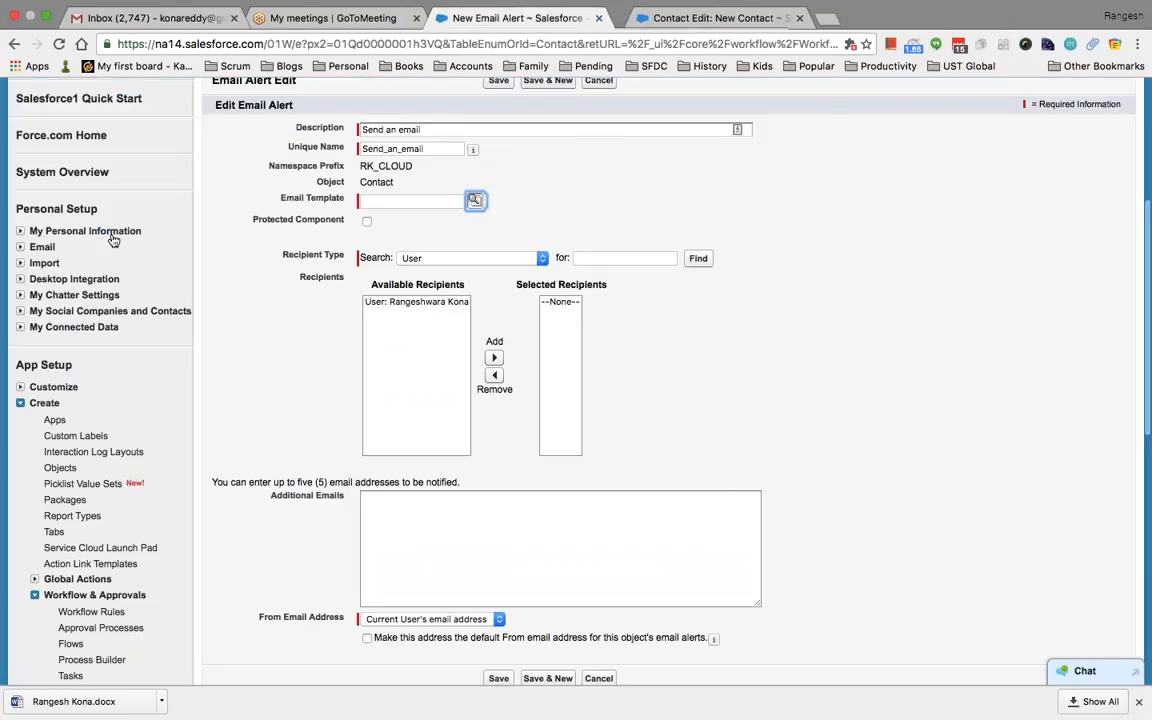
# Add the available user as recipient, enter one additional e-mail address, and save the alert
pyautogui.click(432, 304)
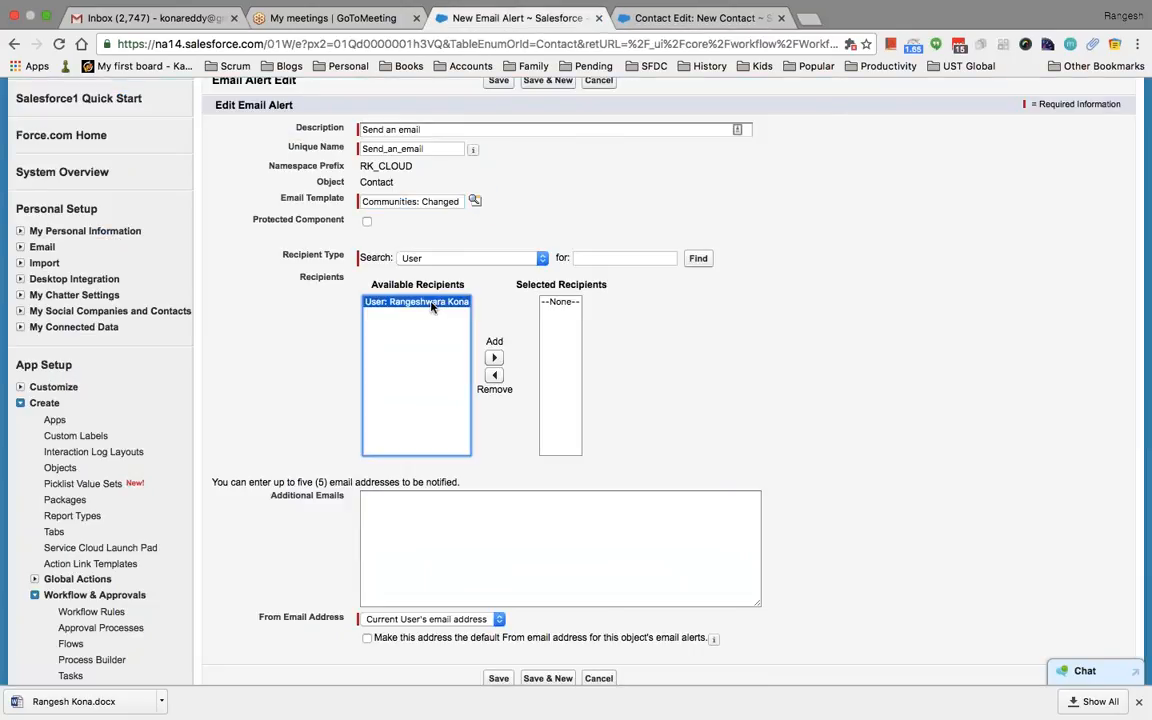
pyautogui.click(500, 534)
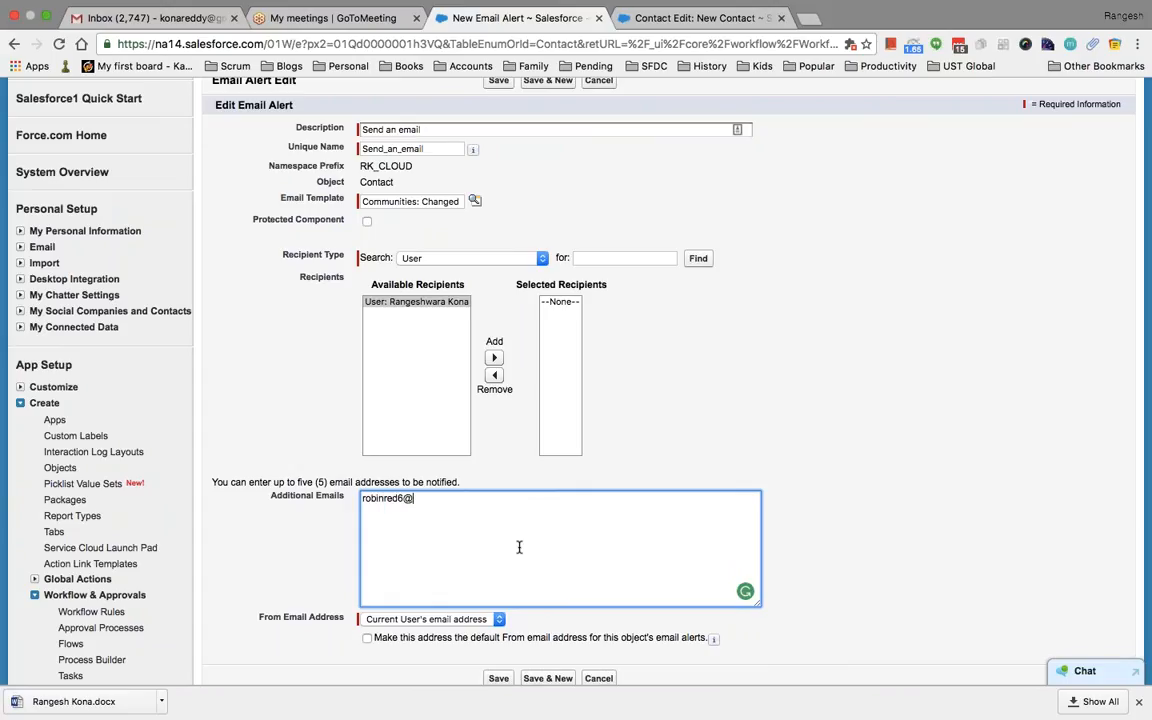
pyautogui.click(397, 503)
pyautogui.write('dy')
pyautogui.scroll(-2, 591, 560)
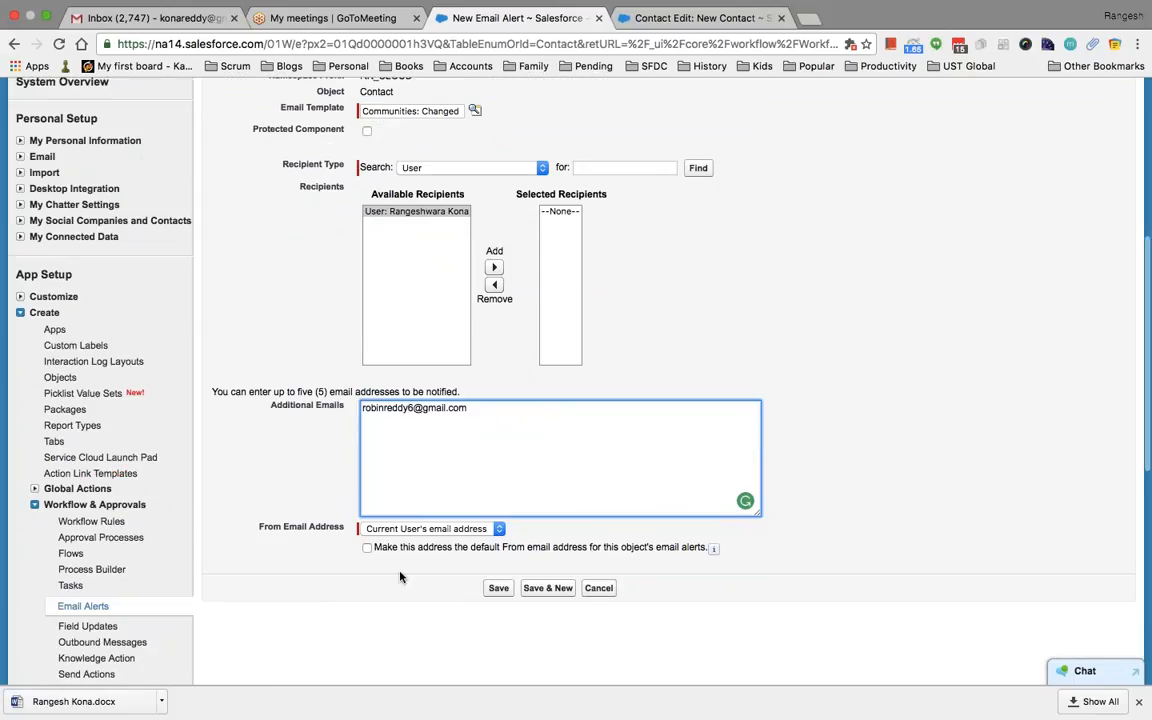
pyautogui.click(494, 267)
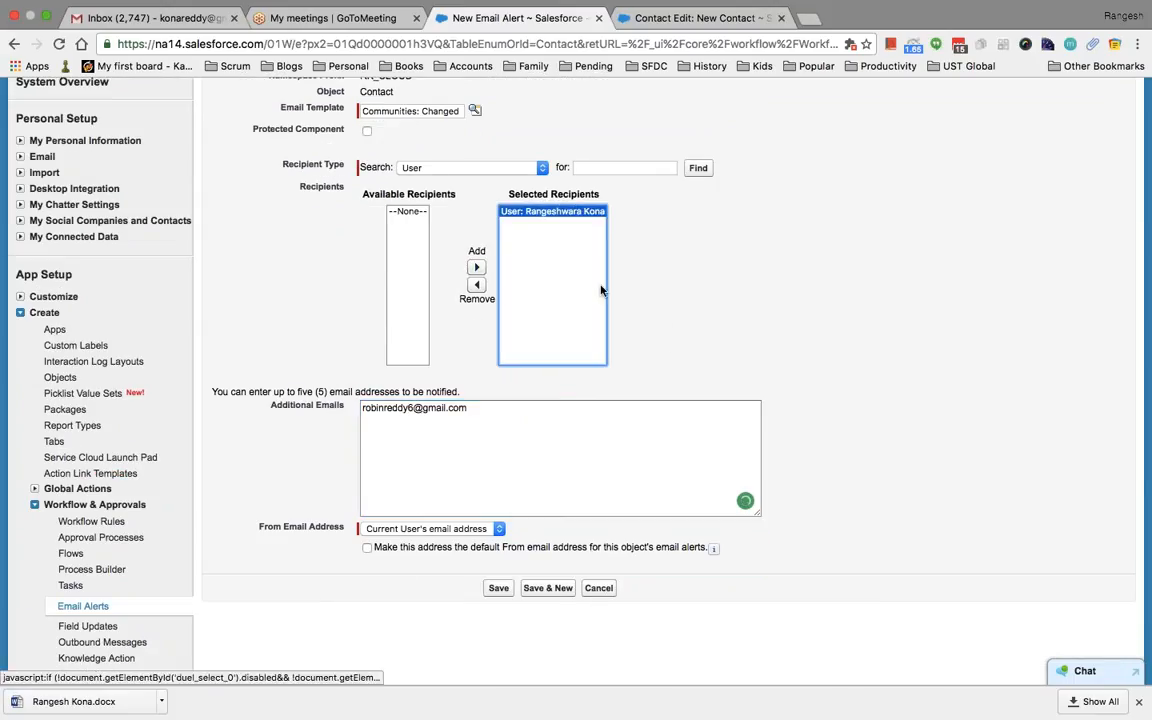
pyautogui.click(498, 588)
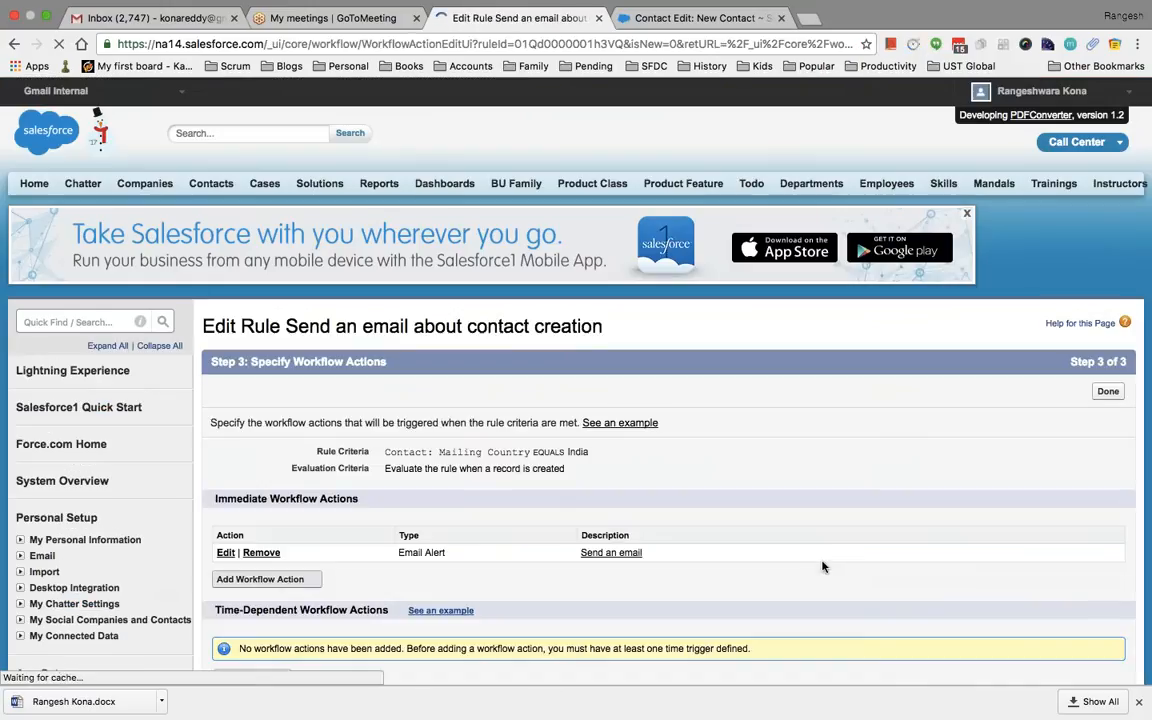
# Finish the rule's workflow actions with Done
pyautogui.scroll(-3, 822, 567)
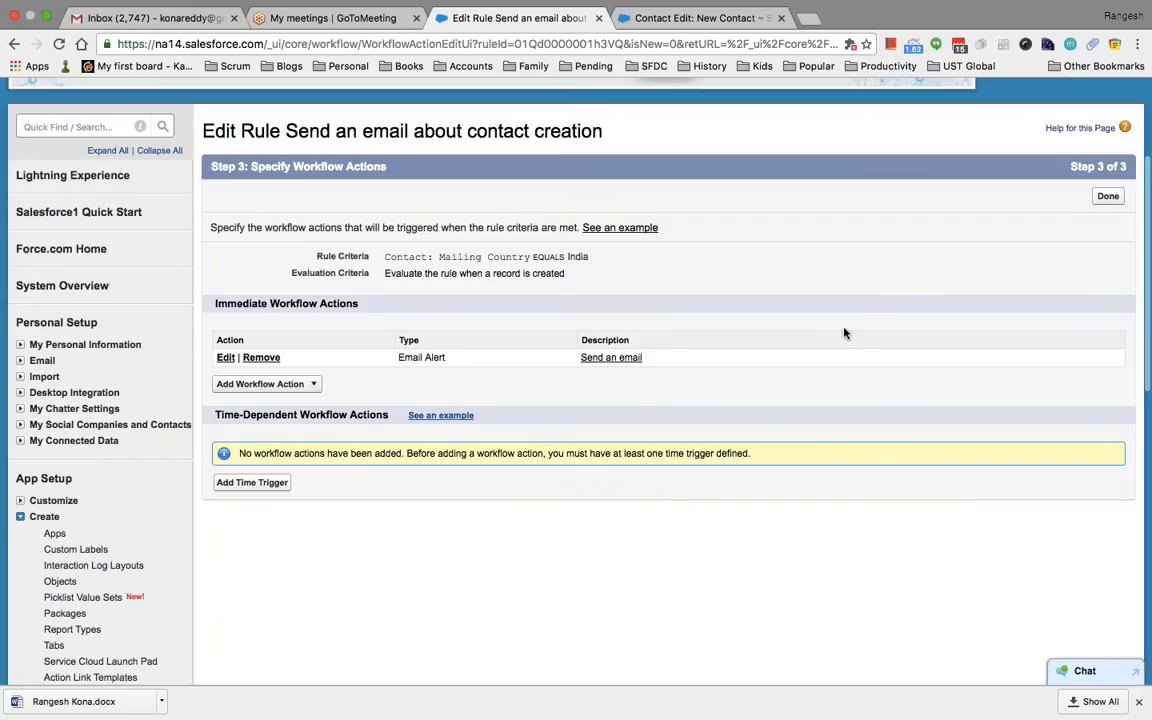
pyautogui.click(1107, 196)
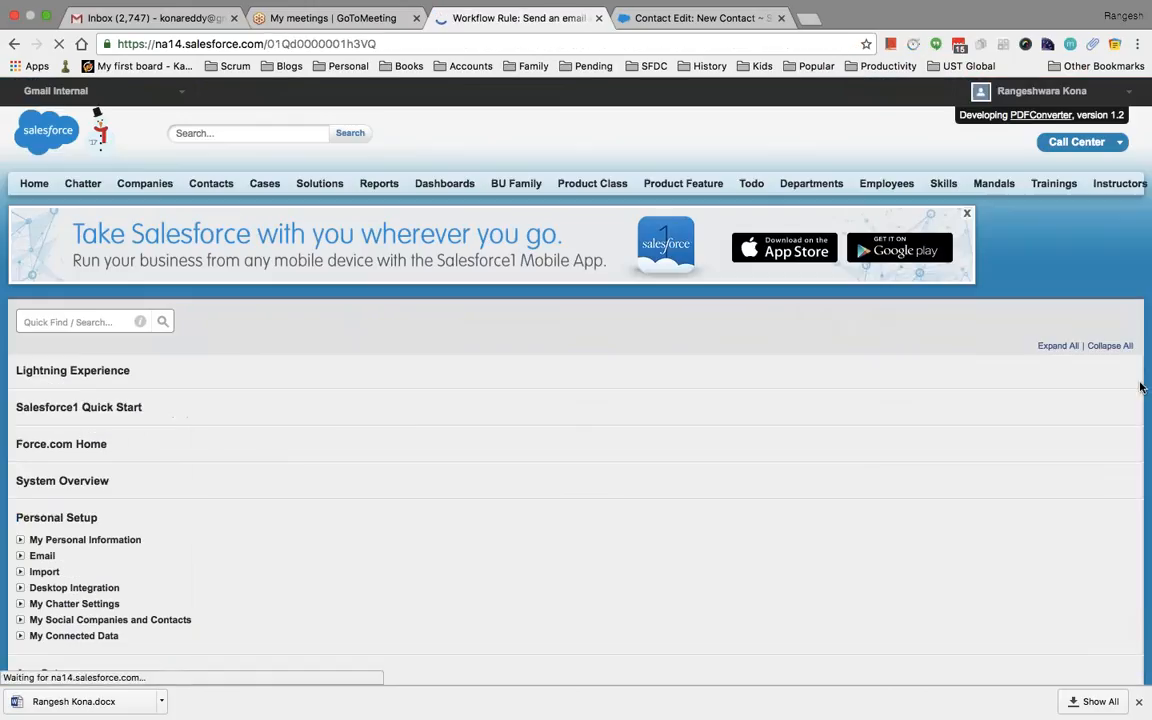
pyautogui.scroll(-3, 1008, 462)
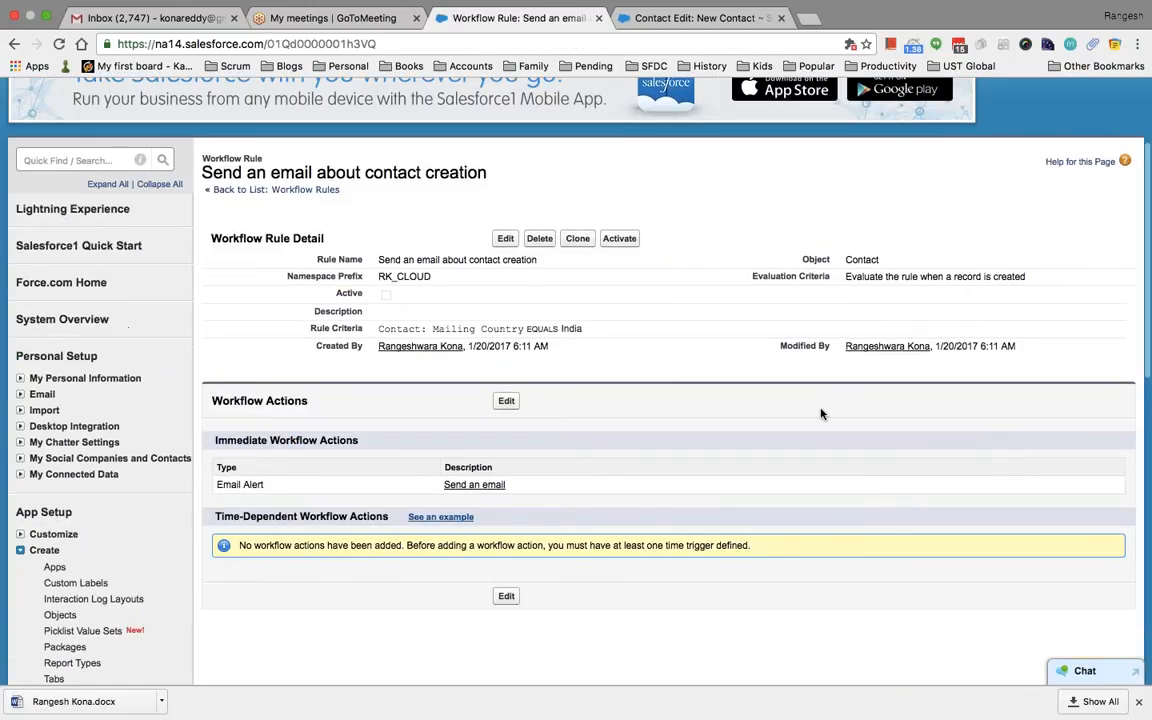
pyautogui.scroll(-2, 558, 360)
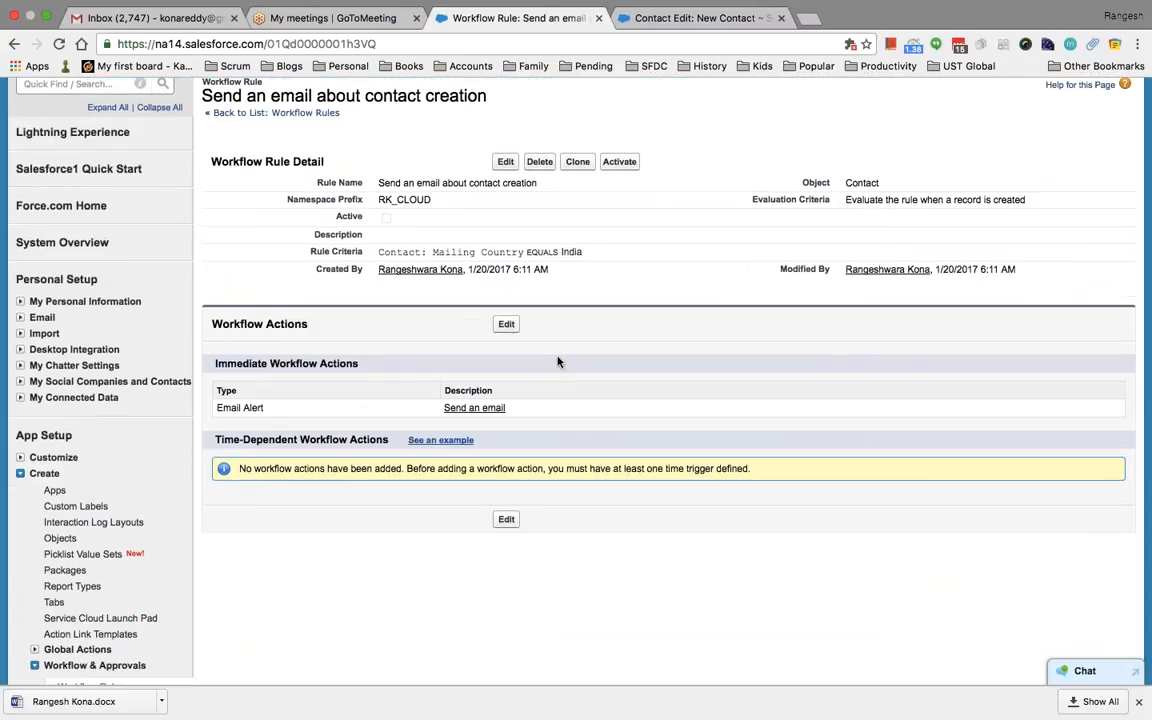
# Reopen the rule's workflow actions and start a New Task action, looking up its assignee
pyautogui.click(507, 324)
pyautogui.scroll(-4, 550, 398)
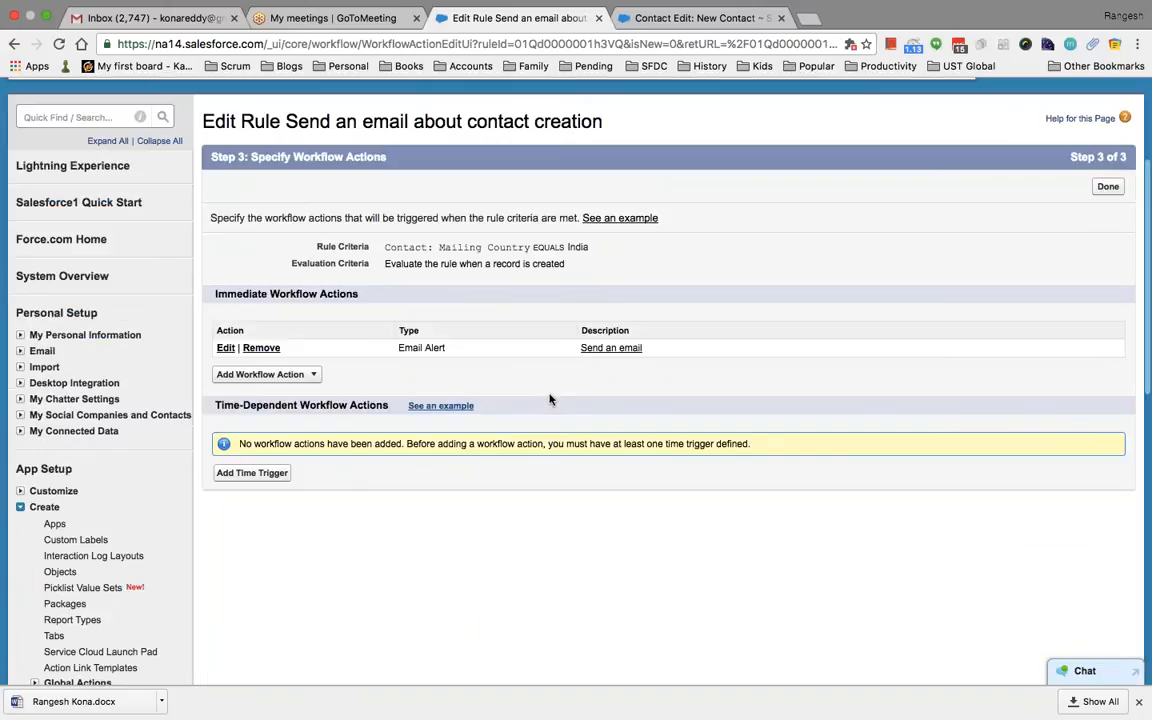
pyautogui.click(310, 359)
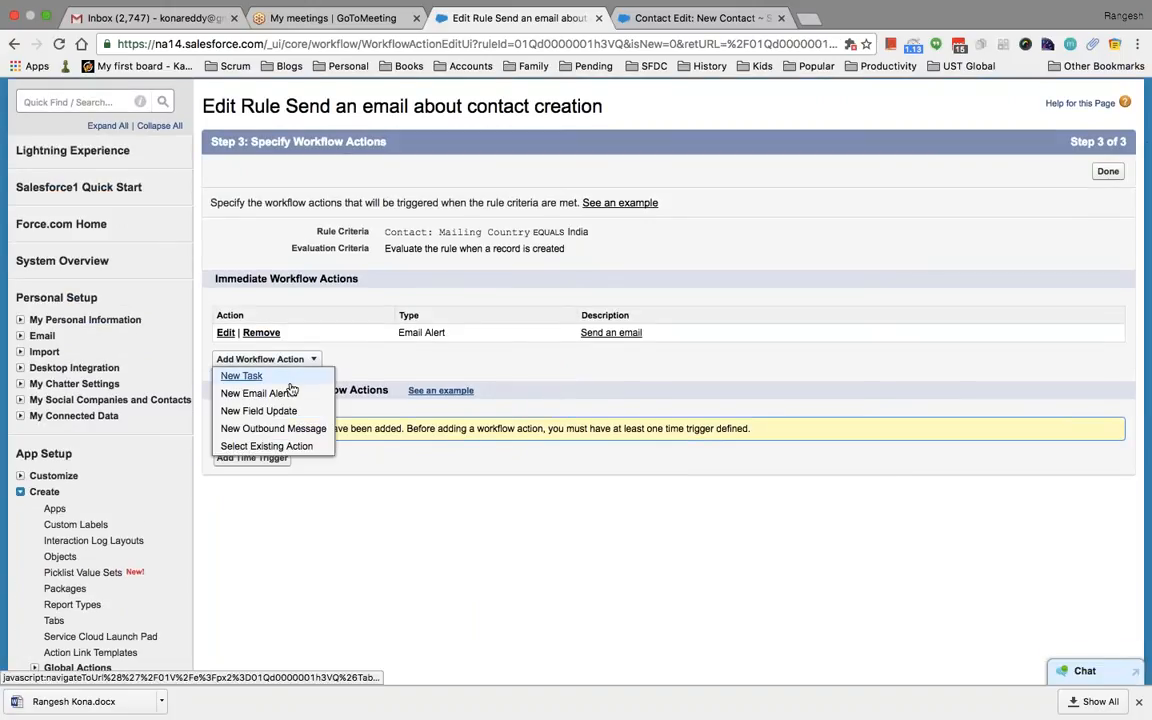
pyautogui.click(242, 376)
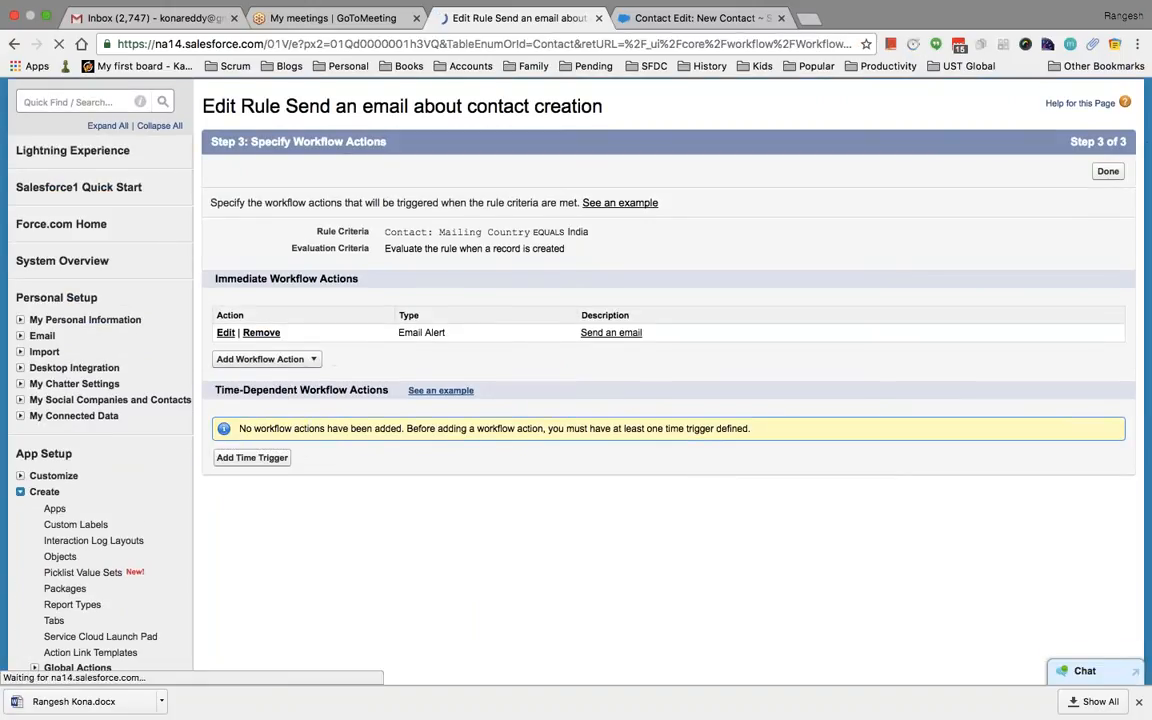
pyautogui.scroll(-4, 506, 400)
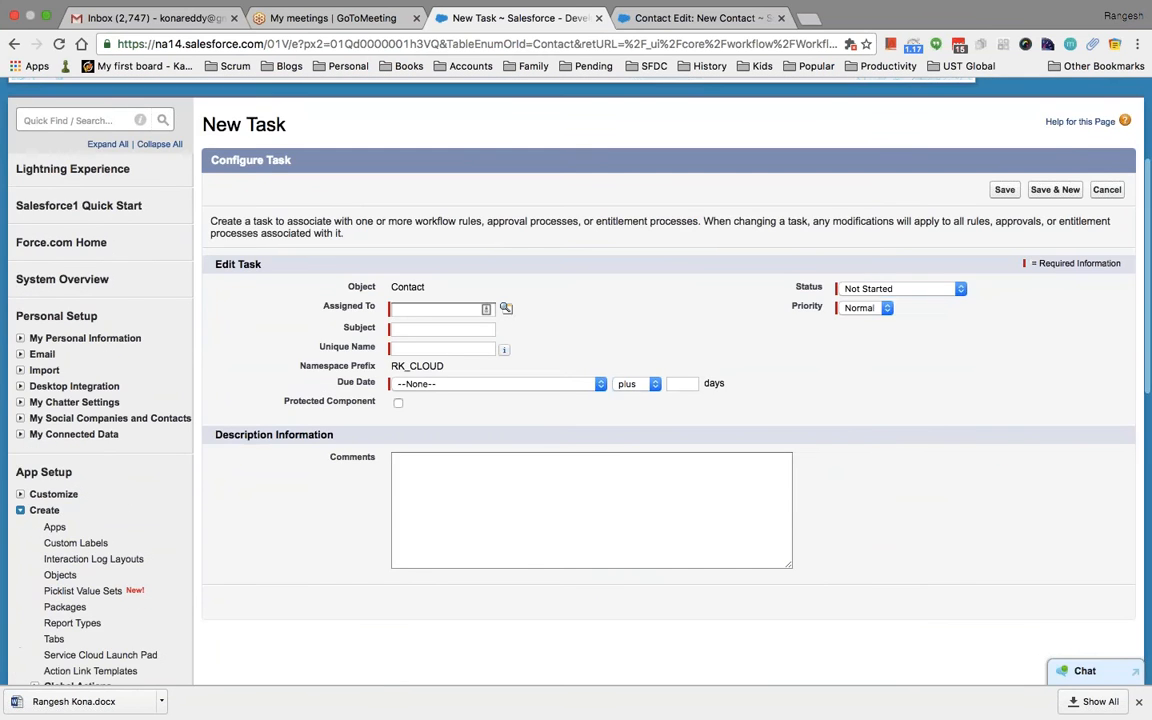
pyautogui.click(506, 306)
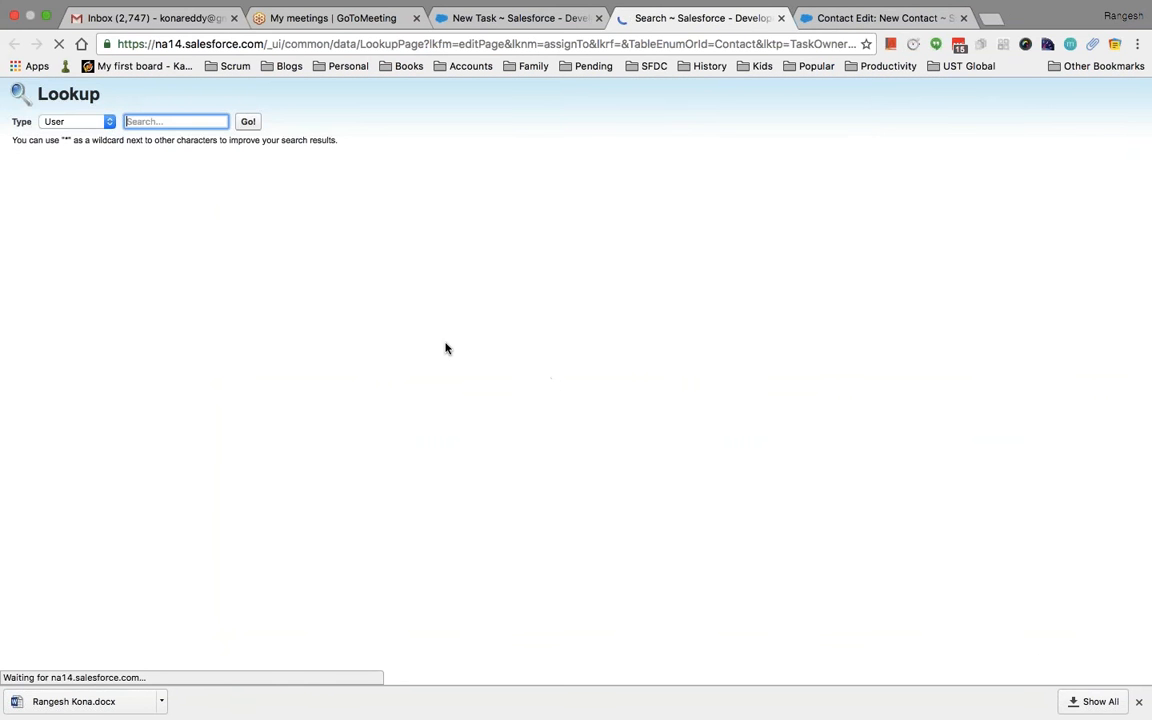
# Assign the task to the chosen user with subject 'Contact is created for India'
pyautogui.click(55, 234)
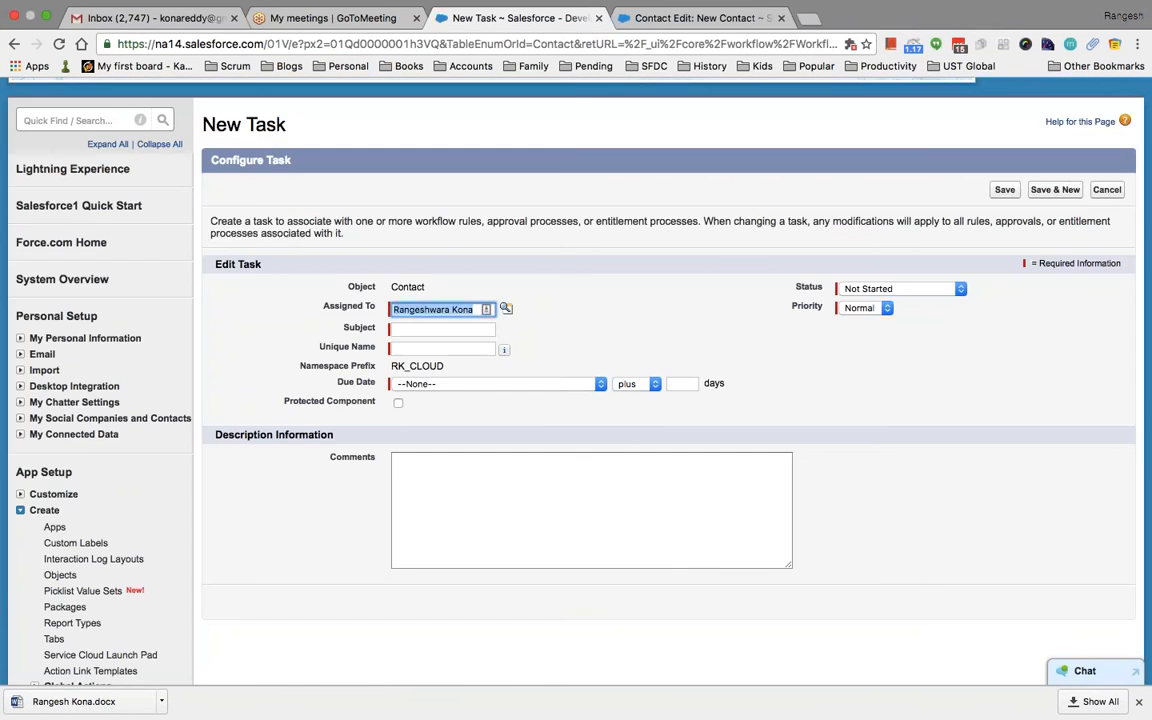
pyautogui.press('Tab')
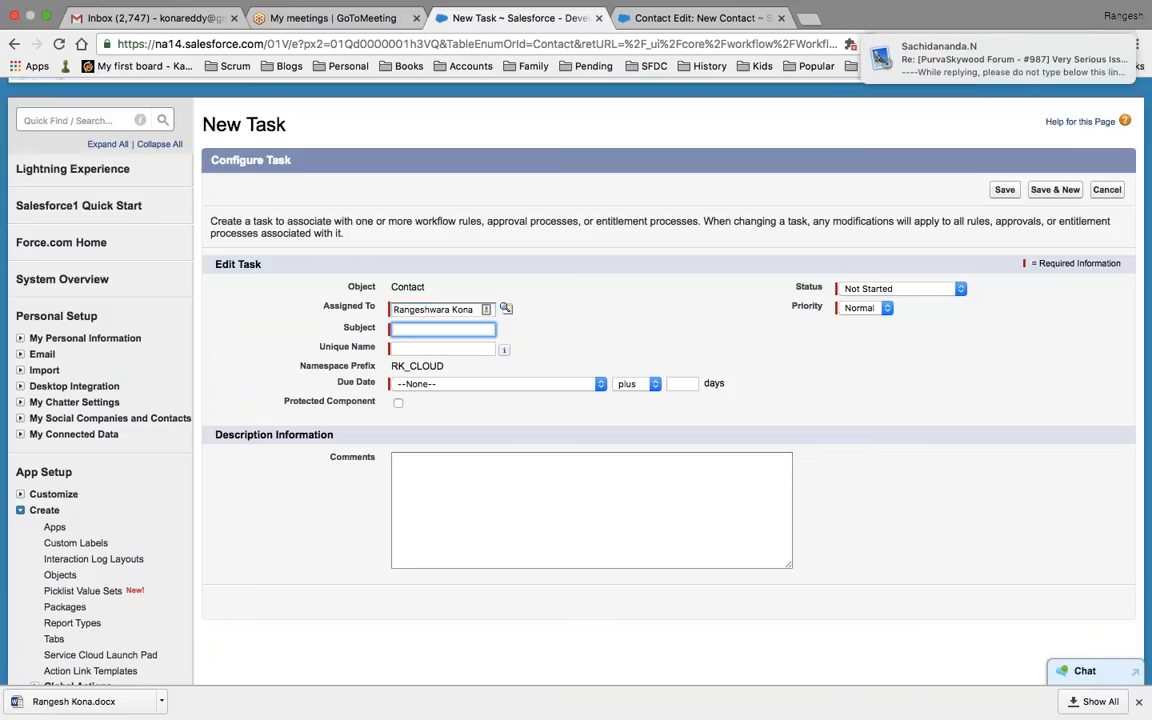
pyautogui.write('Contact is cre')
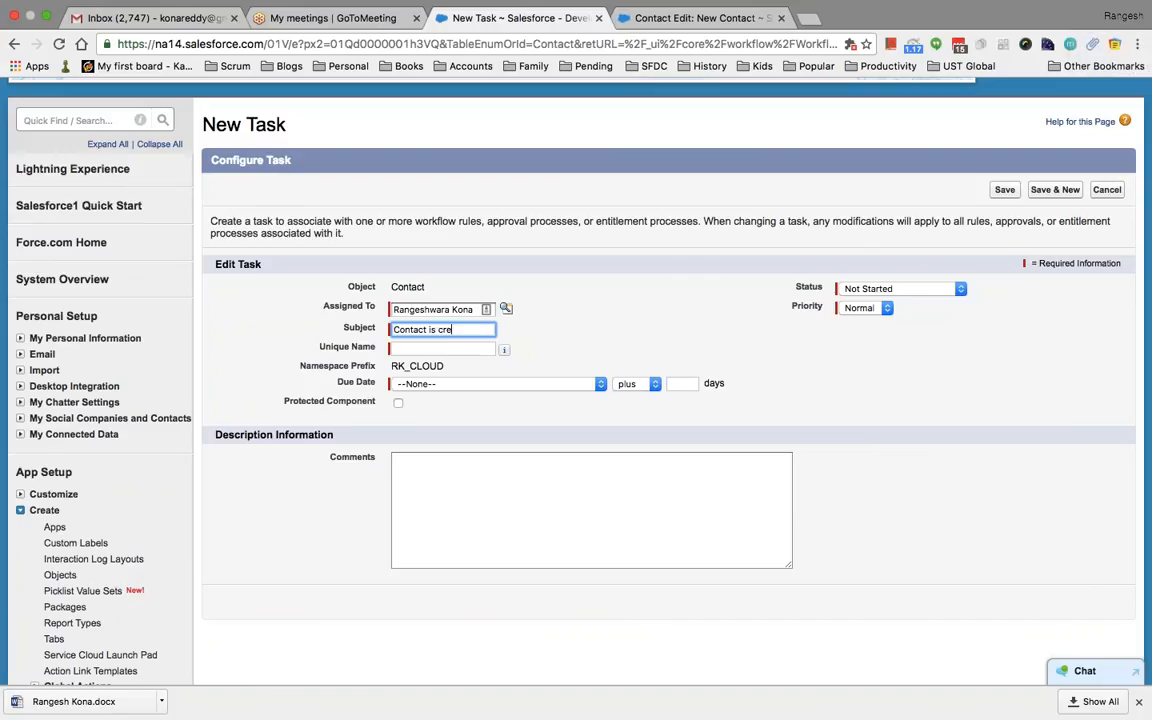
pyautogui.write('ated for In')
pyautogui.press('Tab')
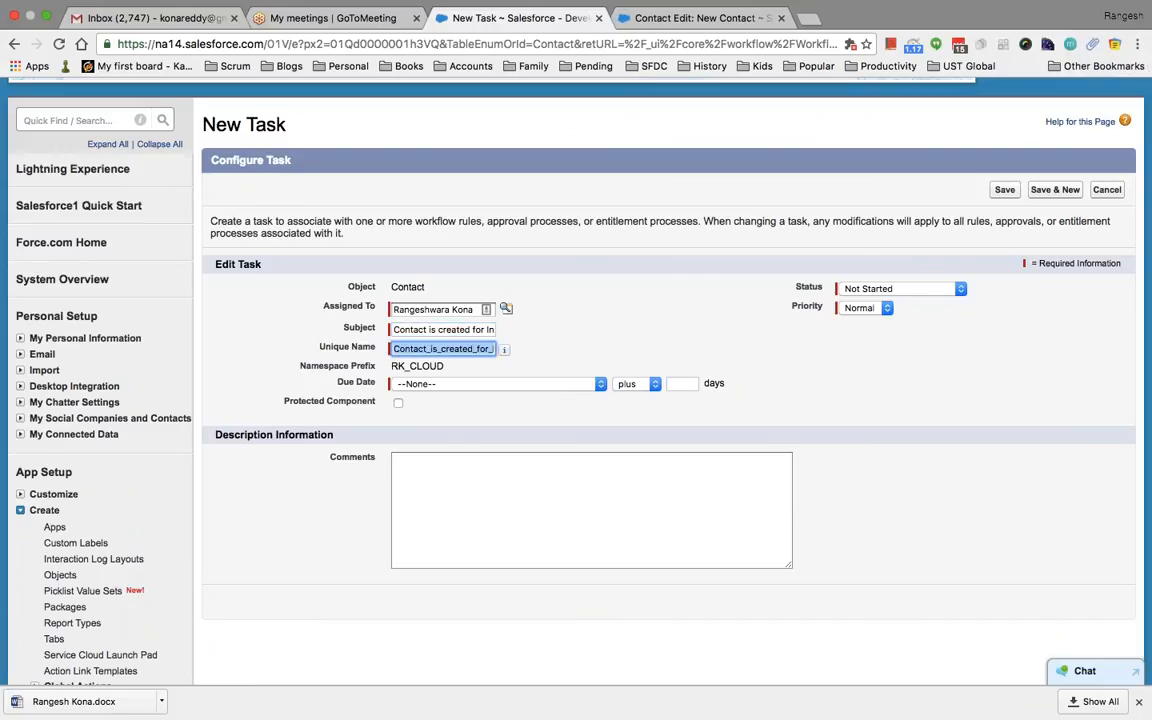
# Set Due Date to Rule Trigger Date plus 3 days, add comment 'testing', and save the task
pyautogui.click(488, 384)
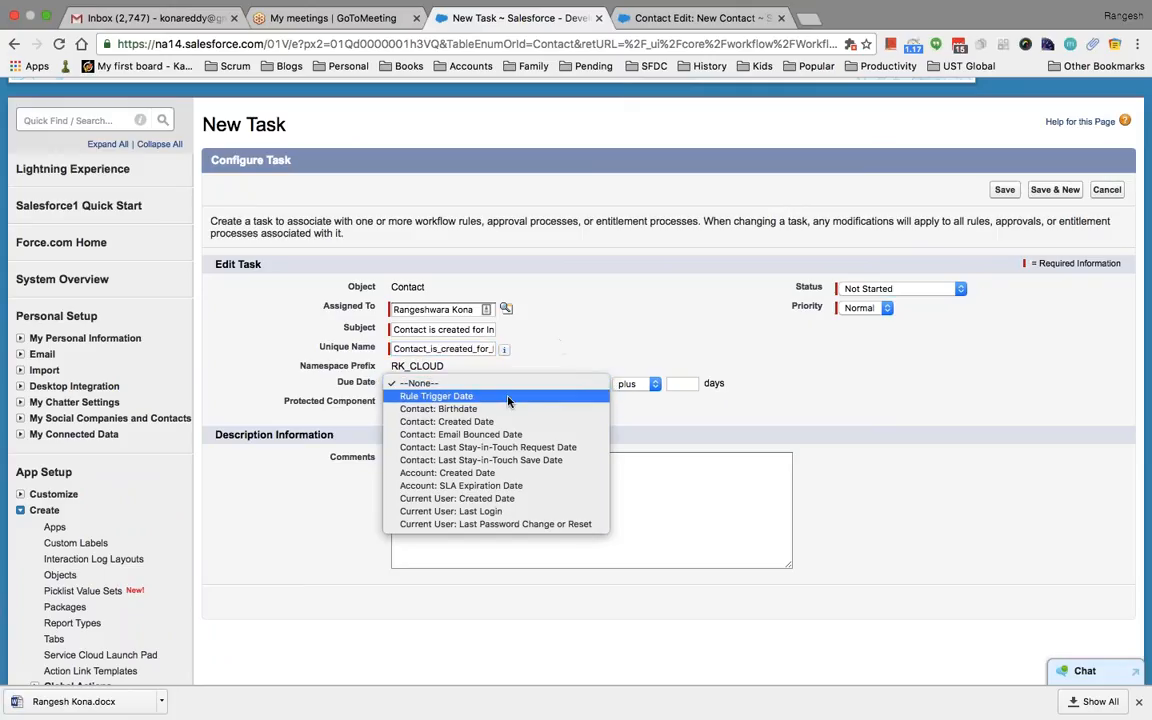
pyautogui.click(650, 501)
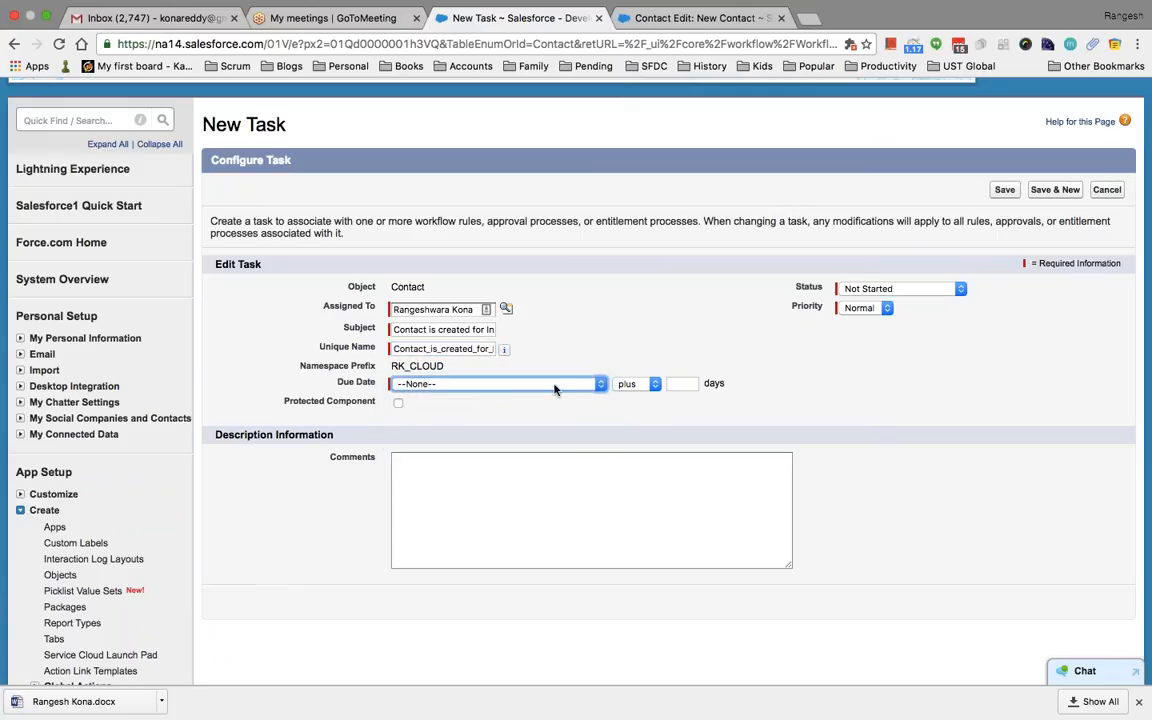
pyautogui.click(560, 384)
pyautogui.click(543, 396)
pyautogui.click(682, 384)
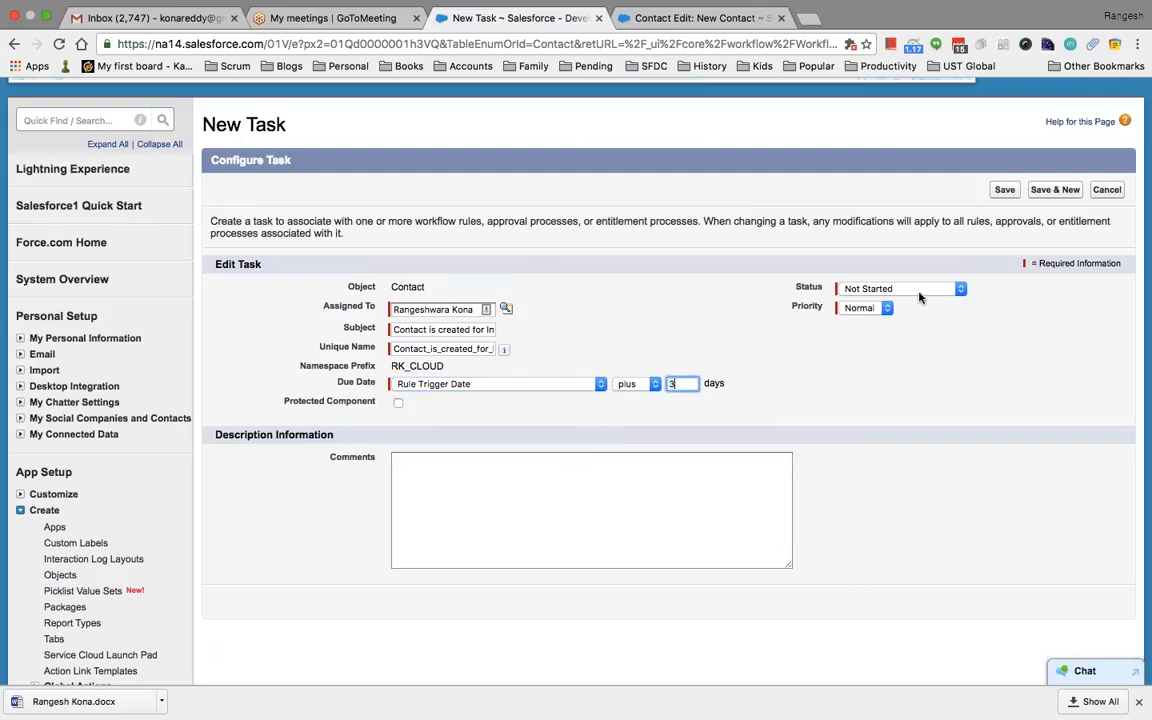
pyautogui.click(525, 486)
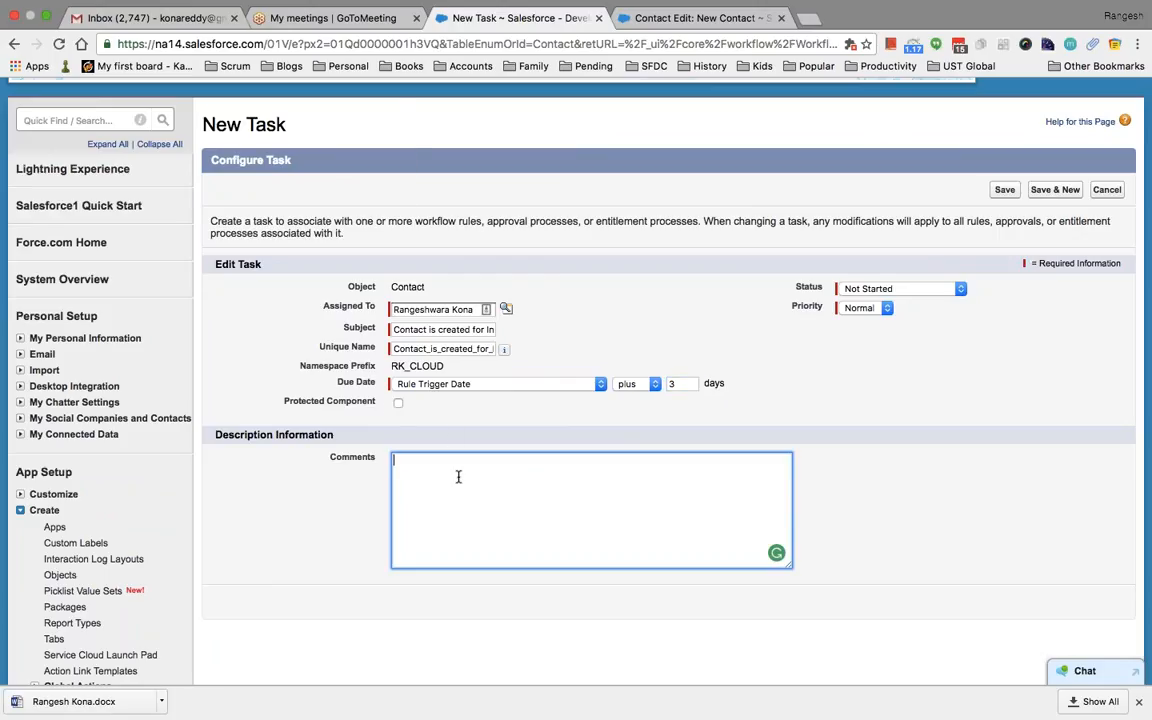
pyautogui.write('testing')
pyautogui.click(1005, 190)
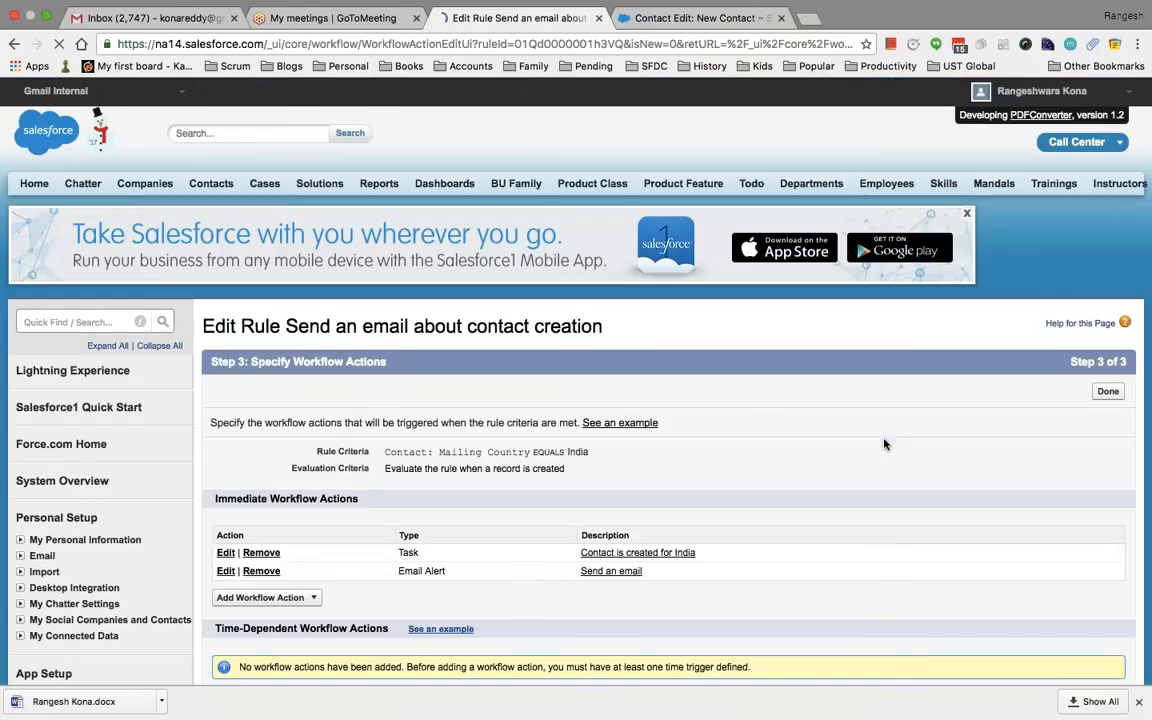
# Start a new workflow field update named 'Update Phone Number'
pyautogui.scroll(-3, 886, 444)
pyautogui.click(312, 340)
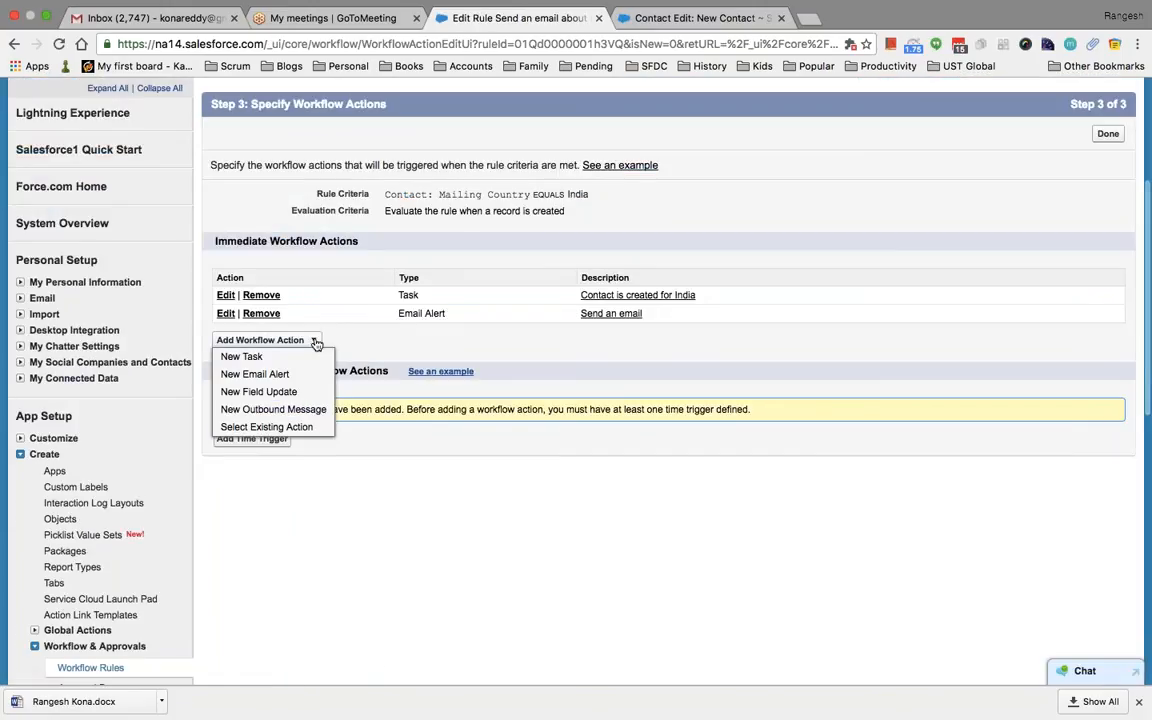
pyautogui.click(279, 391)
pyautogui.scroll(-2, 469, 501)
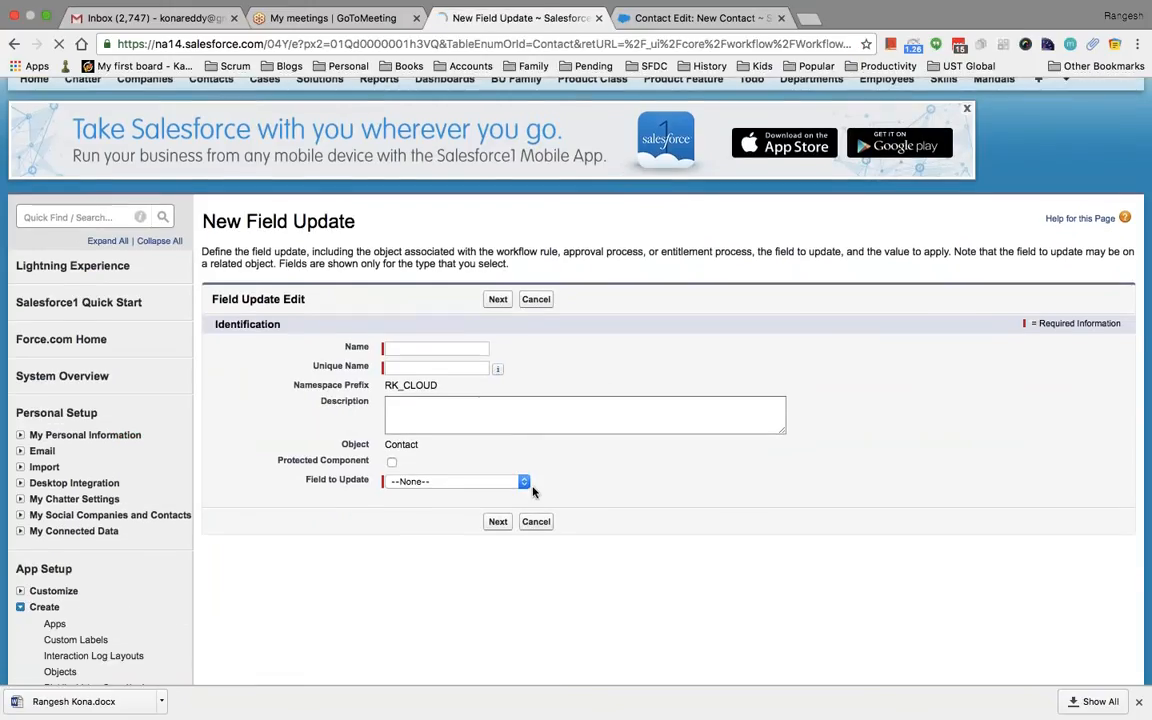
pyautogui.click(430, 343)
pyautogui.write('Update Phone N')
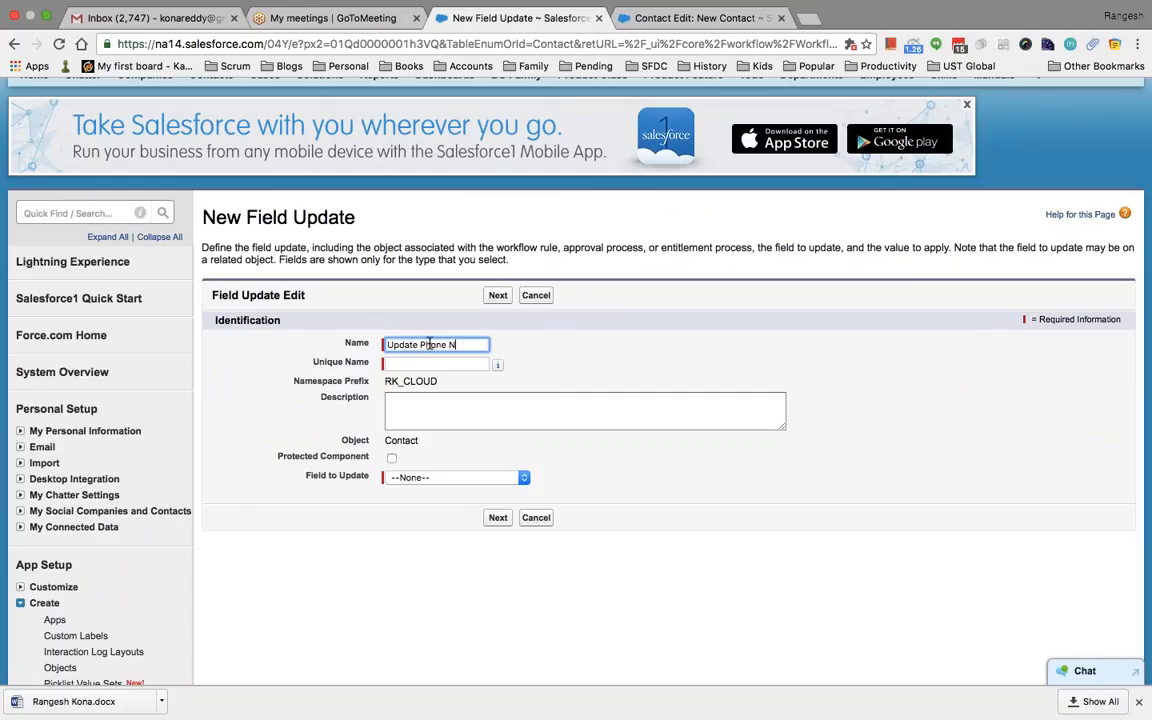
pyautogui.write('umber')
pyautogui.press('Tab')
# Choose Phone as the field to update and continue to the new-value step
pyautogui.click(429, 437)
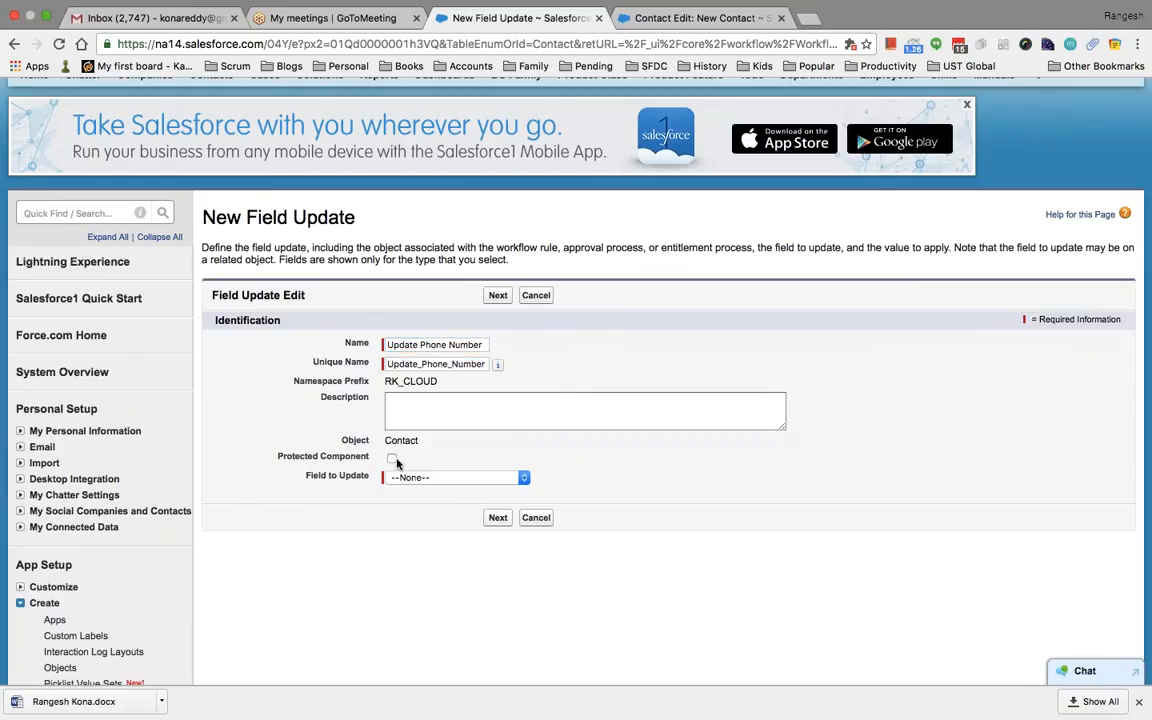
pyautogui.click(424, 480)
pyautogui.press('p')
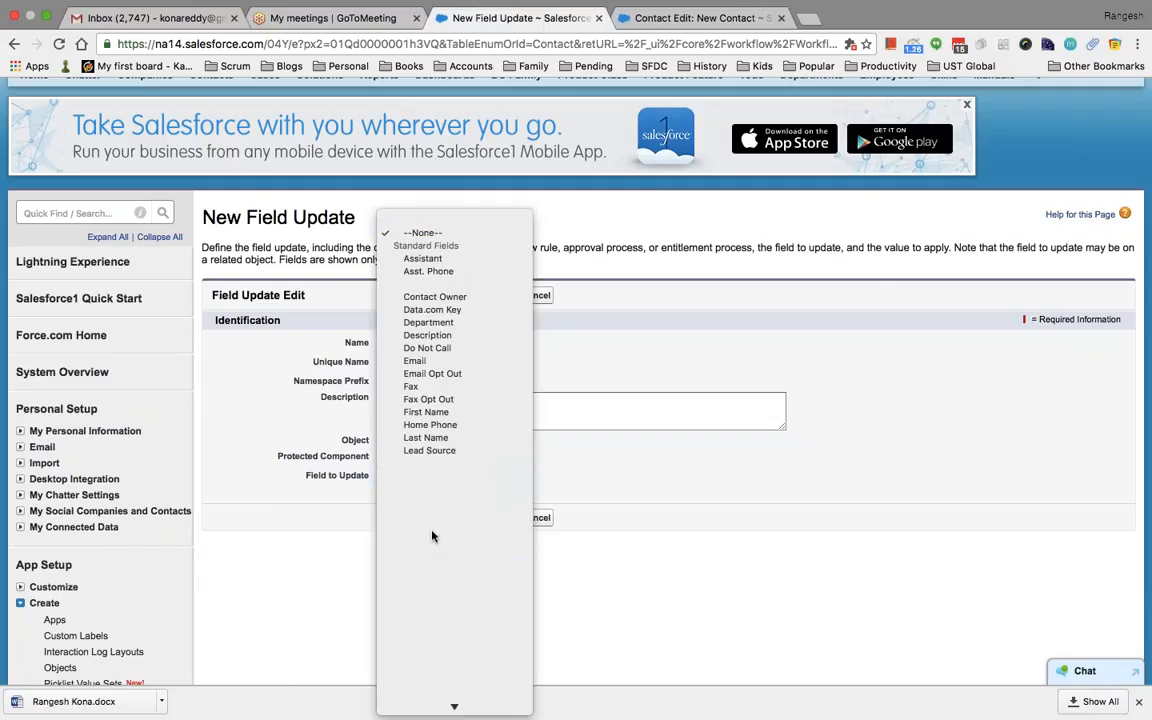
pyautogui.moveTo(440, 705)
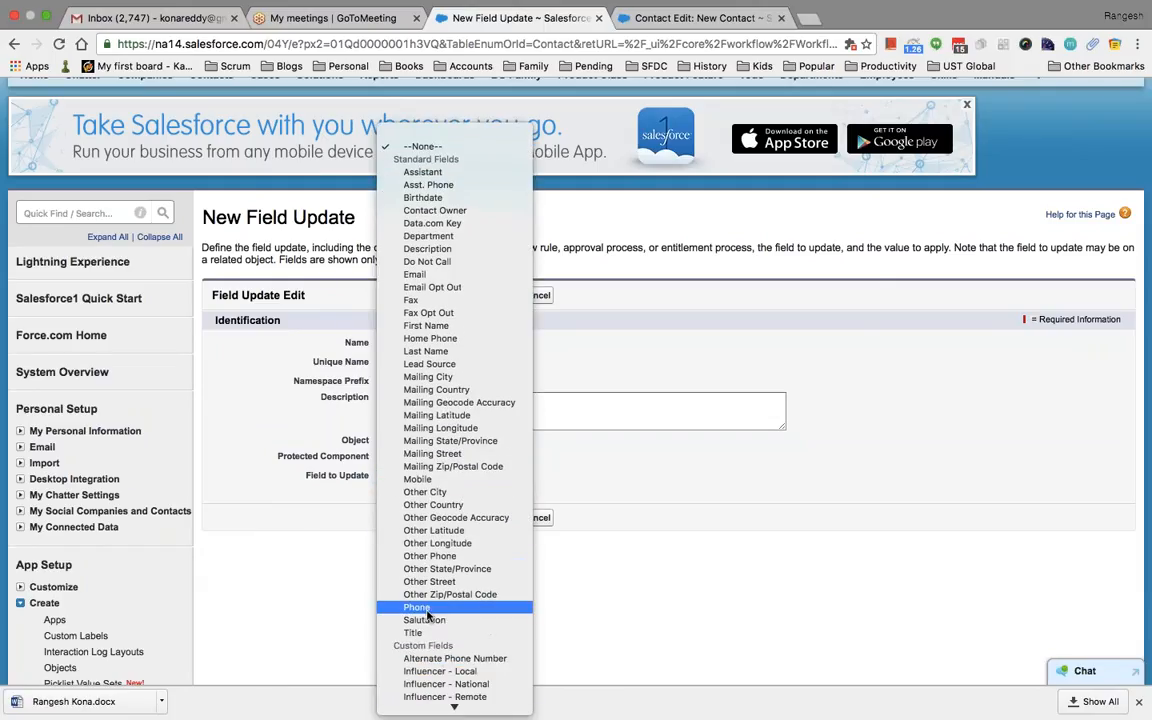
pyautogui.click(427, 608)
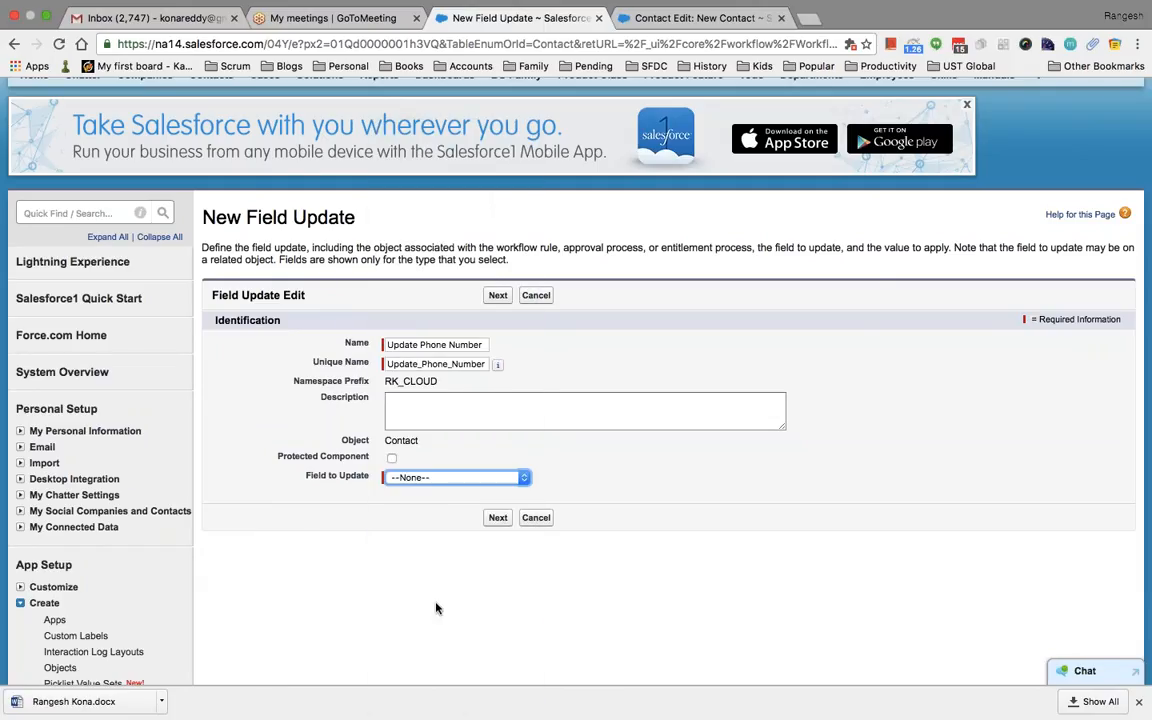
pyautogui.click(500, 517)
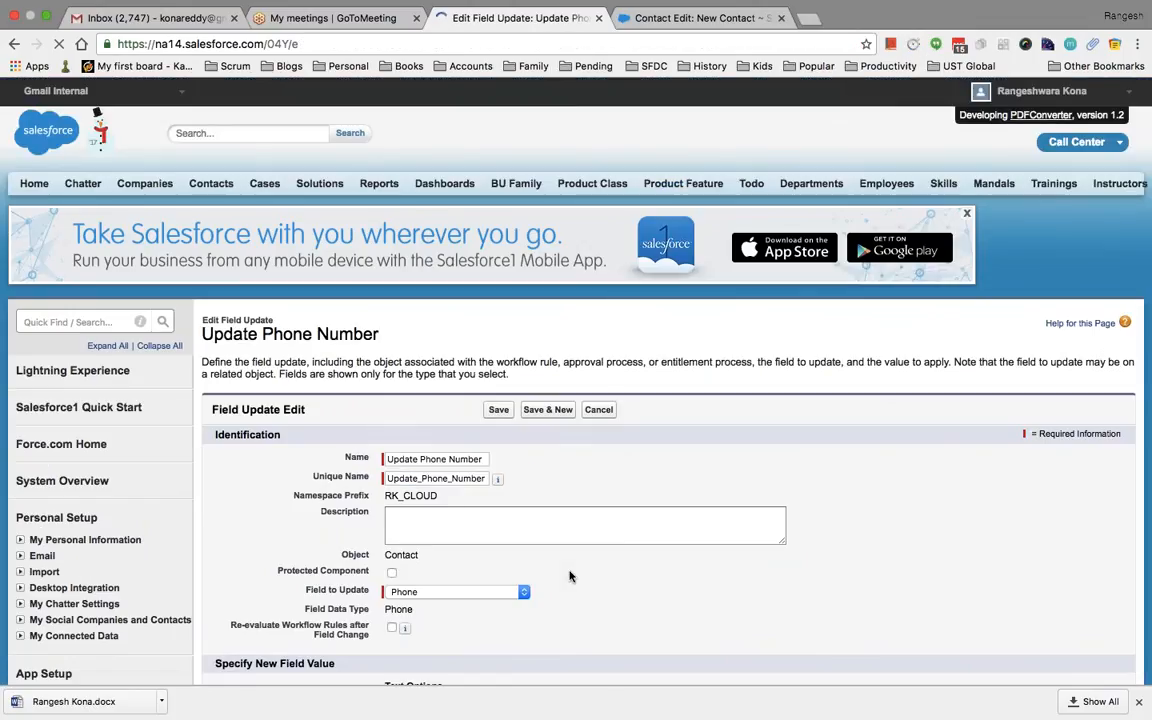
# Set Phone's new value by formula and enter an initial value of 111
pyautogui.scroll(-2, 570, 577)
pyautogui.scroll(-3, 570, 577)
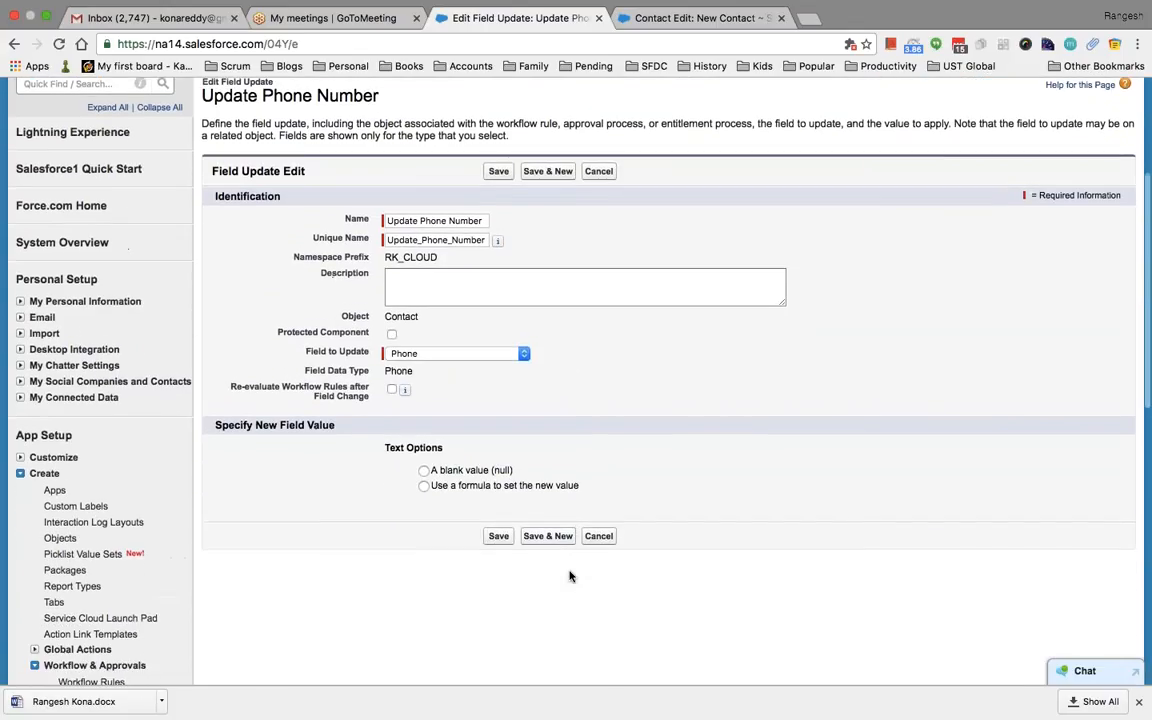
pyautogui.click(424, 486)
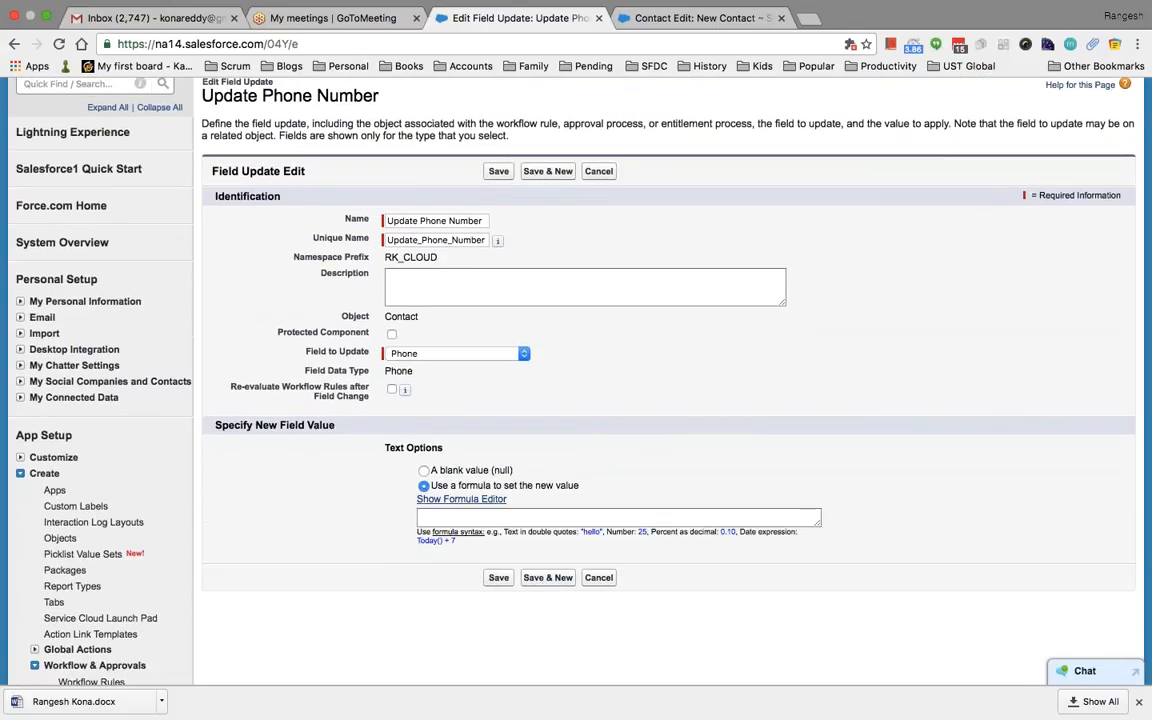
pyautogui.click(424, 471)
pyautogui.click(424, 486)
pyautogui.scroll(-1, 493, 419)
pyautogui.click(494, 414)
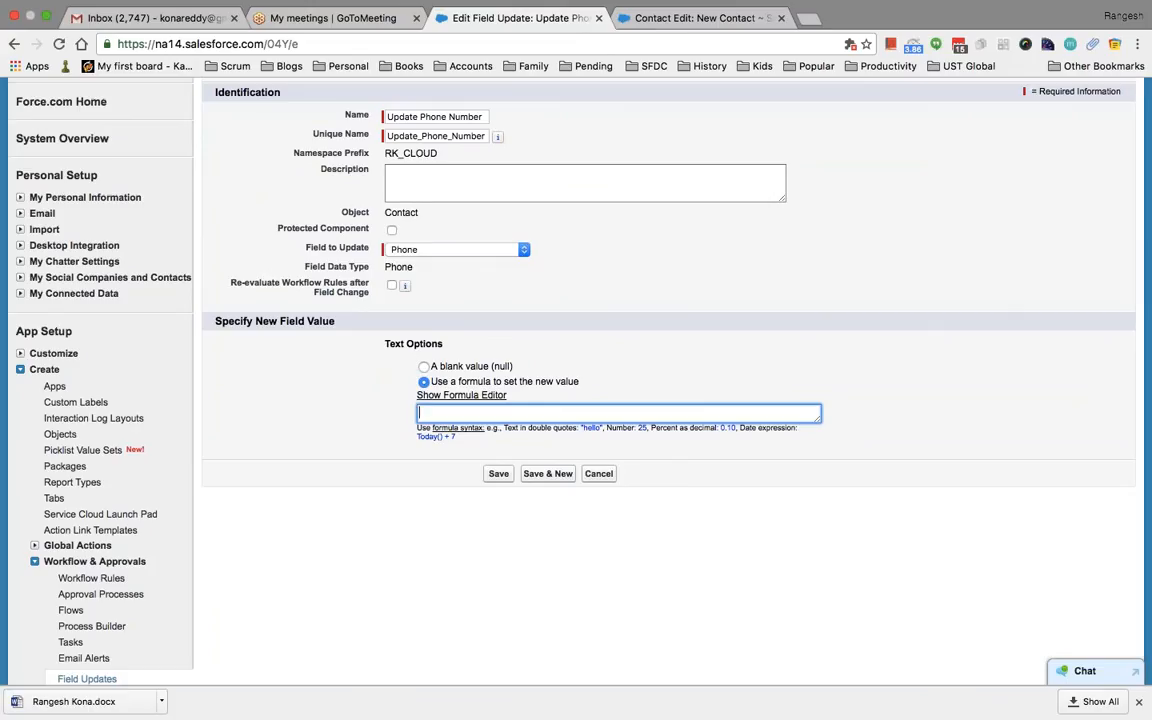
pyautogui.write('1111')
pyautogui.click(497, 473)
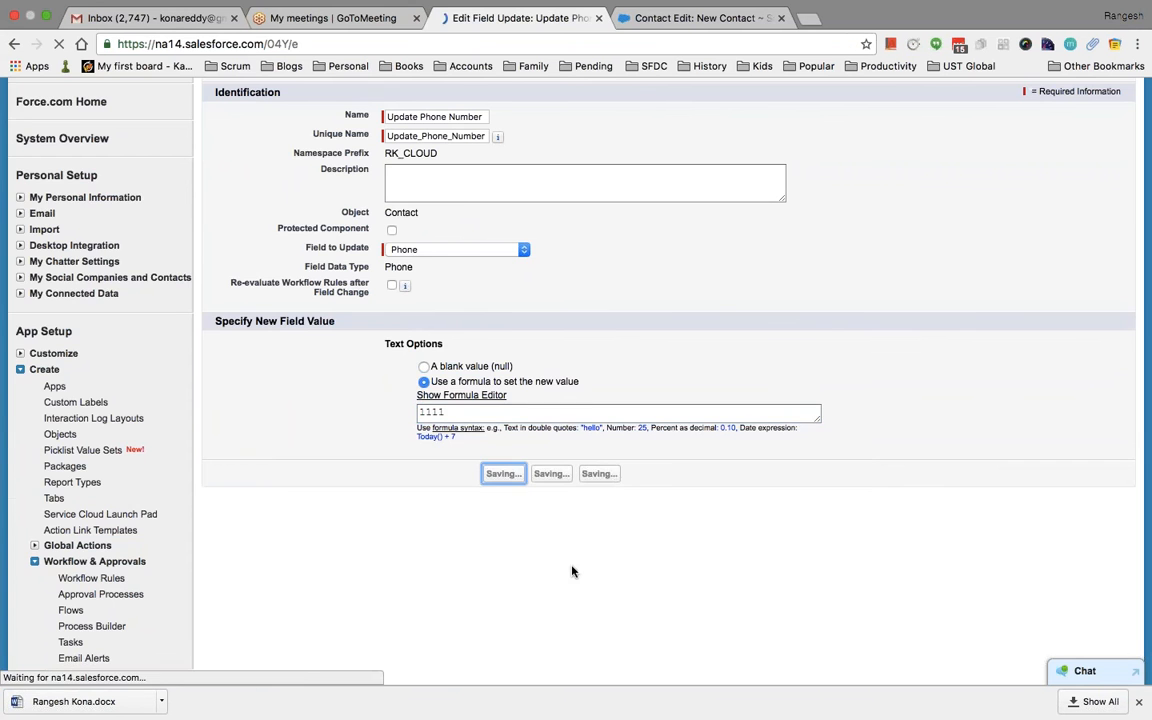
# Correct the formula to the quoted text "12345" and save the field update
pyautogui.scroll(-5, 469, 479)
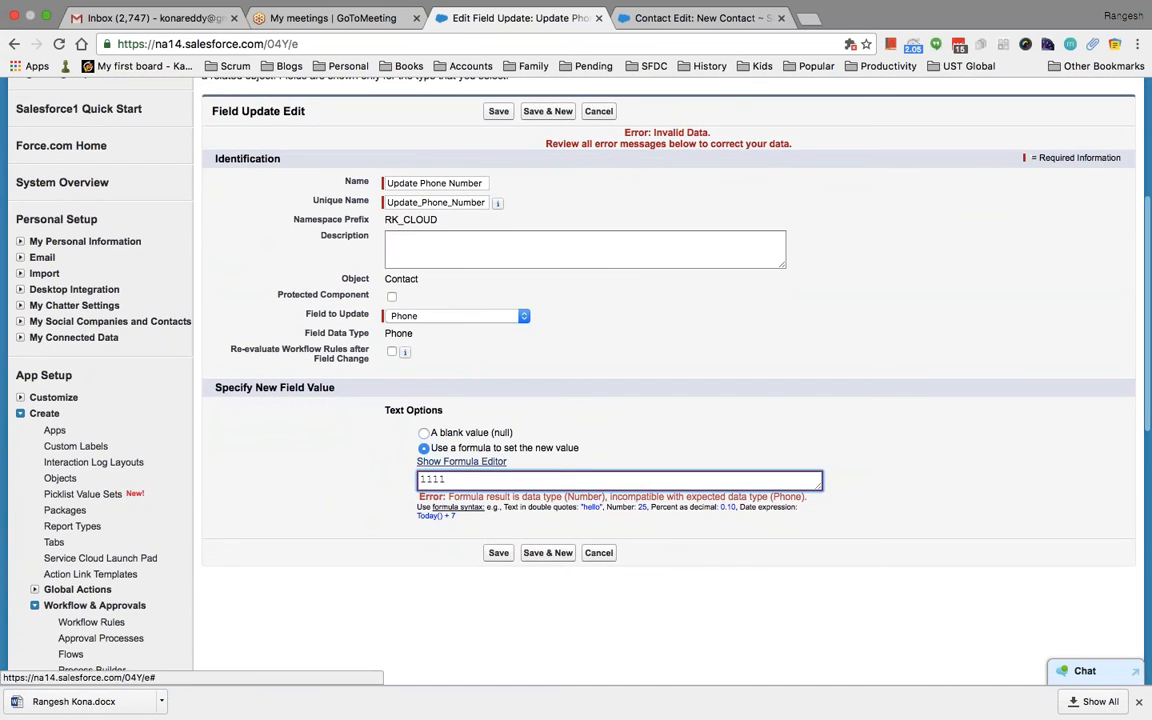
pyautogui.click(461, 461)
pyautogui.scroll(-6, 571, 525)
pyautogui.scroll(-3, 571, 525)
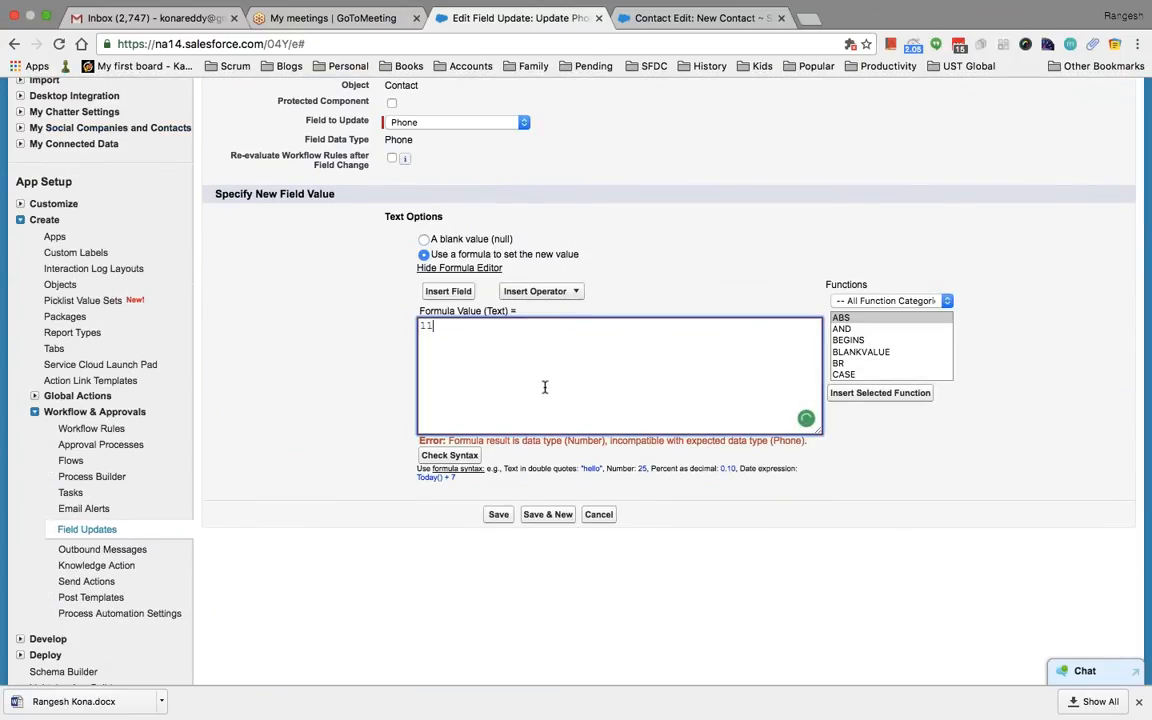
pyautogui.press('BackSpace')
pyautogui.write('2345"')
pyautogui.click(496, 514)
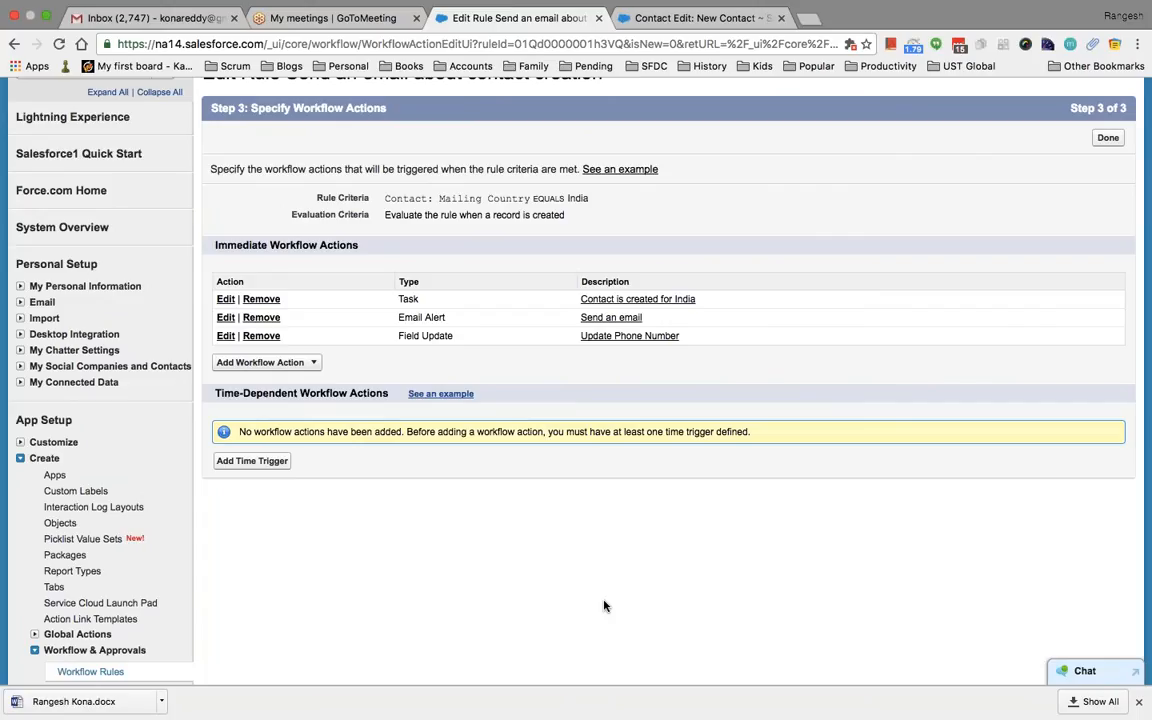
# Go back to the 'Contact Edit: New Contact' tab with the empty Phone field
pyautogui.scroll(-1, 604, 606)
pyautogui.scroll(2, 604, 606)
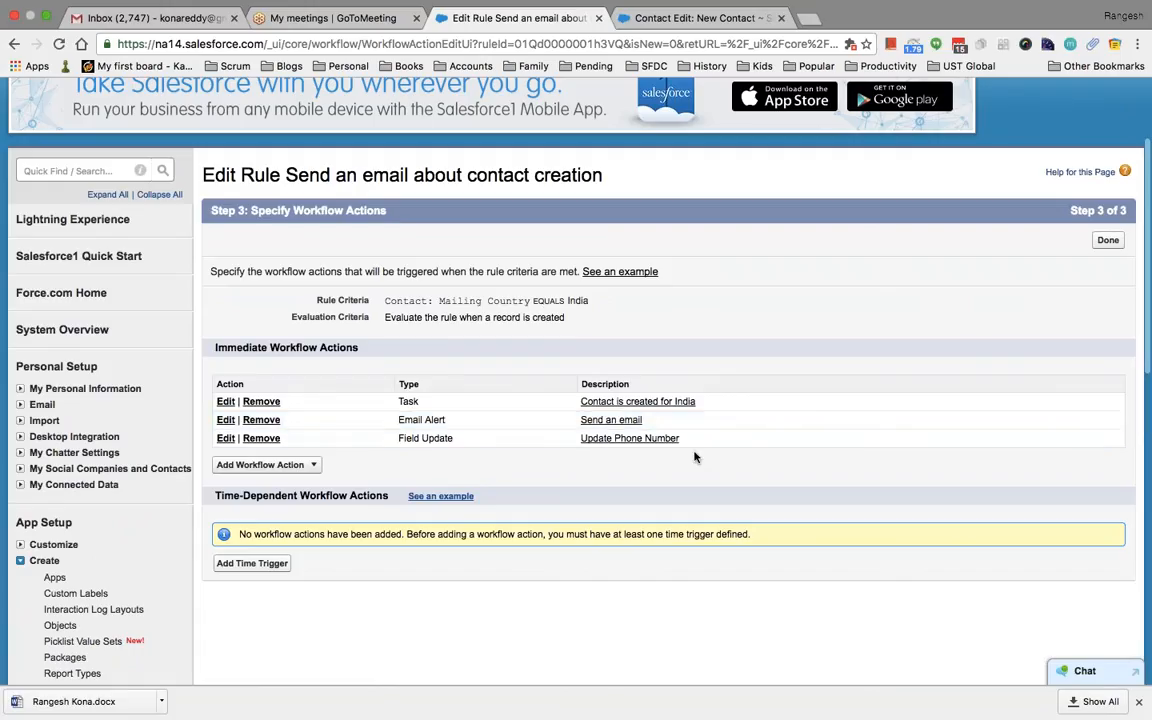
pyautogui.scroll(2, 694, 455)
pyautogui.click(690, 18)
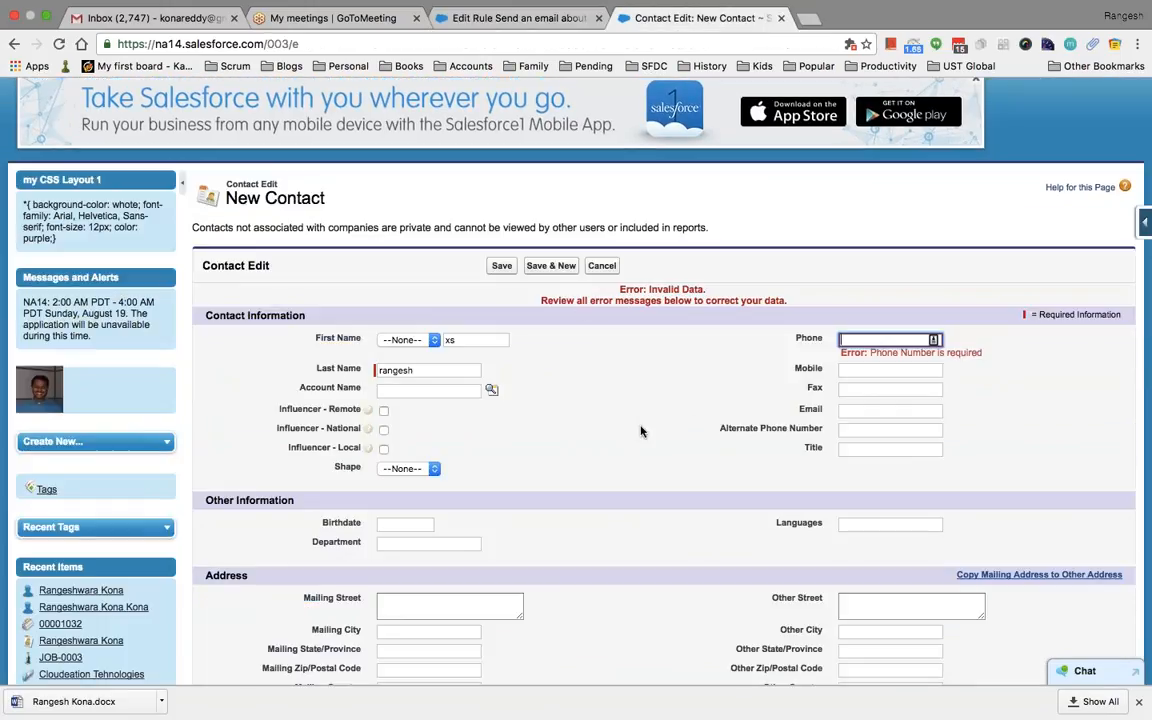
# Enter India as the Mailing Country and save the new test contact
pyautogui.scroll(-2, 641, 431)
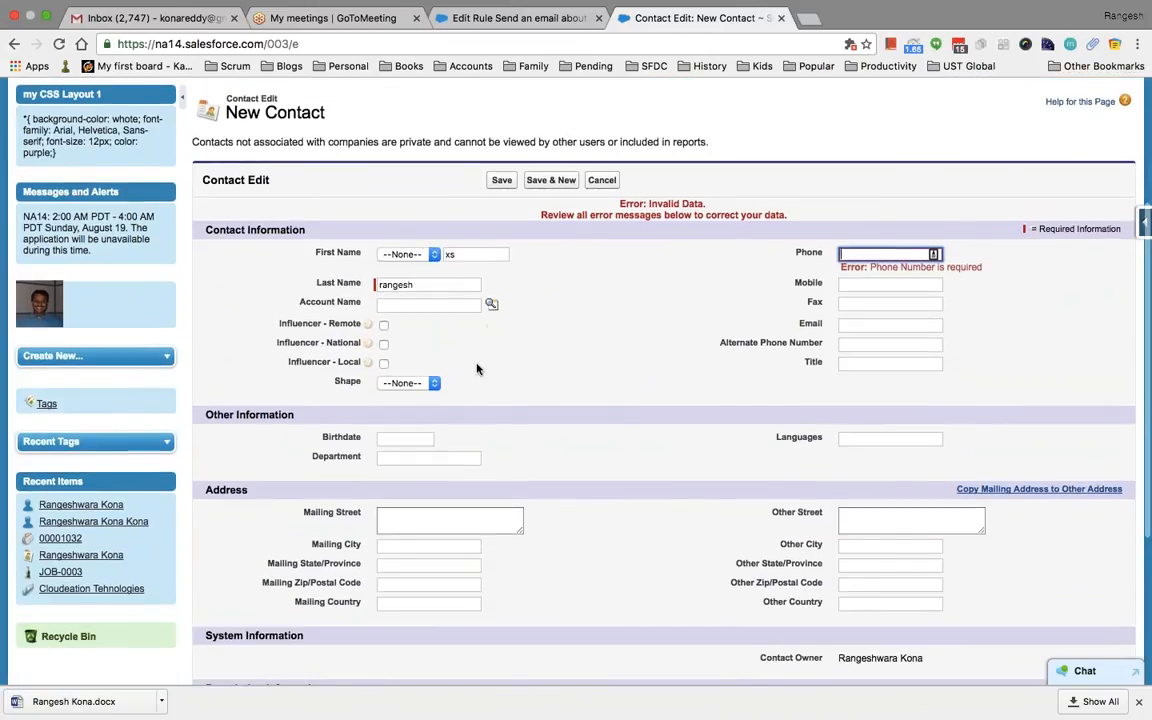
pyautogui.scroll(-1, 520, 380)
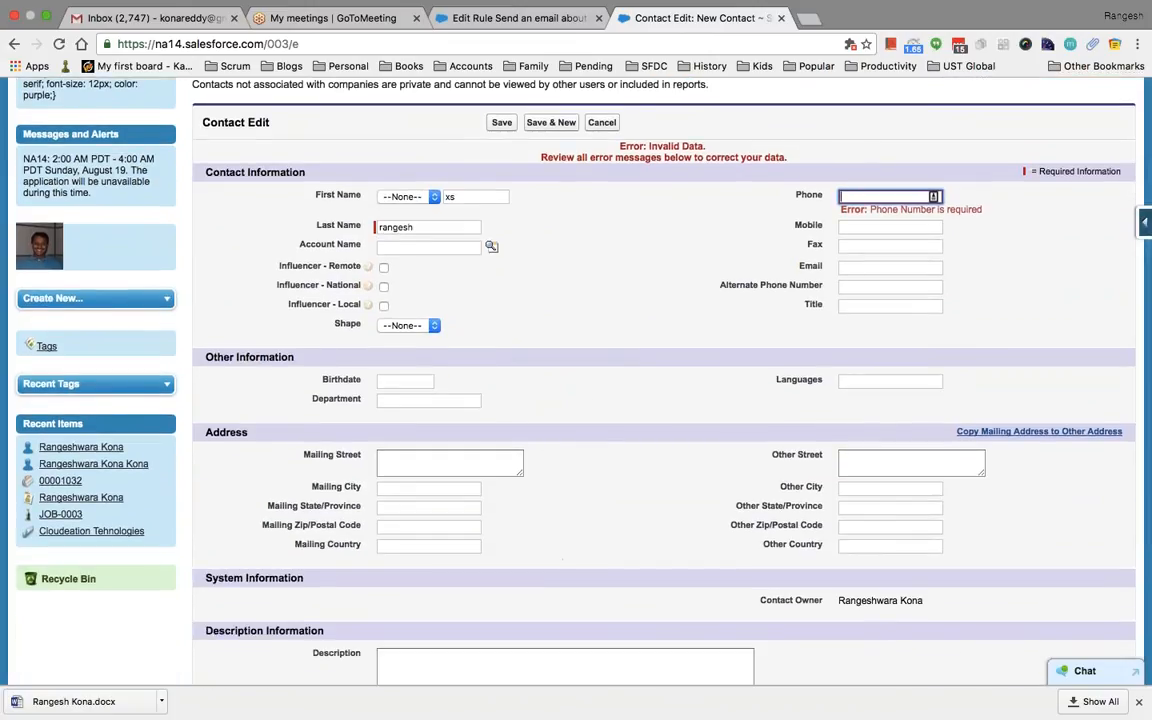
pyautogui.click(475, 544)
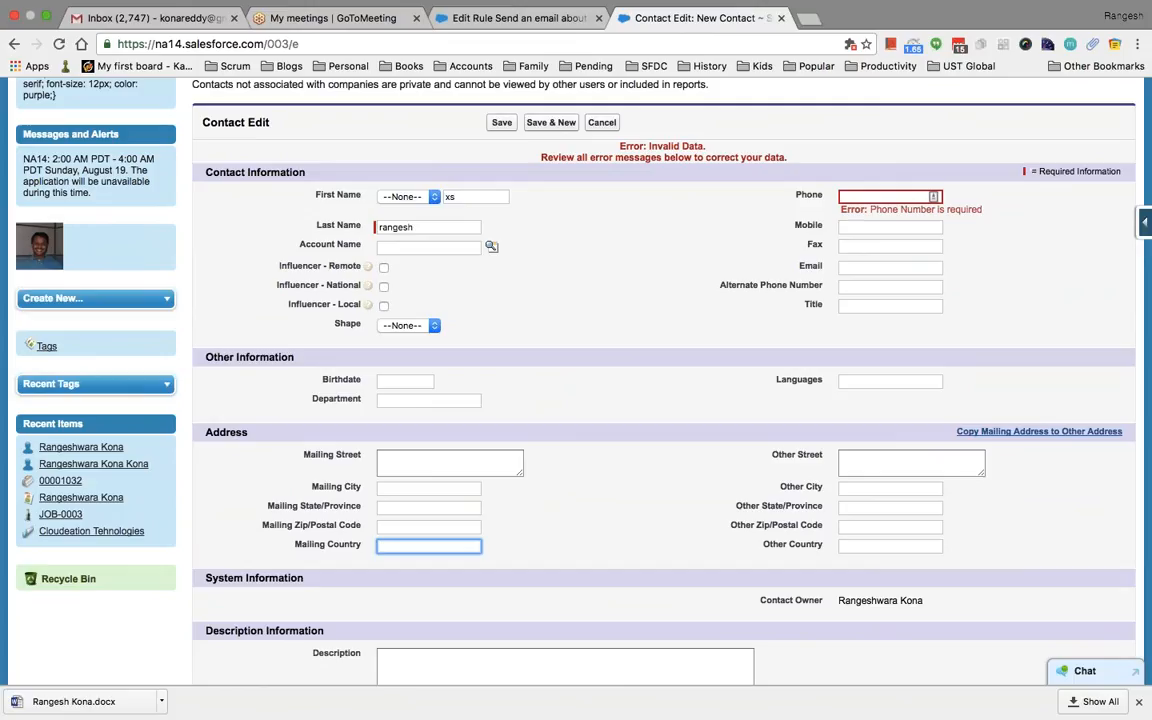
pyautogui.scroll(-1, 475, 530)
pyautogui.write('India')
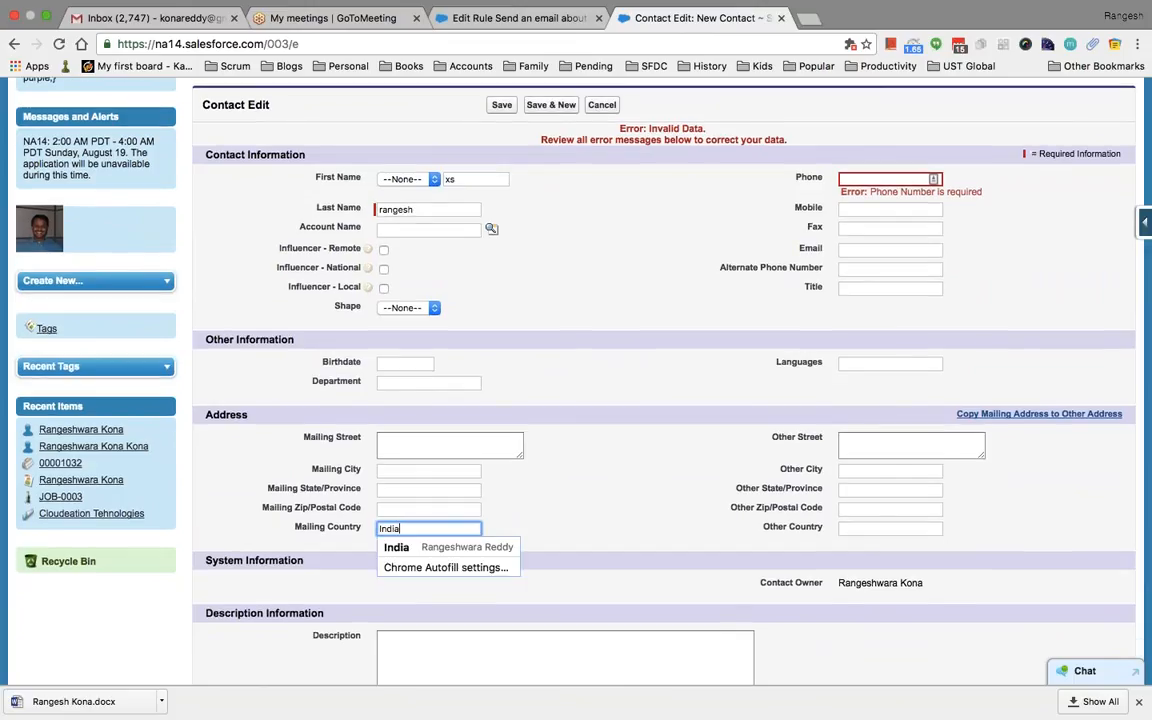
pyautogui.click(565, 516)
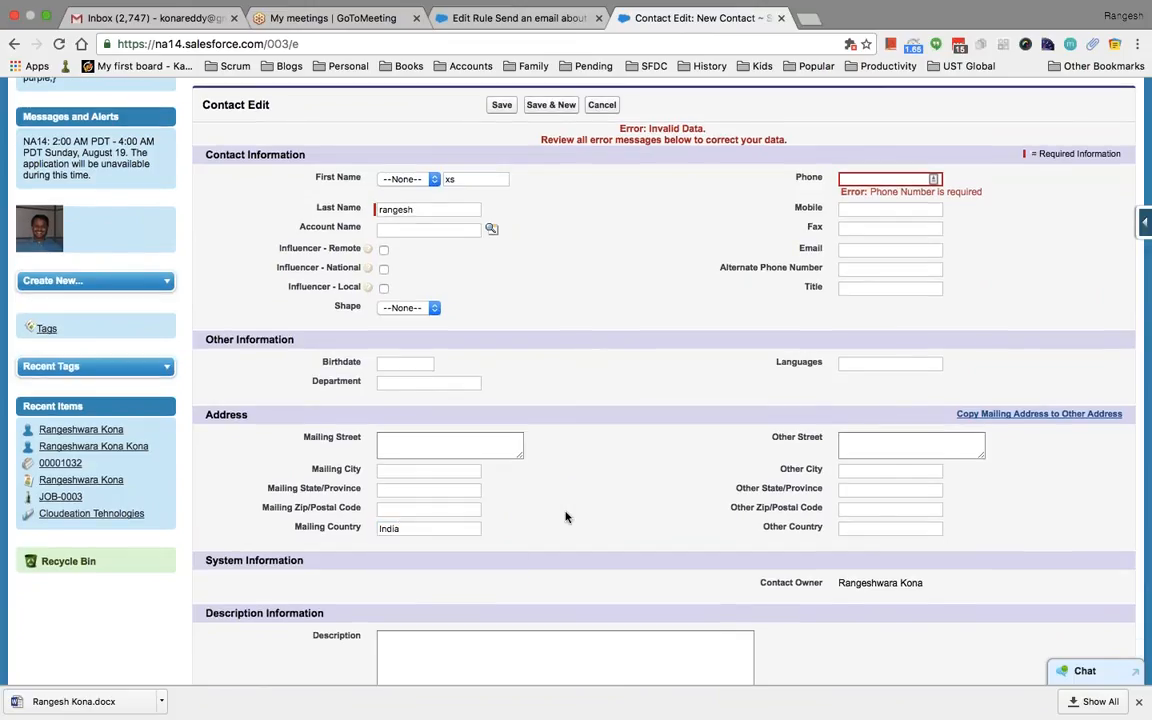
pyautogui.click(424, 528)
pyautogui.press('BackSpace')
pyautogui.press('BackSpace')
pyautogui.press('BackSpace')
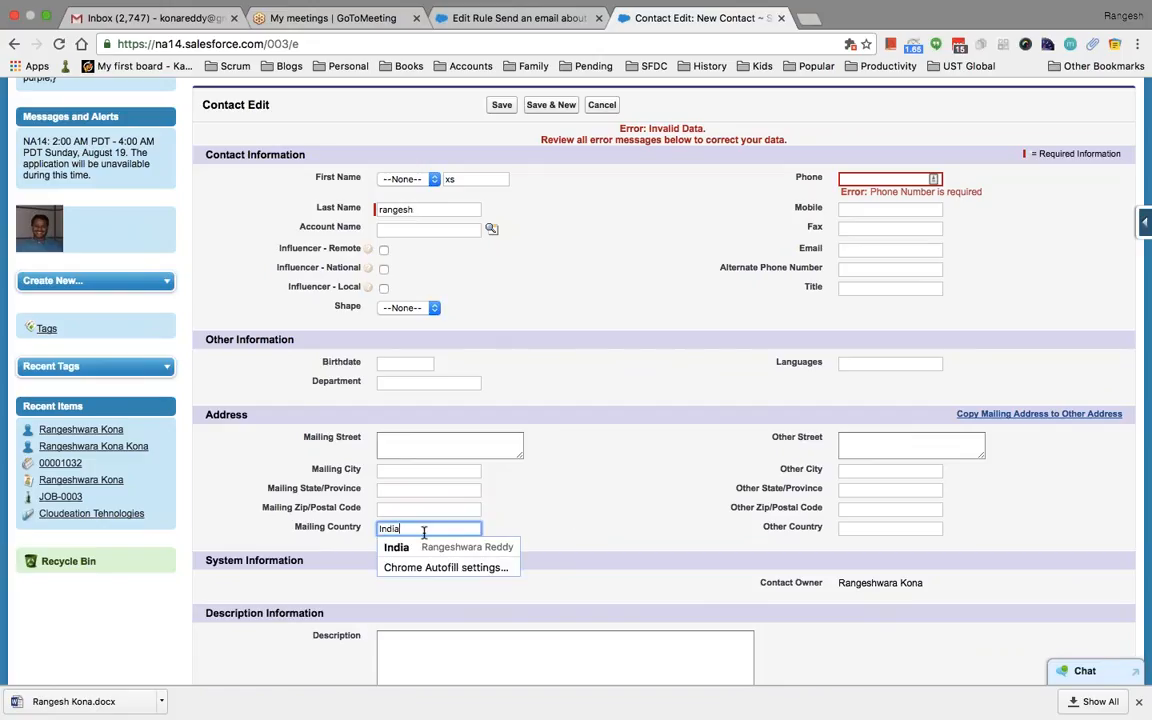
pyautogui.write('dia')
pyautogui.click(617, 478)
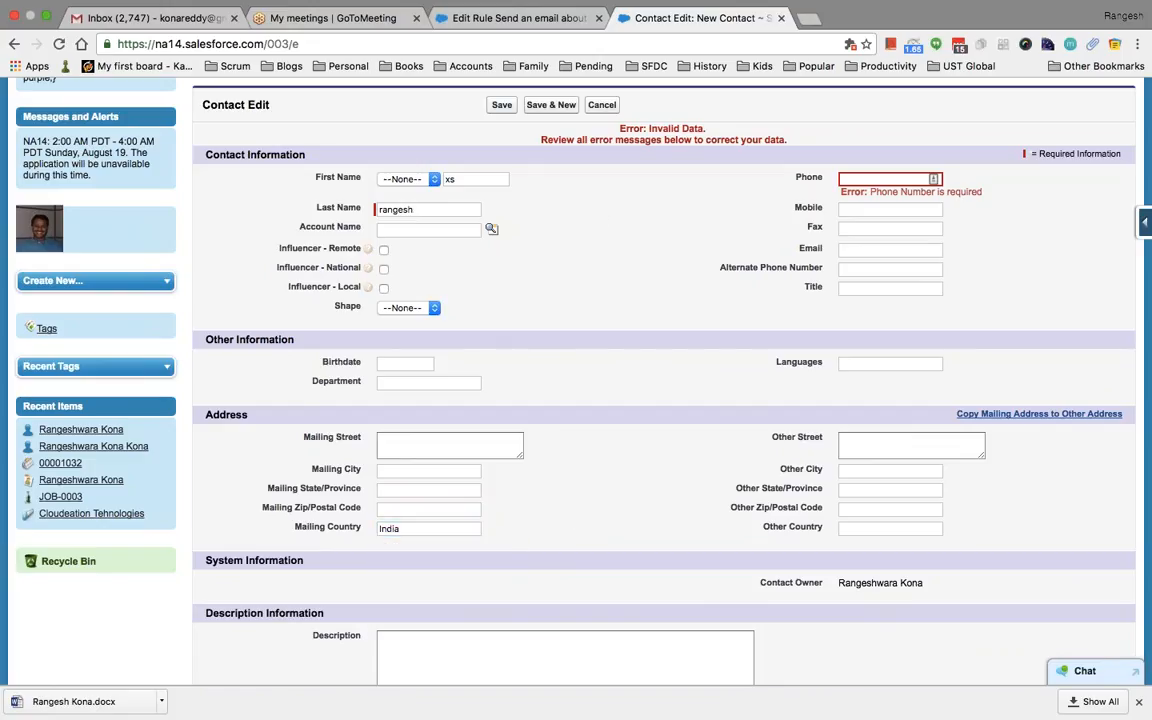
pyautogui.click(501, 104)
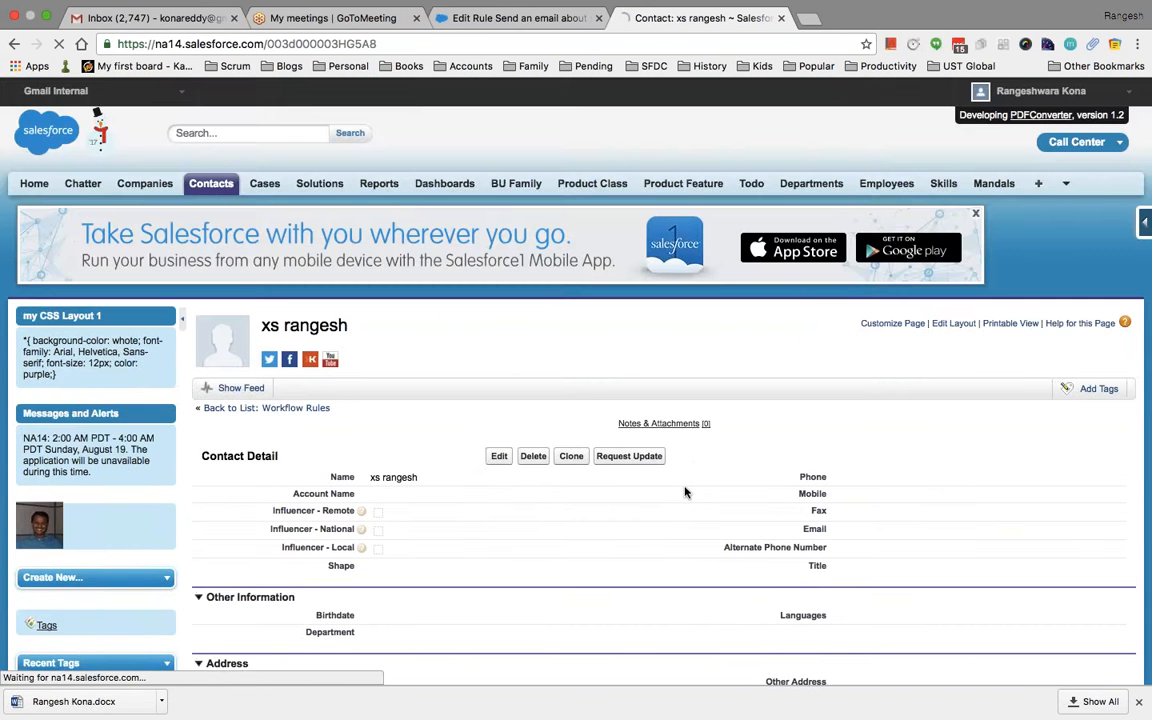
# Open Edit Layout for the Contact page from the saved contact's detail page
pyautogui.scroll(-5, 685, 491)
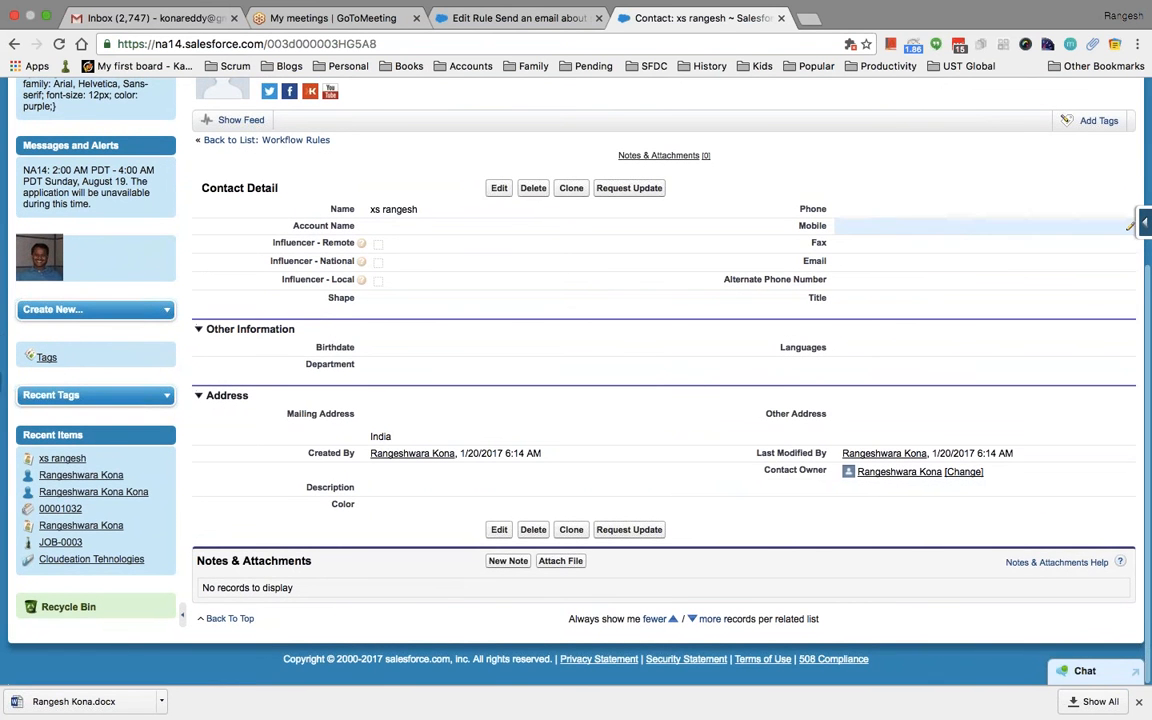
pyautogui.scroll(4, 957, 216)
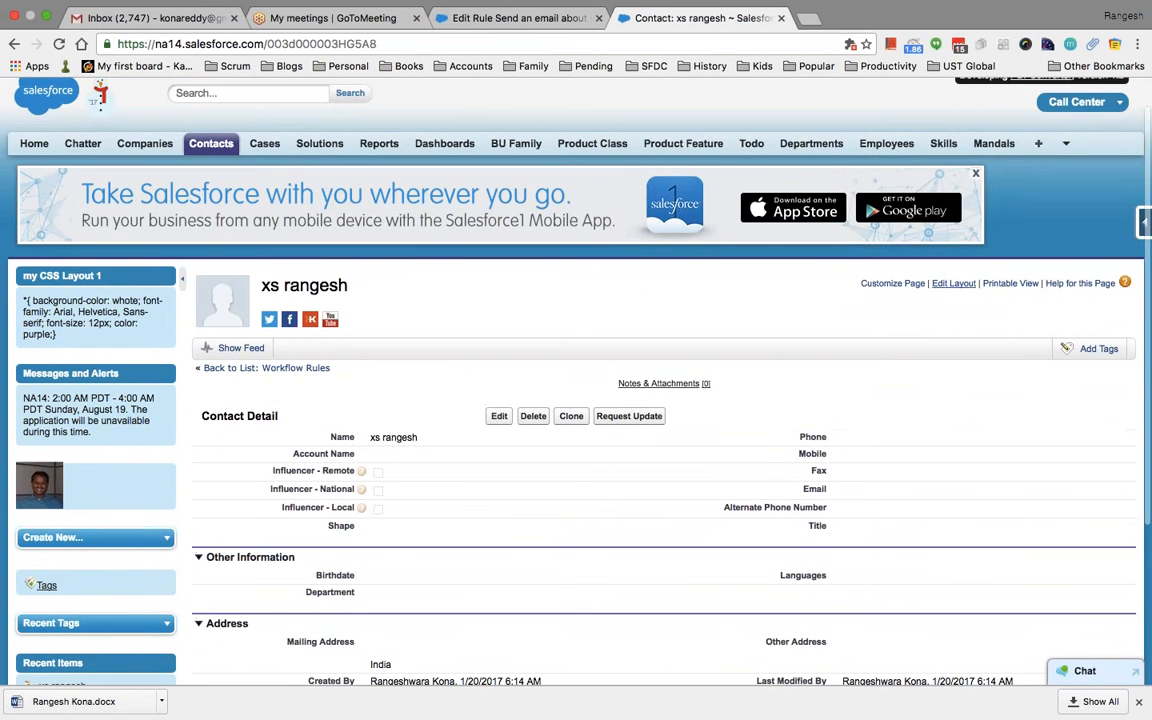
pyautogui.click(953, 283)
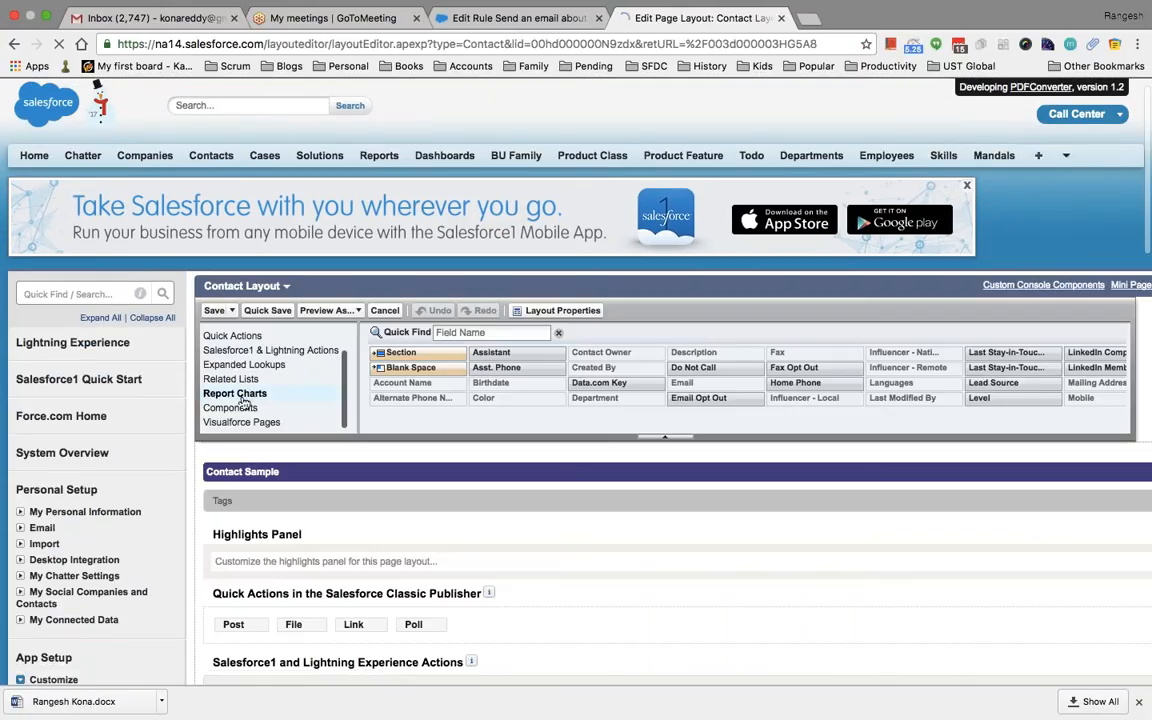
# Add Open Activities to the Contact layout's related lists and save, overwriting user customizations
pyautogui.scroll(-15, 226, 386)
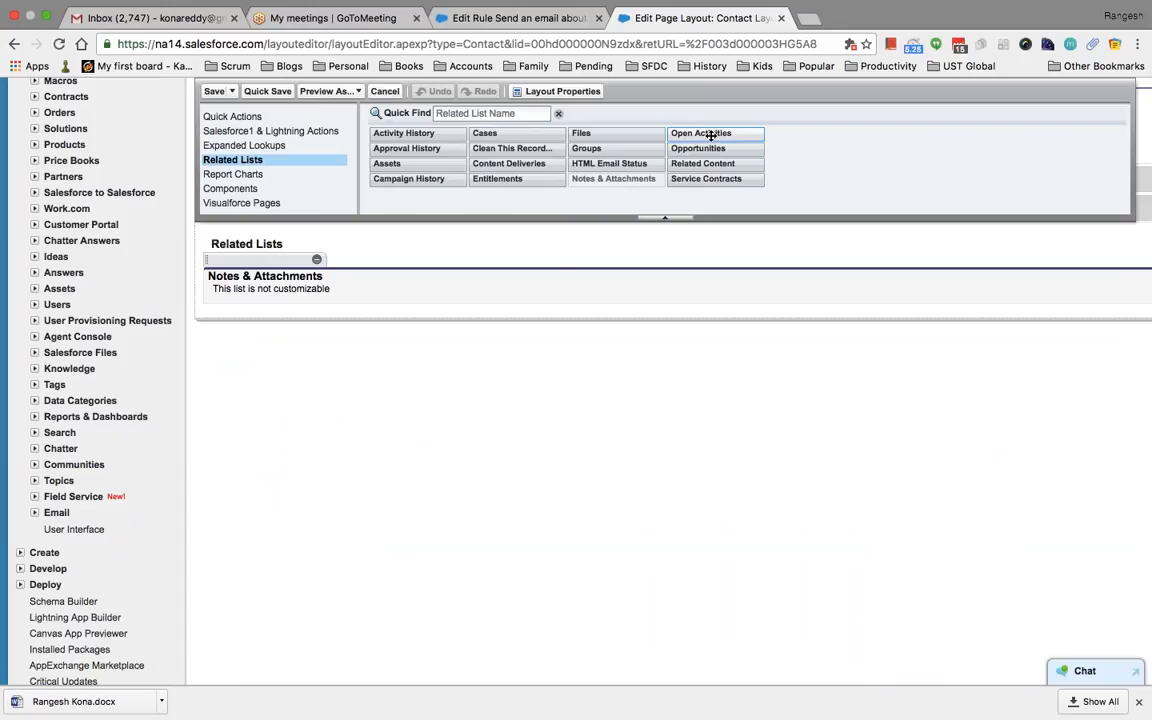
pyautogui.moveTo(711, 134); pyautogui.dragTo(576, 273)
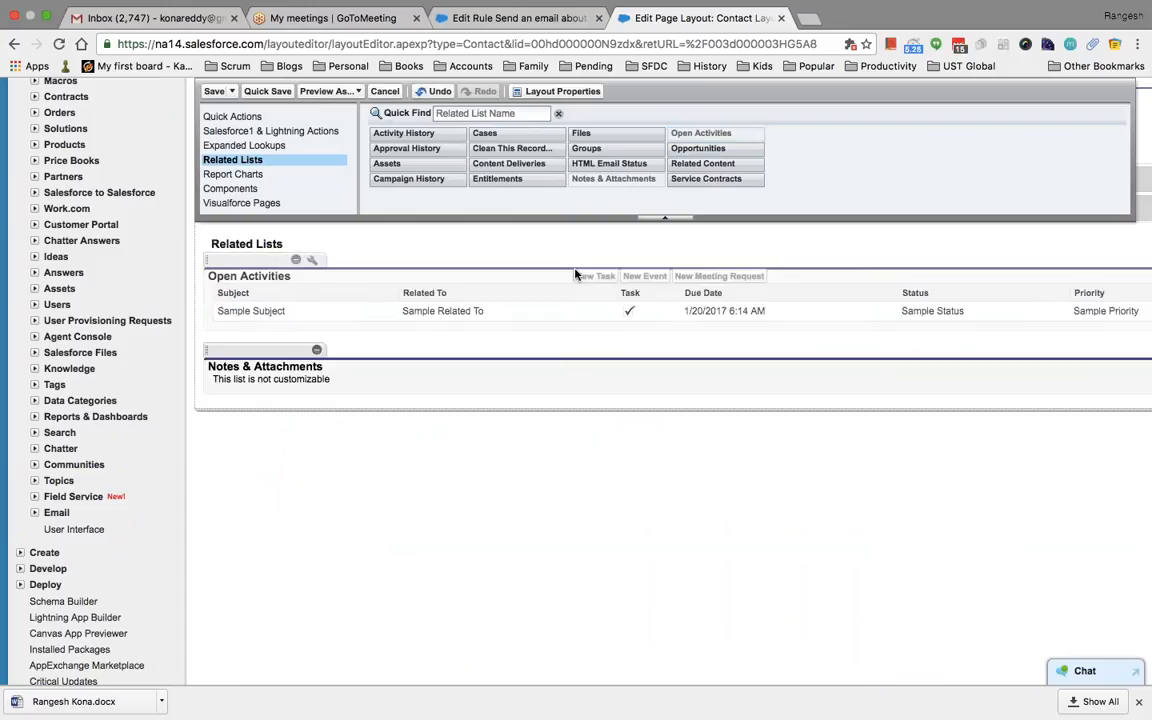
pyautogui.click(214, 92)
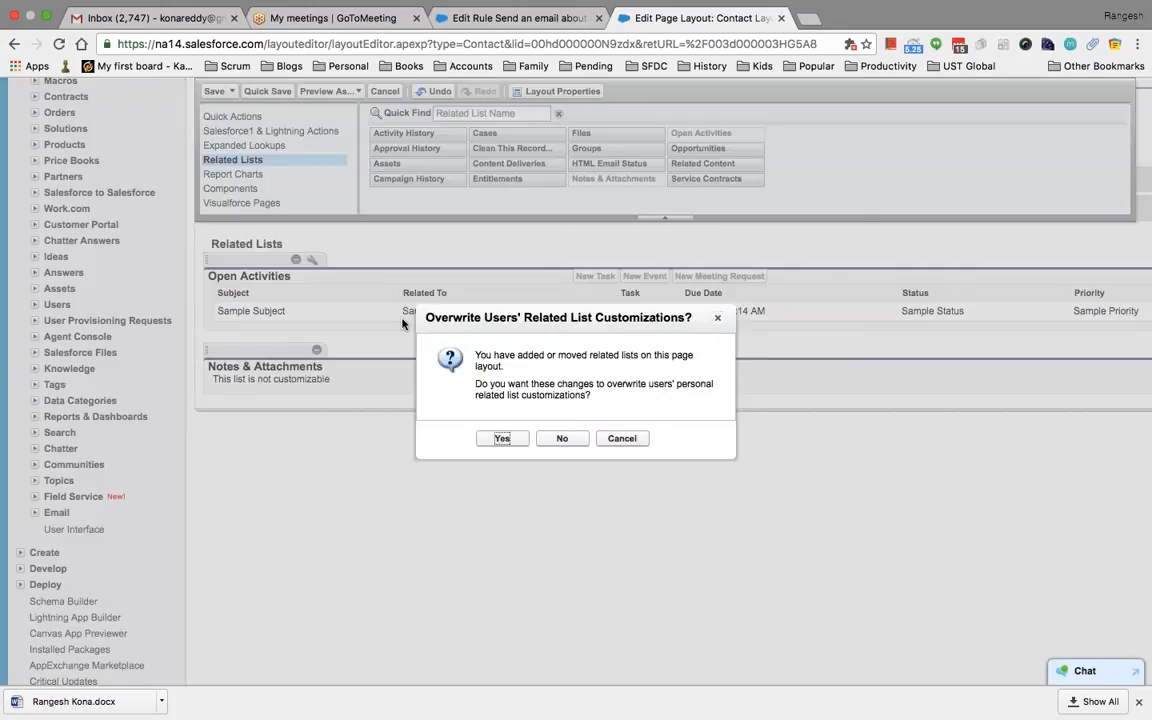
pyautogui.click(502, 438)
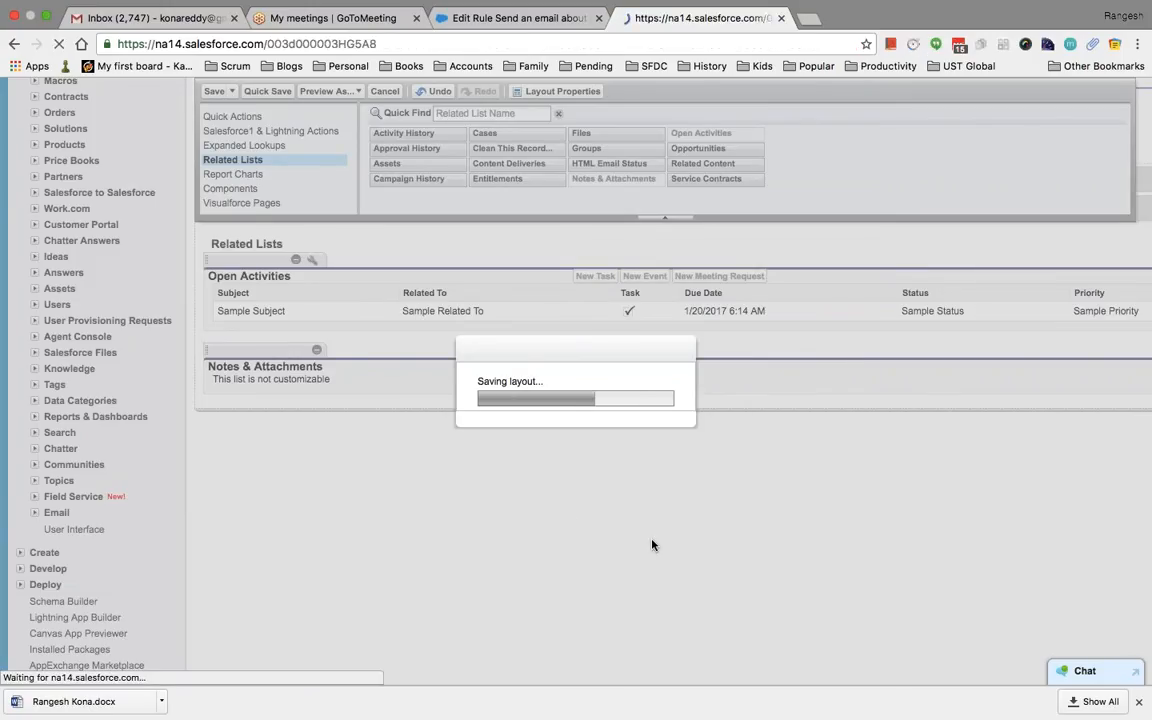
pyautogui.scroll(-5, 652, 545)
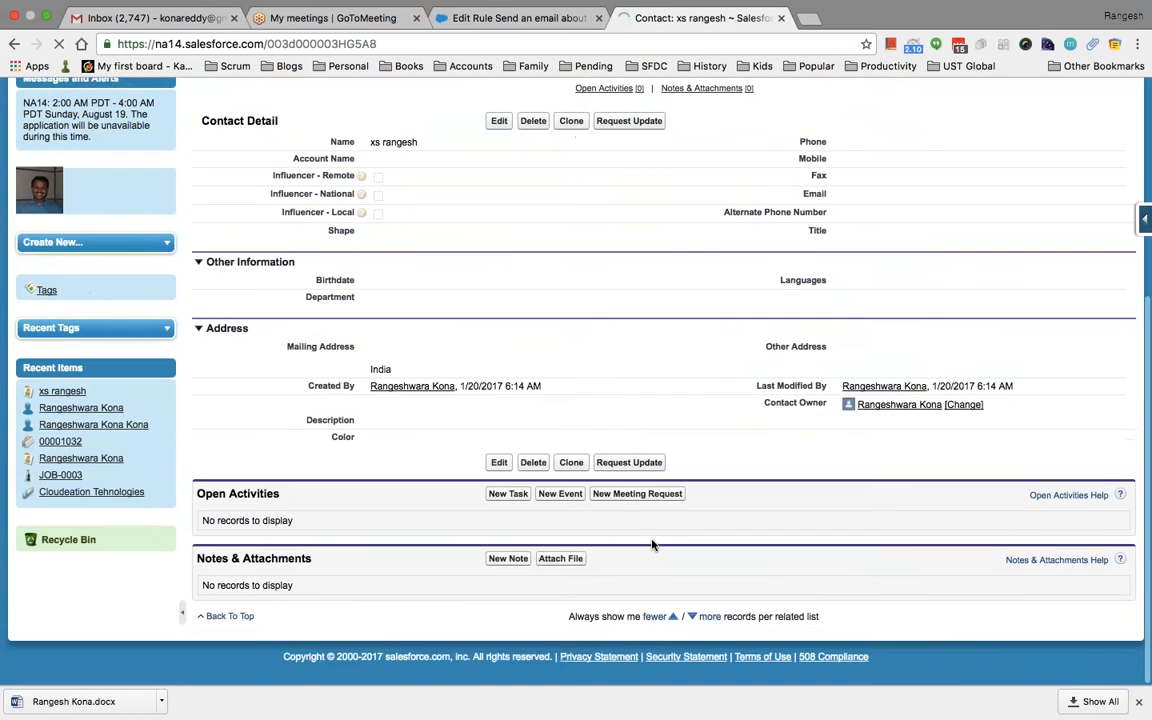
# Return to the Edit Rule tab and finish the rule's Step 3 workflow actions
pyautogui.scroll(2, 582, 537)
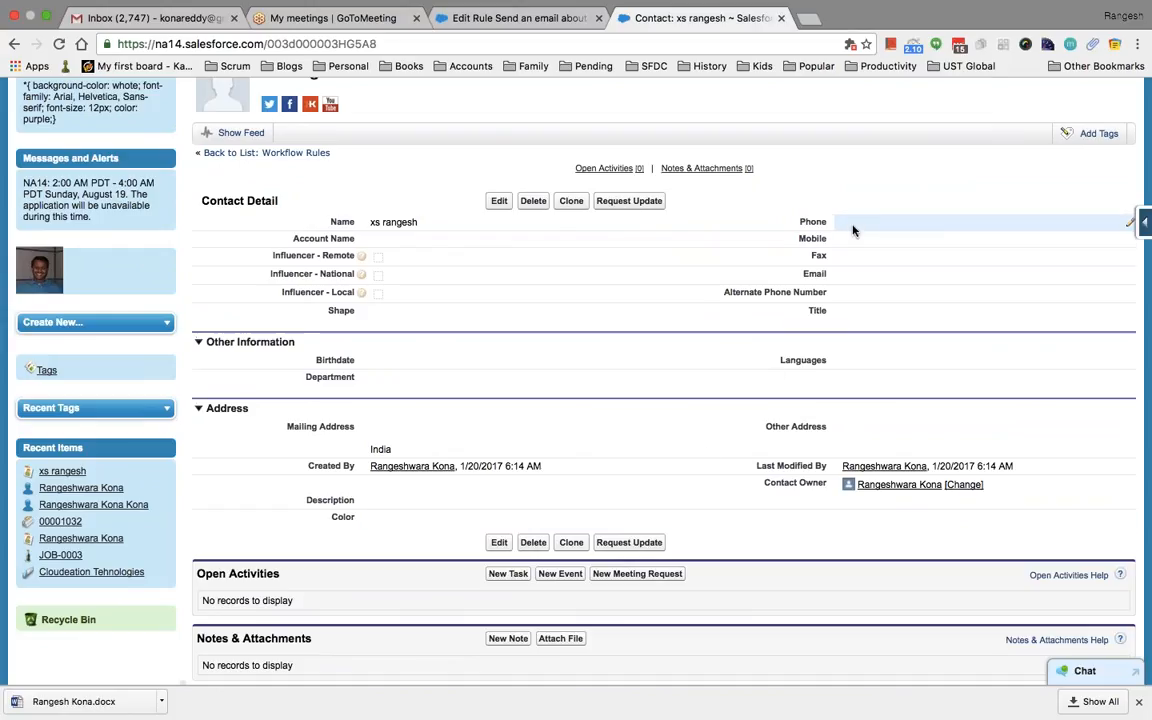
pyautogui.click(514, 20)
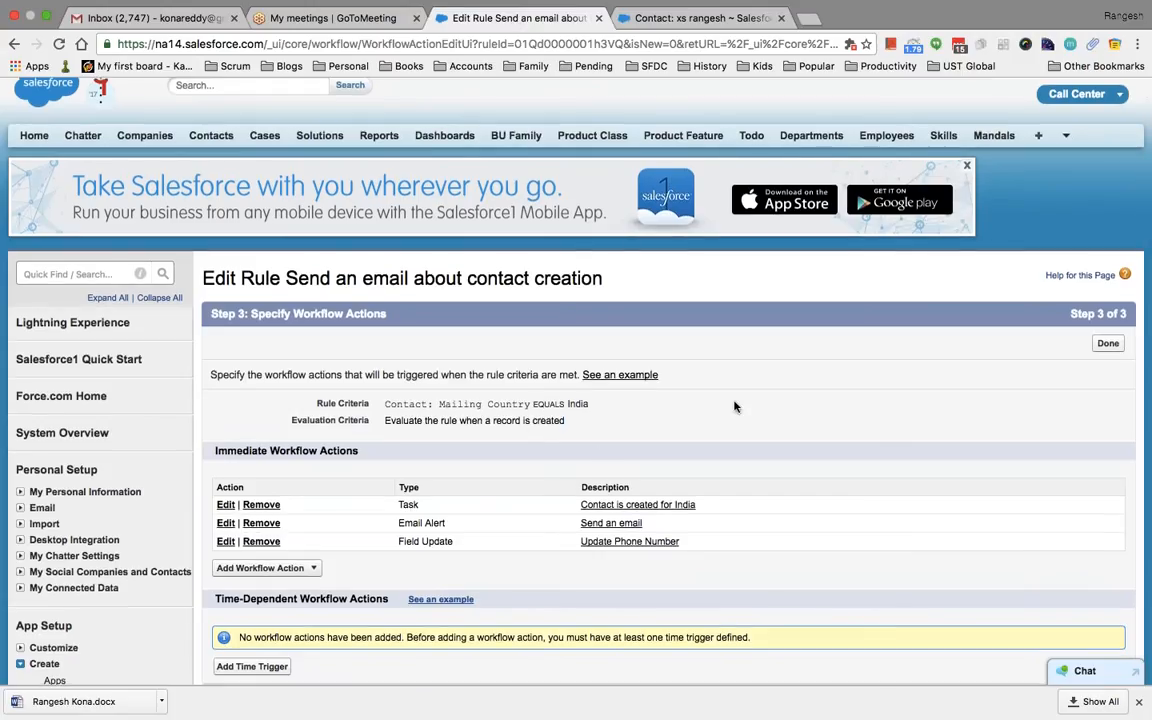
pyautogui.click(1108, 343)
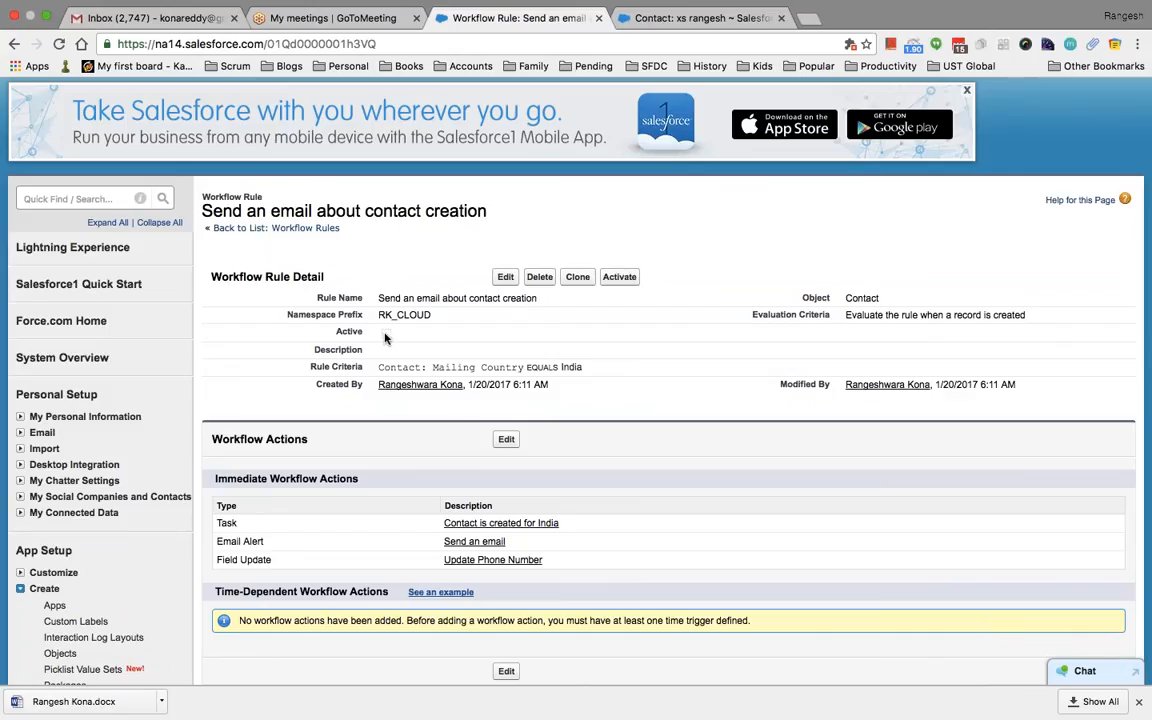
# Activate the contact-creation rule, then clone and save the India contact to trigger it
pyautogui.click(620, 277)
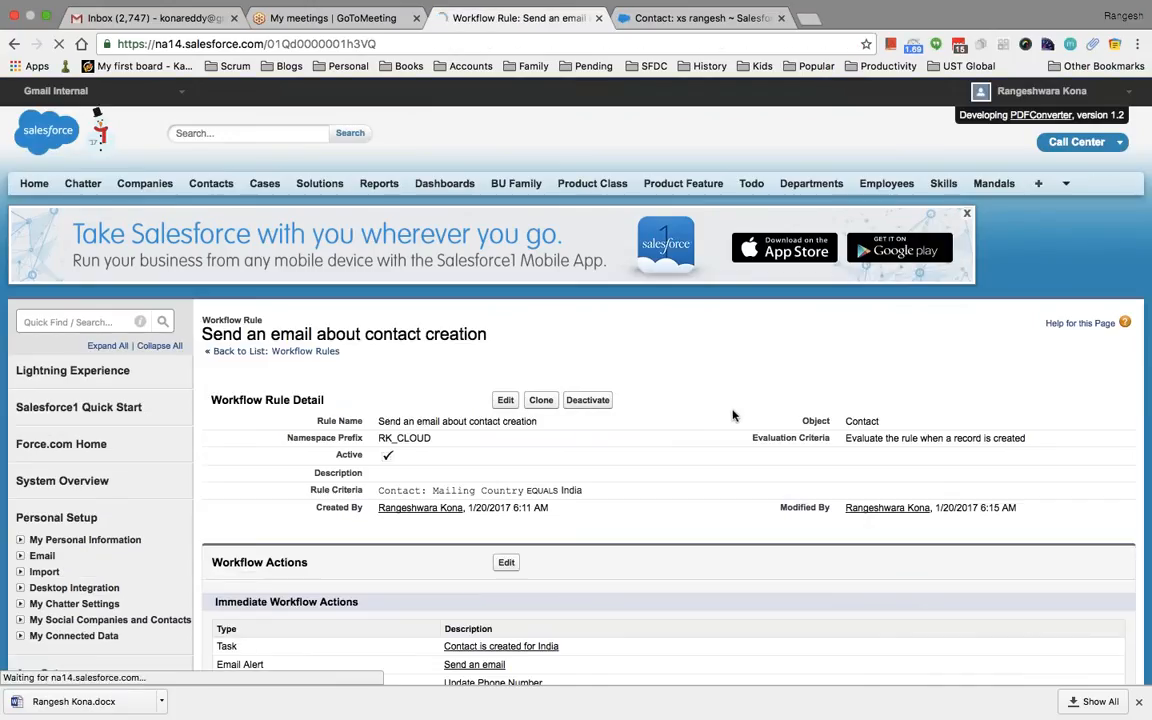
pyautogui.hotkey('ctrl', 'Tab')
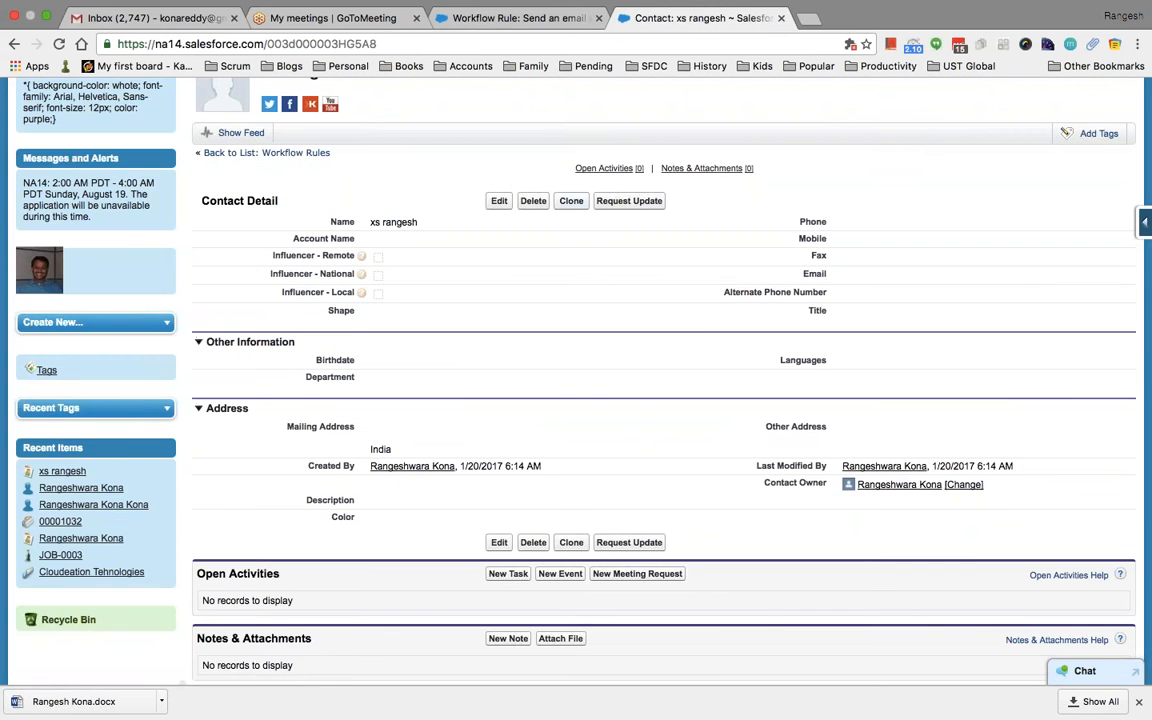
pyautogui.click(572, 201)
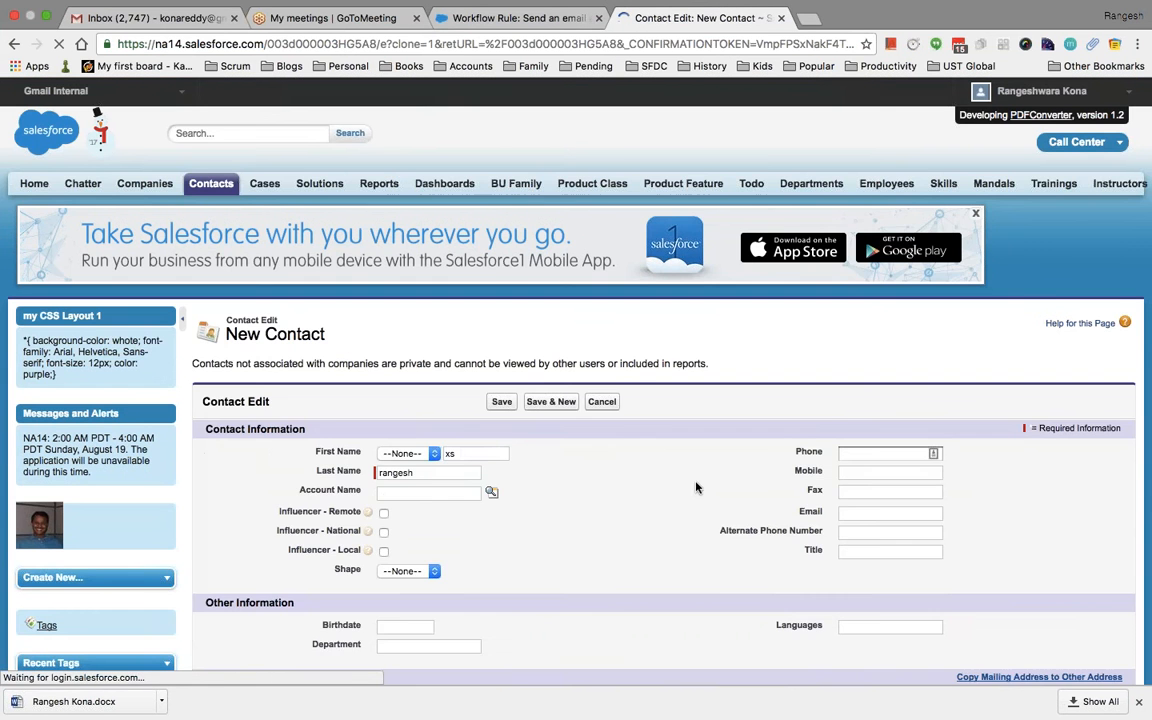
pyautogui.scroll(-5, 697, 487)
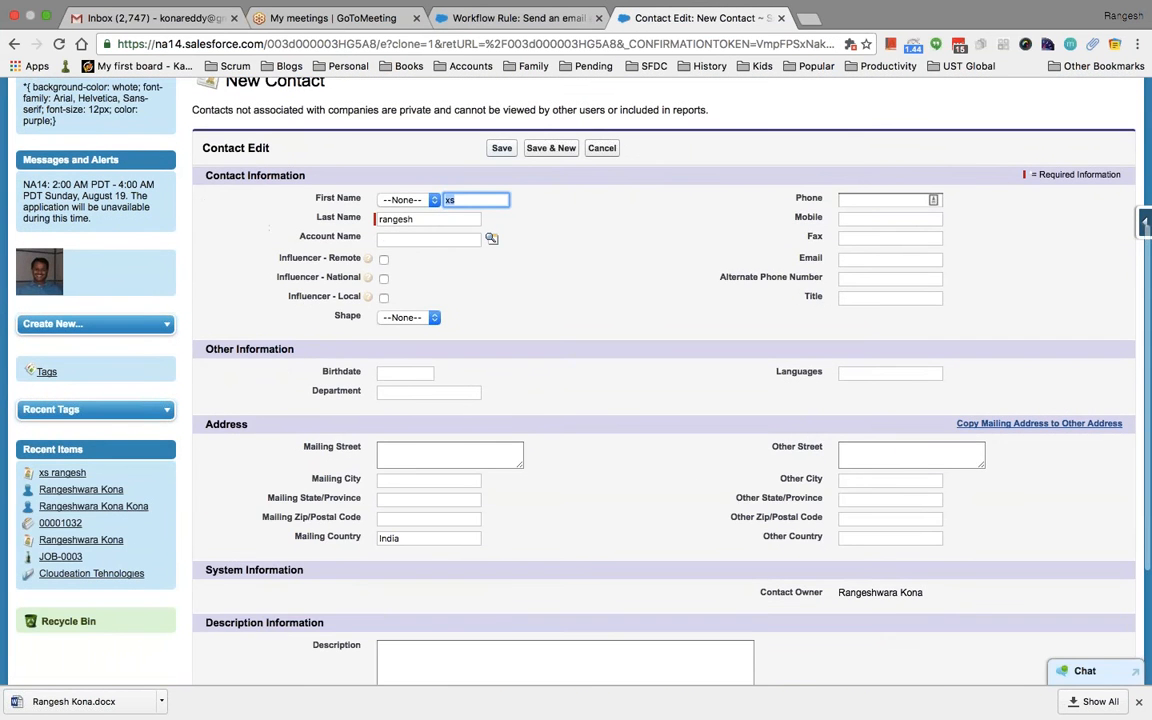
pyautogui.press('Return')
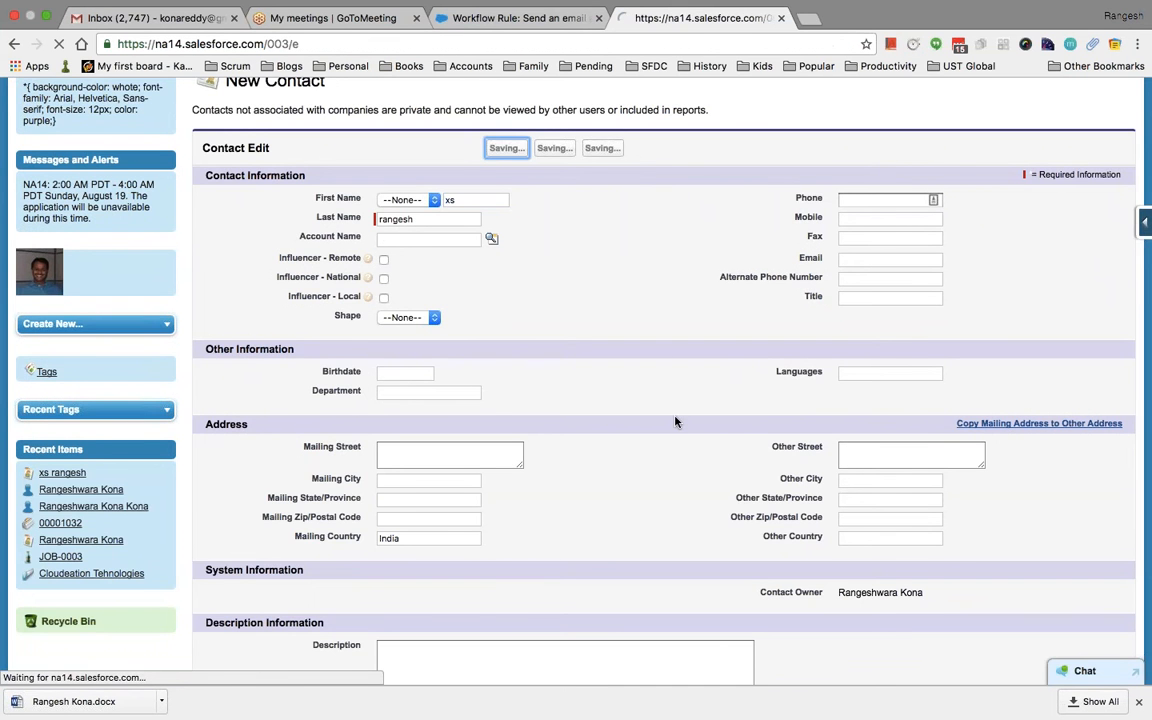
pyautogui.scroll(-5, 675, 419)
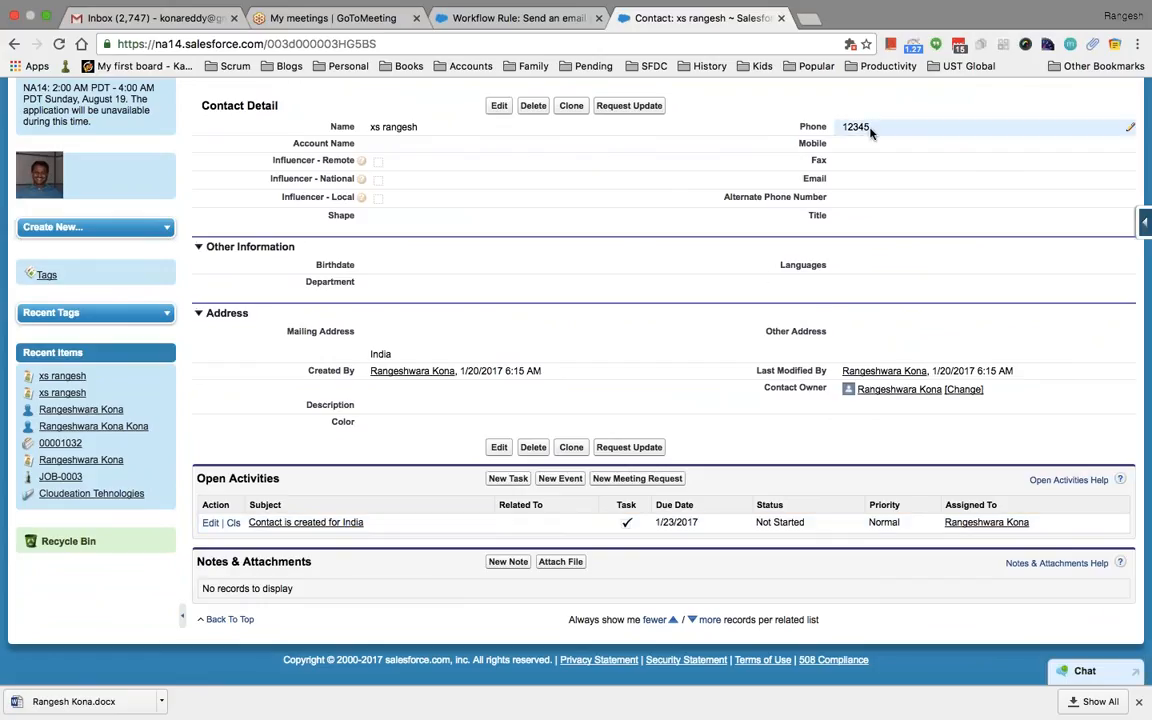
pyautogui.scroll(2, 786, 113)
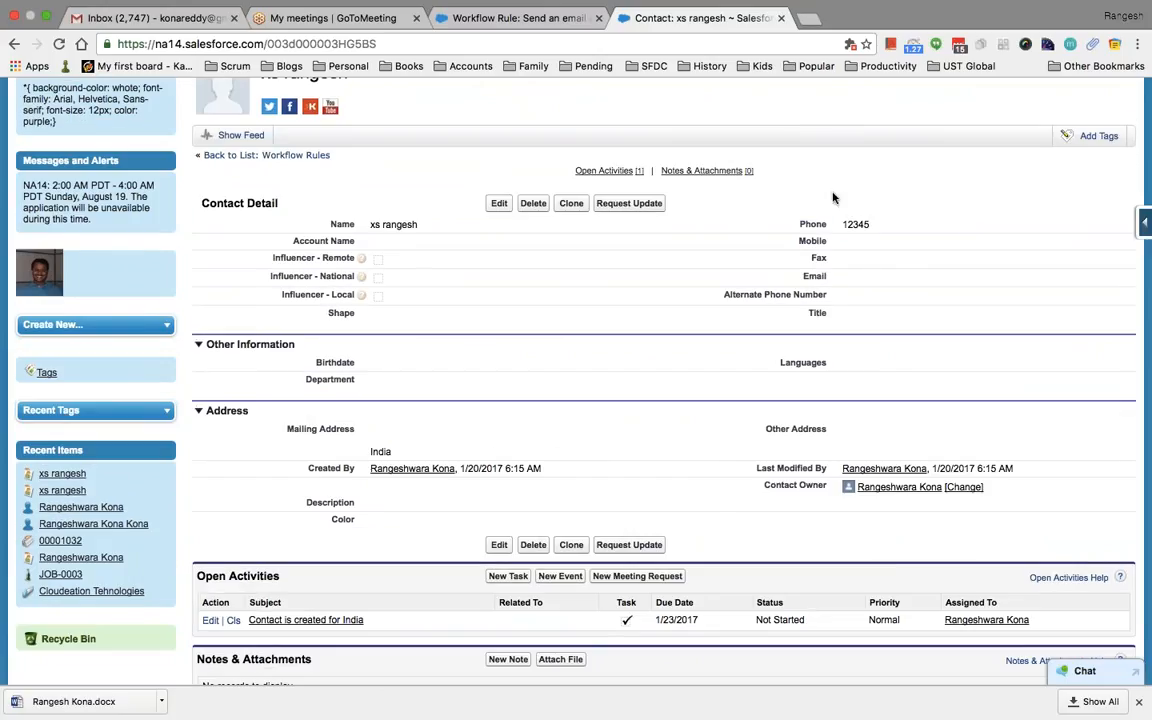
pyautogui.scroll(1, 830, 193)
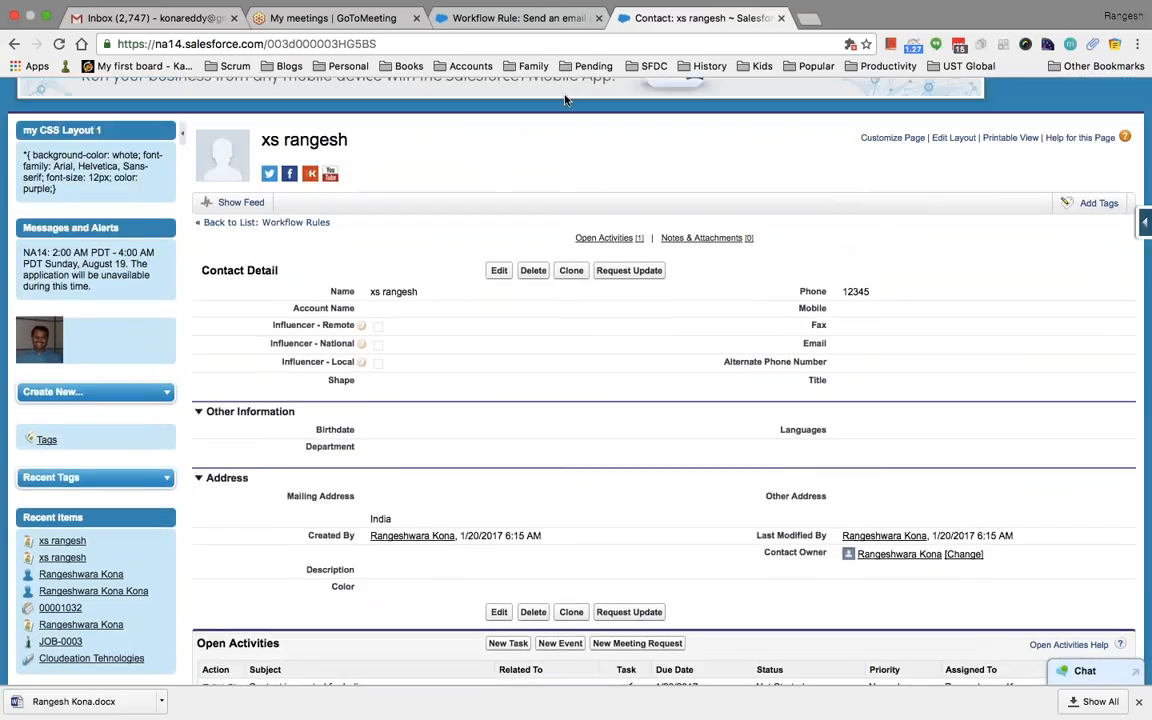
pyautogui.click(529, 20)
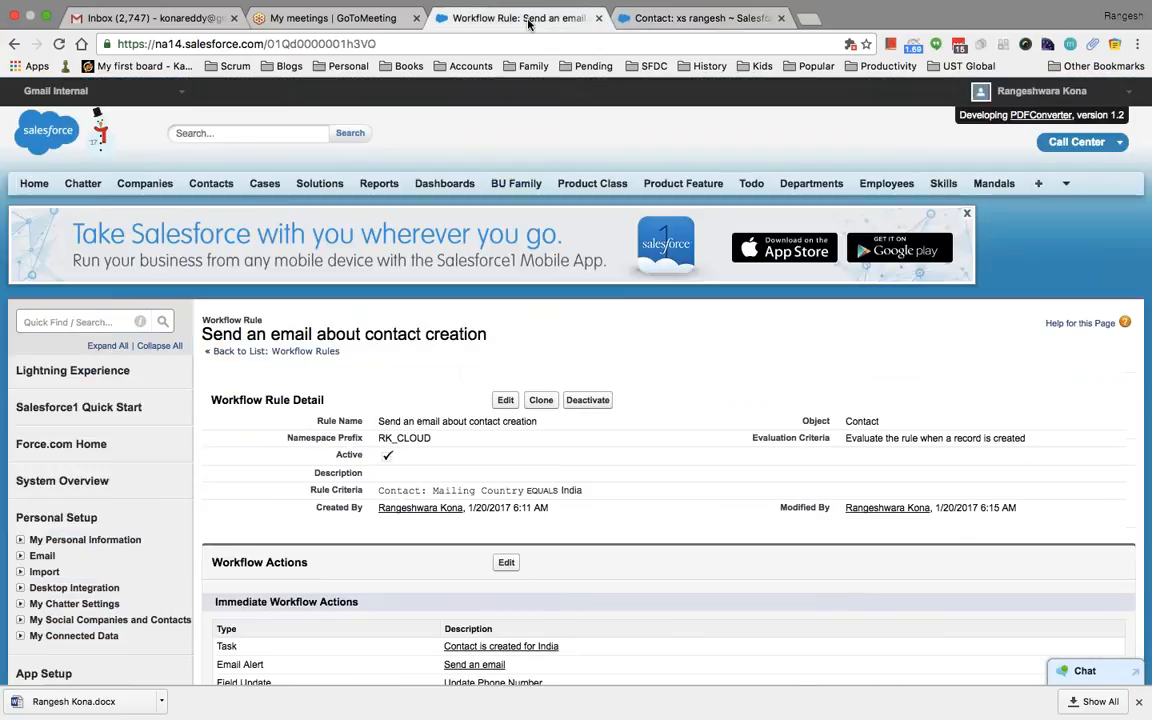
# Deactivate the rule and edit its actions: the task, email alert and field update
pyautogui.scroll(-3, 462, 373)
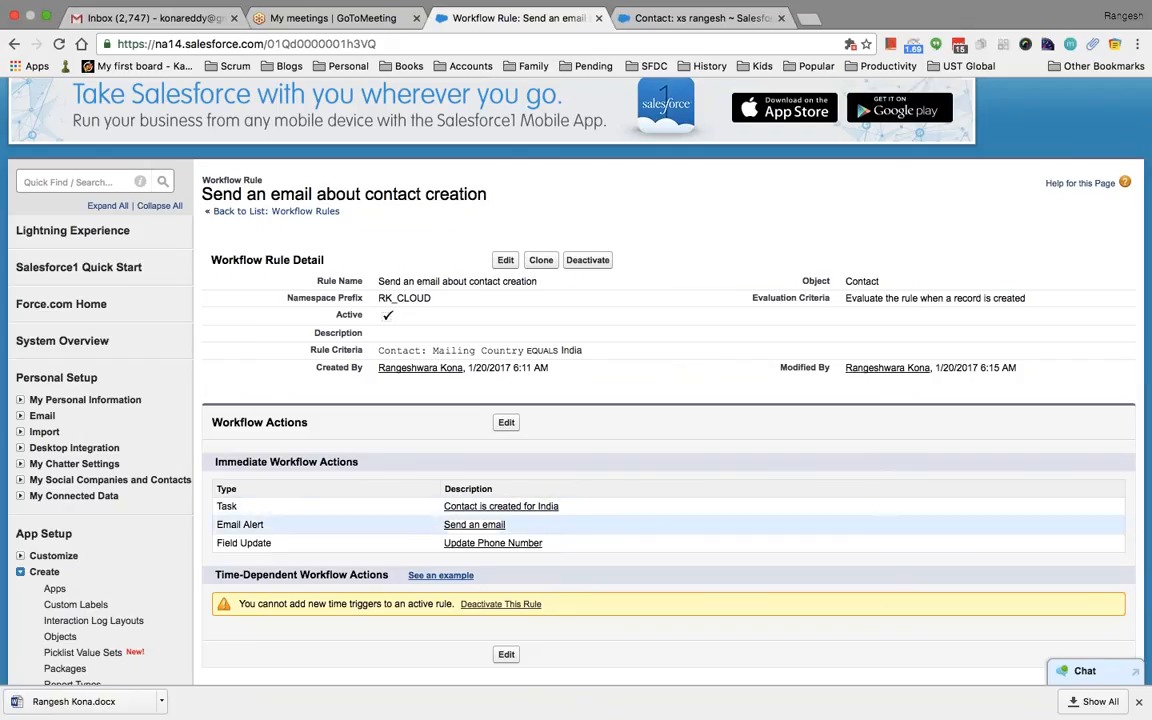
pyautogui.click(587, 260)
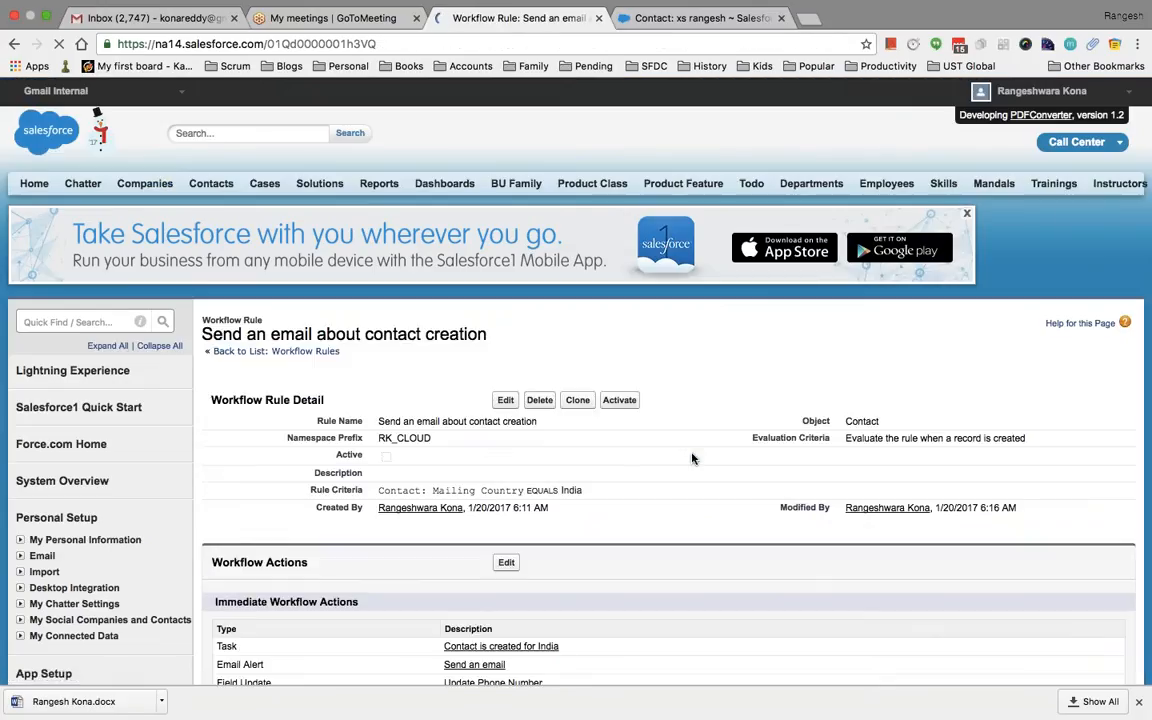
pyautogui.scroll(-3, 690, 458)
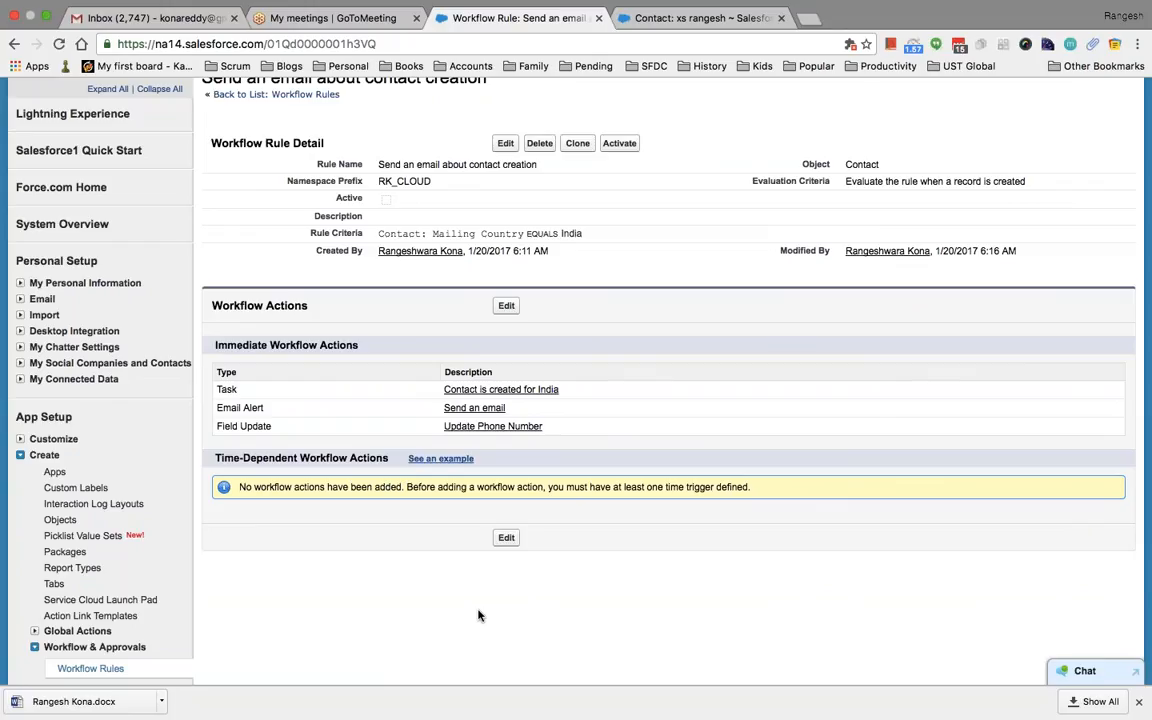
pyautogui.click(506, 537)
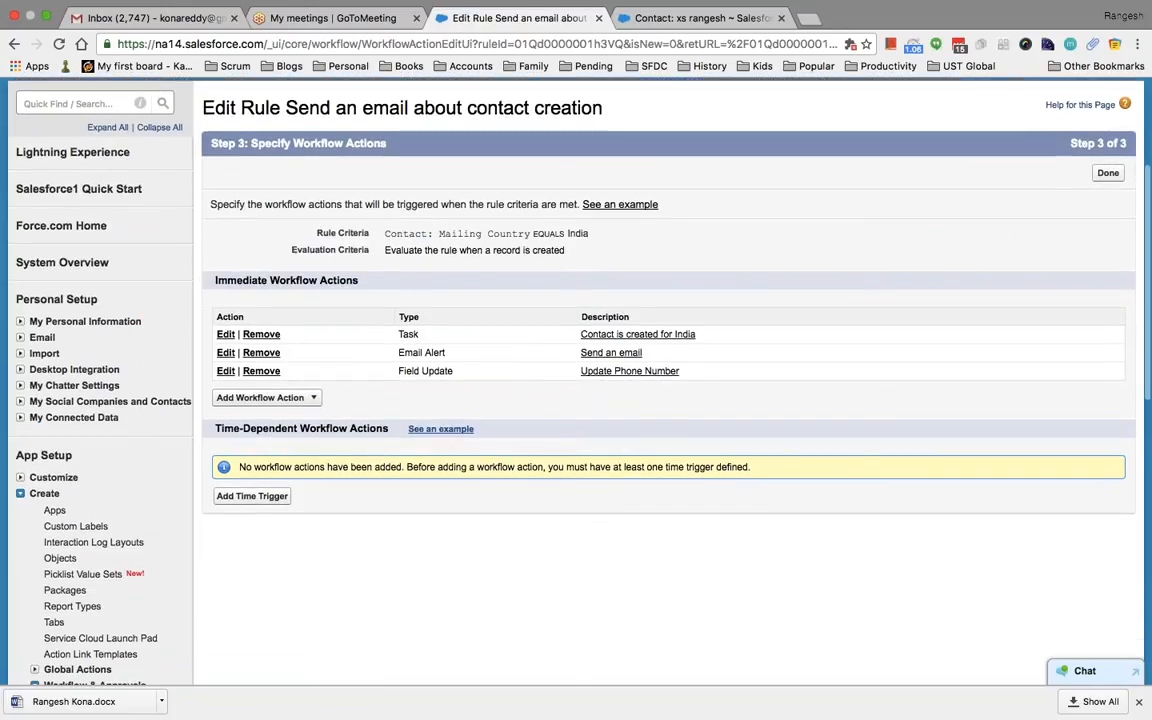
pyautogui.click(247, 497)
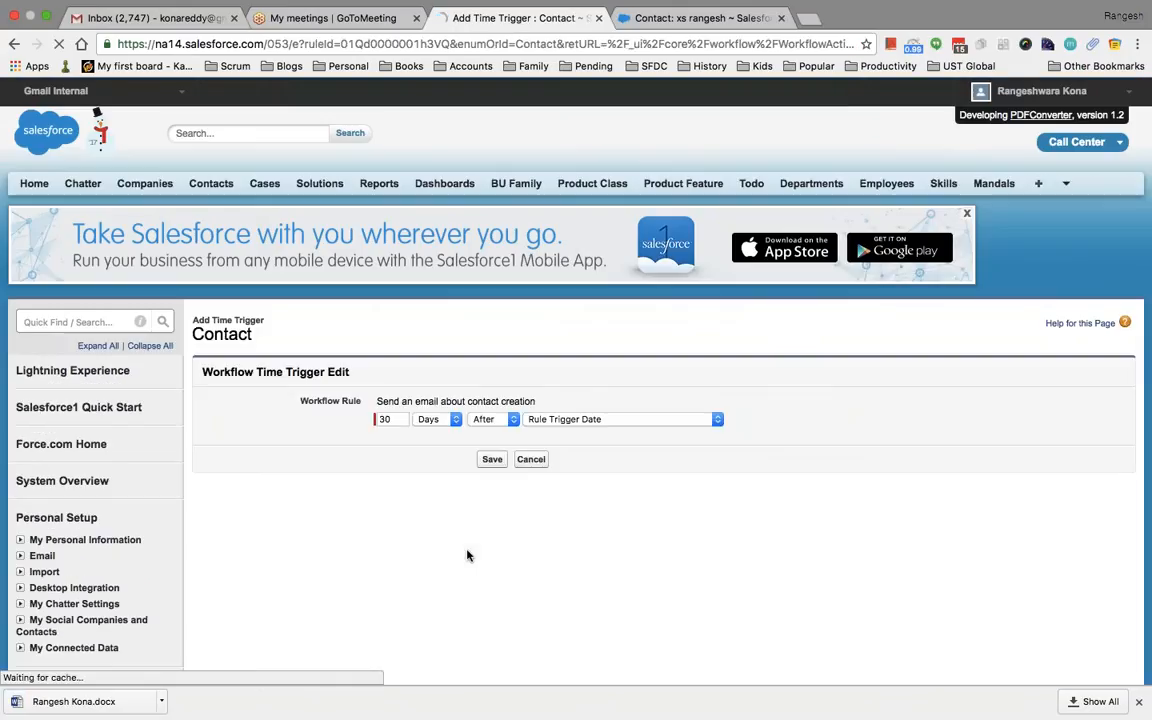
pyautogui.scroll(-2, 467, 555)
pyautogui.click(393, 315)
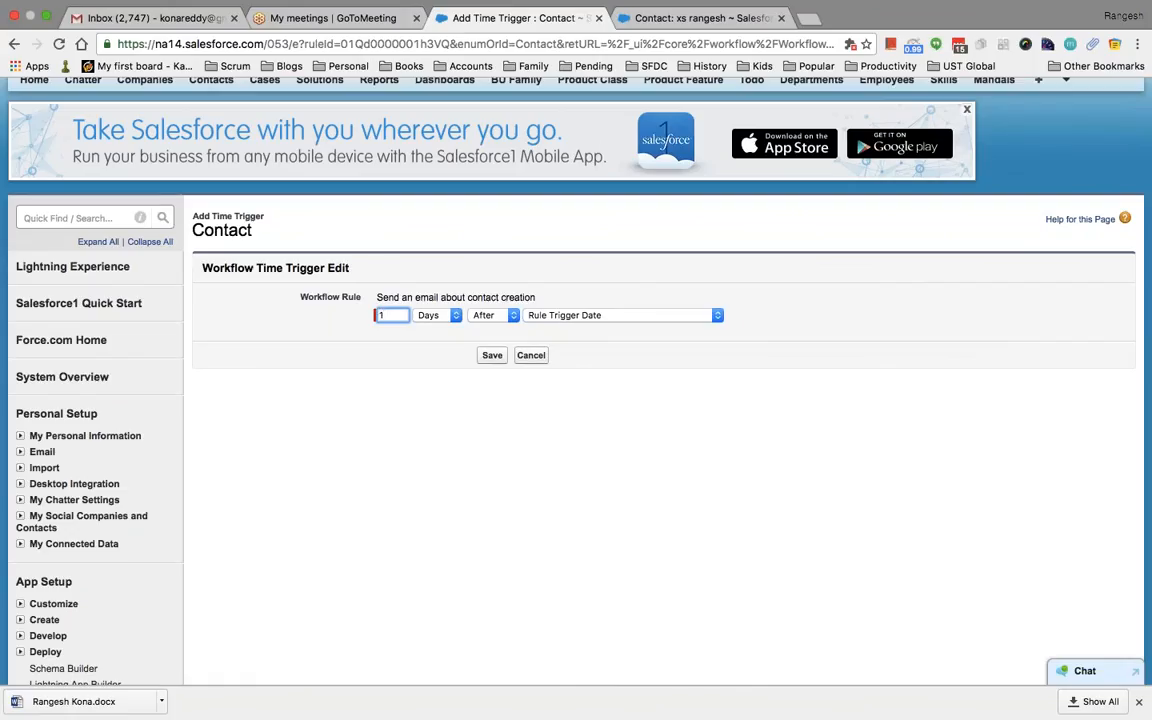
pyautogui.write('1')
pyautogui.click(493, 356)
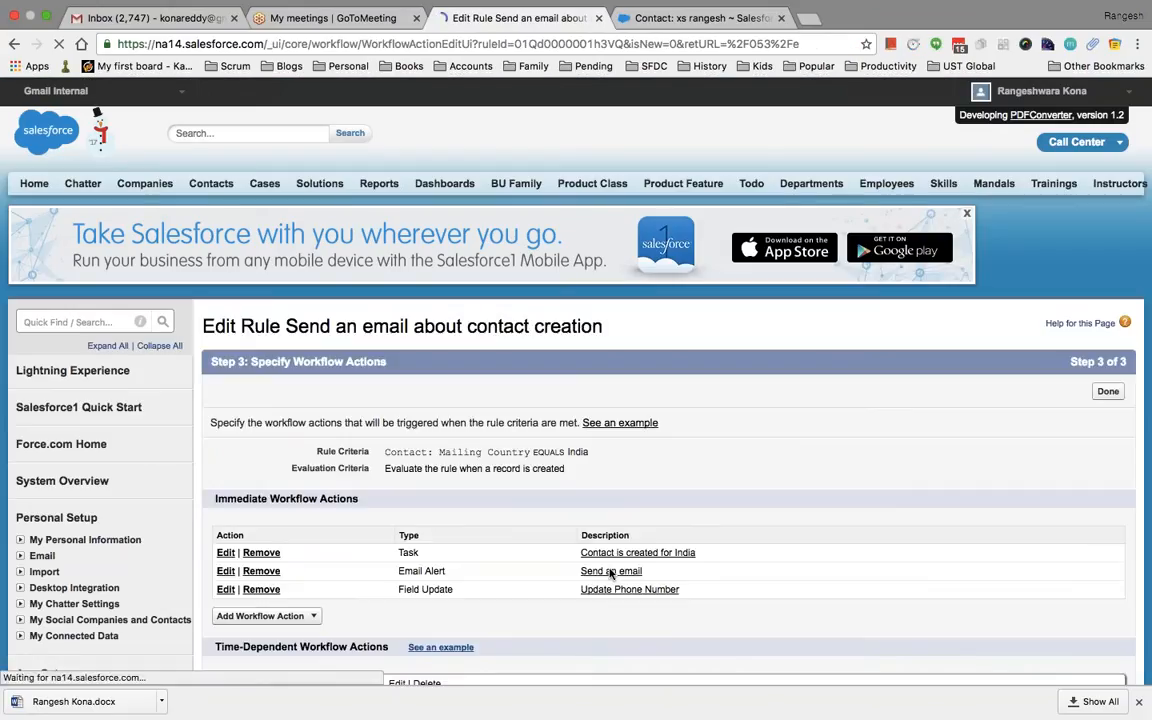
pyautogui.scroll(-3, 610, 573)
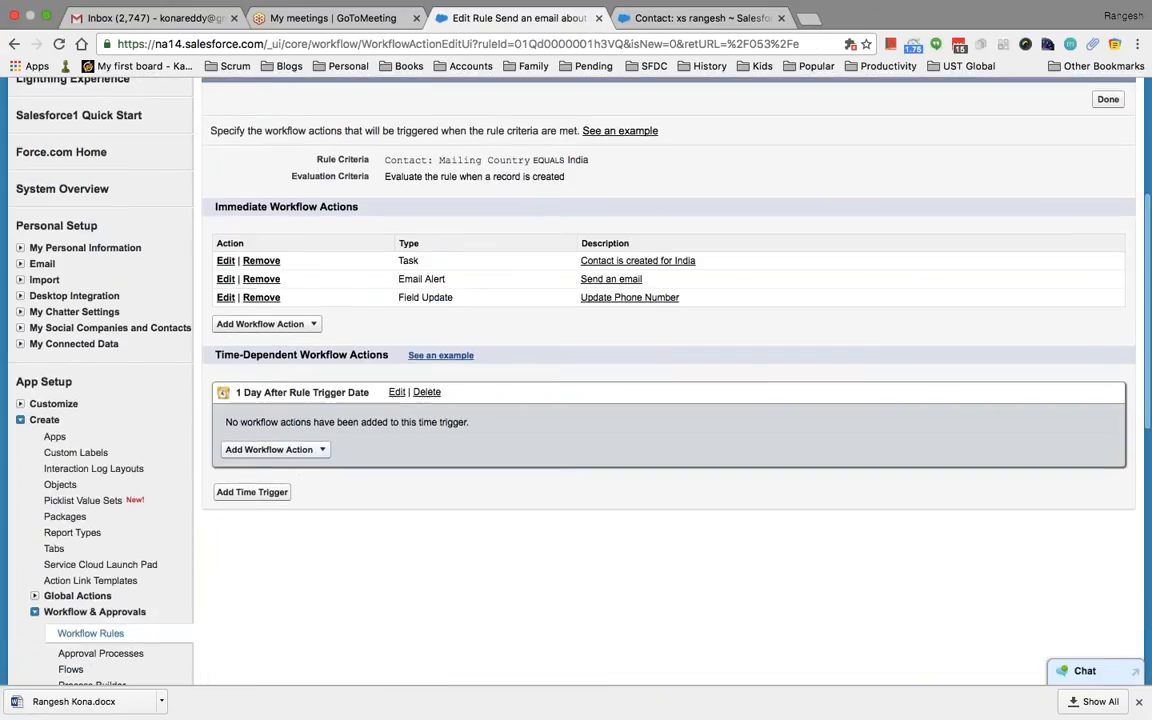
pyautogui.click(275, 449)
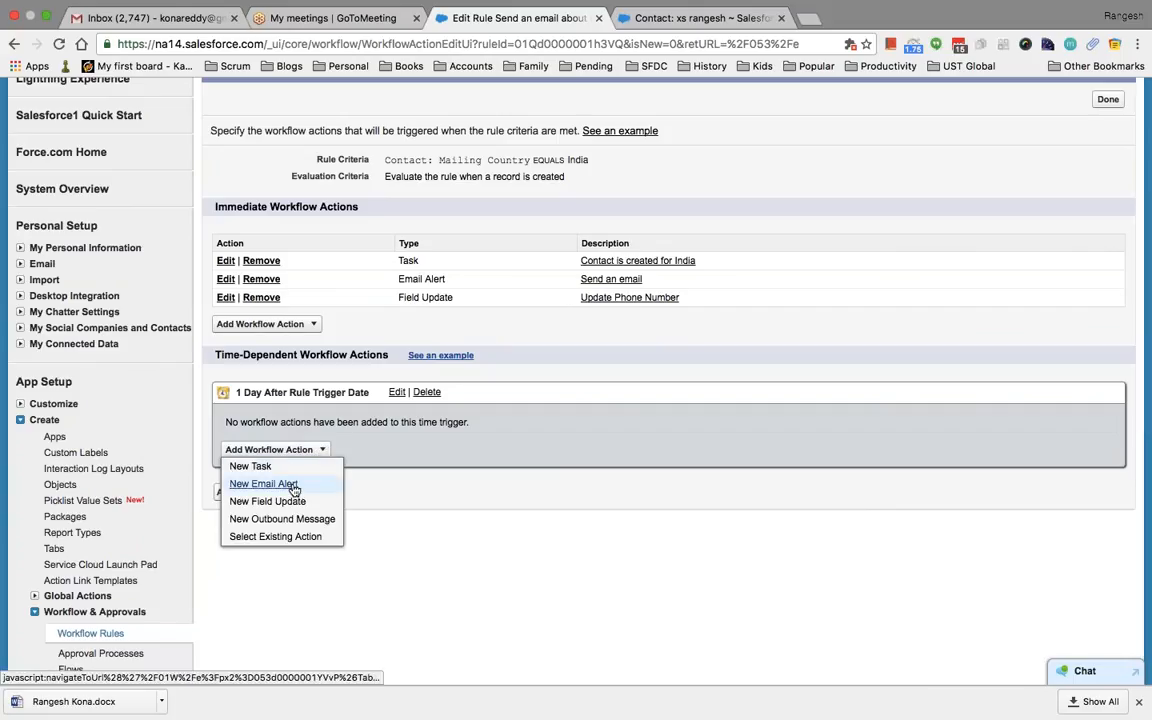
pyautogui.click(292, 485)
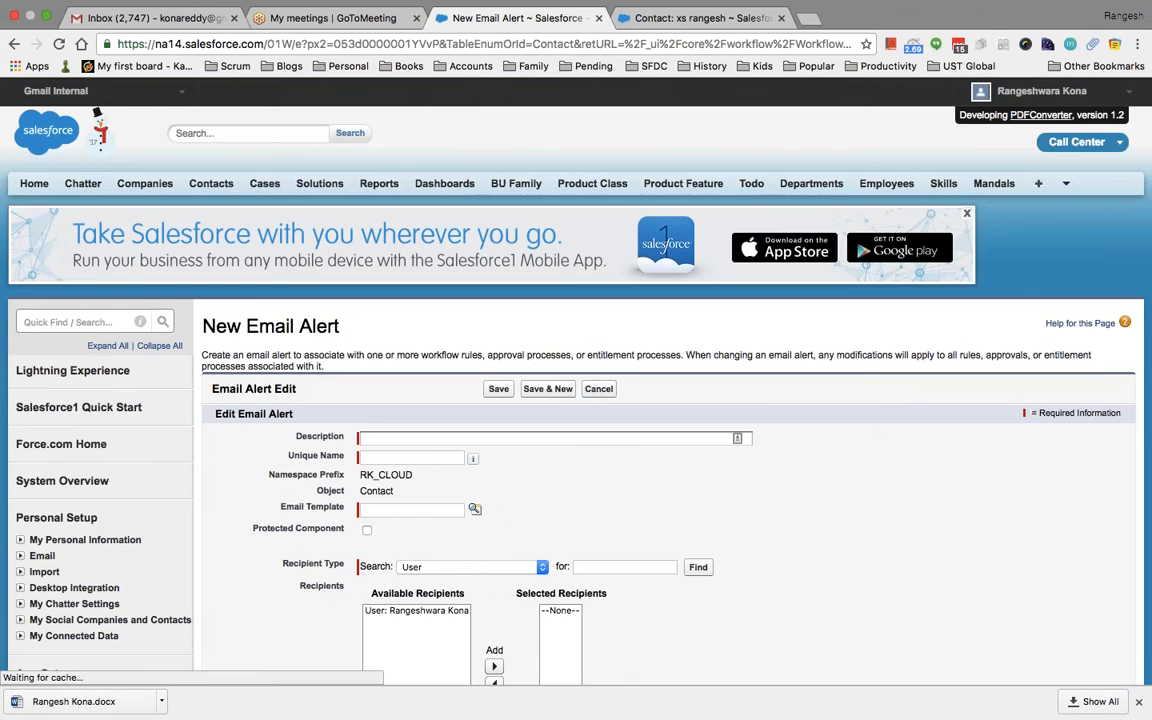
pyautogui.click(598, 390)
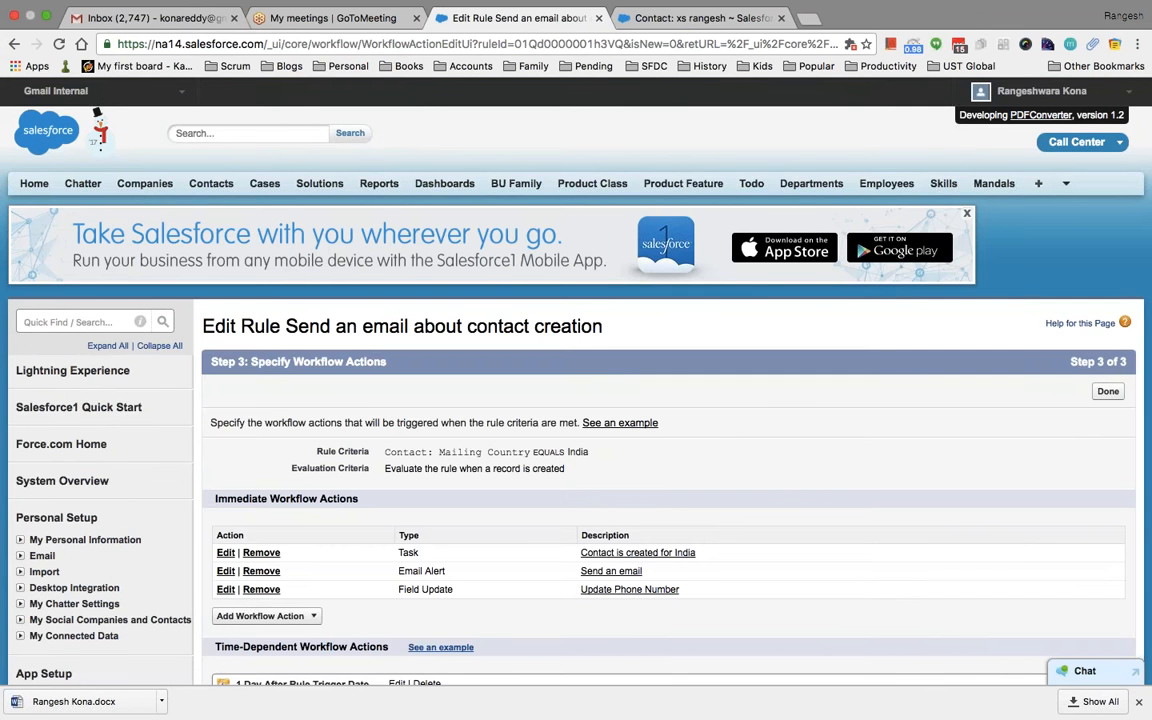
pyautogui.scroll(-5, 760, 482)
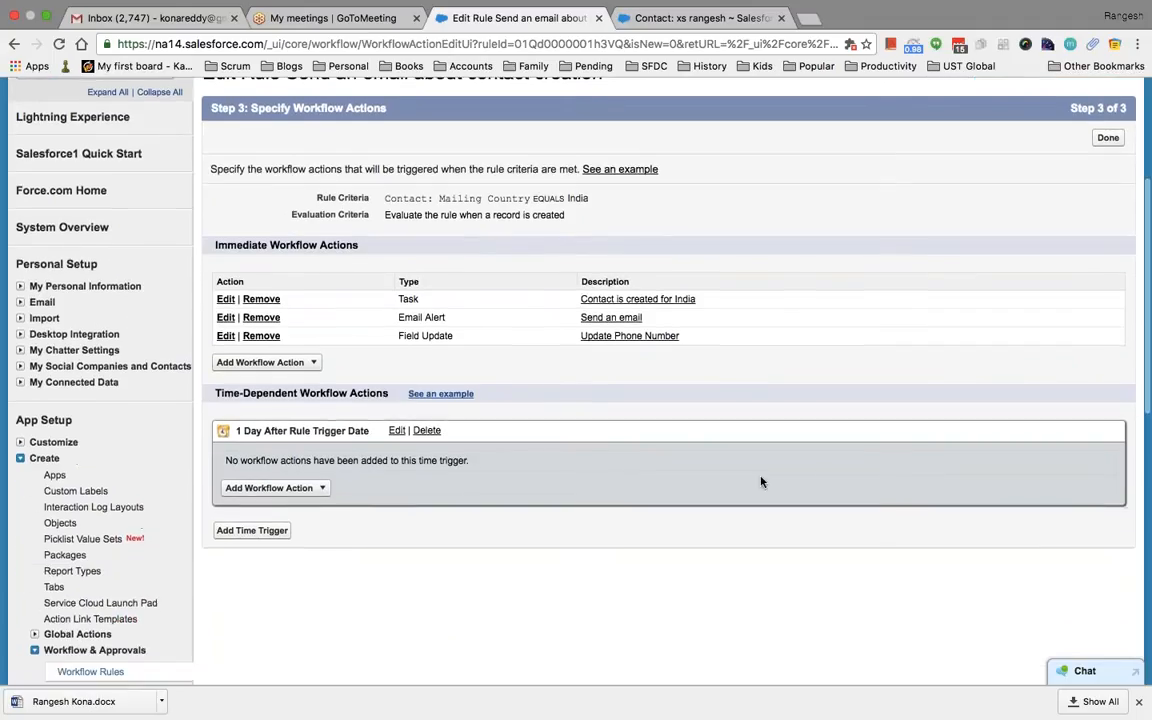
pyautogui.scroll(1, 453, 563)
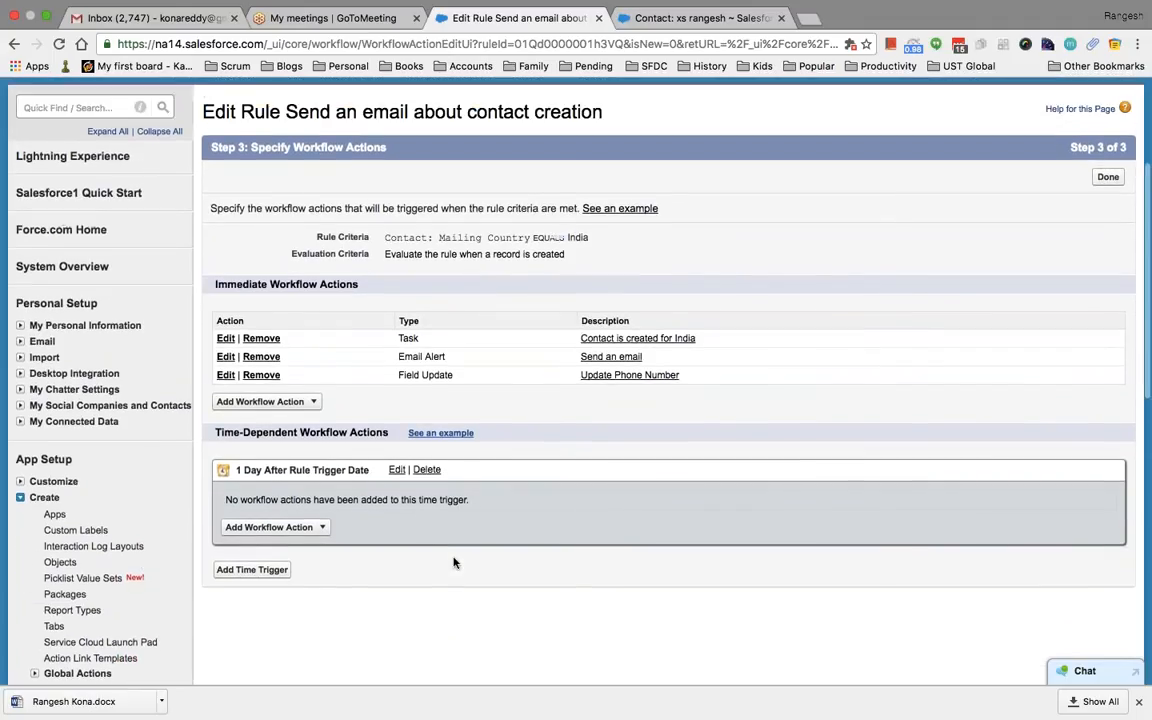
pyautogui.scroll(2, 470, 568)
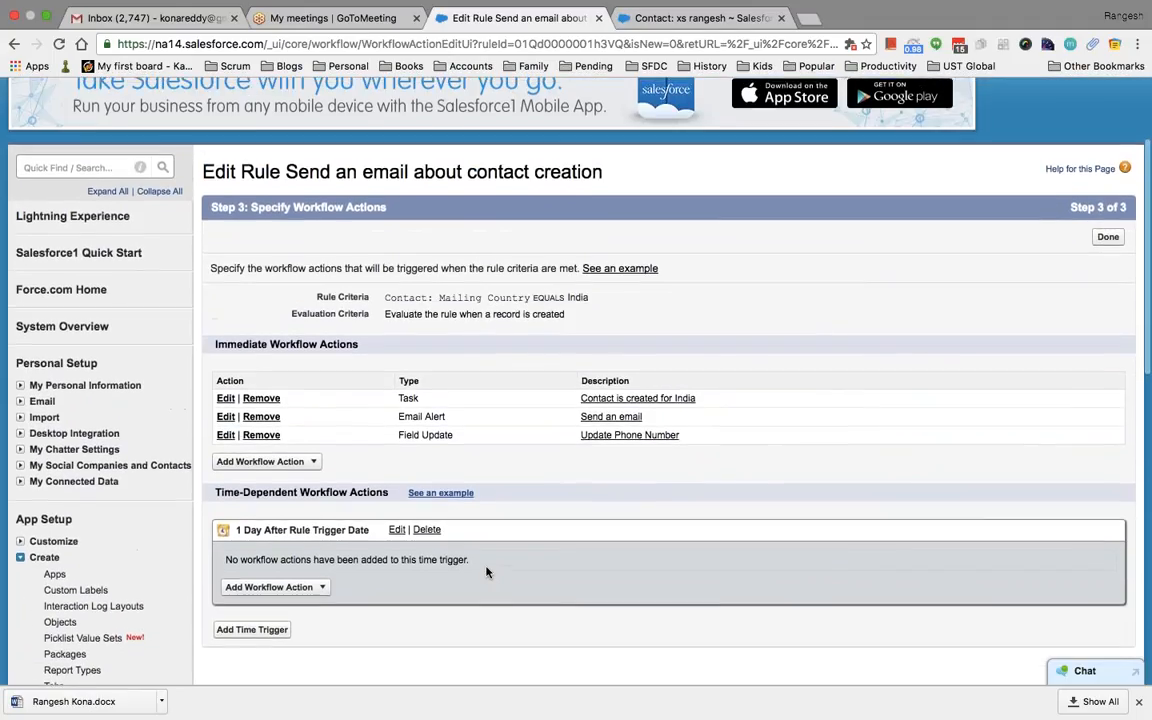
pyautogui.scroll(-4, 572, 553)
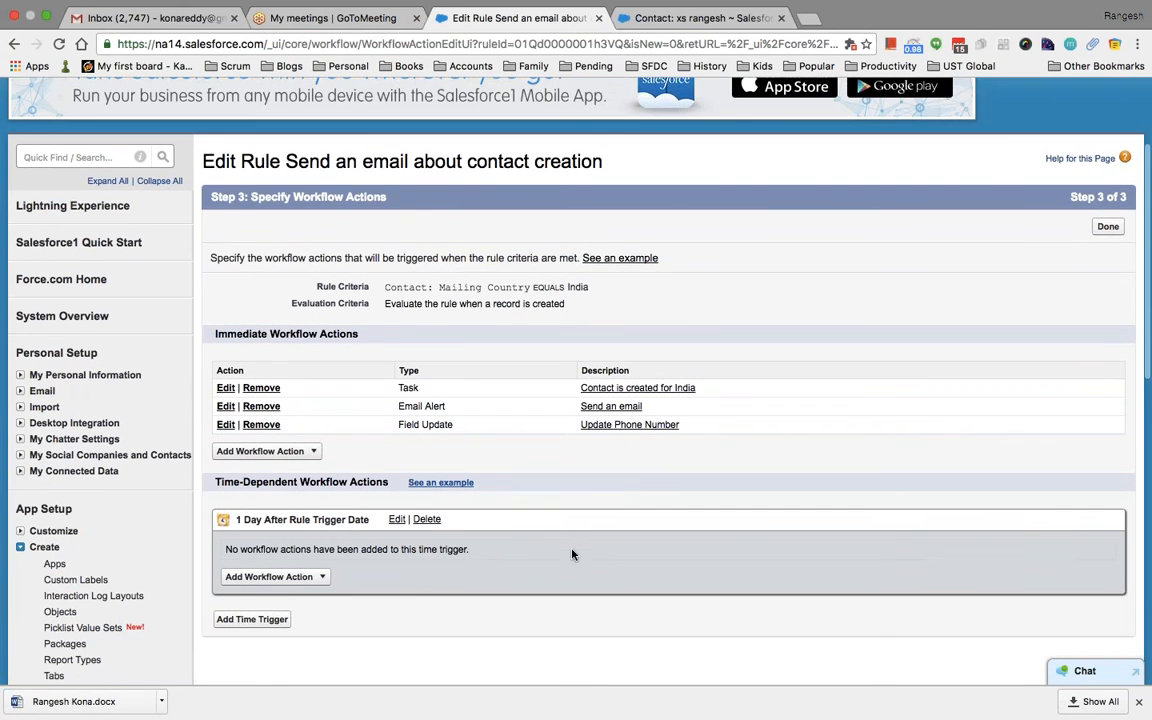
pyautogui.scroll(3, 572, 553)
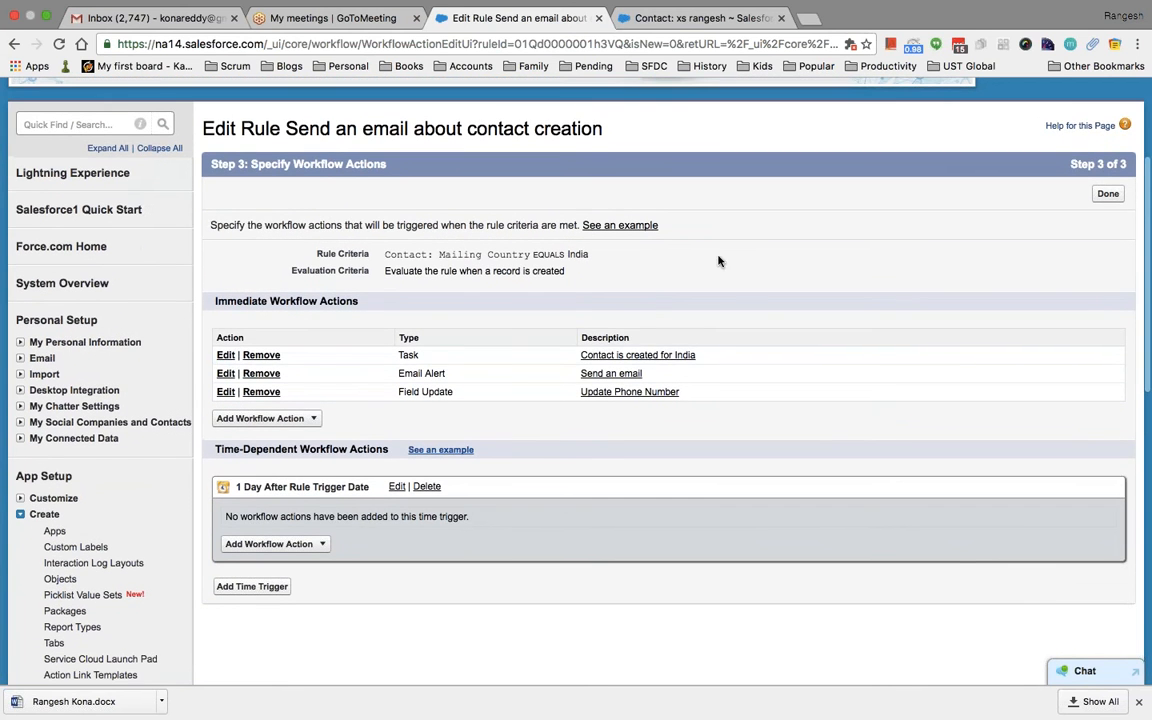
pyautogui.scroll(3, 718, 260)
pyautogui.scroll(-4, 770, 320)
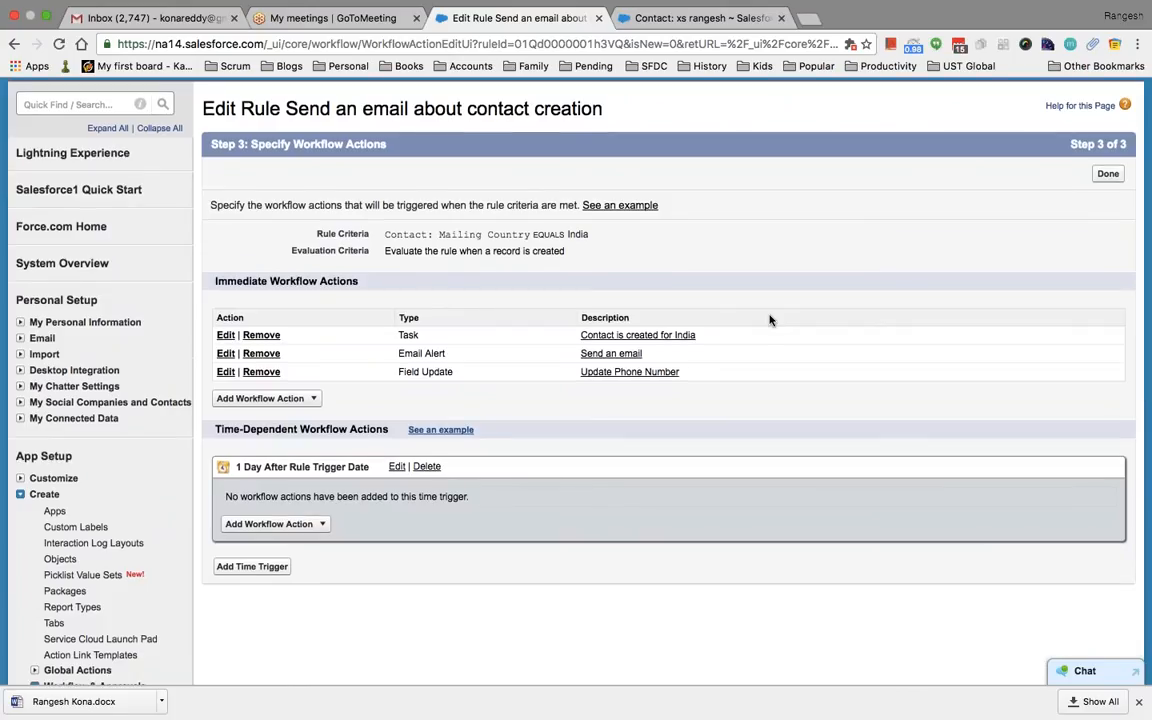
pyautogui.scroll(-5, 770, 320)
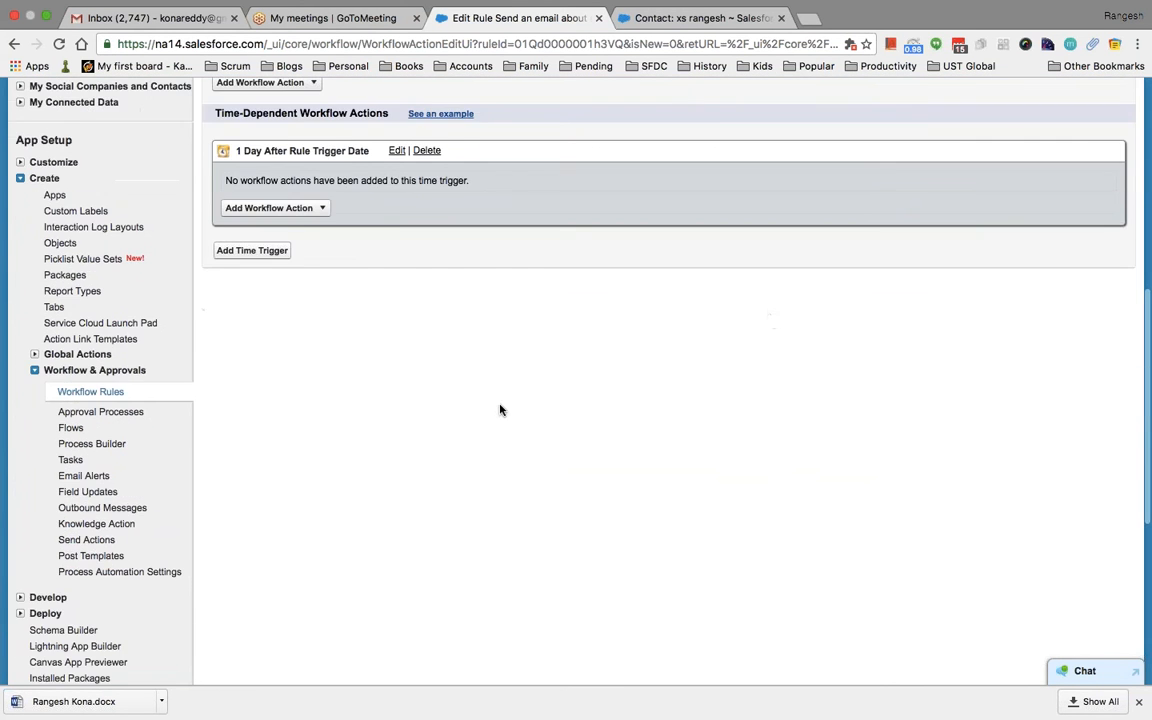
pyautogui.scroll(7, 473, 419)
pyautogui.scroll(-8, 473, 419)
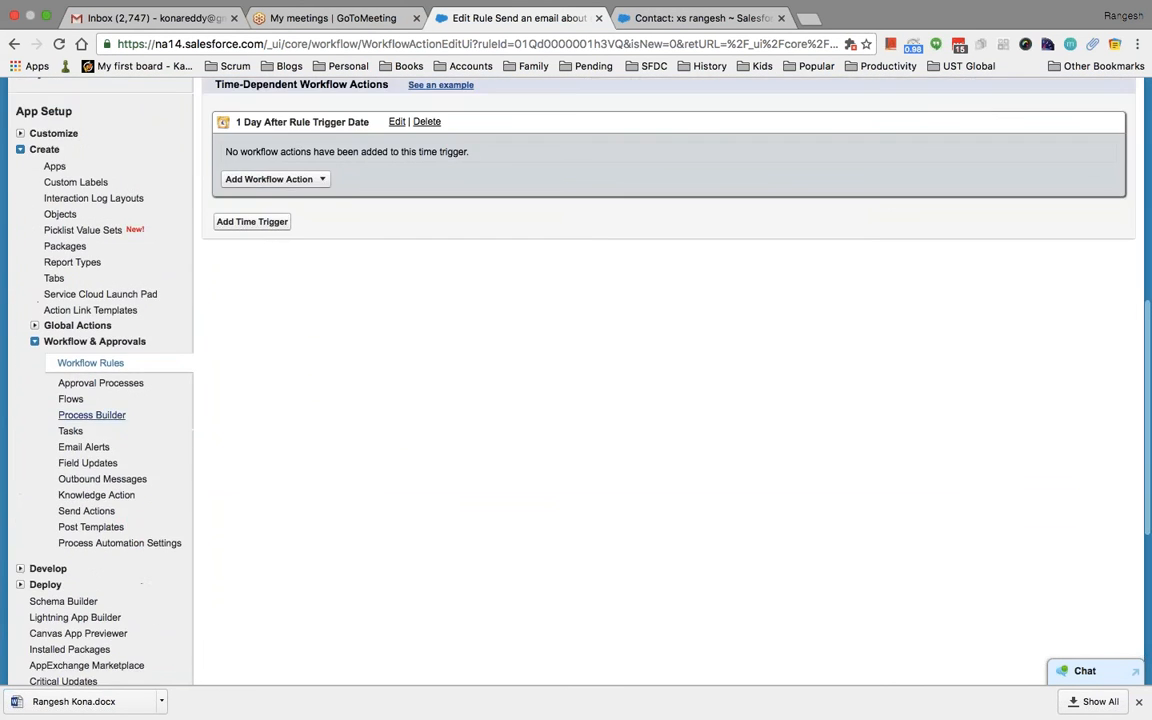
# In Process Builder, start a new process named 'Update Contact'
pyautogui.click(92, 415)
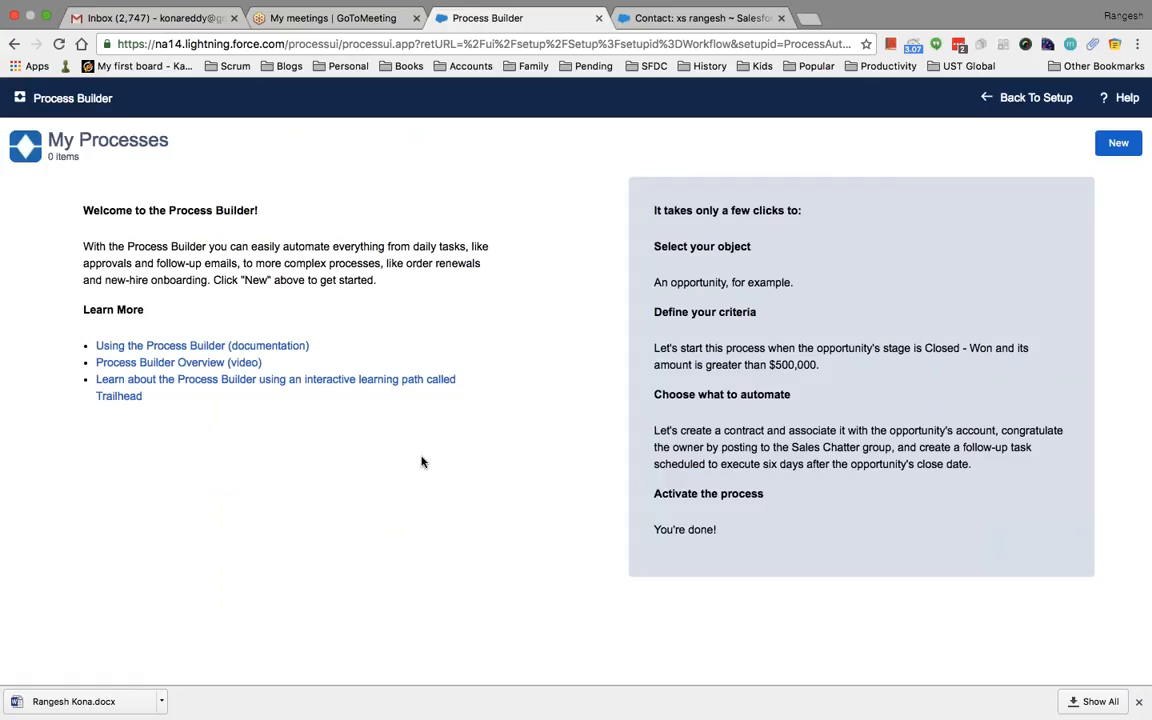
pyautogui.click(1118, 143)
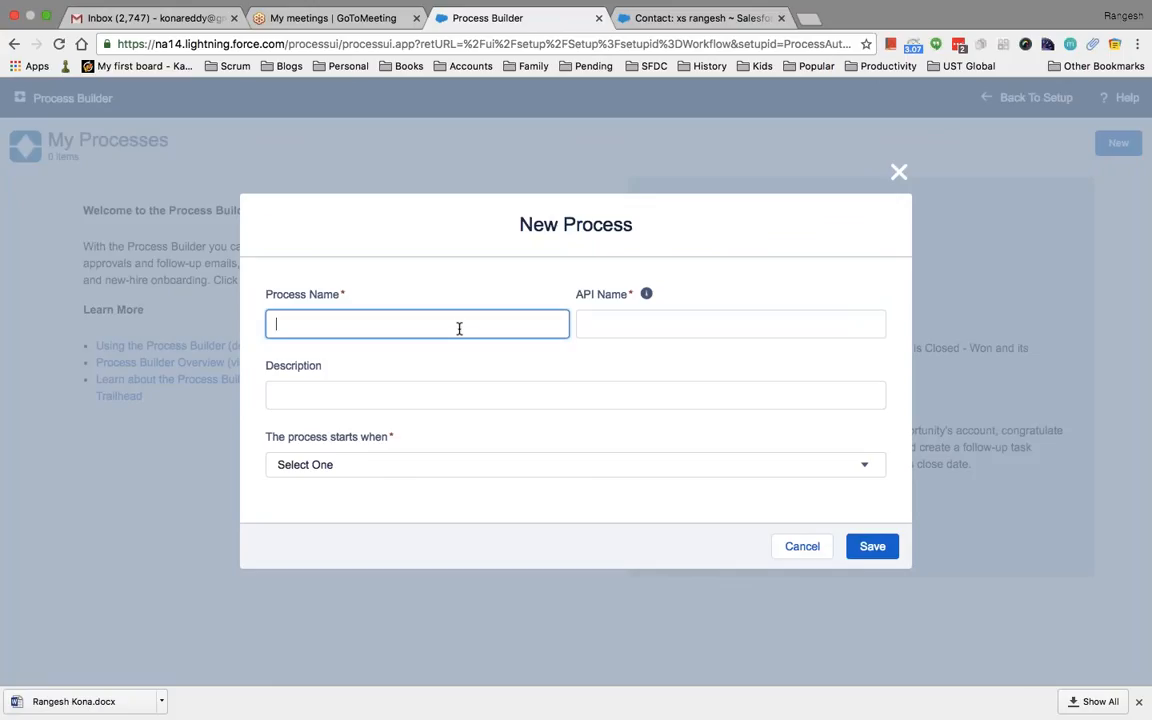
pyautogui.write('Update Conta')
pyautogui.press('Tab')
pyautogui.press('Tab')
pyautogui.press('Tab')
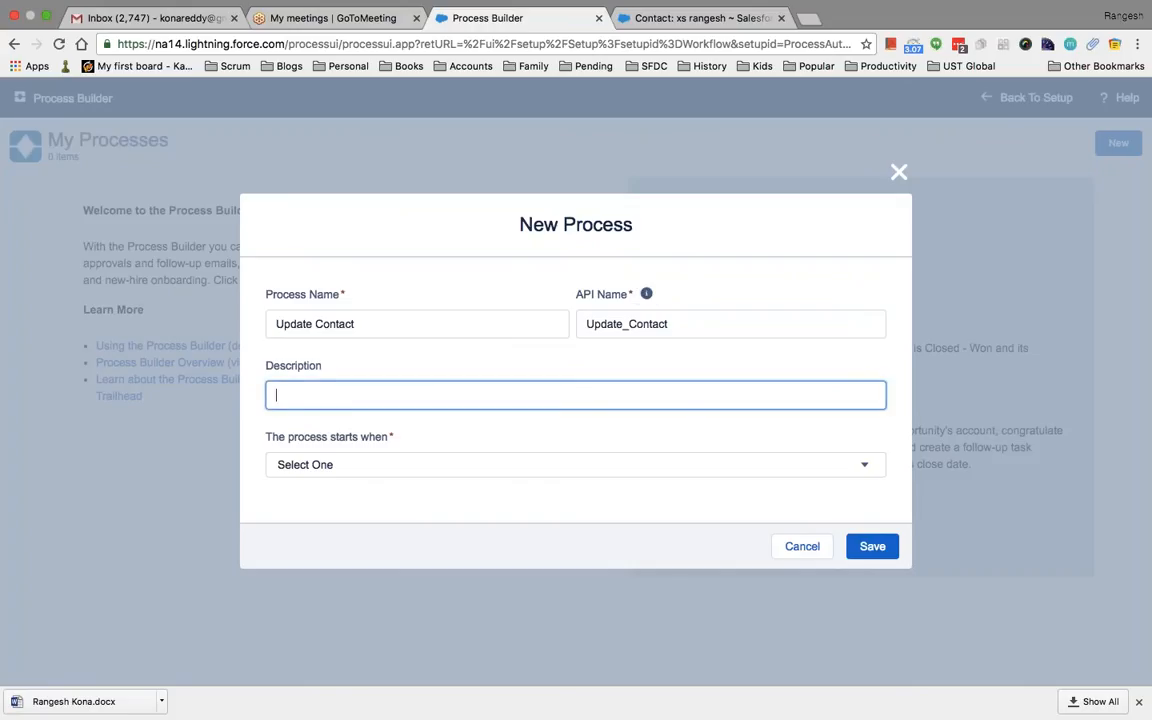
# Make the process start when a record changes, save it, and begin choosing its object
pyautogui.click(520, 472)
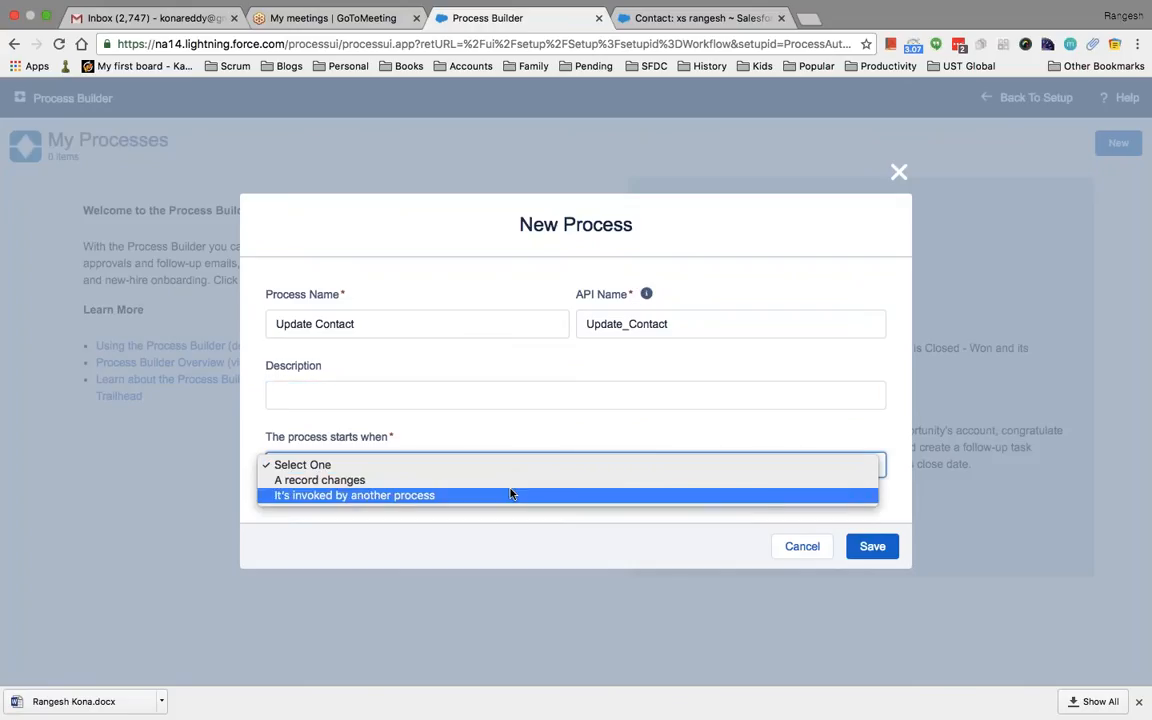
pyautogui.click(513, 481)
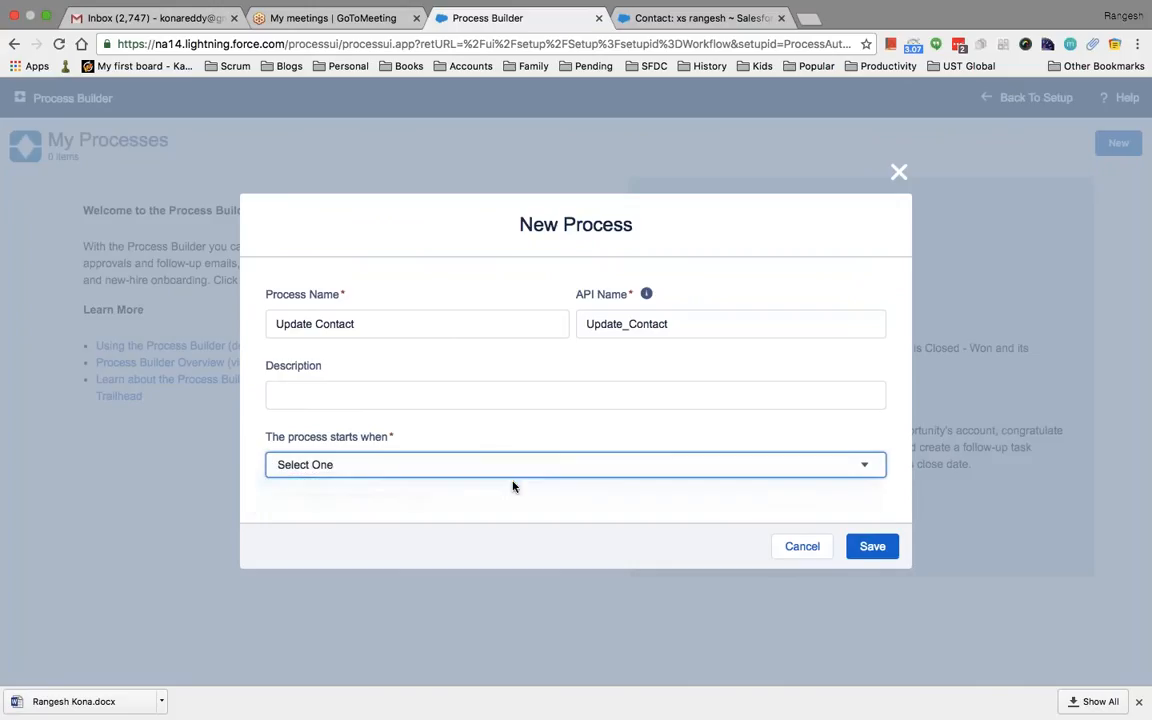
pyautogui.click(658, 516)
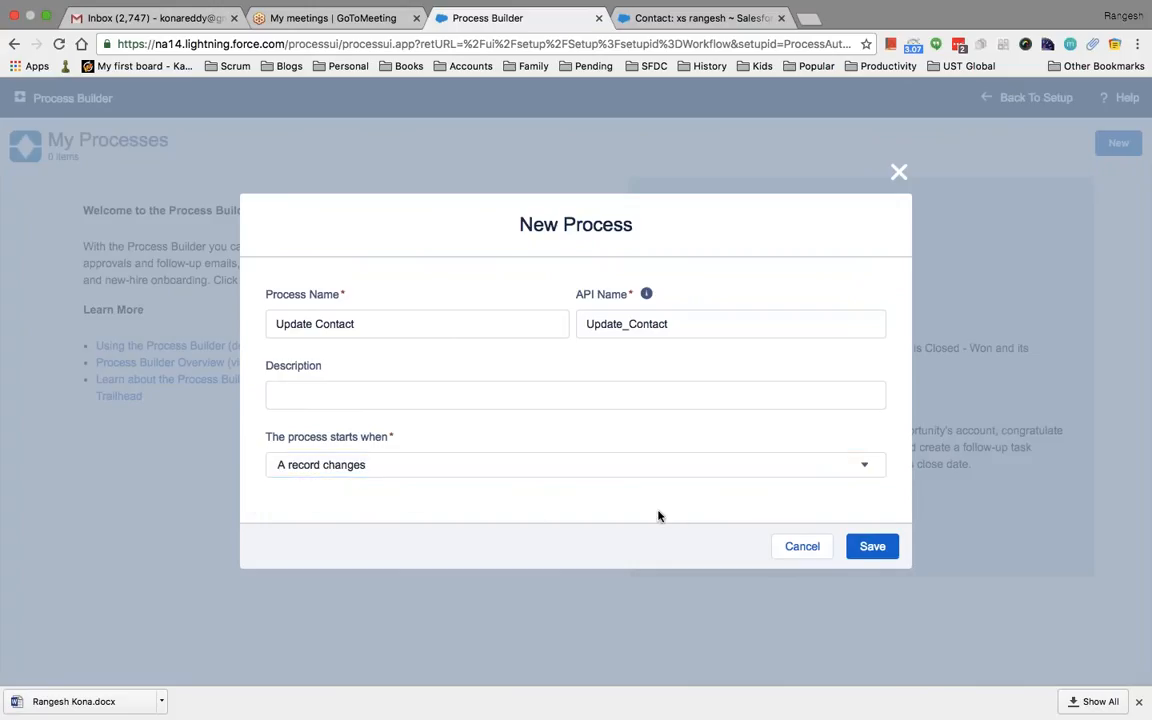
pyautogui.click(884, 547)
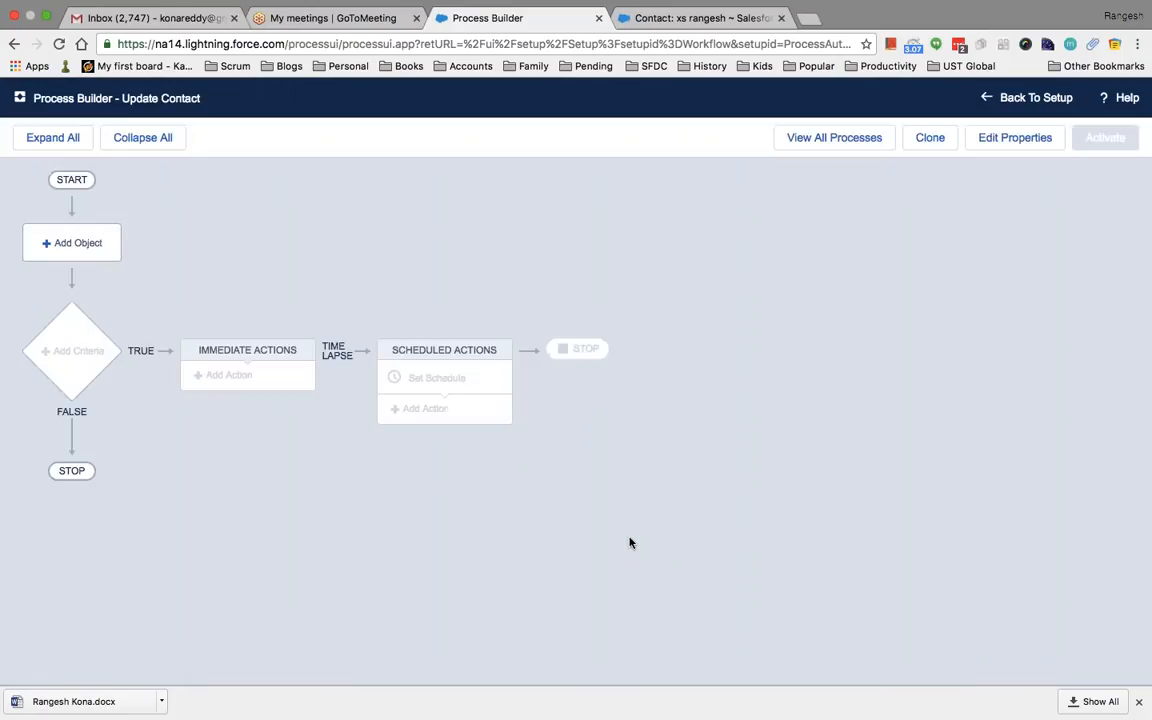
pyautogui.click(75, 243)
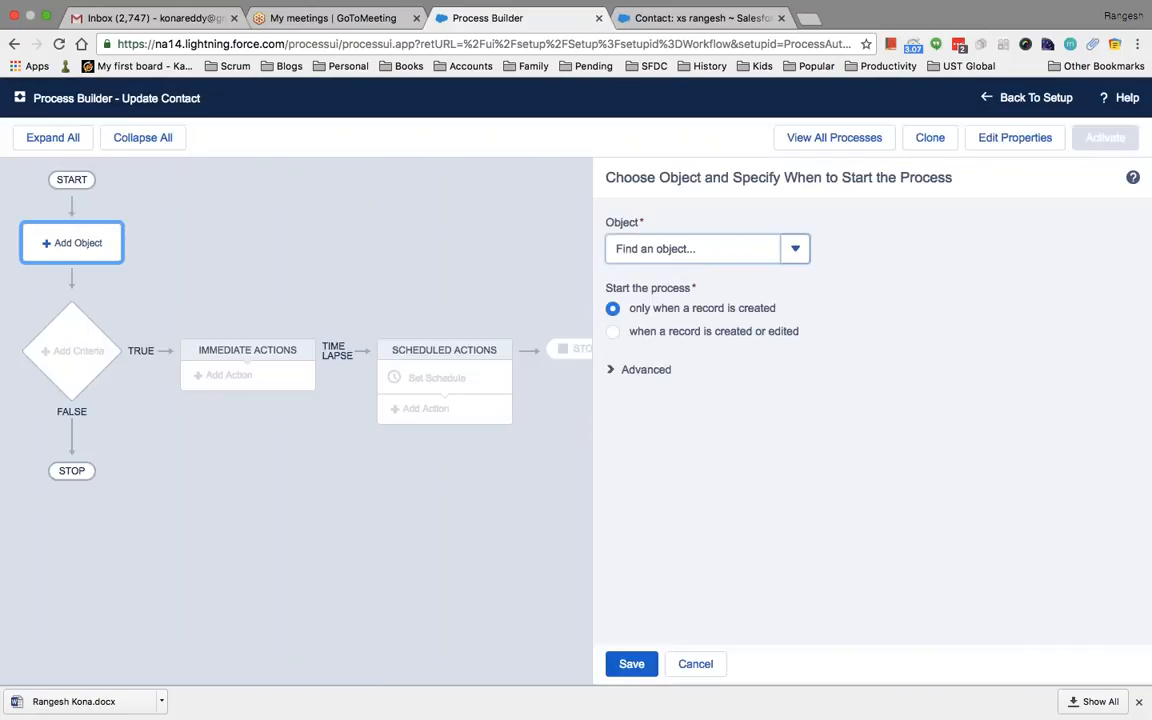
# Set the Update Contact process to run on the Contact object and save the choice
pyautogui.click(796, 249)
pyautogui.click(796, 249)
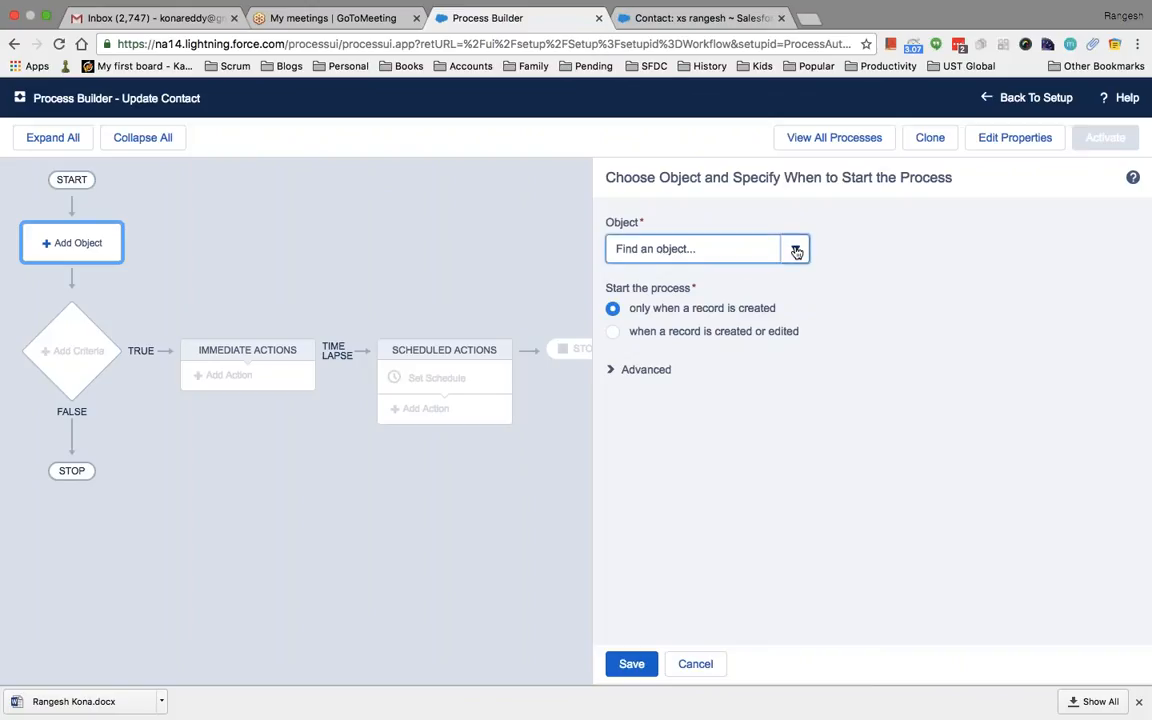
pyautogui.click(715, 250)
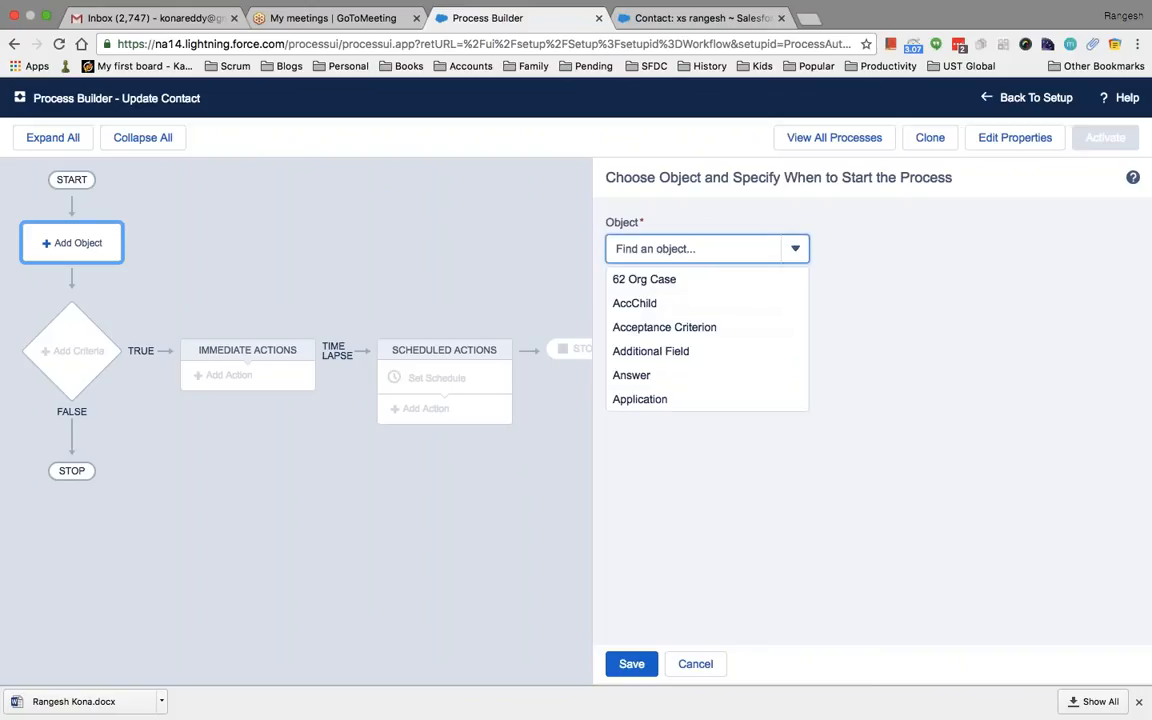
pyautogui.write('con')
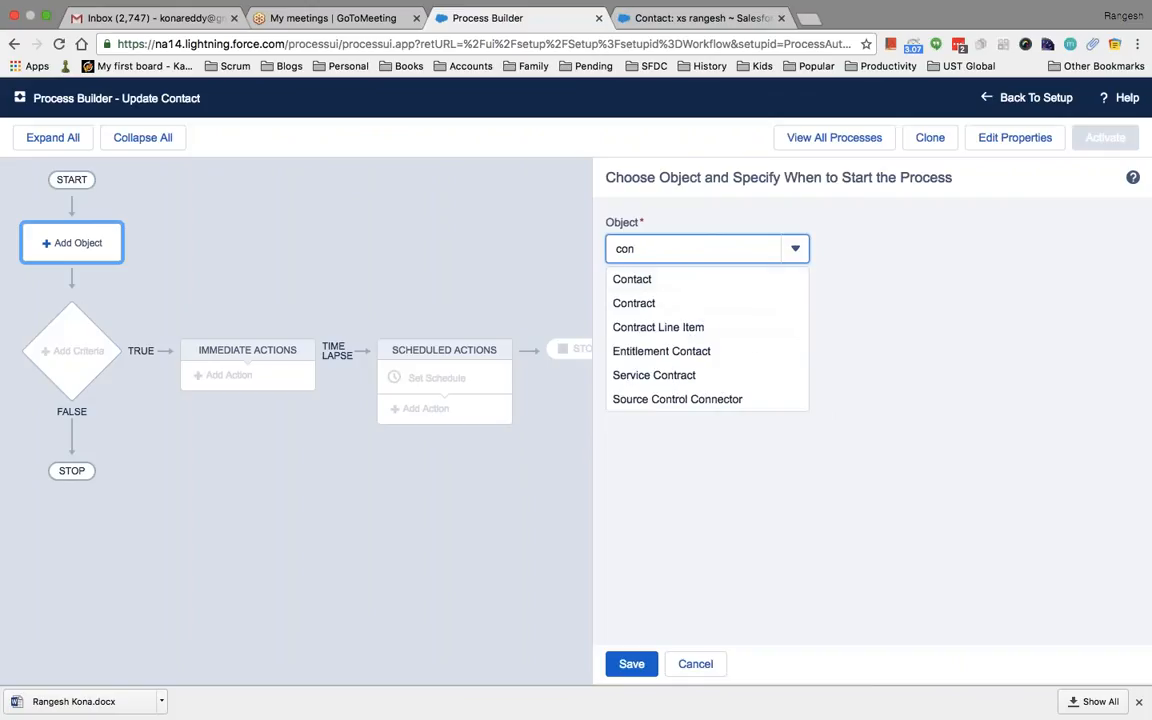
pyautogui.click(687, 287)
pyautogui.click(631, 664)
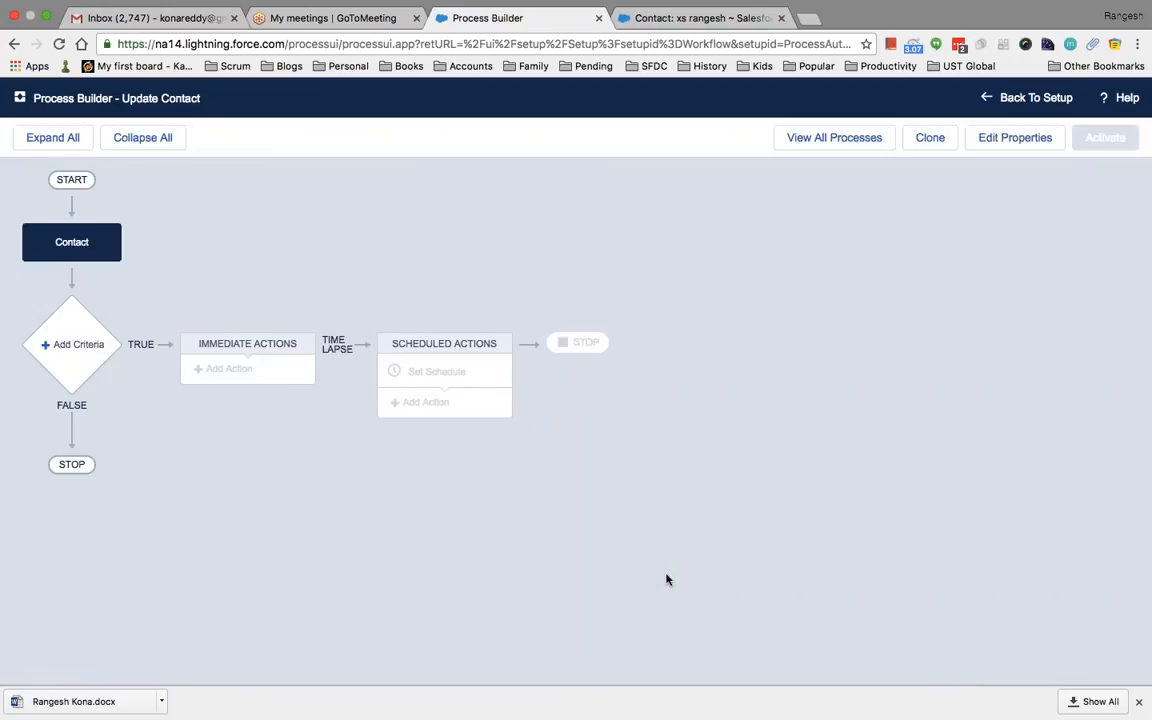
pyautogui.click(72, 352)
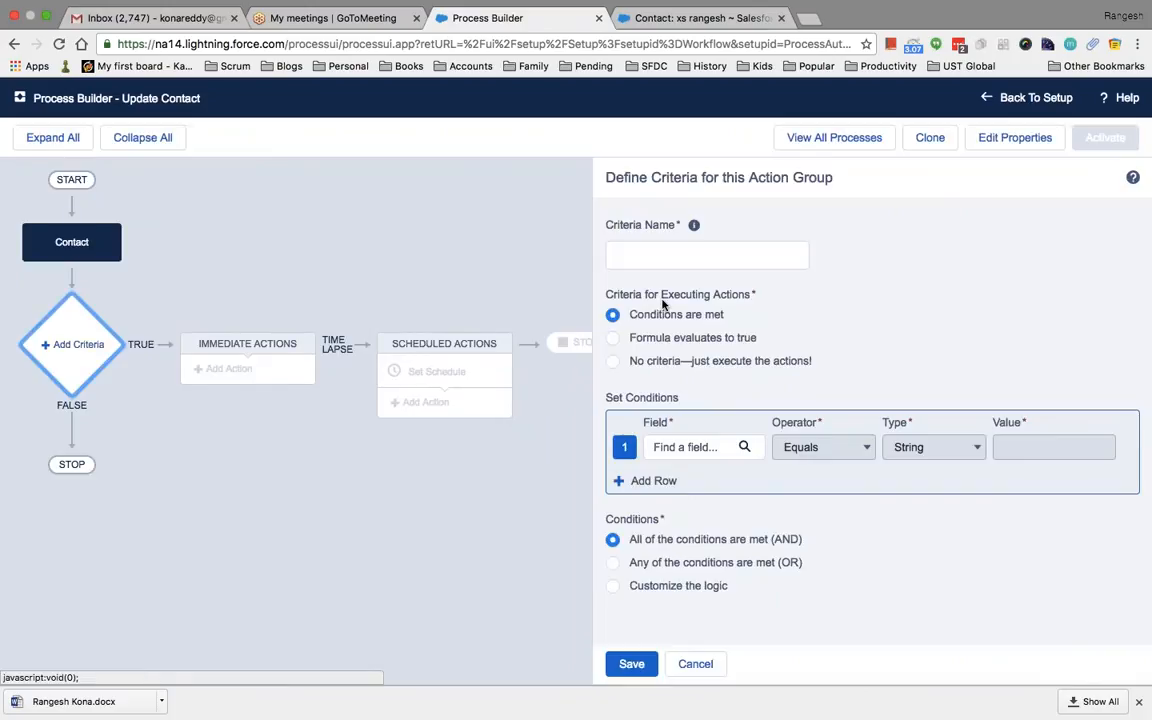
# Name the criteria 'When Country India' and choose Mailing Country as the condition field
pyautogui.click(670, 252)
pyautogui.write('When')
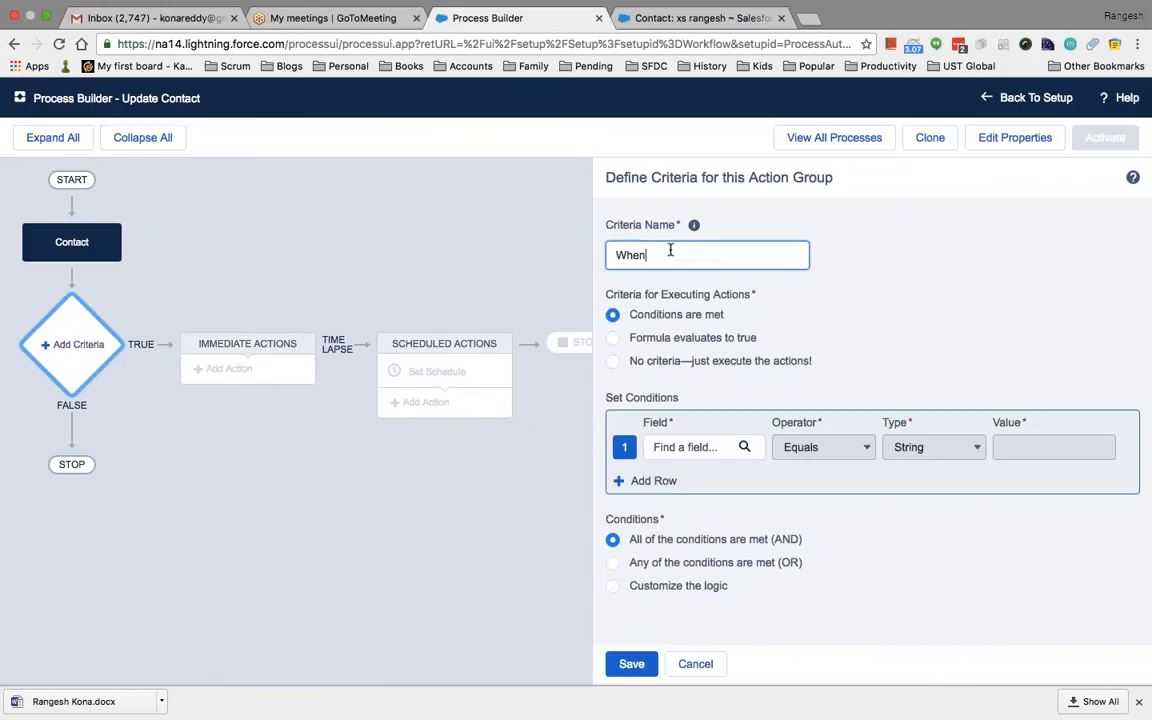
pyautogui.write(' Country India')
pyautogui.click(714, 450)
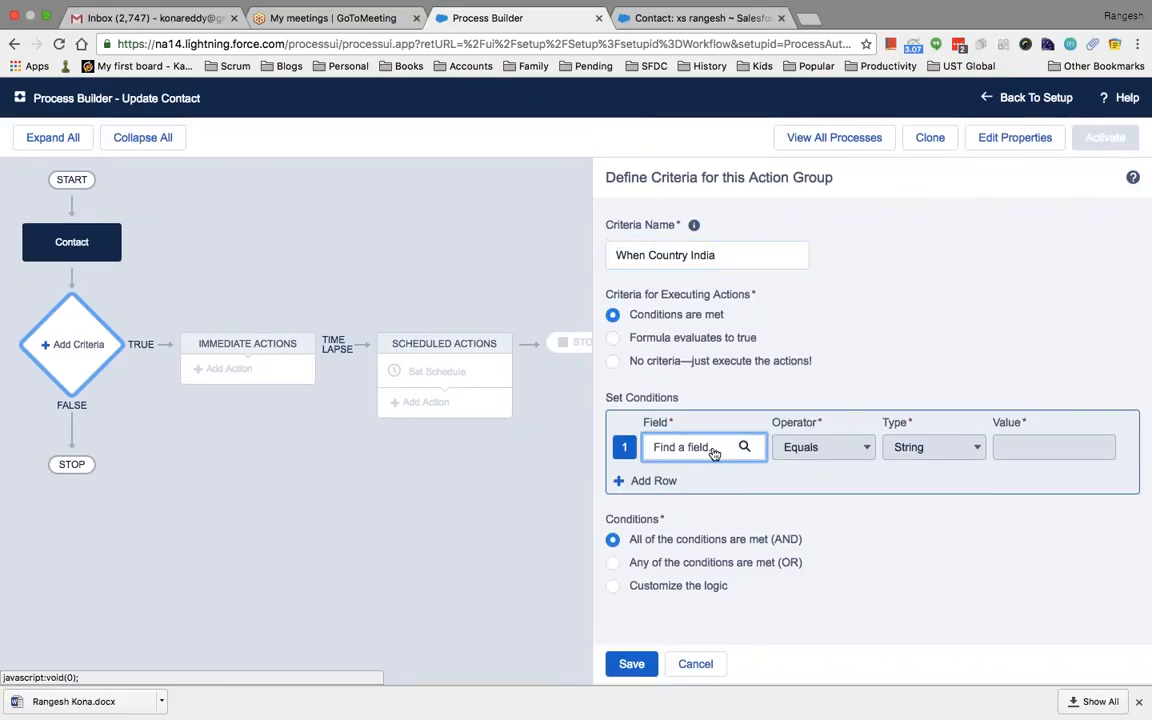
pyautogui.click(714, 450)
pyautogui.click(551, 318)
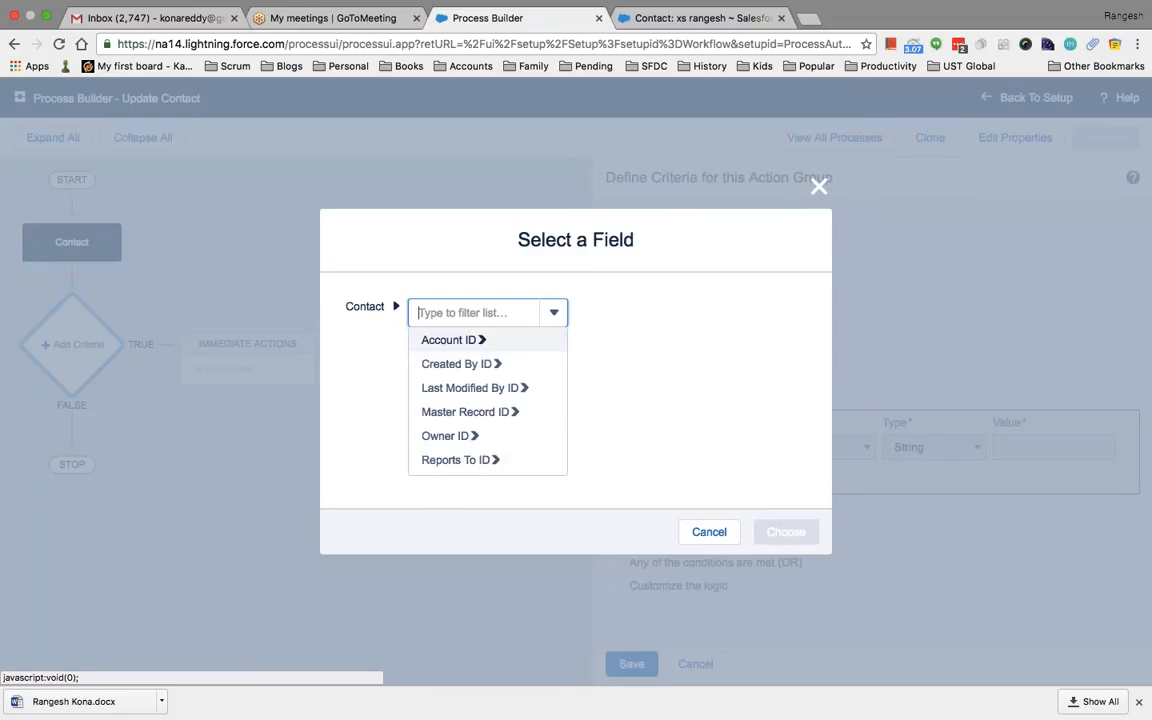
pyautogui.write('country')
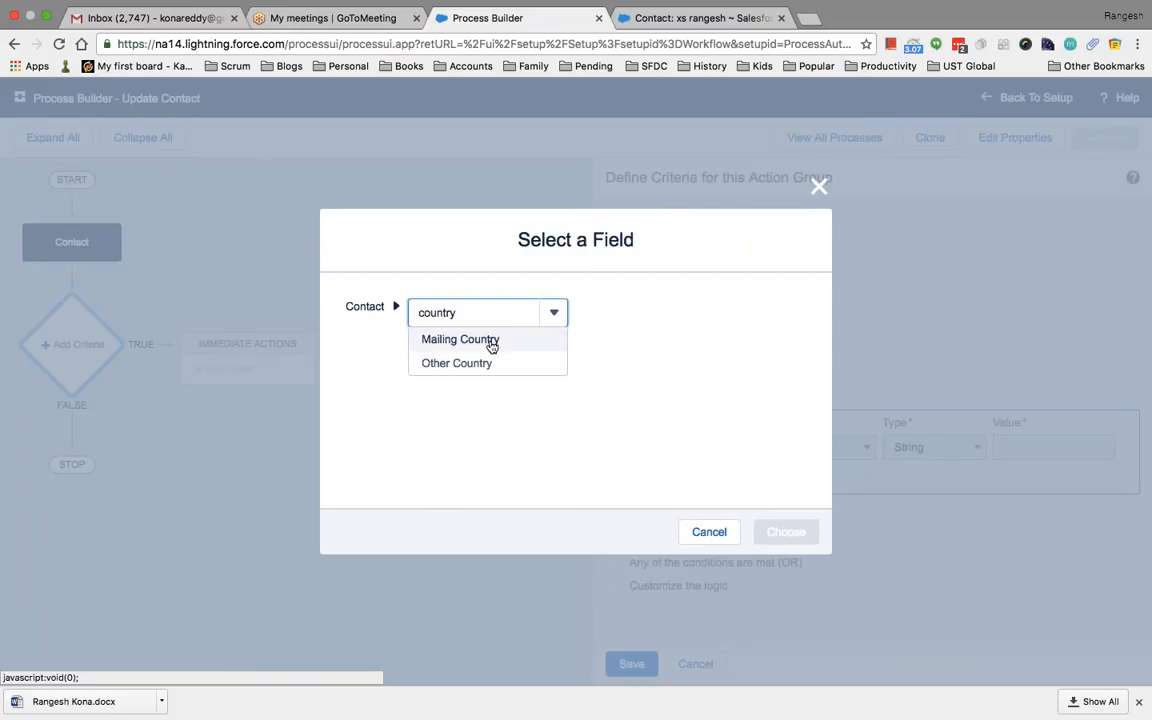
pyautogui.click(491, 342)
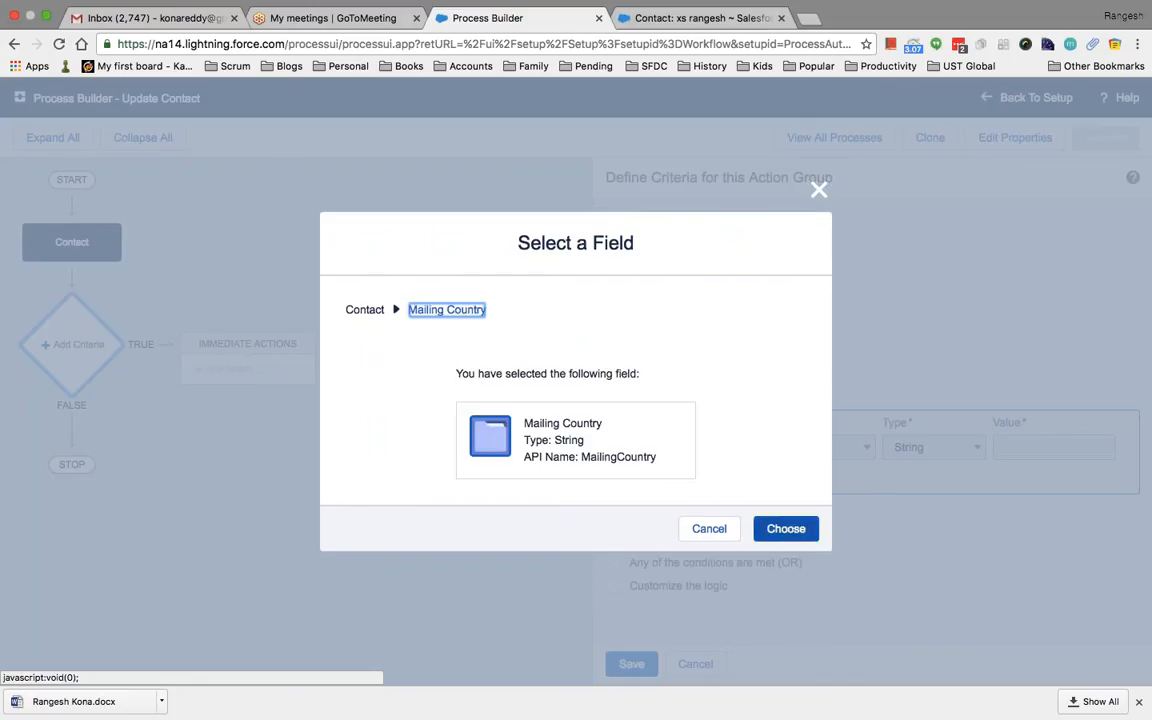
pyautogui.click(776, 531)
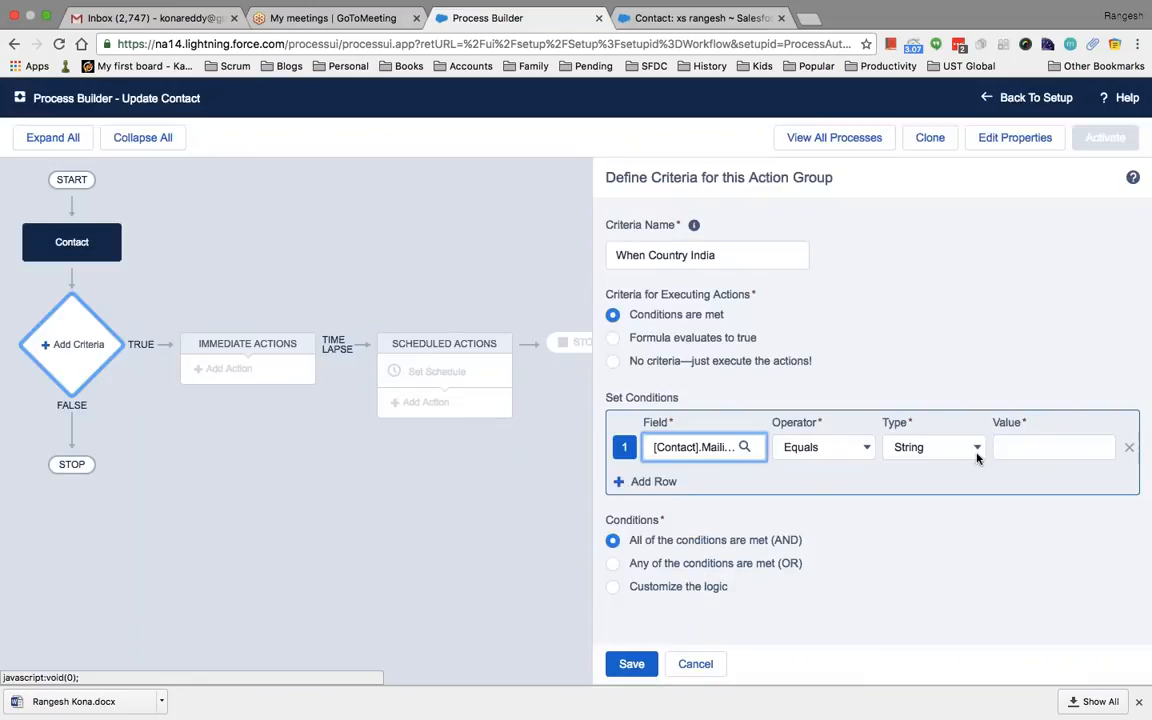
# Compare Mailing Country against the value India and save the criteria
pyautogui.click(1040, 447)
pyautogui.write('India')
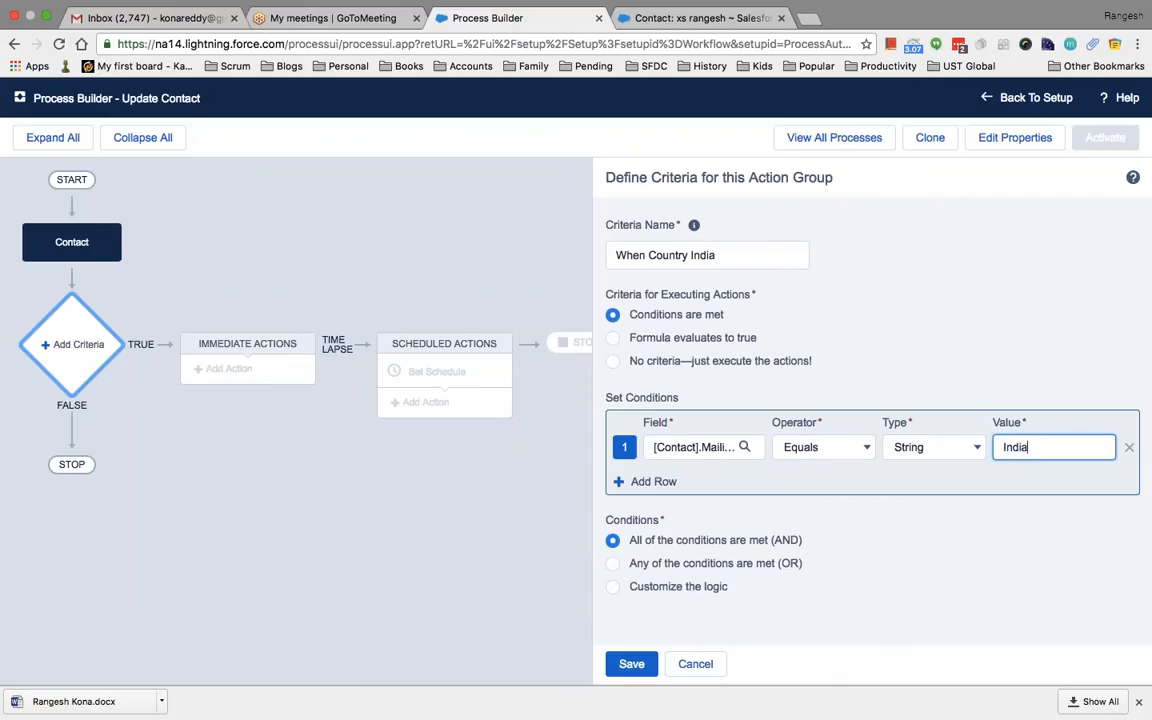
pyautogui.click(625, 665)
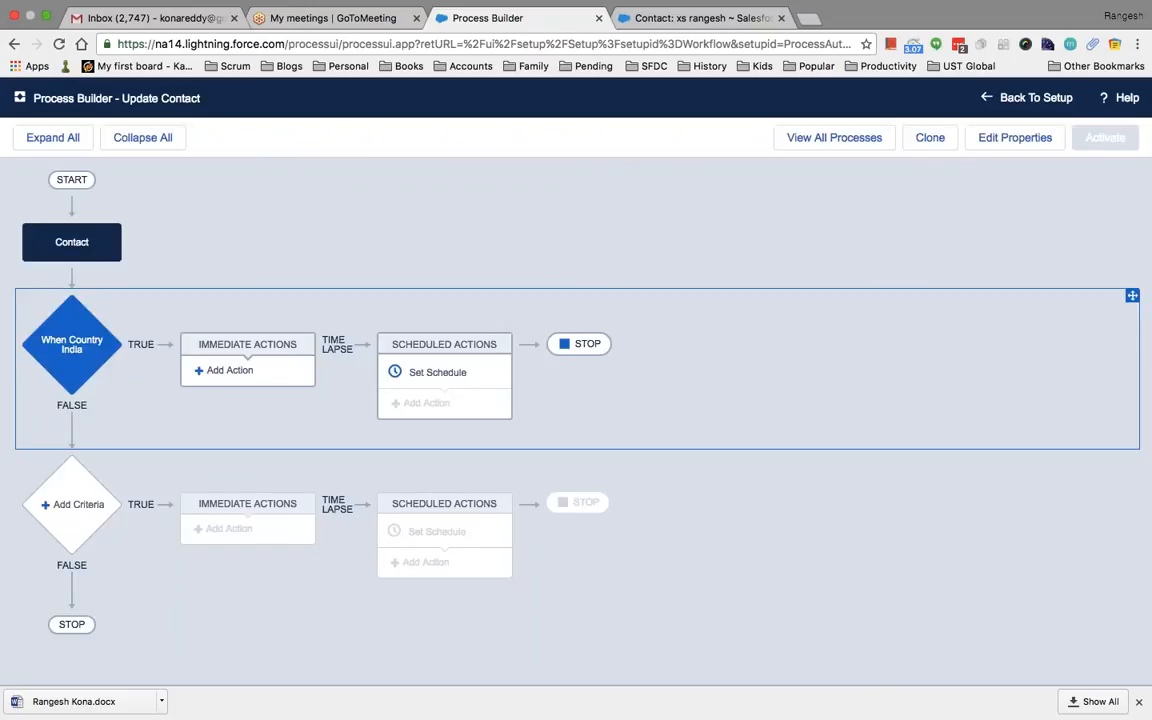
pyautogui.click(232, 370)
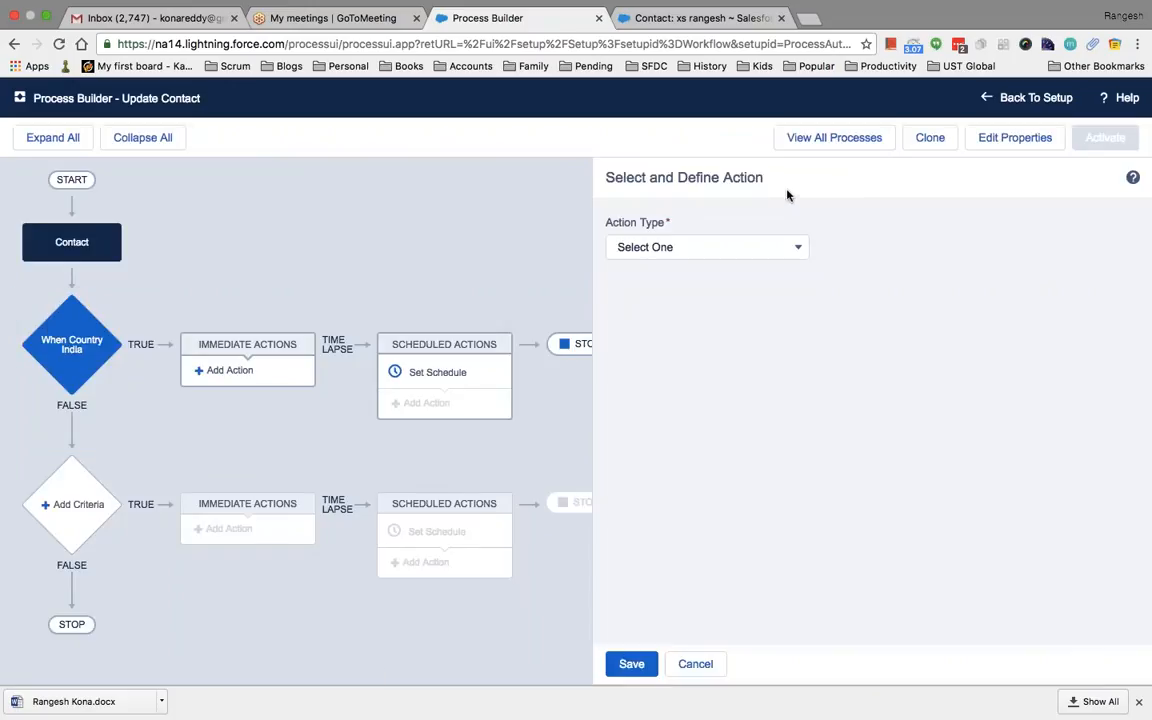
# Make the new action an Email Alerts action named 'send an email'
pyautogui.click(797, 247)
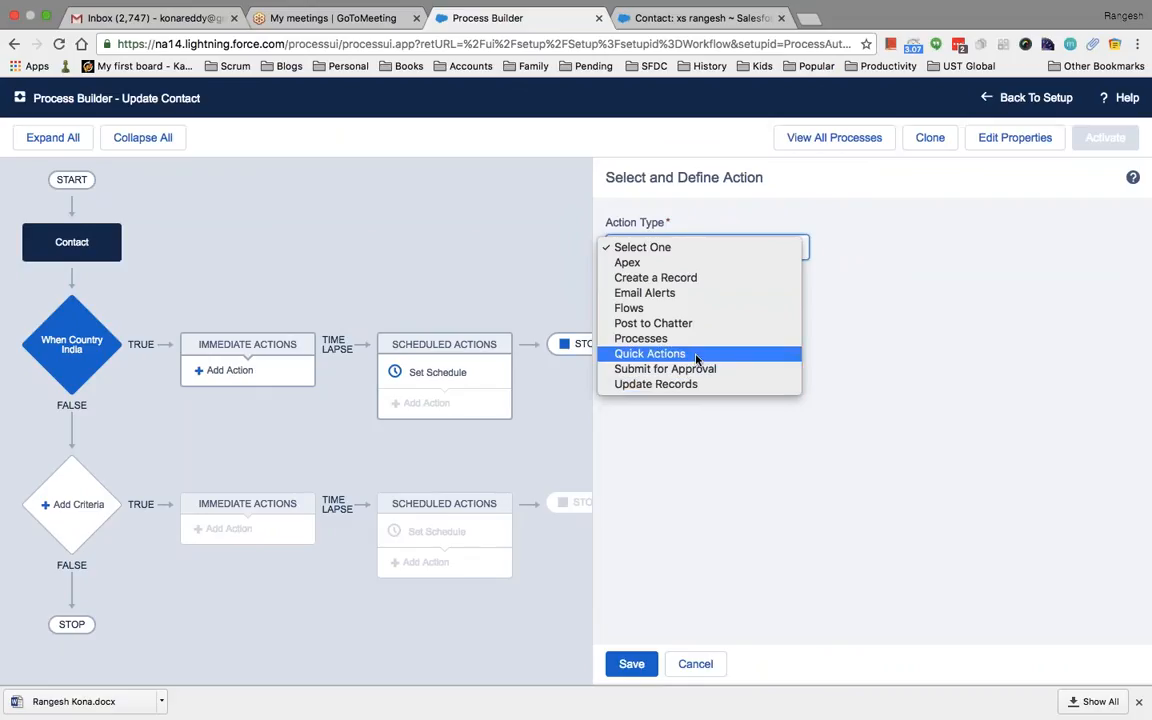
pyautogui.click(676, 293)
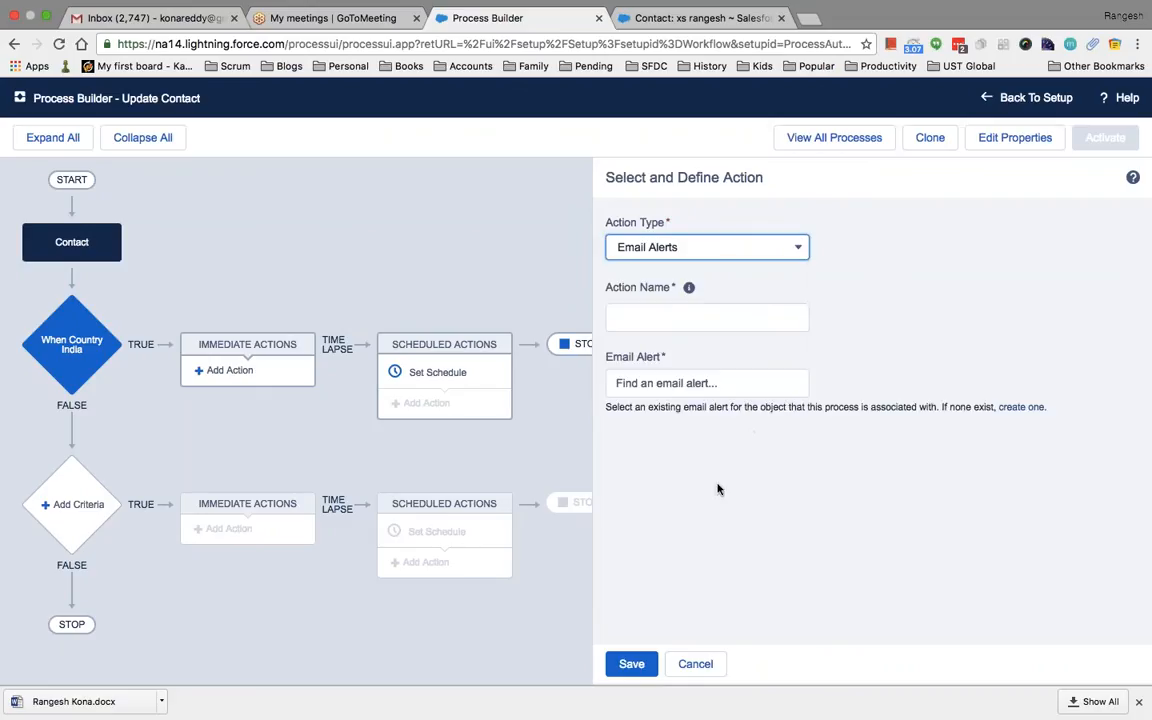
pyautogui.click(725, 320)
pyautogui.write('s')
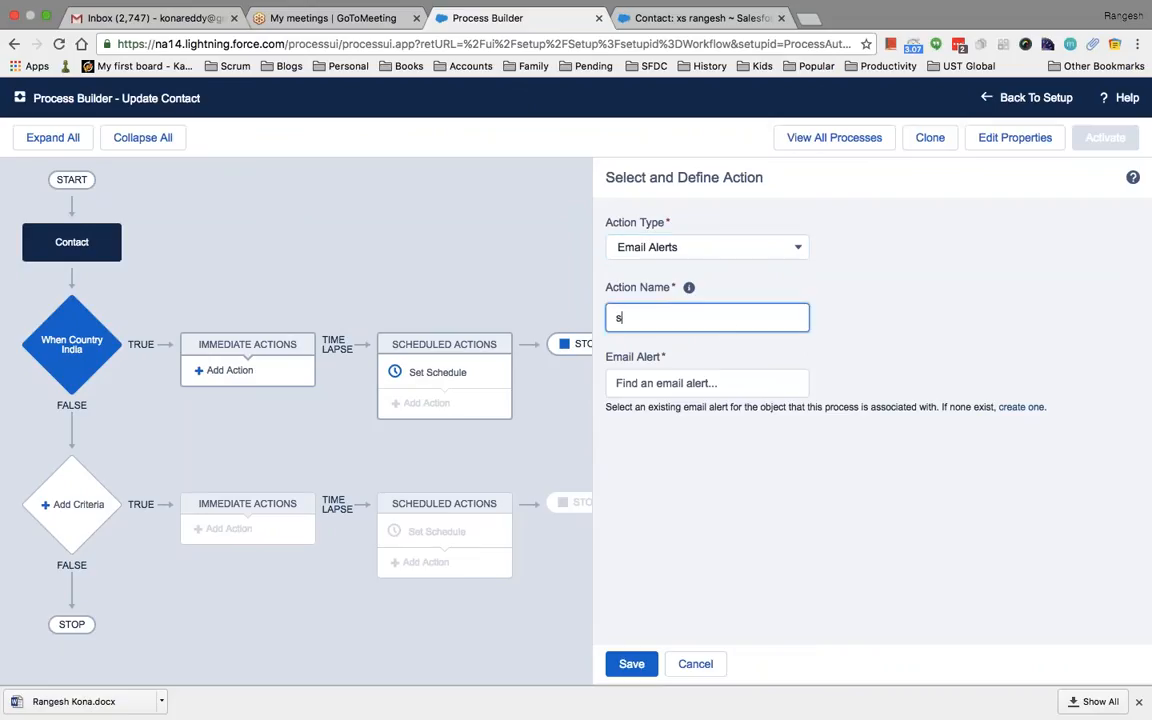
pyautogui.write('end an email')
# Search for a 'Send an email' alert, fail to save the action, and cancel it
pyautogui.click(761, 385)
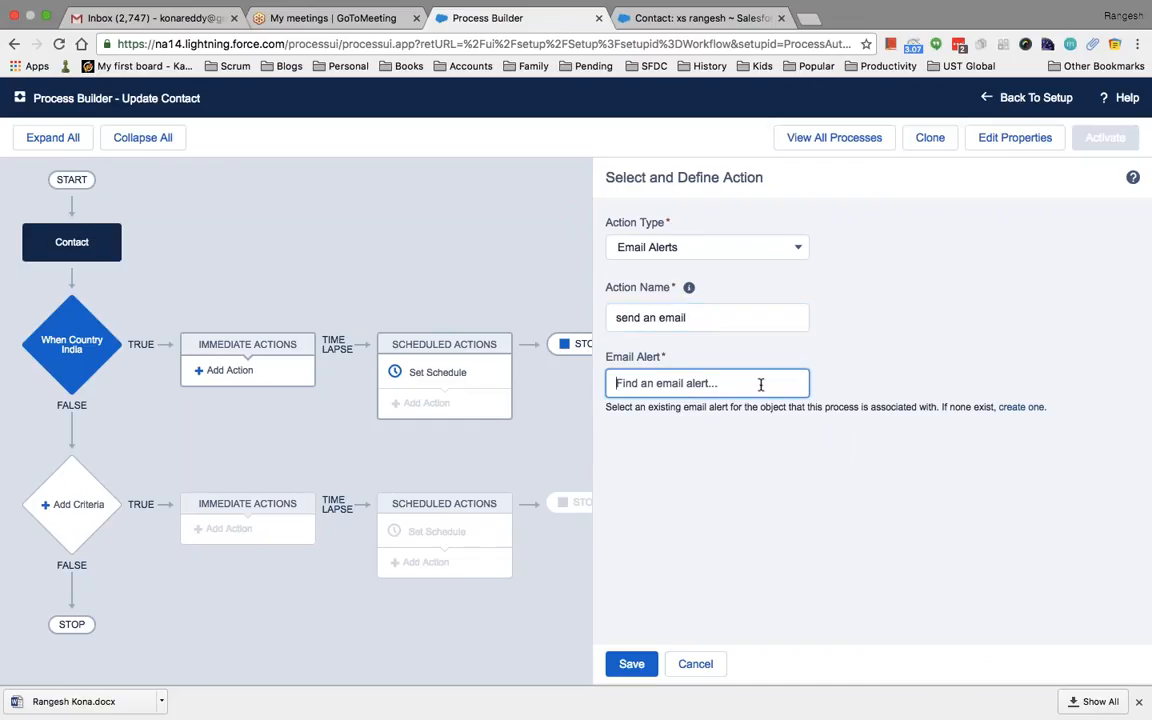
pyautogui.write('Send an email')
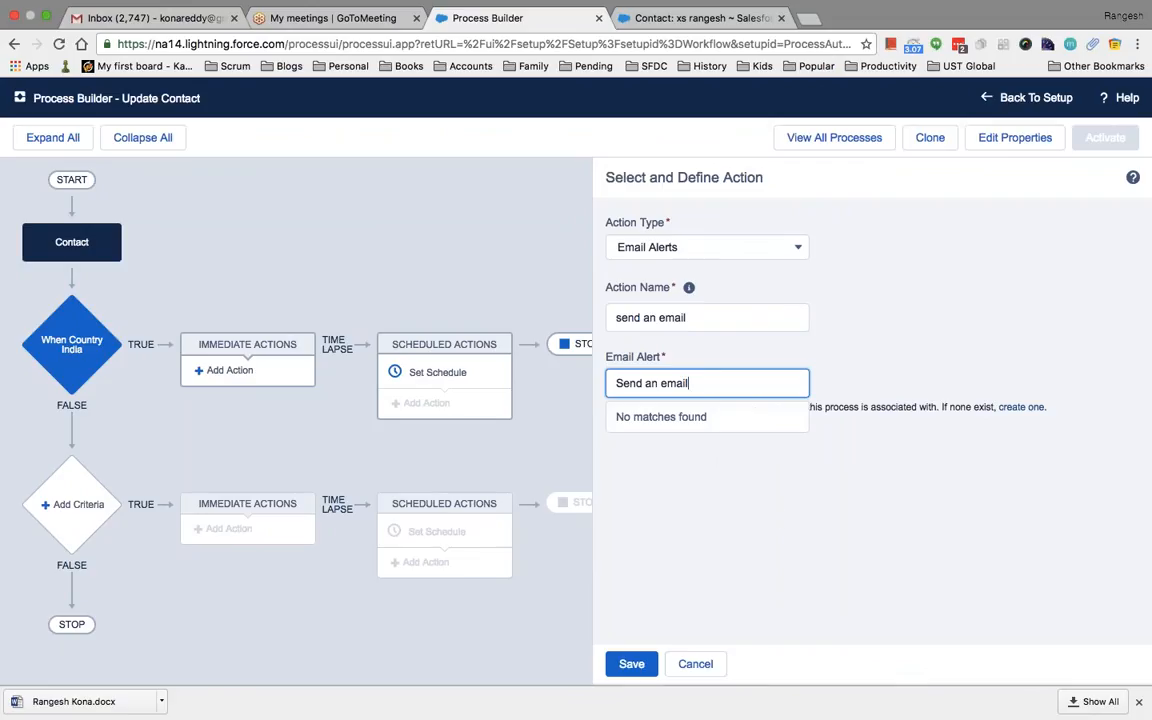
pyautogui.click(735, 522)
pyautogui.click(728, 384)
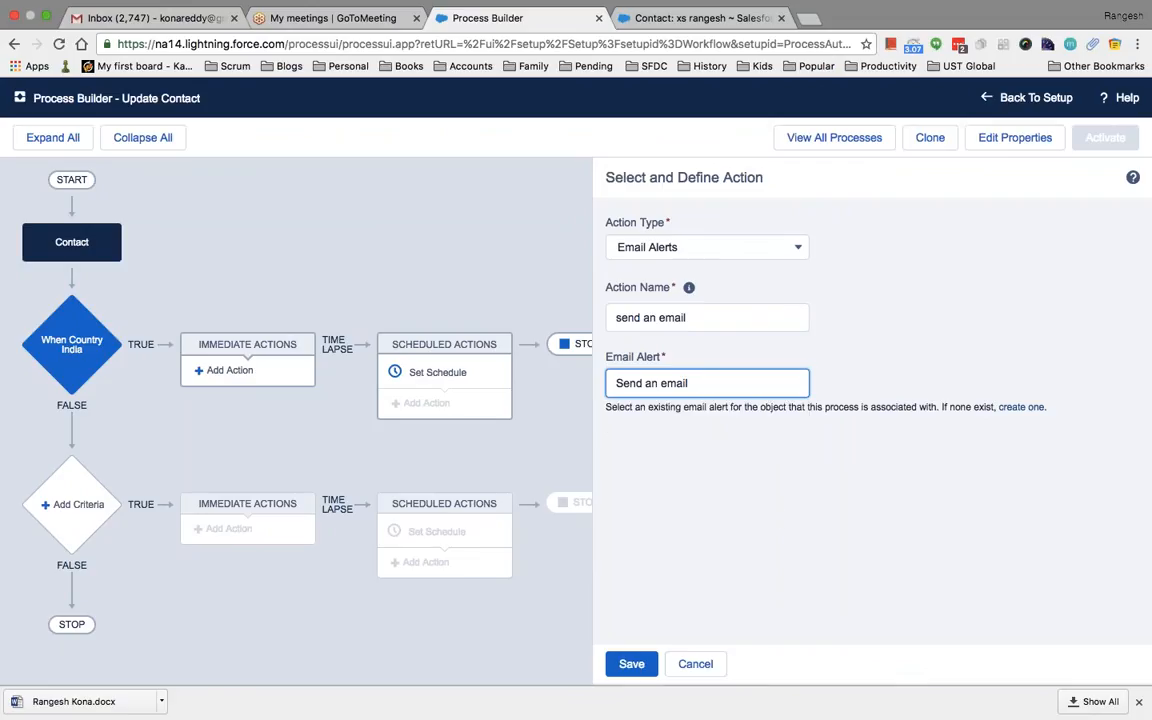
pyautogui.click(631, 664)
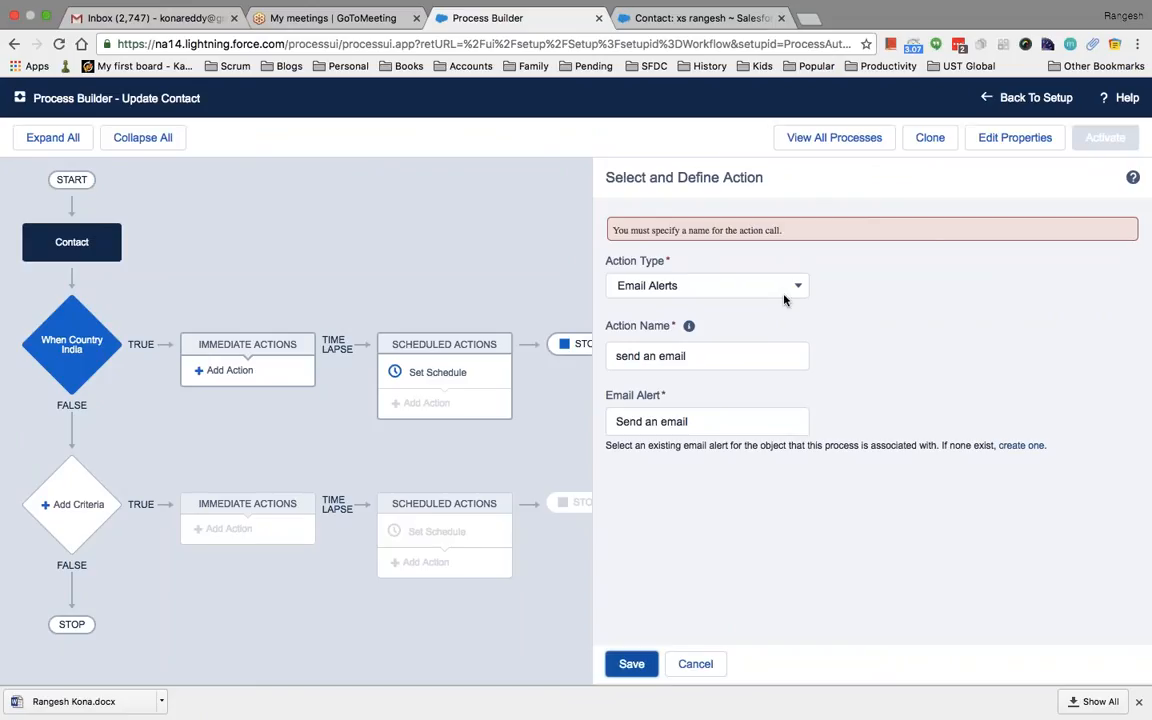
pyautogui.click(729, 420)
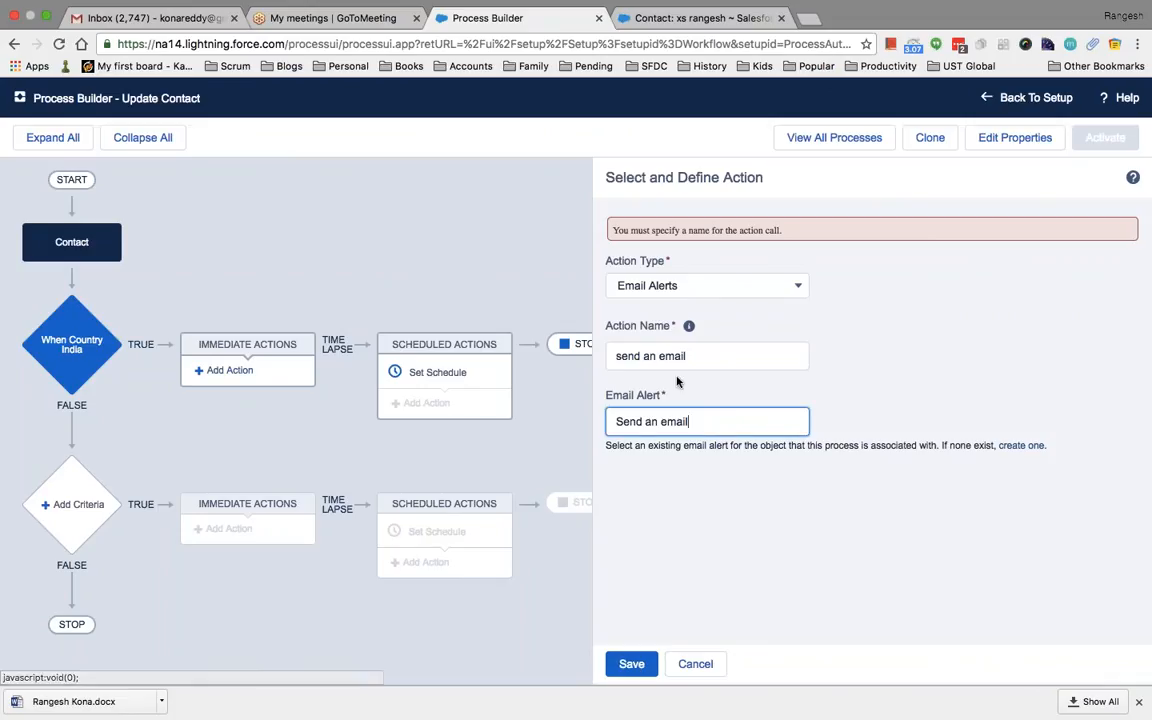
pyautogui.click(693, 663)
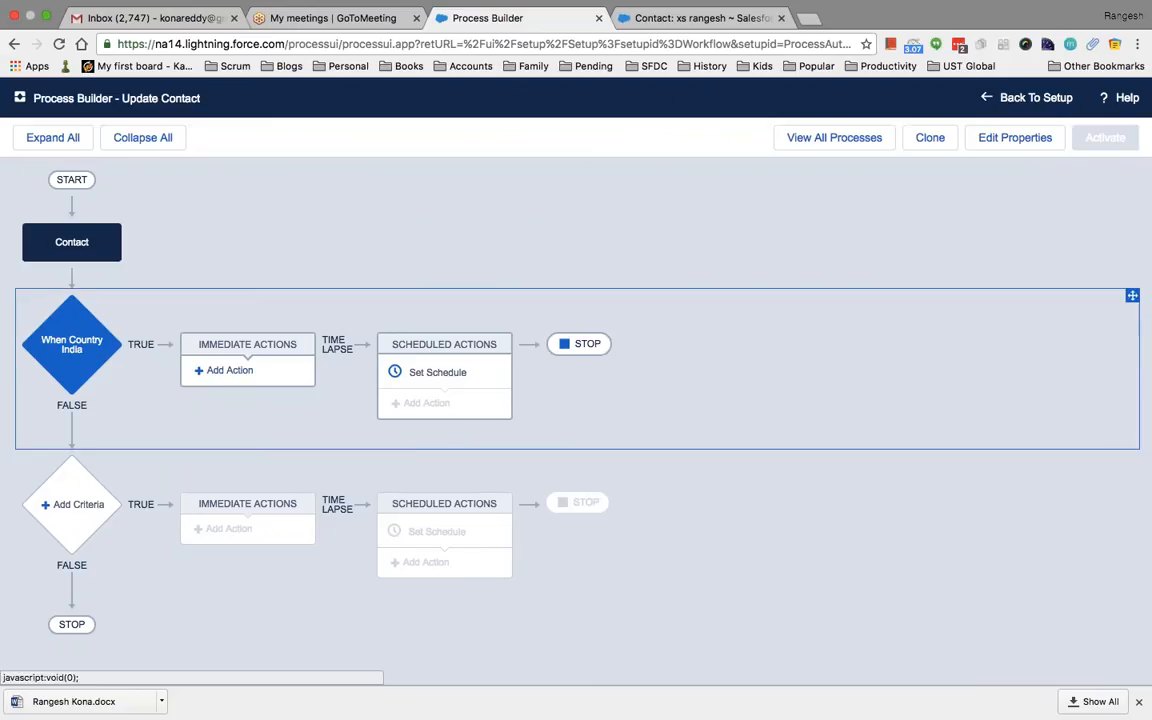
# Add an immediate action for the India criteria and make it a Create a Record action
pyautogui.click(229, 370)
pyautogui.click(789, 247)
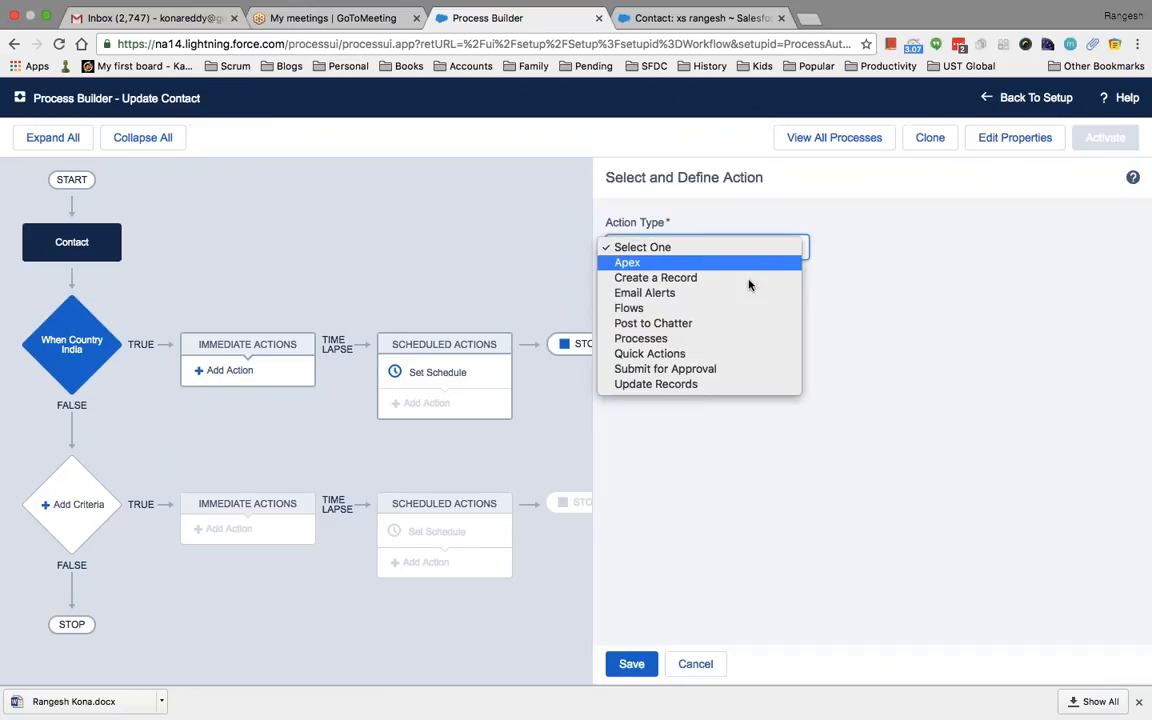
pyautogui.click(719, 293)
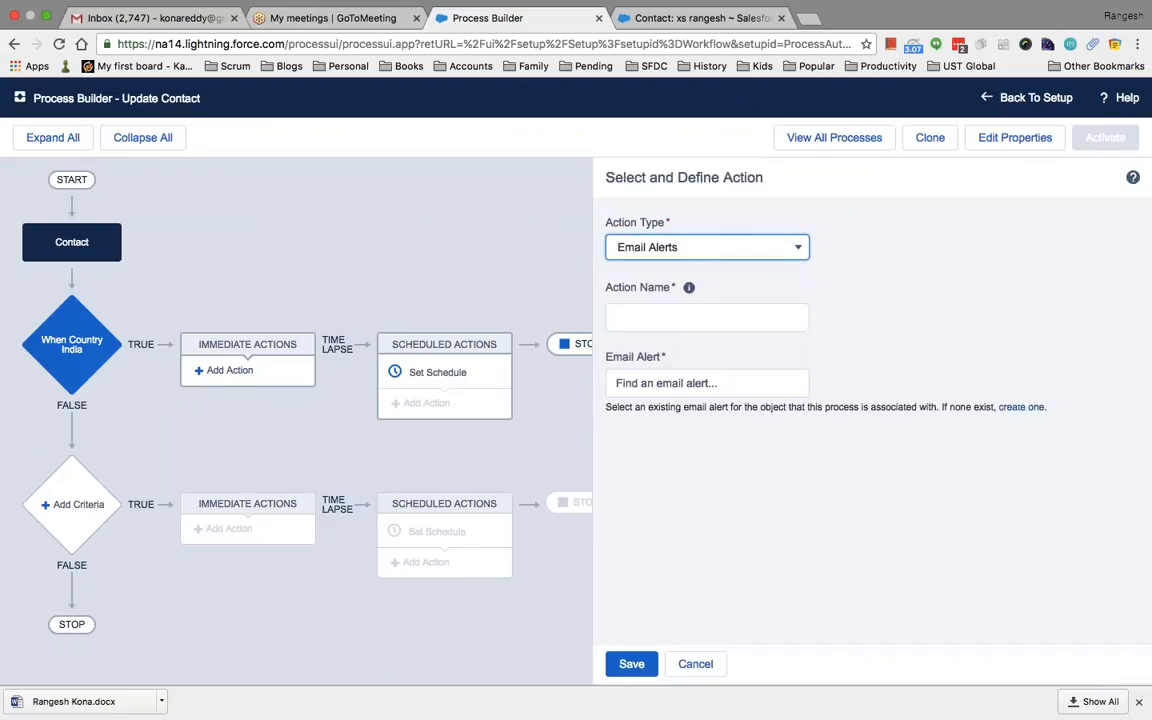
pyautogui.click(746, 378)
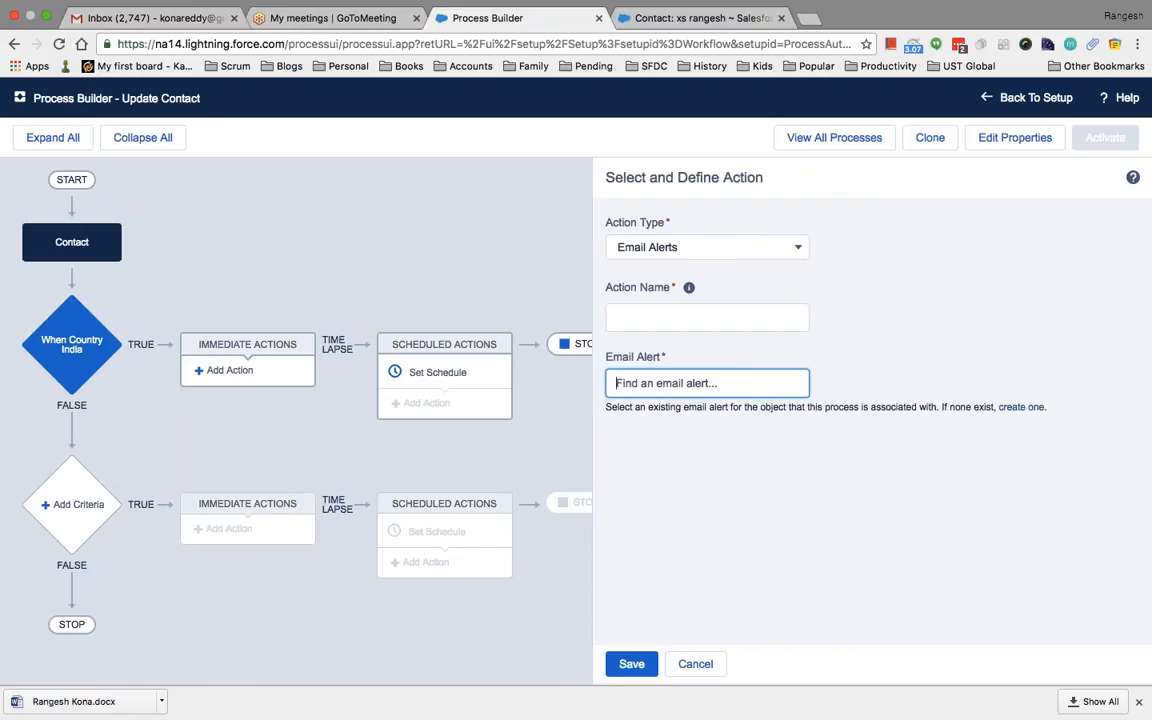
pyautogui.click(697, 248)
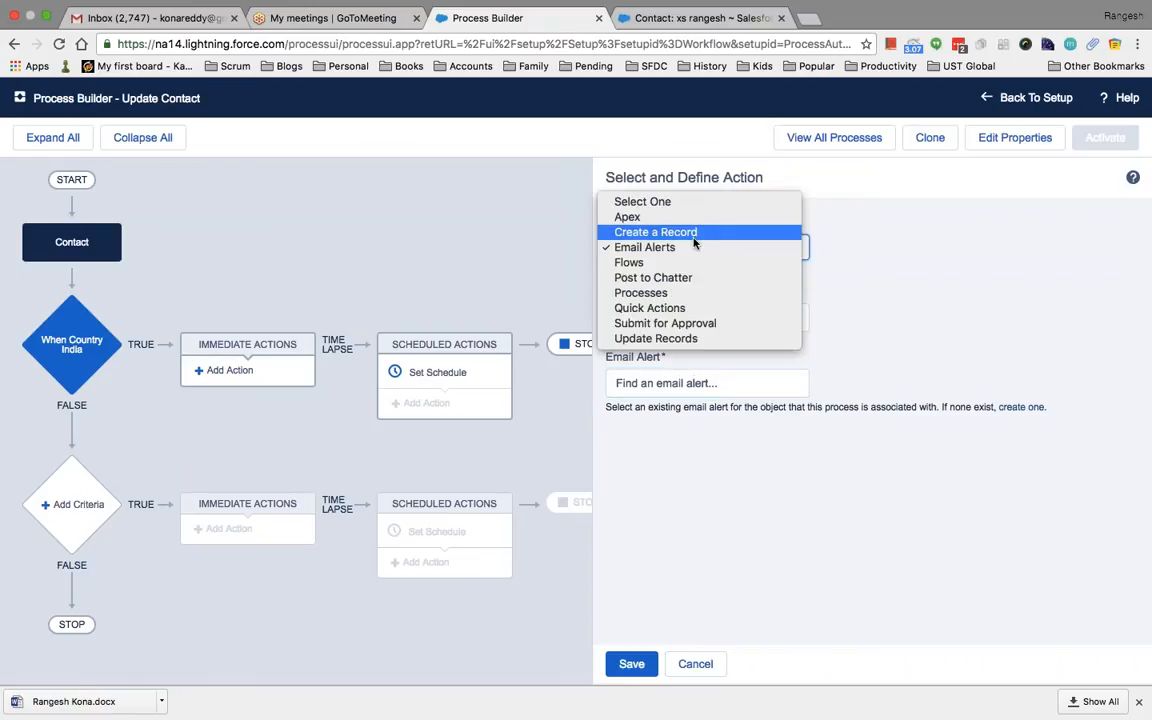
pyautogui.click(694, 233)
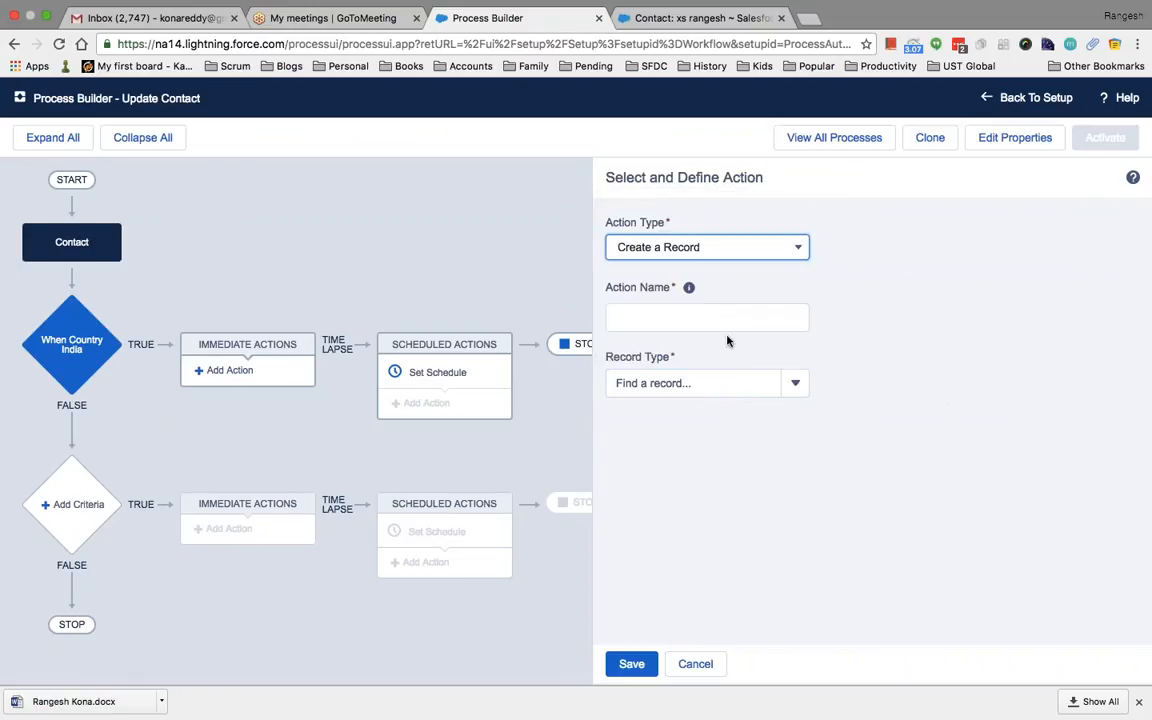
# Choose Task as the record type the action creates
pyautogui.click(797, 386)
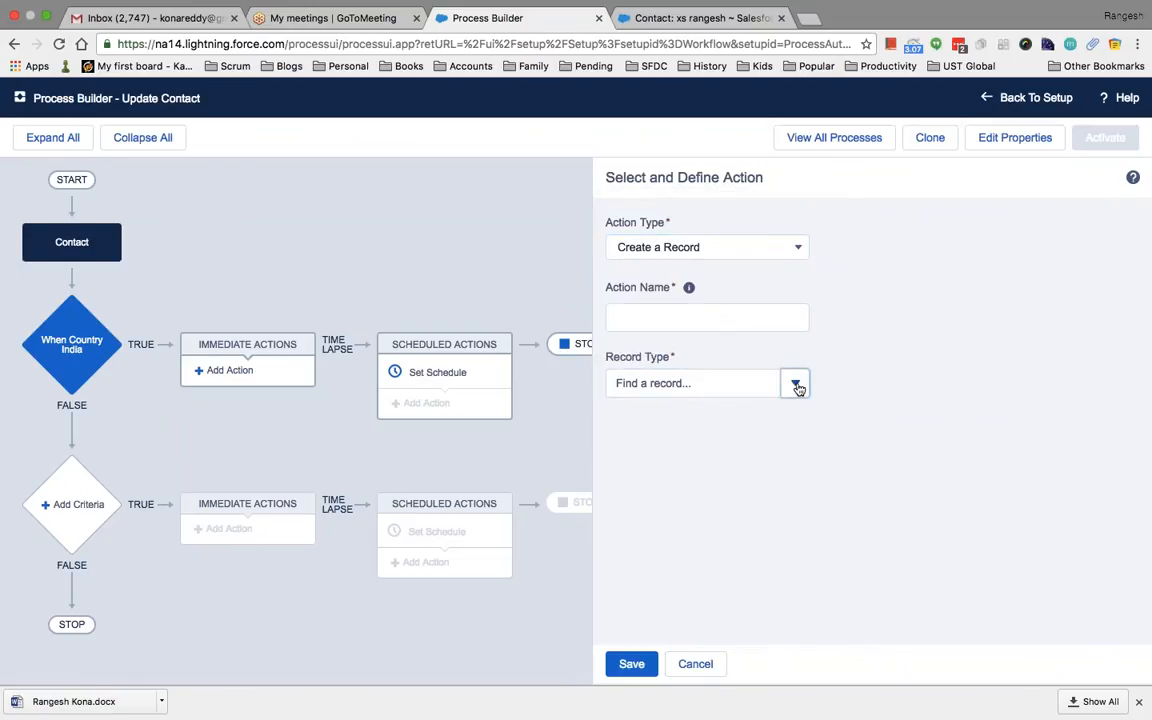
pyautogui.click(797, 386)
pyautogui.click(797, 386)
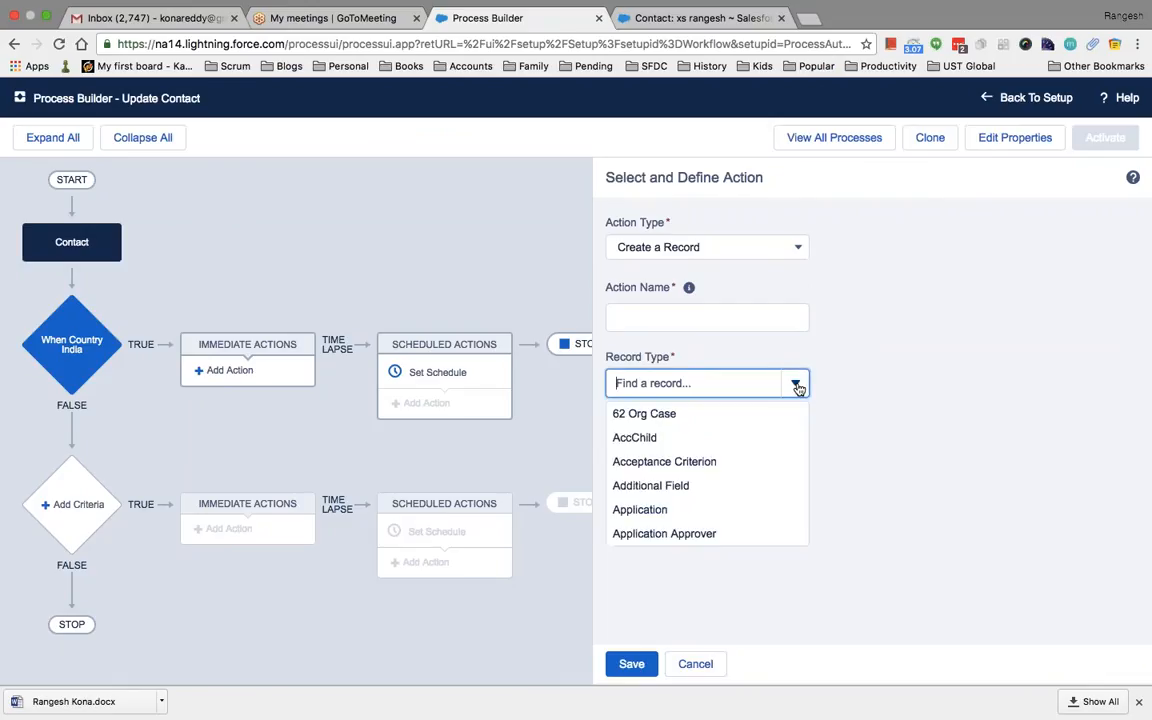
pyautogui.click(797, 386)
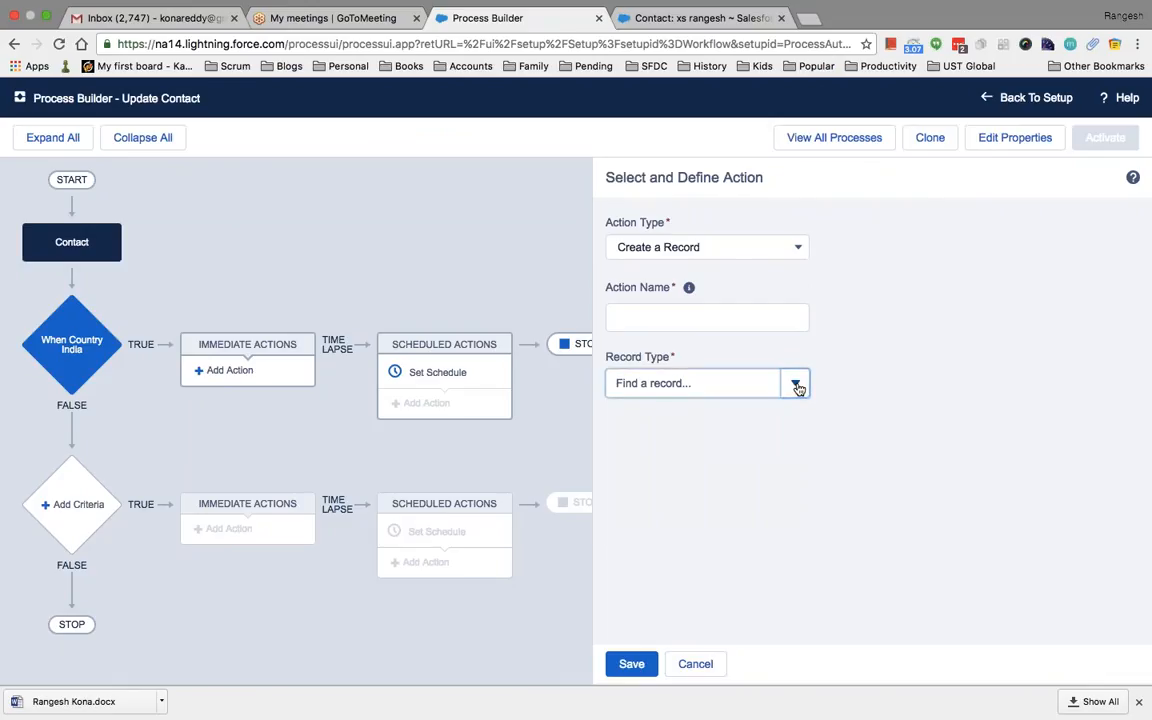
pyautogui.click(797, 386)
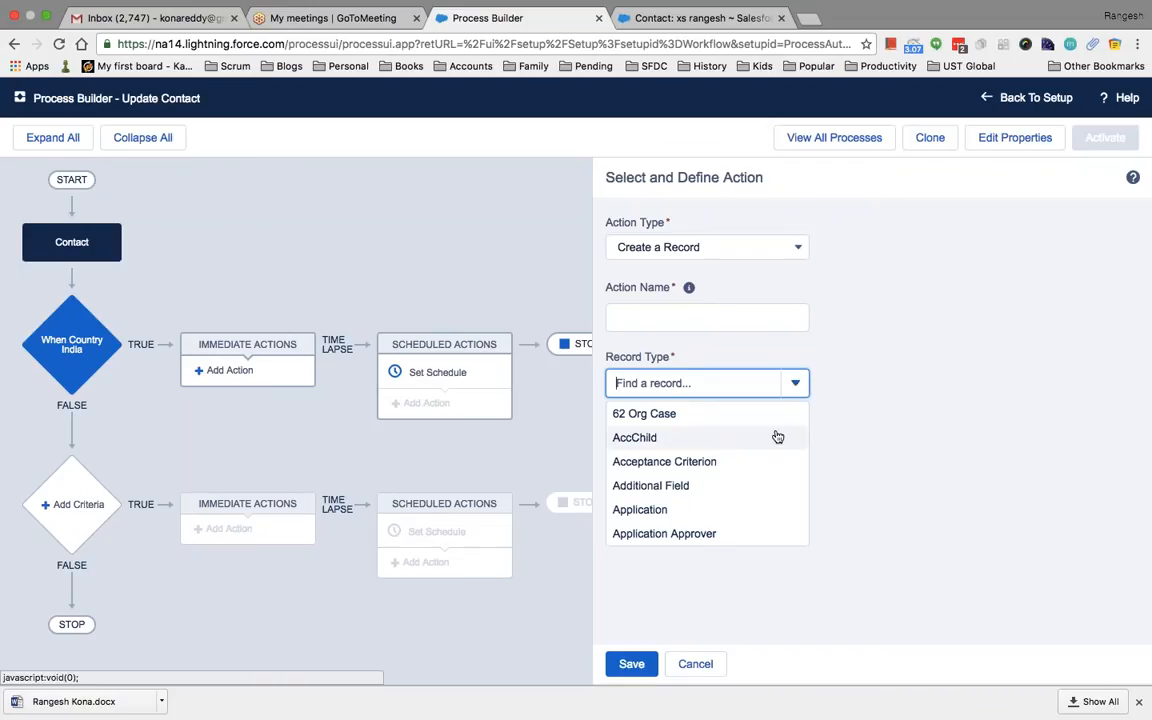
pyautogui.scroll(-6, 777, 435)
pyautogui.scroll(-5, 777, 436)
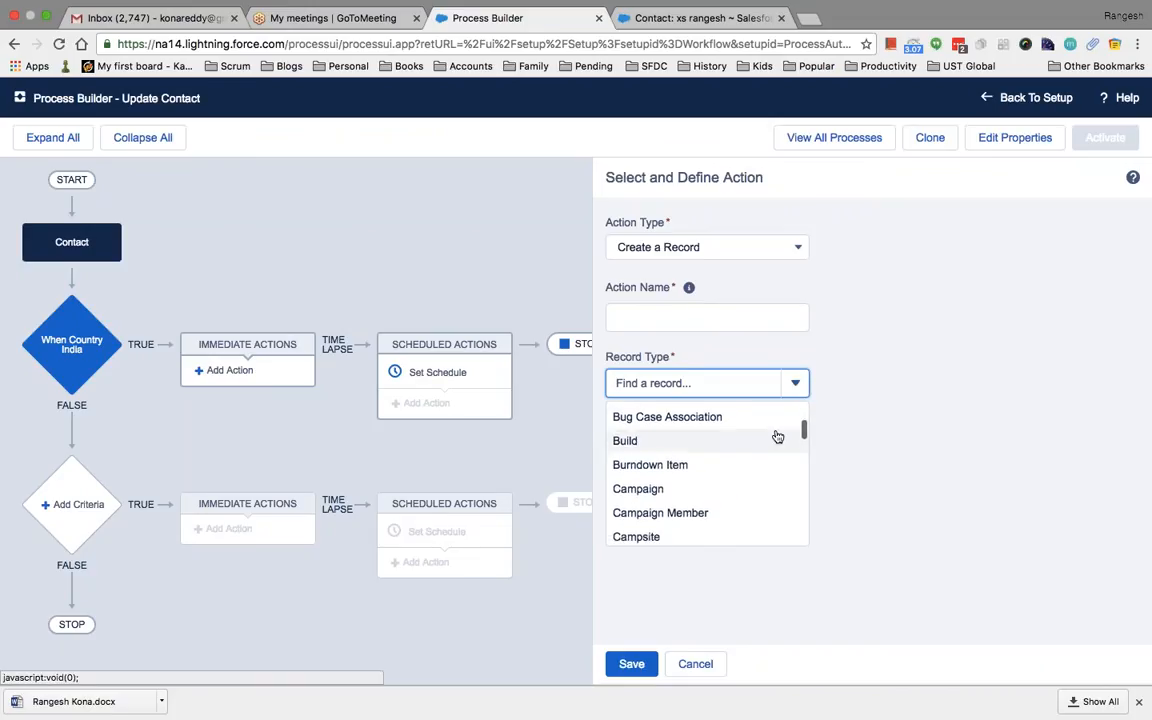
pyautogui.scroll(-2, 777, 436)
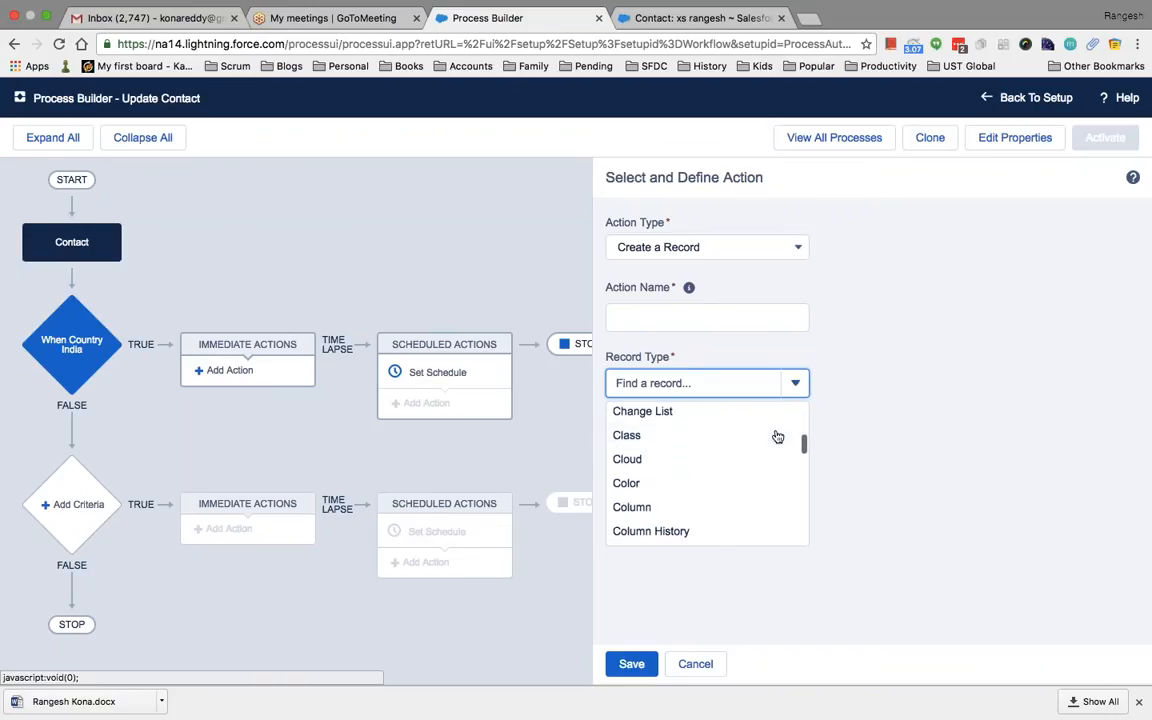
pyautogui.write('tas')
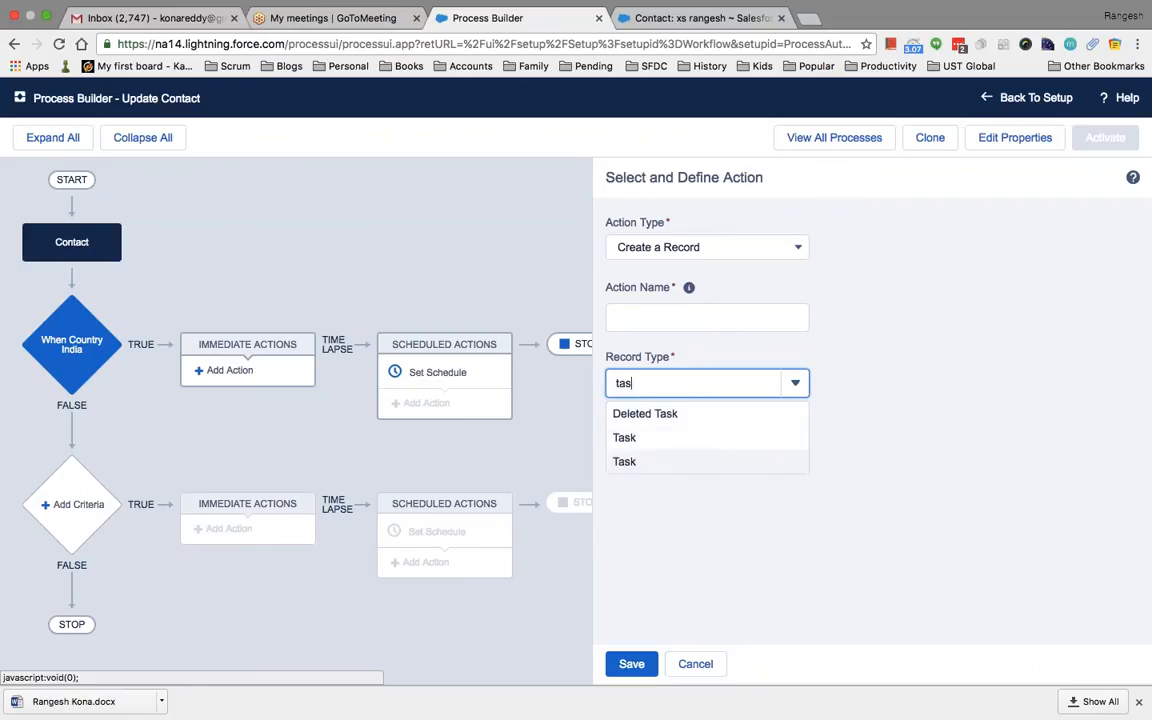
pyautogui.click(671, 458)
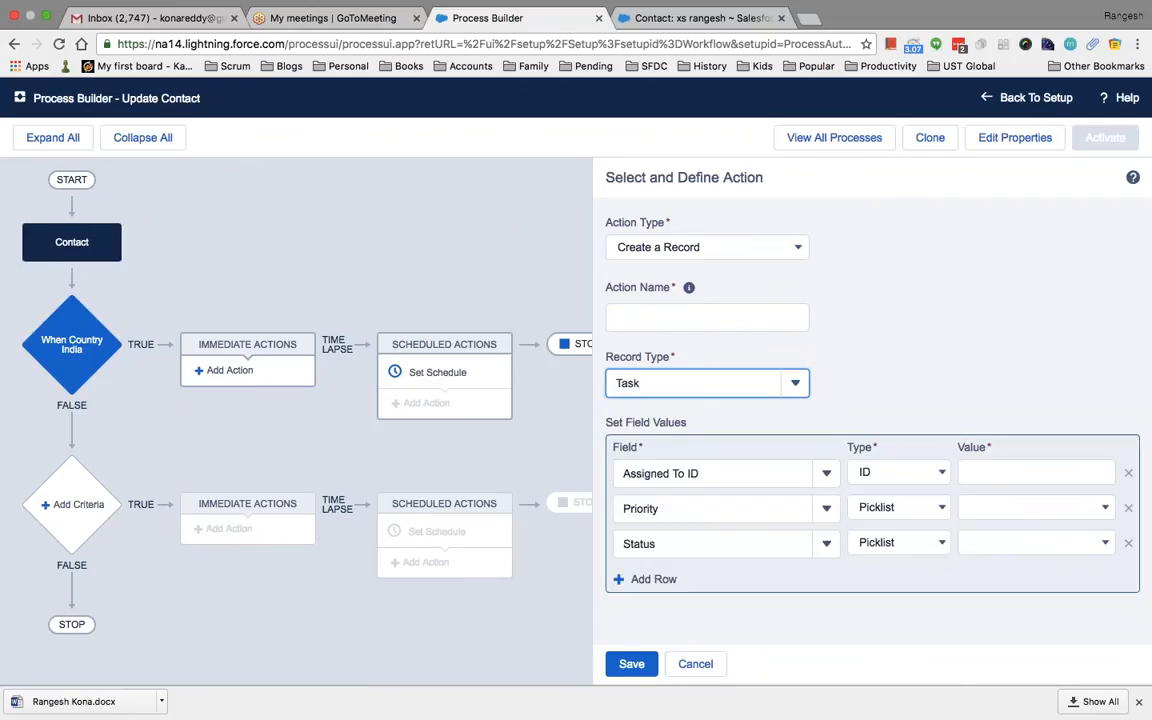
# Name the task-creation action 'create a task'
pyautogui.click(679, 320)
pyautogui.write('crea')
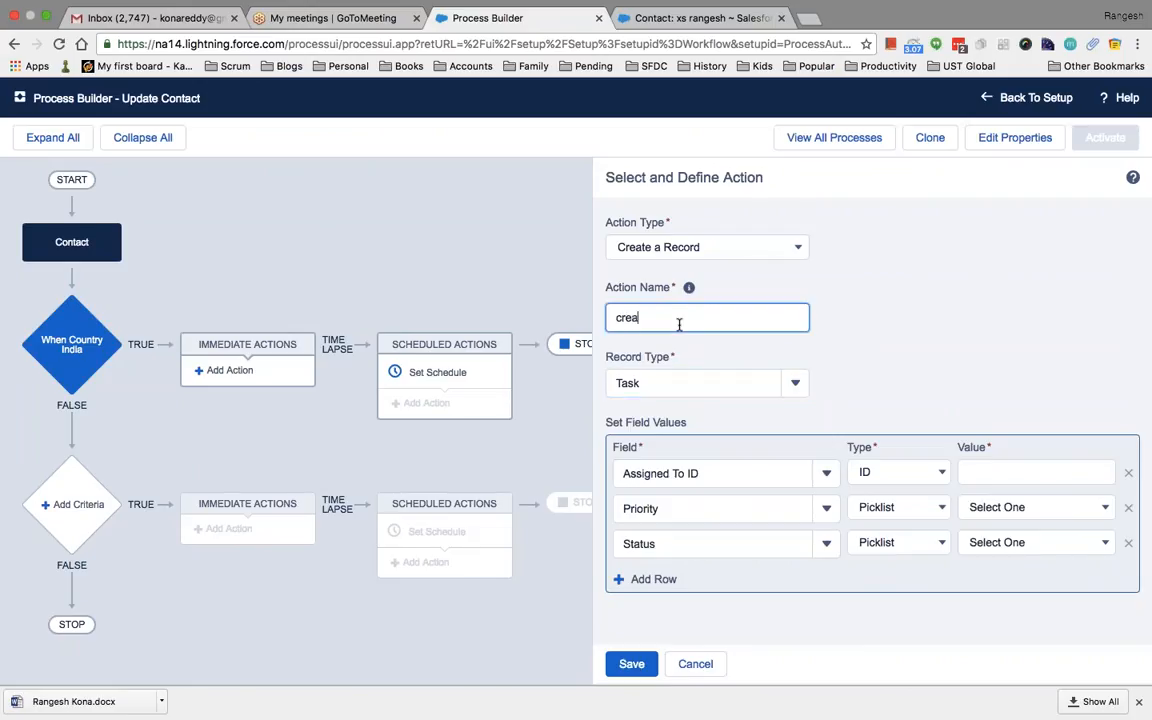
pyautogui.write('te a task')
pyautogui.press('Tab')
pyautogui.press('Down')
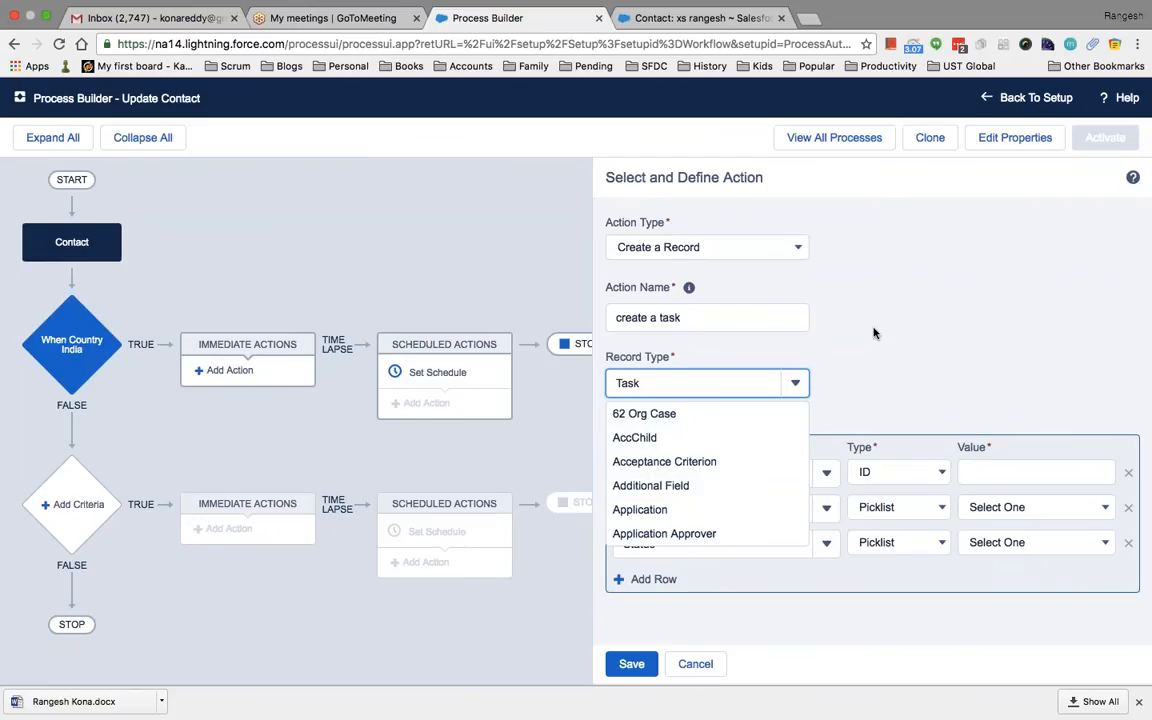
# Give the task Assigned To ID 12, Priority High and Status 'Waiting on someone else'
pyautogui.press('Return')
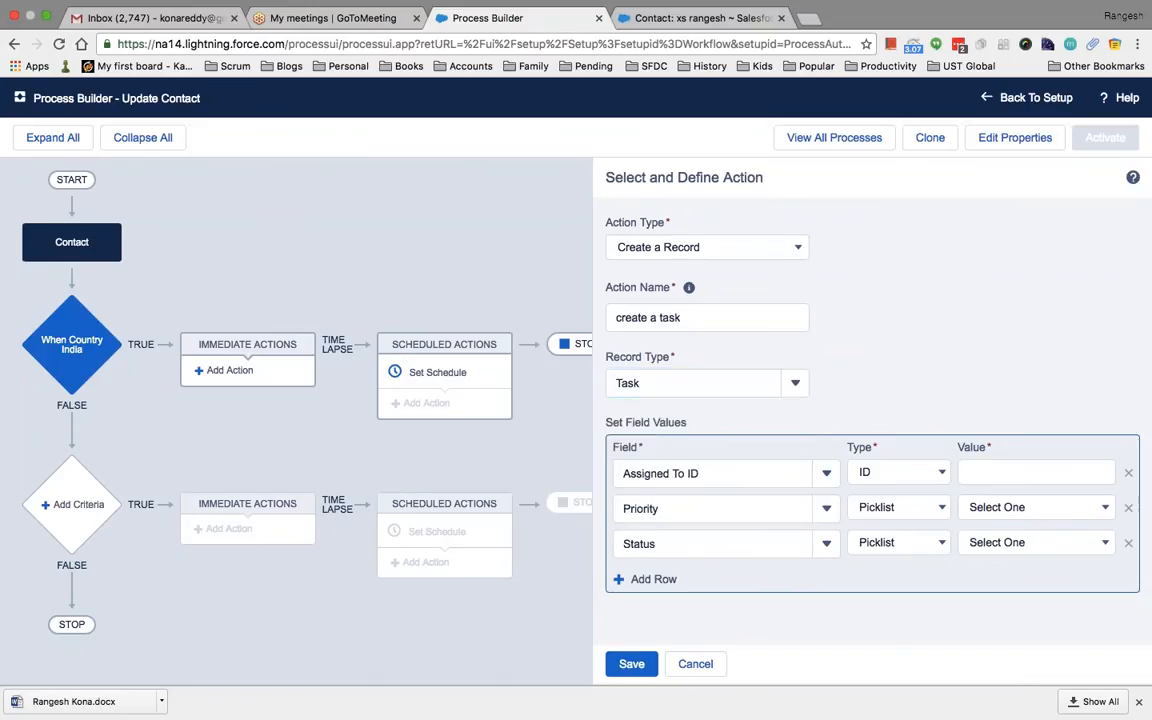
pyautogui.click(1030, 472)
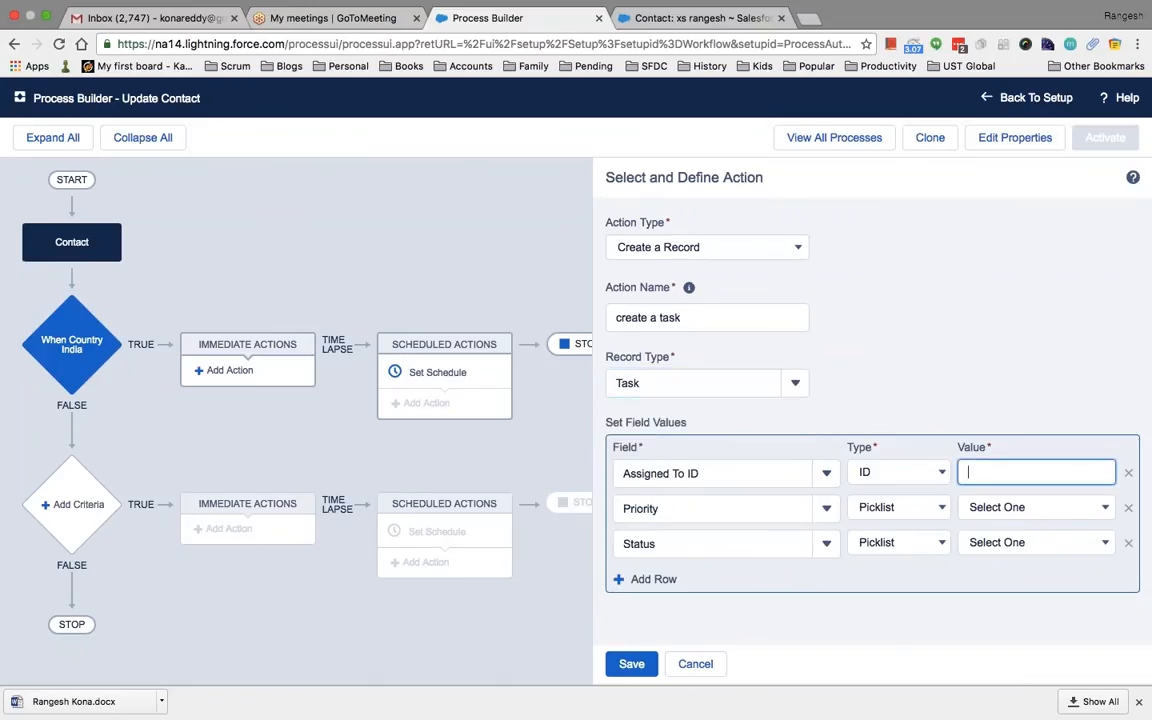
pyautogui.write('12')
pyautogui.click(1016, 507)
pyautogui.click(990, 524)
pyautogui.click(1003, 543)
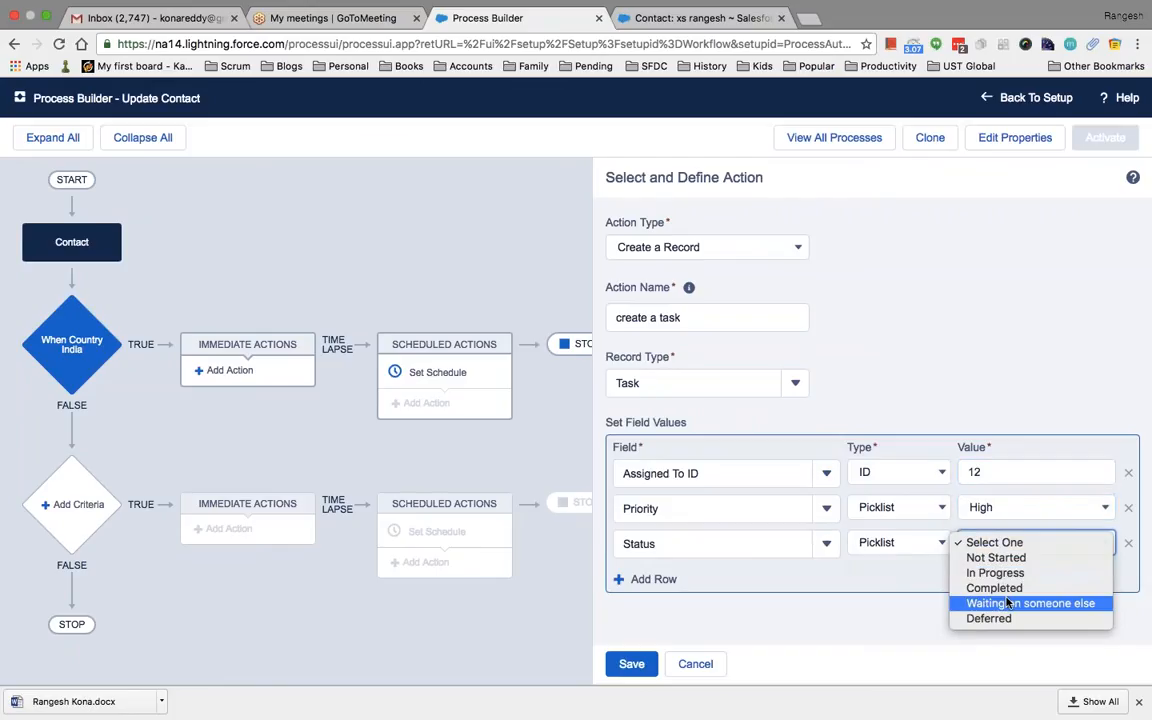
pyautogui.click(1008, 603)
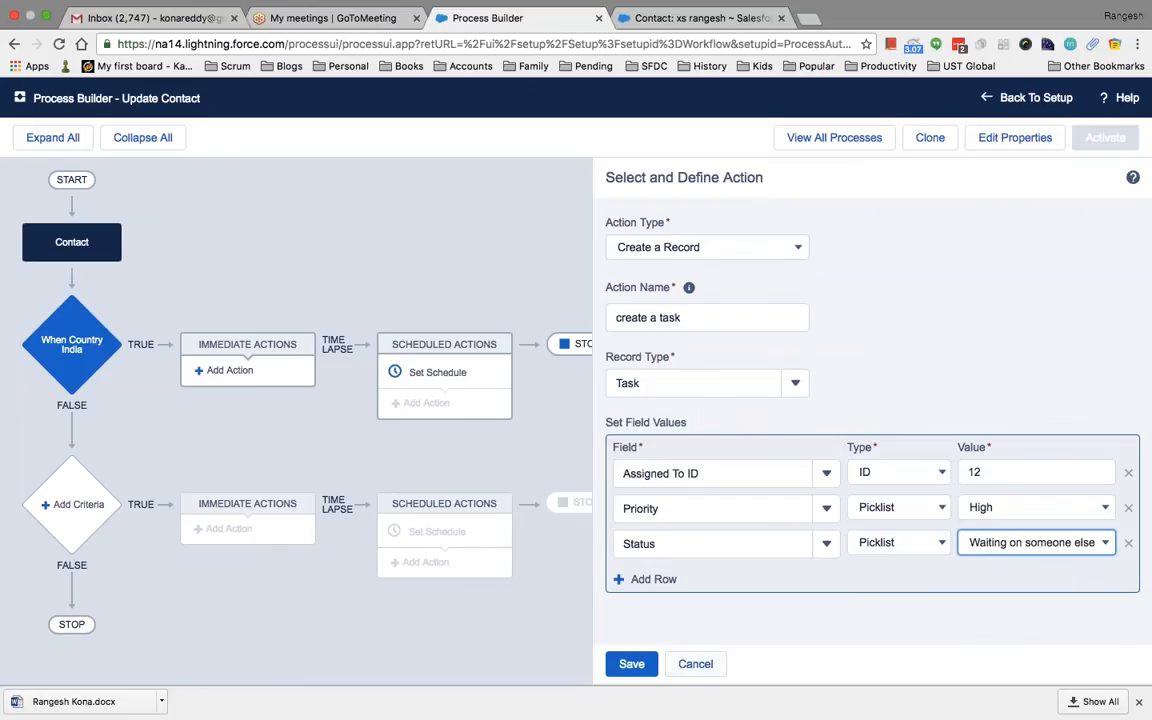
pyautogui.click(800, 246)
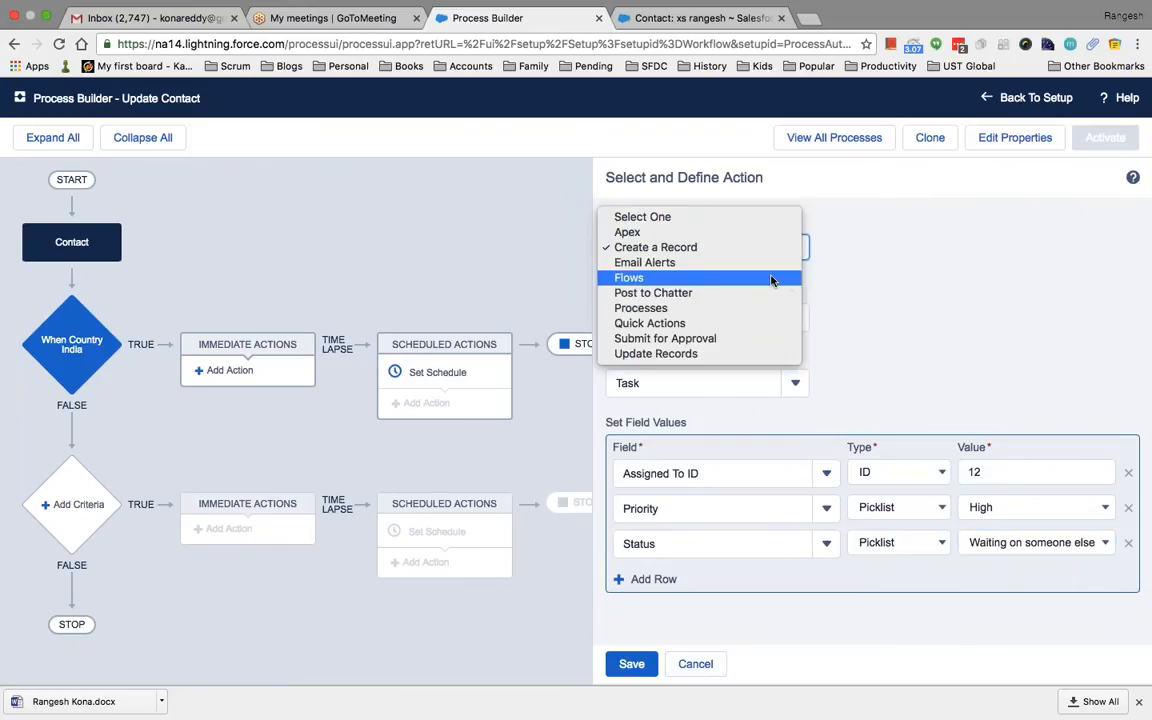
# Change the action to Update Records named 'updaterecord', updating the Contact that triggered the process
pyautogui.click(756, 355)
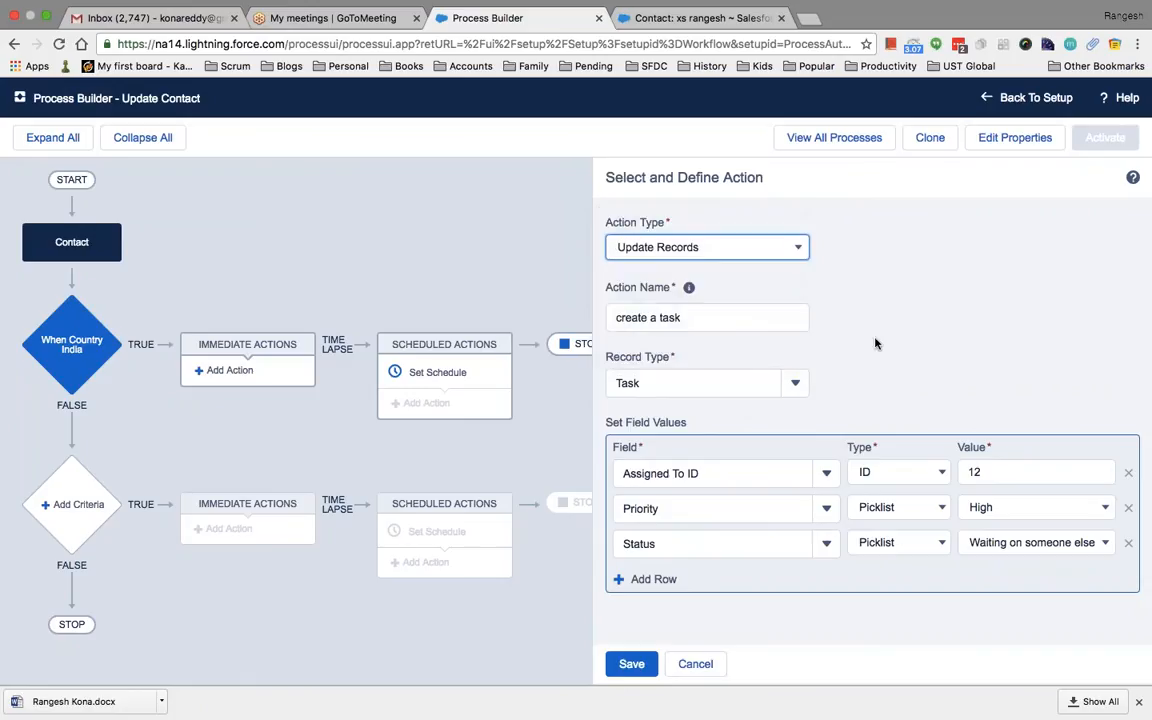
pyautogui.press('Tab')
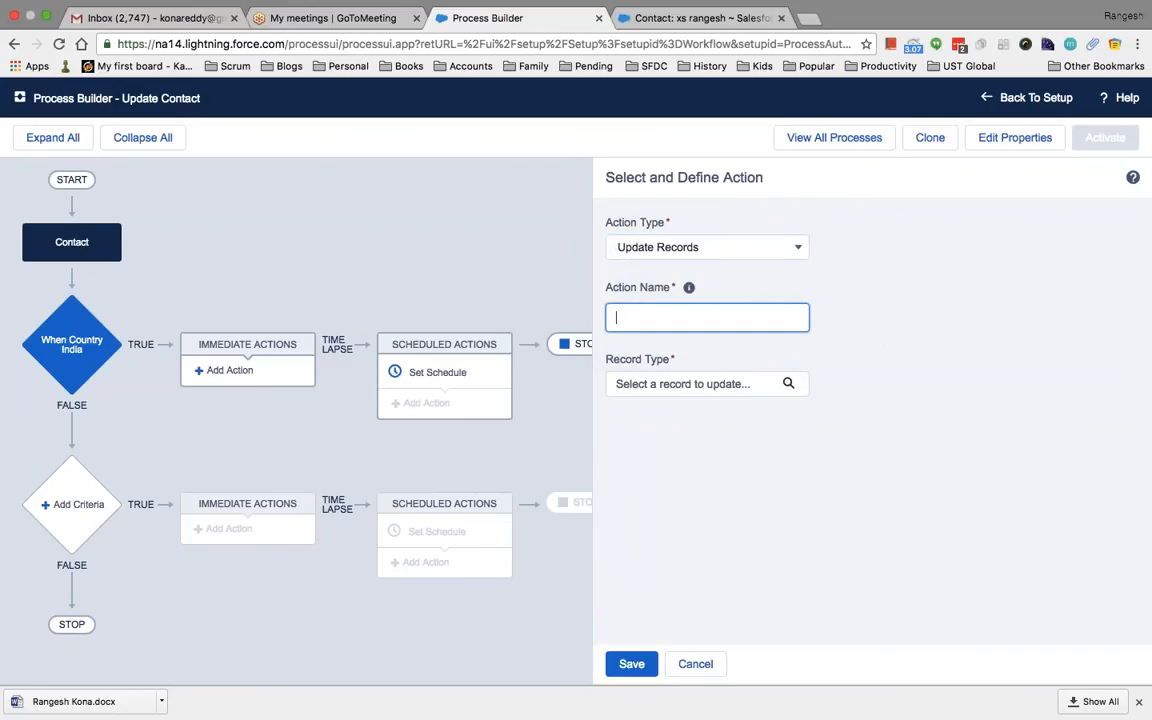
pyautogui.write('updaterecord')
pyautogui.click(761, 387)
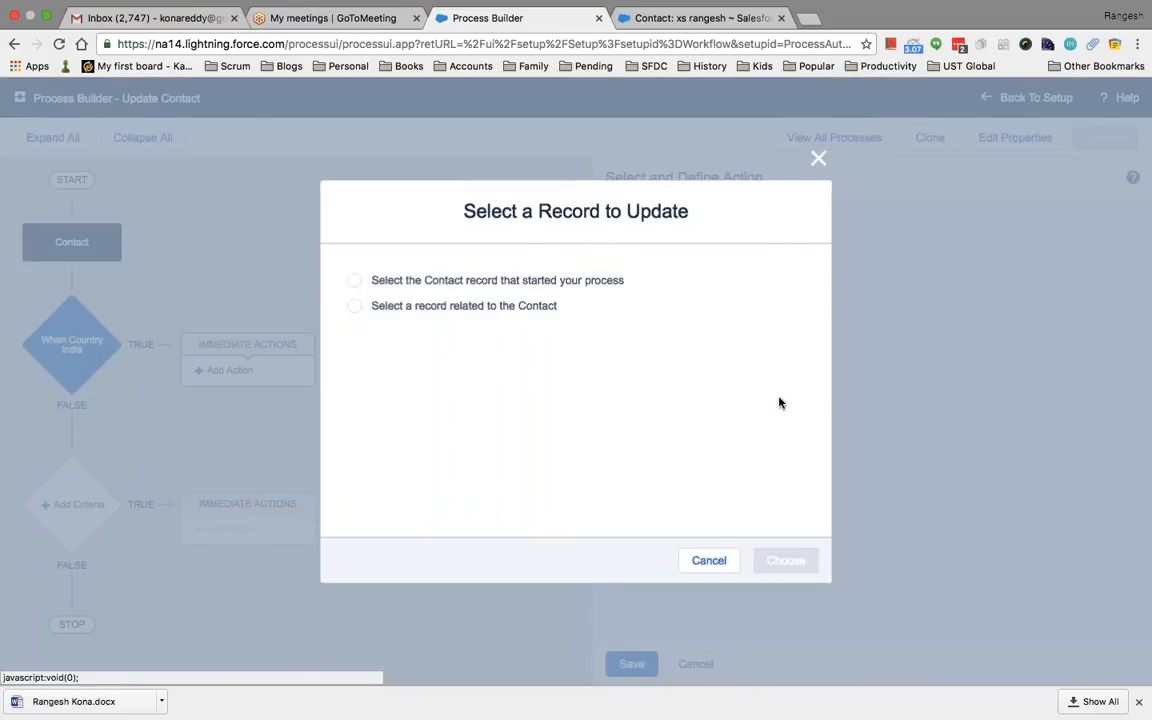
pyautogui.click(355, 282)
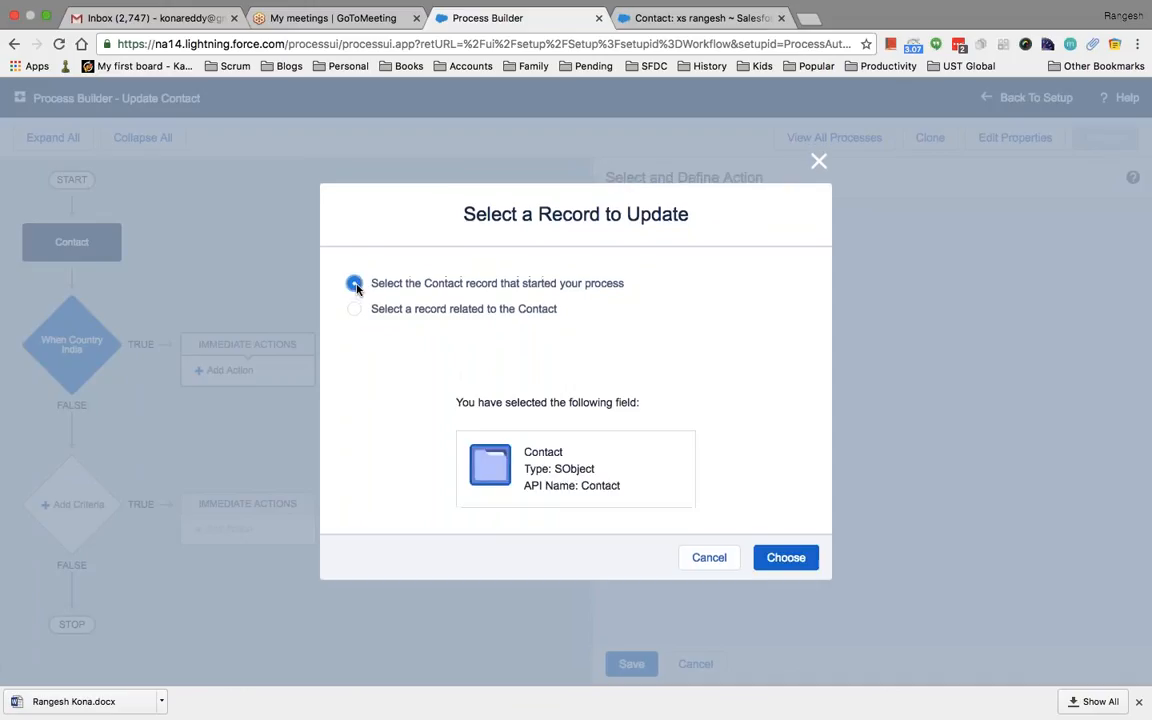
pyautogui.click(786, 558)
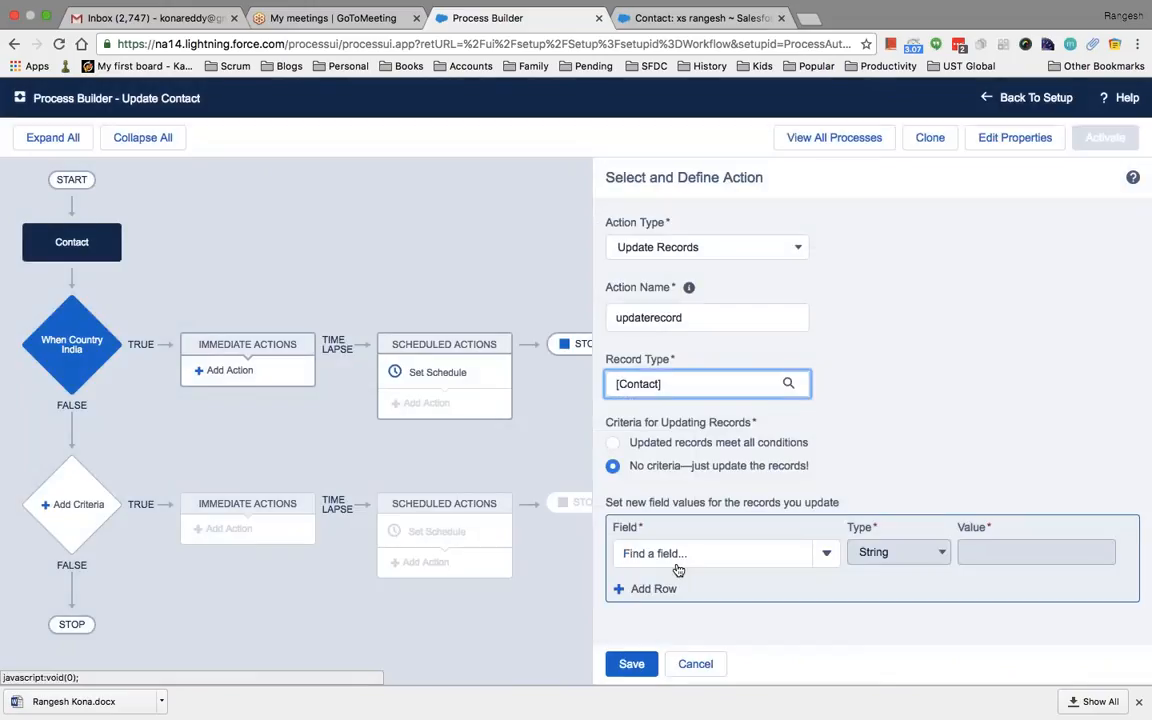
# Set the Contact's Other Country field to India and save the action
pyautogui.click(676, 556)
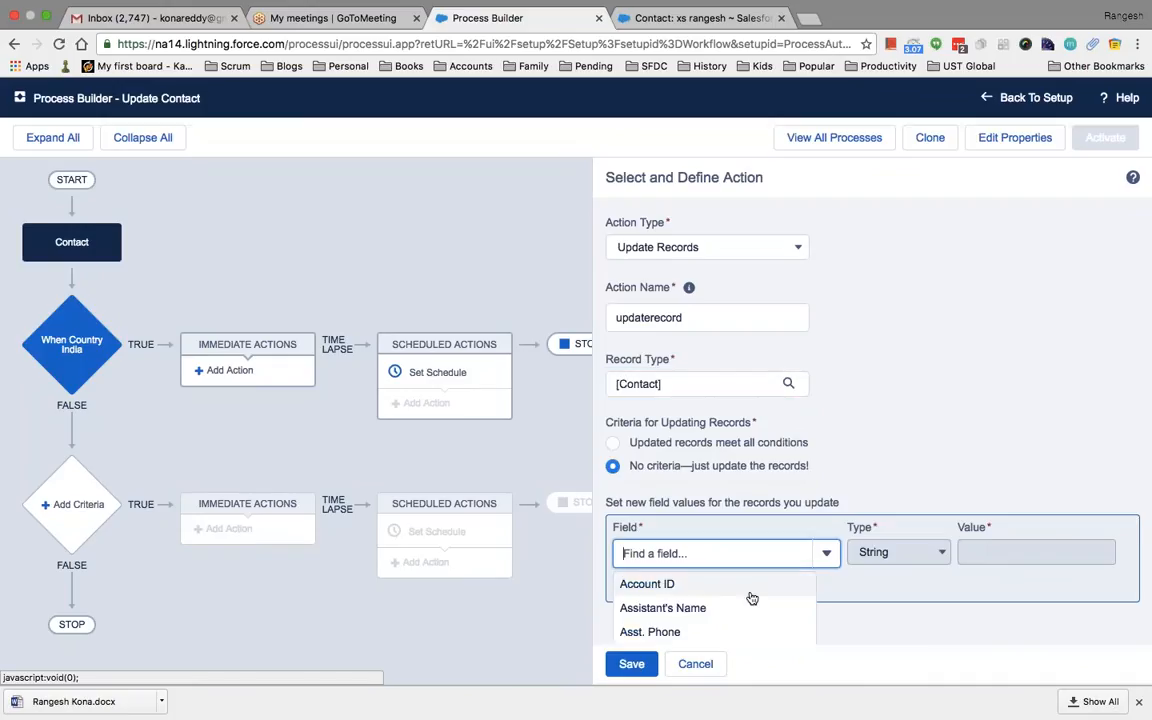
pyautogui.write('cu')
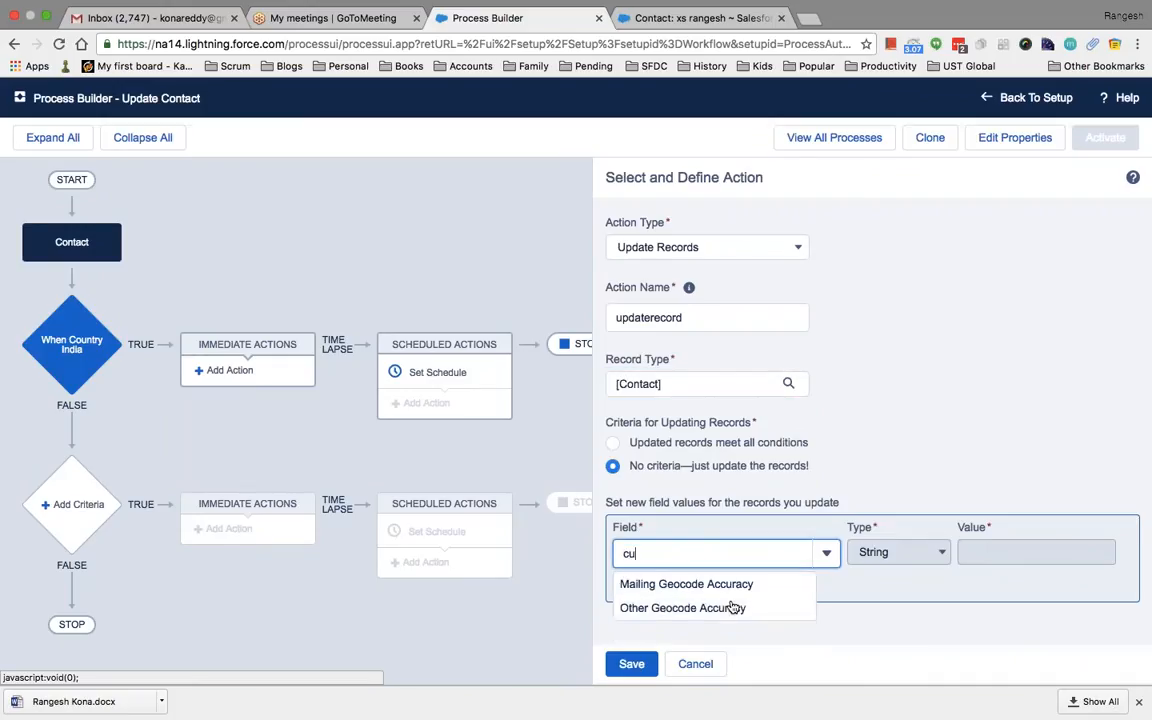
pyautogui.press('BackSpace')
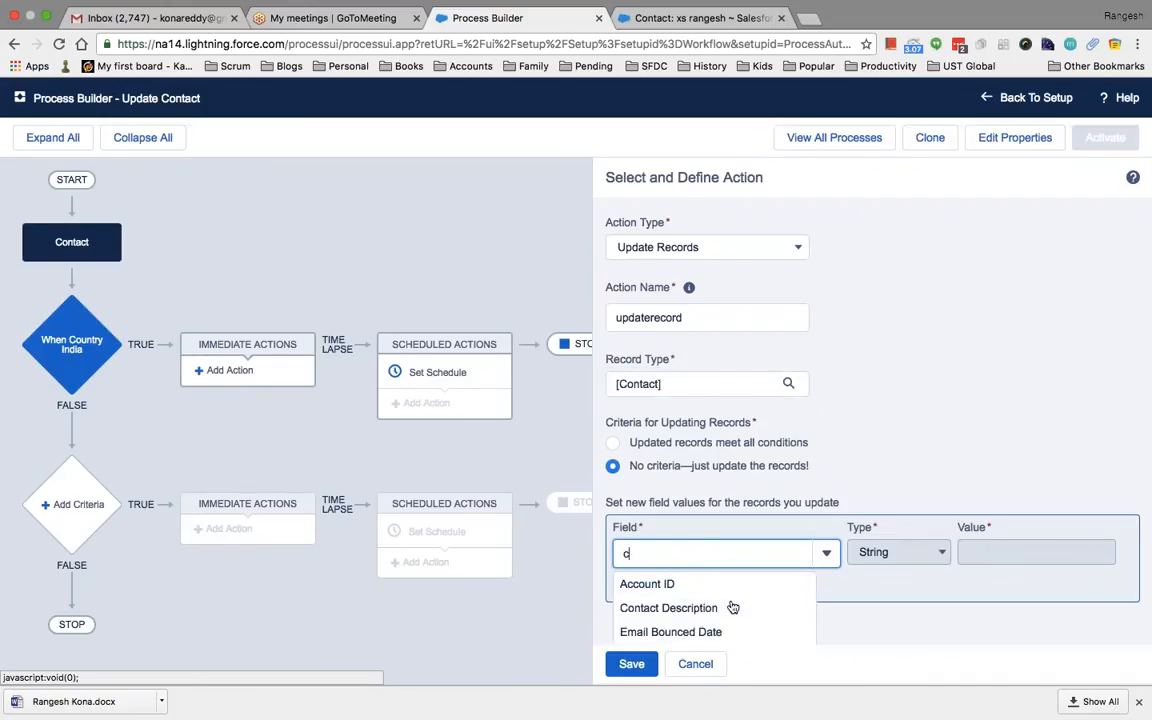
pyautogui.write('ountr')
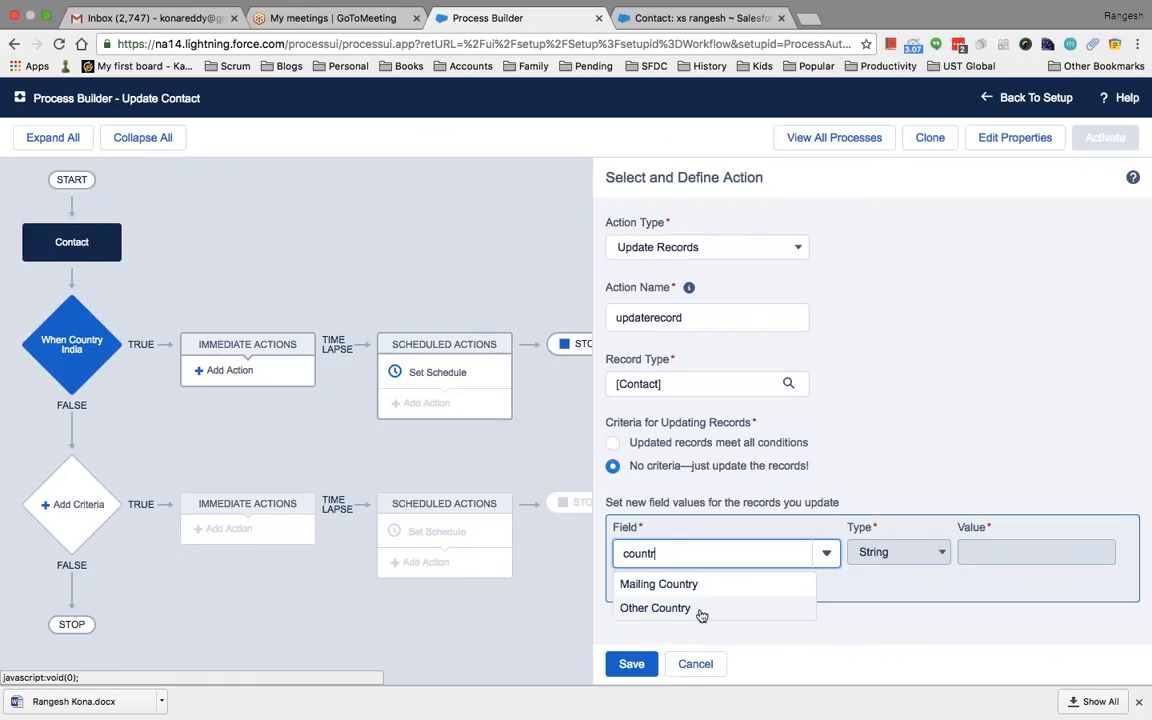
pyautogui.click(701, 610)
pyautogui.click(980, 555)
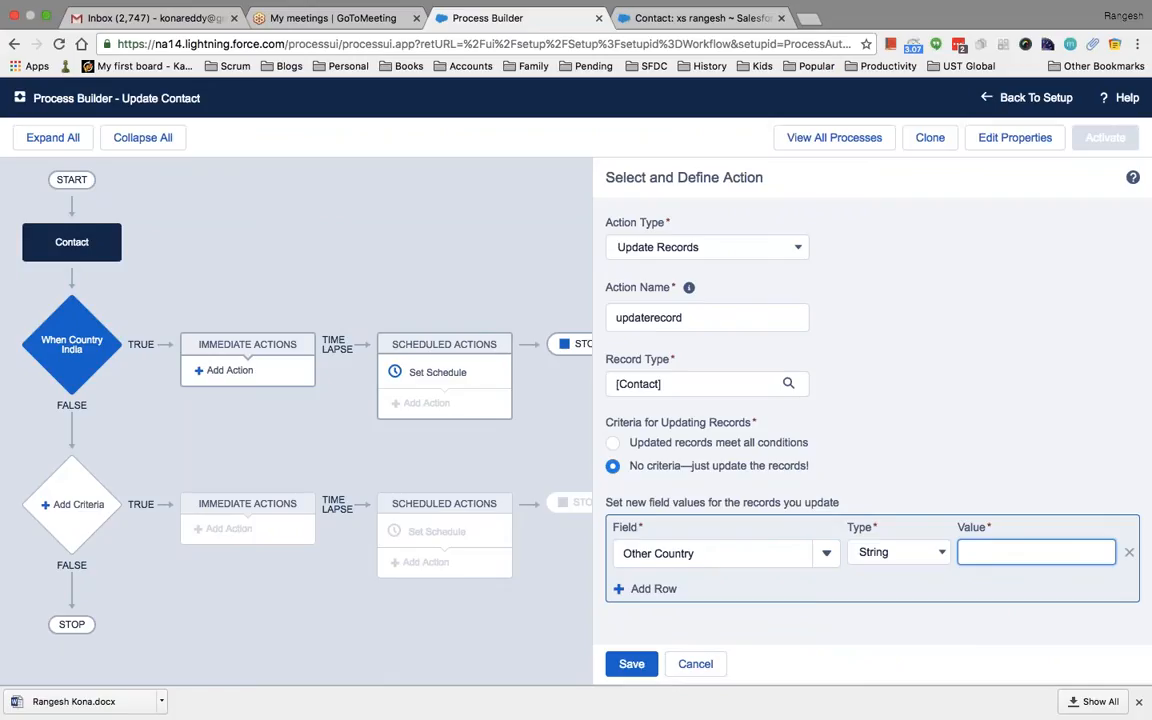
pyautogui.write('India')
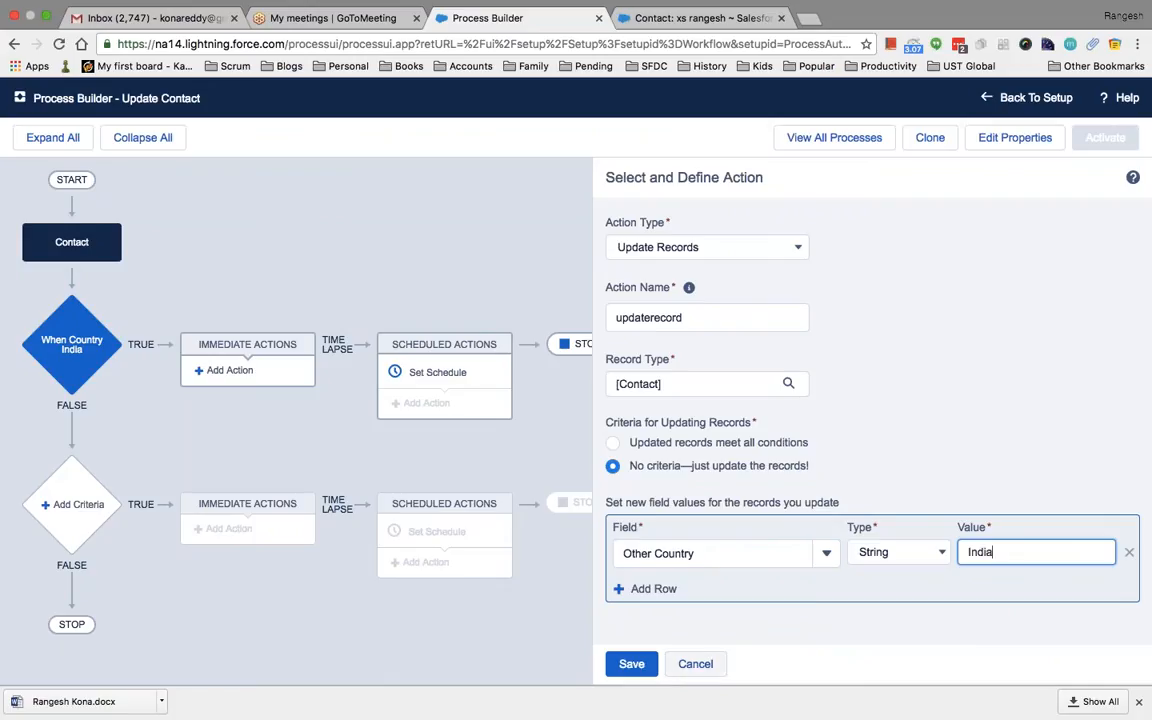
pyautogui.click(632, 664)
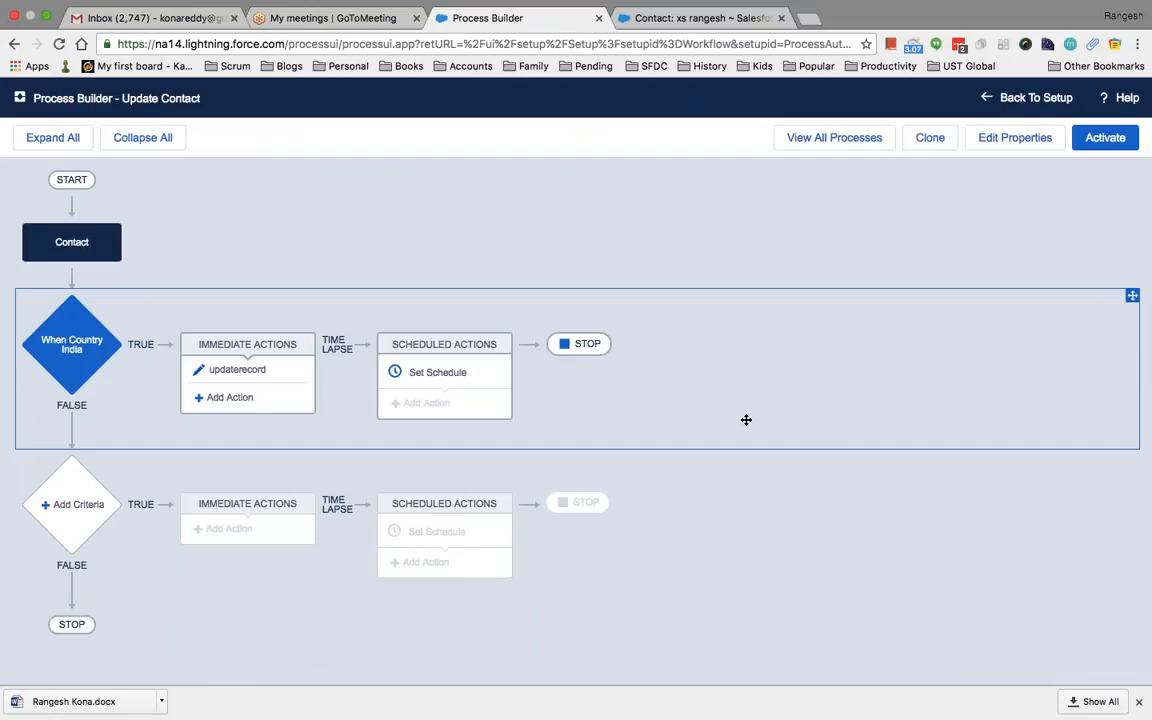
# Activate the Update Contact process and confirm the activation
pyautogui.click(1106, 139)
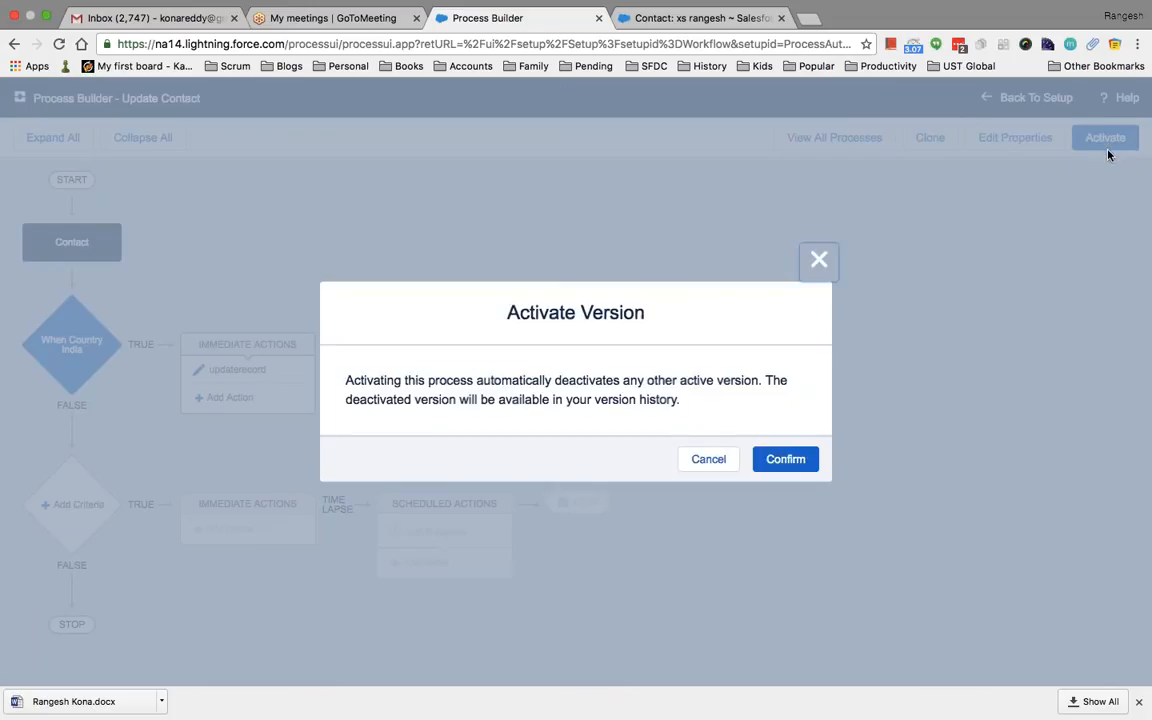
pyautogui.click(785, 459)
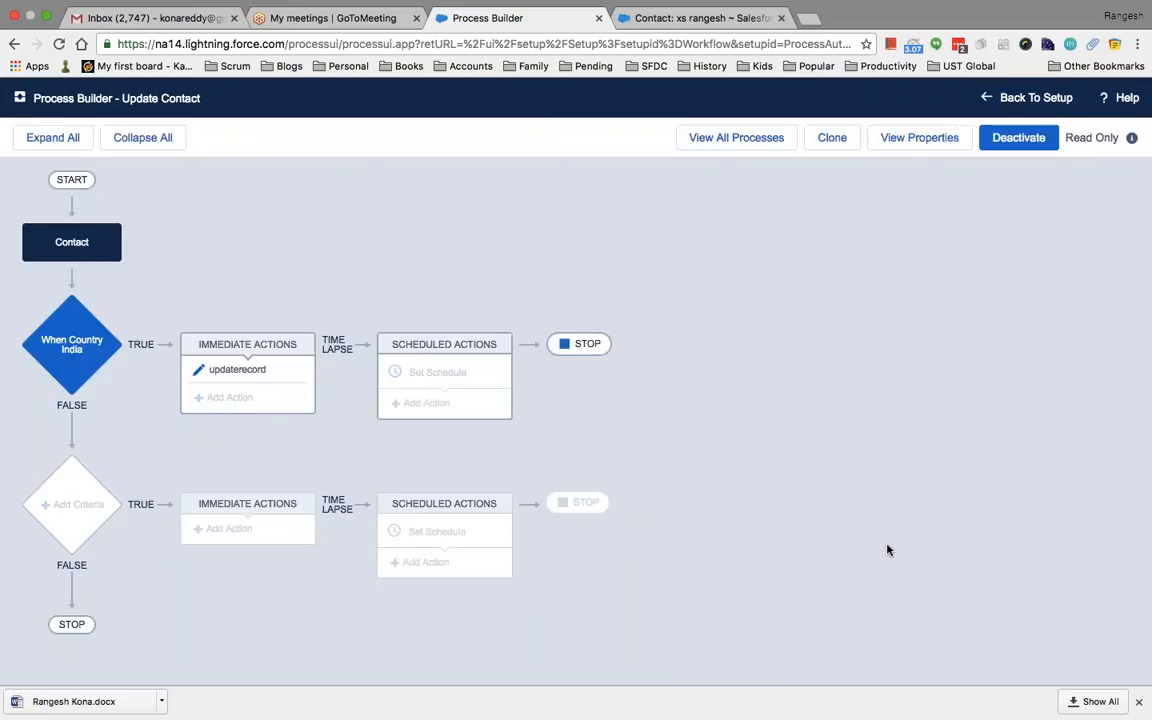
# Clone the test contact and save the copy
pyautogui.click(656, 18)
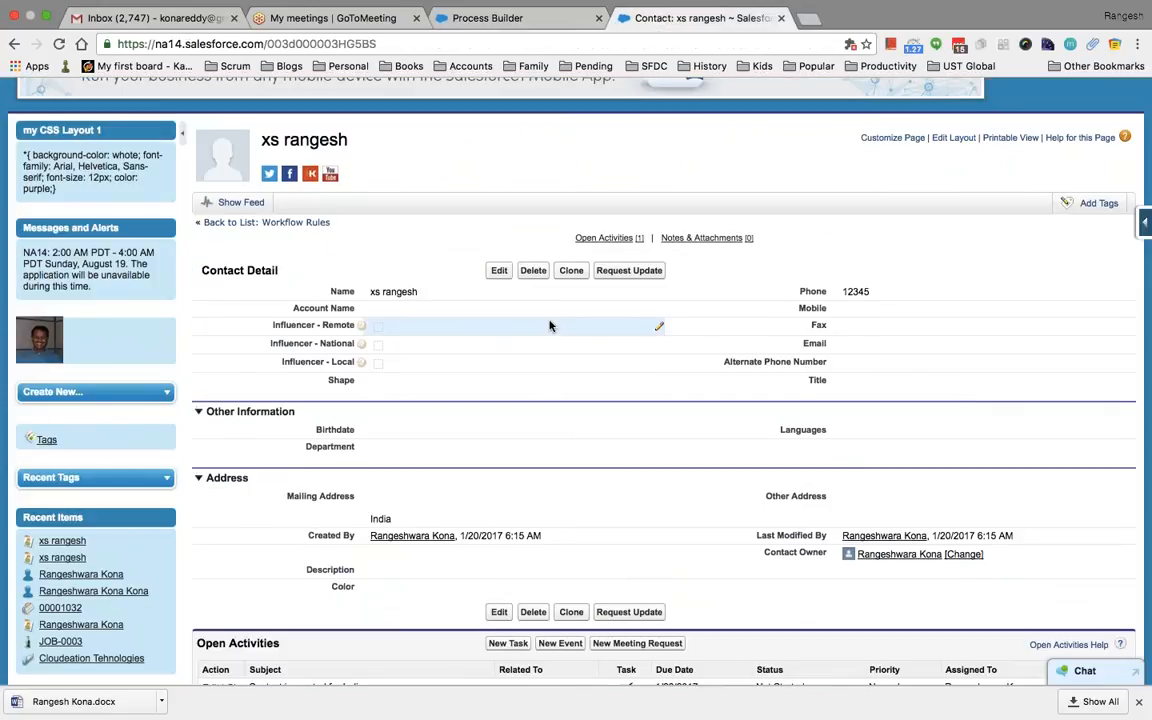
pyautogui.scroll(-3, 548, 320)
pyautogui.scroll(2, 502, 224)
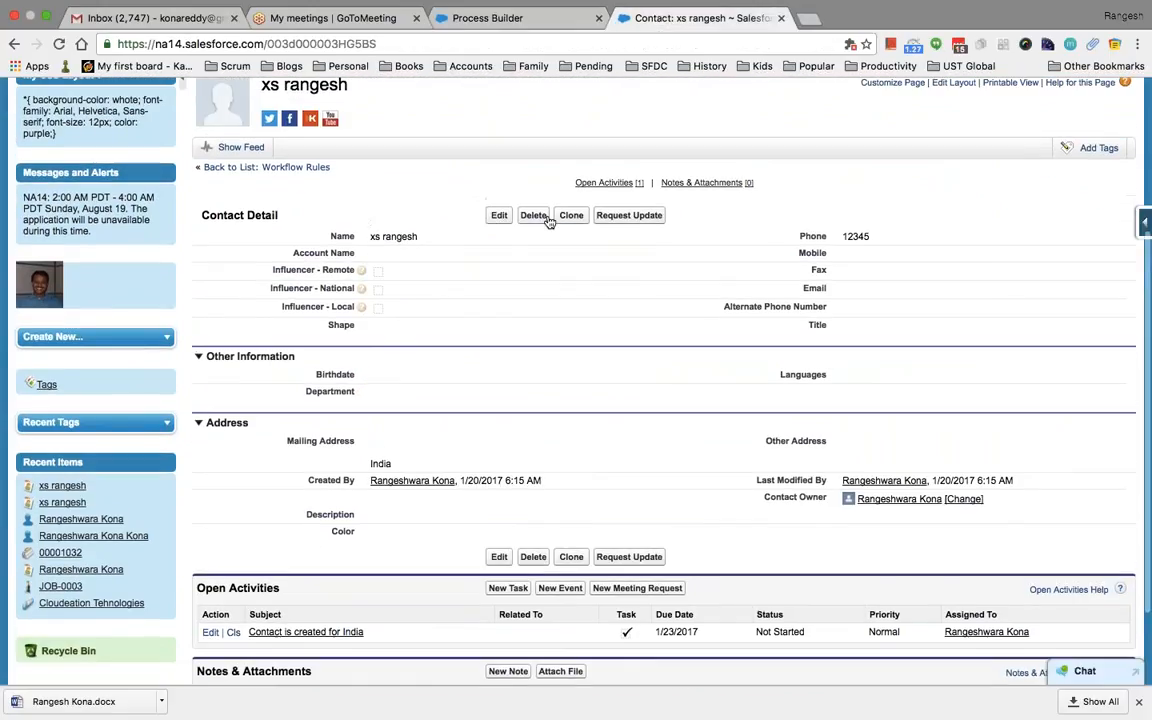
pyautogui.click(571, 215)
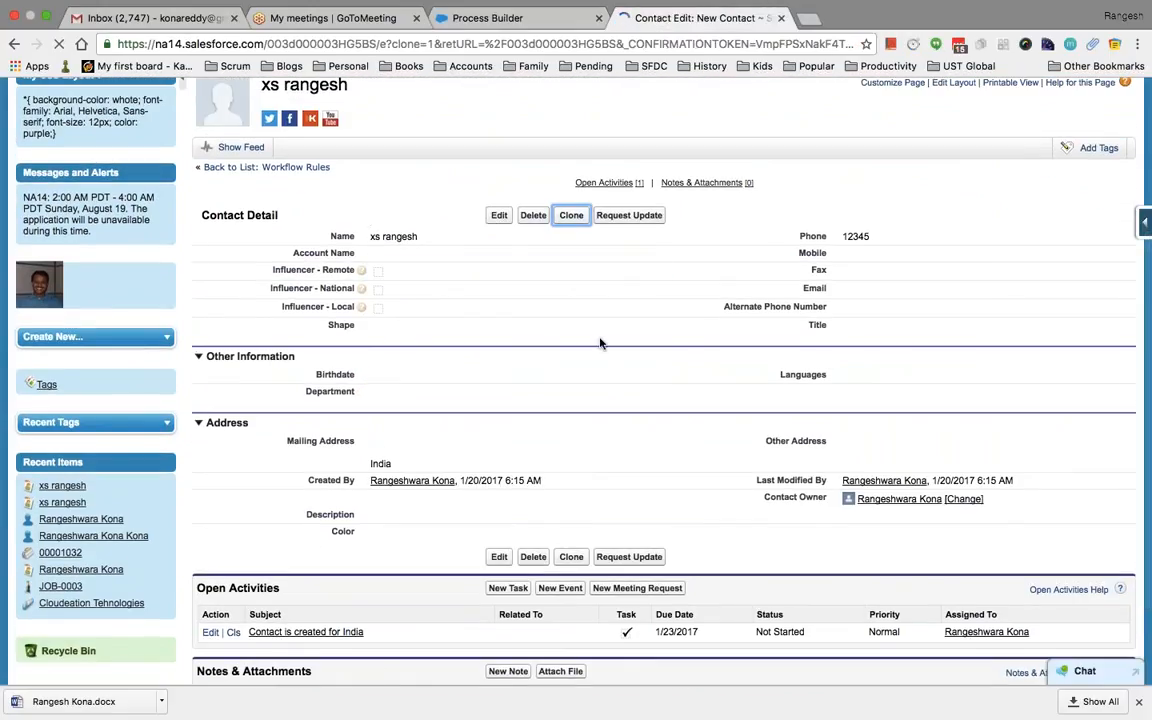
pyautogui.scroll(-5, 632, 416)
pyautogui.scroll(-4, 632, 416)
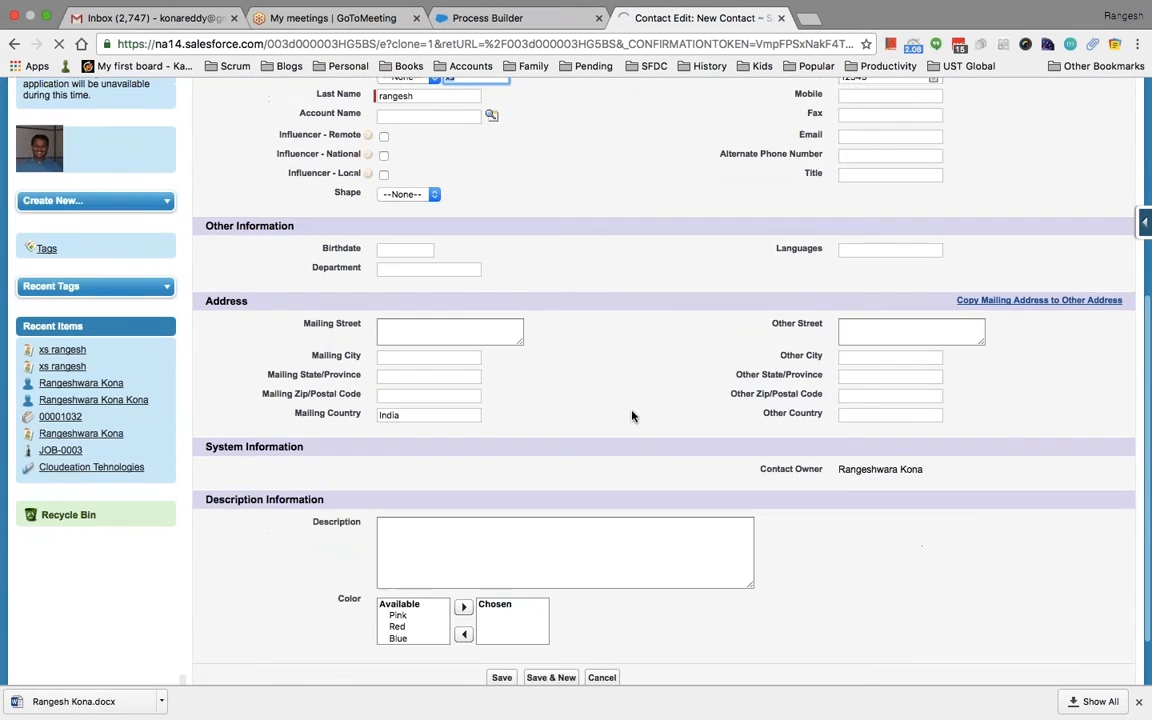
pyautogui.press('Return')
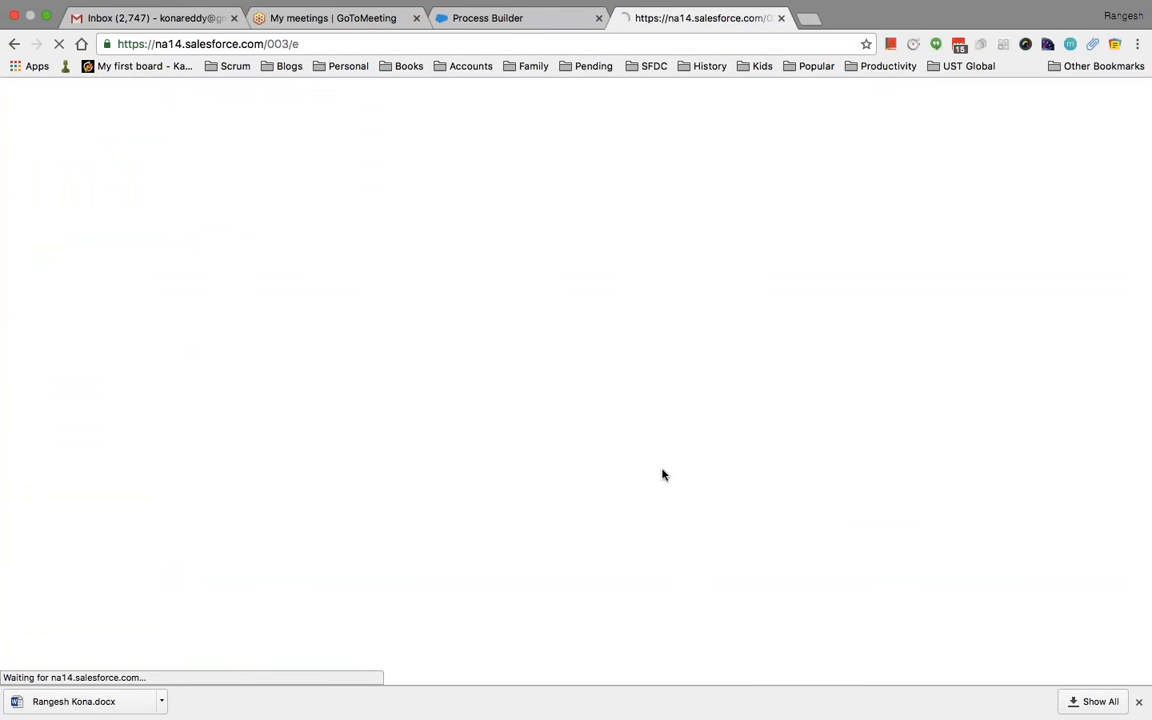
# Check the new contact's Other Country value and open it for editing
pyautogui.scroll(-3, 689, 518)
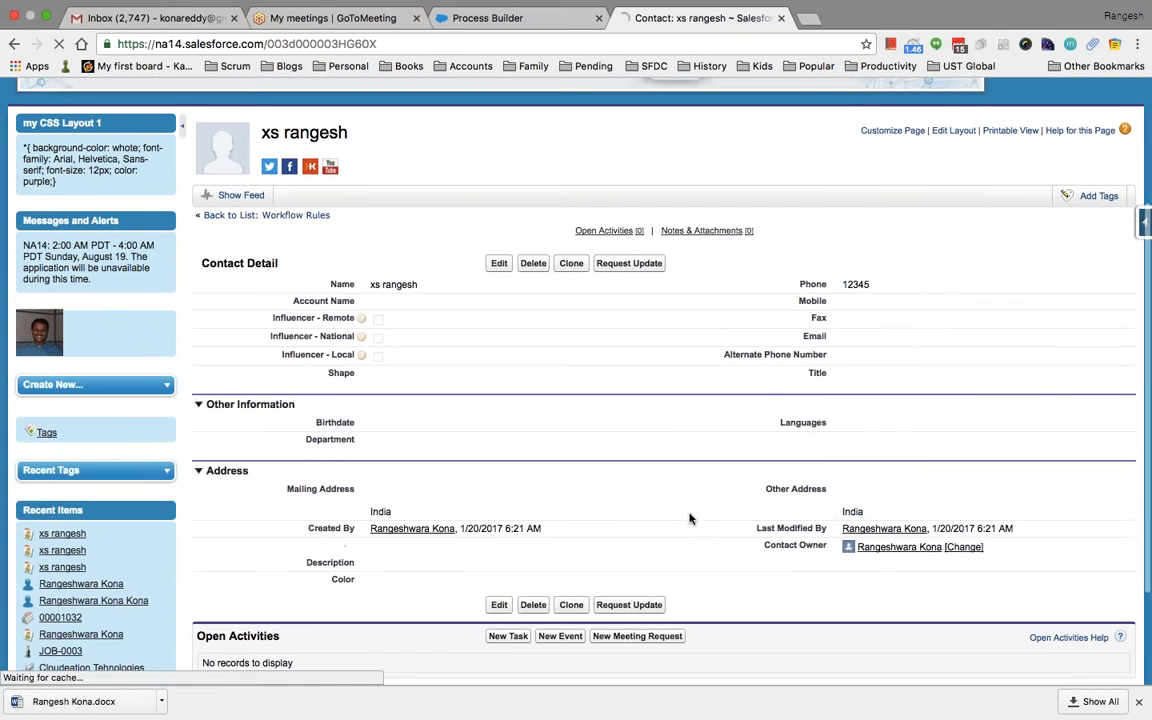
pyautogui.doubleClick(879, 486)
pyautogui.click(499, 245)
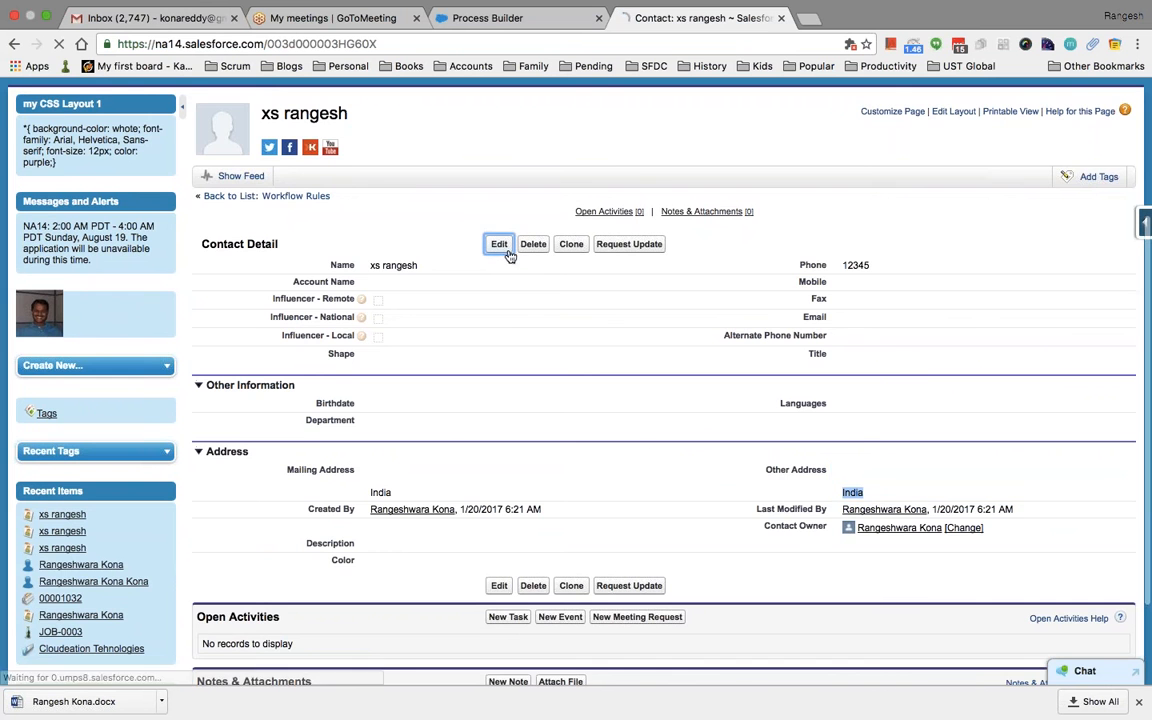
pyautogui.scroll(-5, 560, 475)
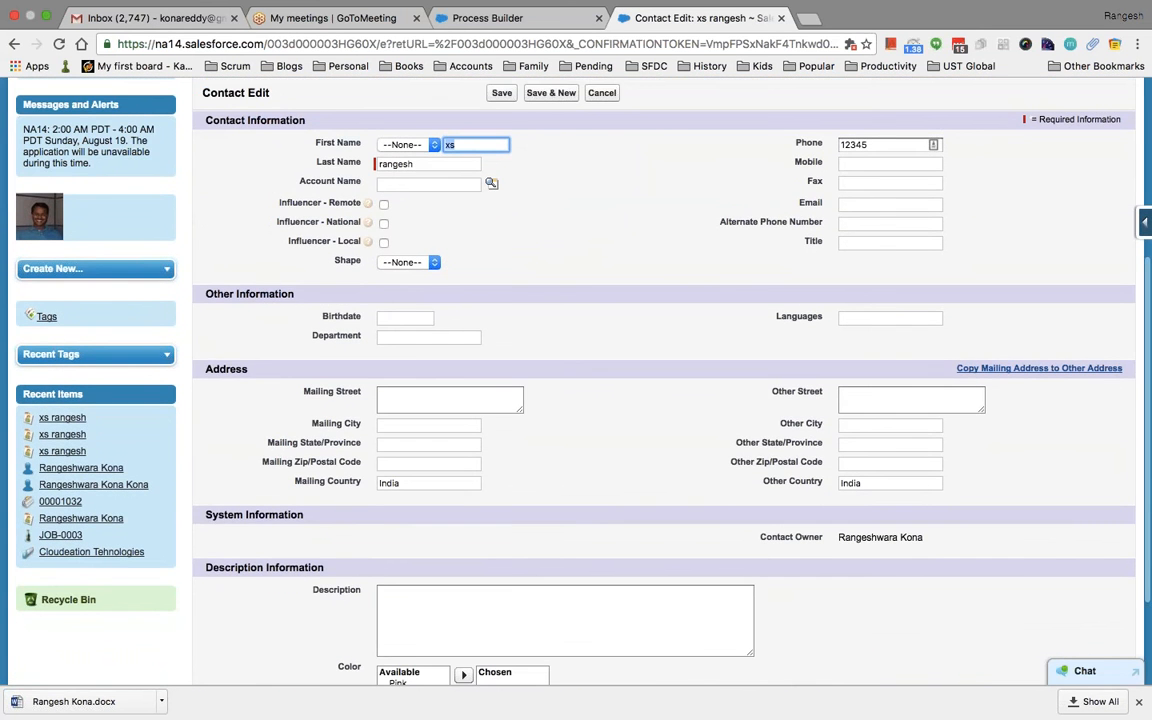
# Confirm Other Country reads India, glance at the process, then cancel the contact edit
pyautogui.doubleClick(852, 483)
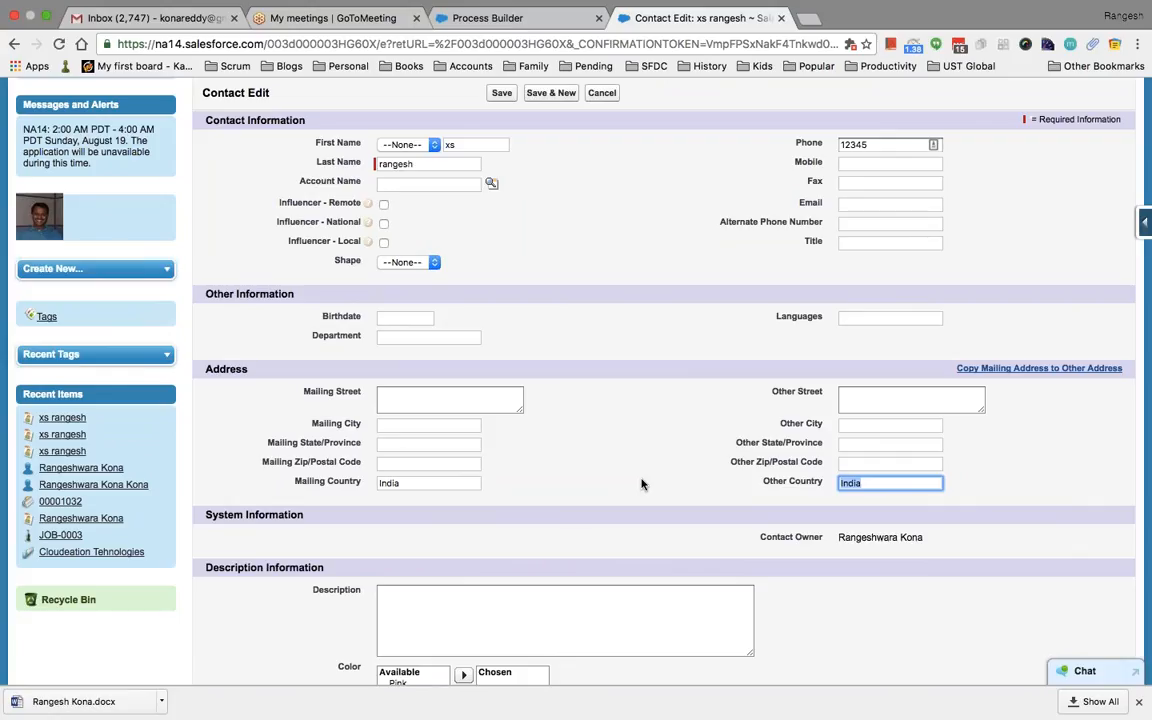
pyautogui.scroll(5, 641, 484)
pyautogui.click(487, 18)
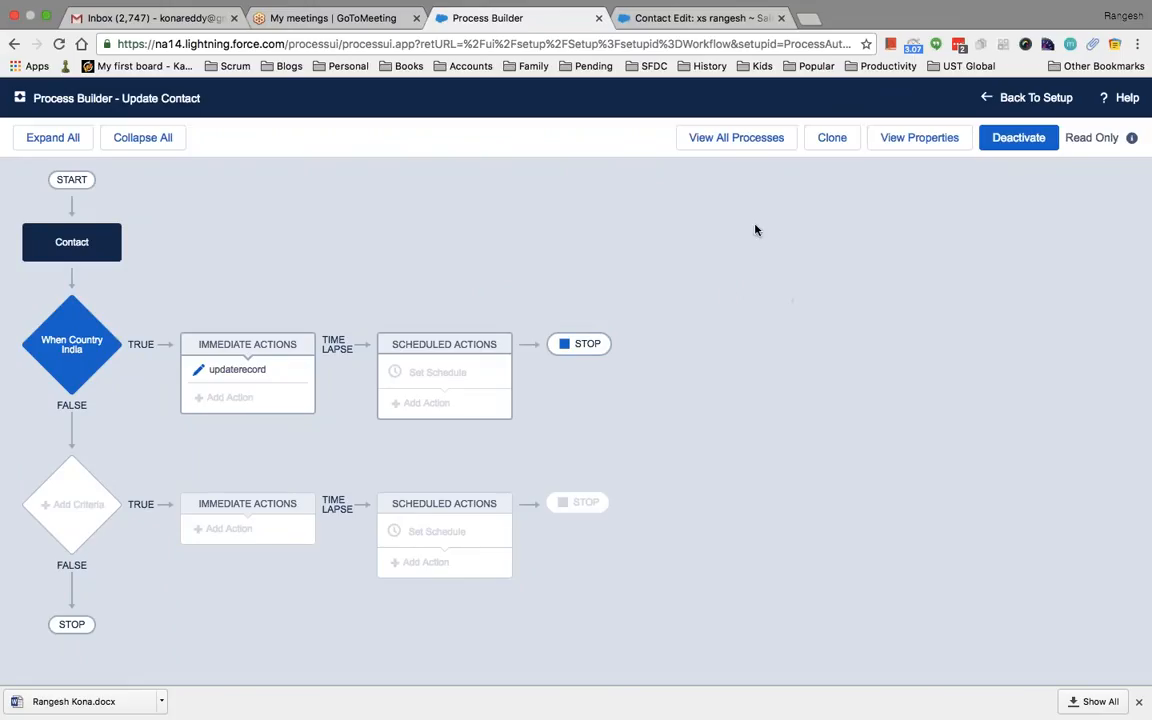
pyautogui.click(610, 22)
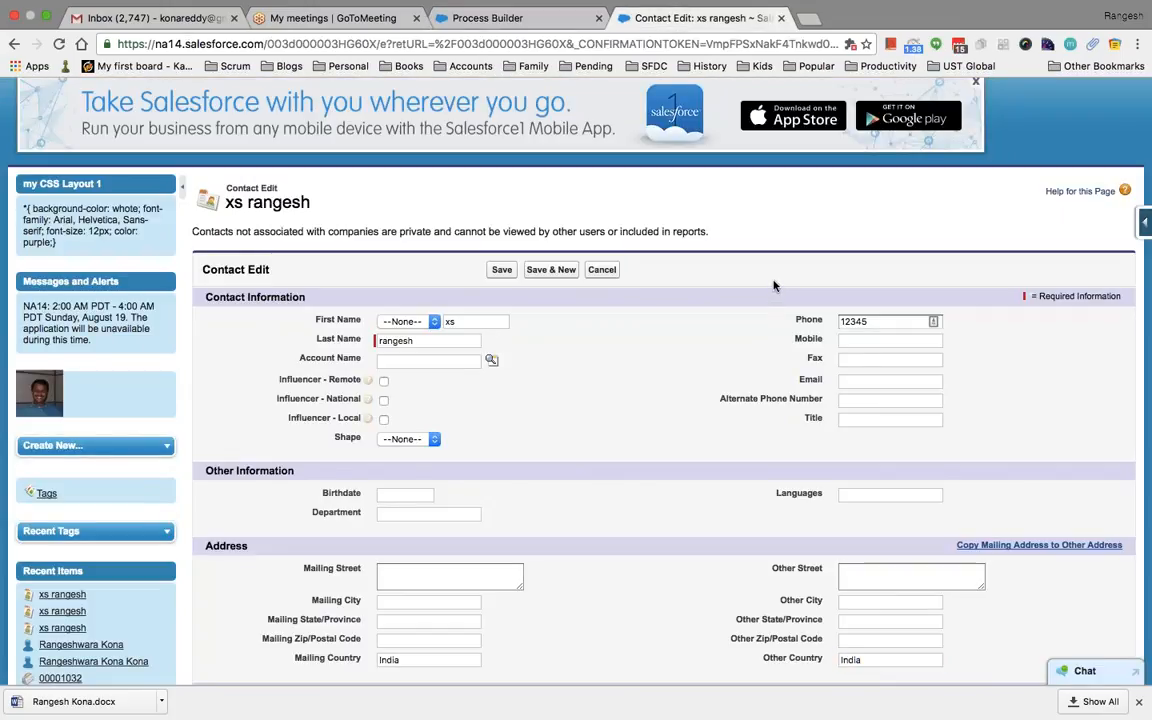
pyautogui.click(602, 270)
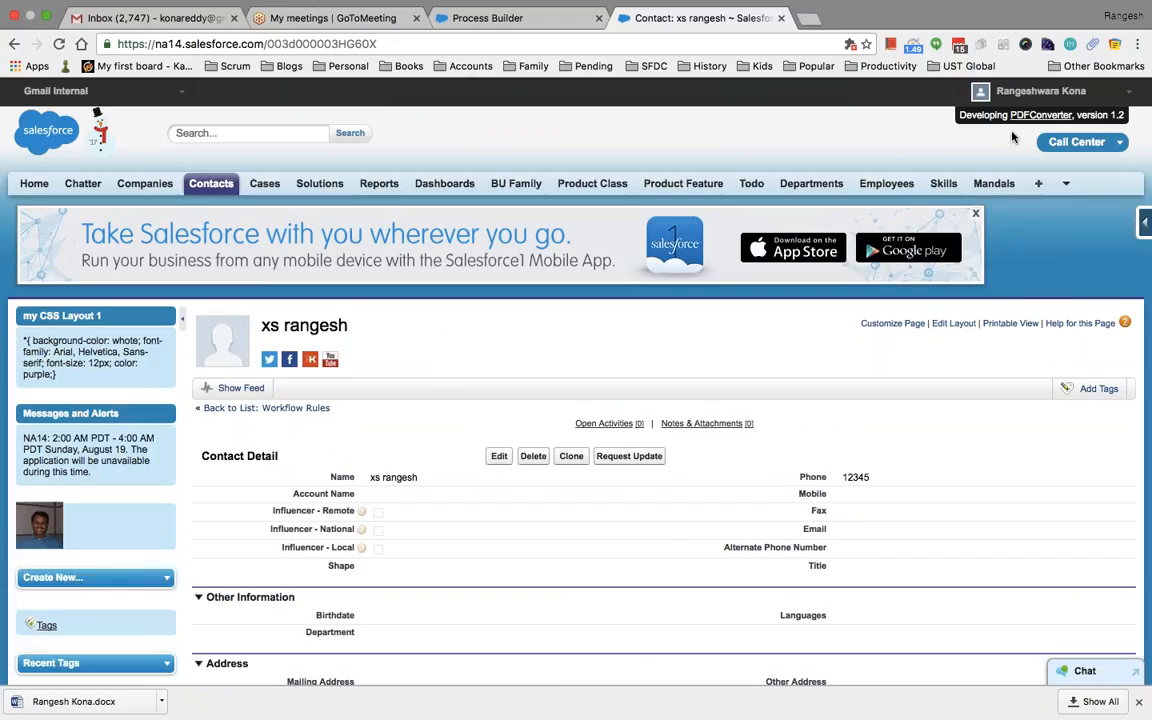
# Go to Setup and open Queues under Administration Setup > Manage Users
pyautogui.click(1035, 91)
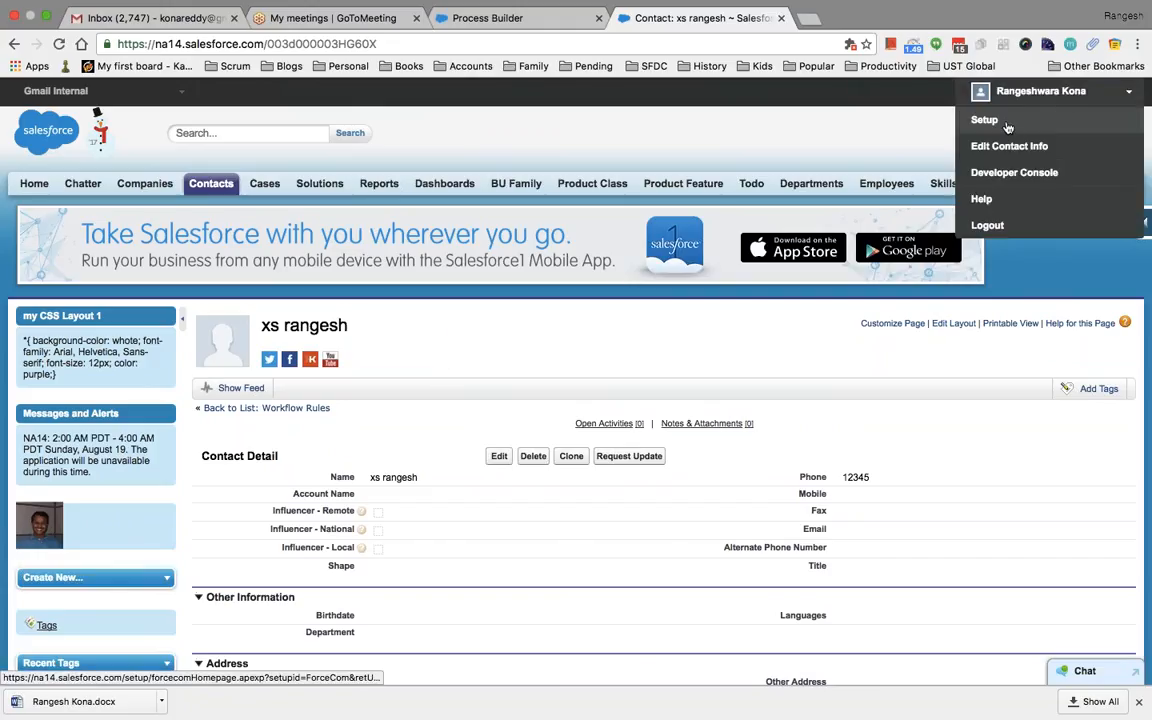
pyautogui.click(1031, 121)
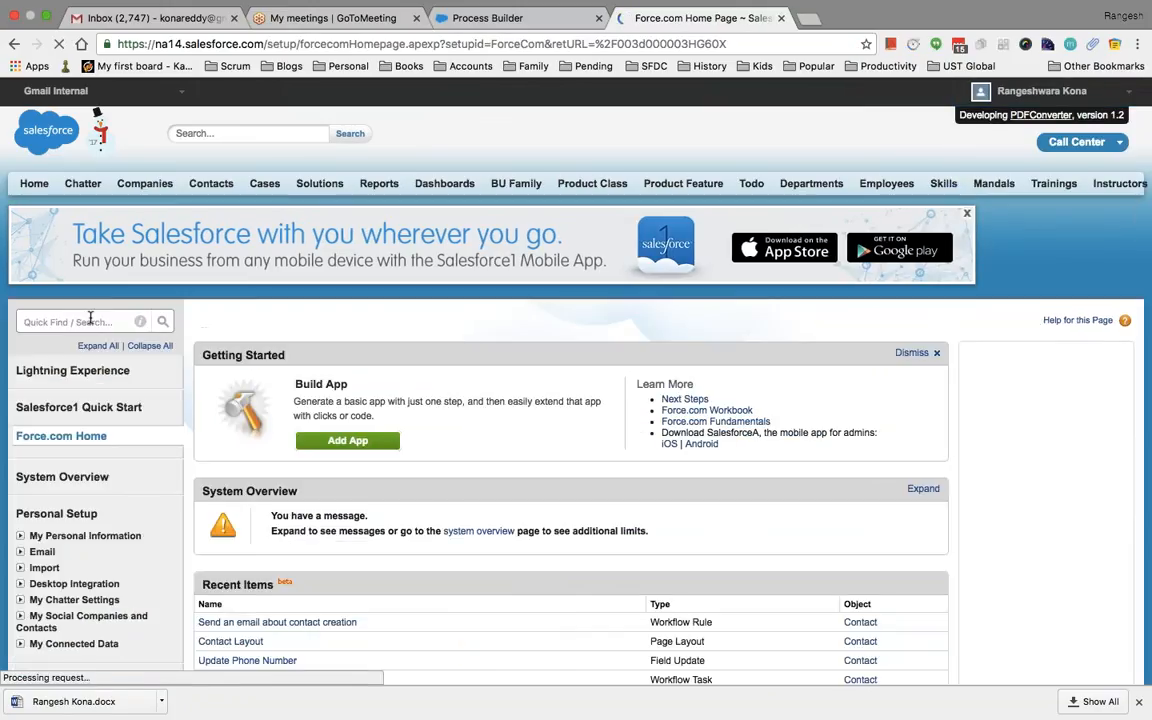
pyautogui.scroll(-4, 570, 400)
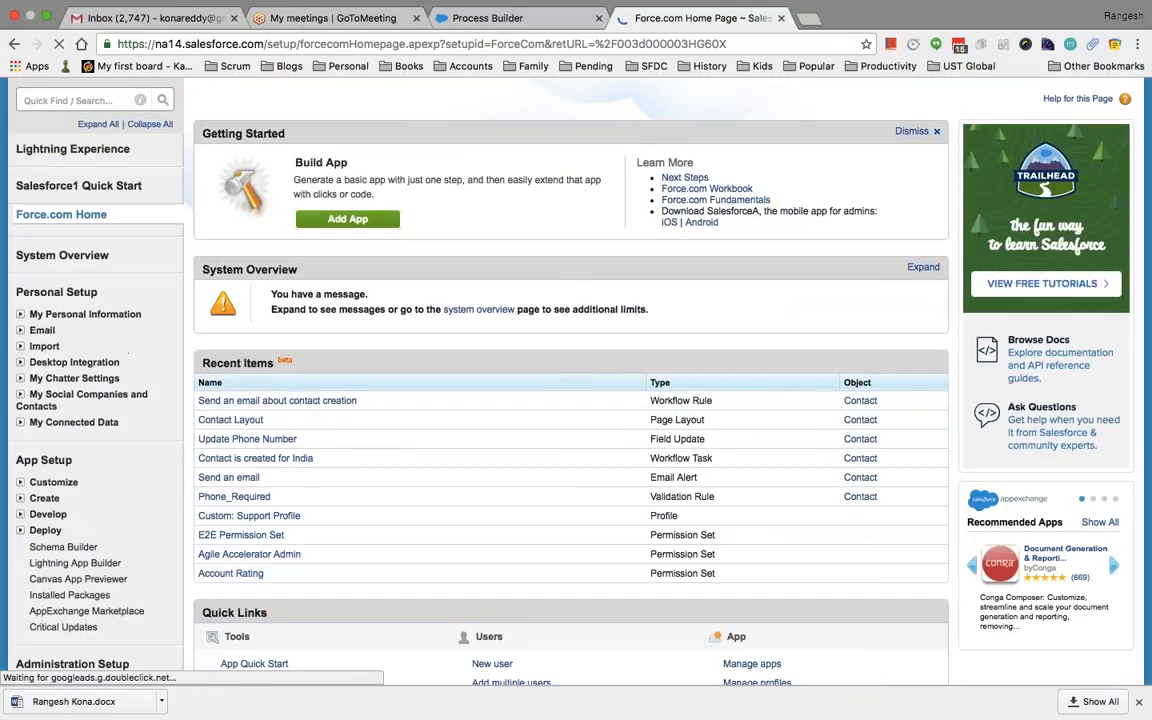
pyautogui.scroll(-3, 570, 400)
pyautogui.scroll(-3, 570, 400)
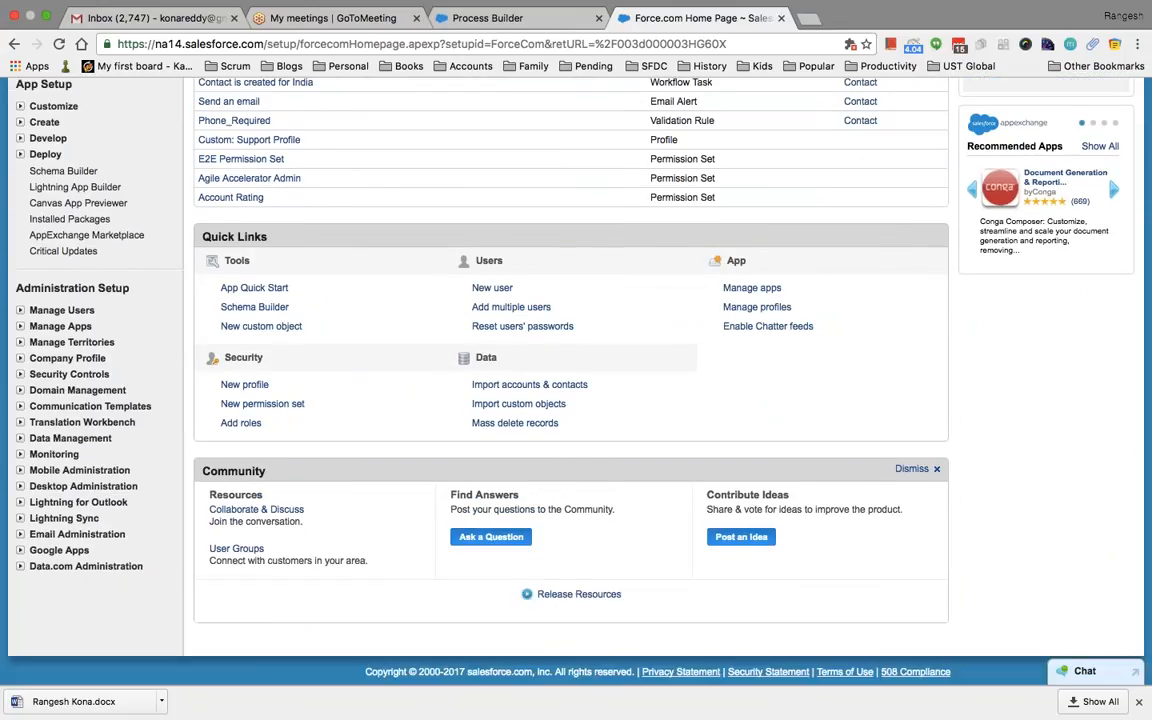
pyautogui.click(20, 311)
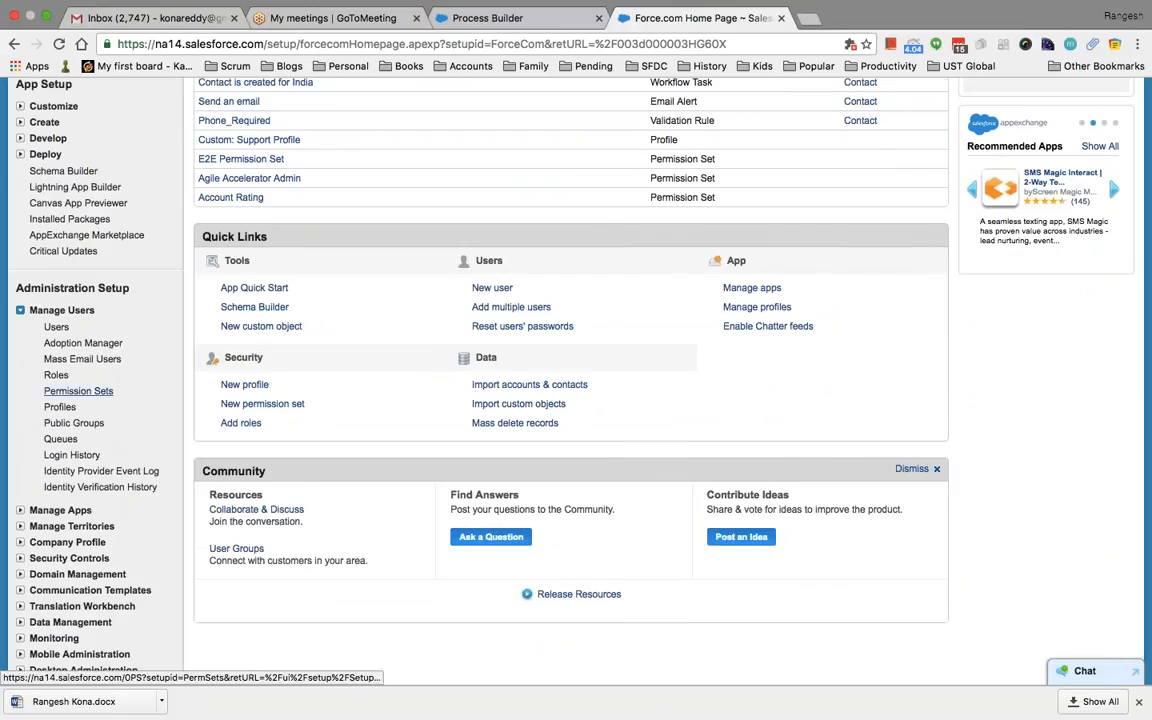
pyautogui.scroll(-2, 78, 391)
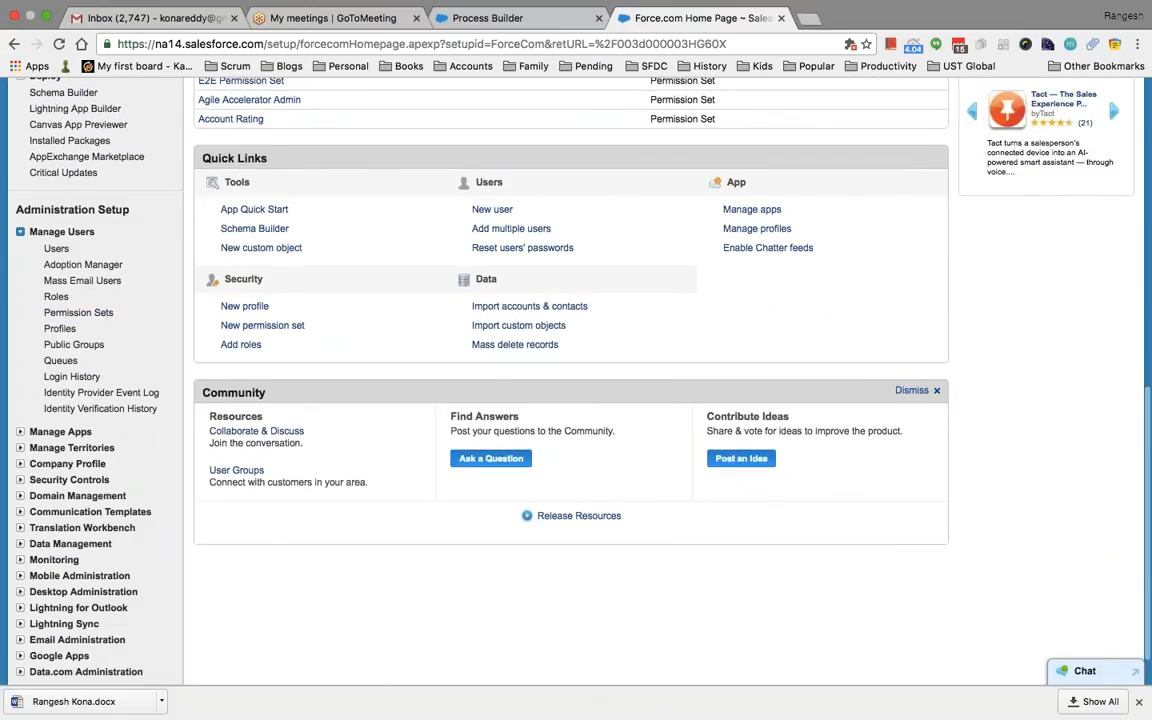
pyautogui.scroll(-1, 147, 329)
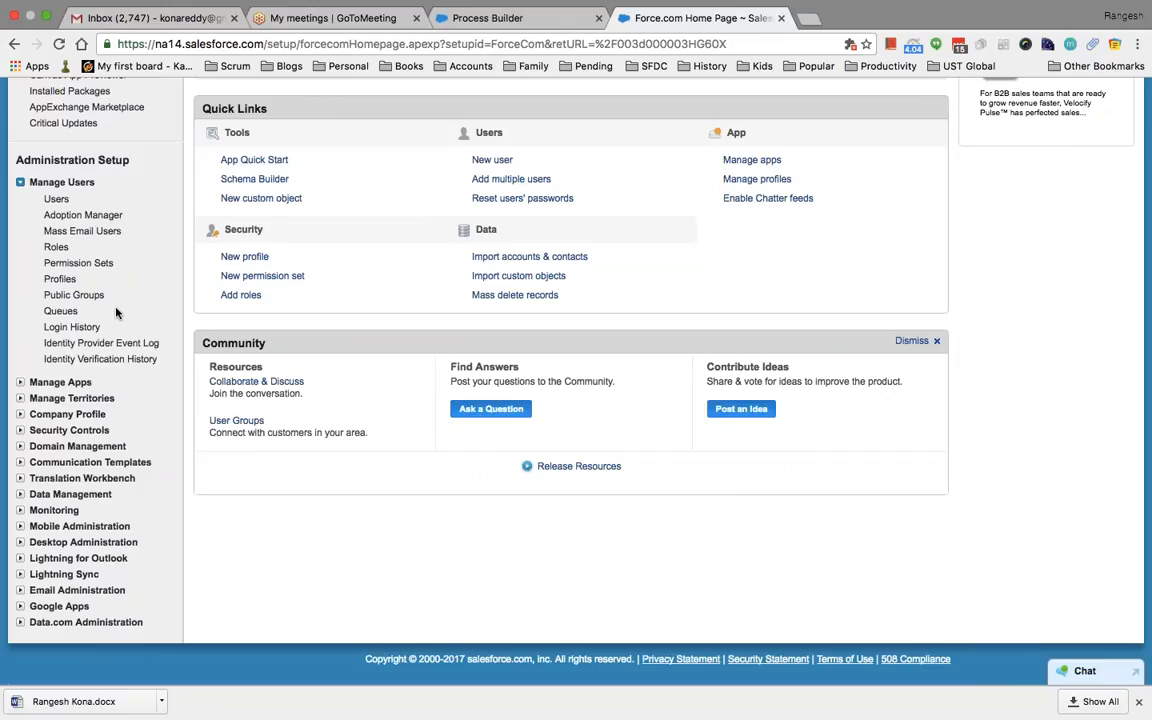
pyautogui.click(61, 312)
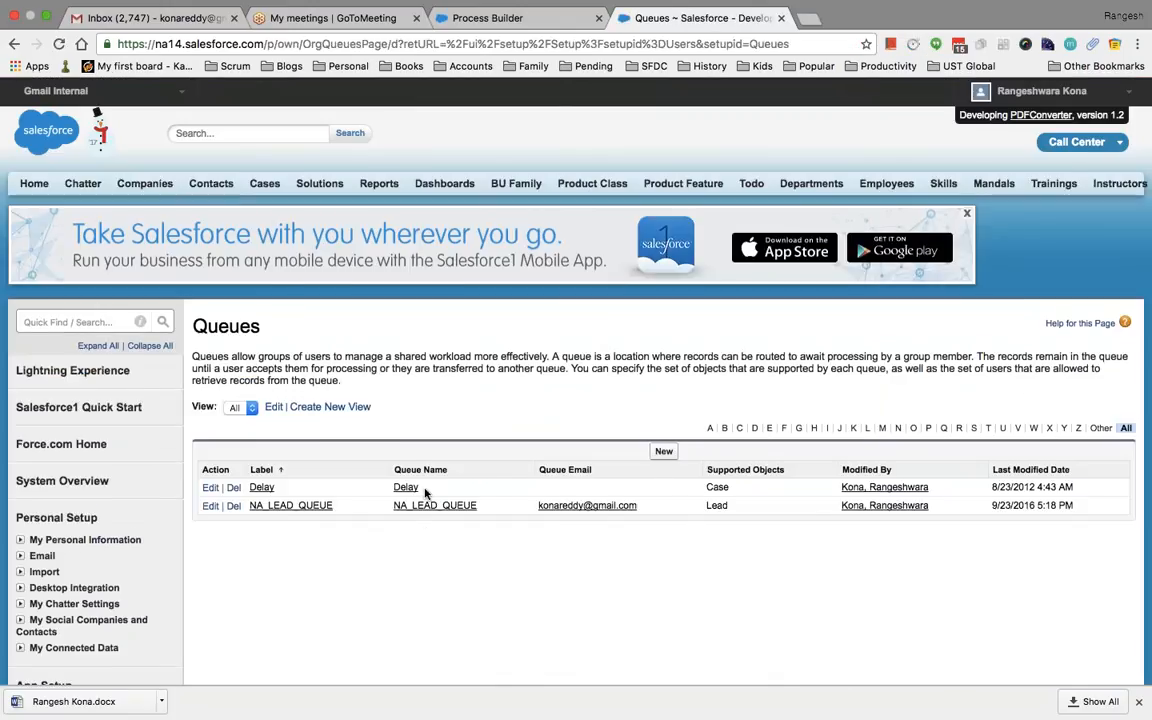
# Start a new queue labelled 'IBM Queue' (IBM_Queue) and enter its queue e-mail address
pyautogui.scroll(-2, 430, 485)
pyautogui.click(665, 375)
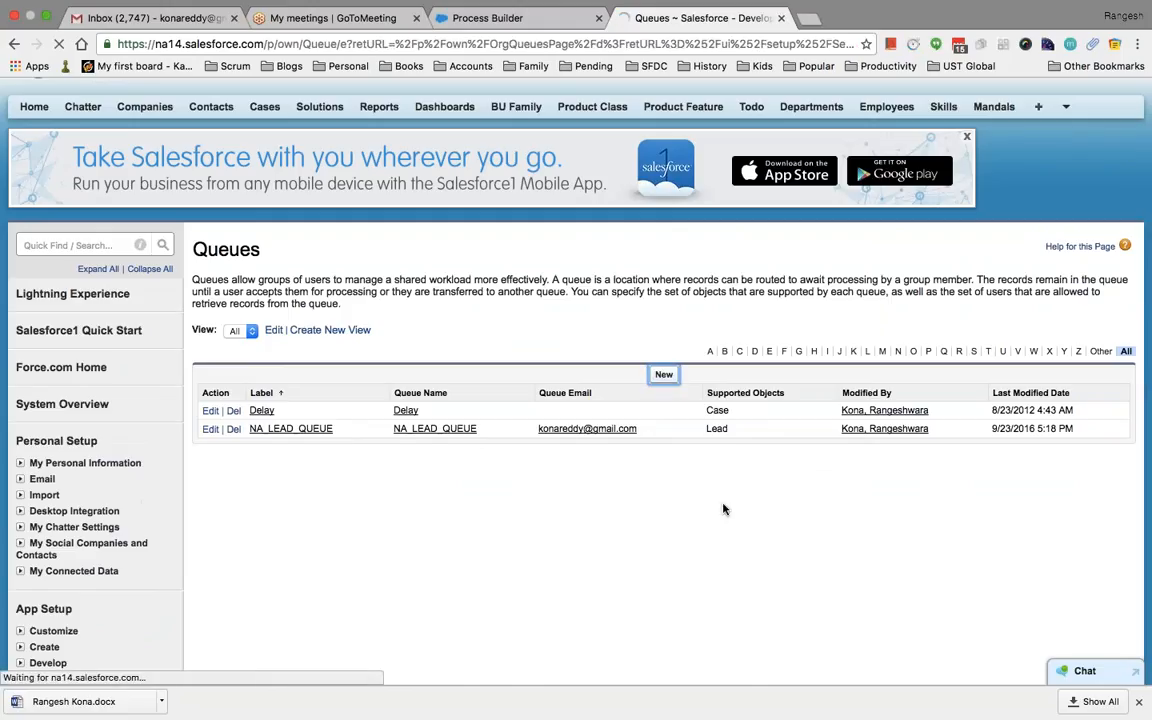
pyautogui.scroll(-1, 663, 471)
pyautogui.scroll(-3, 663, 471)
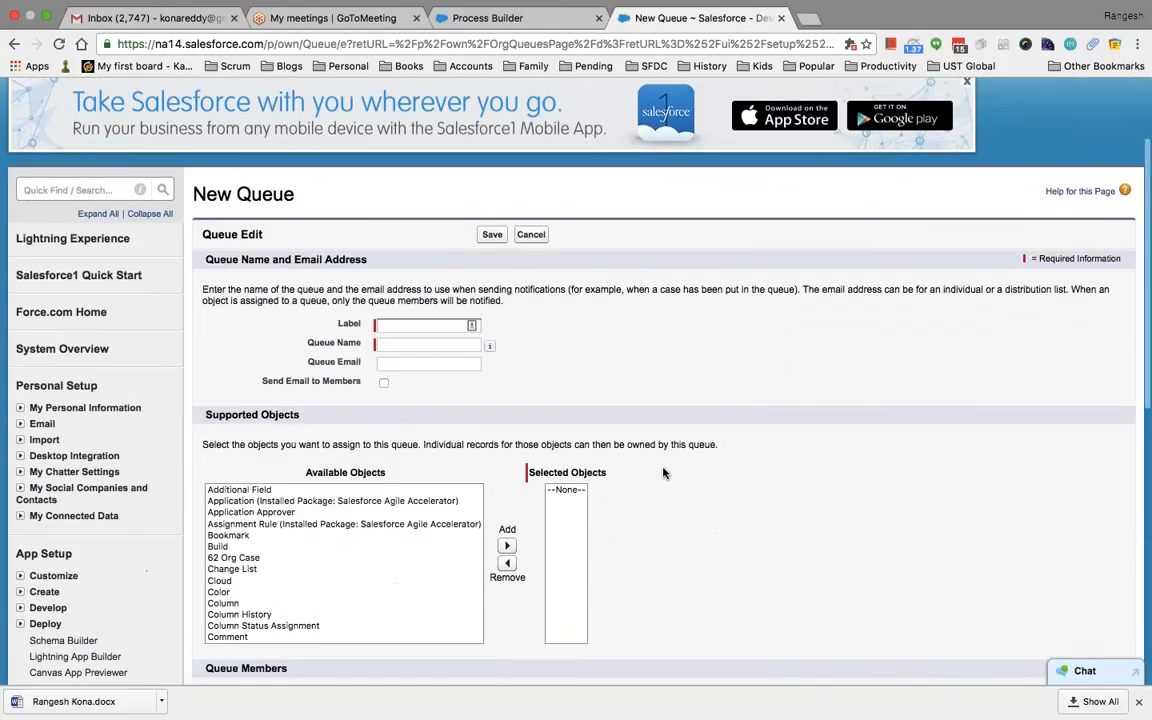
pyautogui.click(405, 263)
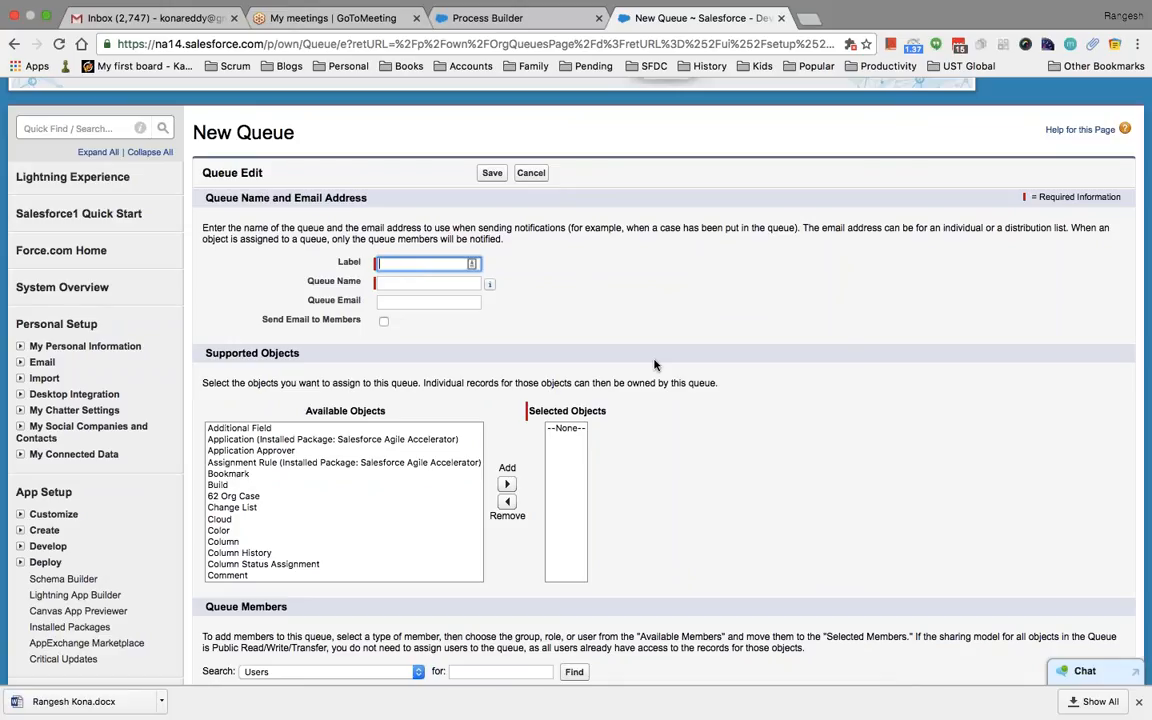
pyautogui.write('IBM Queue')
pyautogui.press('Tab')
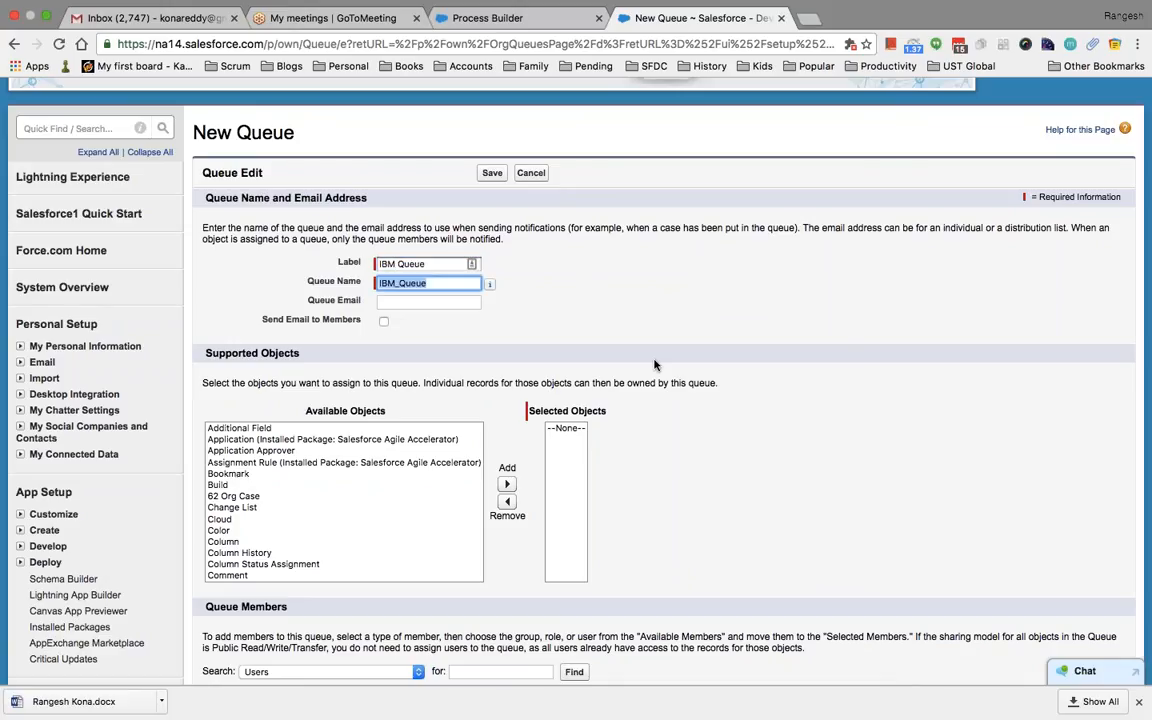
pyautogui.click(447, 315)
pyautogui.click(440, 302)
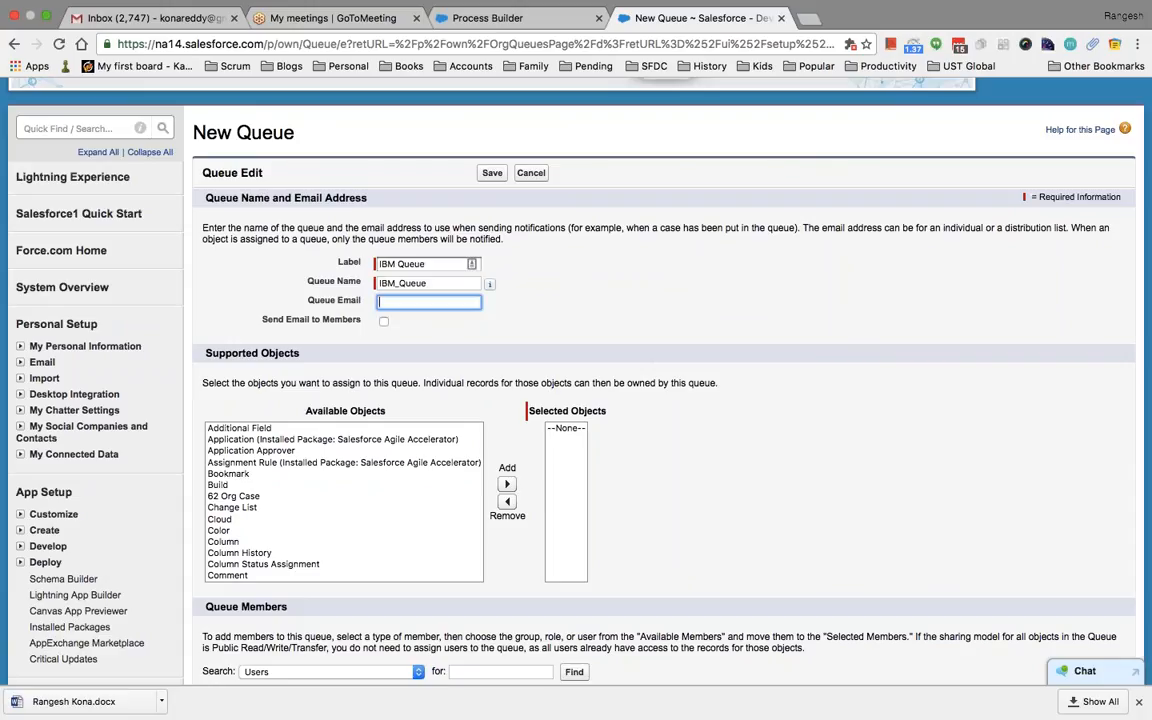
pyautogui.click(477, 358)
# Turn on e-mails to queue members and add Case as a supported object
pyautogui.click(383, 321)
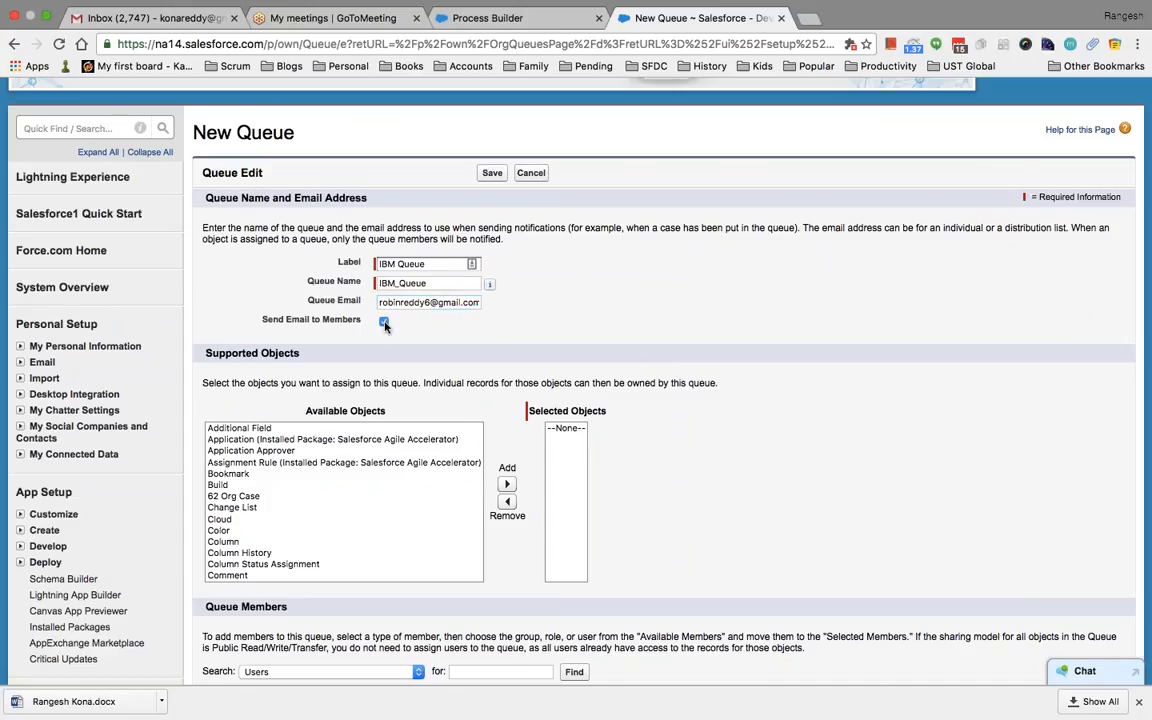
pyautogui.scroll(-3, 380, 330)
pyautogui.scroll(-2, 308, 403)
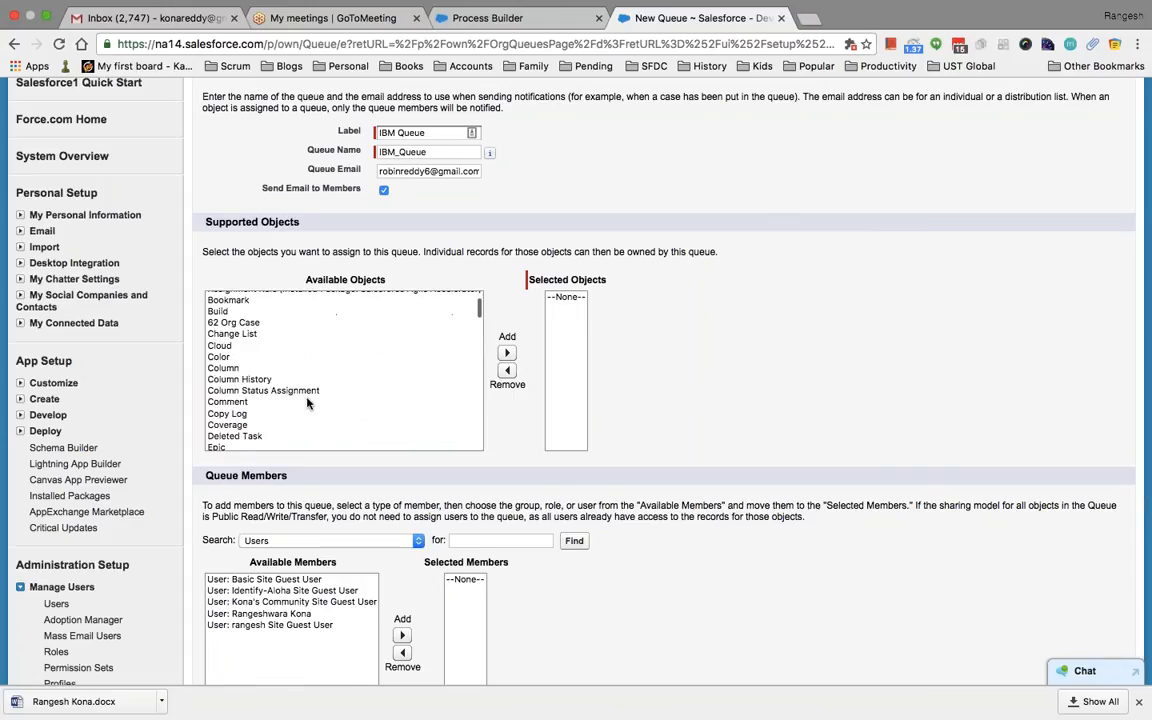
pyautogui.scroll(-3, 717, 435)
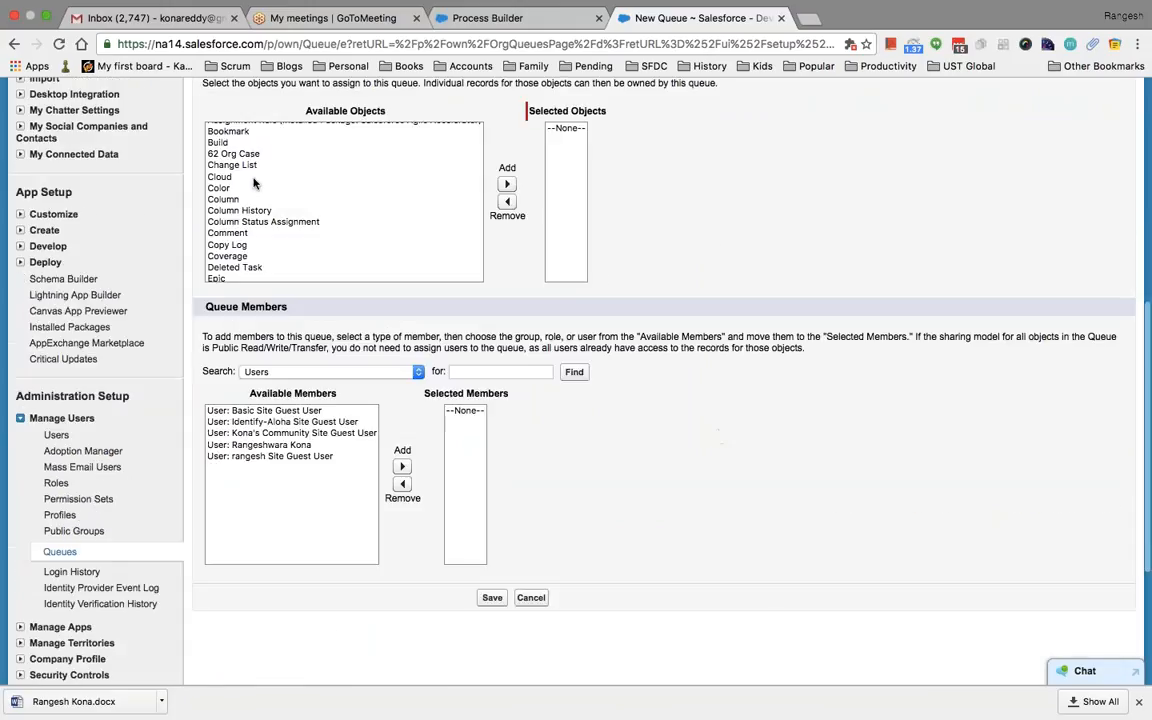
pyautogui.scroll(2, 658, 200)
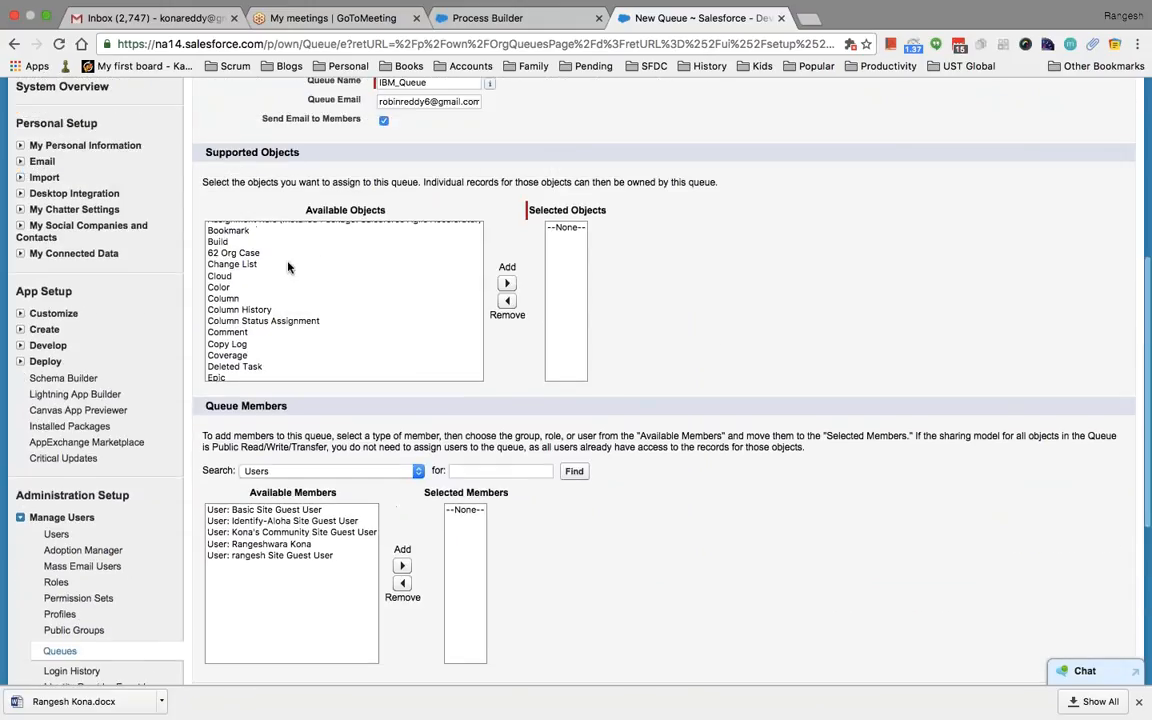
pyautogui.click(288, 264)
pyautogui.press('c')
pyautogui.press('c')
pyautogui.press('c')
pyautogui.press('c')
pyautogui.press('c')
pyautogui.press('c')
pyautogui.press('c')
pyautogui.press('c')
pyautogui.press('c')
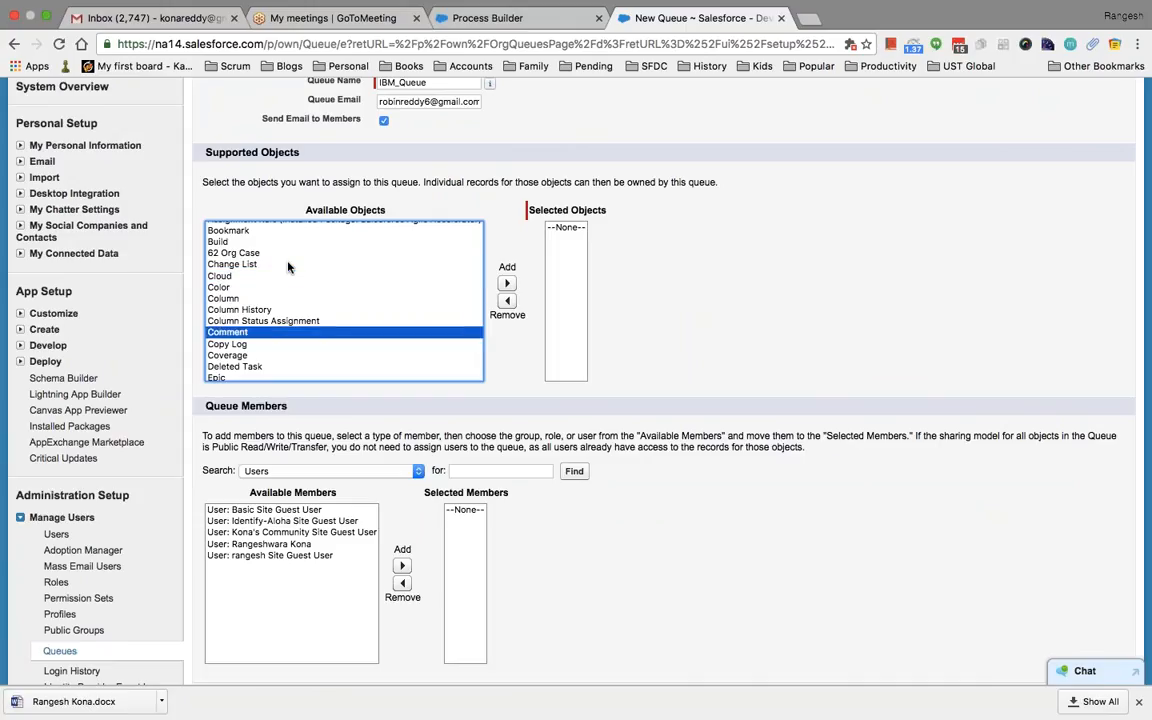
pyautogui.press('c')
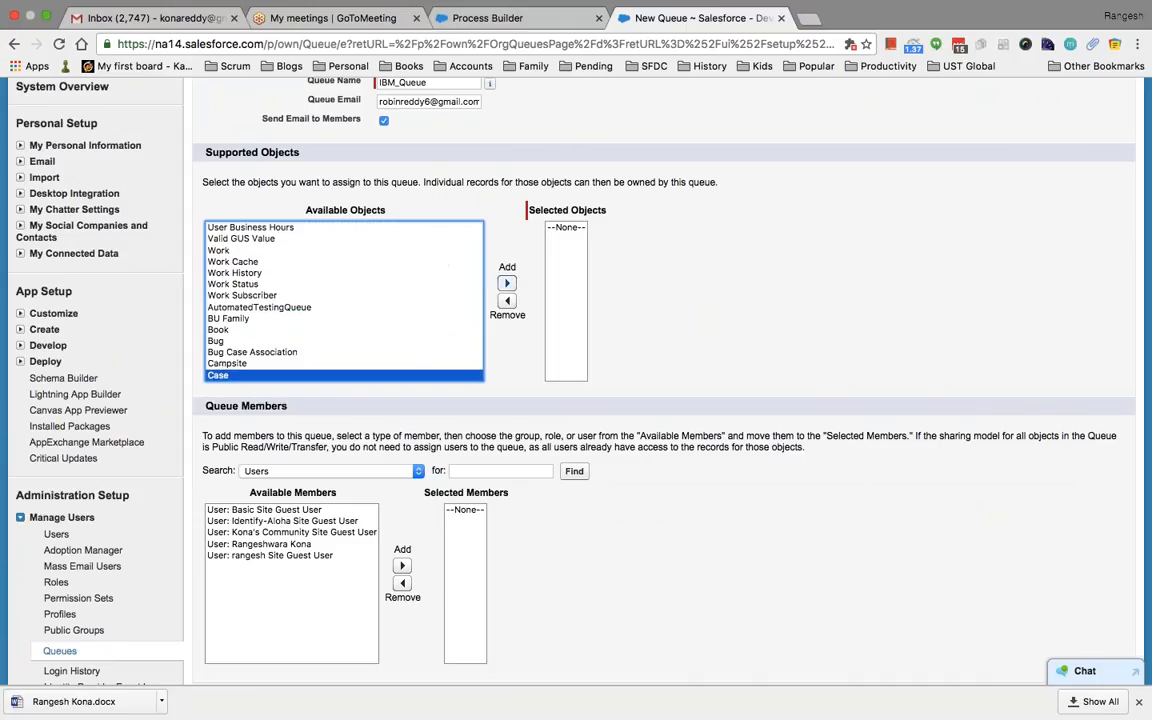
pyautogui.click(507, 284)
# Add one user as a queue member and save the queue
pyautogui.scroll(-4, 650, 332)
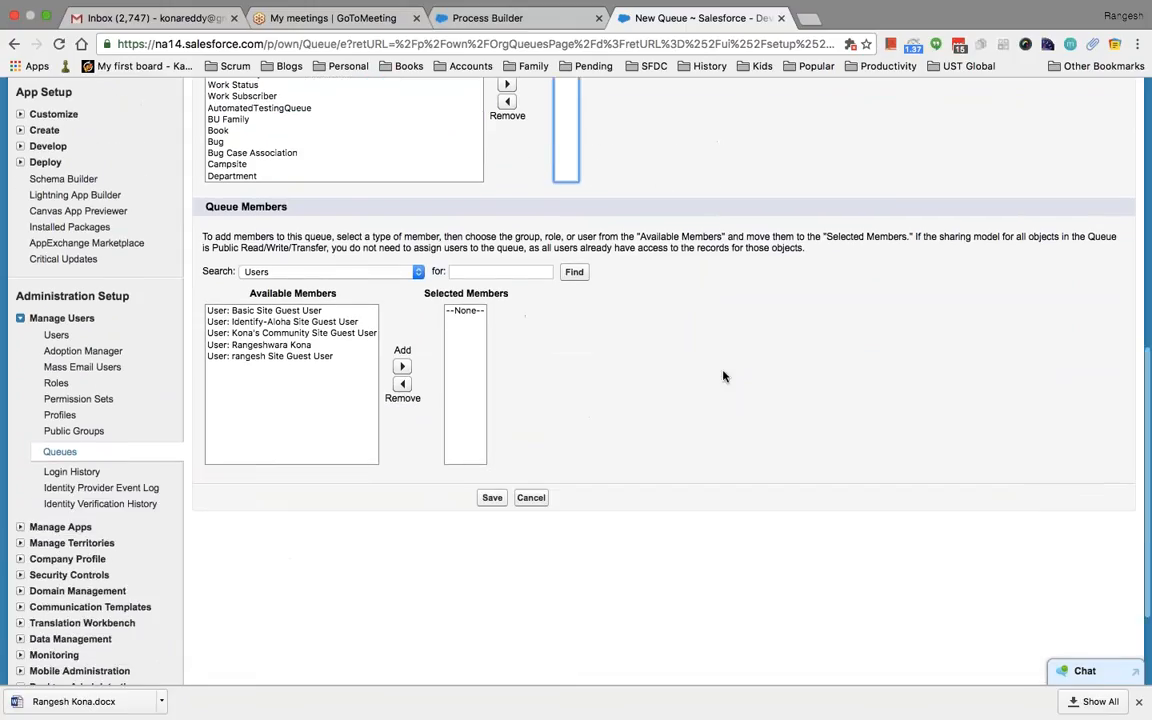
pyautogui.click(298, 345)
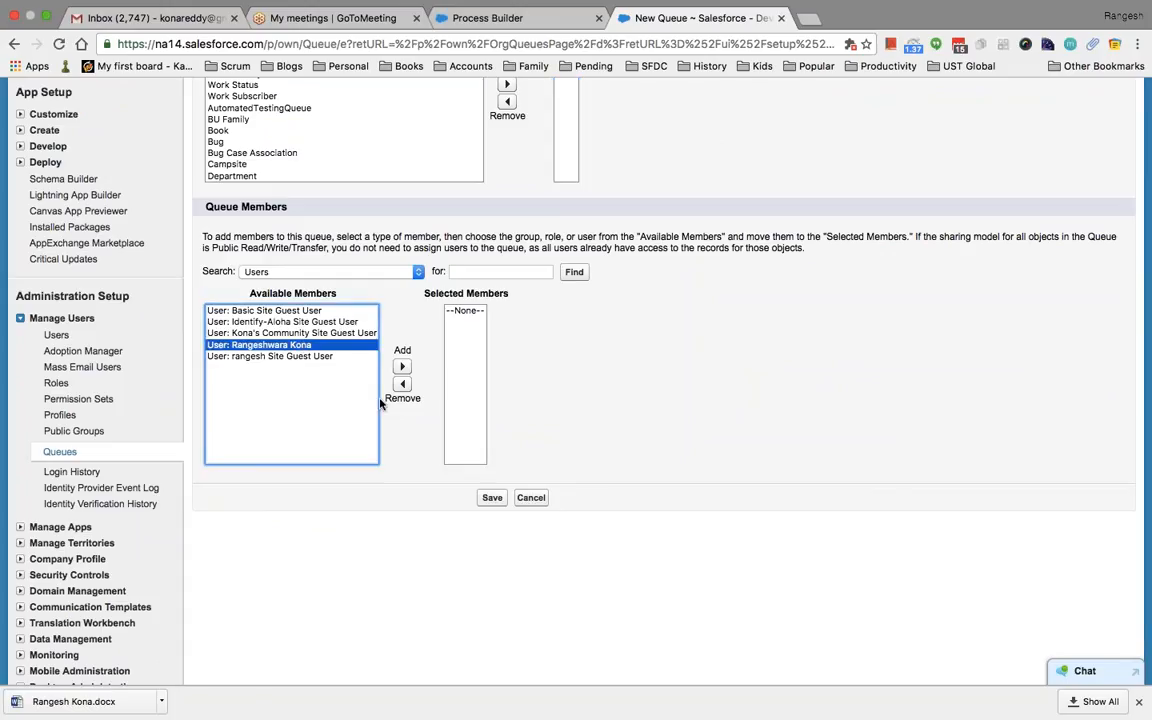
pyautogui.click(403, 367)
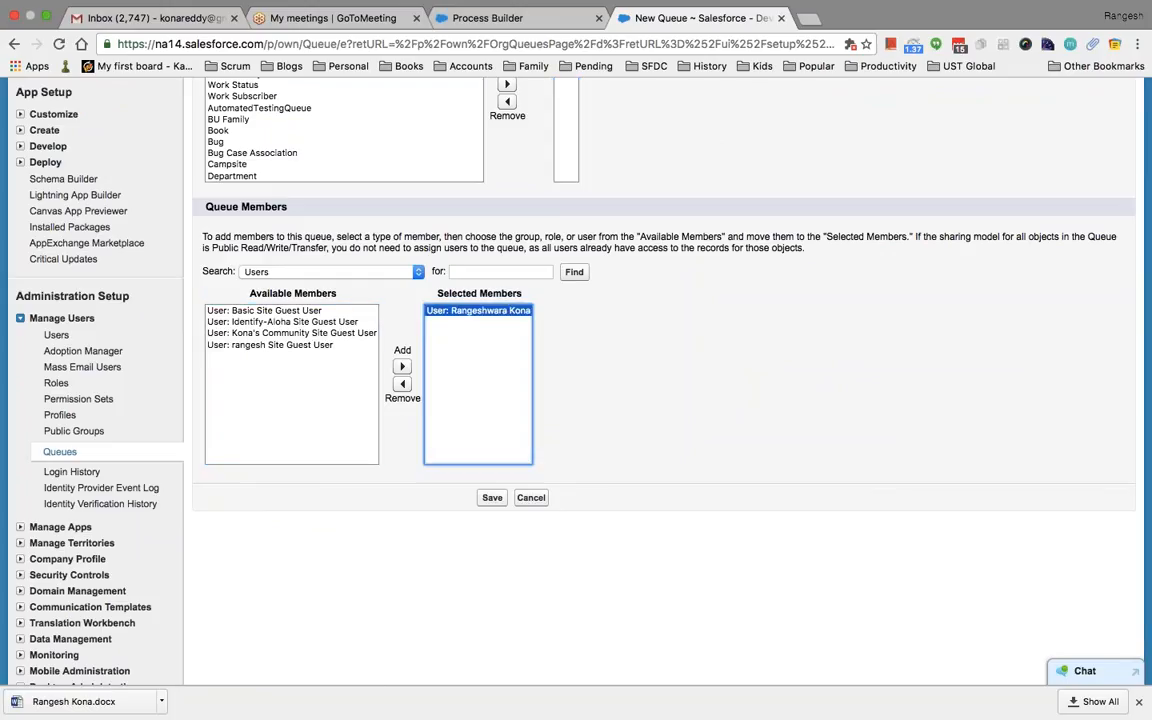
pyautogui.scroll(8, 700, 437)
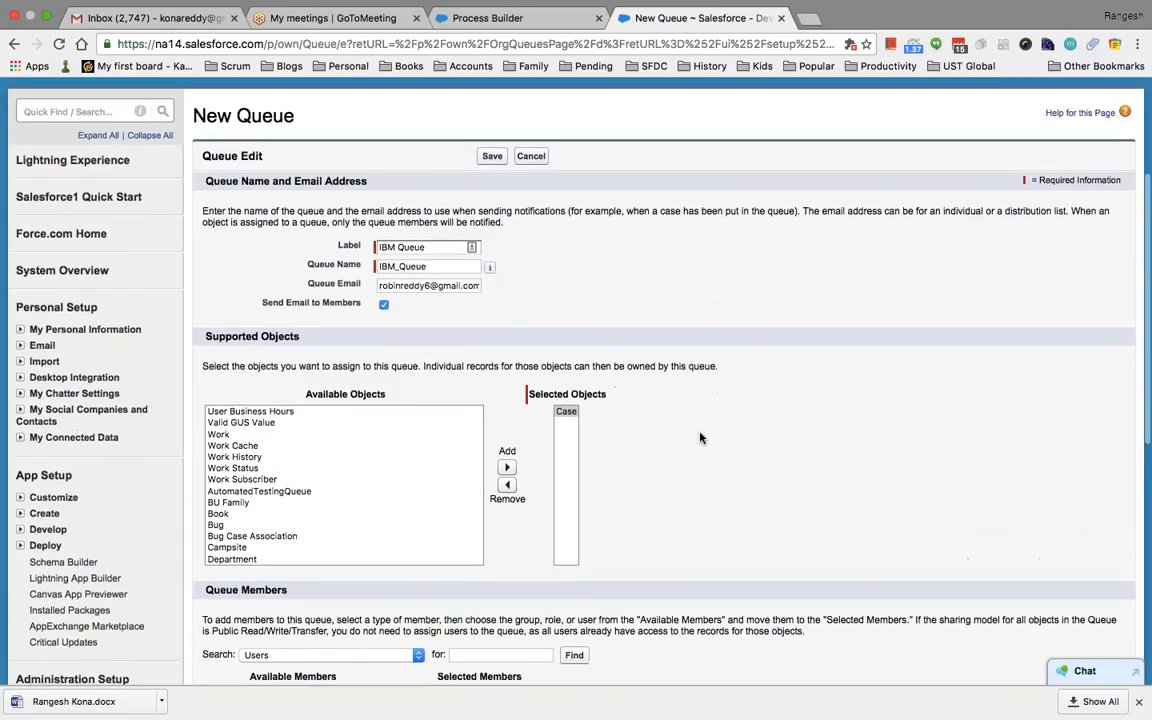
pyautogui.click(492, 161)
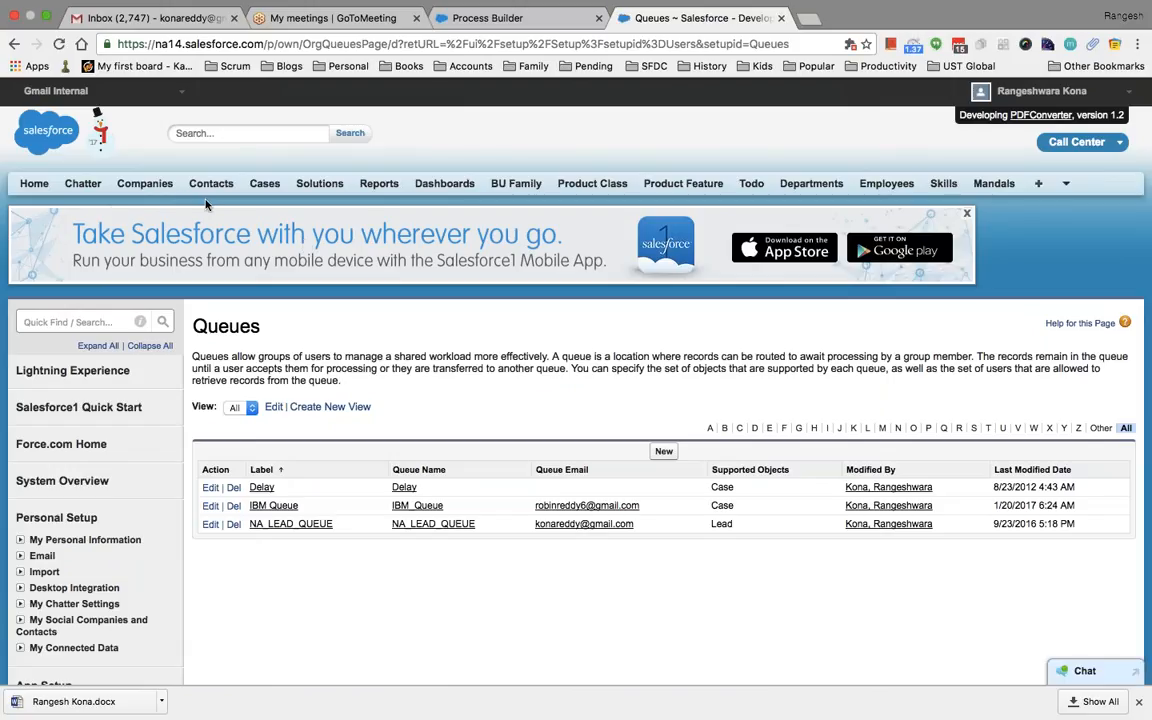
# Open case 00001032 from the Cases home page
pyautogui.keyDown('super'); pyautogui.click(274, 189); pyautogui.keyUp('super')
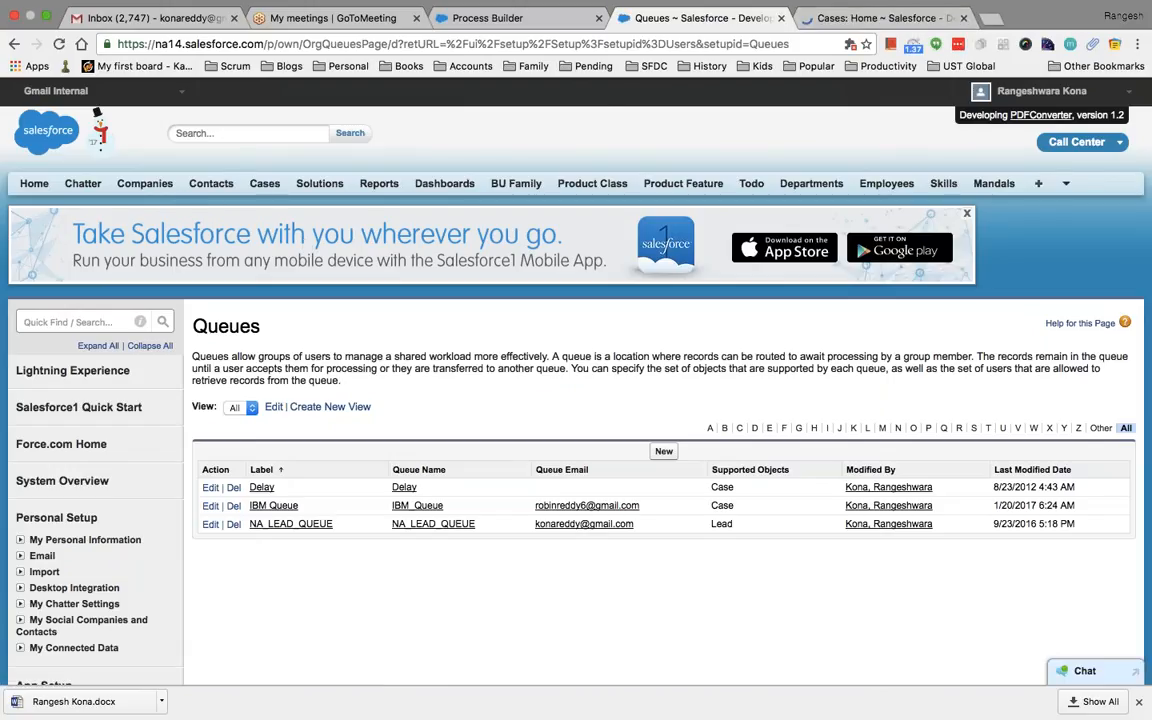
pyautogui.click(841, 19)
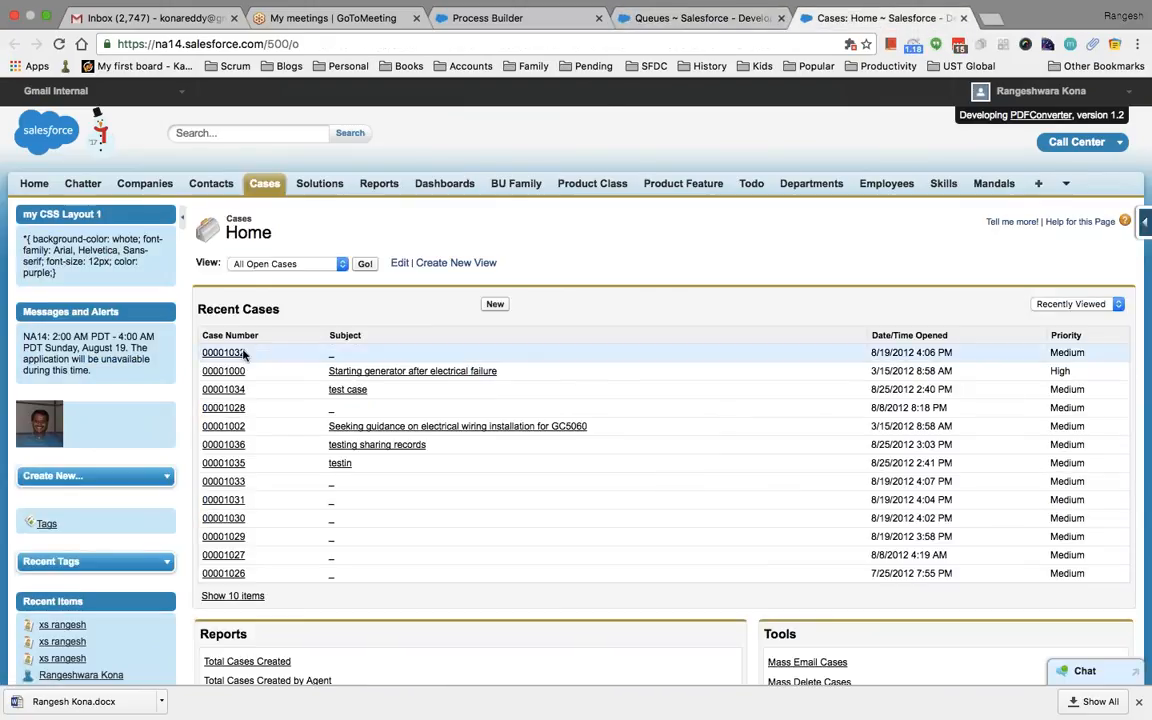
pyautogui.click(231, 354)
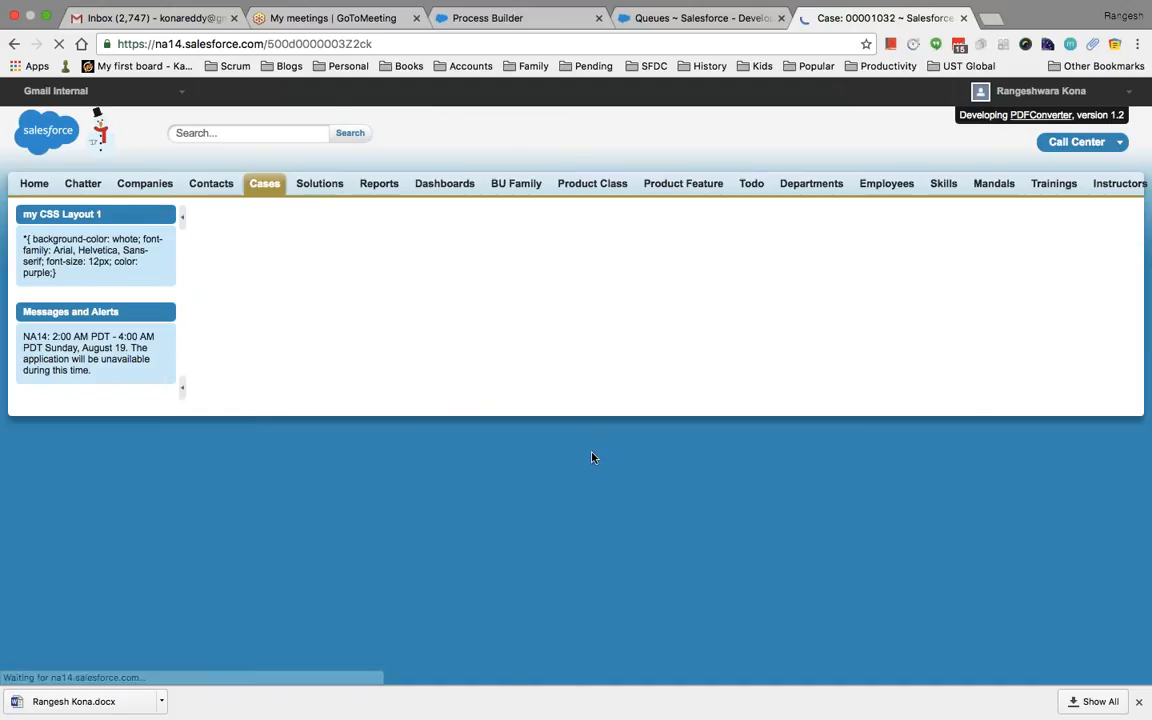
pyautogui.scroll(-1, 594, 460)
pyautogui.scroll(-2, 593, 460)
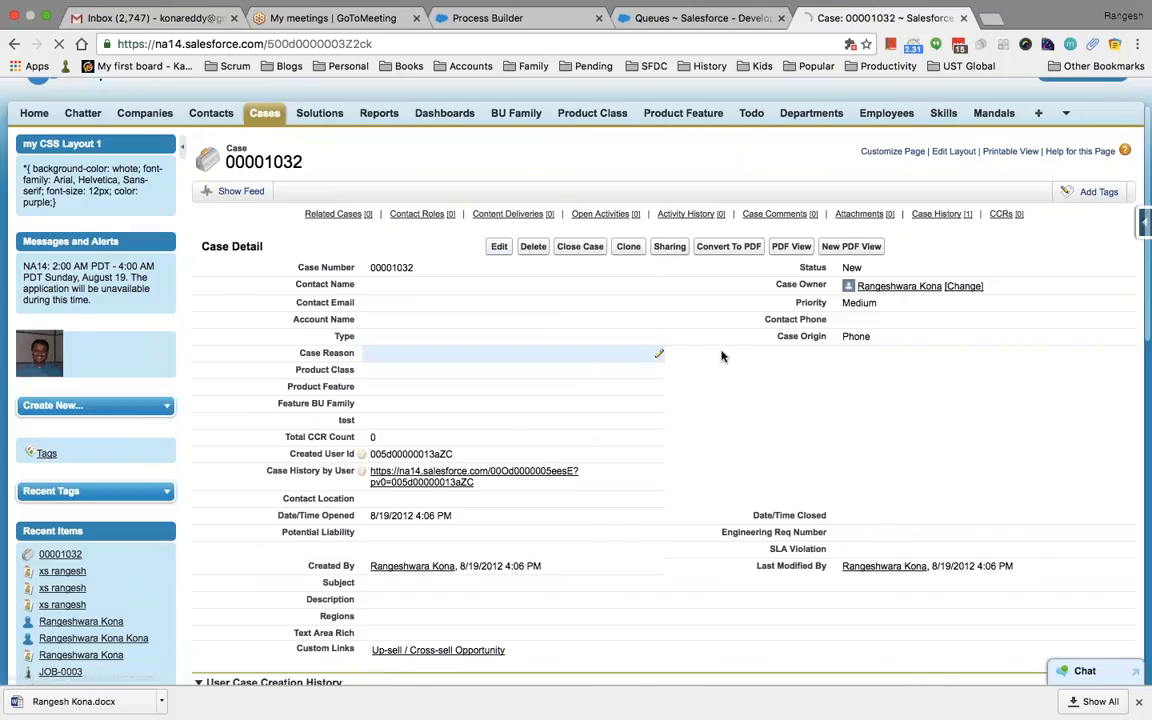
# Change the case owner to the queue IBM Queue with a notification e-mail, and save
pyautogui.click(962, 287)
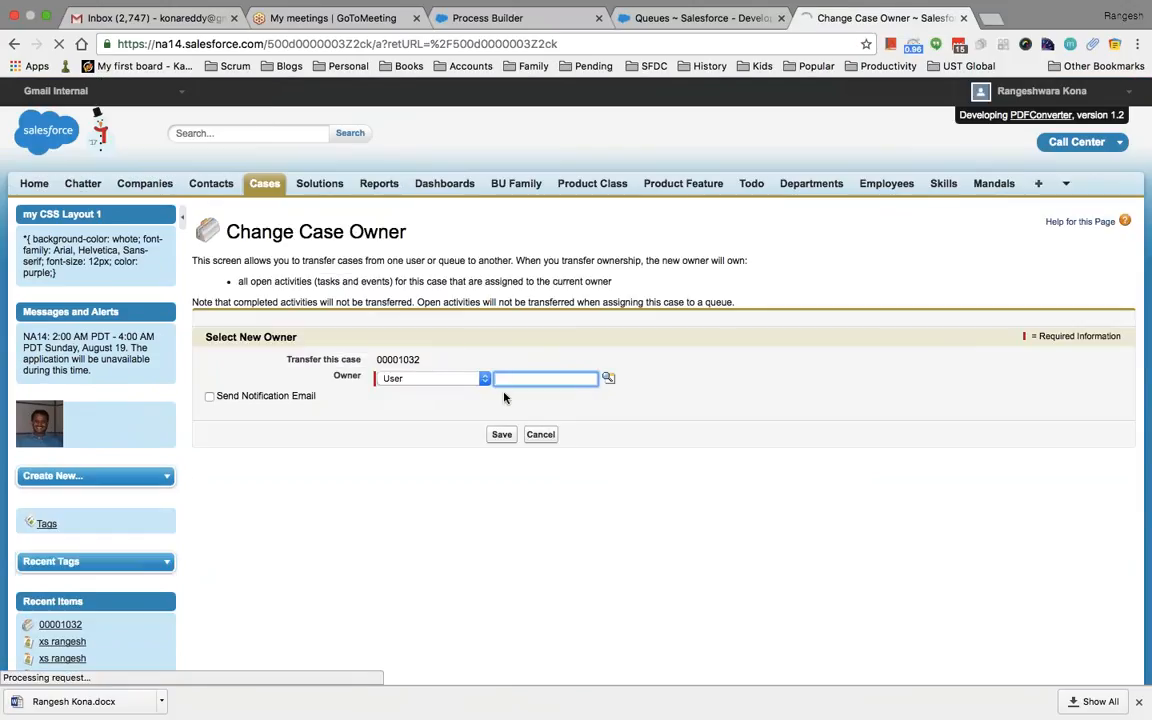
pyautogui.click(468, 378)
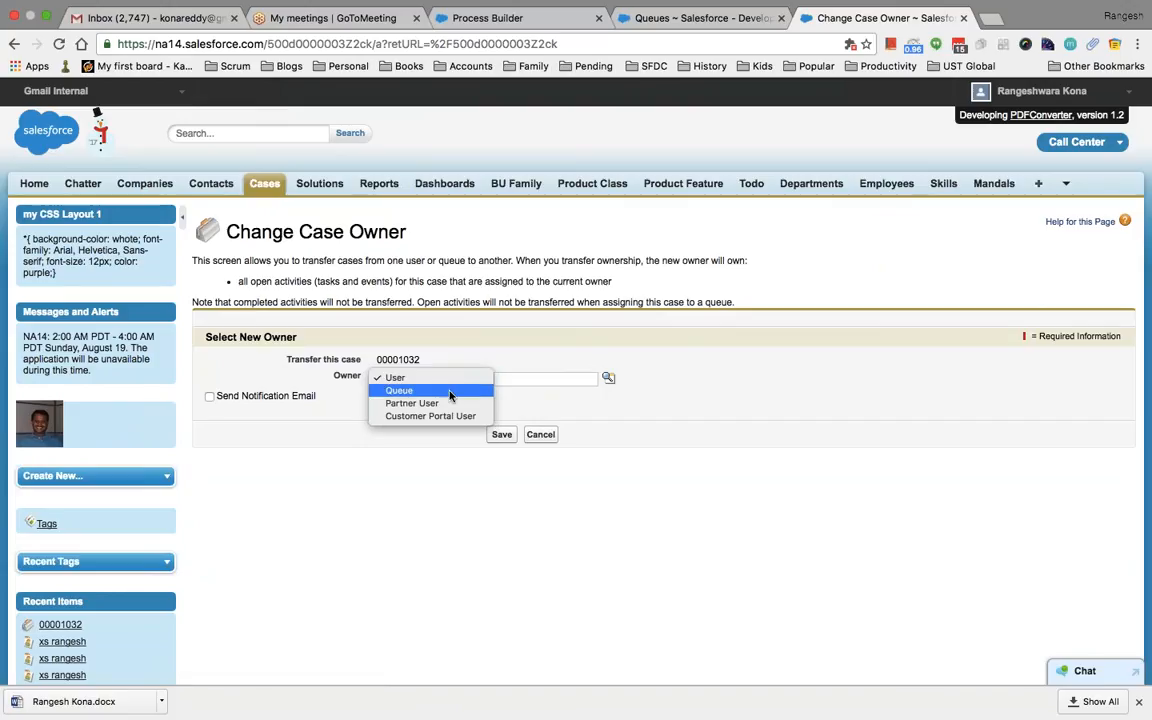
pyautogui.click(445, 392)
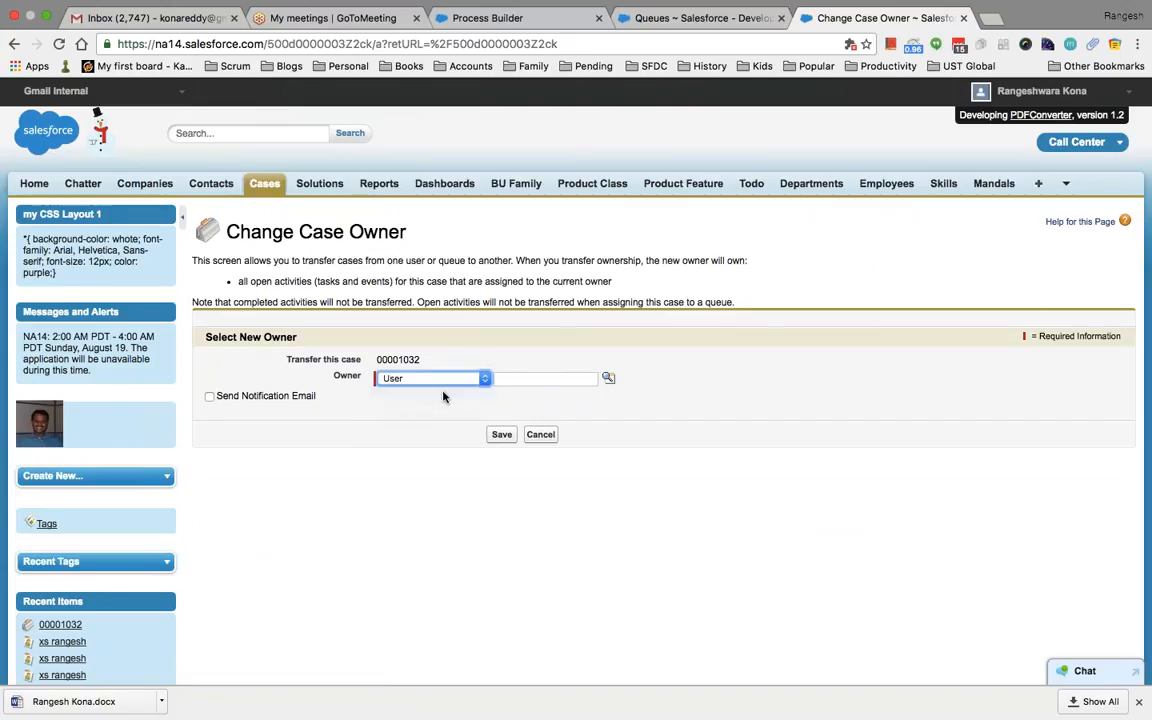
pyautogui.click(608, 378)
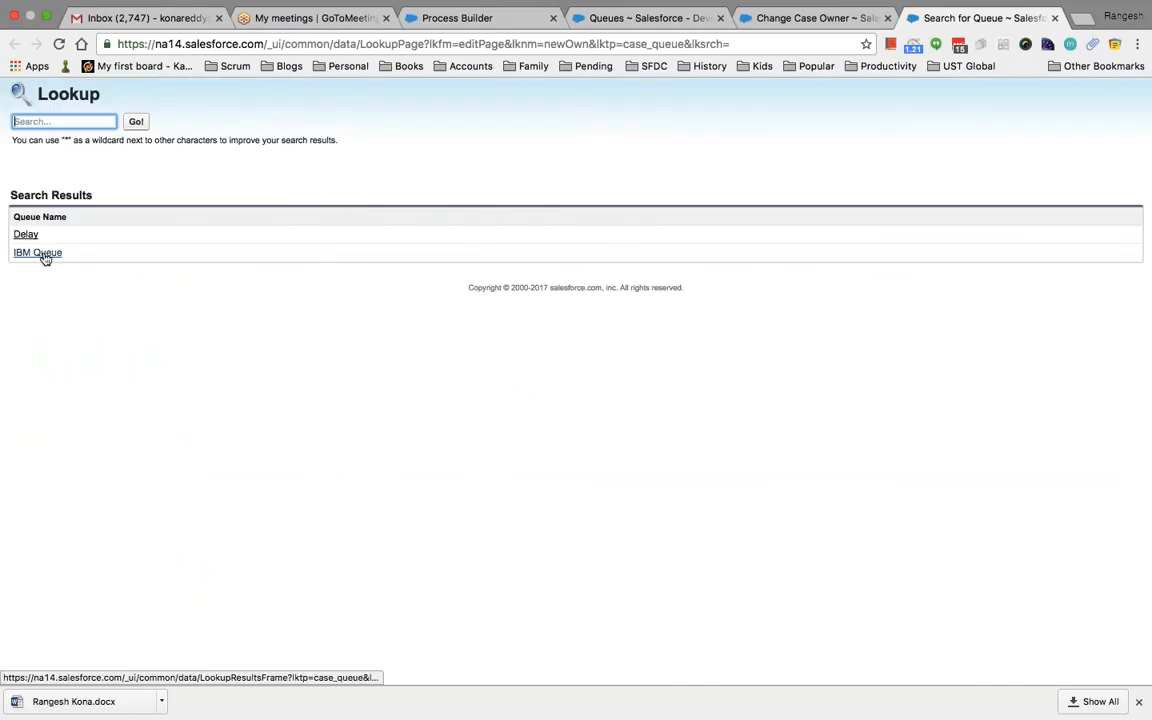
pyautogui.click(40, 253)
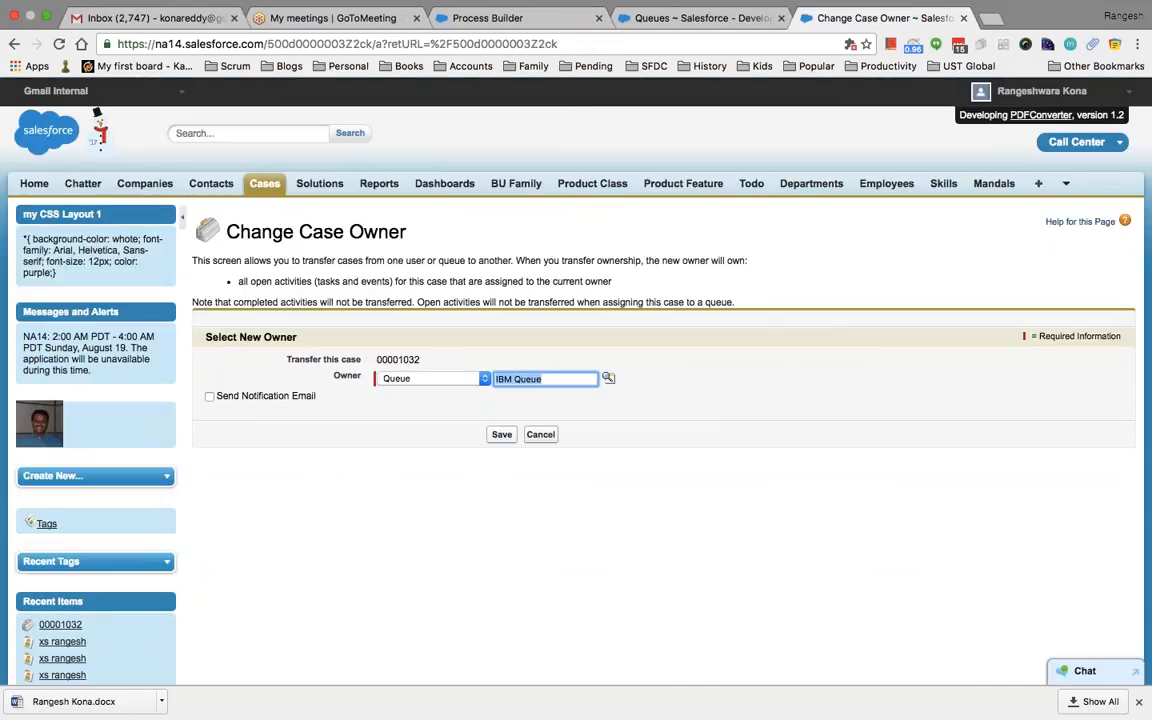
pyautogui.click(210, 397)
pyautogui.click(502, 434)
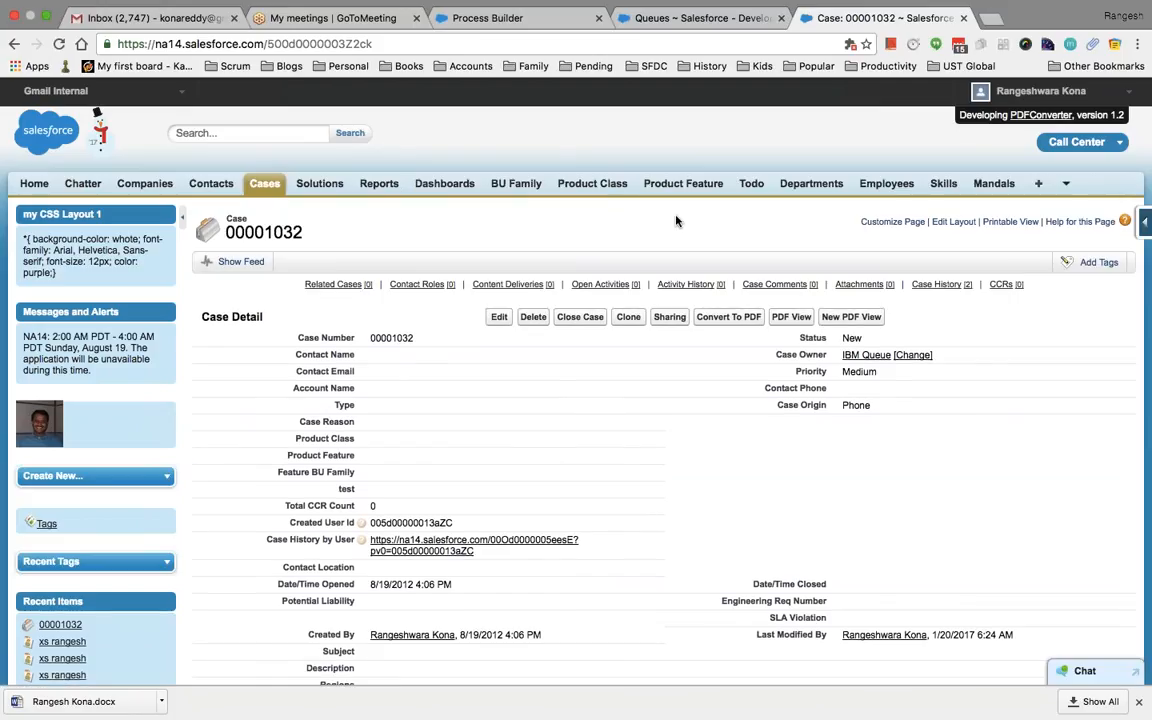
# Edit IBM Queue to replace Case with Team as its supported object, save, and return to the case
pyautogui.click(720, 20)
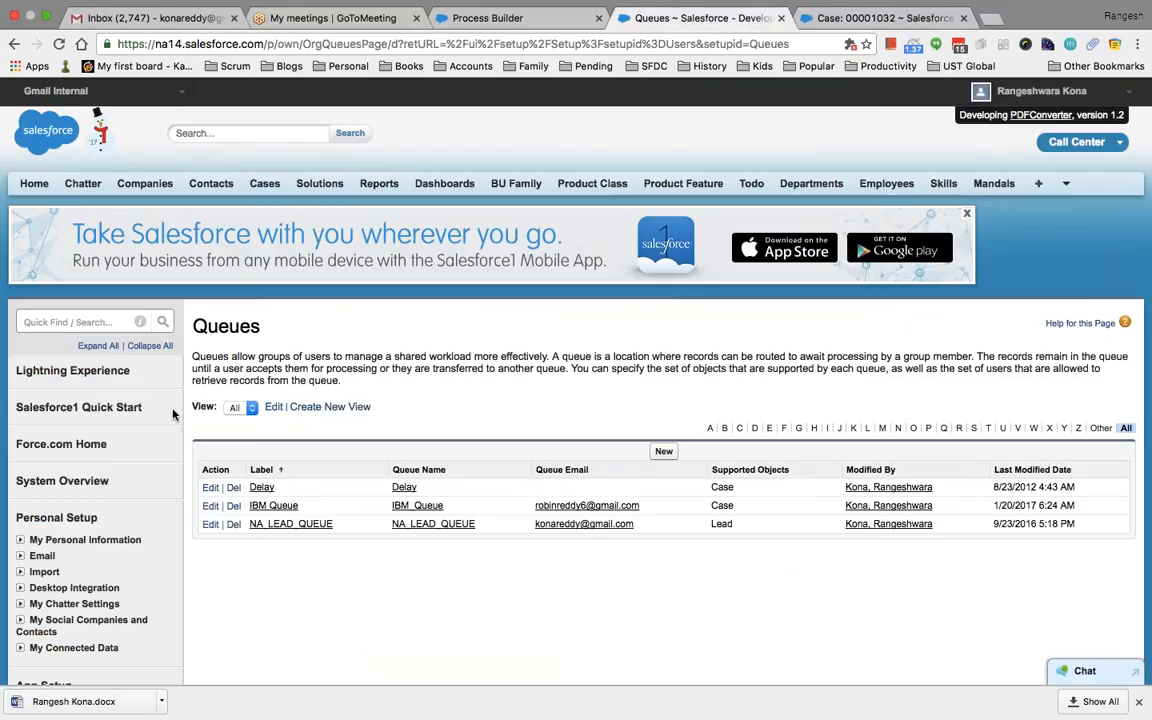
pyautogui.scroll(-2, 283, 568)
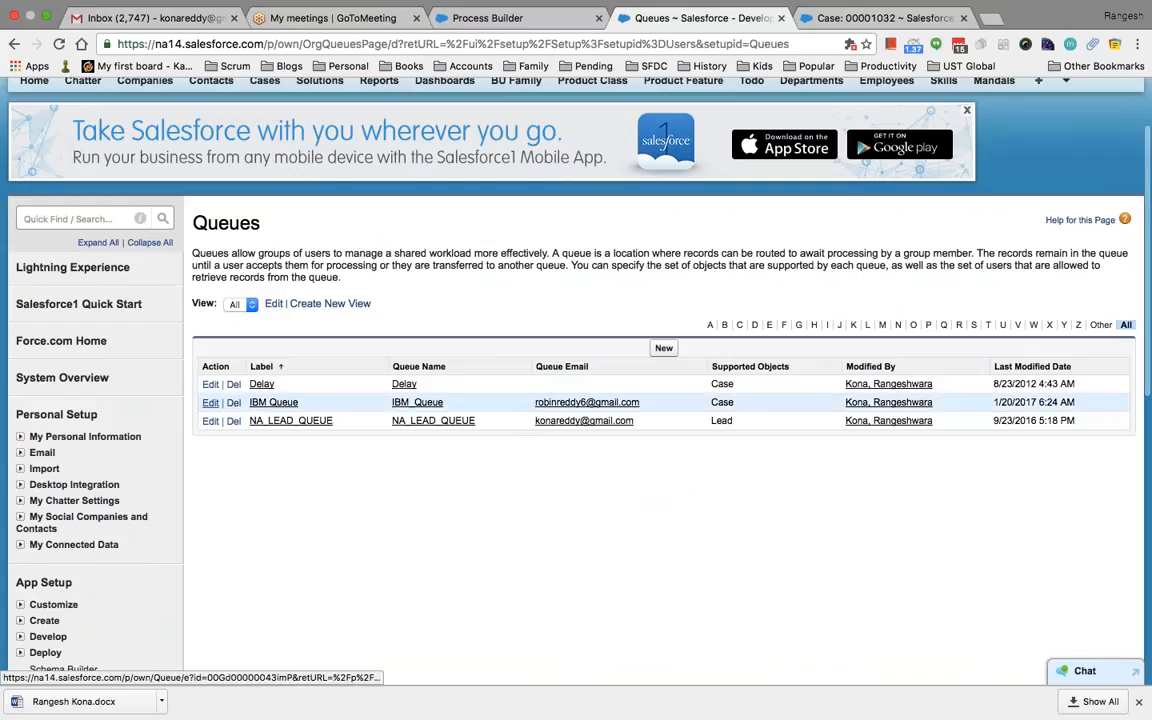
pyautogui.click(210, 402)
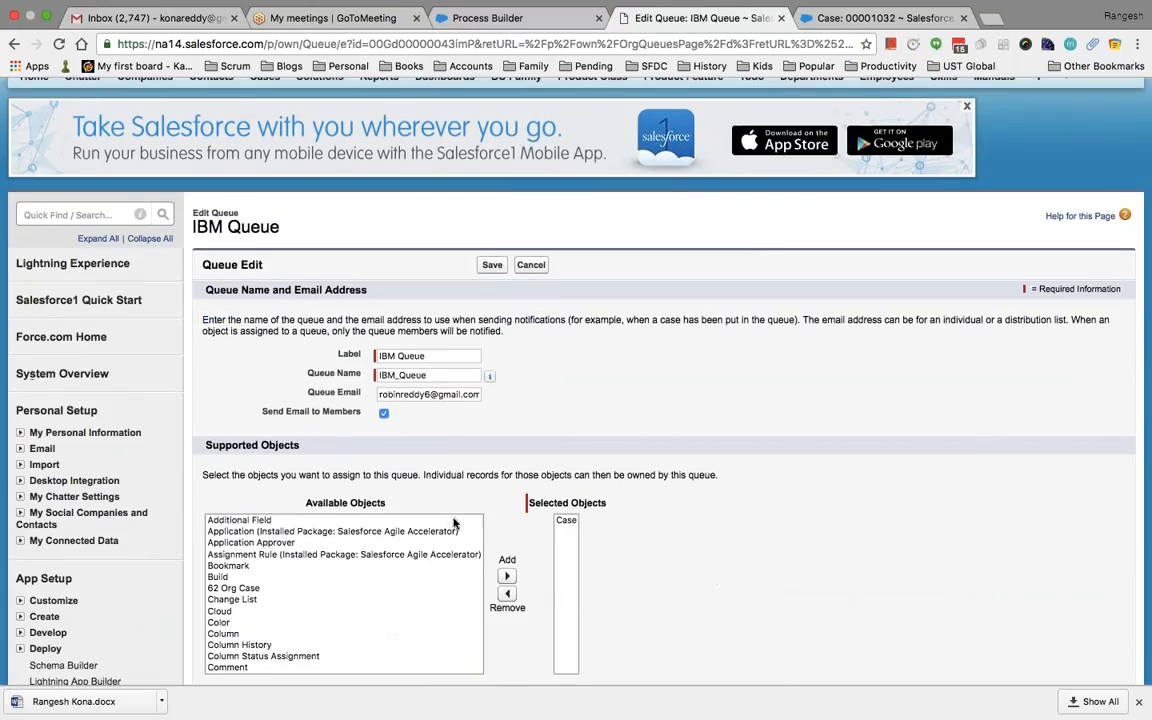
pyautogui.scroll(-2, 453, 523)
pyautogui.click(563, 449)
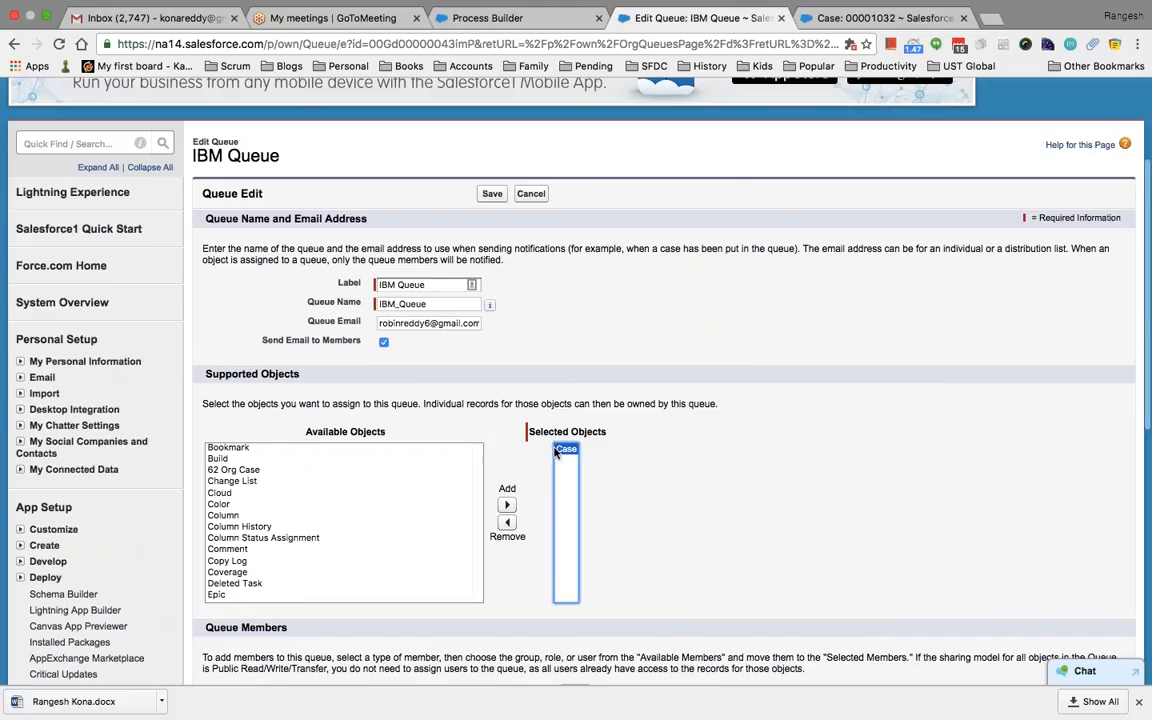
pyautogui.click(508, 524)
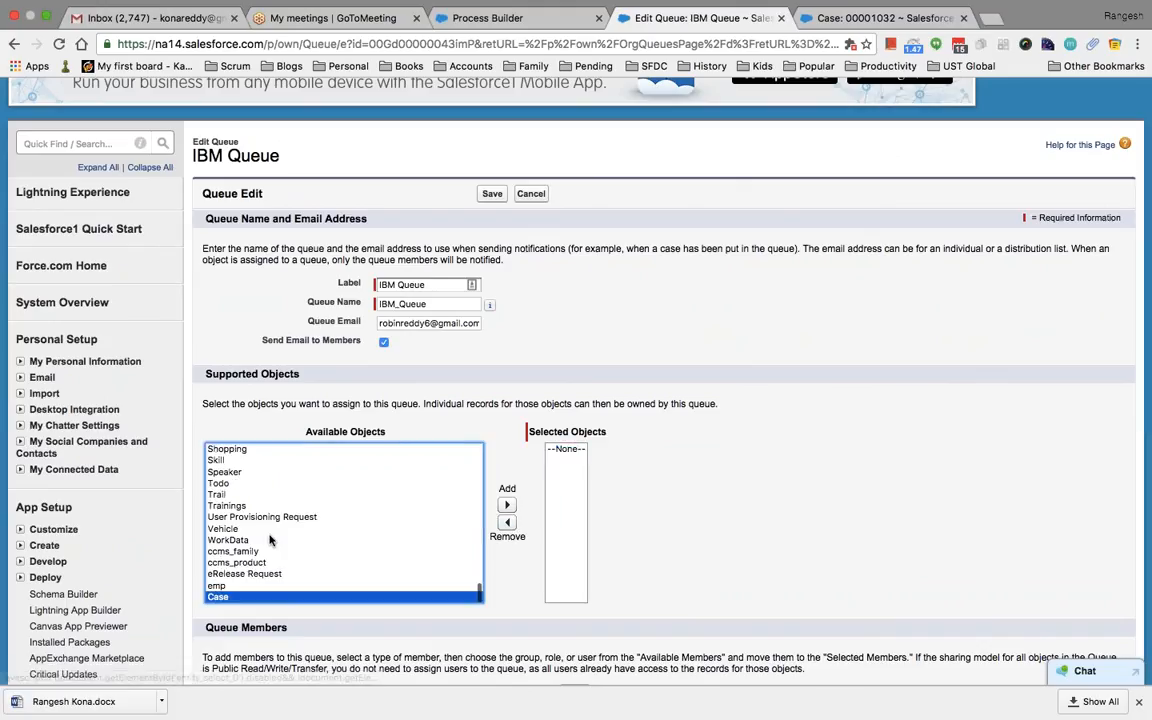
pyautogui.scroll(-1, 270, 540)
pyautogui.press('t')
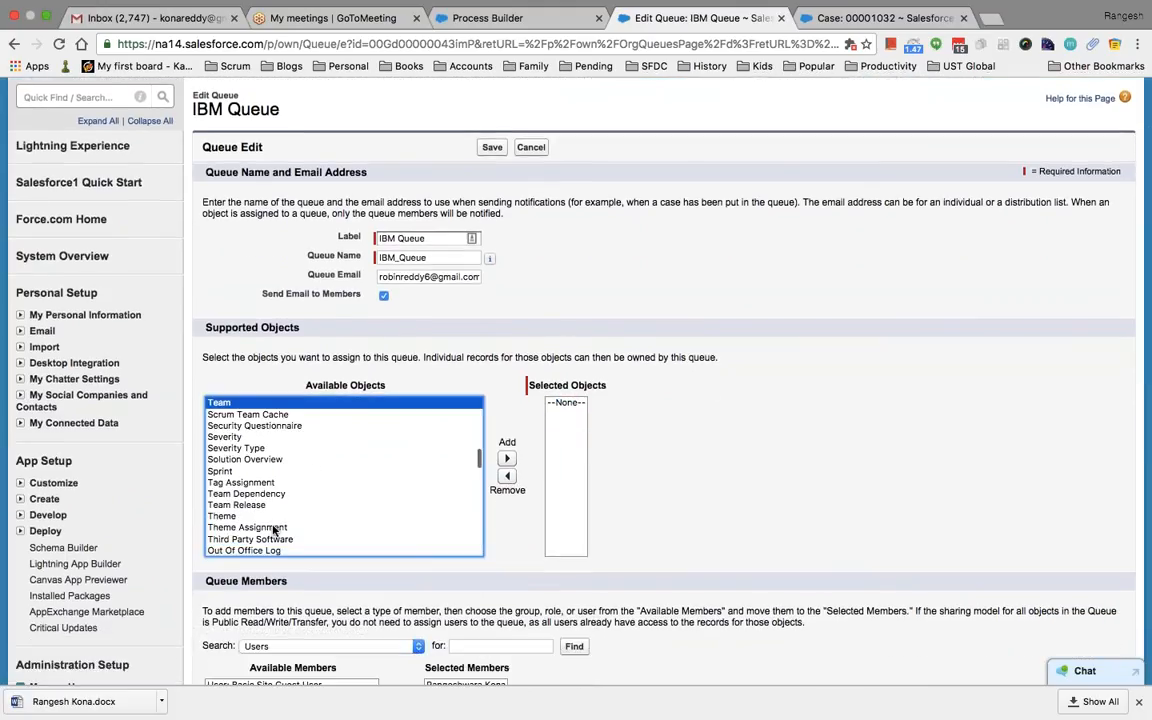
pyautogui.click(506, 458)
pyautogui.click(494, 147)
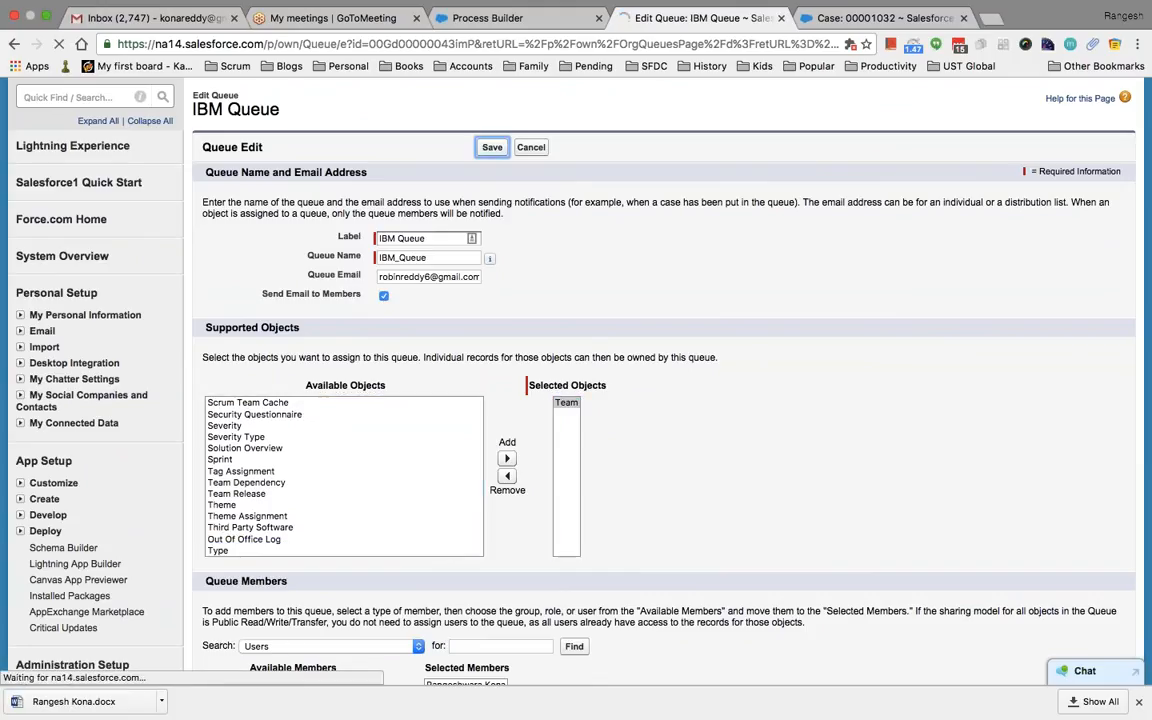
pyautogui.click(851, 17)
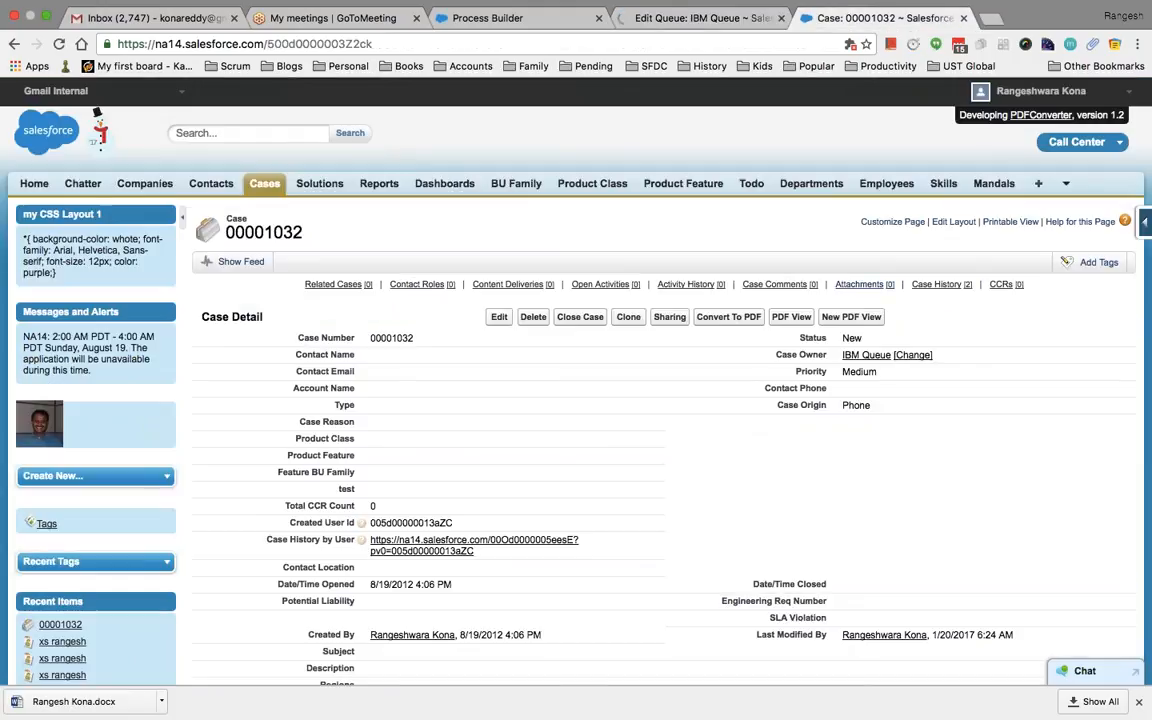
# Reassign case 00001032 to IBM Queue via the queue lookup and save
pyautogui.click(912, 355)
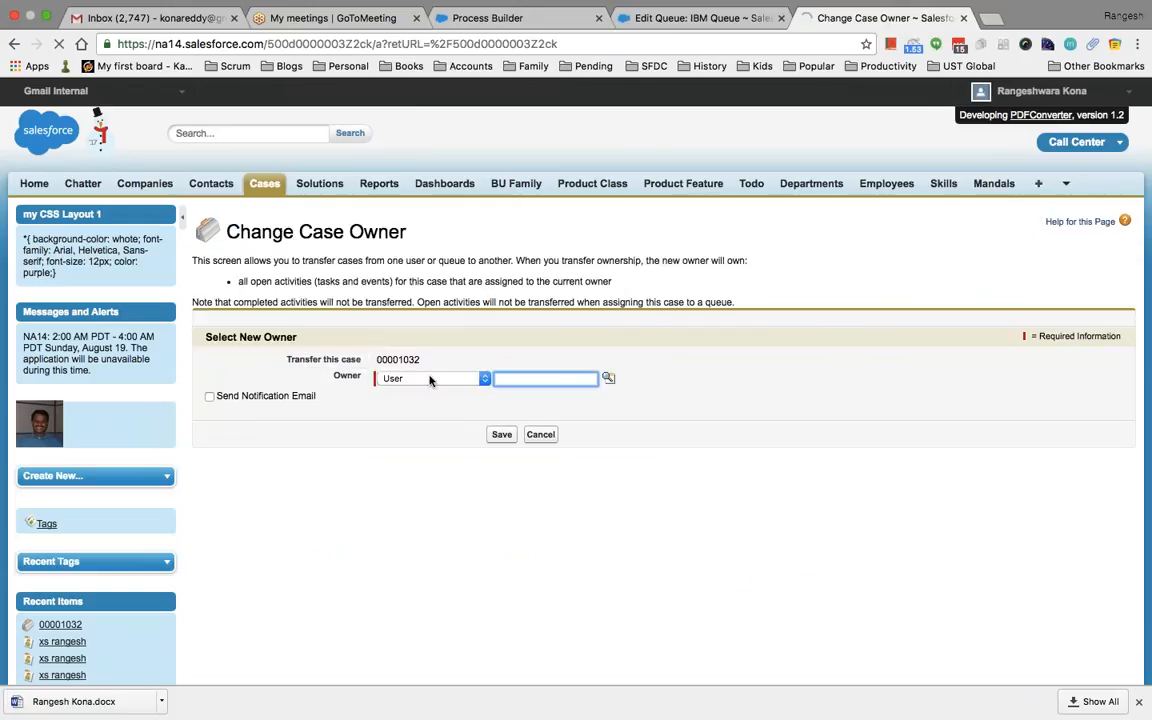
pyautogui.click(418, 378)
pyautogui.click(614, 398)
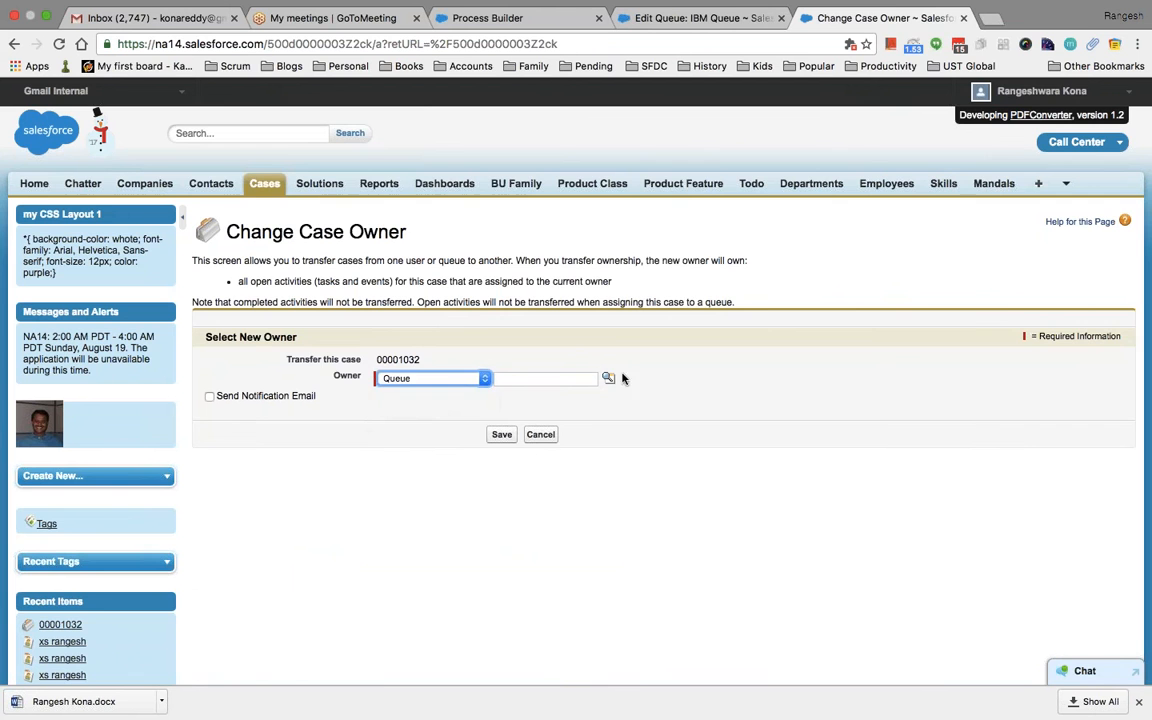
pyautogui.click(608, 377)
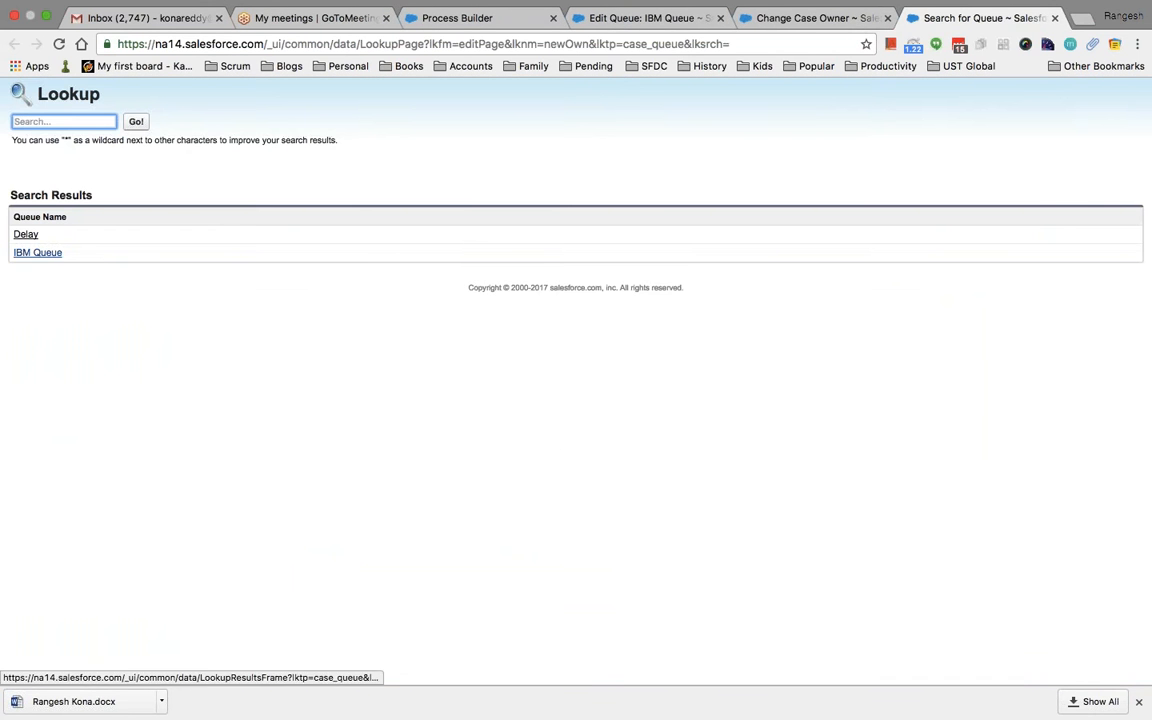
pyautogui.click(37, 252)
pyautogui.click(501, 434)
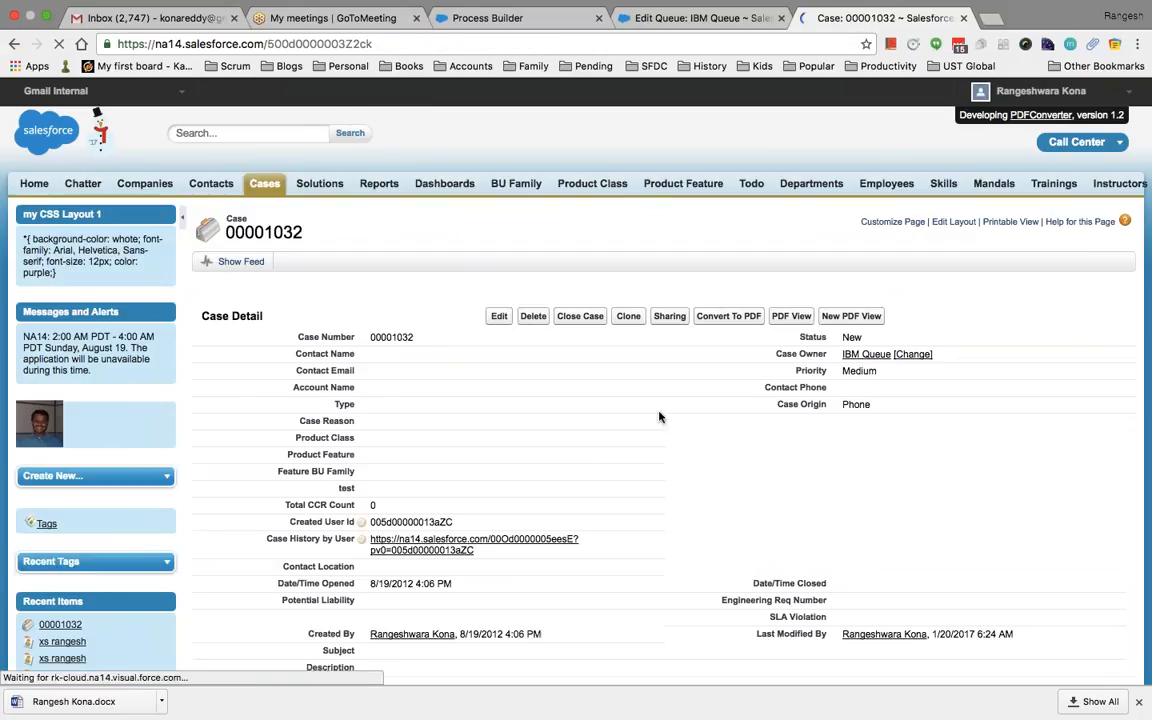
# Reopen the owner change, set owner type to Queue, and search queues for 'I'
pyautogui.click(913, 355)
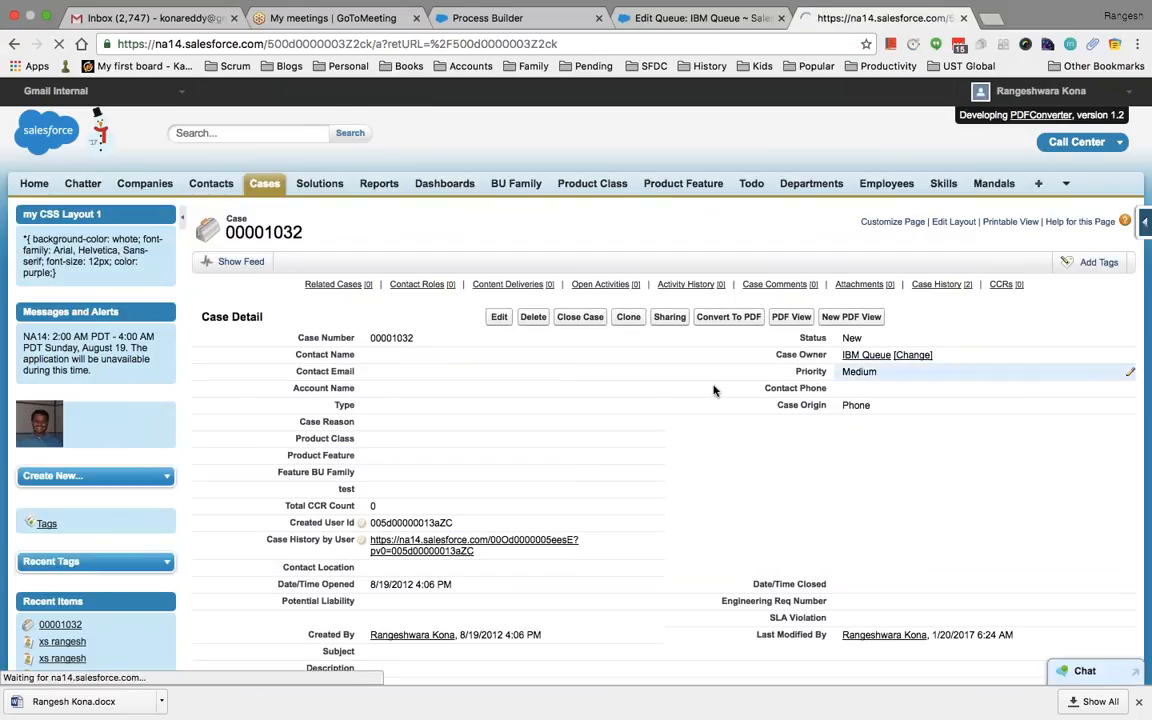
pyautogui.click(481, 377)
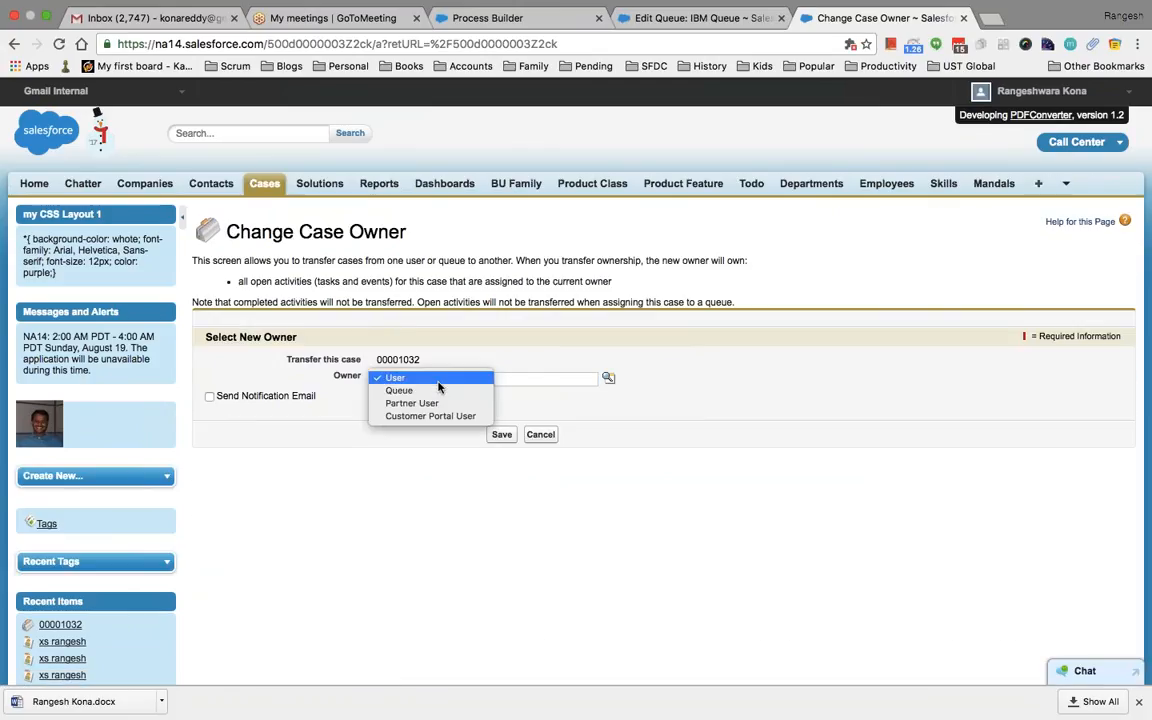
pyautogui.click(431, 393)
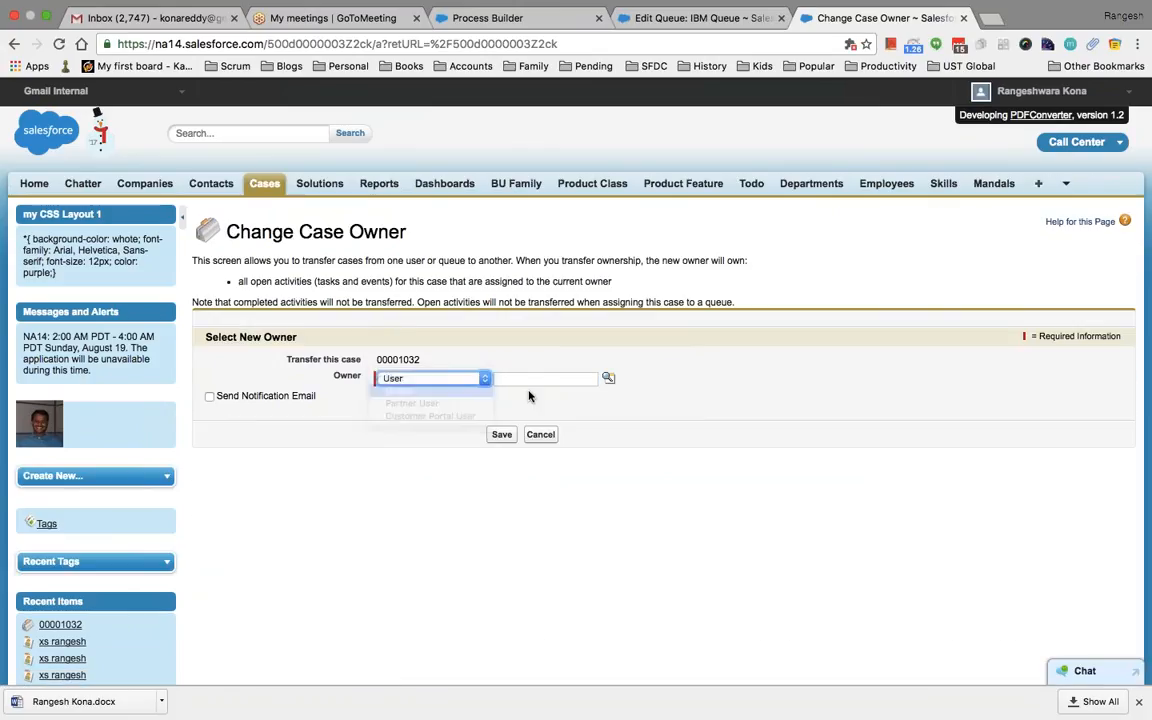
pyautogui.click(609, 379)
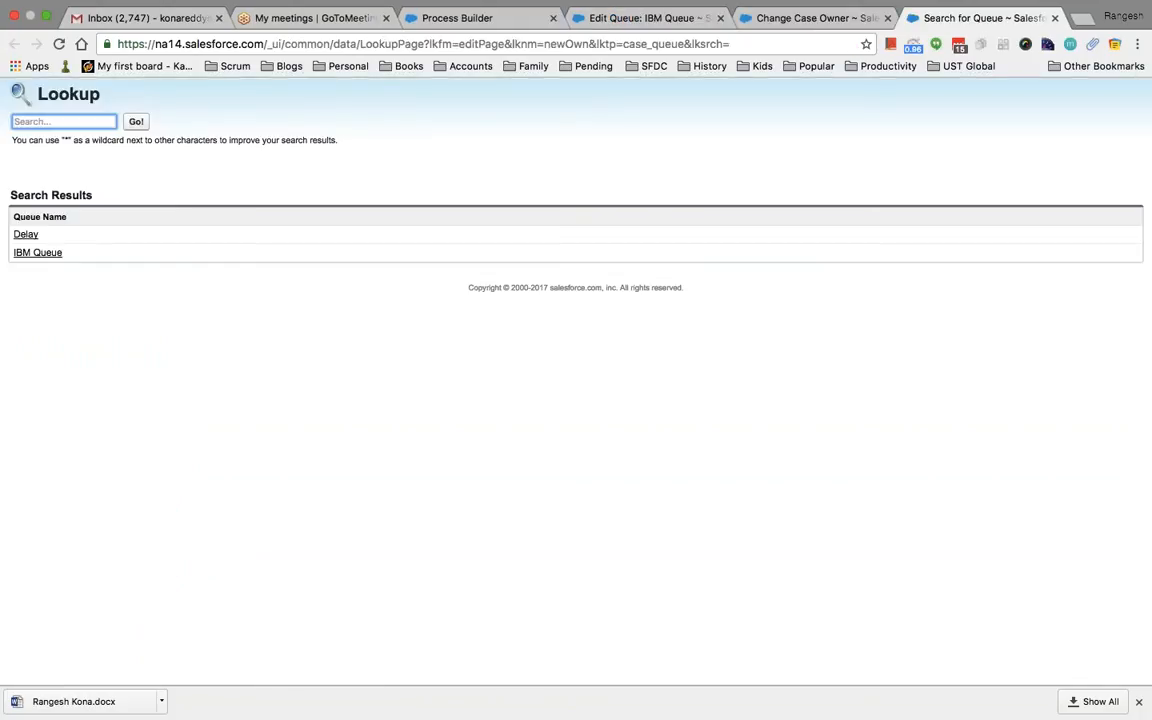
pyautogui.write('IBM')
pyautogui.press('Return')
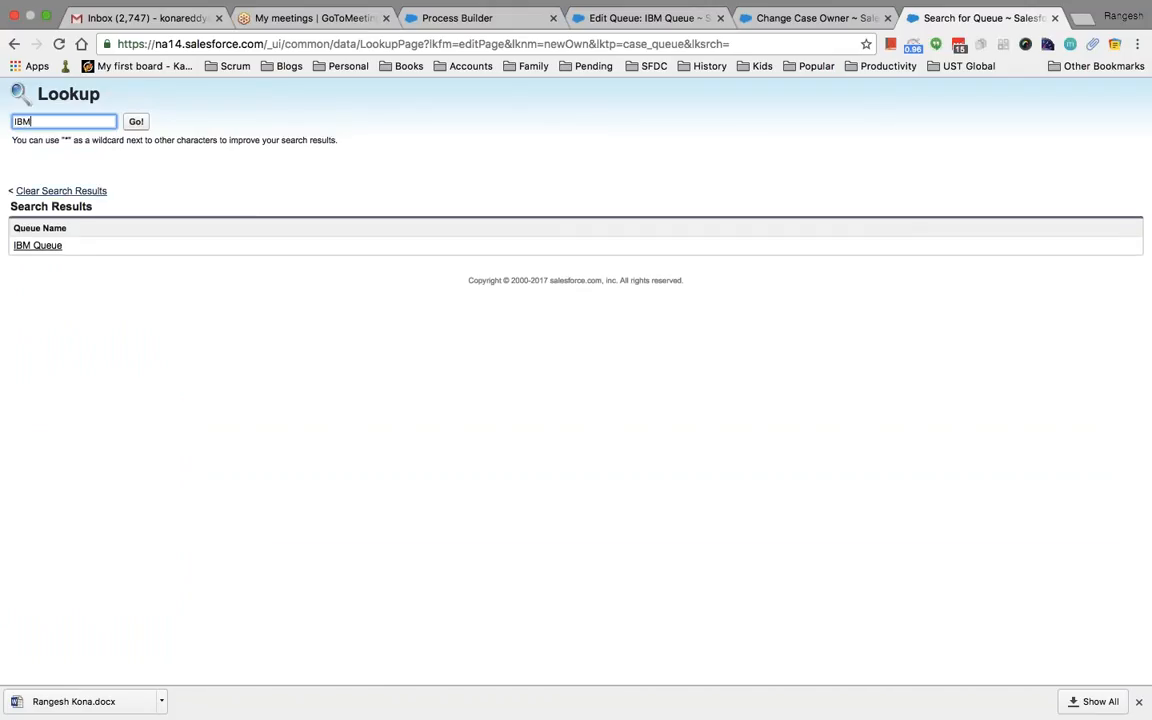
pyautogui.click(766, 22)
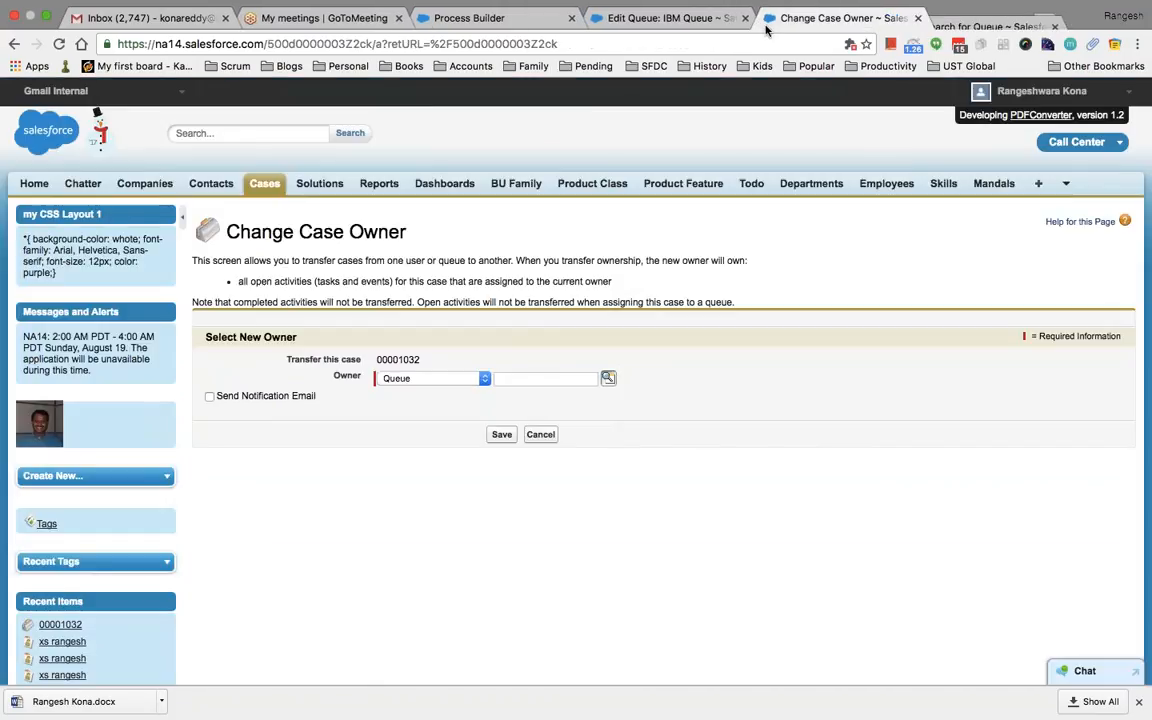
pyautogui.click(663, 22)
# Add ccms_family to the IBM Queue's supported objects, remove Team, and save
pyautogui.scroll(-5, 685, 449)
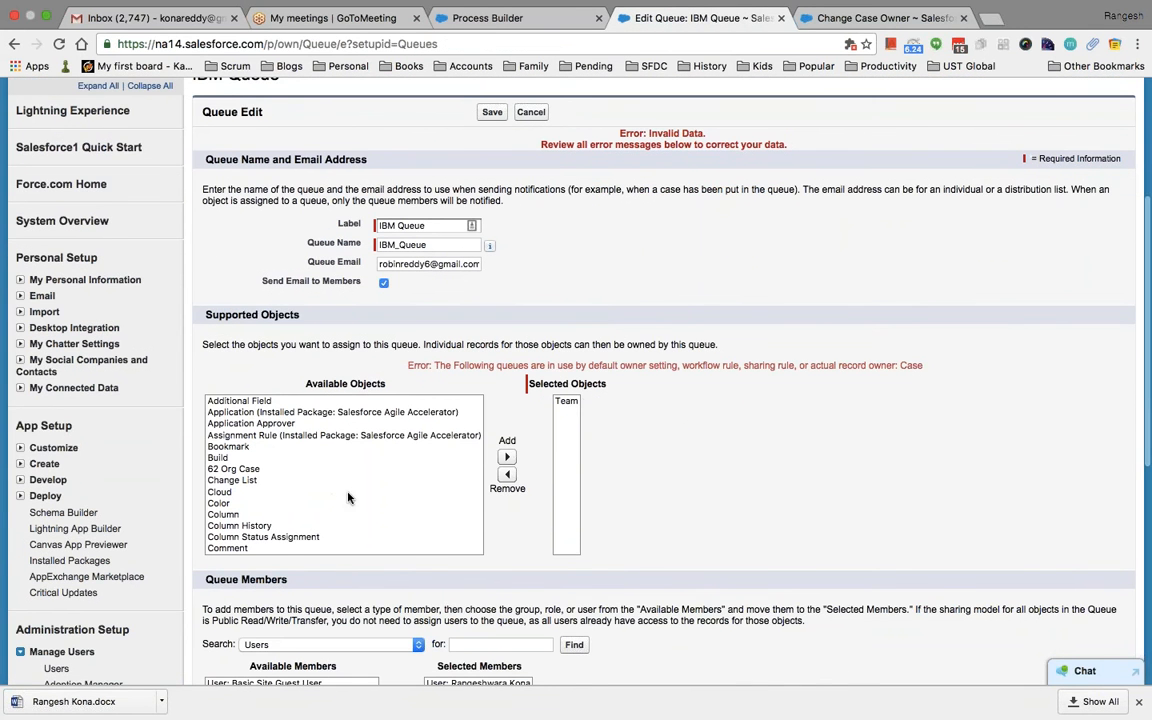
pyautogui.scroll(-3, 306, 520)
pyautogui.click(300, 482)
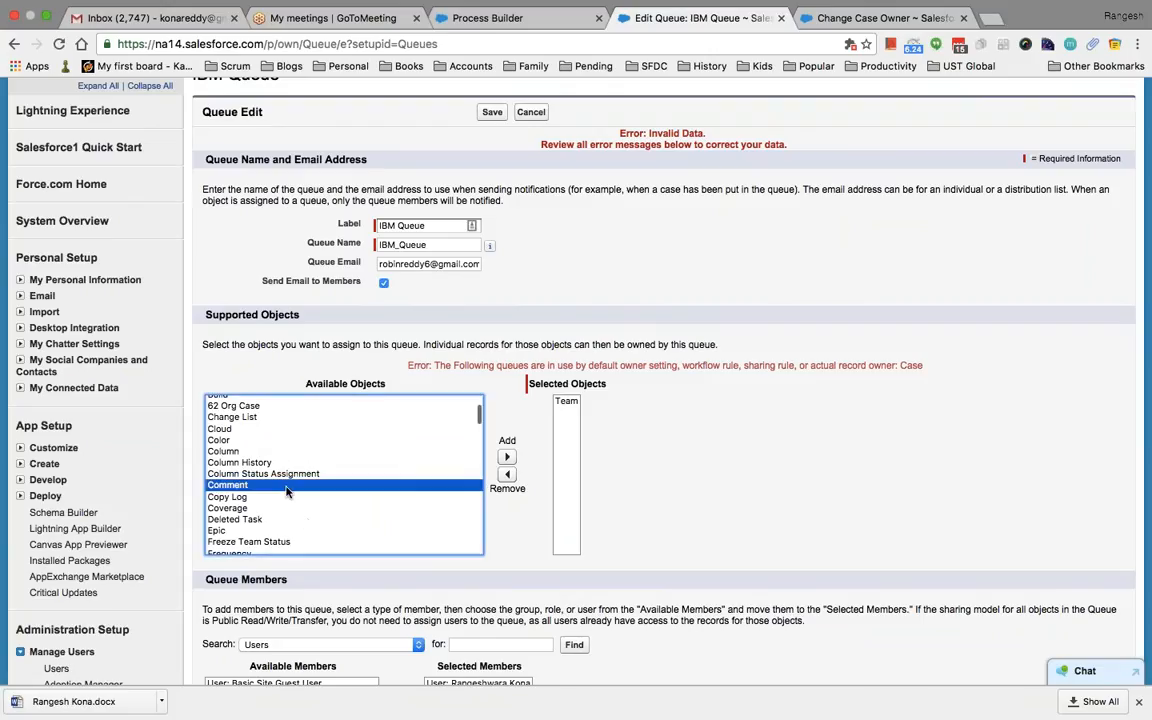
pyautogui.scroll(-4, 296, 497)
pyautogui.scroll(-6, 296, 497)
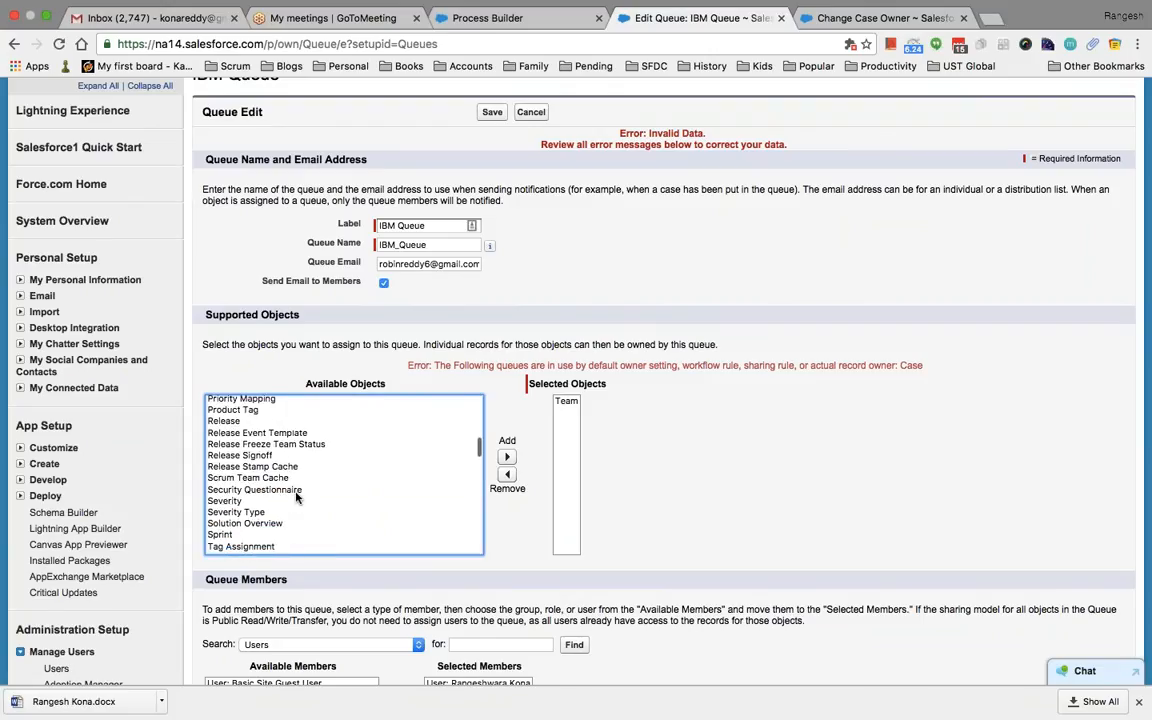
pyautogui.scroll(-3, 296, 497)
pyautogui.scroll(-3, 296, 497)
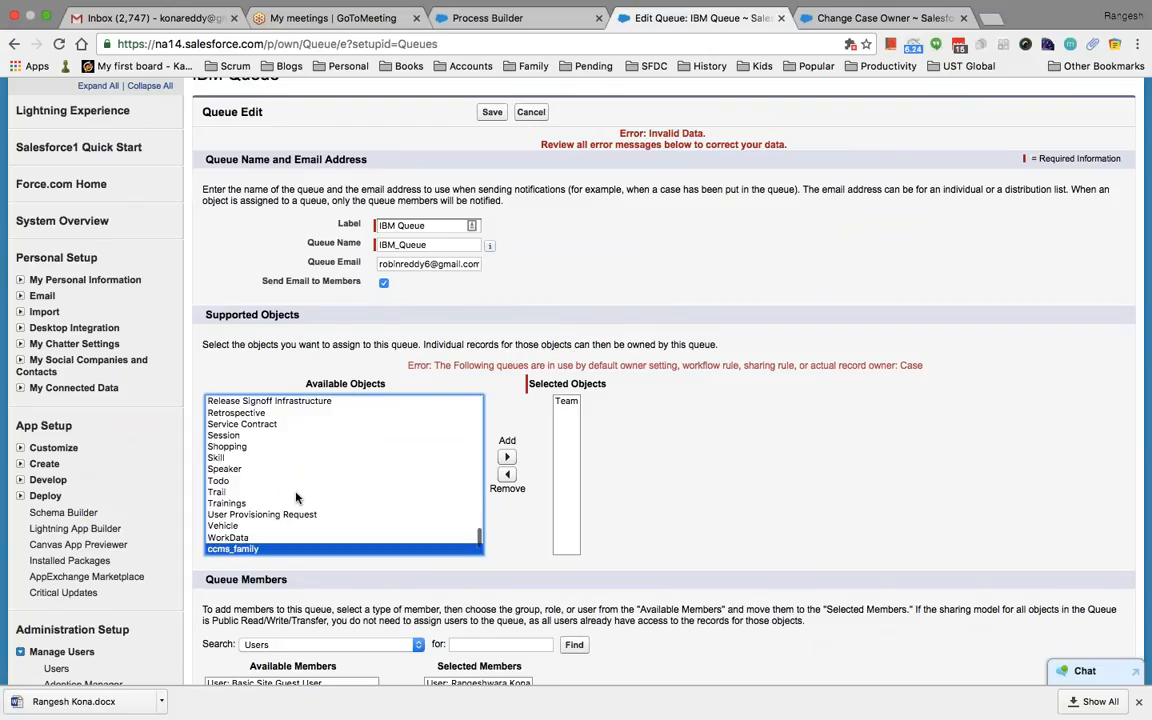
pyautogui.click(509, 458)
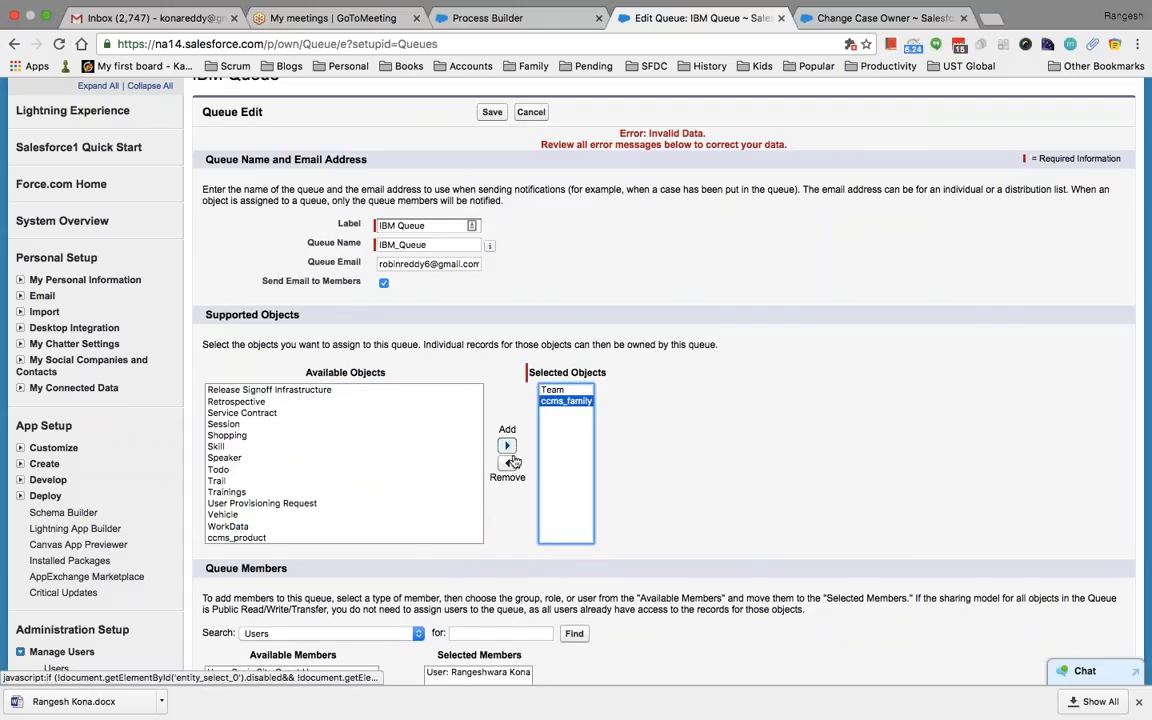
pyautogui.click(563, 390)
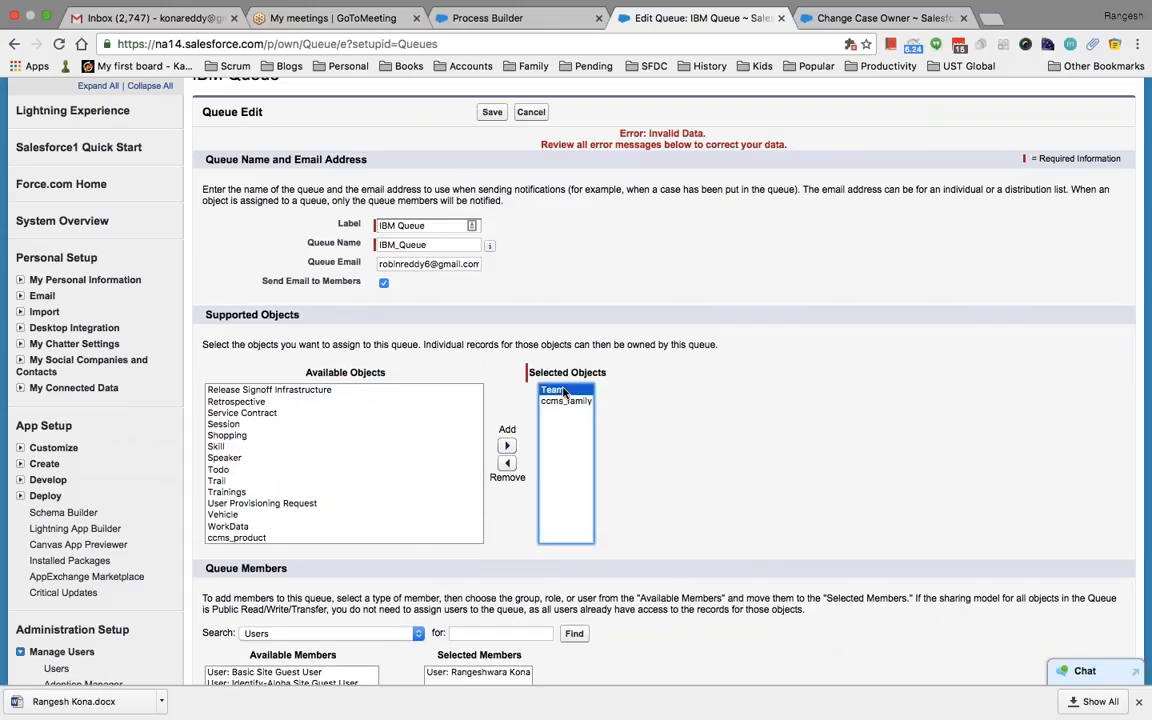
pyautogui.click(507, 462)
pyautogui.scroll(-1, 727, 508)
pyautogui.scroll(-4, 727, 508)
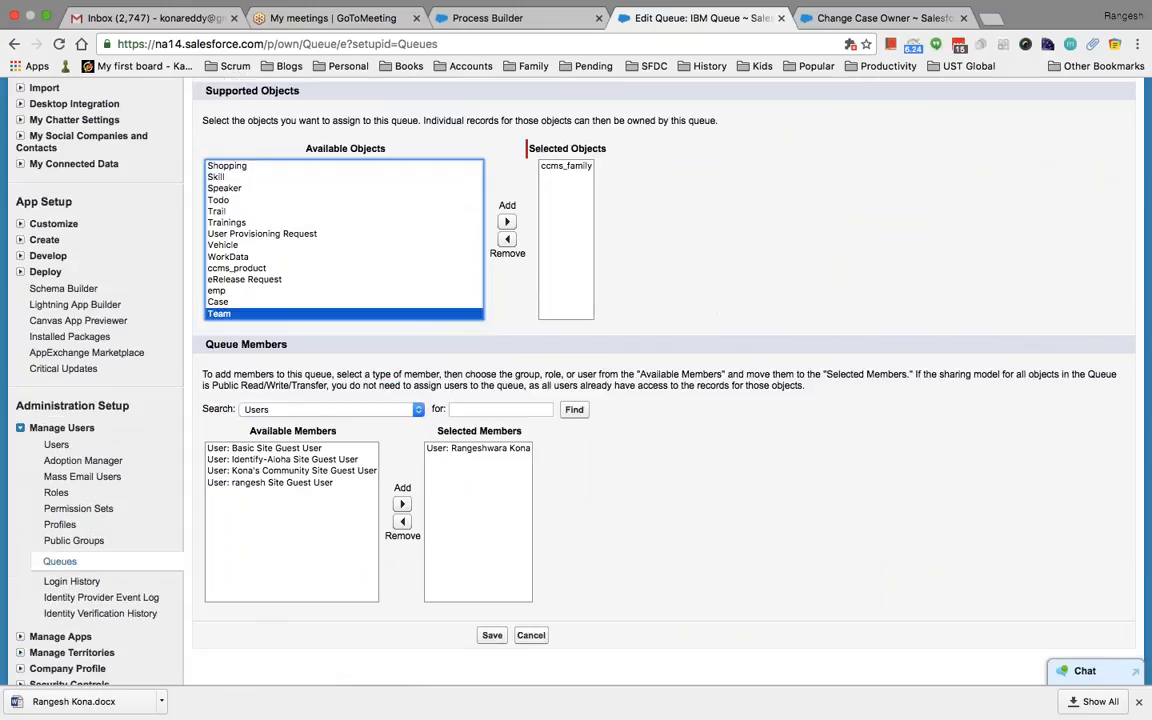
pyautogui.click(492, 636)
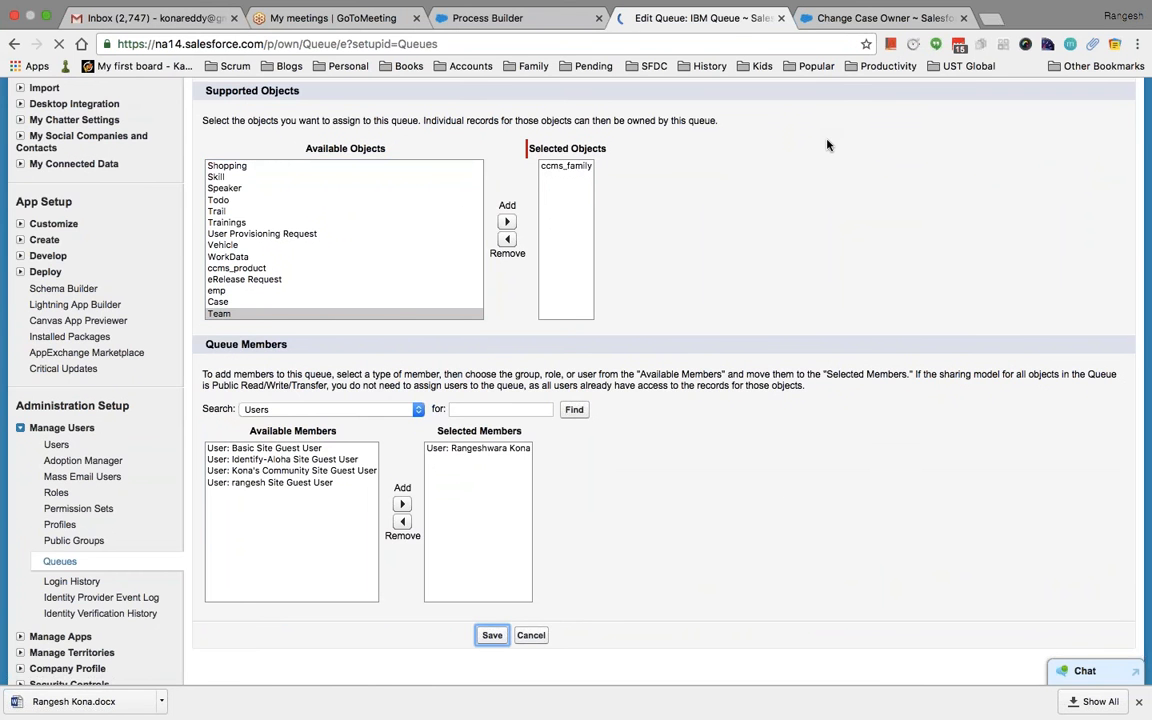
# Reassign case 00001032 to a user chosen from the owner lookup and save
pyautogui.scroll(-3, 836, 441)
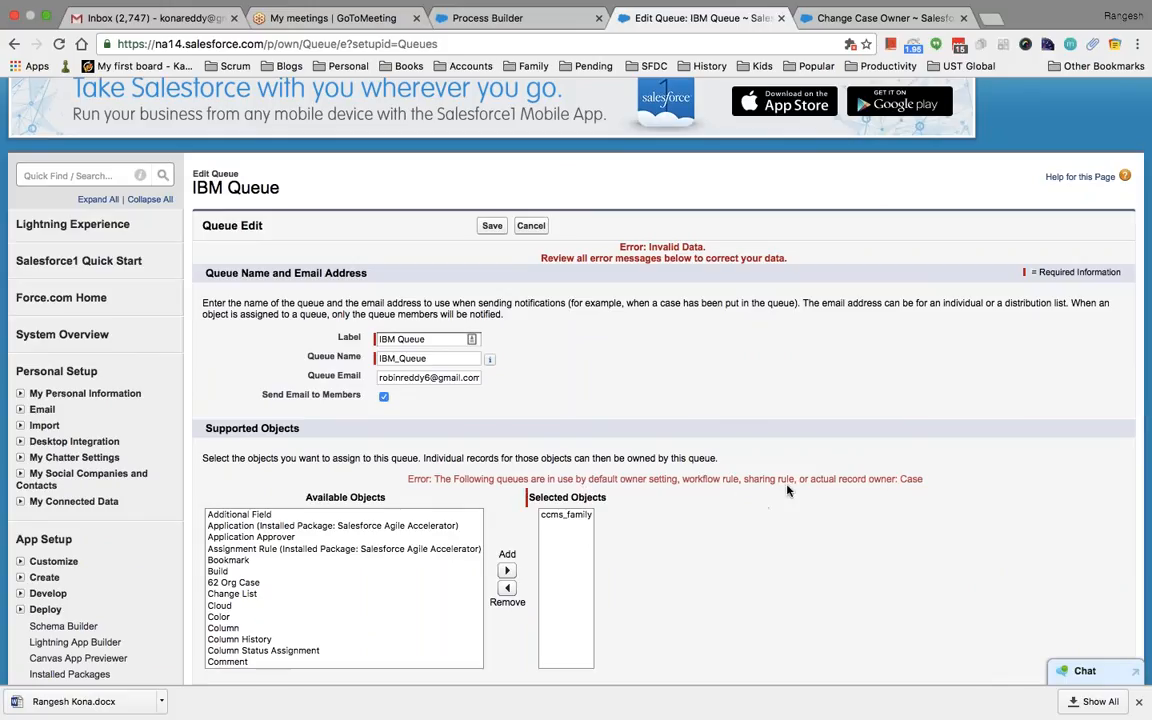
pyautogui.scroll(-2, 818, 501)
pyautogui.scroll(-1, 818, 501)
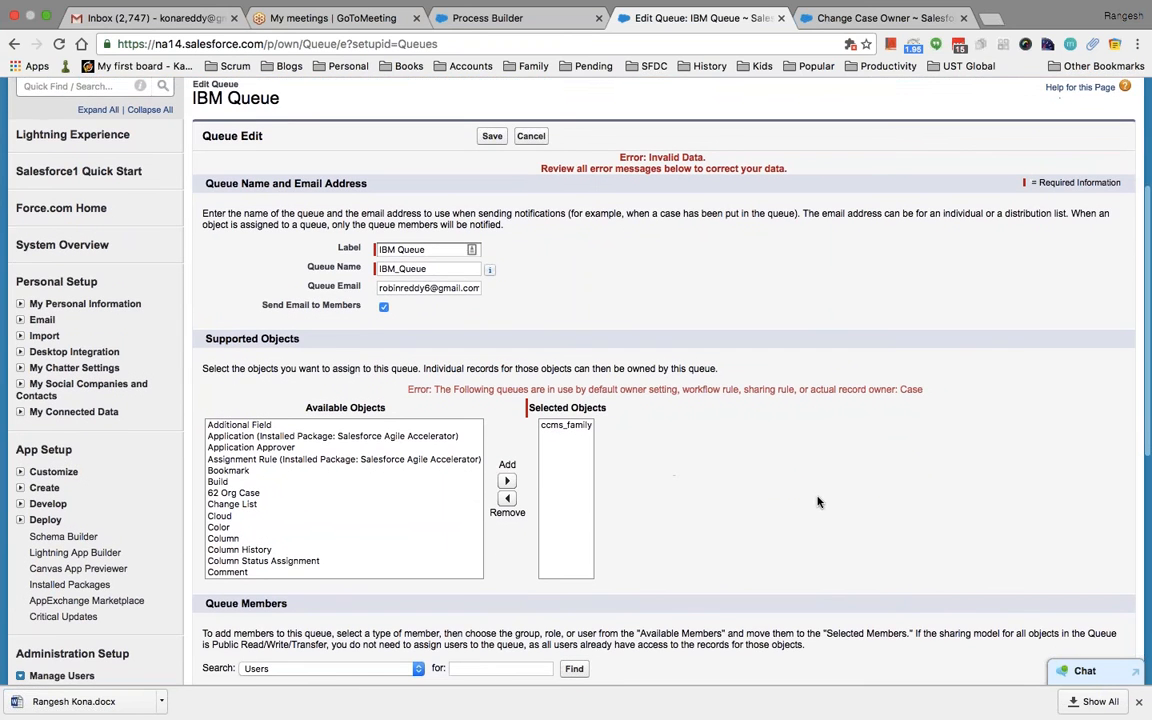
pyautogui.click(868, 33)
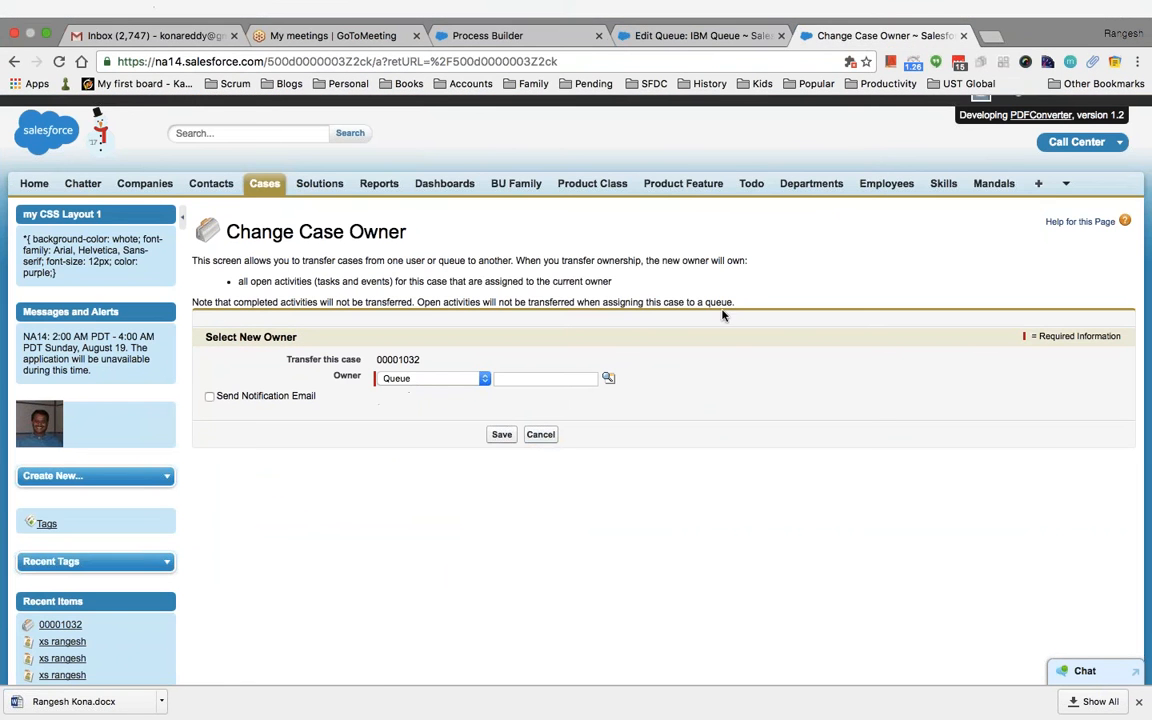
pyautogui.click(540, 434)
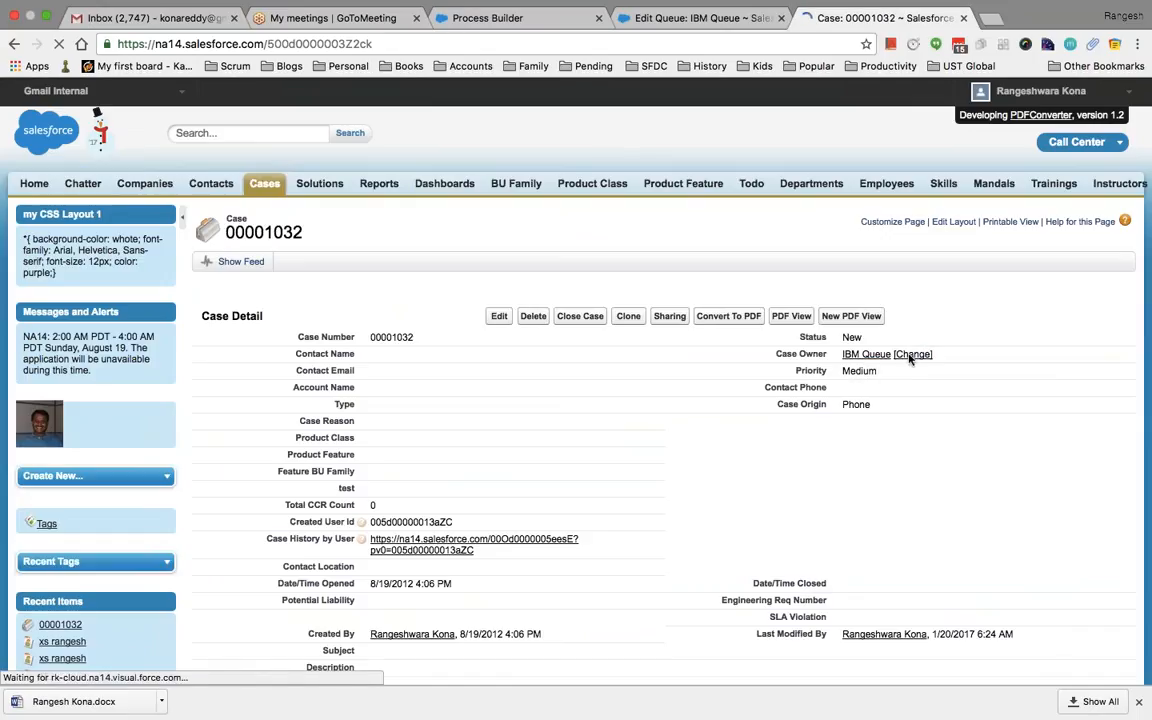
pyautogui.click(911, 355)
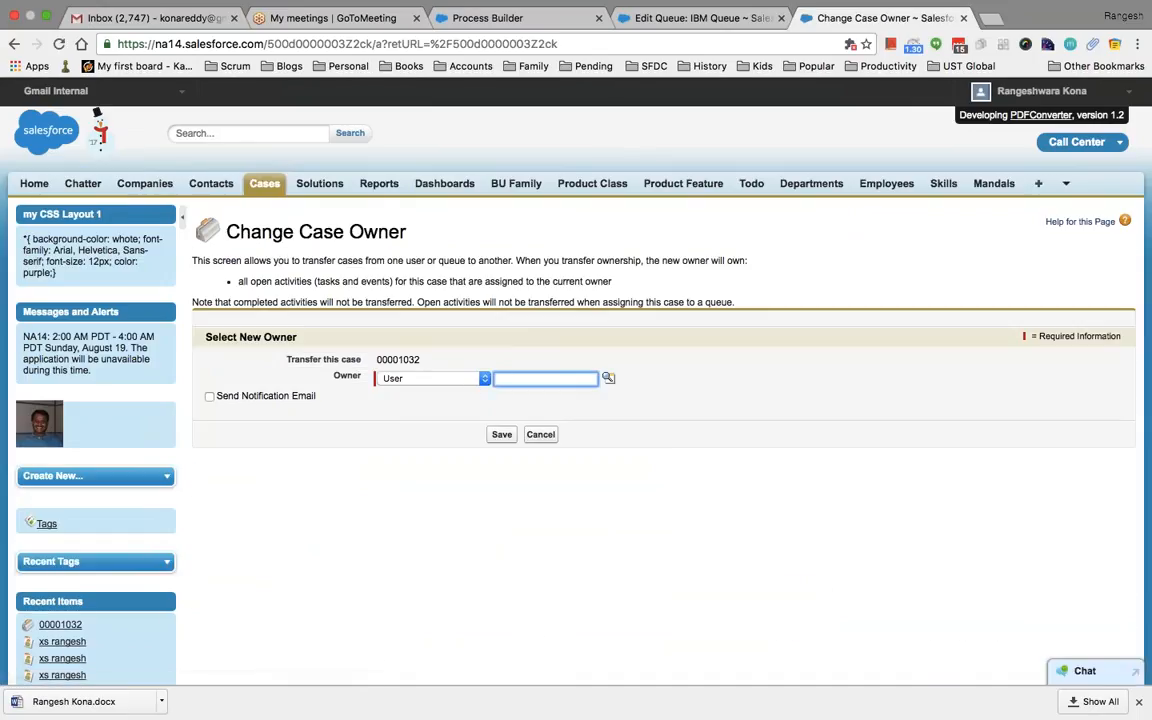
pyautogui.click(521, 378)
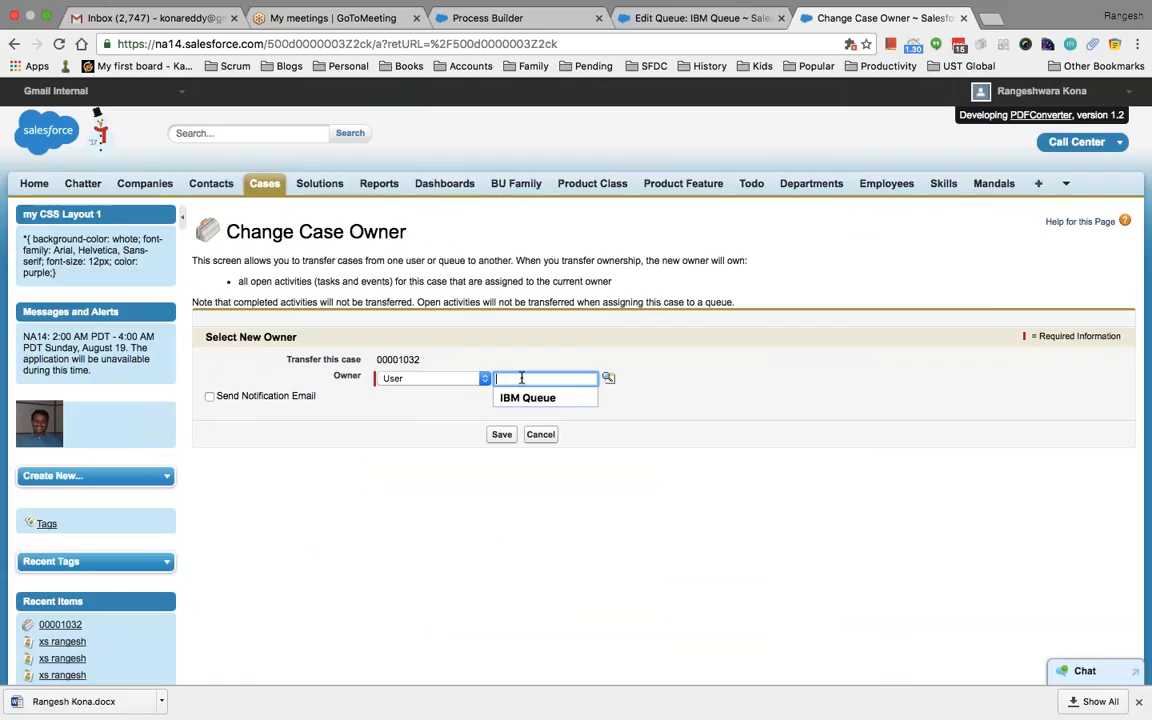
pyautogui.click(608, 378)
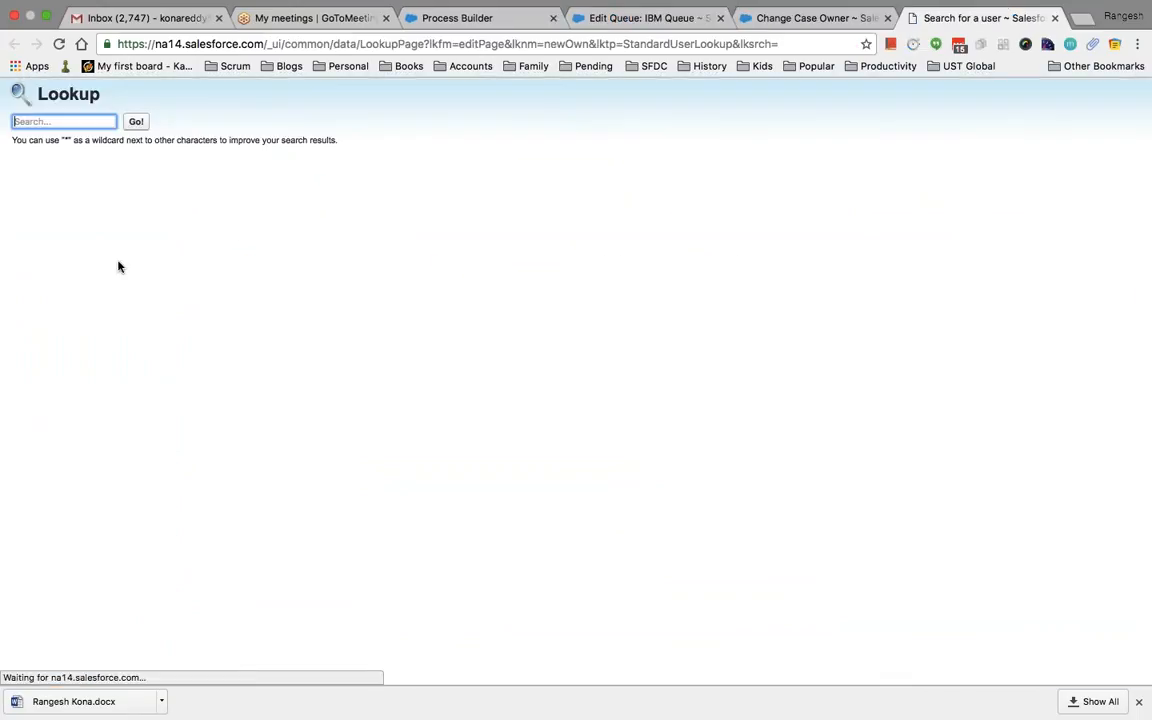
pyautogui.click(47, 233)
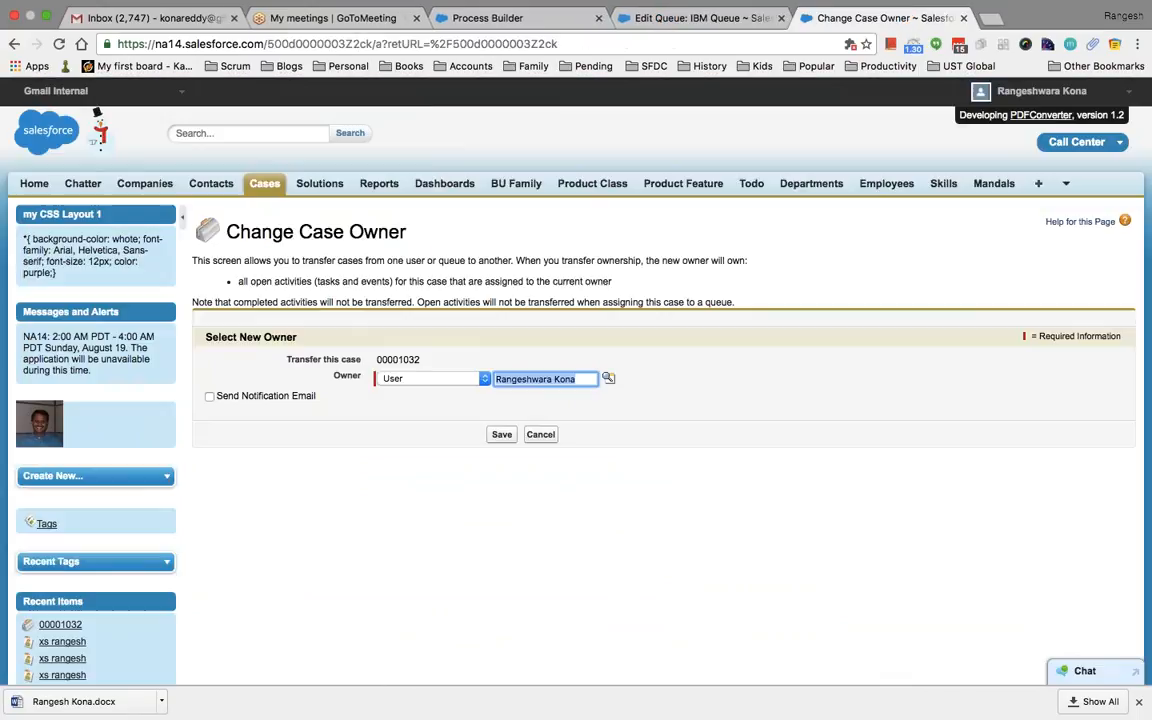
pyautogui.click(501, 434)
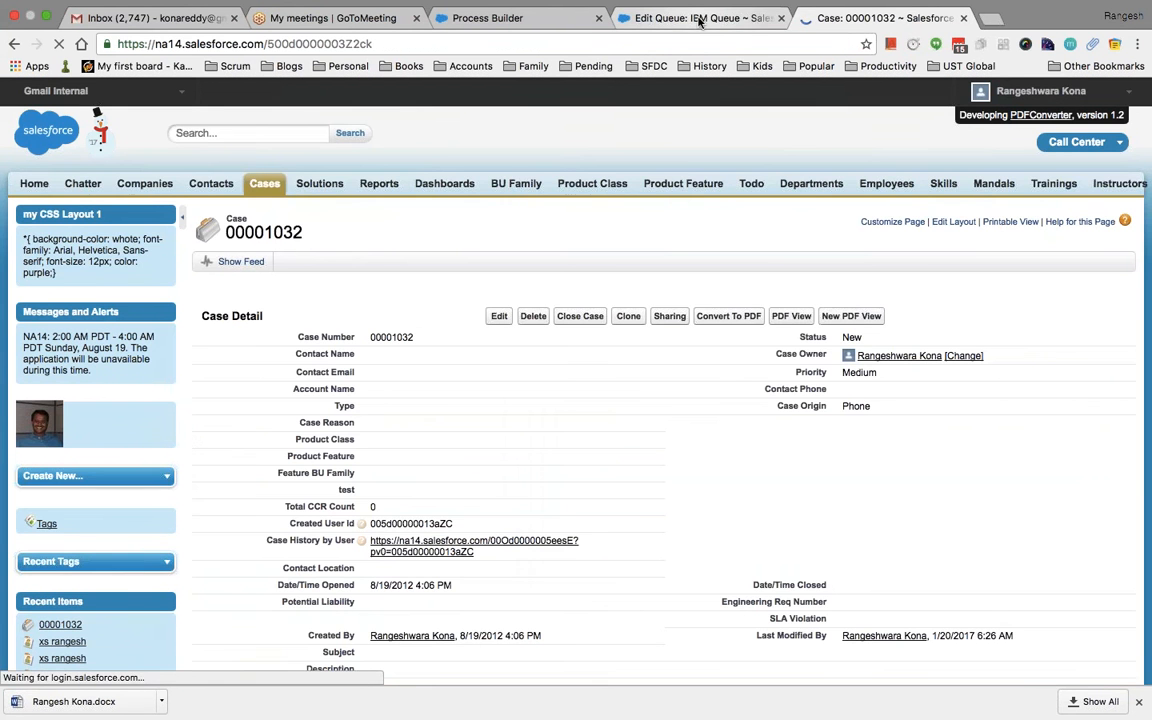
# Save the IBM Queue settings on its edit page
pyautogui.click(700, 18)
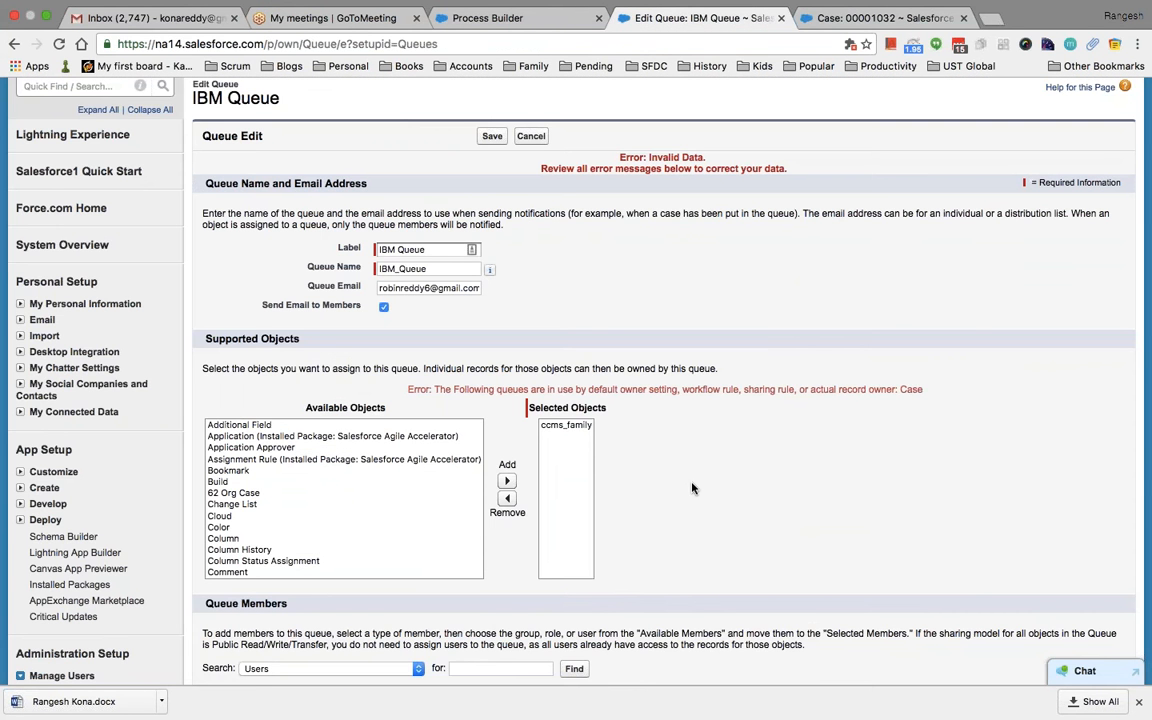
pyautogui.scroll(-5, 622, 433)
pyautogui.click(492, 604)
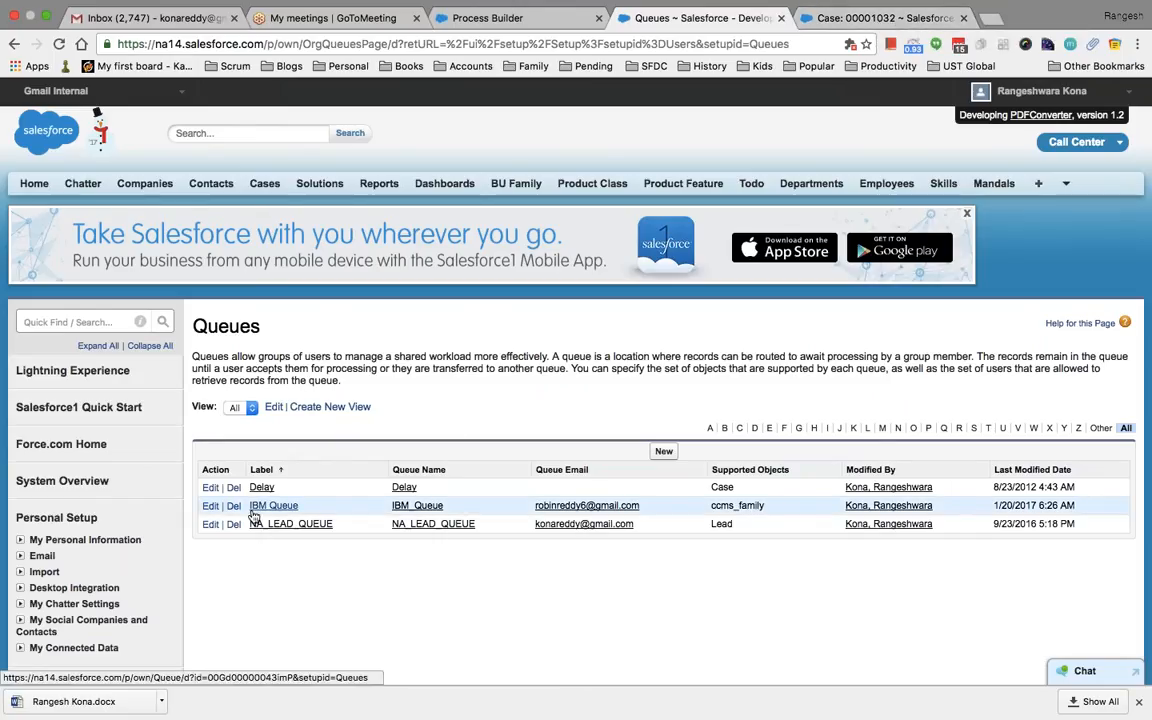
# Search queues for 'IBM' as the new owner of case 00001032, finding no match
pyautogui.click(860, 18)
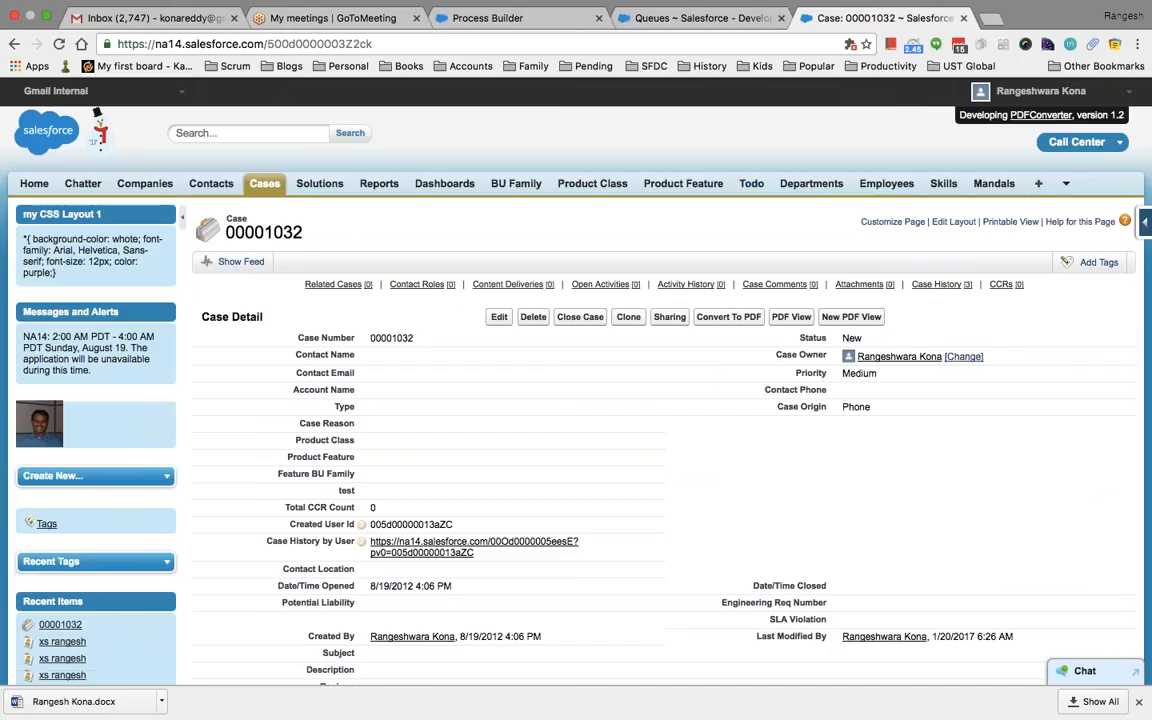
pyautogui.click(963, 357)
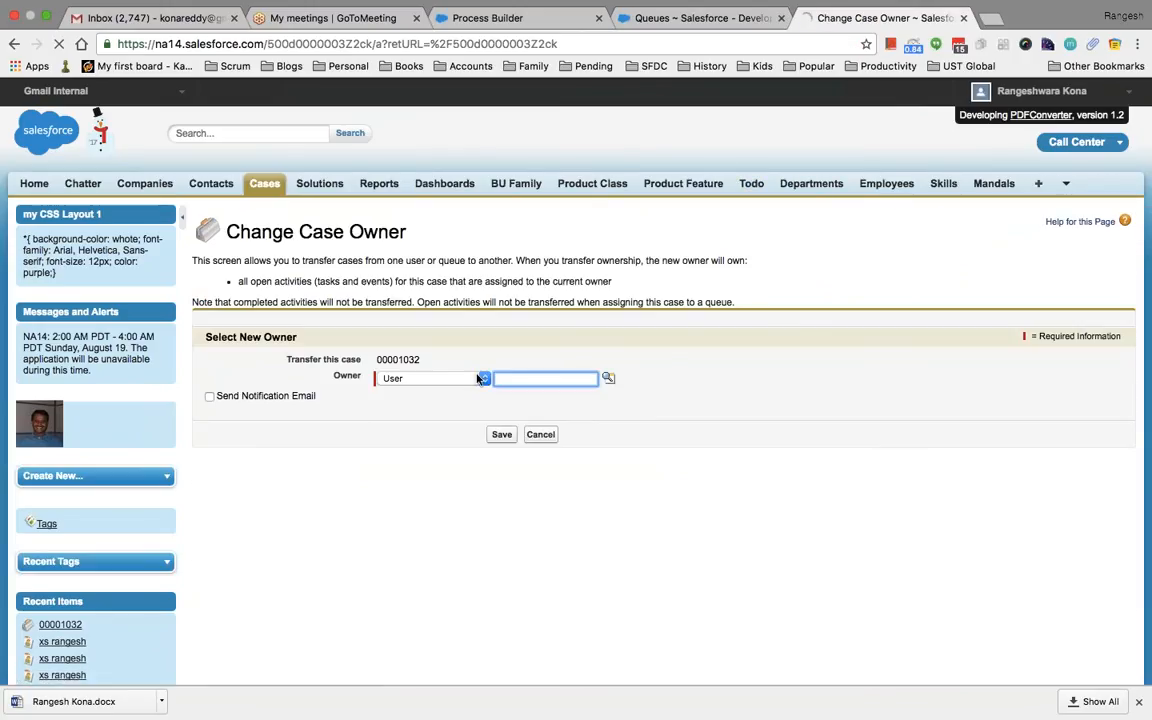
pyautogui.click(485, 380)
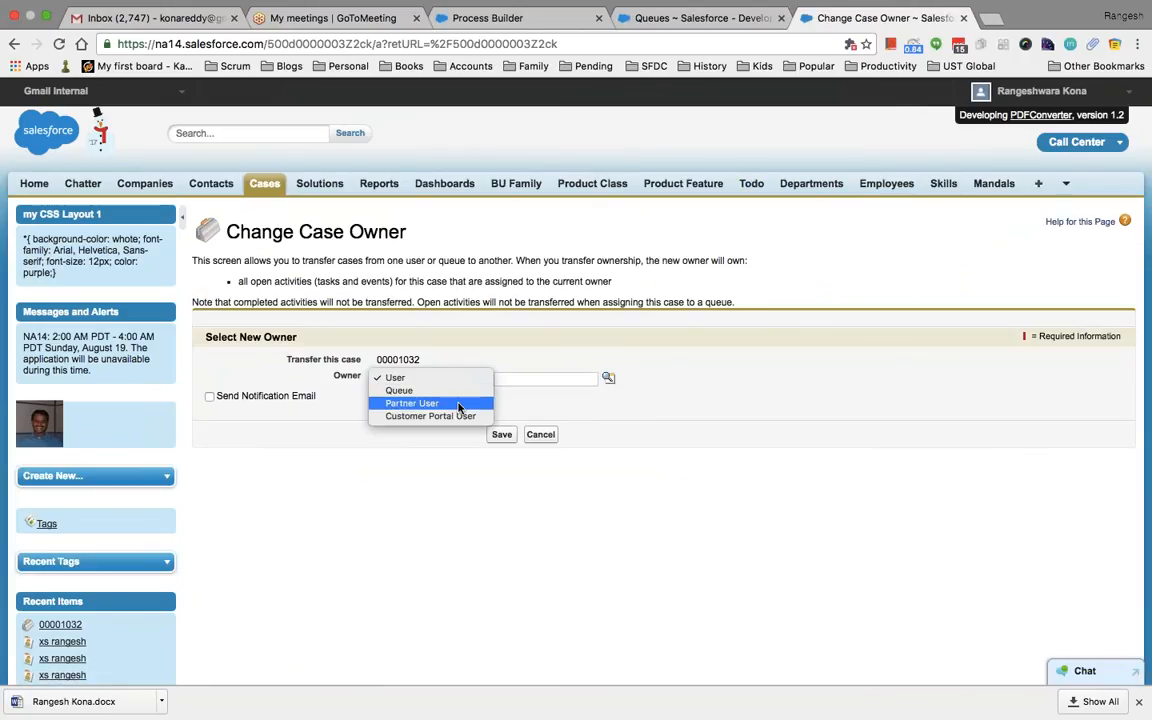
pyautogui.click(450, 392)
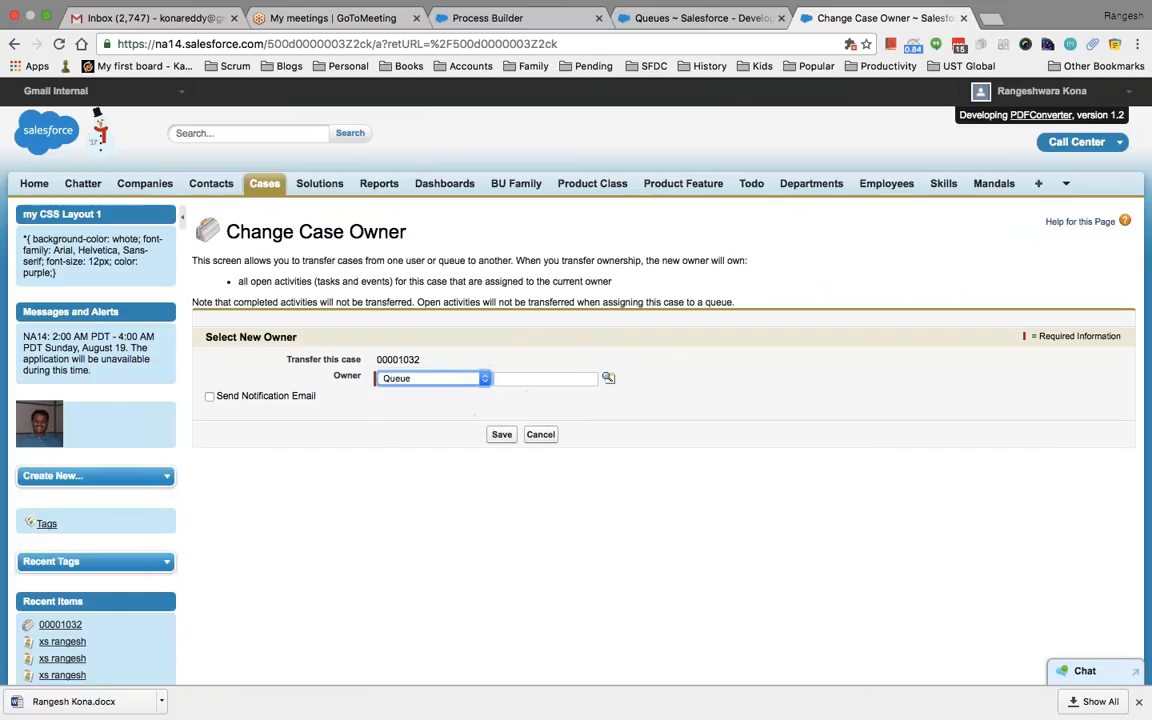
pyautogui.click(608, 377)
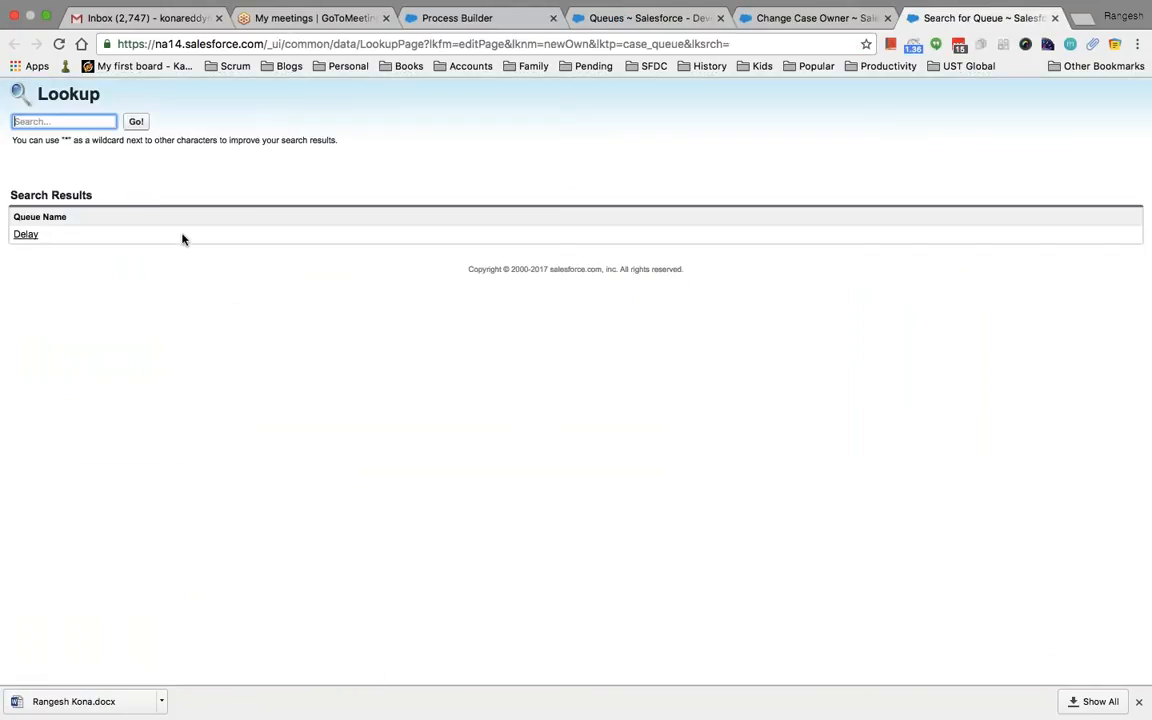
pyautogui.write('IBM')
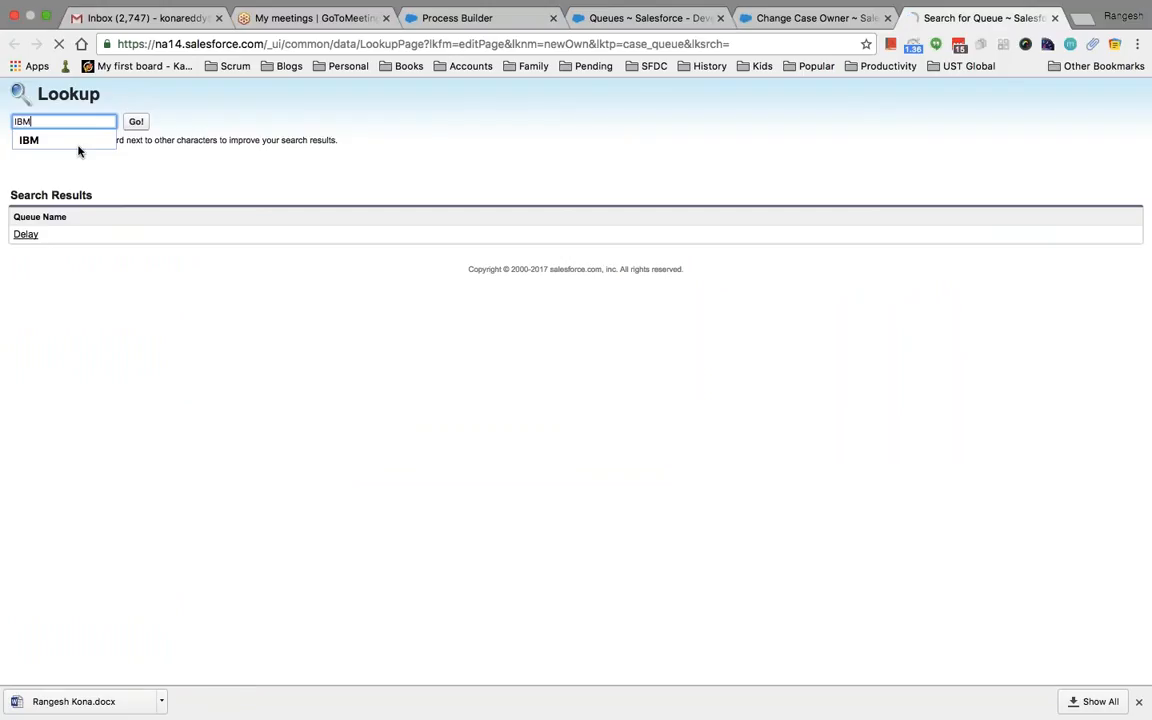
pyautogui.press('Return')
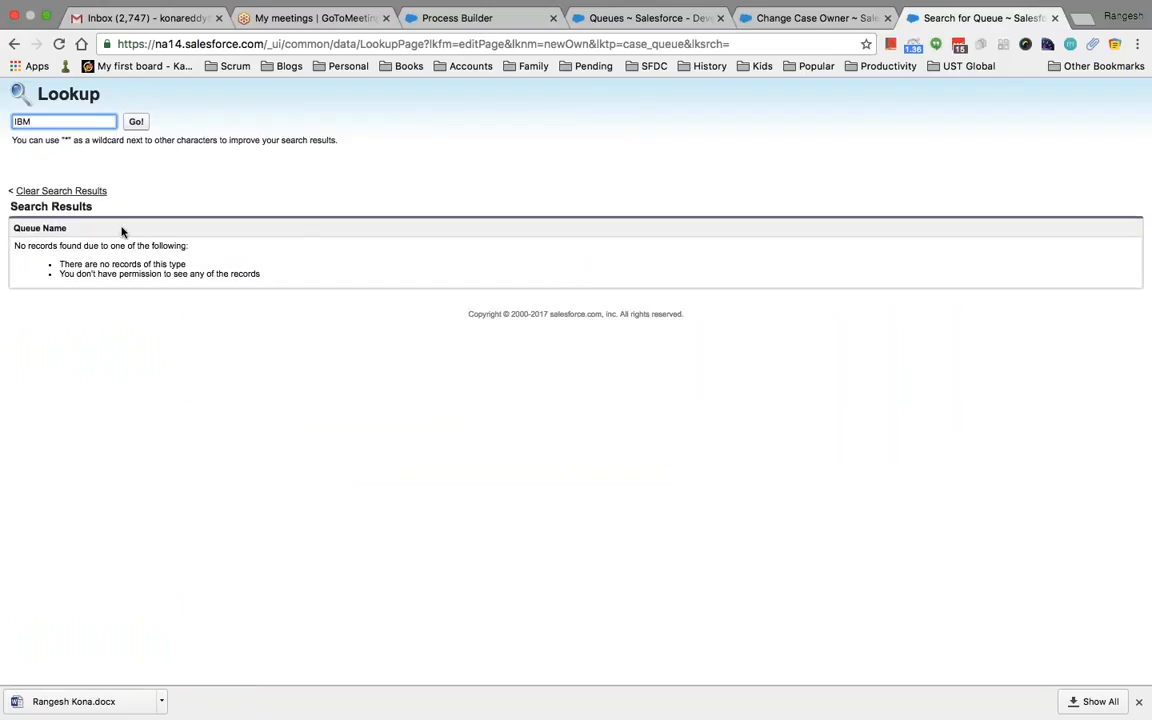
pyautogui.click(818, 16)
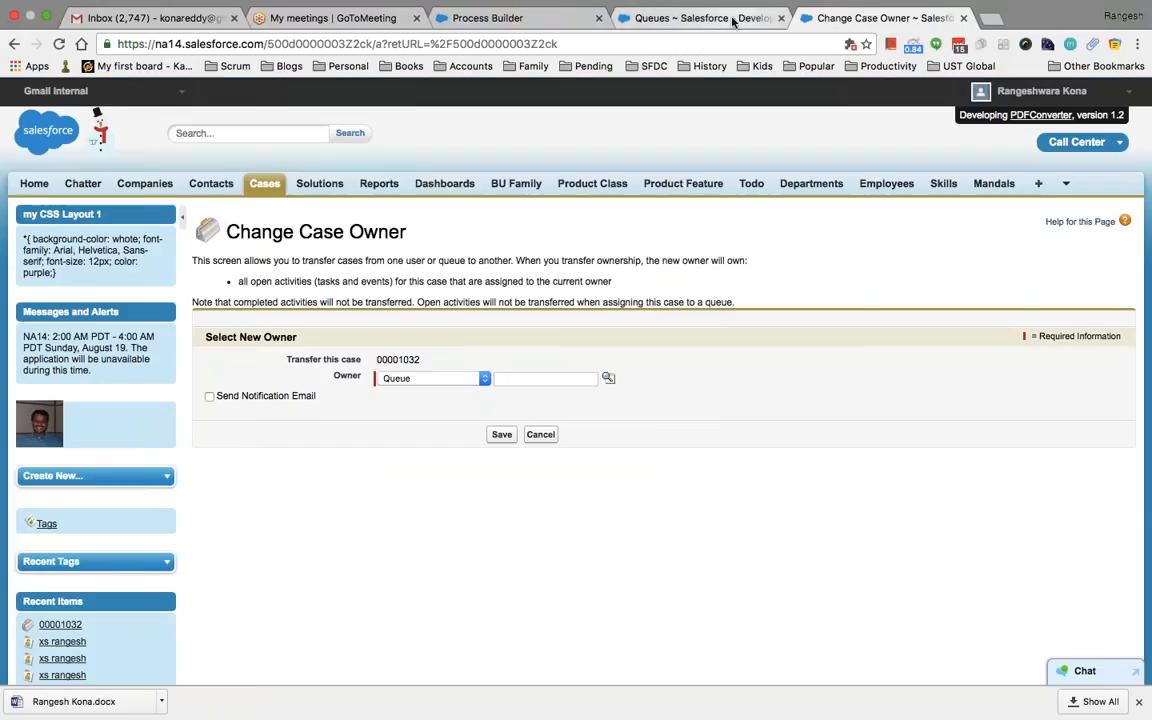
pyautogui.click(690, 17)
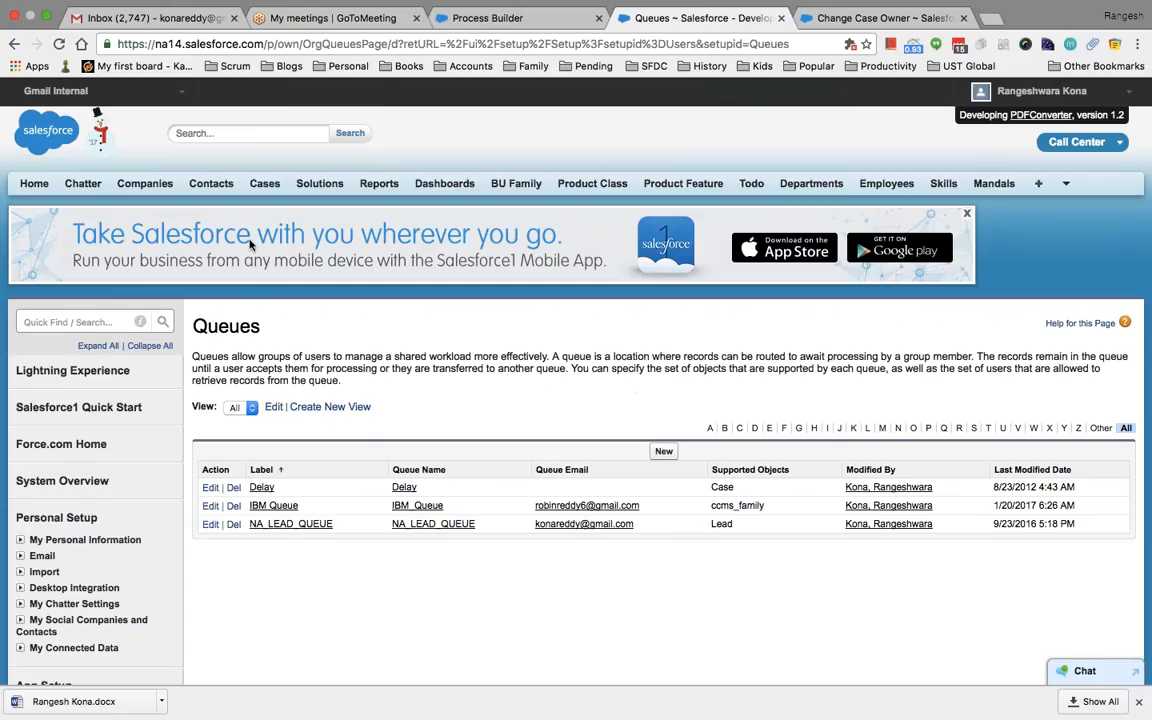
# Add Case to IBM Queue's supported objects alongside ccms_family and save
pyautogui.click(210, 506)
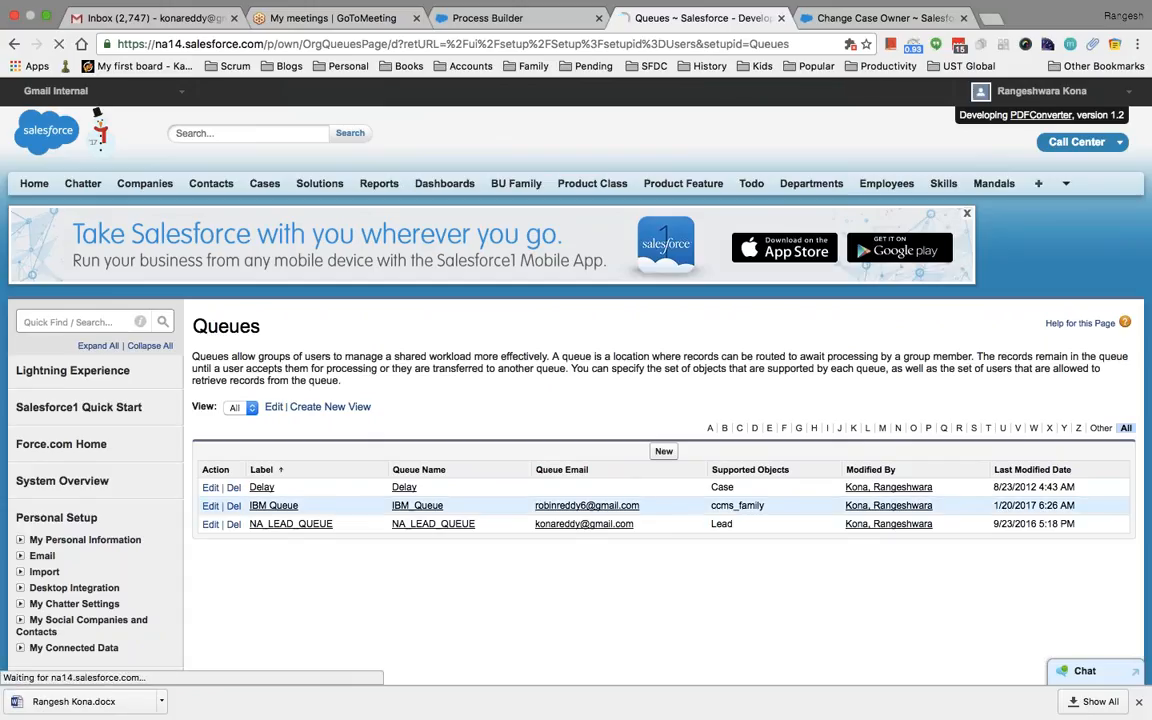
pyautogui.scroll(-2, 560, 533)
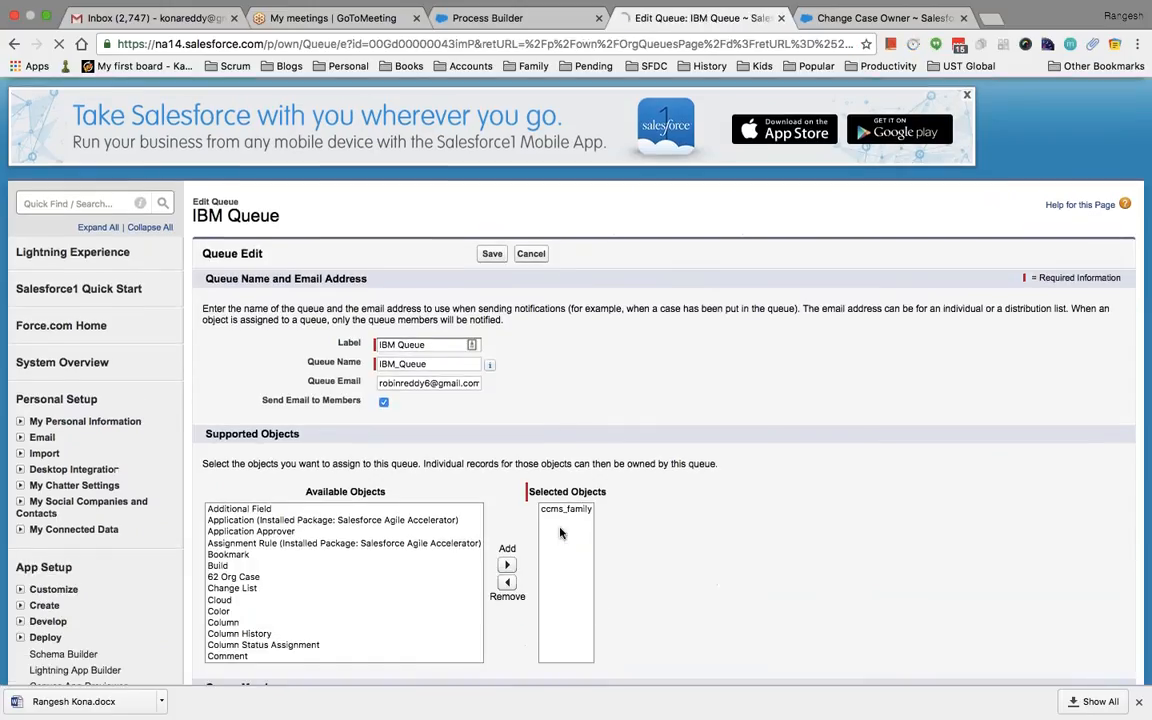
pyautogui.scroll(-1, 560, 533)
pyautogui.click(240, 539)
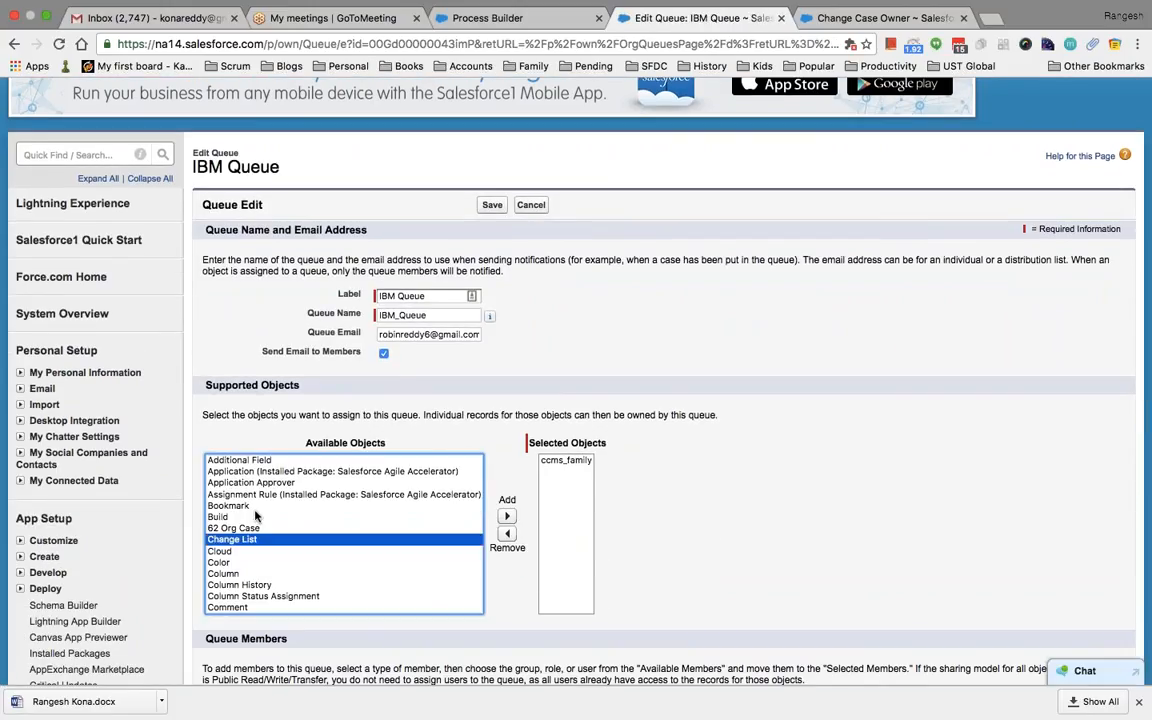
pyautogui.click(262, 551)
pyautogui.click(252, 585)
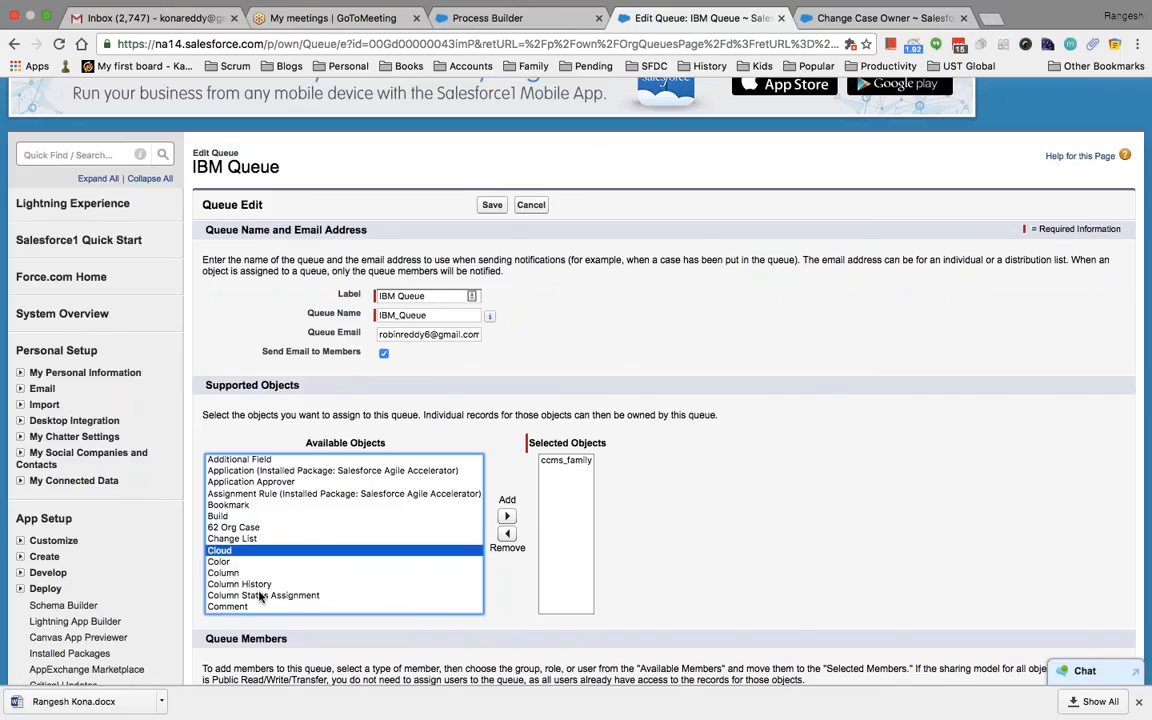
pyautogui.scroll(-3, 257, 596)
pyautogui.press('c')
pyautogui.press('c')
pyautogui.press('c')
pyautogui.press('c')
pyautogui.press('c')
pyautogui.press('c')
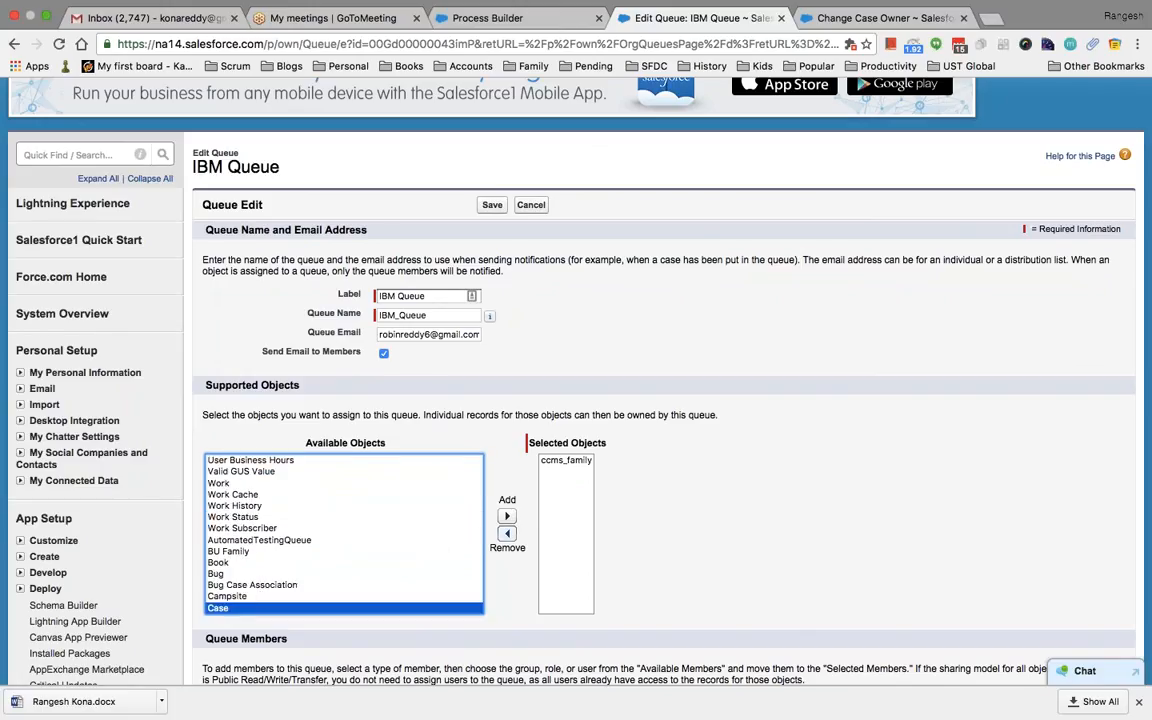
pyautogui.click(506, 516)
pyautogui.scroll(-3, 718, 475)
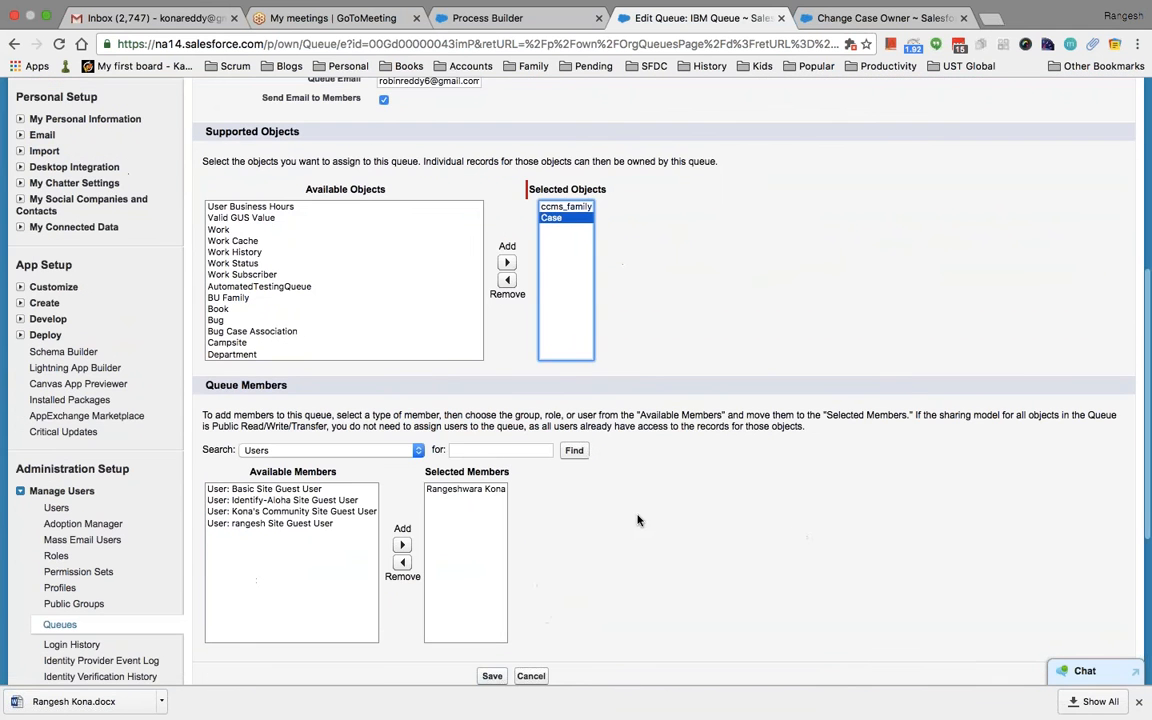
pyautogui.click(491, 676)
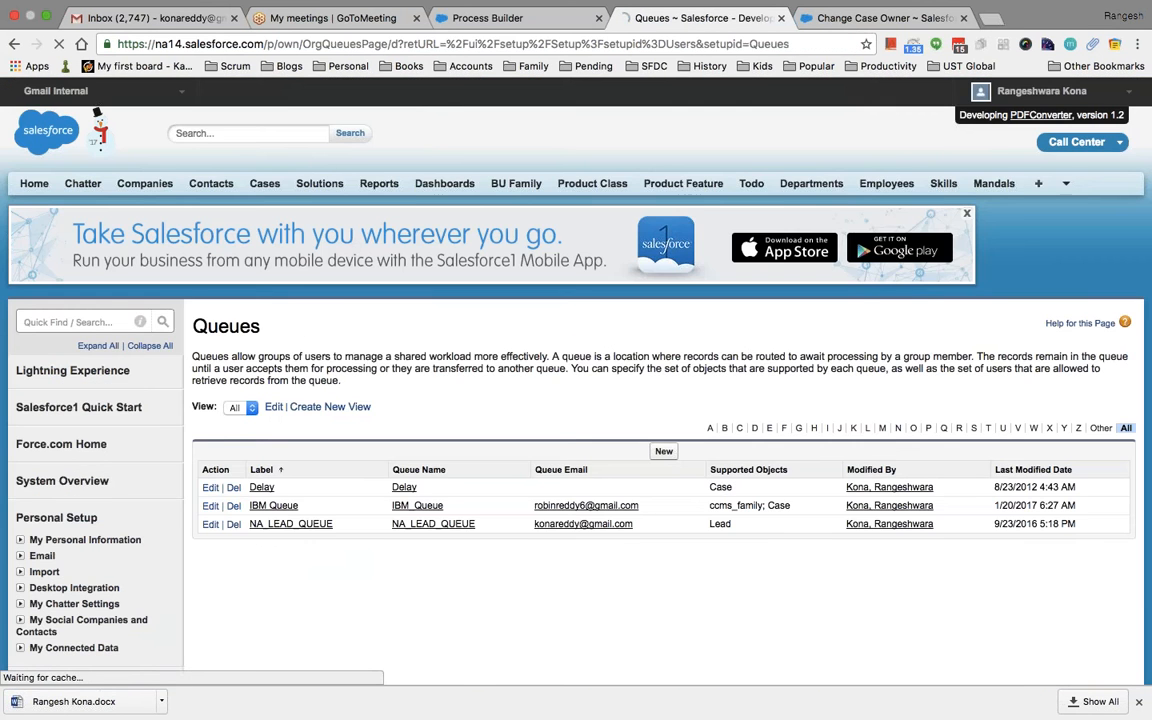
pyautogui.click(860, 19)
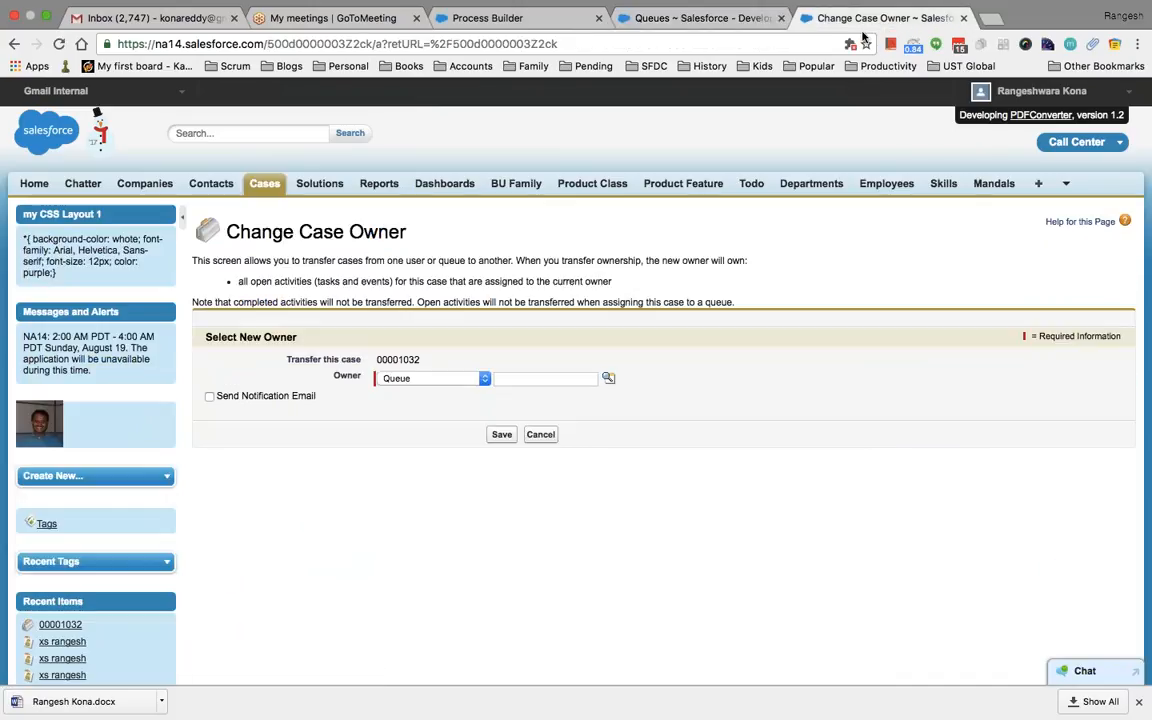
# Make IBM Queue the owner of case 00001032, then view the Cases home list views
pyautogui.click(545, 434)
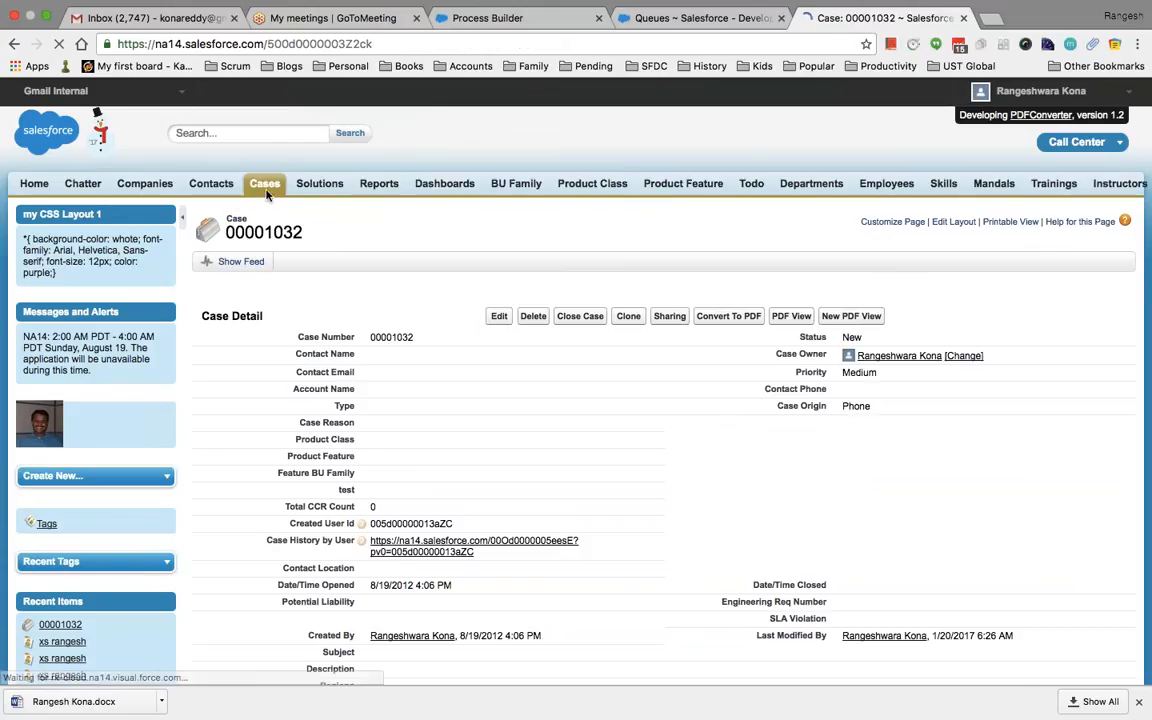
pyautogui.click(963, 356)
pyautogui.click(395, 378)
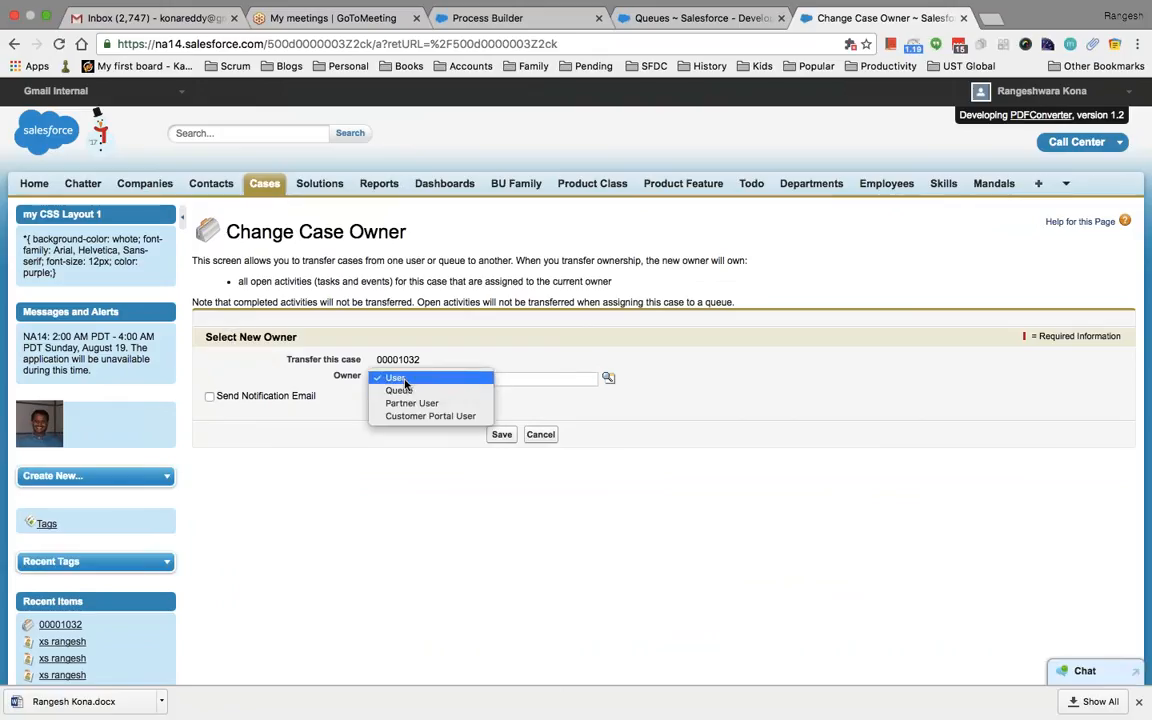
pyautogui.click(398, 390)
pyautogui.click(545, 378)
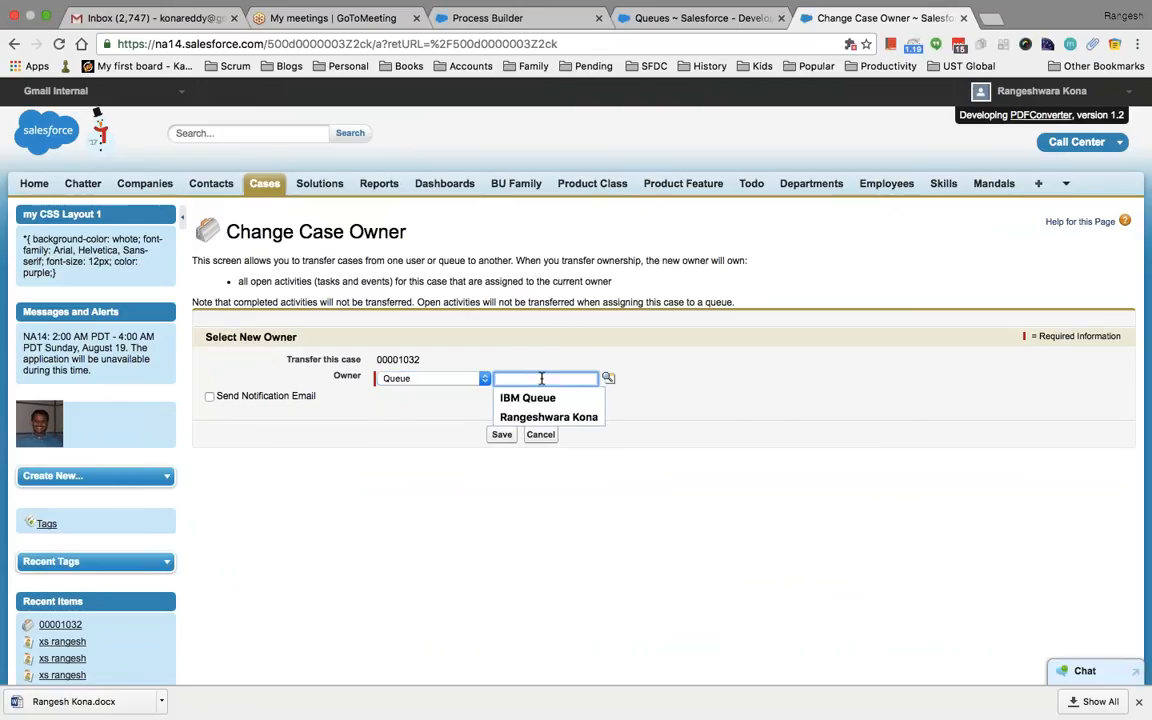
pyautogui.click(527, 397)
pyautogui.click(499, 436)
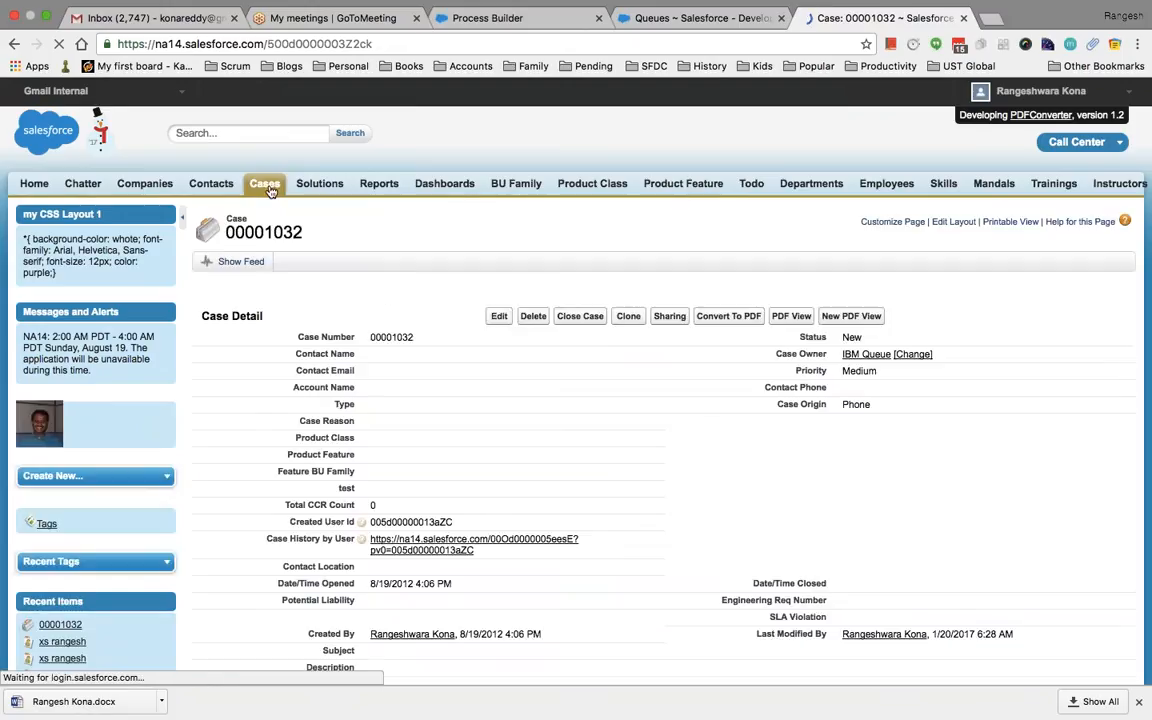
pyautogui.click(264, 183)
pyautogui.click(290, 263)
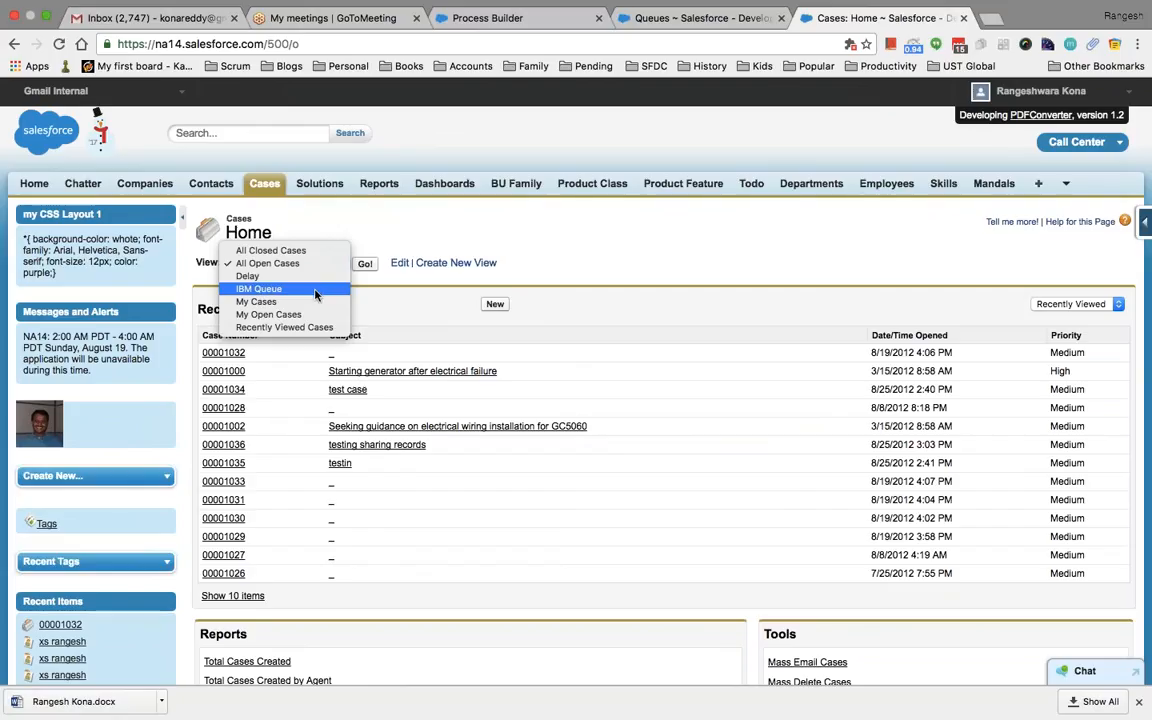
# Display the IBM Queue case list view containing case 00001032
pyautogui.click(316, 292)
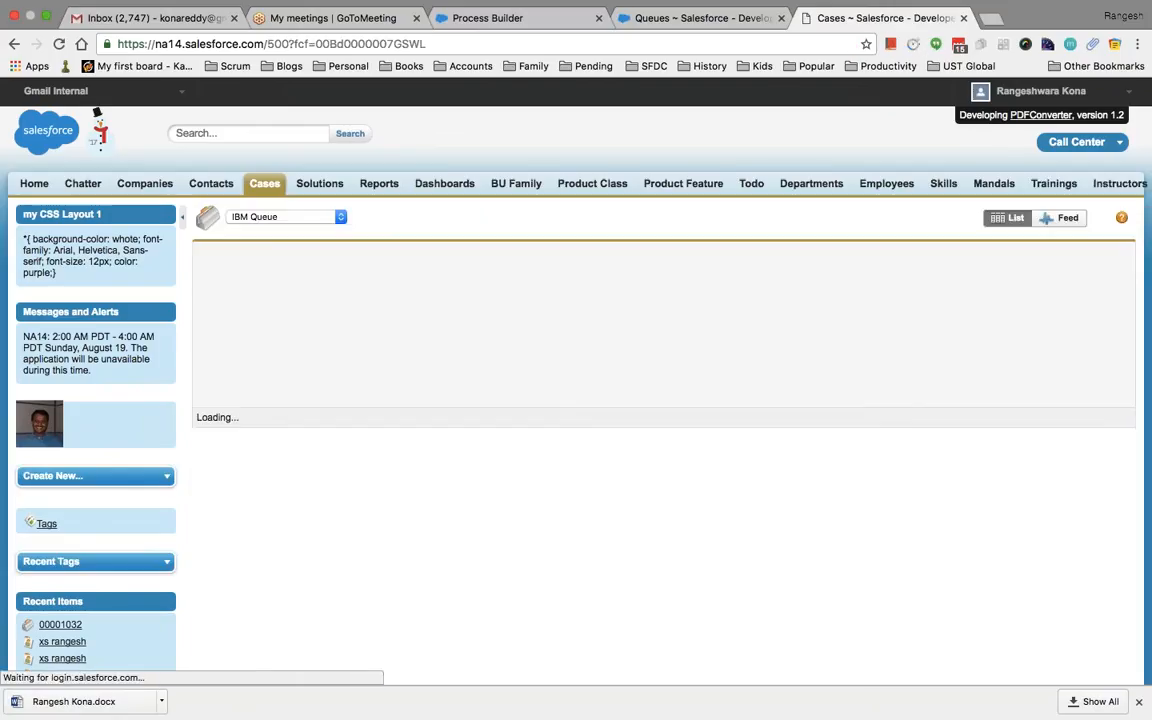
pyautogui.click(283, 217)
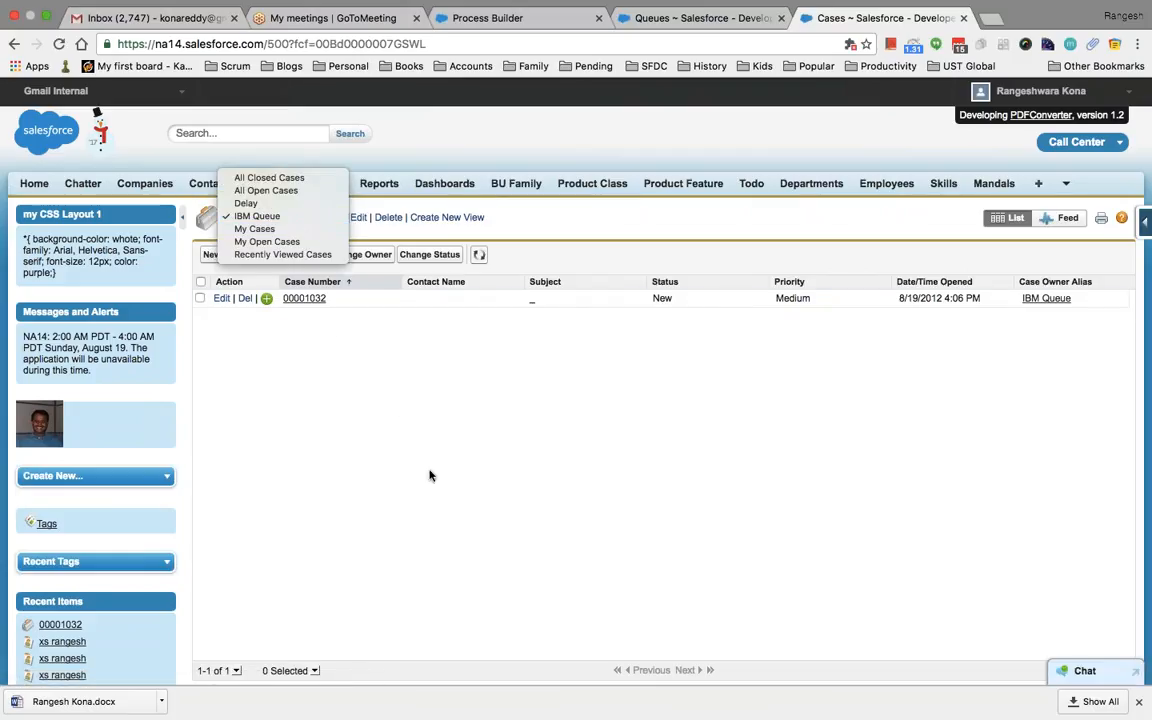
pyautogui.click(388, 432)
pyautogui.click(304, 216)
pyautogui.click(684, 27)
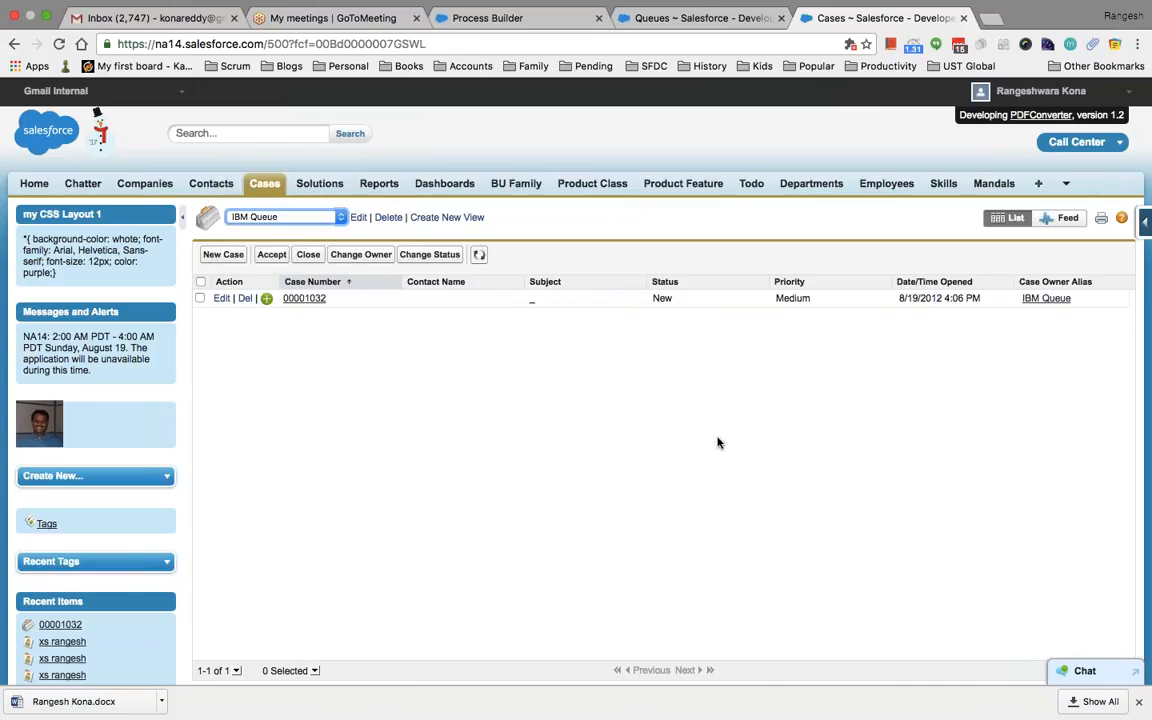
pyautogui.rightClick(726, 28)
pyautogui.press('Escape')
# Open Login History and review recent logins, highlighting the first row's Browser value
pyautogui.click(706, 22)
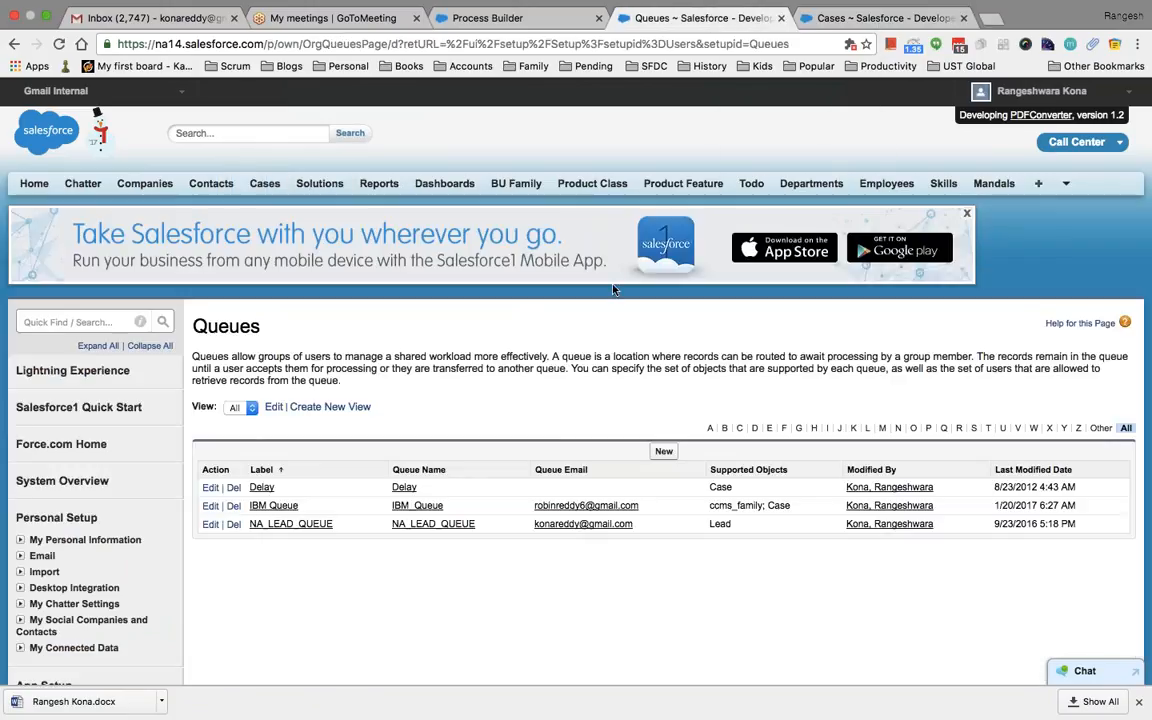
pyautogui.scroll(-5, 525, 316)
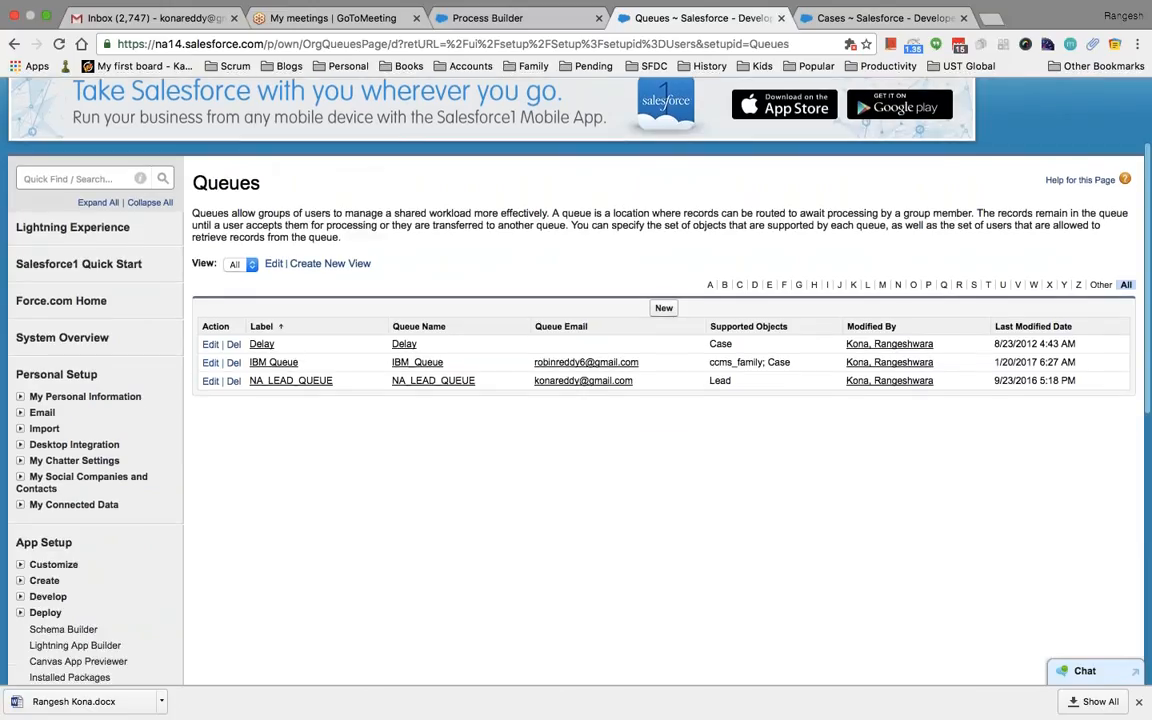
pyautogui.scroll(-4, 72, 425)
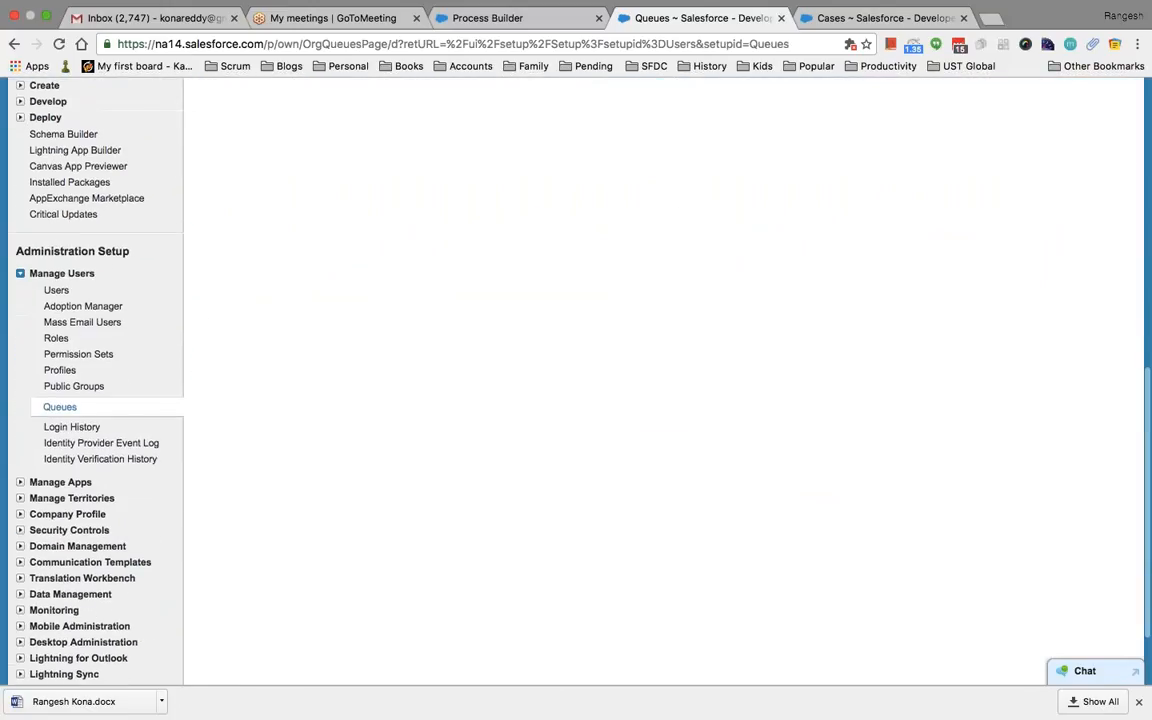
pyautogui.click(72, 425)
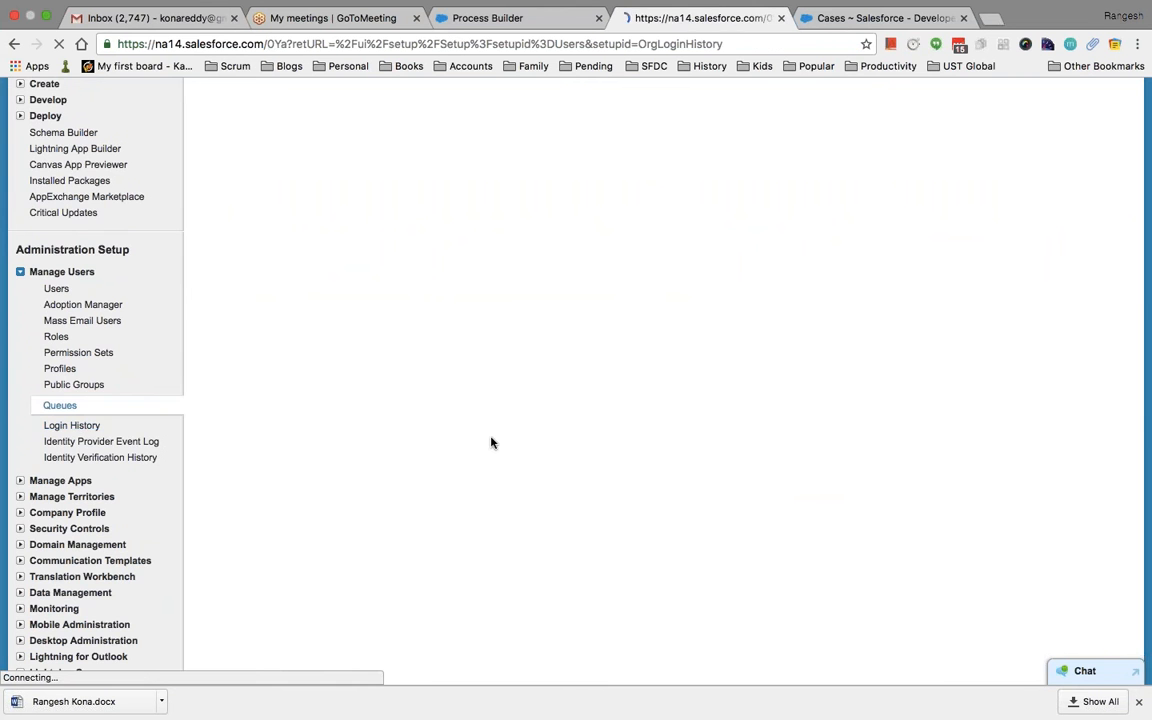
pyautogui.scroll(-5, 491, 441)
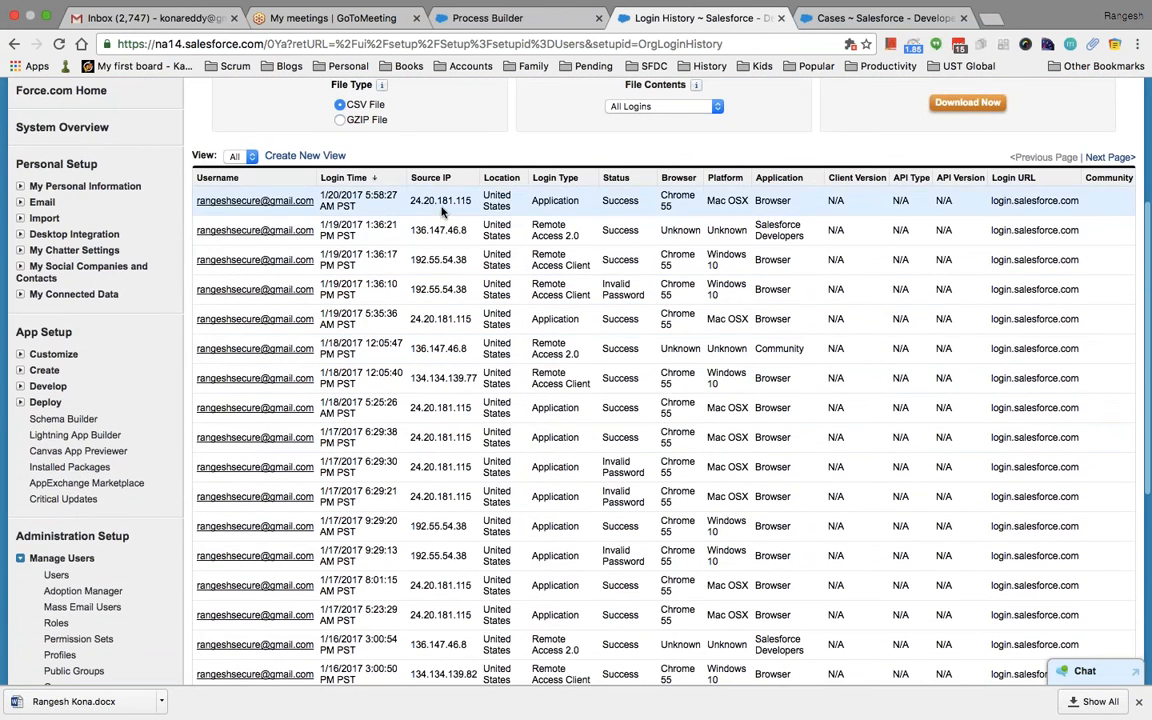
pyautogui.scroll(2, 650, 226)
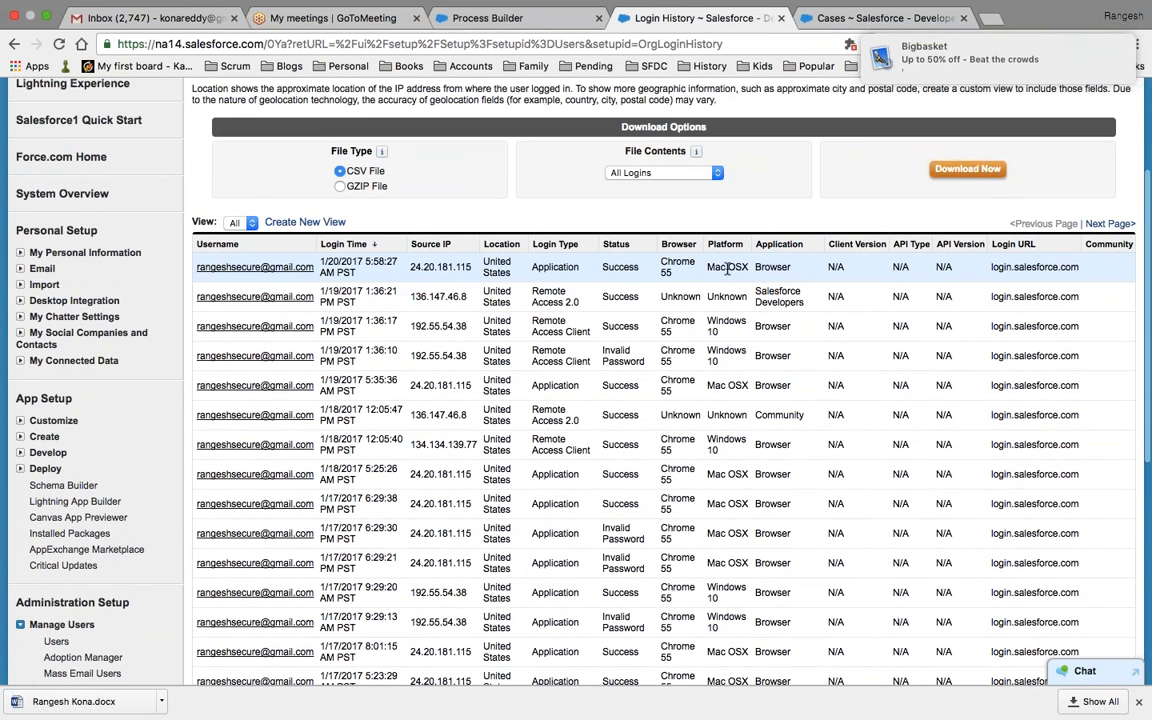
pyautogui.moveTo(755, 278); pyautogui.dragTo(718, 272)
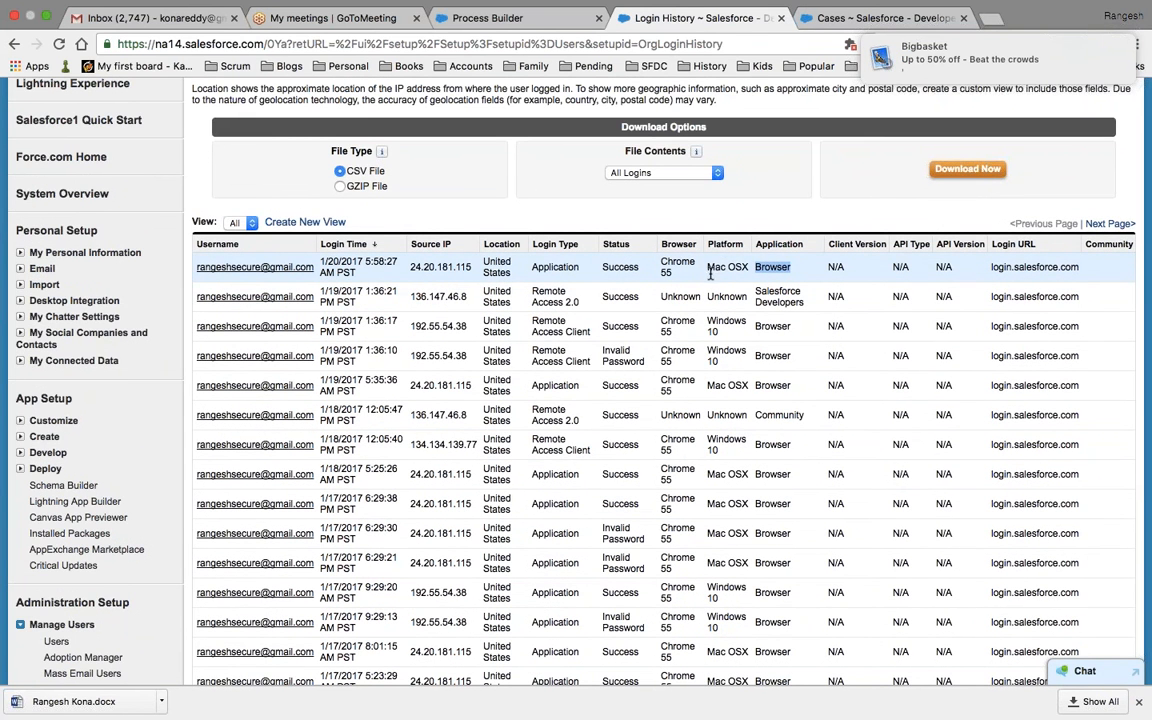
pyautogui.scroll(3, 710, 275)
pyautogui.scroll(-12, 650, 380)
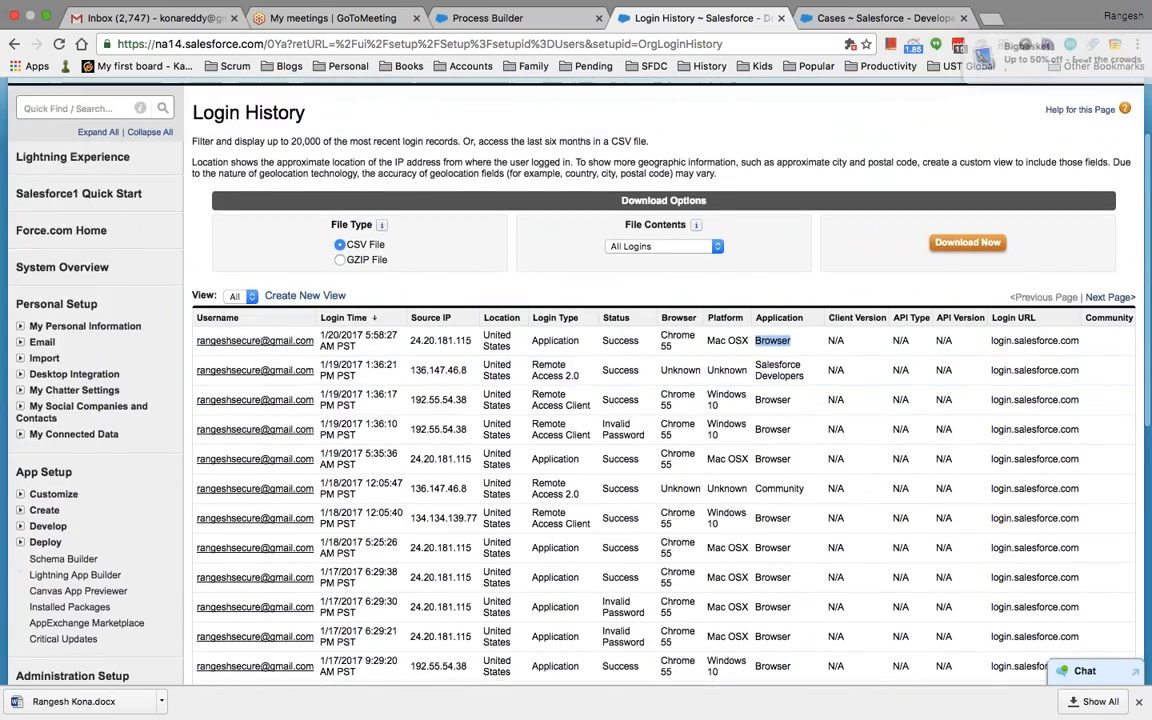
pyautogui.scroll(-3, 660, 380)
pyautogui.scroll(12, 660, 380)
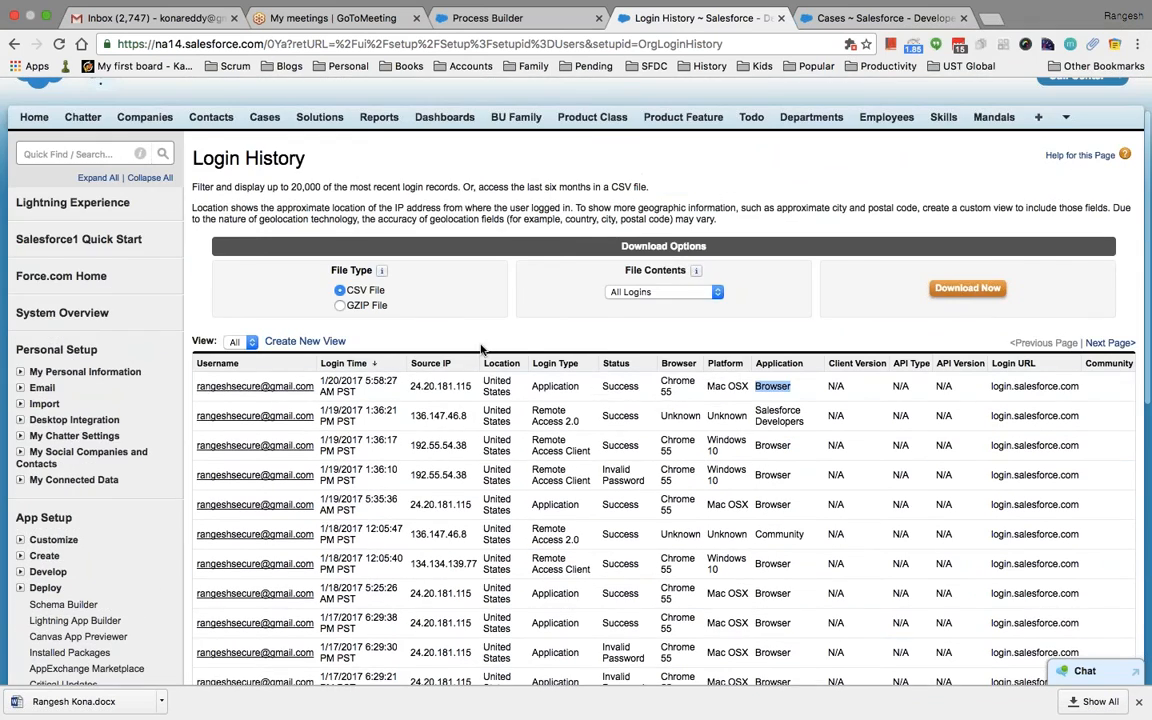
pyautogui.scroll(-6, 481, 347)
pyautogui.scroll(-6, 481, 347)
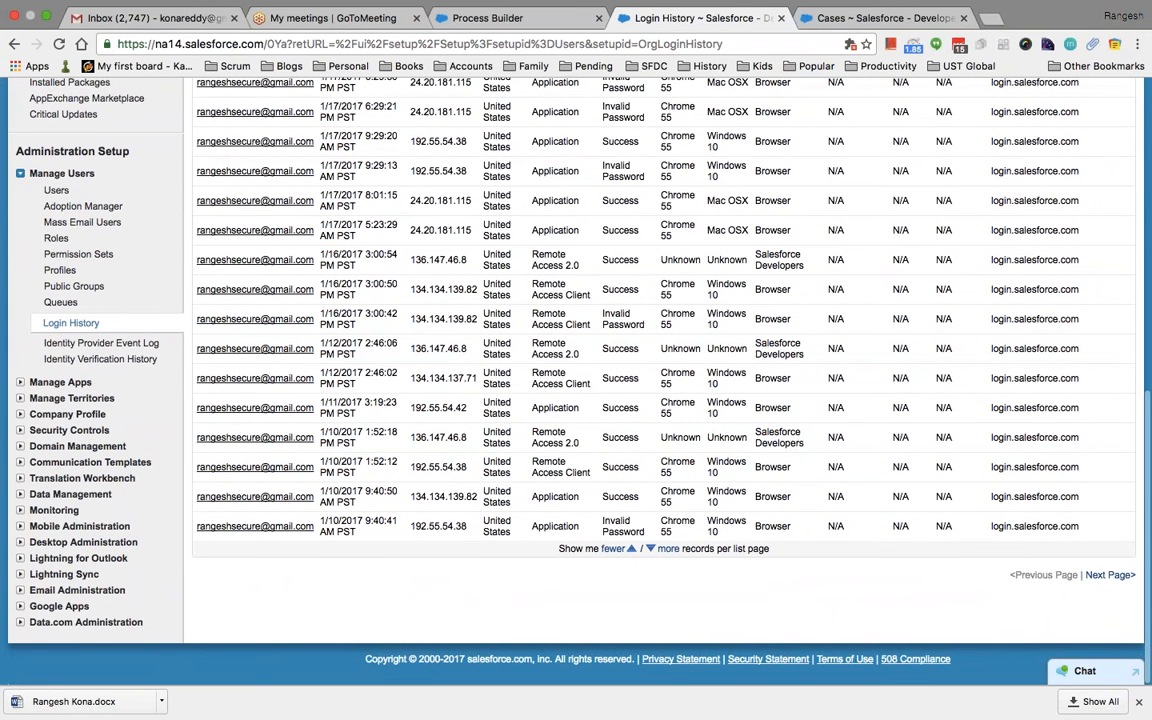
# Expand Security Controls and go to Network Access
pyautogui.click(21, 430)
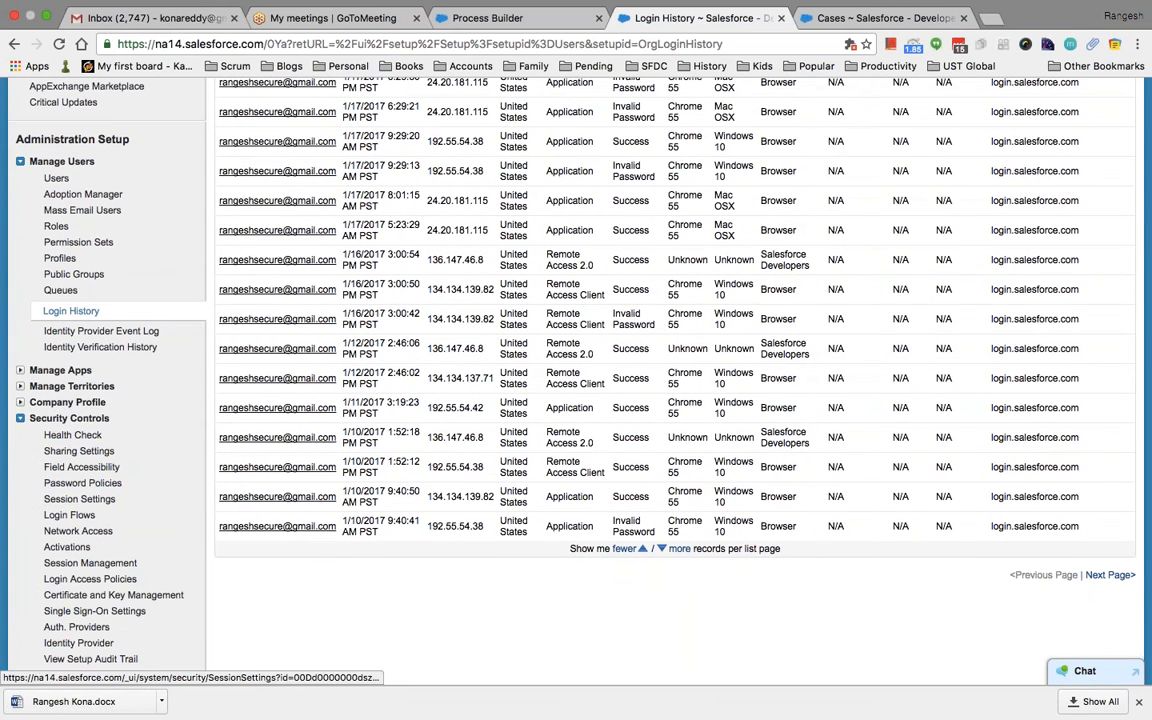
pyautogui.scroll(-3, 90, 518)
pyautogui.scroll(-1, 90, 518)
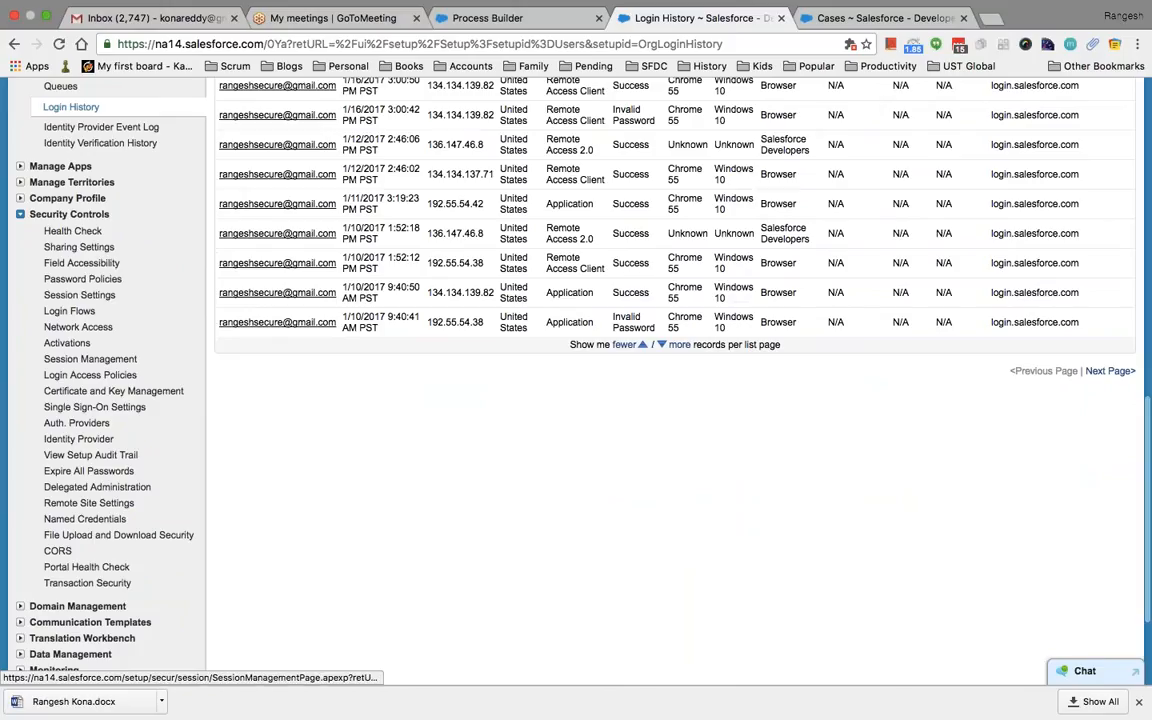
pyautogui.click(78, 328)
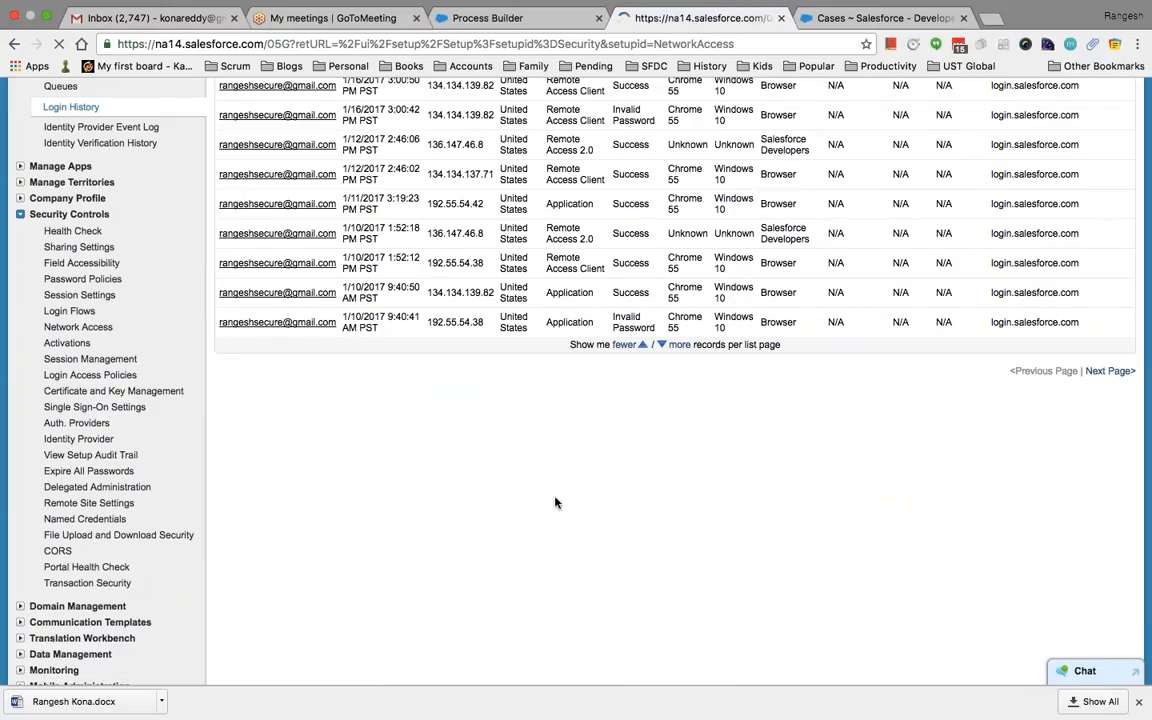
# Start a new trusted IP range, cancel it, and review the existing range 14.142.6.124
pyautogui.scroll(-4, 612, 514)
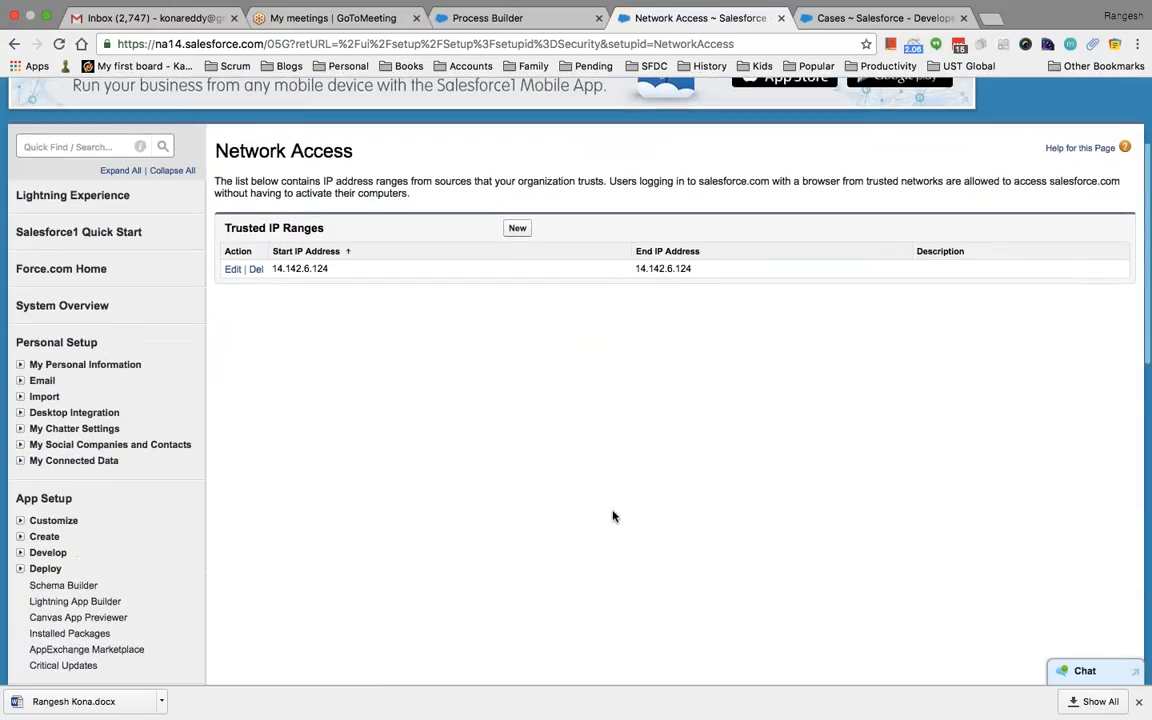
pyautogui.click(518, 192)
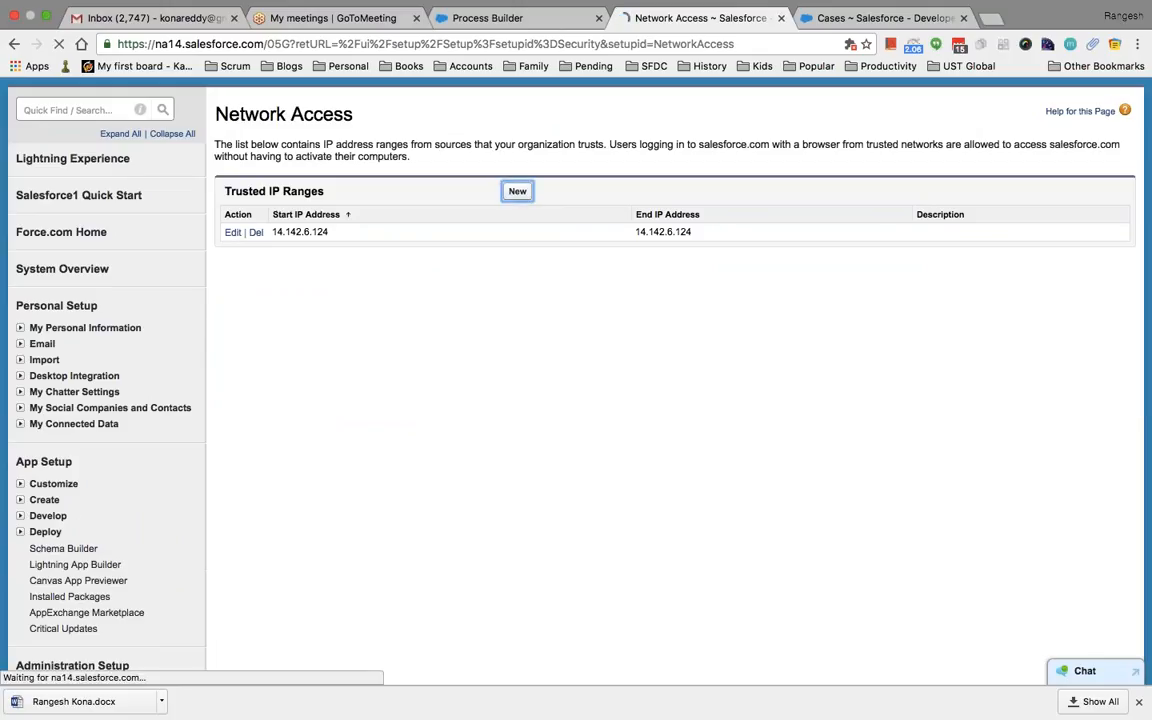
pyautogui.scroll(-2, 627, 495)
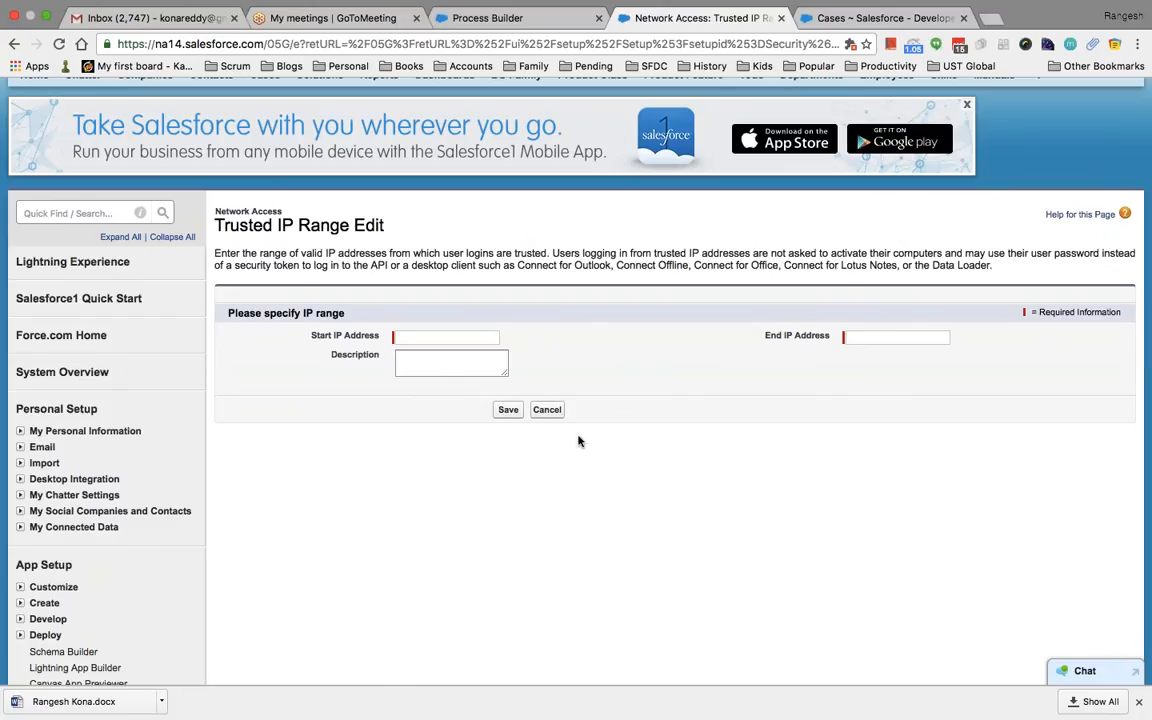
pyautogui.click(547, 409)
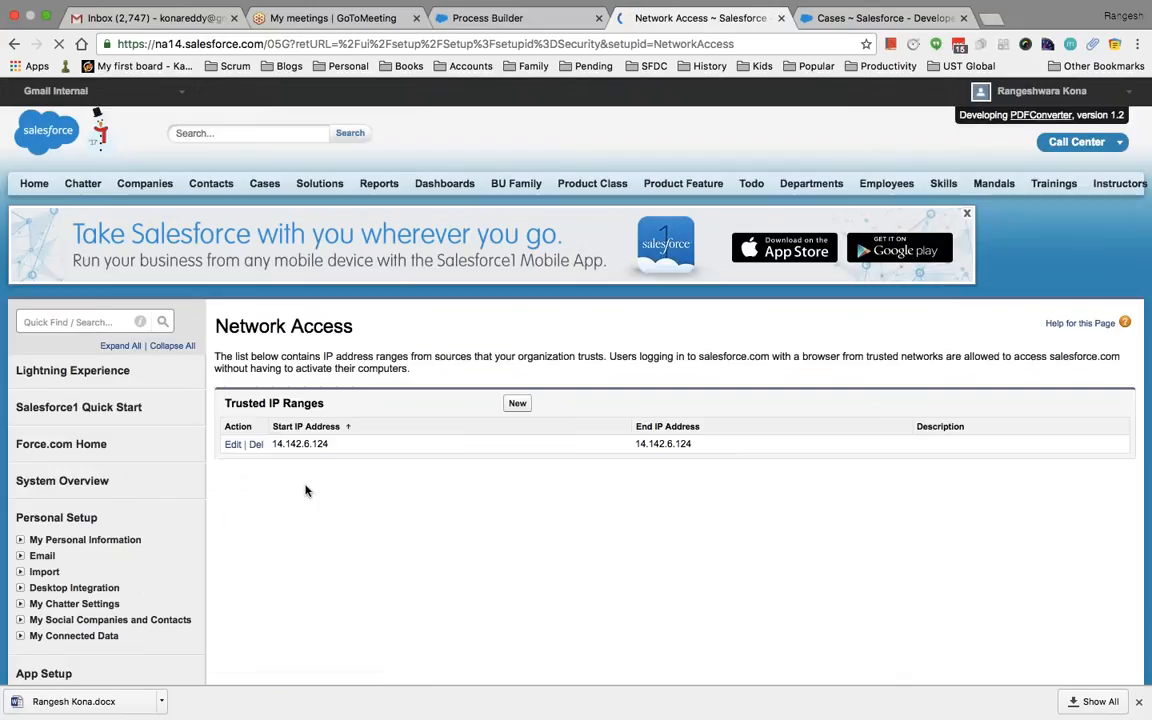
pyautogui.scroll(-2, 446, 523)
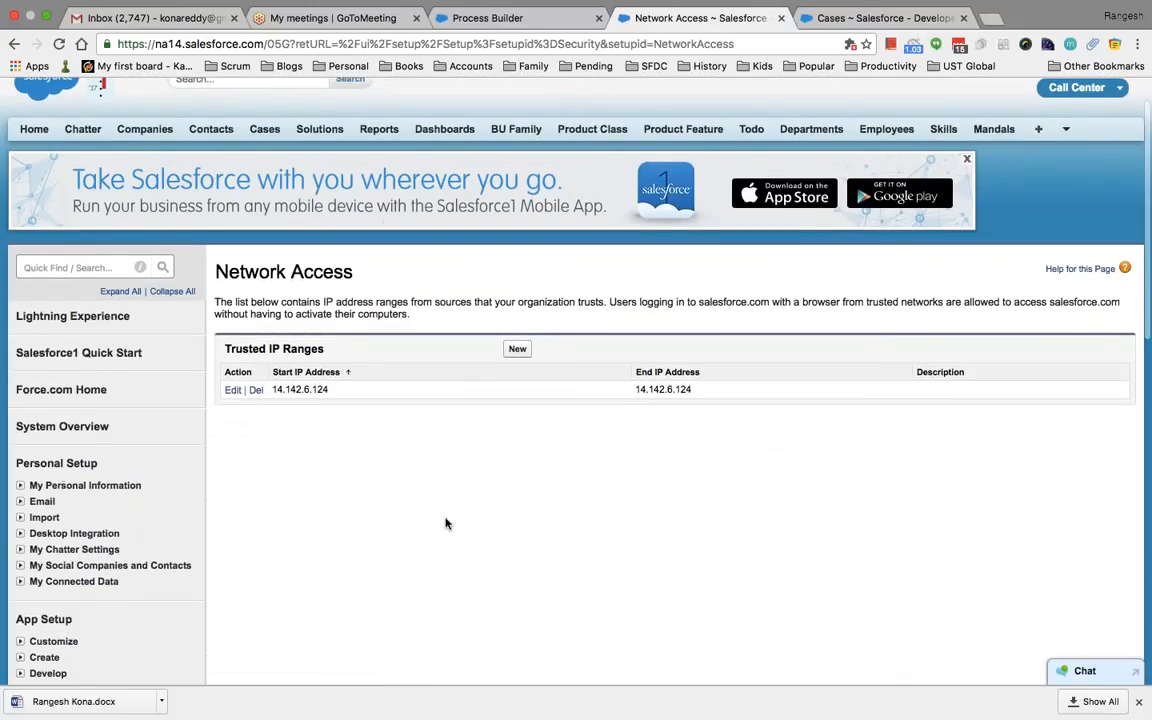
pyautogui.scroll(-3, 446, 523)
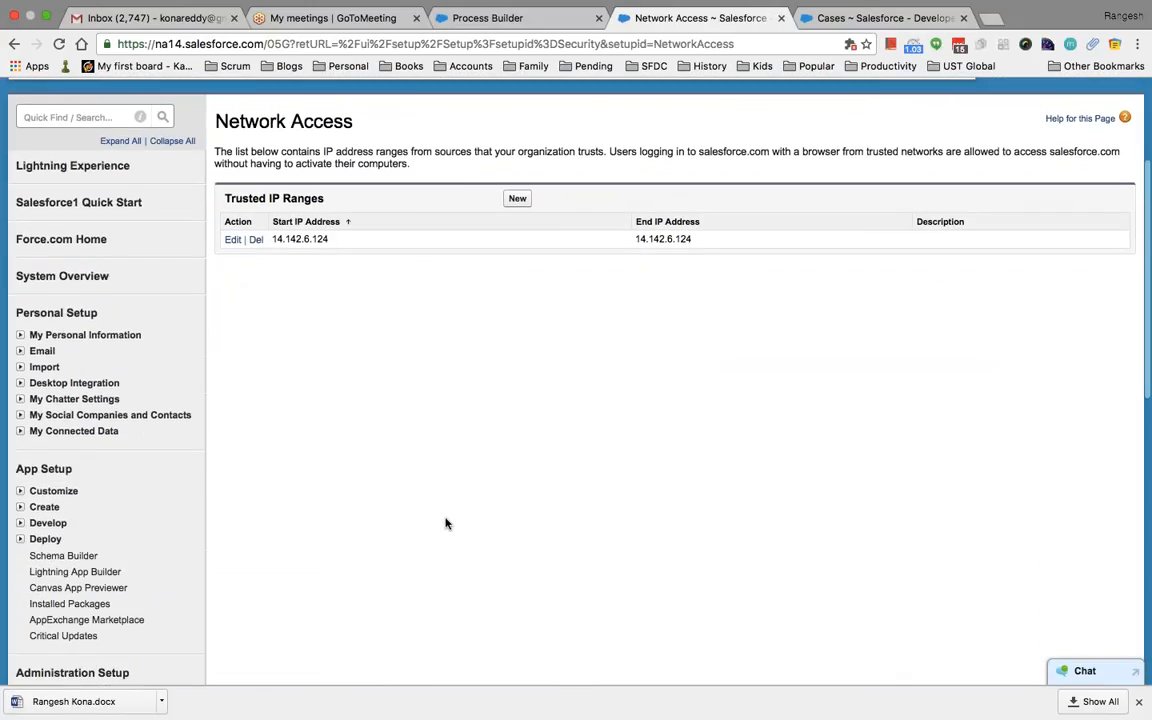
pyautogui.scroll(-5, 446, 523)
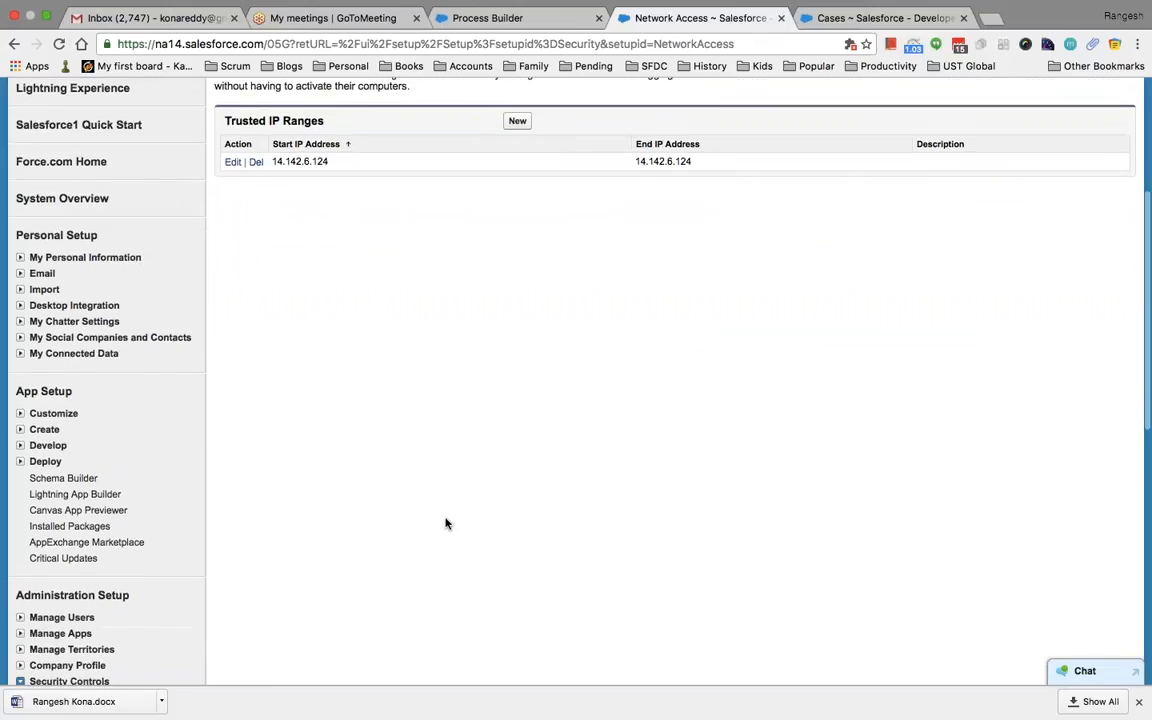
pyautogui.scroll(-8, 446, 523)
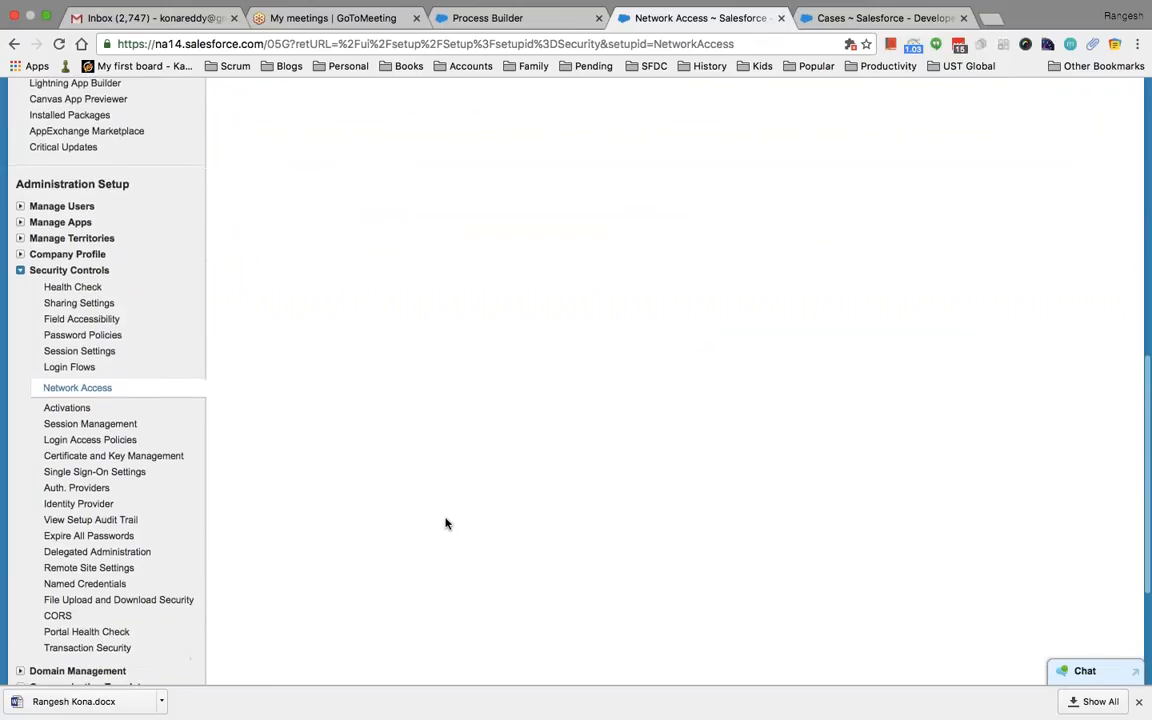
pyautogui.scroll(-3, 213, 453)
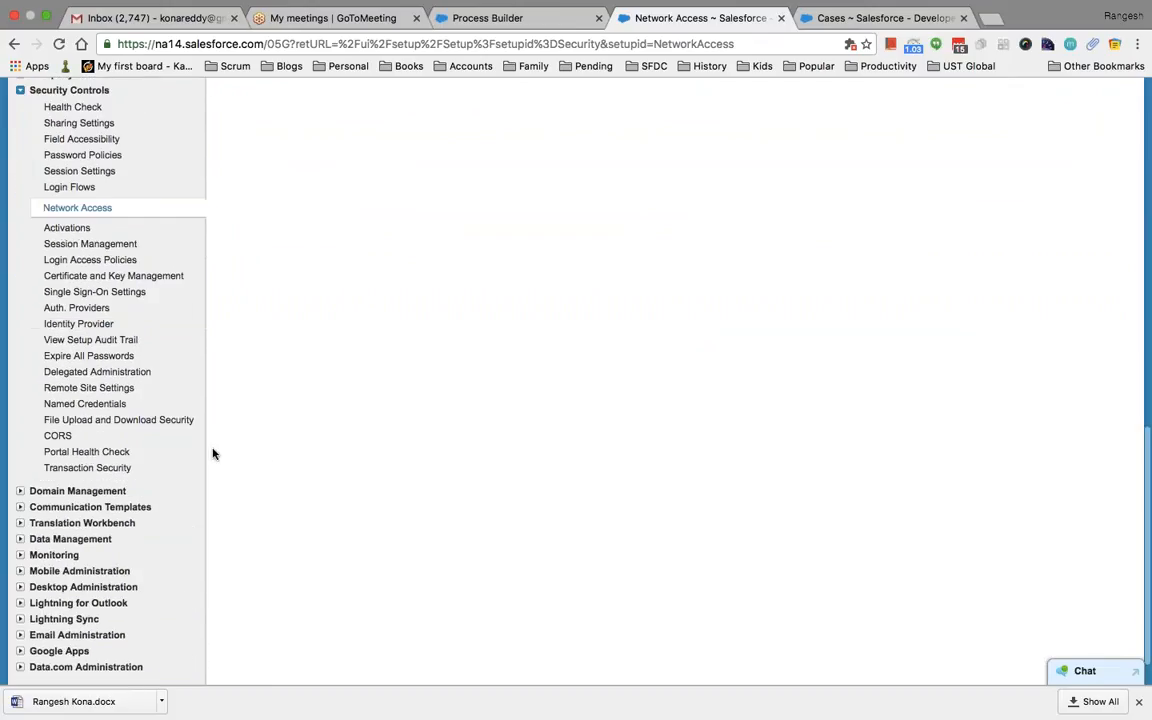
pyautogui.scroll(-2, 190, 452)
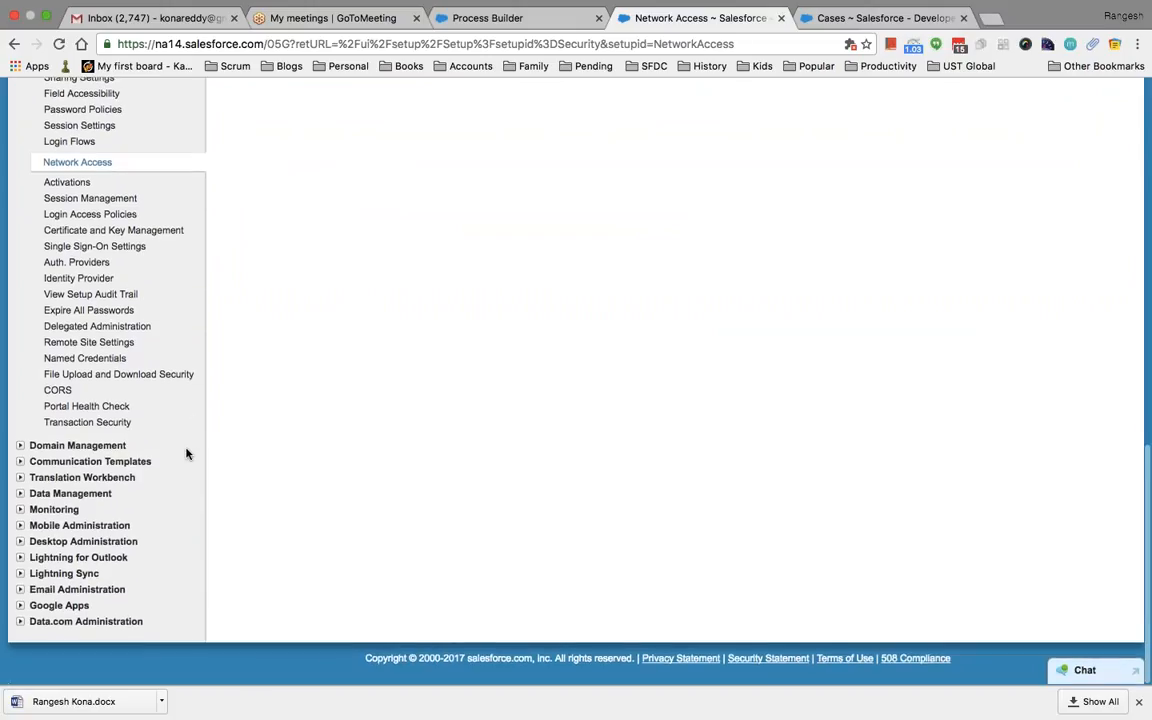
# Expand Monitoring, scroll the Setup sidebar, then expand Company Profile under Administration Setup
pyautogui.click(20, 512)
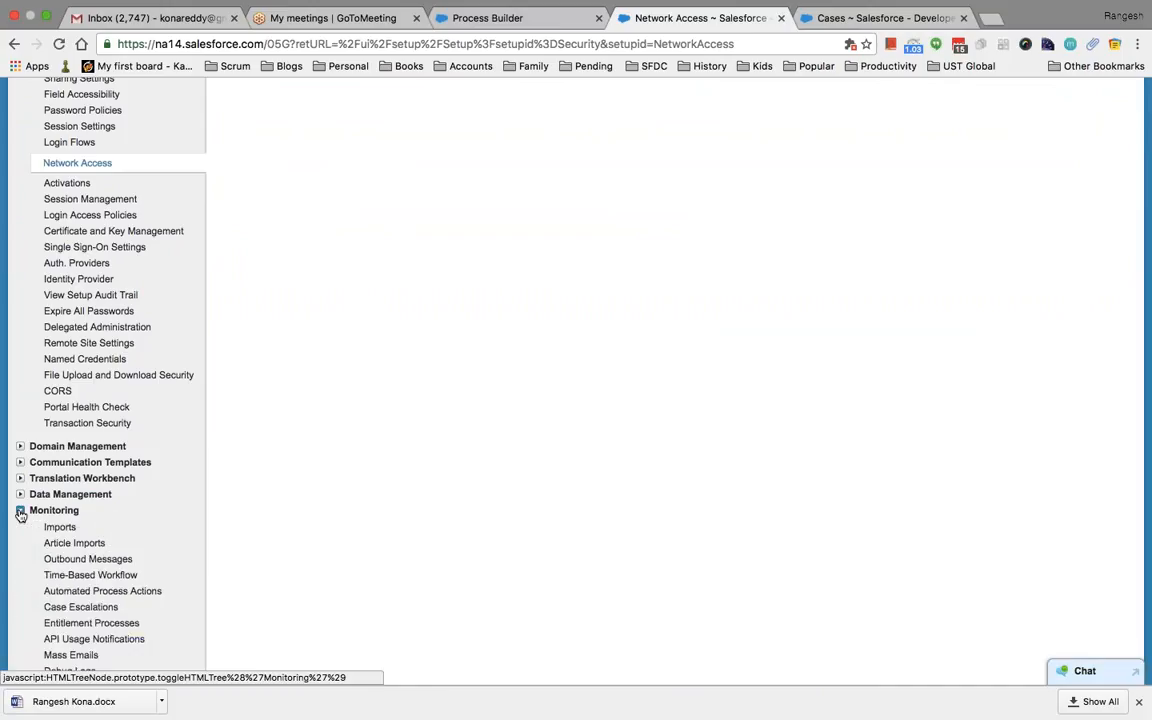
pyautogui.scroll(-5, 172, 558)
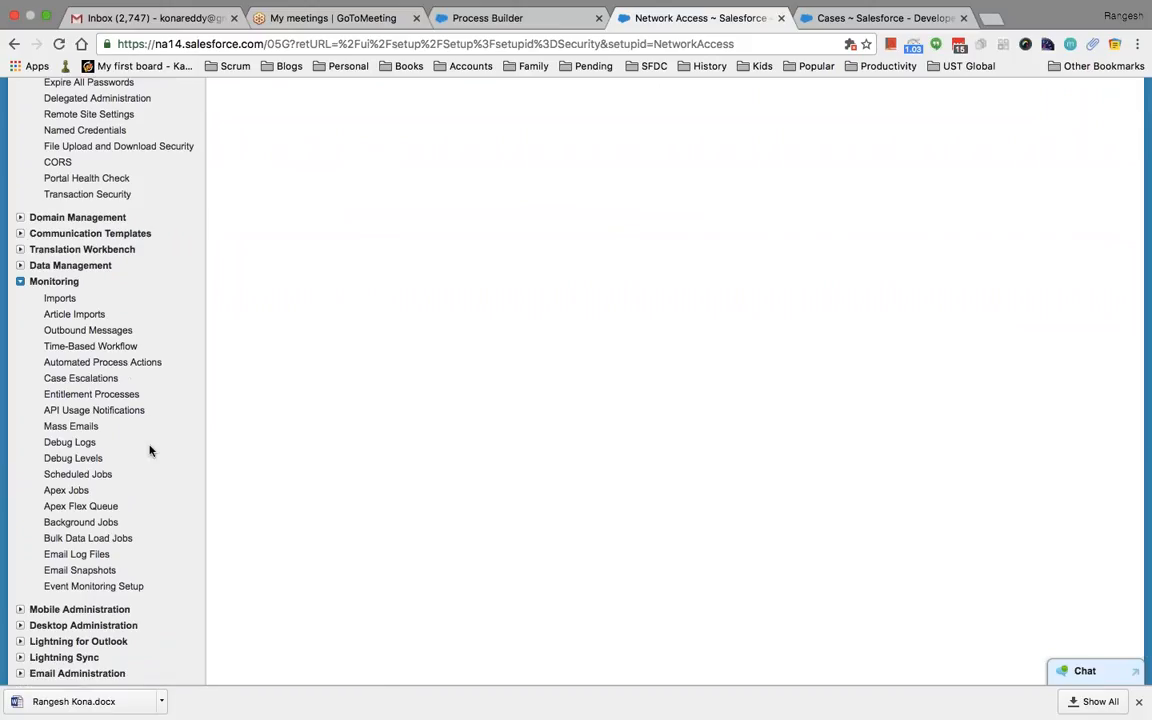
pyautogui.scroll(-1, 149, 452)
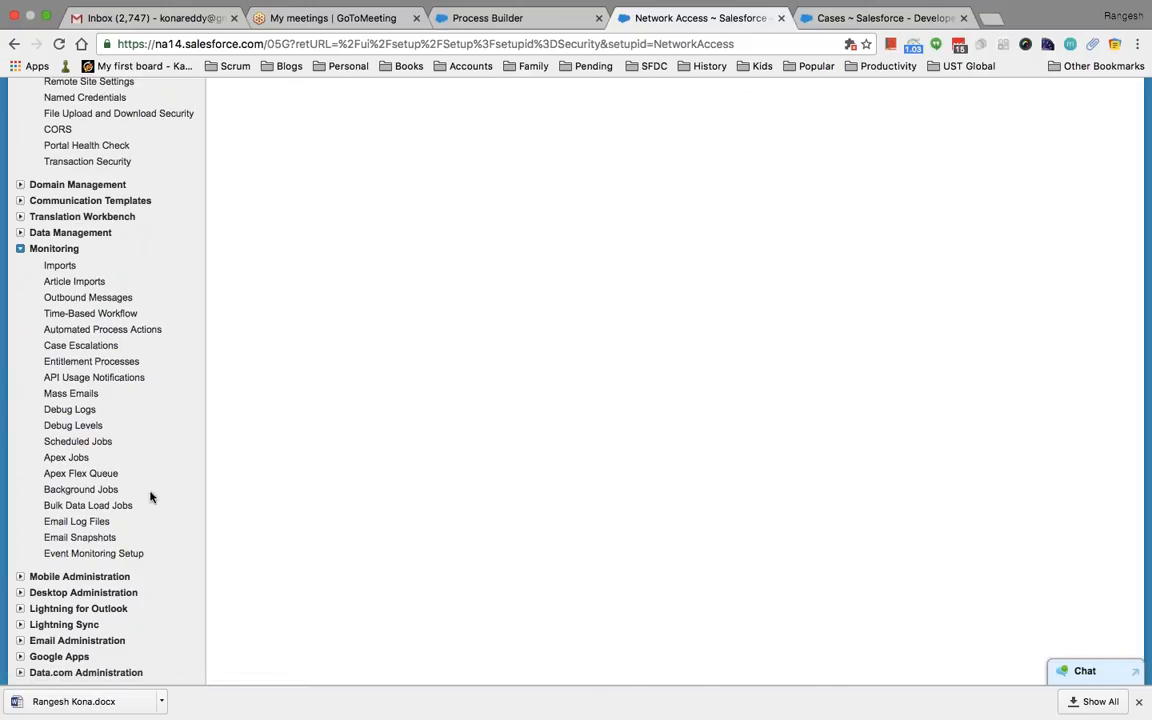
pyautogui.scroll(-1, 150, 497)
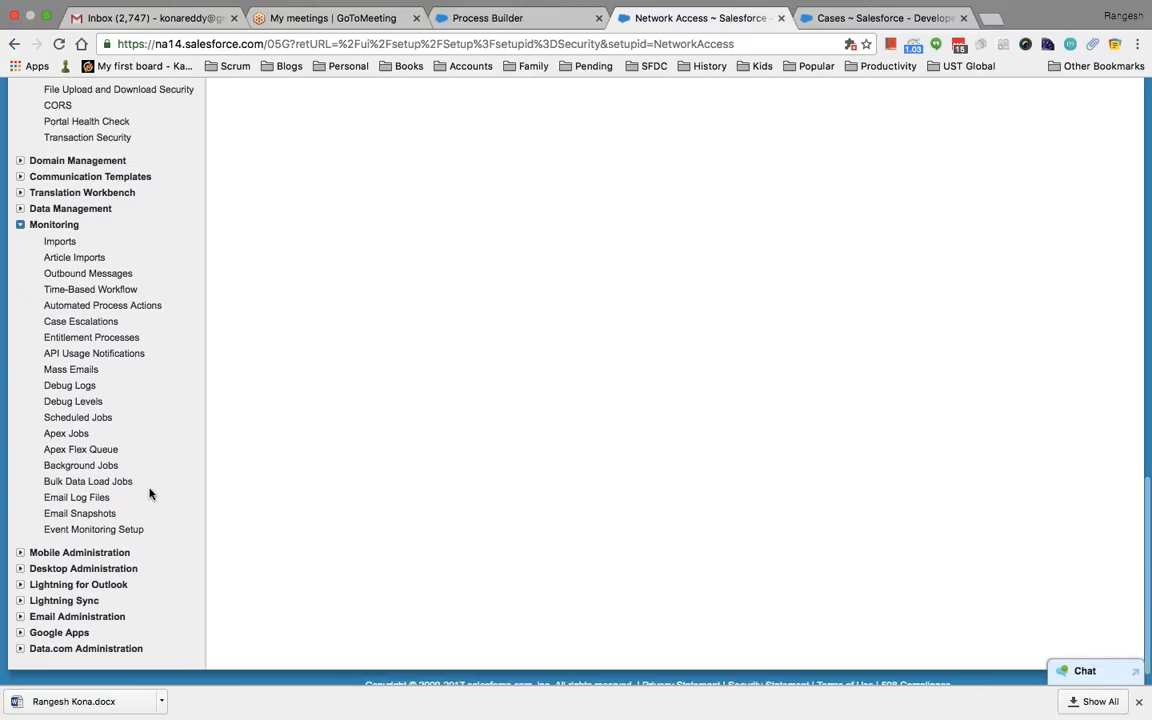
pyautogui.scroll(-1, 148, 488)
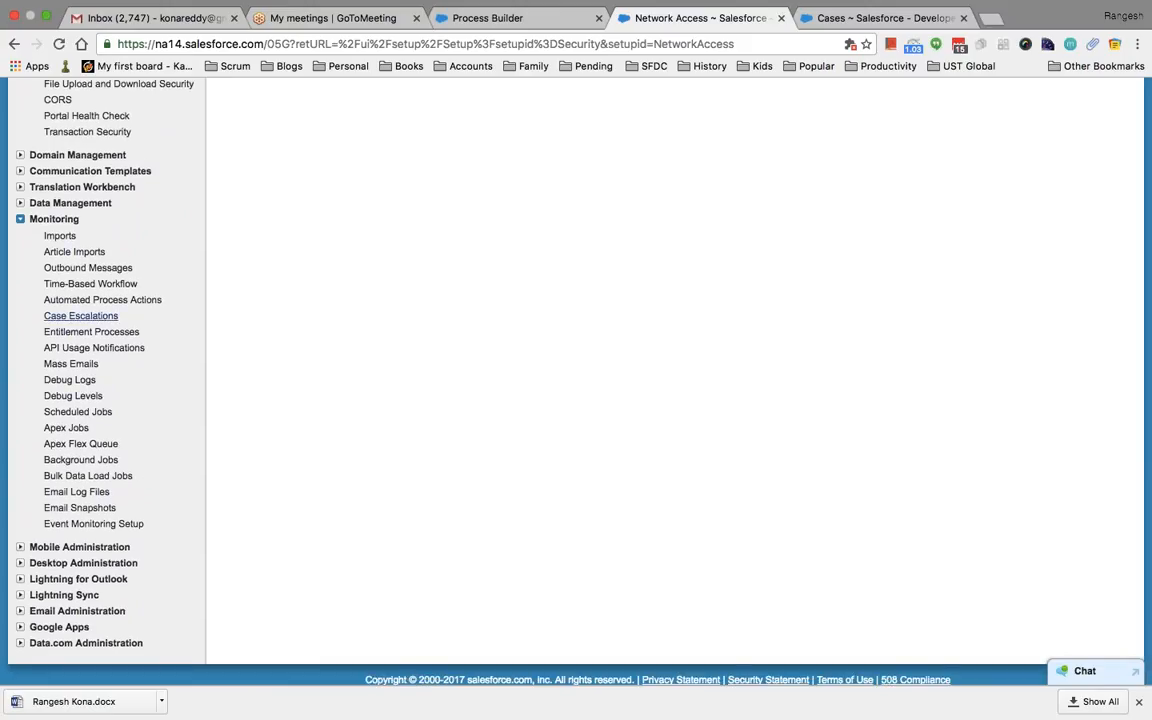
pyautogui.scroll(-2, 190, 499)
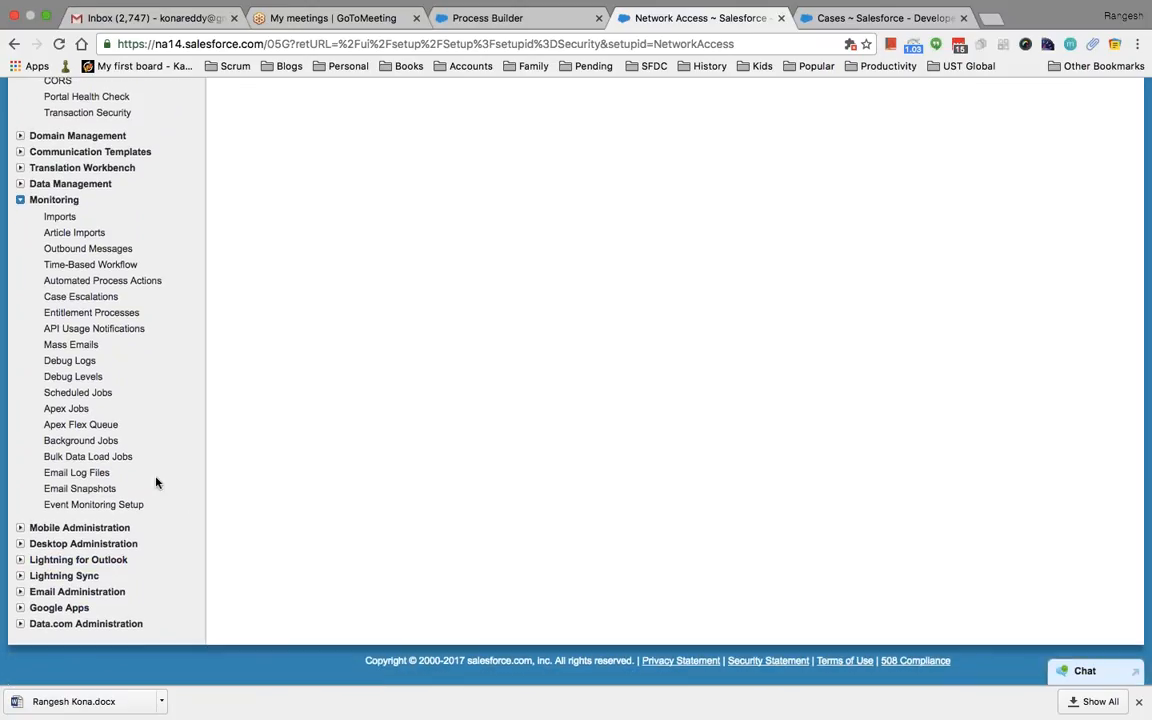
pyautogui.scroll(5, 155, 482)
pyautogui.scroll(4, 155, 482)
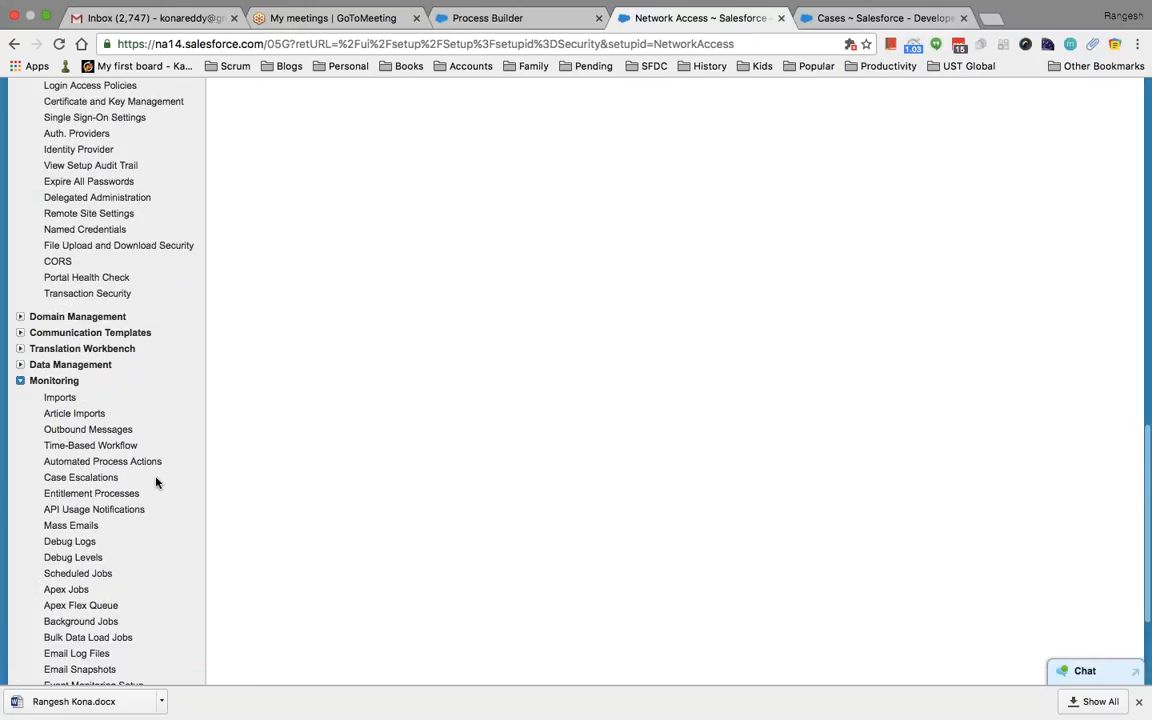
pyautogui.scroll(4, 155, 482)
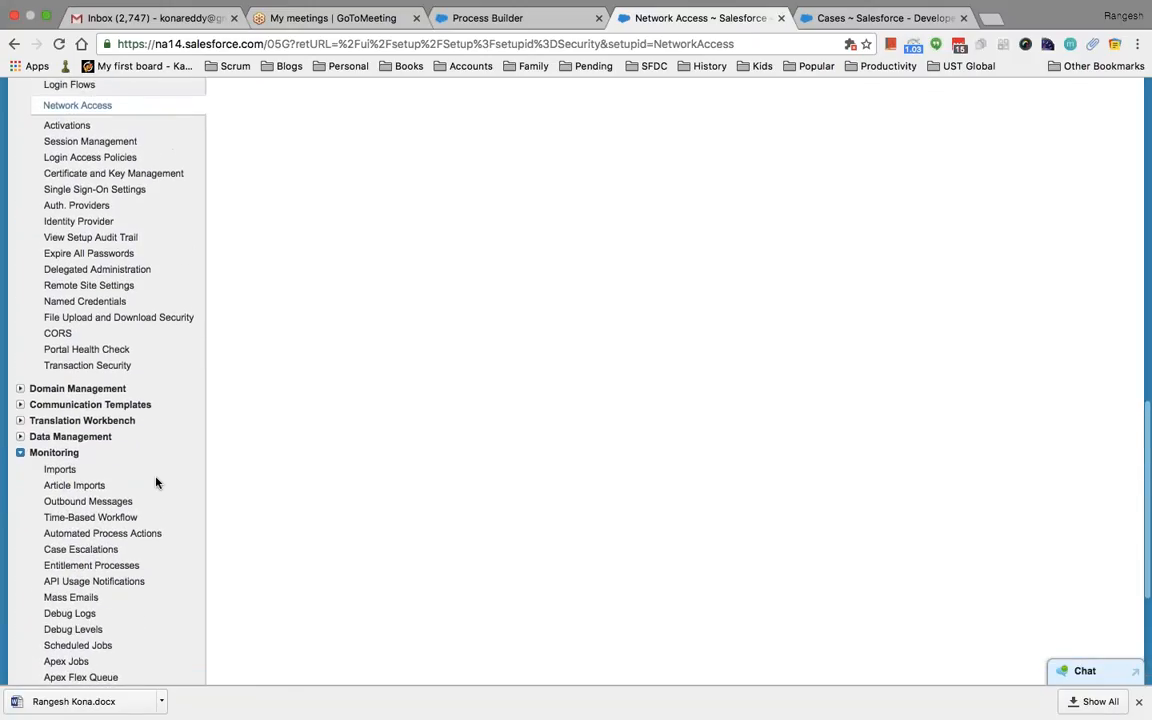
pyautogui.scroll(15, 155, 482)
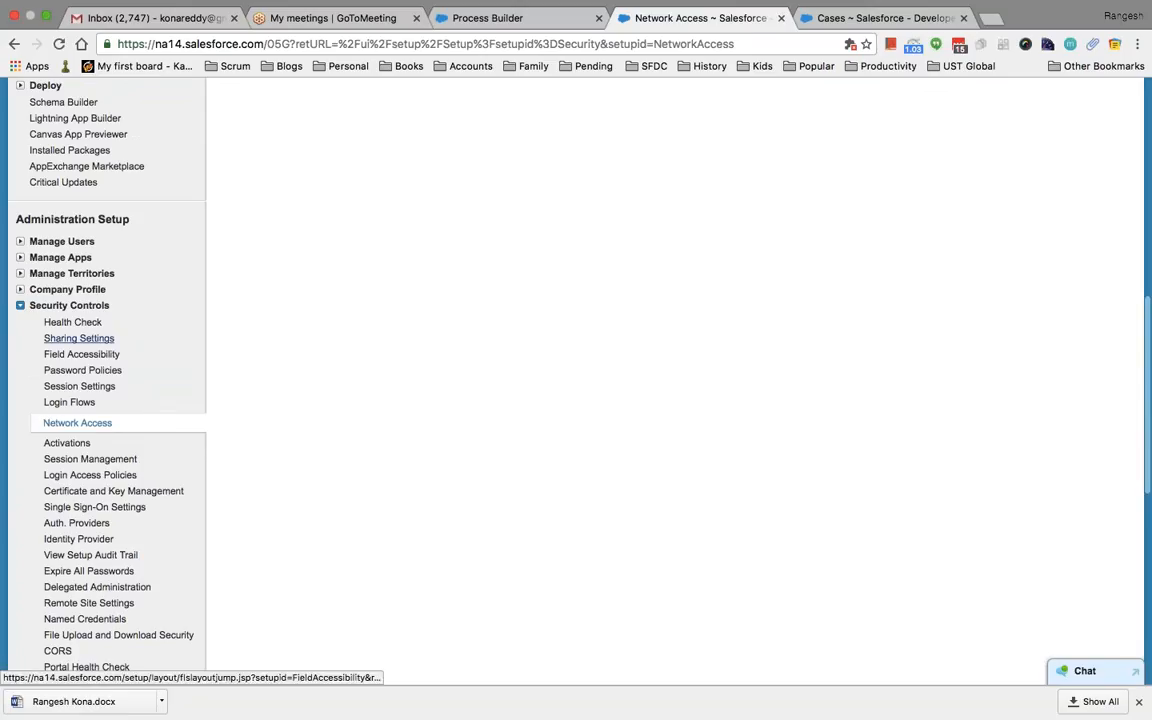
pyautogui.scroll(5, 193, 290)
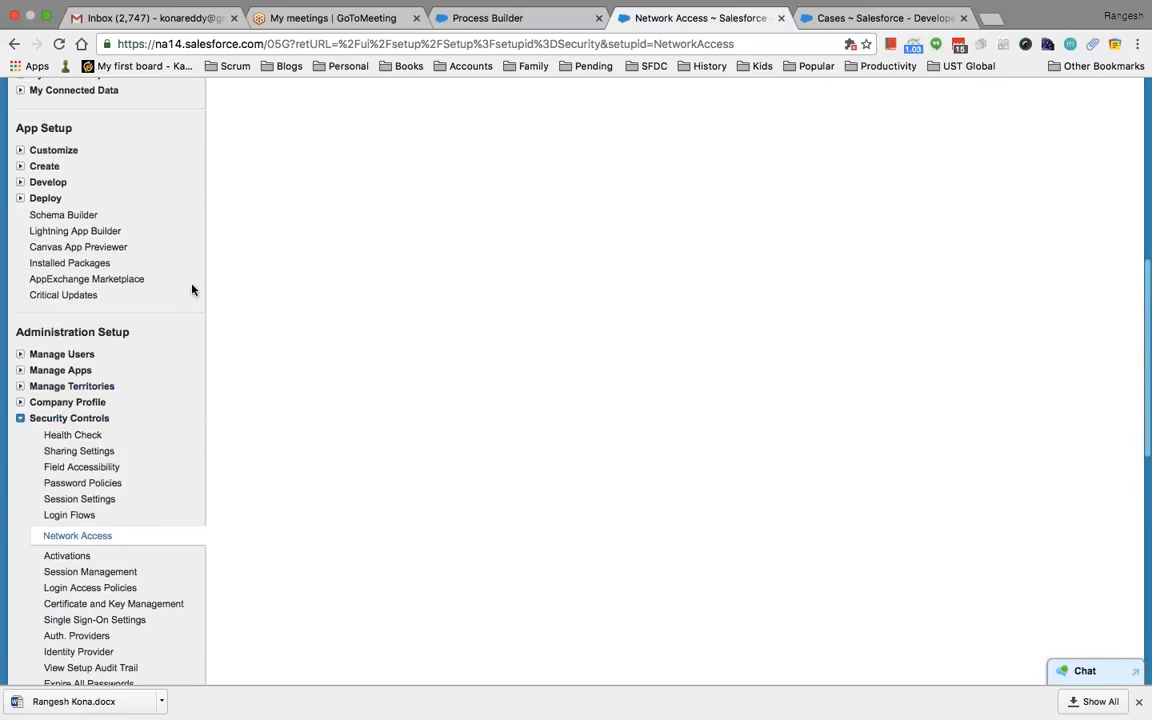
pyautogui.click(55, 402)
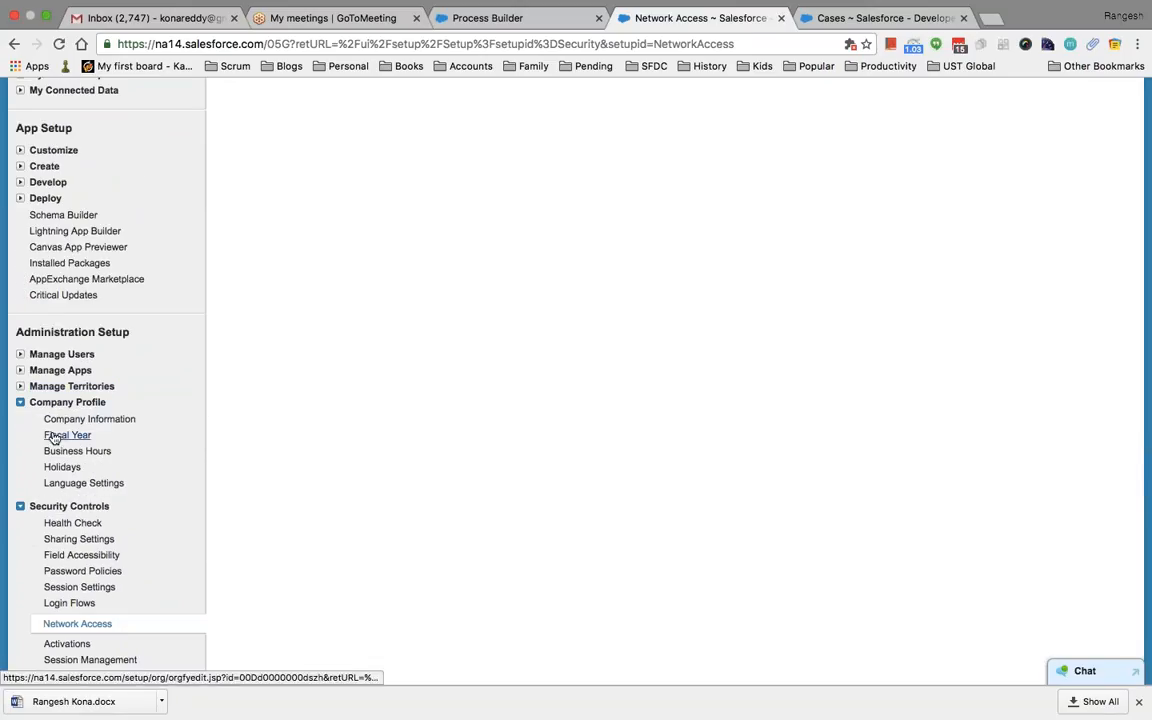
# Open Company Information and review User Licenses, highlighting the Salesforce Platform total of 3
pyautogui.click(125, 420)
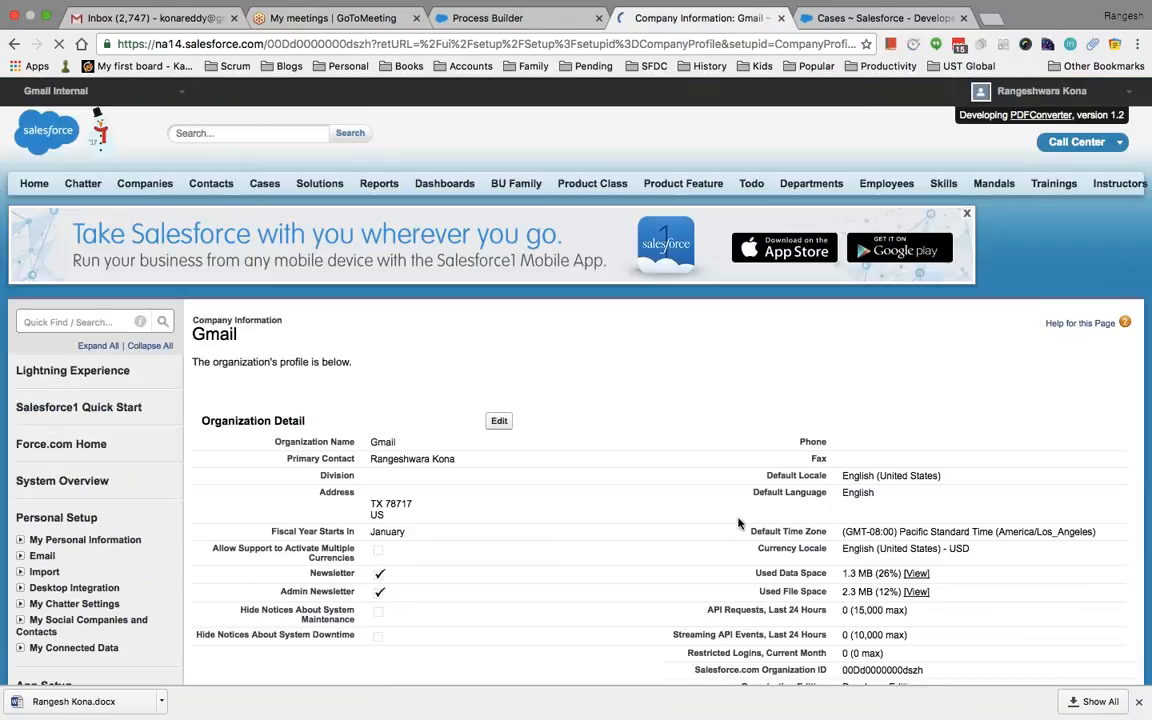
pyautogui.scroll(-5, 655, 461)
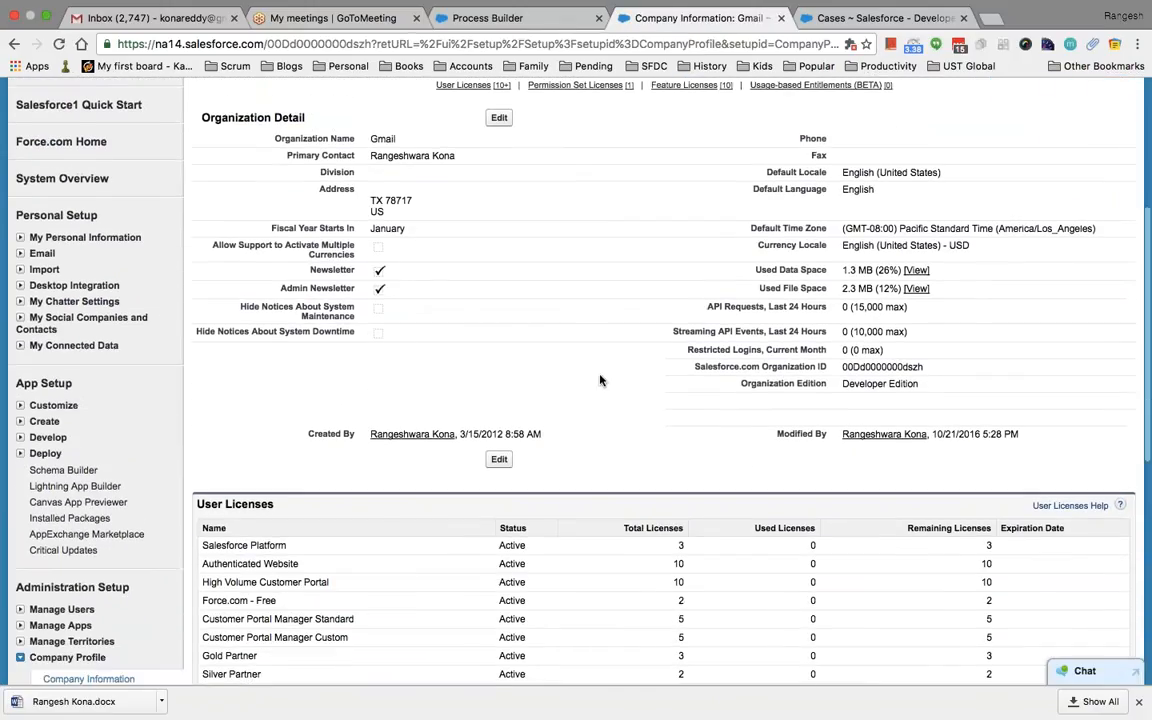
pyautogui.scroll(-4, 599, 381)
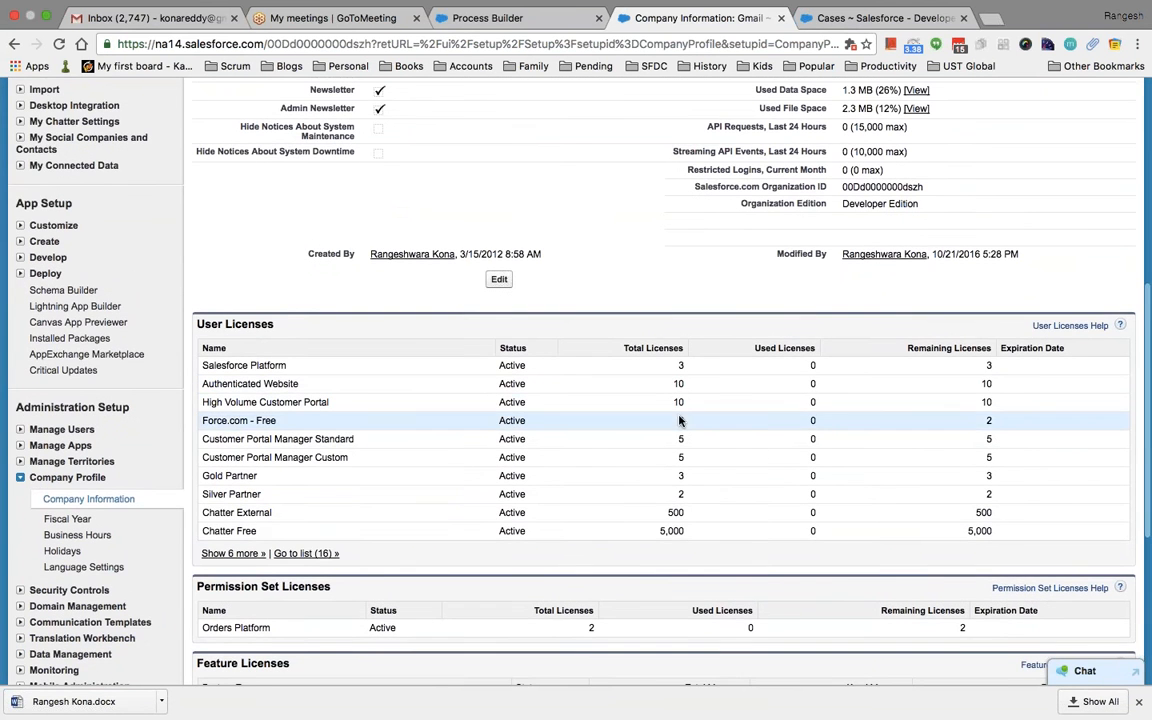
pyautogui.scroll(-4, 700, 476)
pyautogui.scroll(-3, 636, 460)
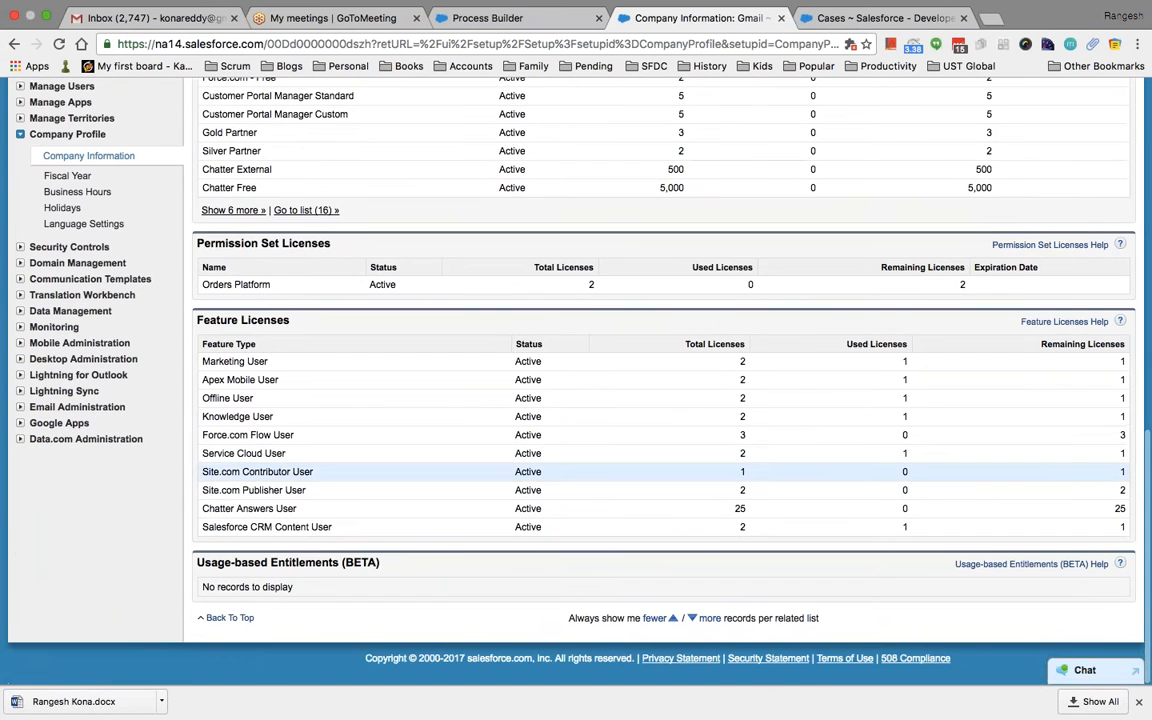
pyautogui.scroll(5, 636, 441)
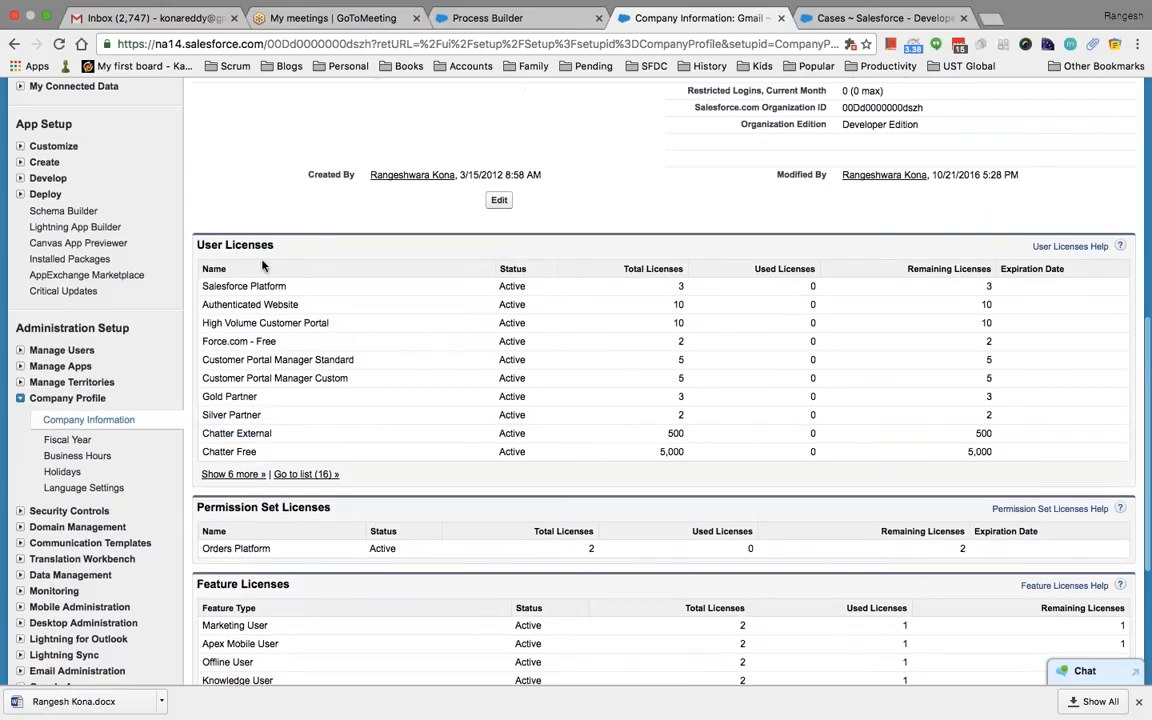
pyautogui.moveTo(300, 287); pyautogui.dragTo(330, 268)
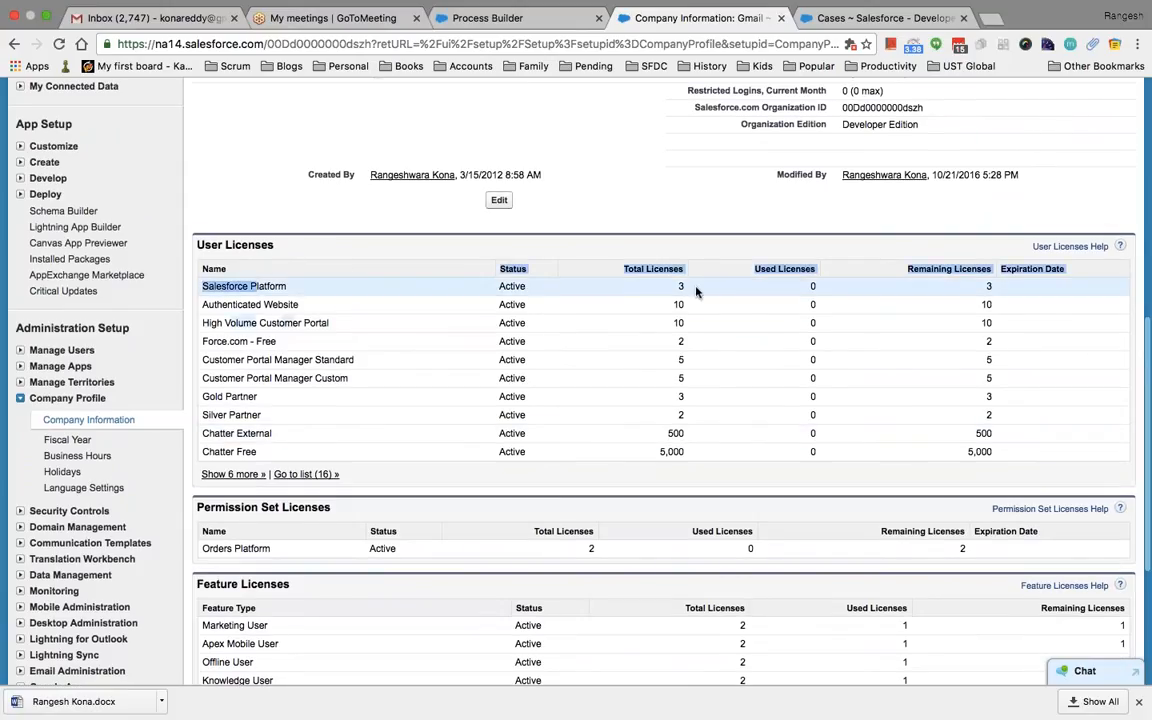
pyautogui.moveTo(694, 286); pyautogui.dragTo(676, 287)
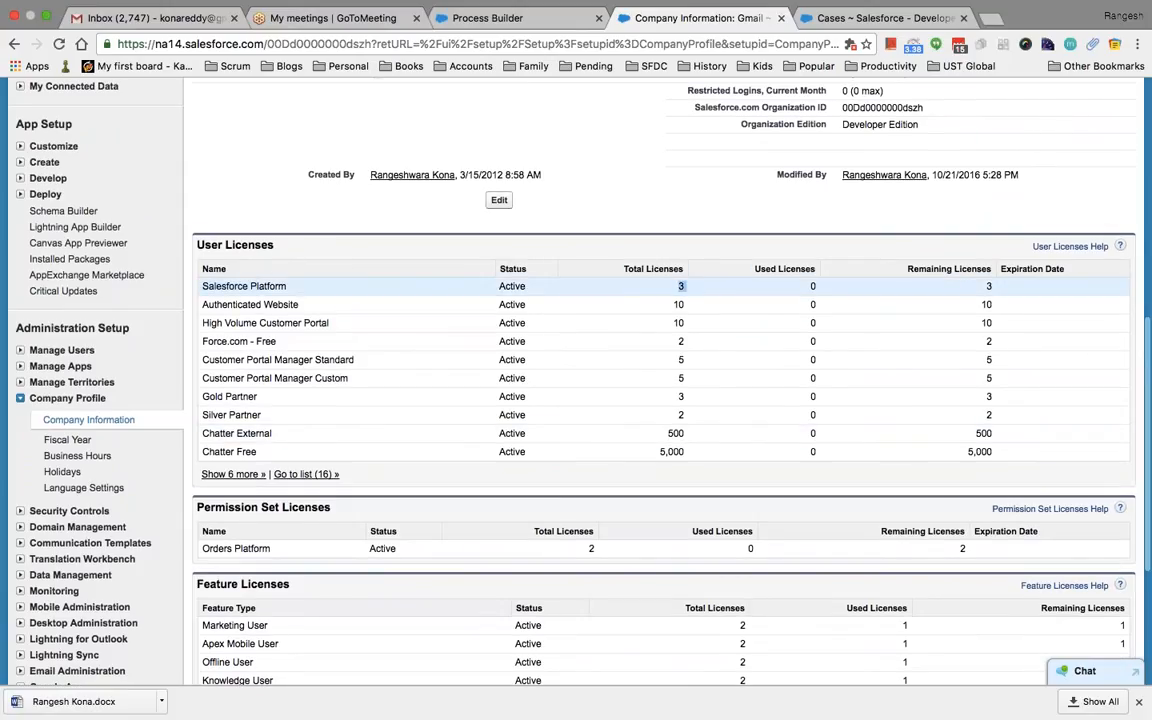
pyautogui.click(808, 292)
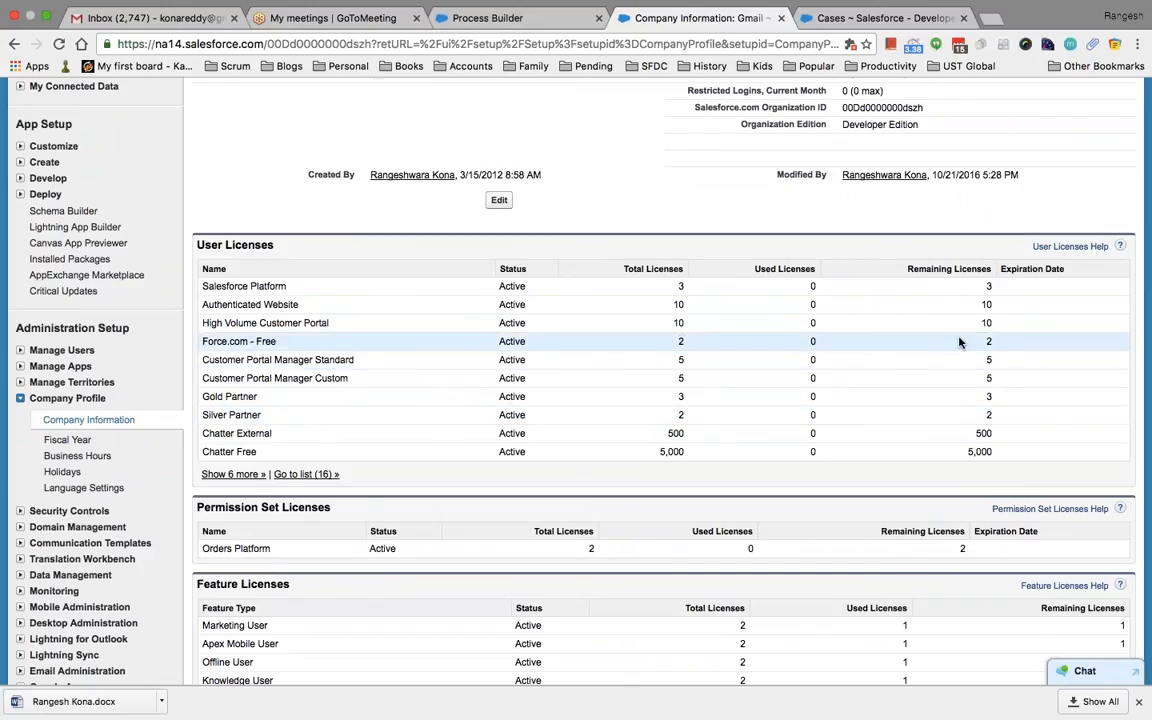
# Highlight the remaining Force.com - Free licenses and the organization ID, then scroll the page
pyautogui.doubleClick(988, 341)
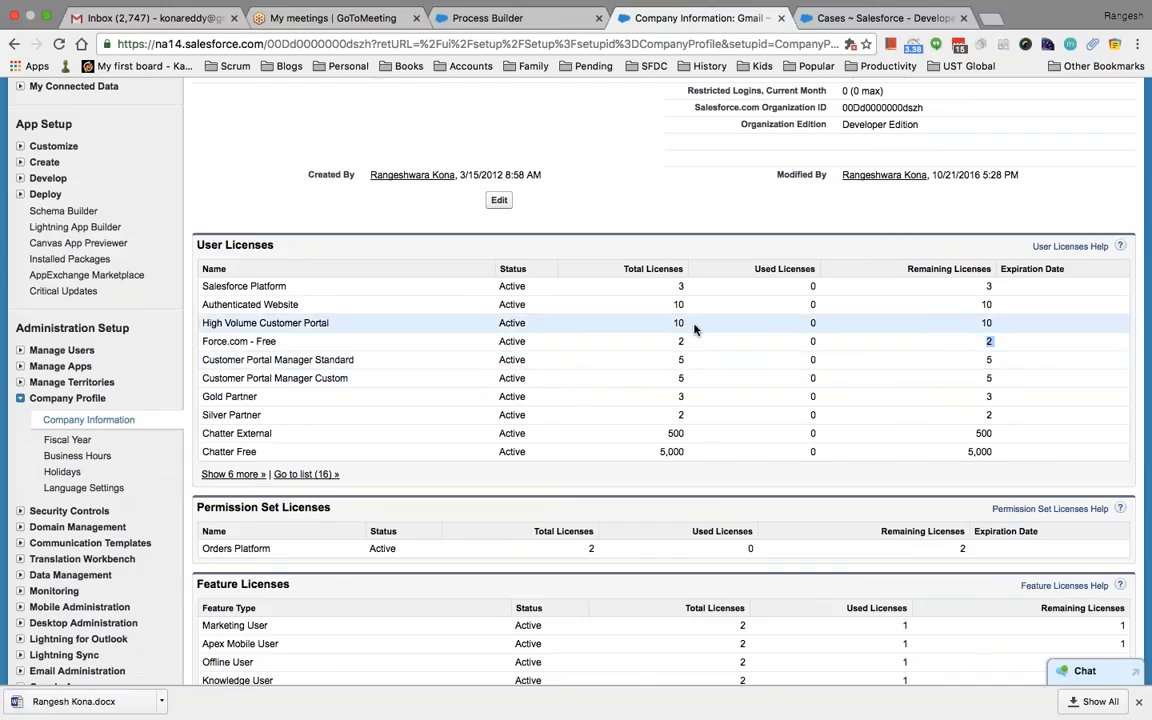
pyautogui.scroll(5, 576, 376)
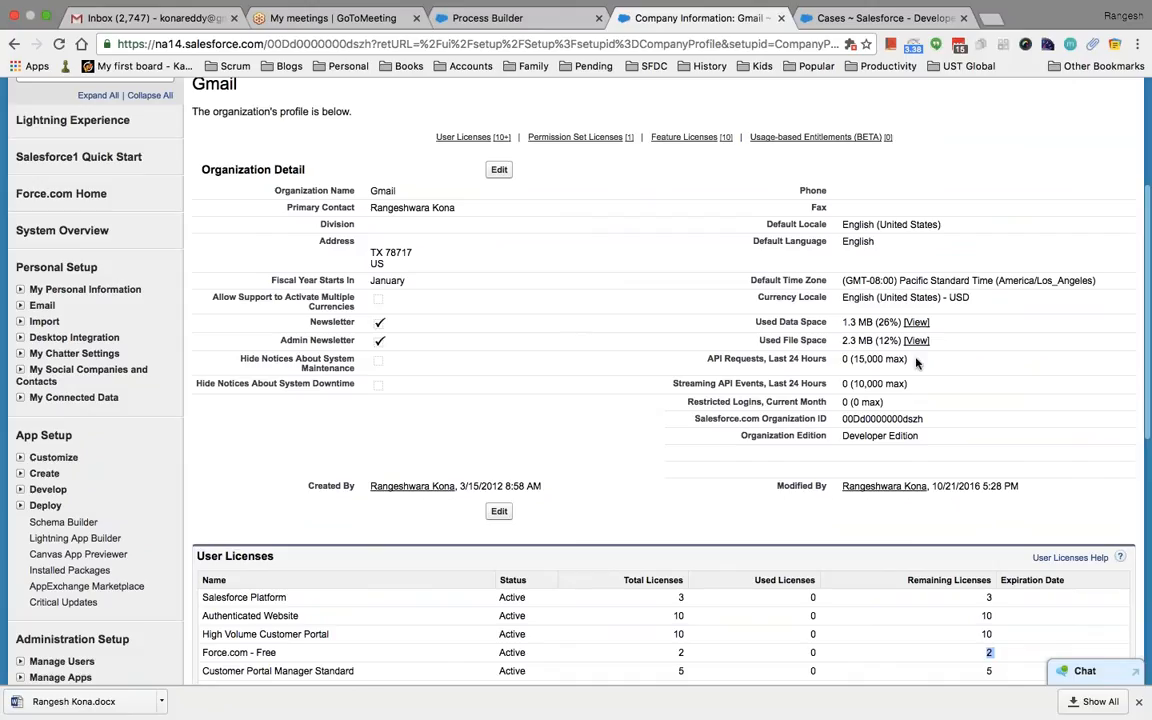
pyautogui.moveTo(924, 419); pyautogui.dragTo(841, 419)
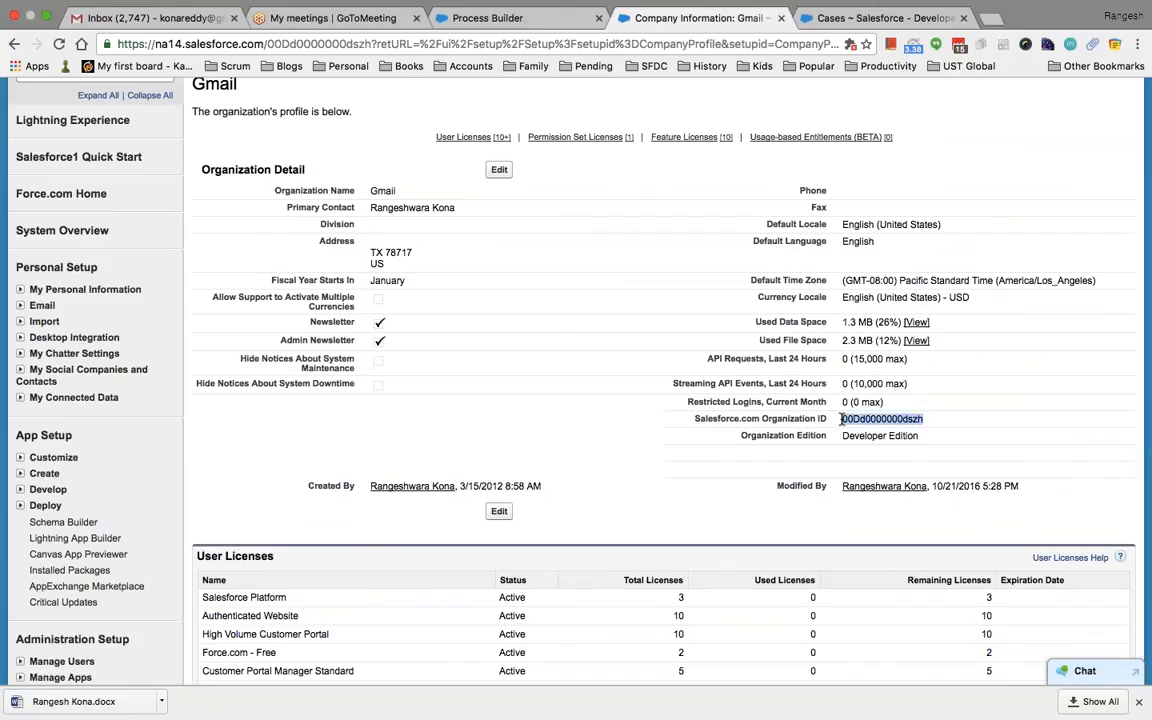
pyautogui.click(835, 463)
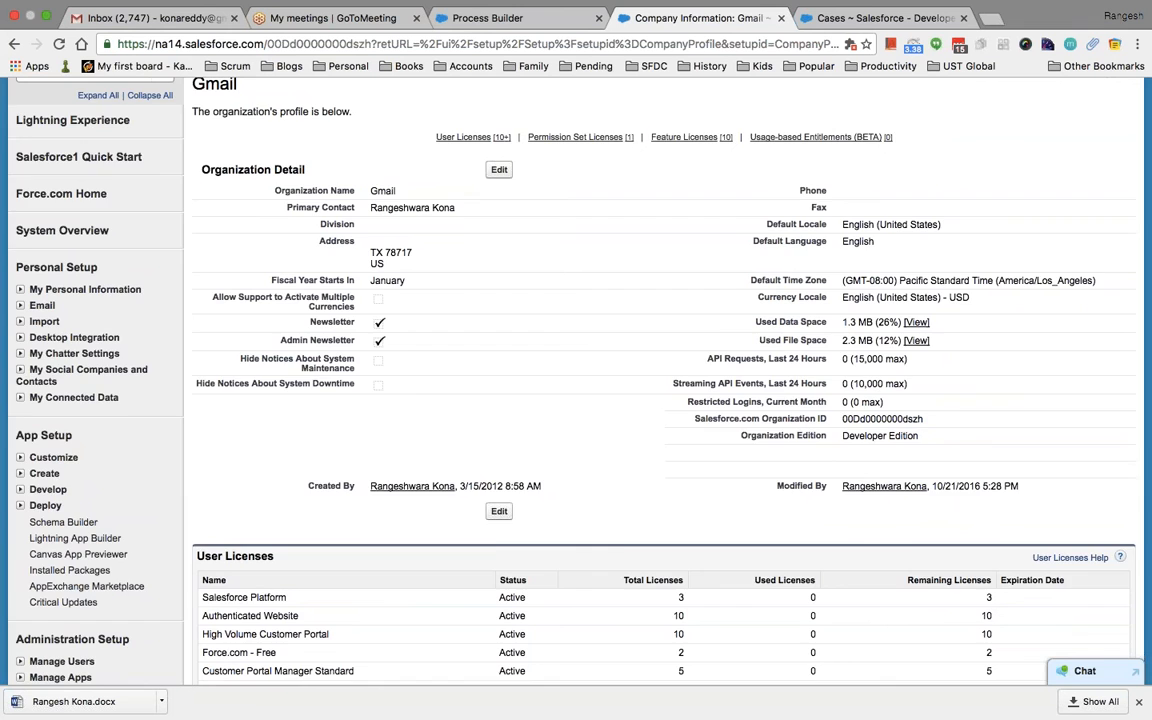
pyautogui.scroll(-2, 598, 438)
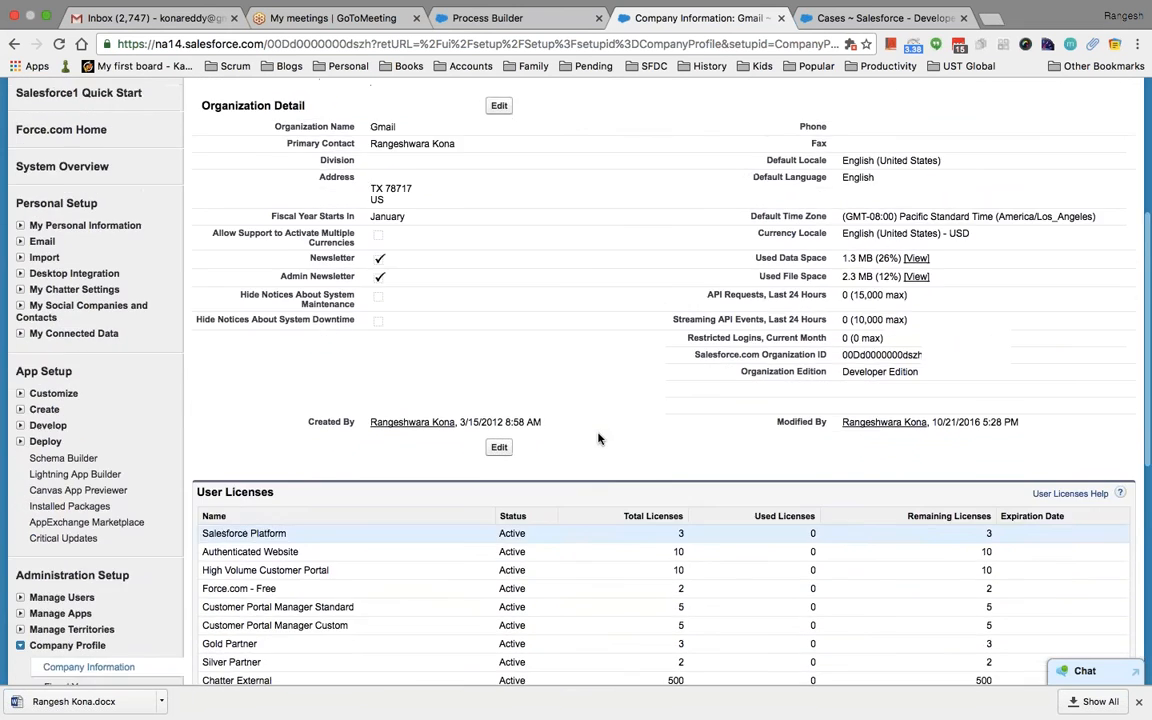
pyautogui.scroll(1, 598, 438)
pyautogui.scroll(-15, 598, 438)
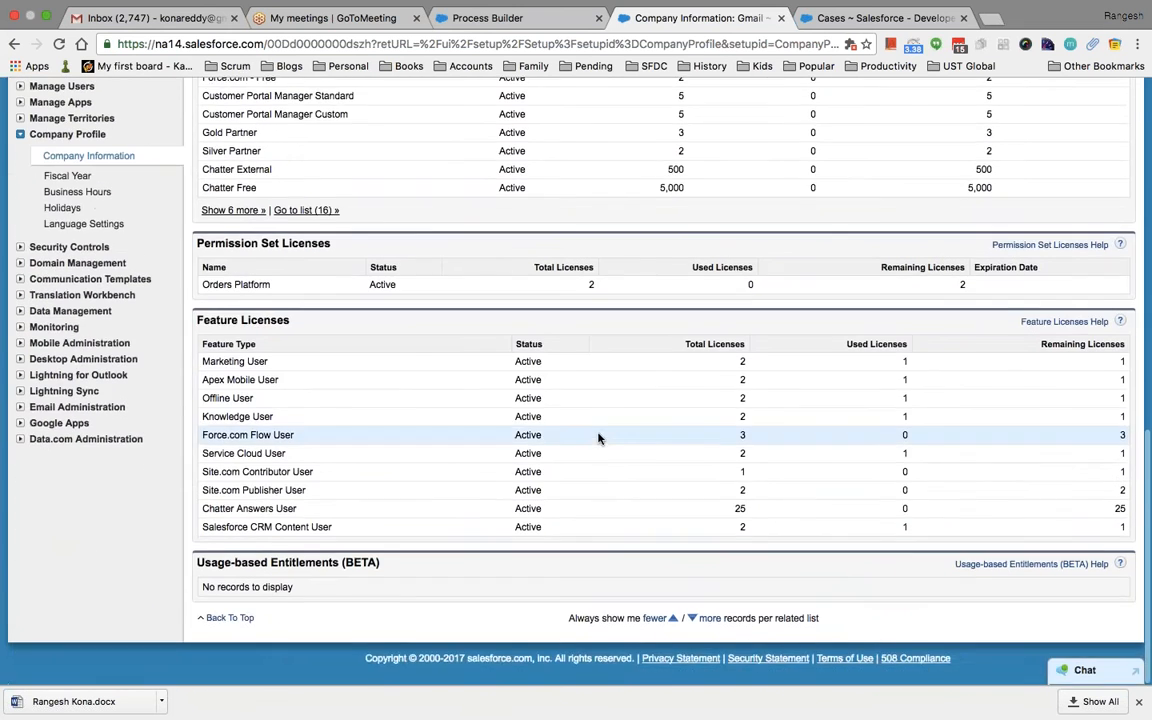
pyautogui.scroll(15, 598, 438)
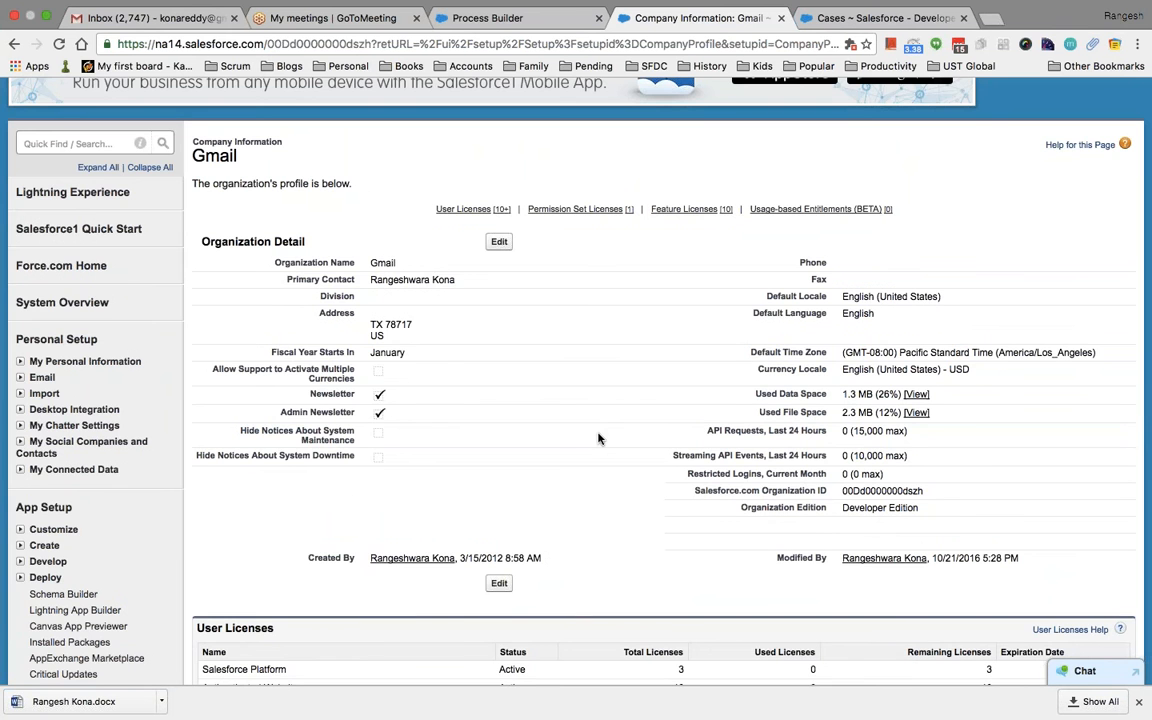
pyautogui.scroll(-13, 598, 438)
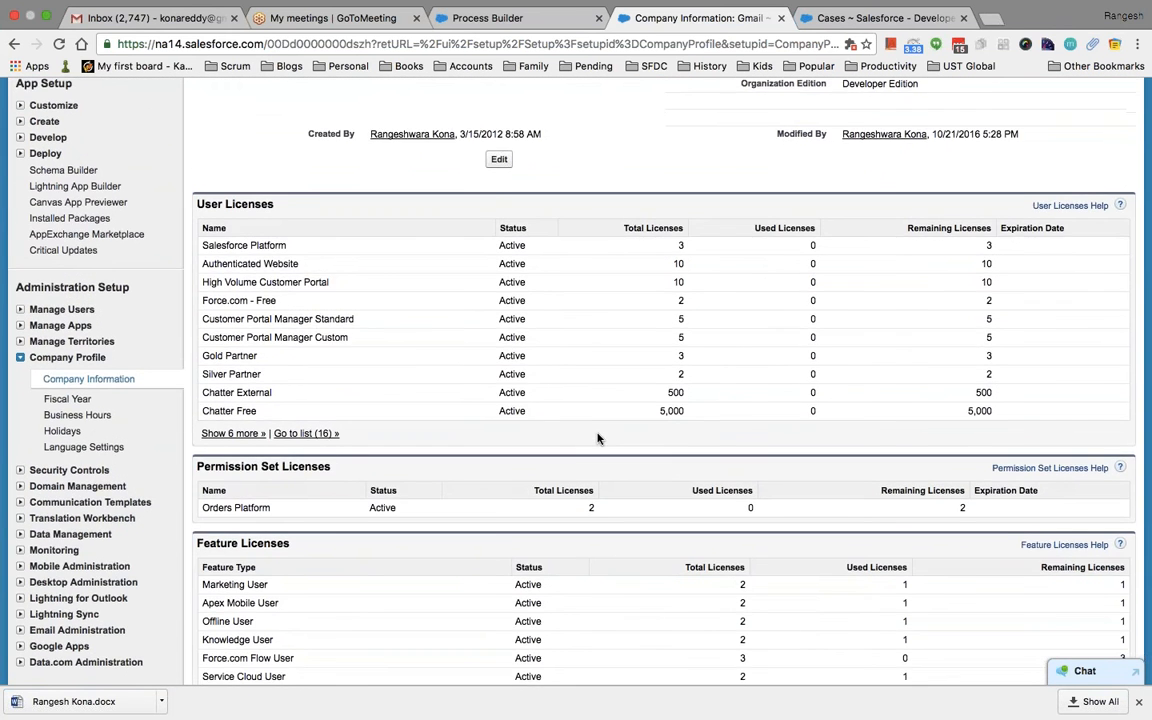
pyautogui.scroll(-5, 598, 438)
pyautogui.scroll(10, 598, 438)
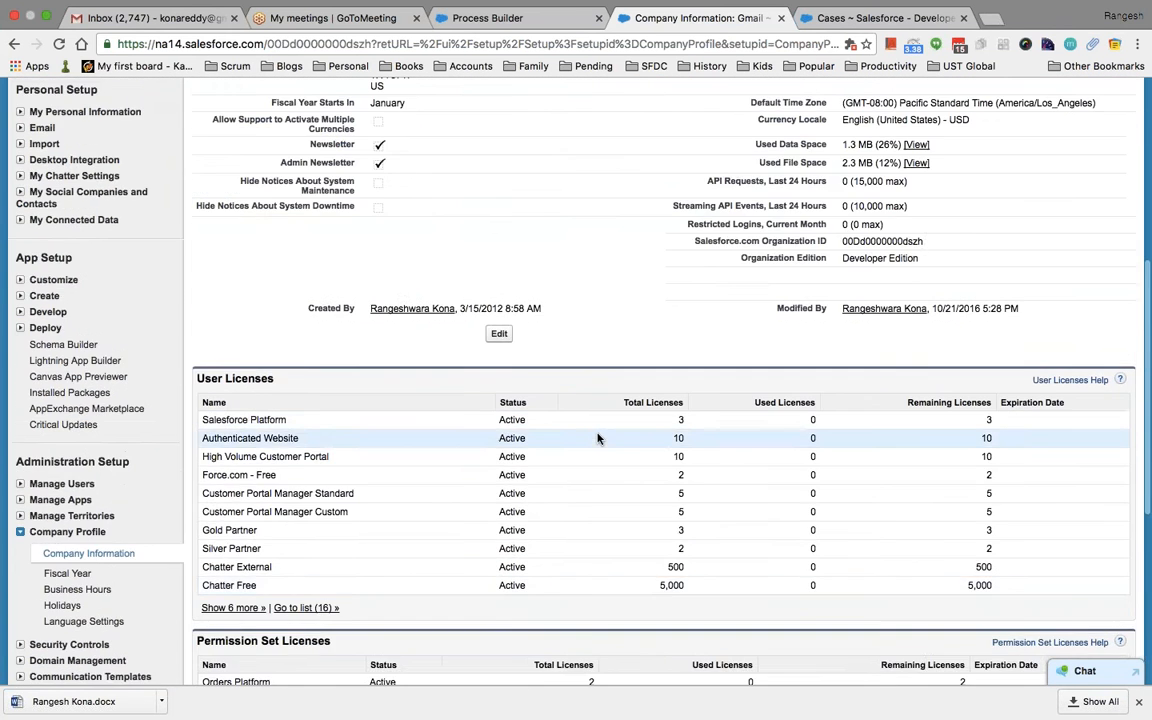
pyautogui.scroll(9, 598, 438)
pyautogui.click(76, 190)
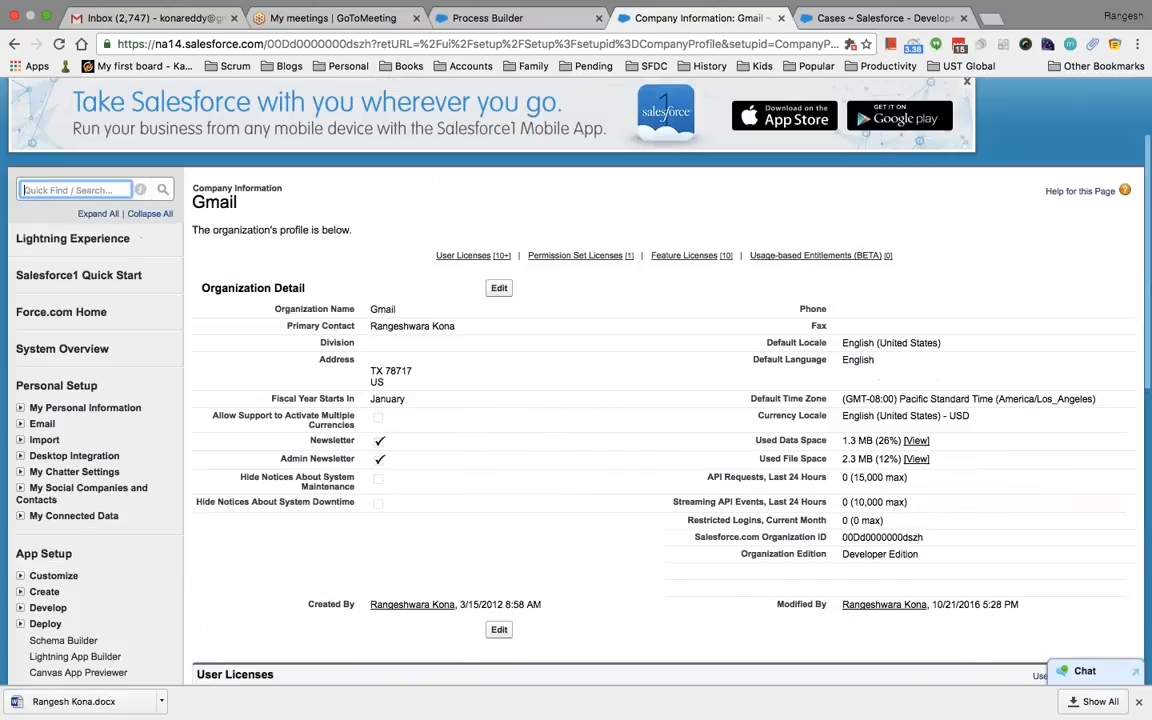
pyautogui.write('sys')
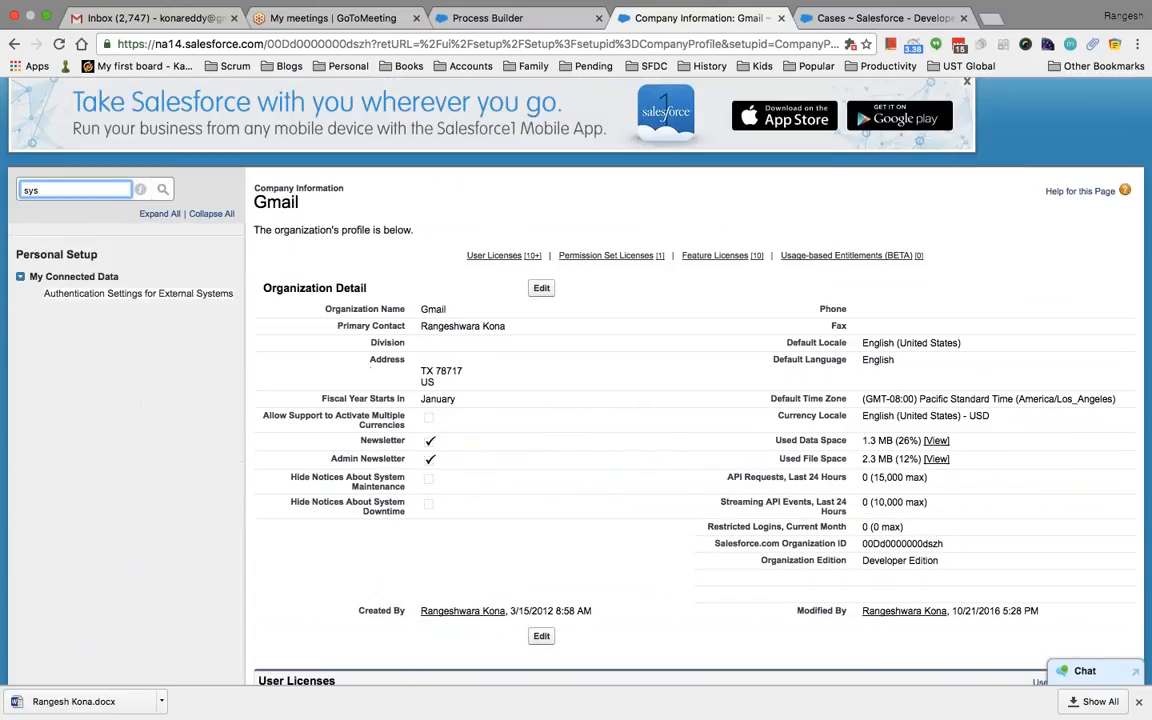
pyautogui.press('BackSpace')
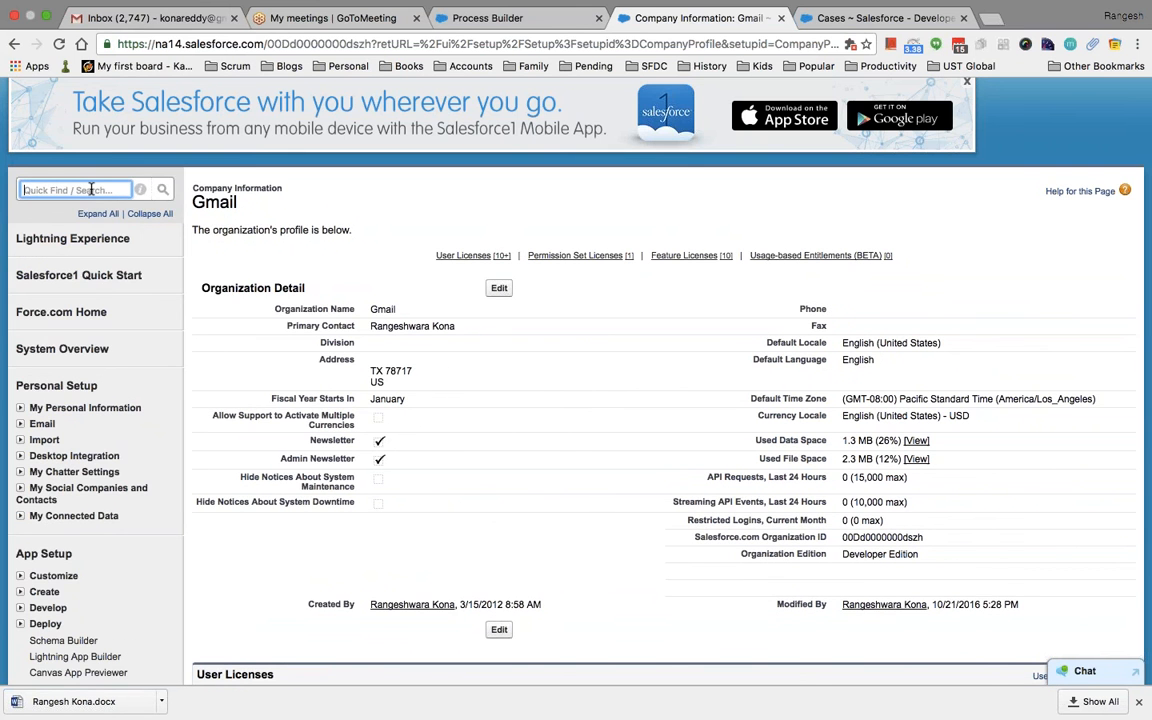
pyautogui.scroll(-3, 572, 462)
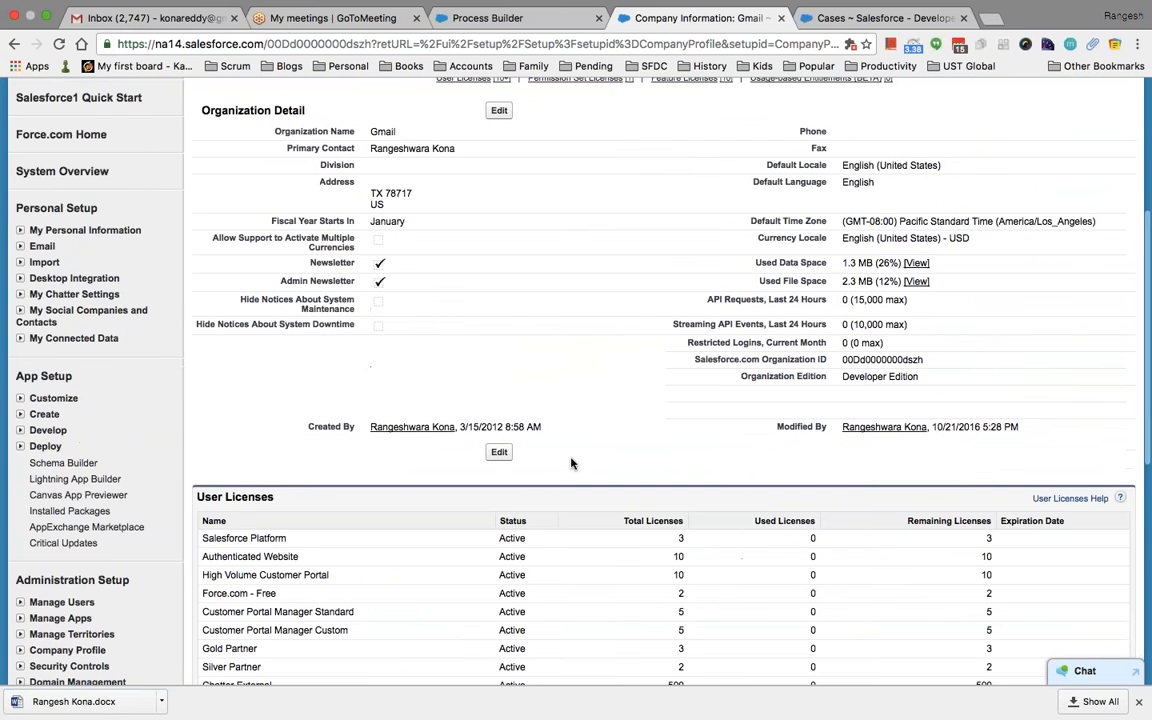
pyautogui.scroll(-3, 572, 462)
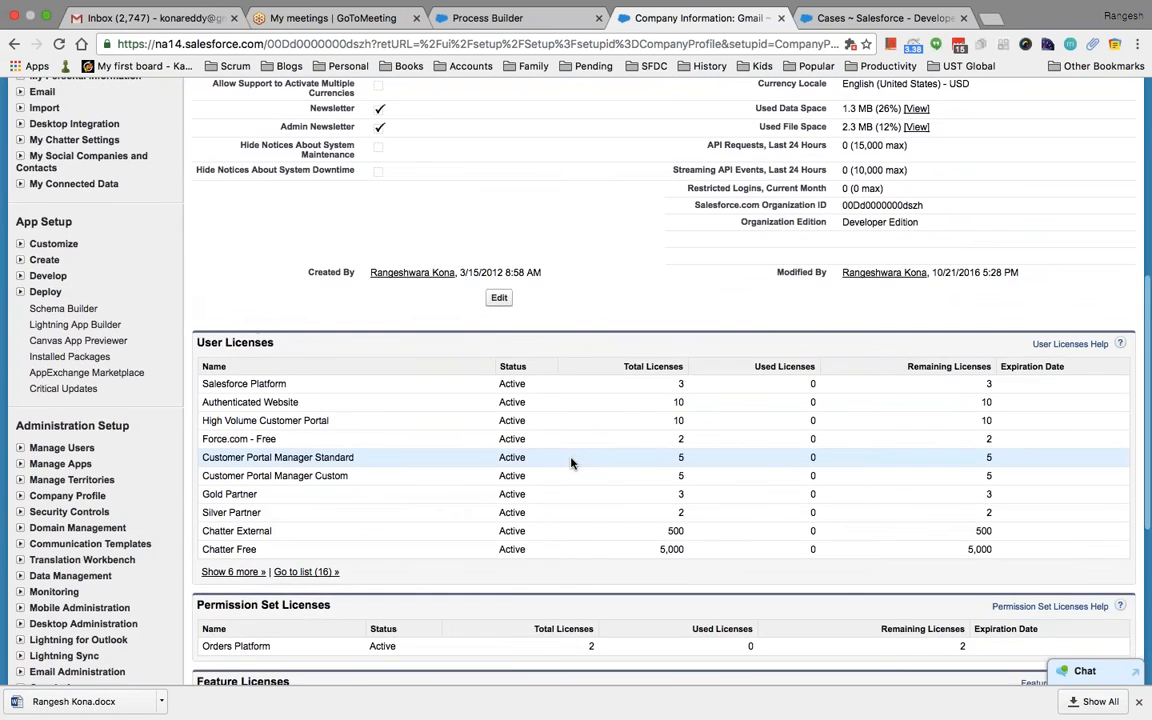
pyautogui.scroll(-2, 572, 462)
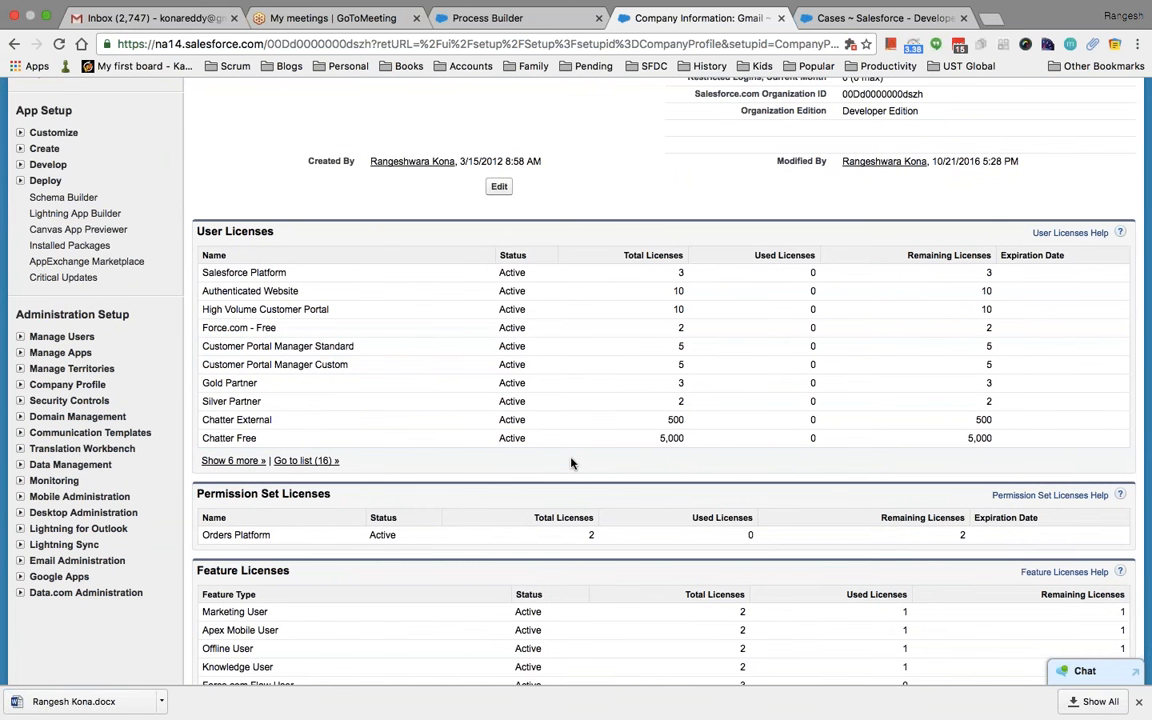
pyautogui.scroll(-5, 660, 380)
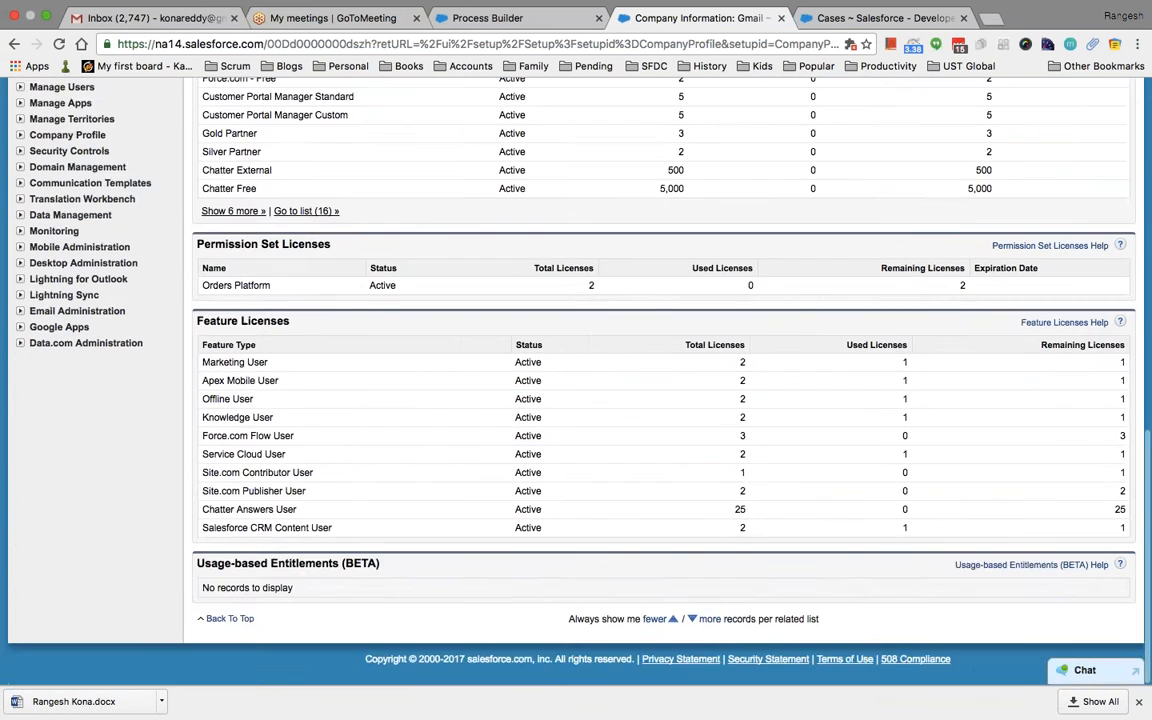
pyautogui.scroll(10, 660, 380)
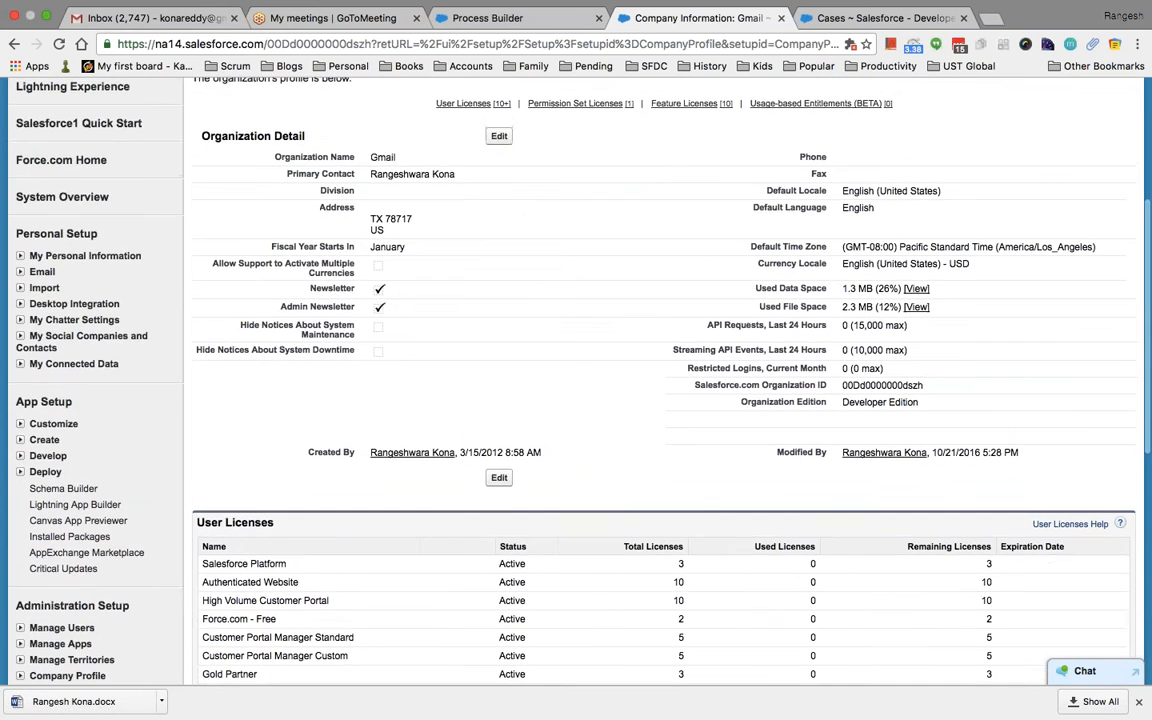
pyautogui.scroll(2, 112, 318)
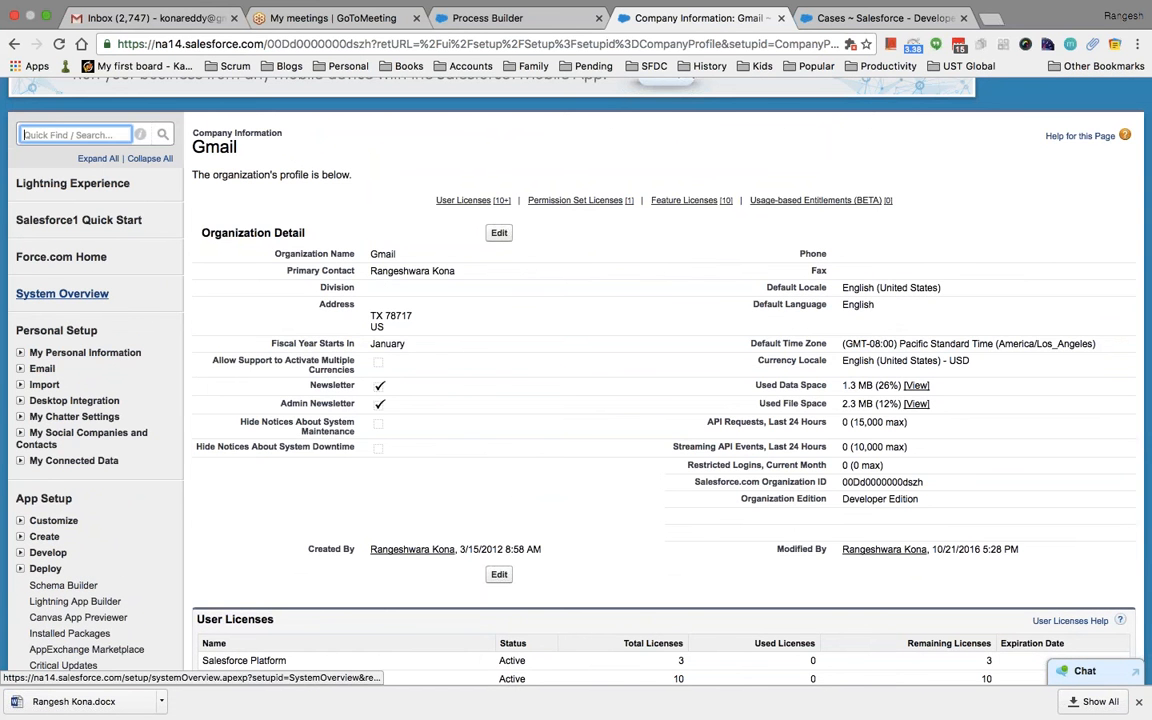
# Review System Overview usage (41 custom objects, 585 Apex classes, 1.3 MB storage), then expand Email
pyautogui.click(116, 306)
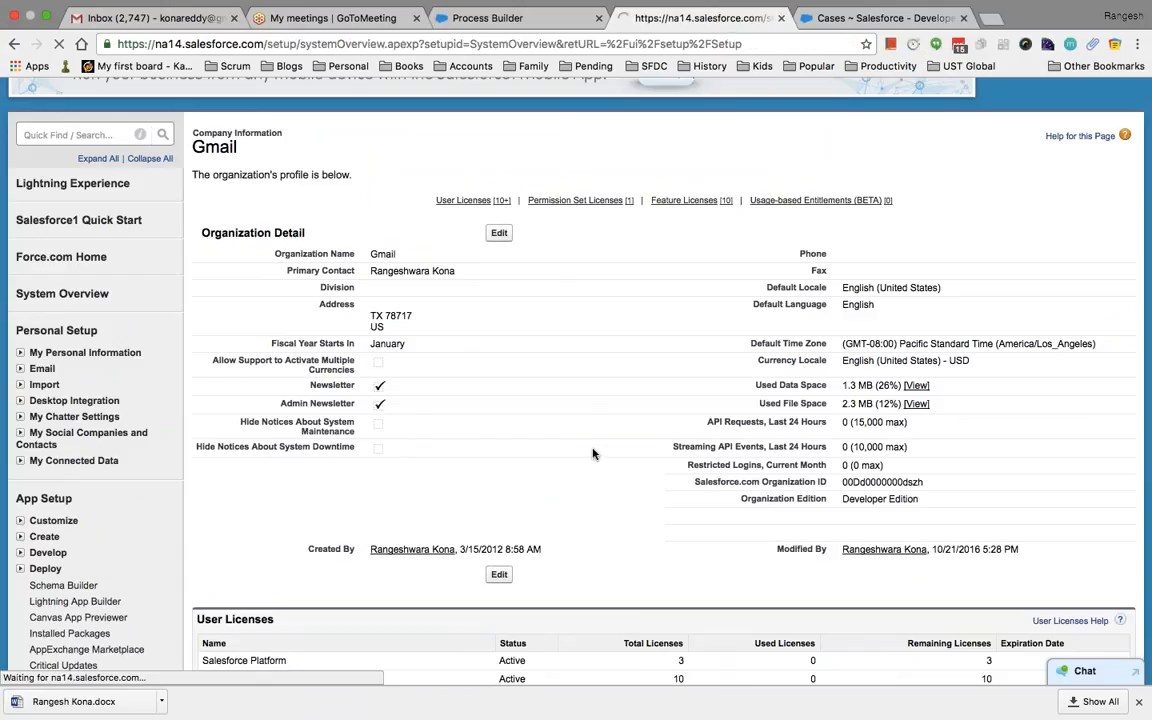
pyautogui.scroll(-2, 667, 470)
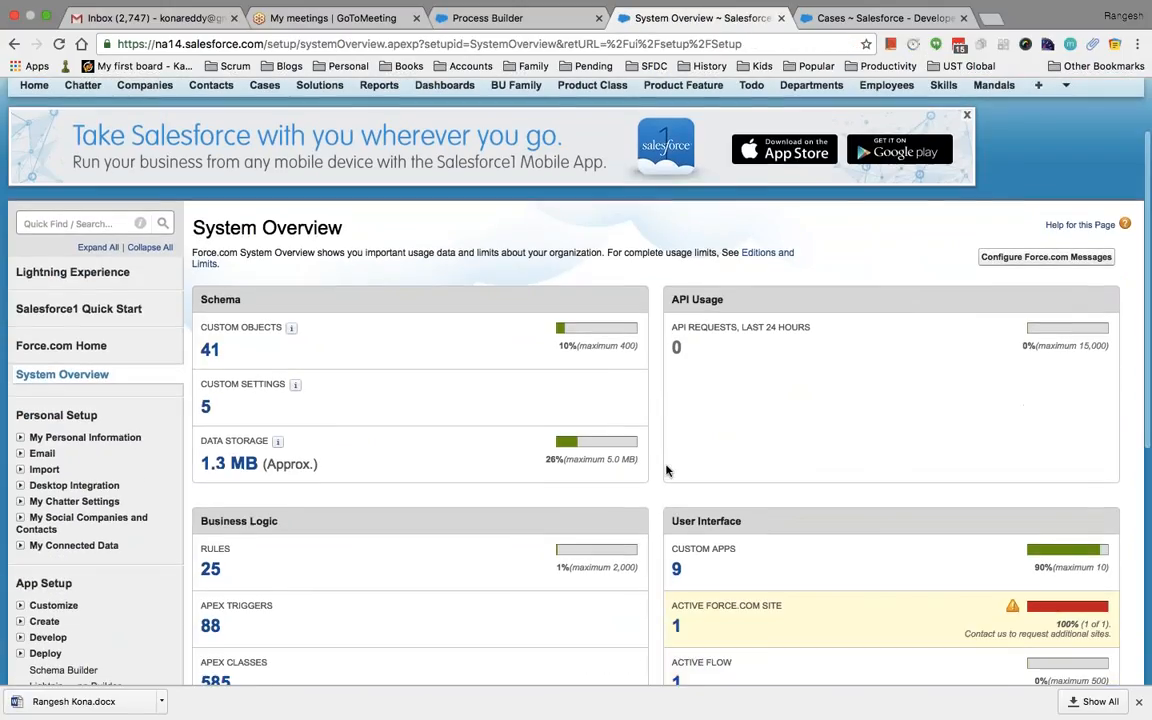
pyautogui.rightClick(667, 470)
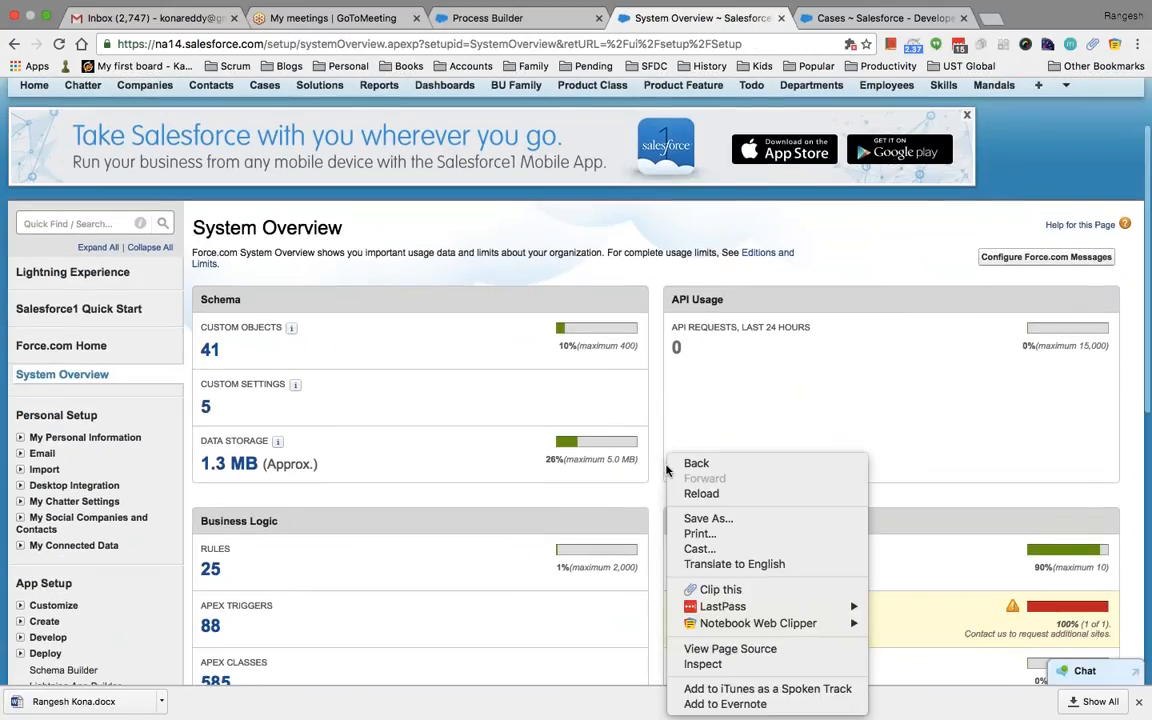
pyautogui.click(715, 411)
pyautogui.scroll(-3, 716, 412)
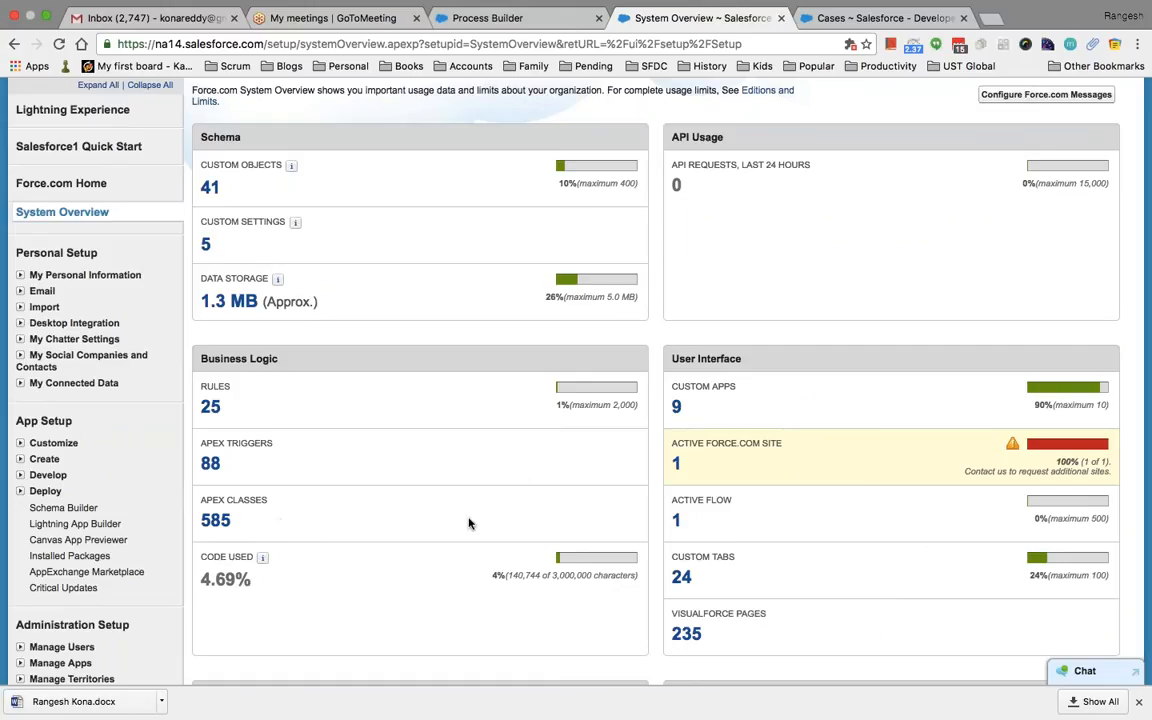
pyautogui.scroll(2, 518, 474)
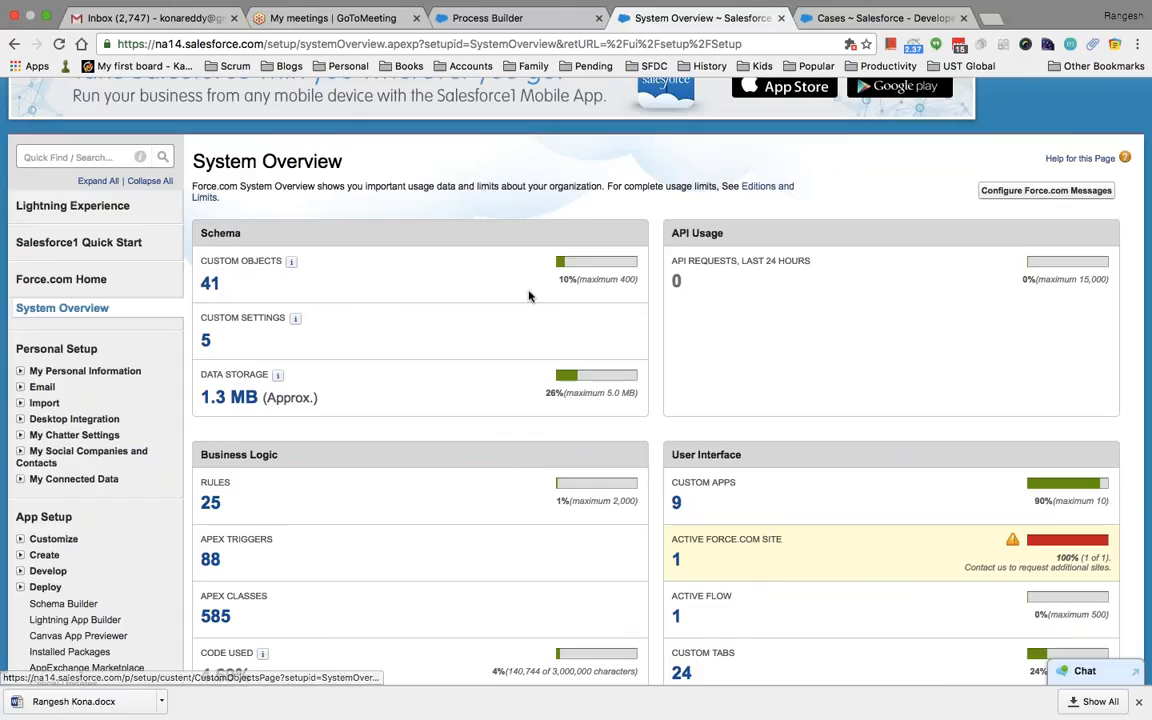
pyautogui.scroll(1, 610, 290)
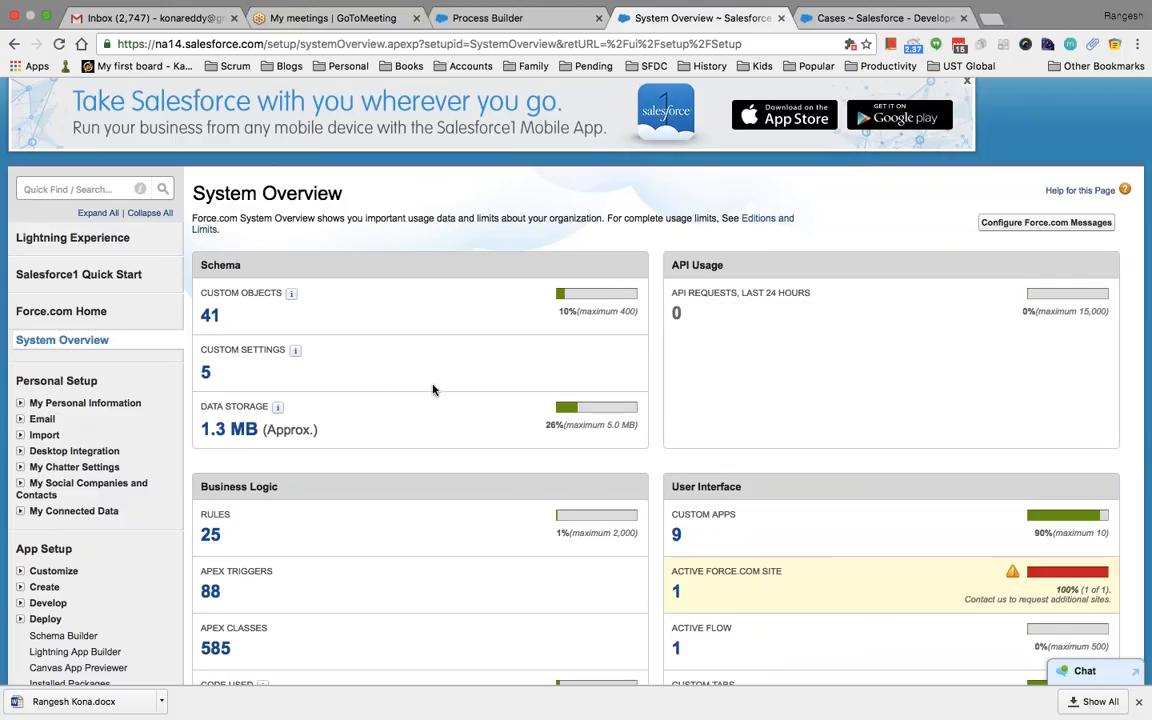
pyautogui.scroll(-5, 825, 396)
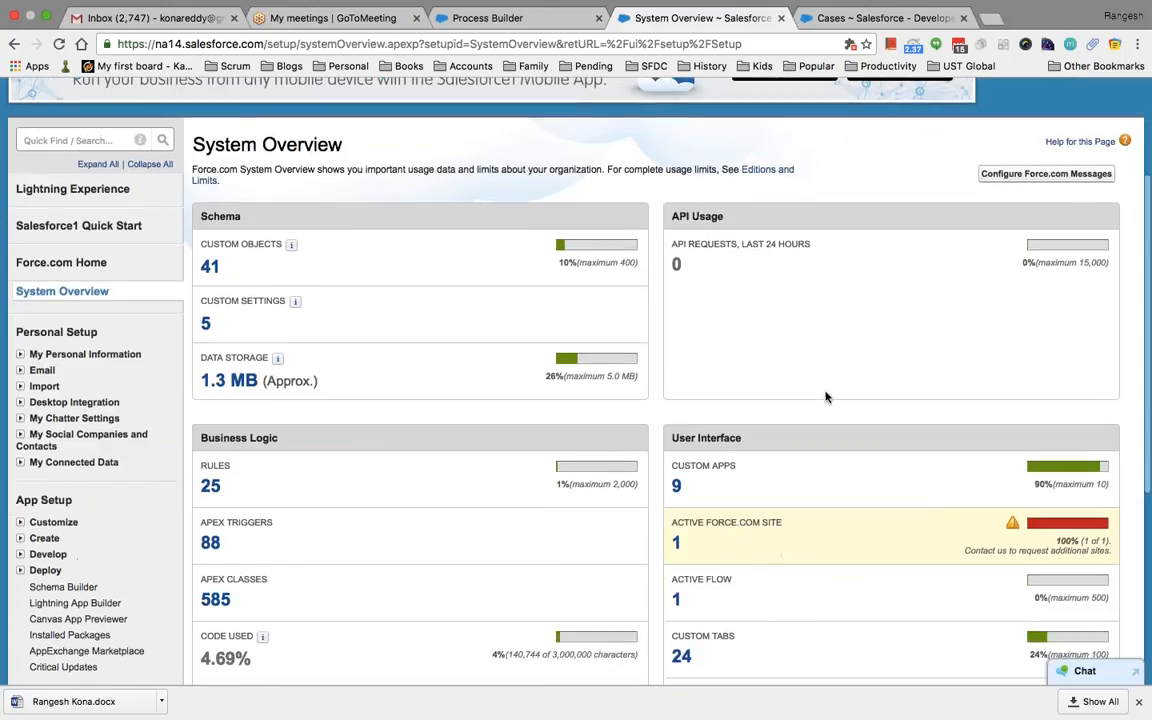
pyautogui.scroll(-4, 825, 396)
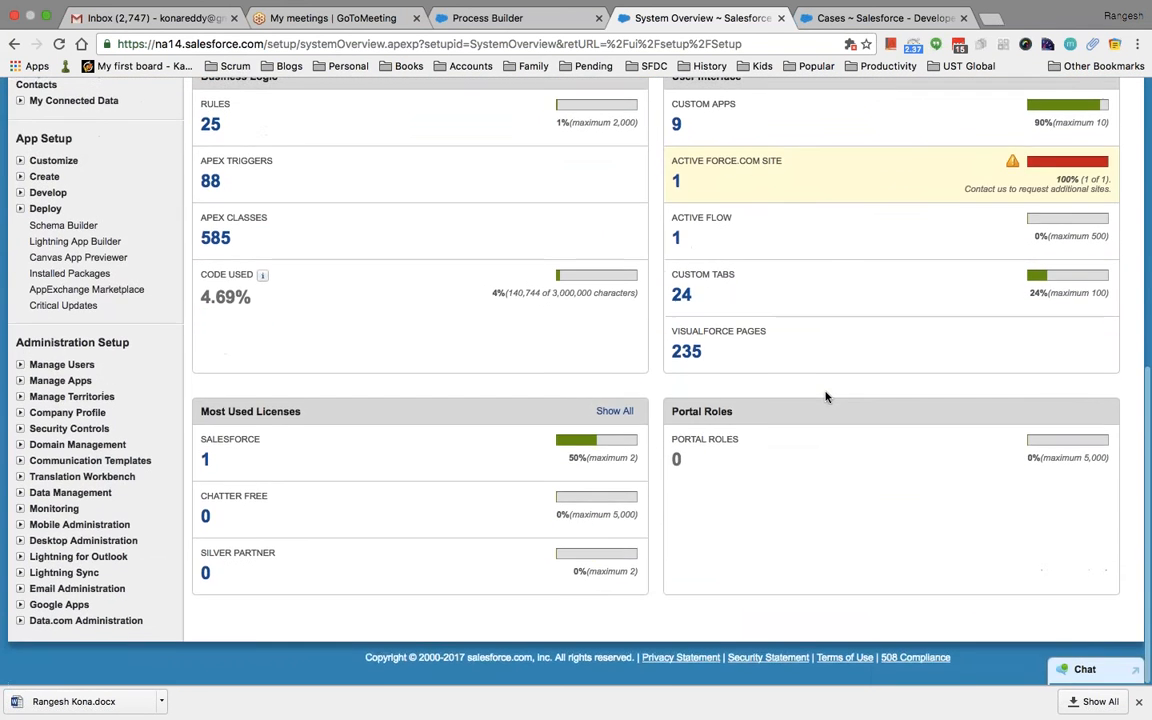
pyautogui.scroll(7, 825, 396)
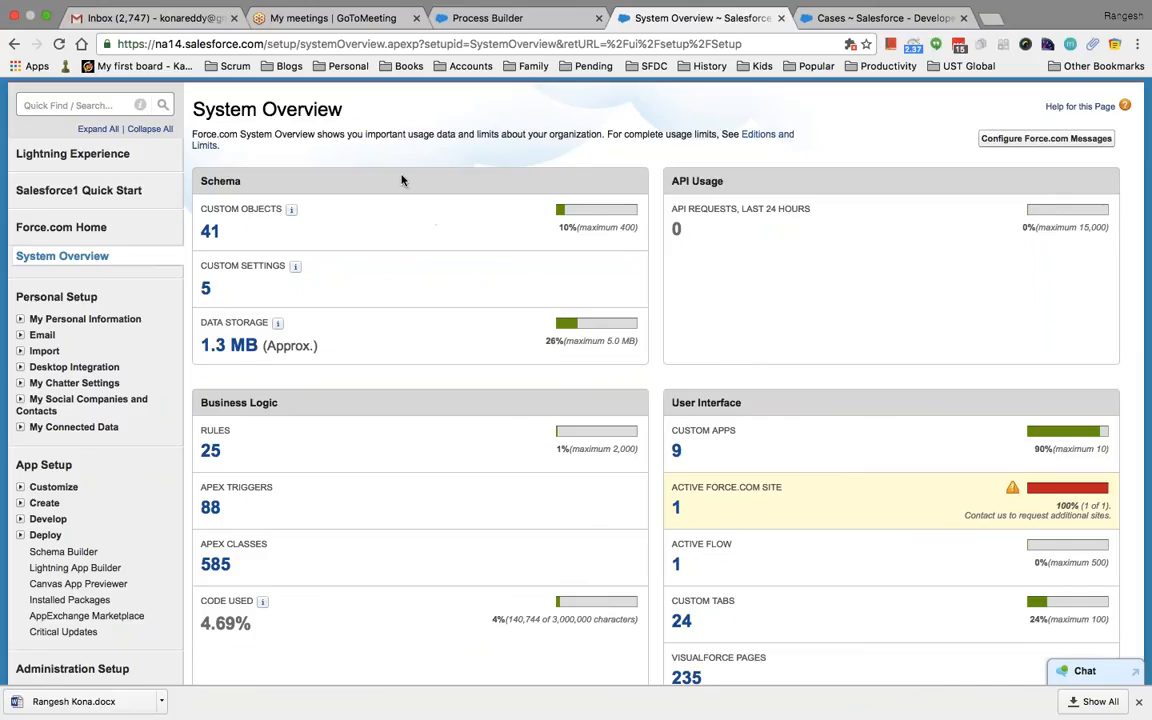
pyautogui.scroll(-3, 157, 410)
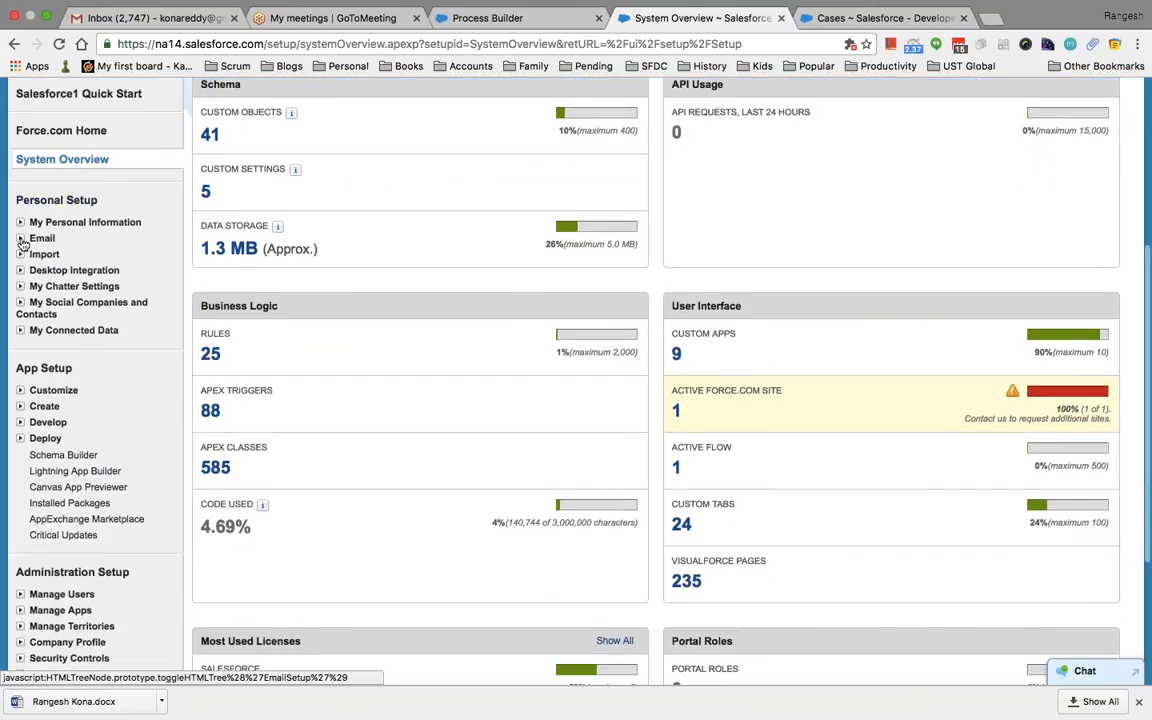
pyautogui.click(21, 240)
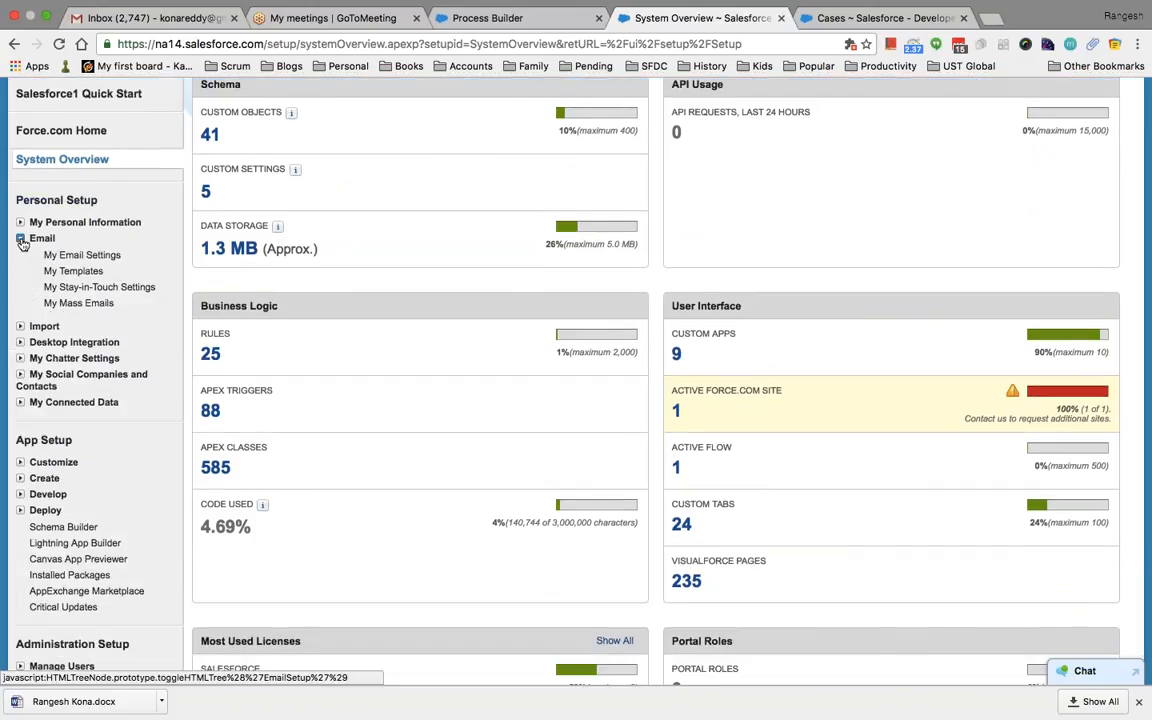
# Open My Email Settings and review the email name, return address, Automatic Bcc (Yes) and empty signature
pyautogui.click(100, 256)
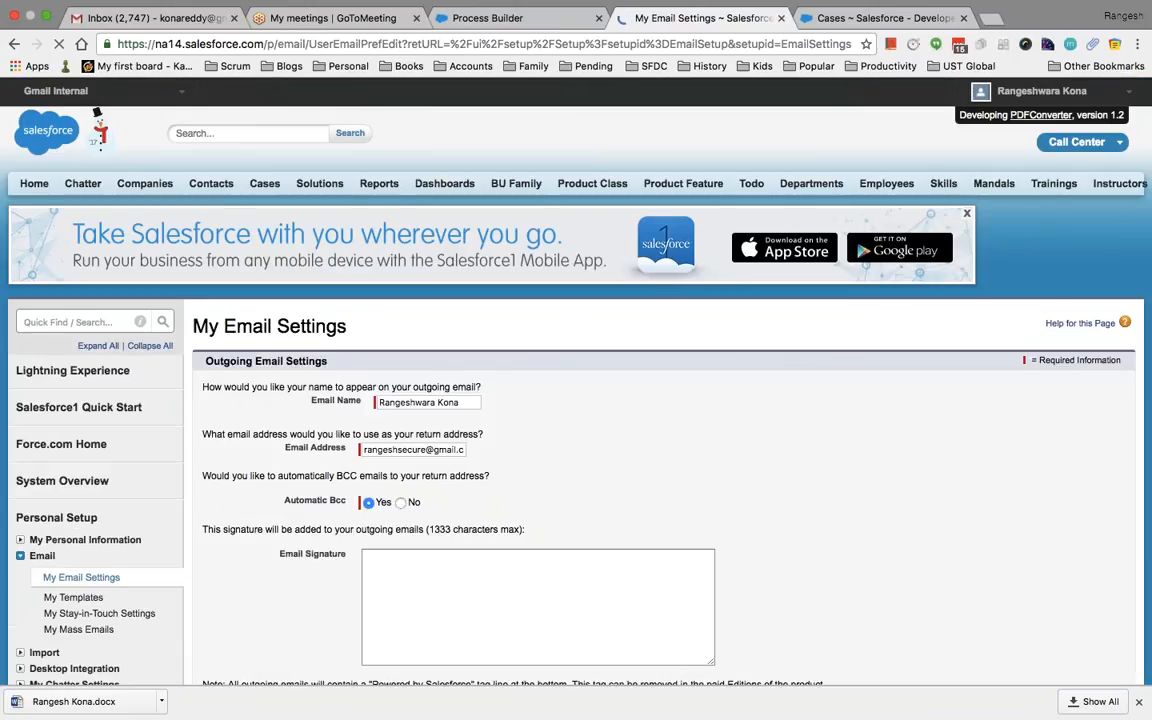
pyautogui.scroll(-3, 566, 458)
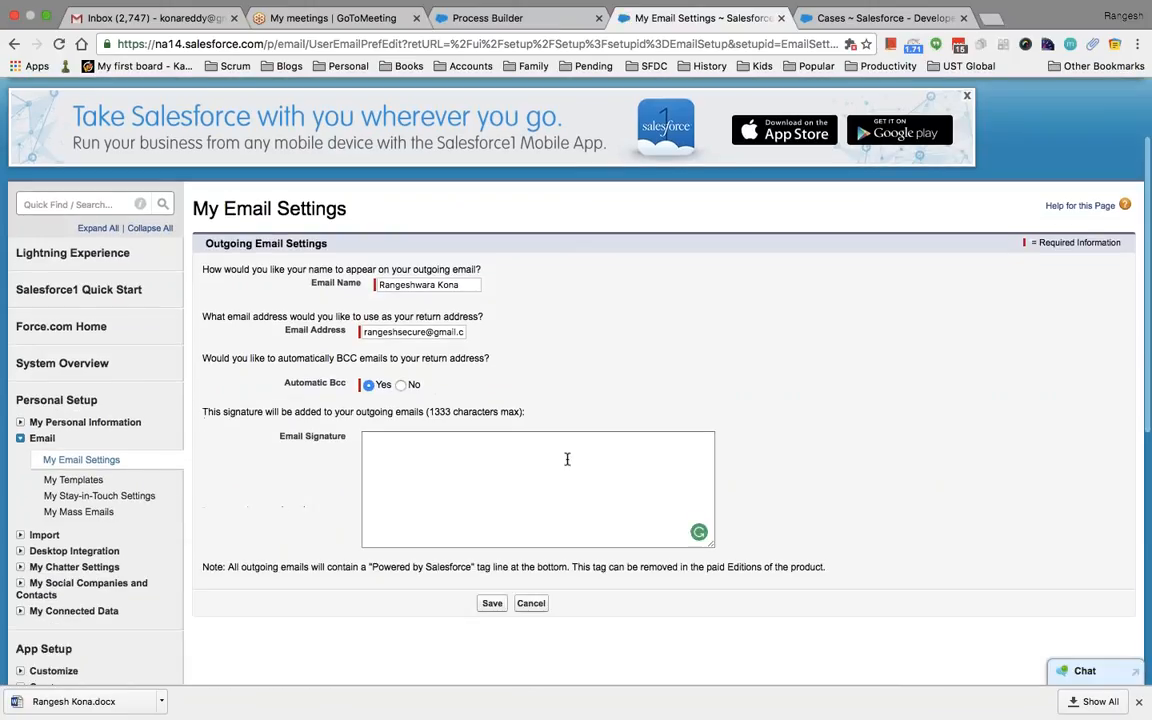
pyautogui.scroll(-2, 531, 395)
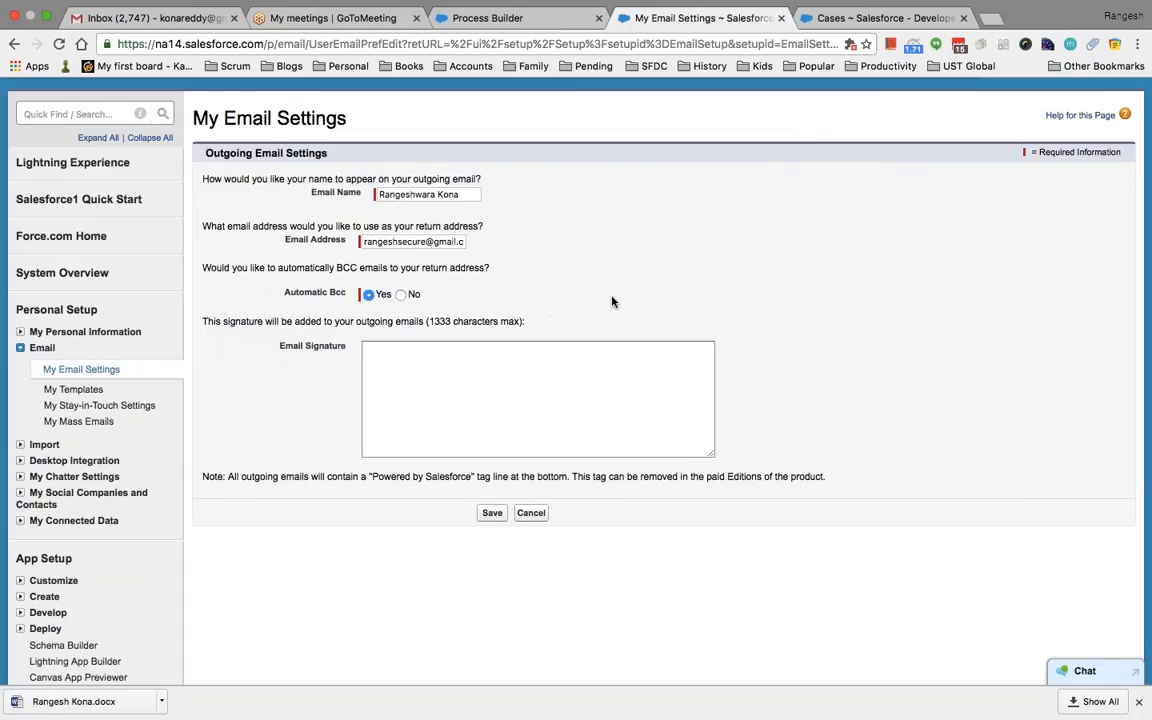
pyautogui.scroll(-1, 613, 301)
pyautogui.scroll(1, 613, 301)
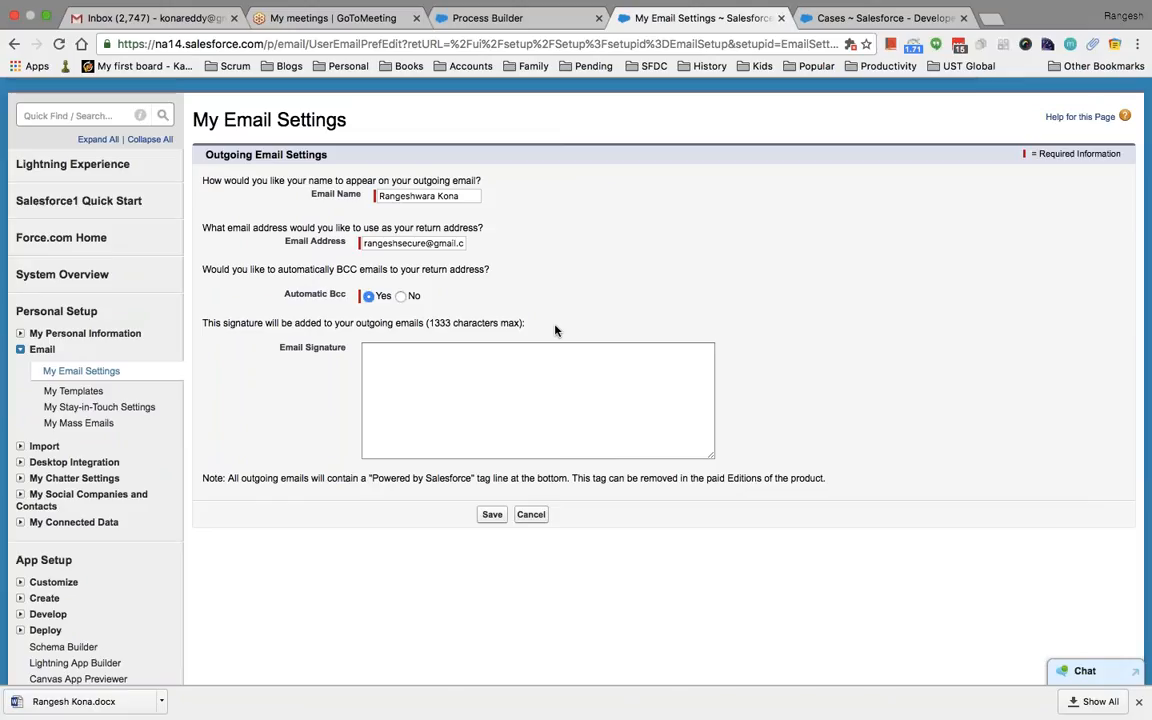
pyautogui.scroll(-3, 149, 255)
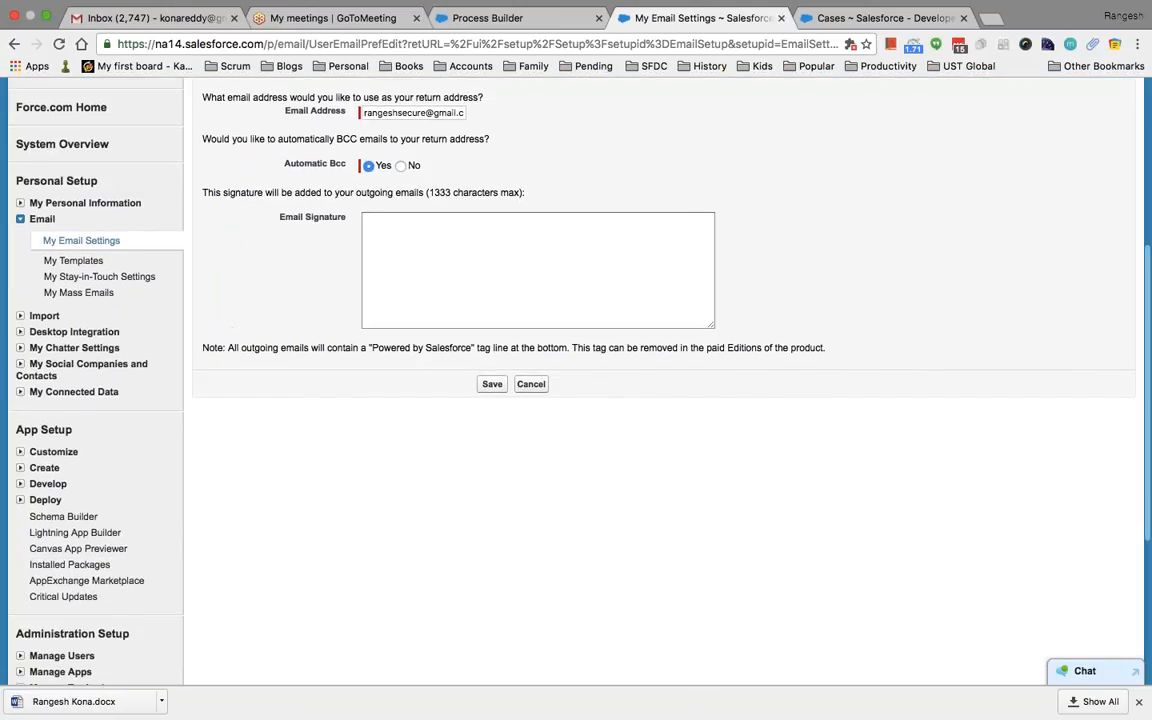
pyautogui.scroll(1, 576, 380)
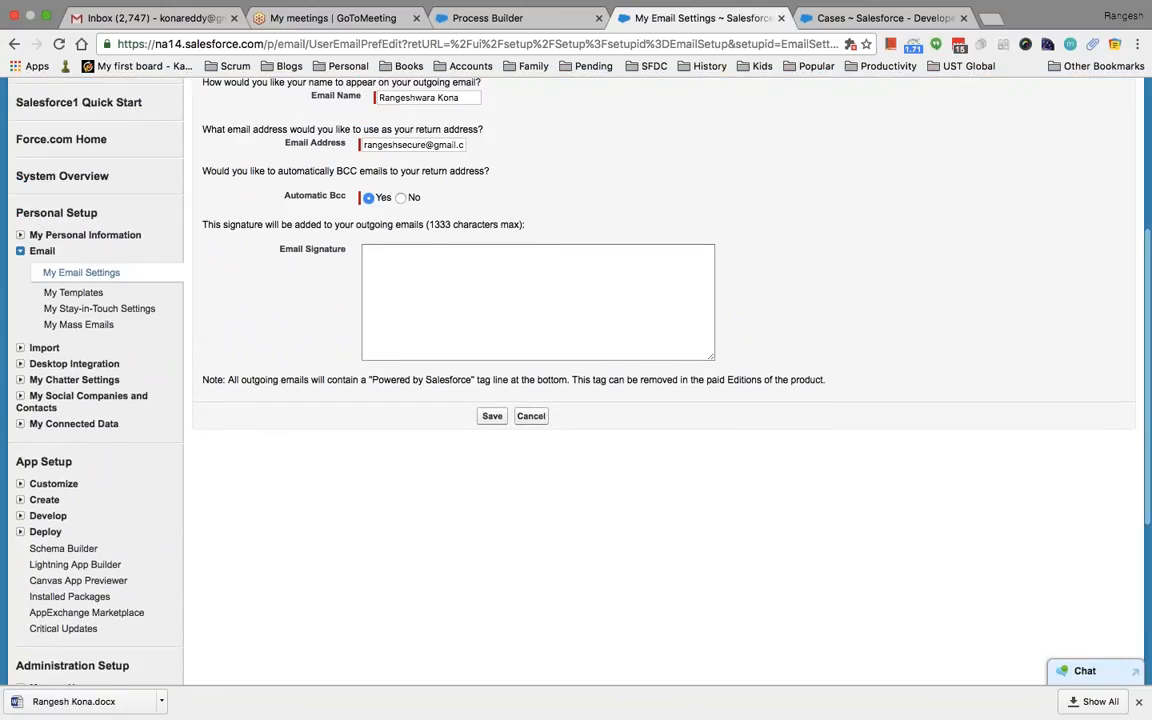
pyautogui.scroll(-5, 576, 380)
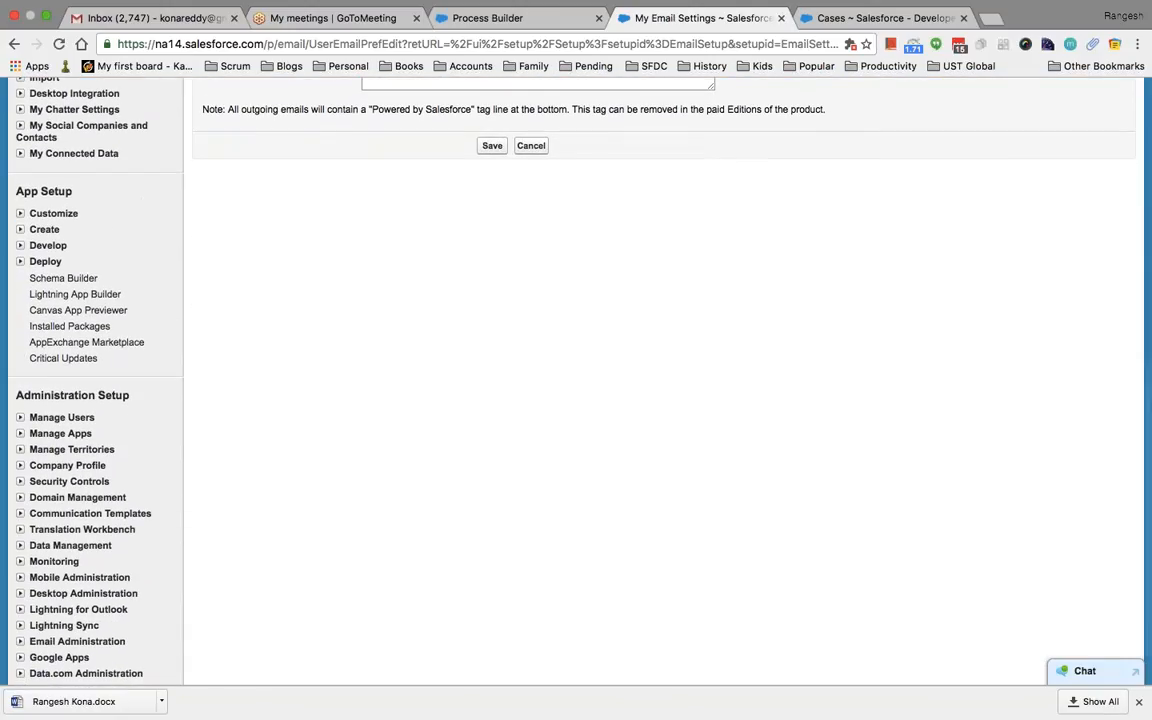
pyautogui.scroll(1, 576, 380)
pyautogui.scroll(-1, 576, 380)
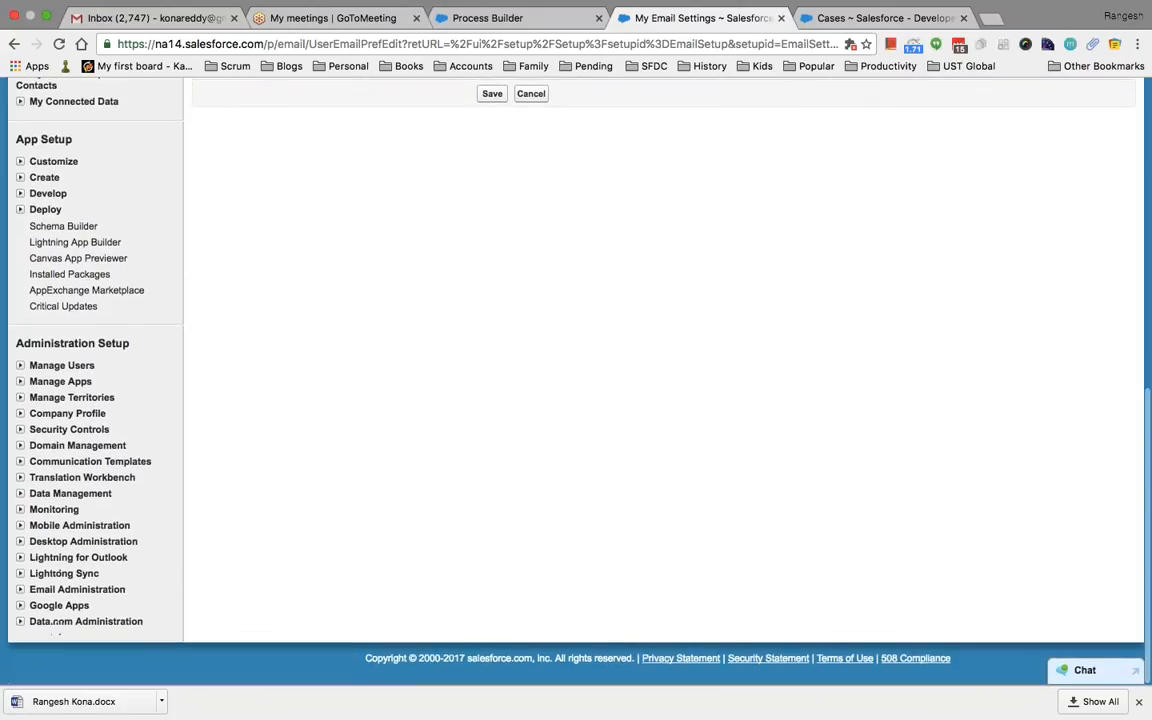
pyautogui.scroll(10, 576, 380)
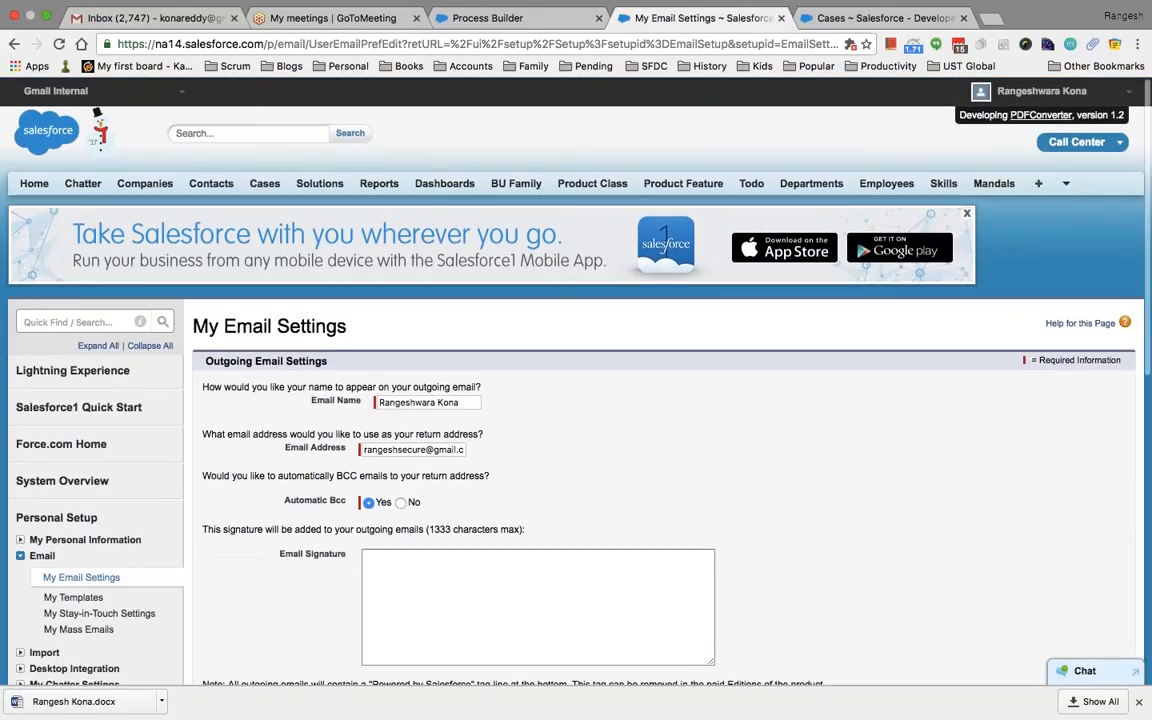
# Go to the Salesforce Home tab, then load trailhead.salesforce.com in the Cases browser tab
pyautogui.click(29, 184)
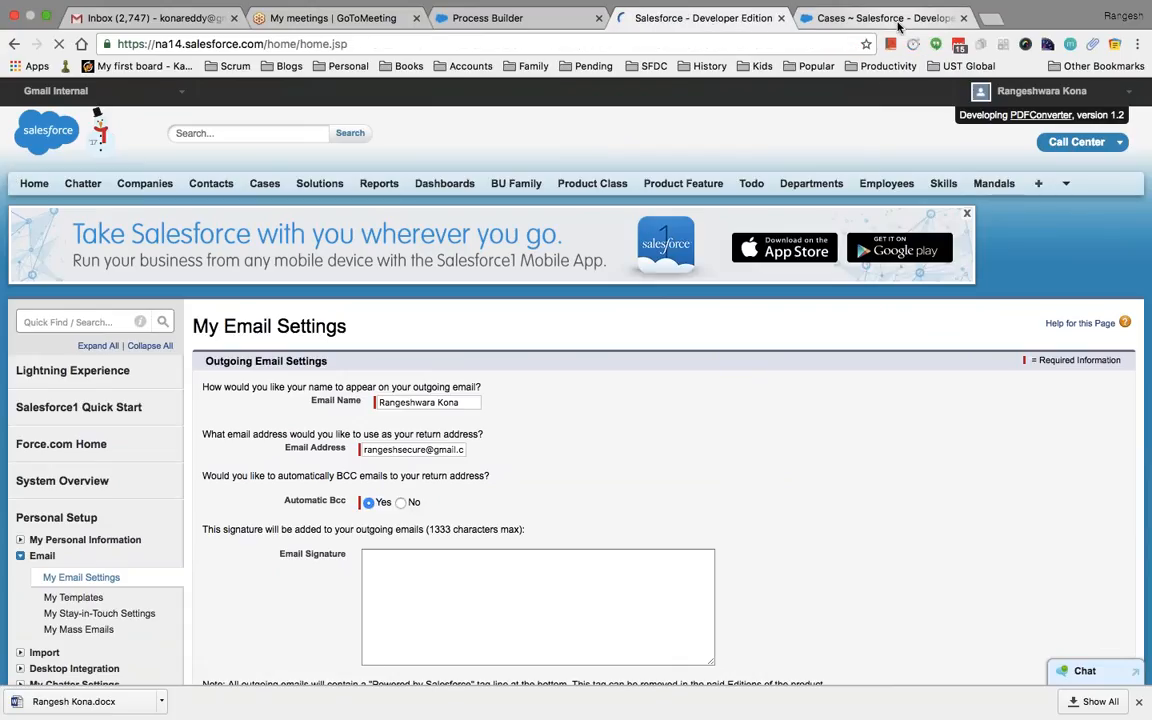
pyautogui.hotkey('ctrl', 'Tab')
pyautogui.press('super+l')
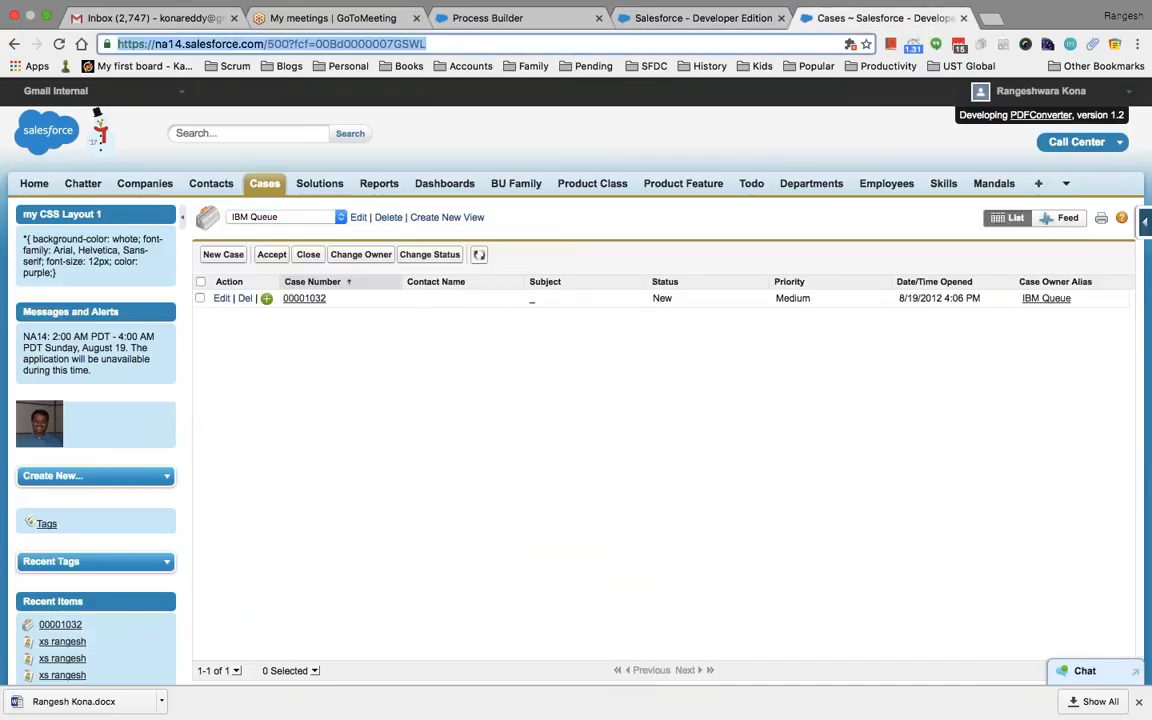
pyautogui.write('trail')
pyautogui.press('Return')
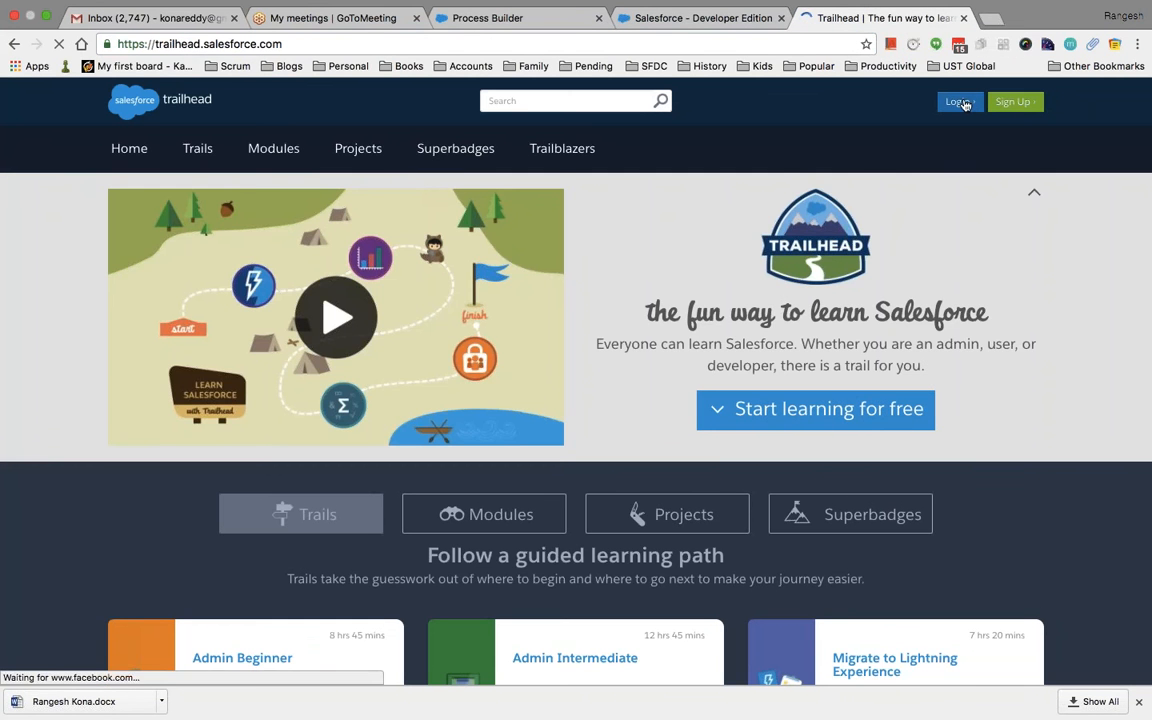
# Log in to Trailhead with the Salesforce account and show the catalogue of 40 trails
pyautogui.click(965, 104)
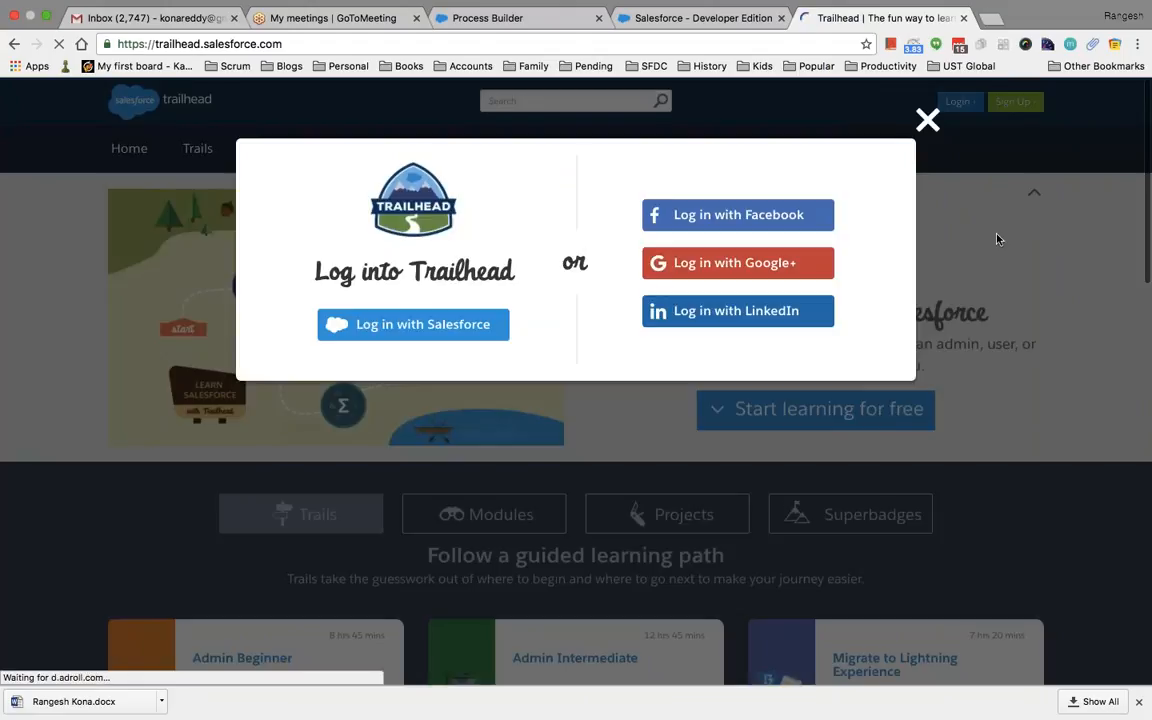
pyautogui.click(378, 330)
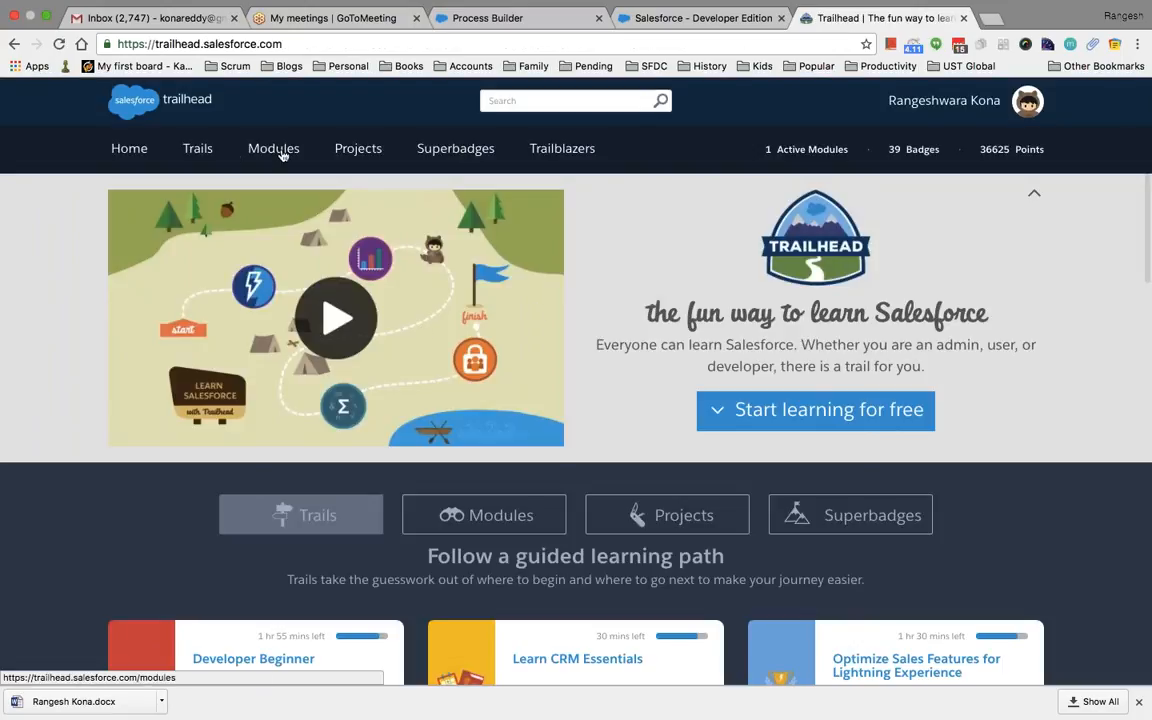
pyautogui.click(200, 150)
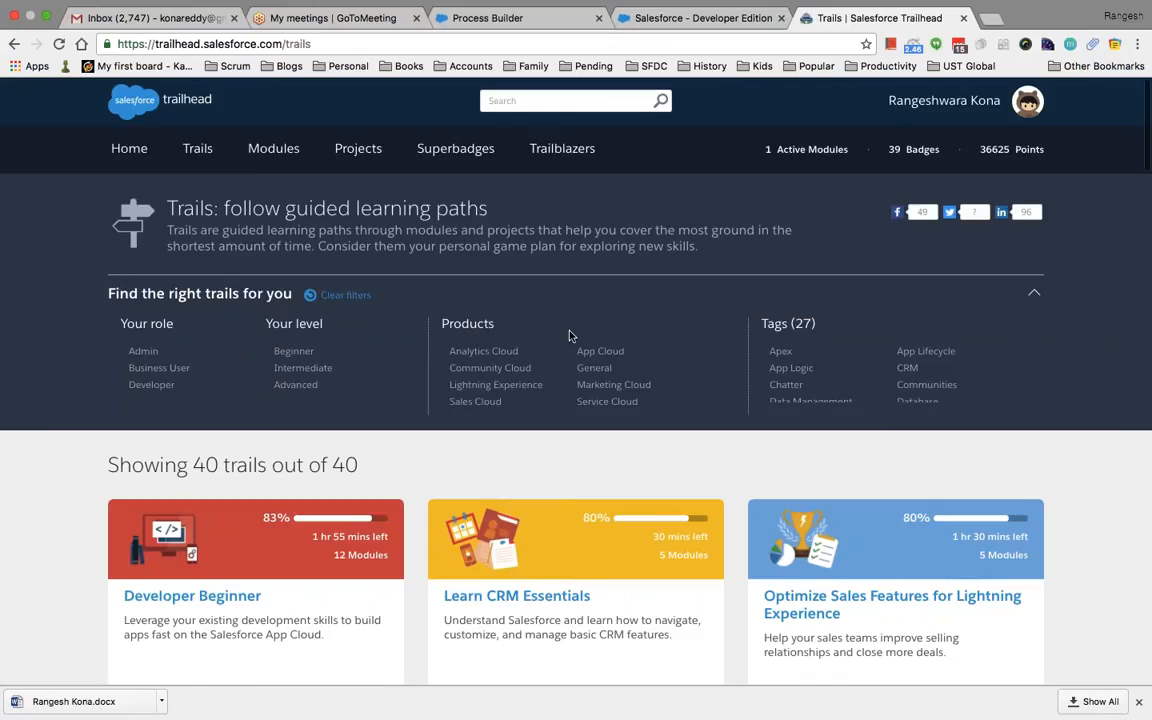
# Filter trails to the Developer role, open Developer Beginner, and expand the 5 Salesforce Platform Basics units
pyautogui.click(151, 385)
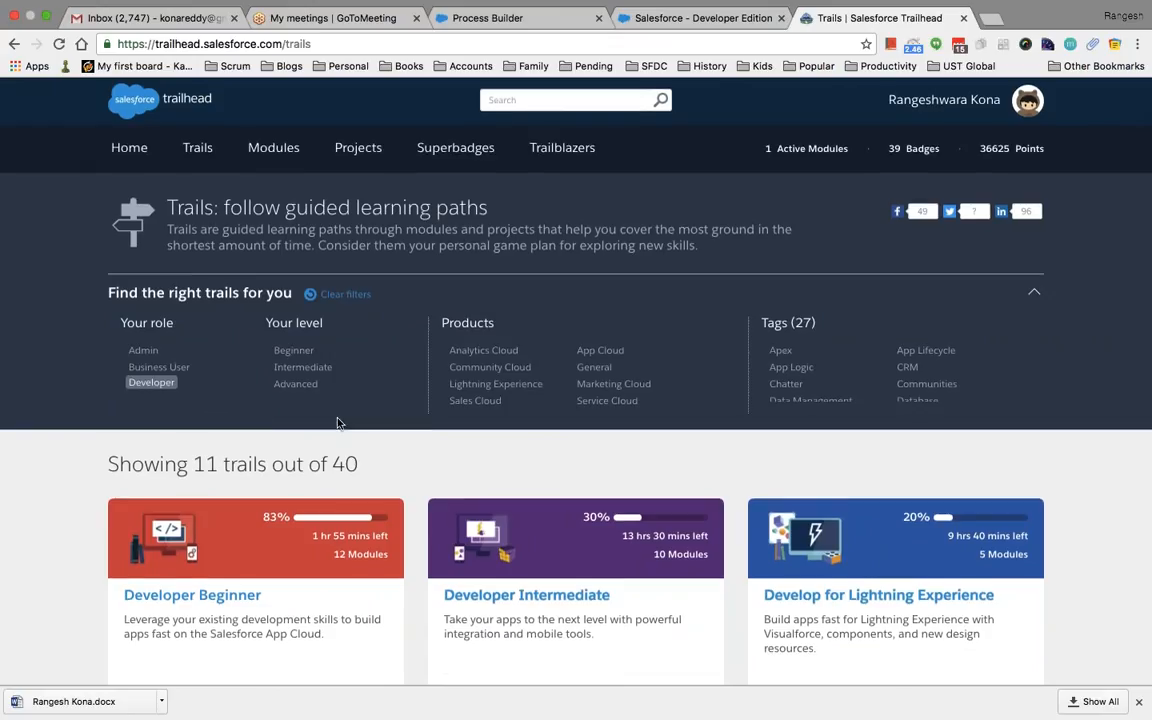
pyautogui.scroll(-2, 320, 400)
pyautogui.click(231, 396)
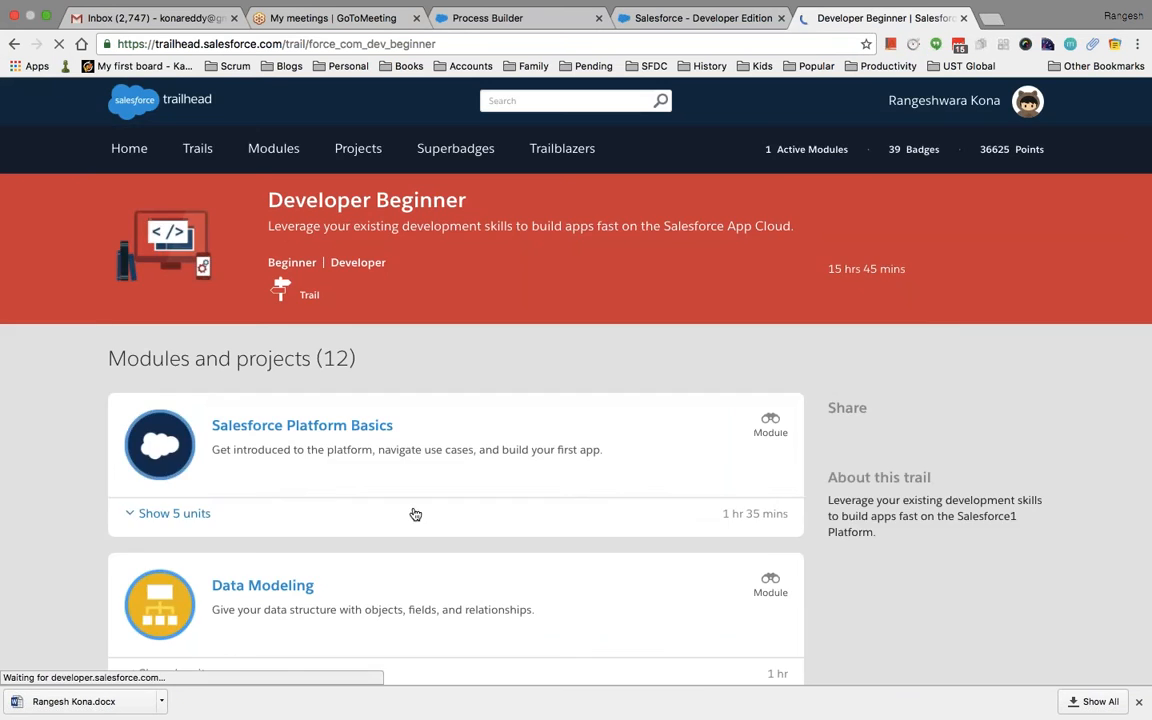
pyautogui.click(411, 512)
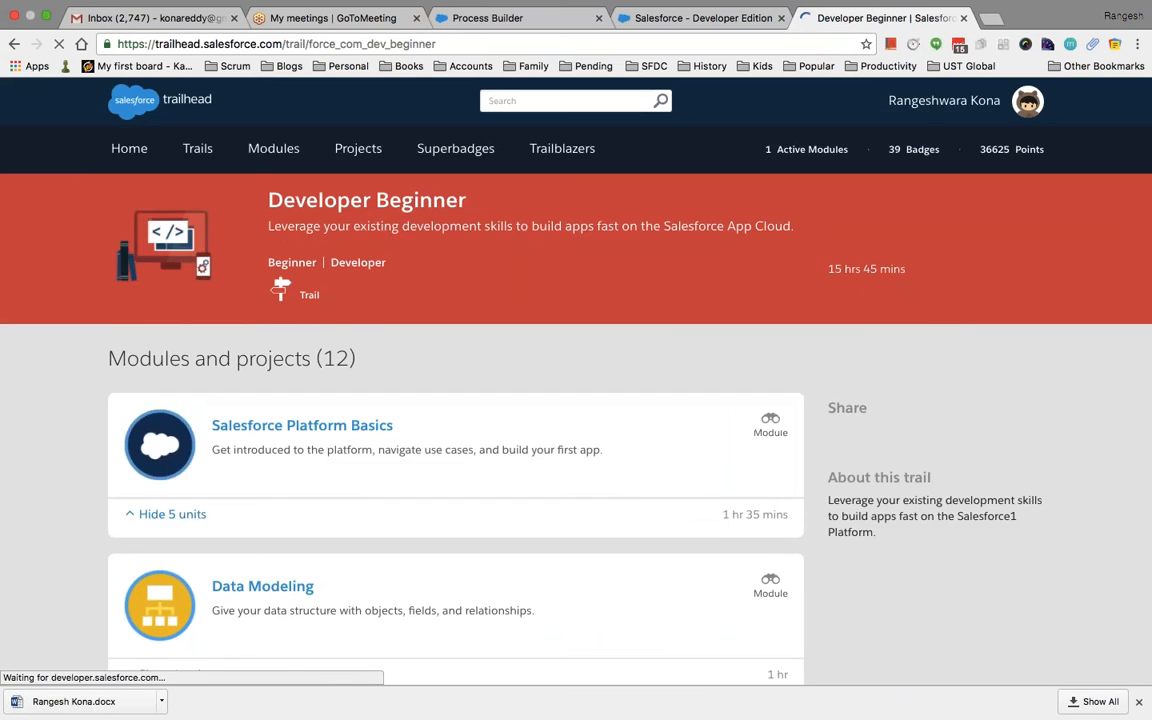
# Scroll through the Developer Beginner modules and expand the seven Data Security units
pyautogui.scroll(-2, 411, 512)
pyautogui.scroll(-8, 576, 380)
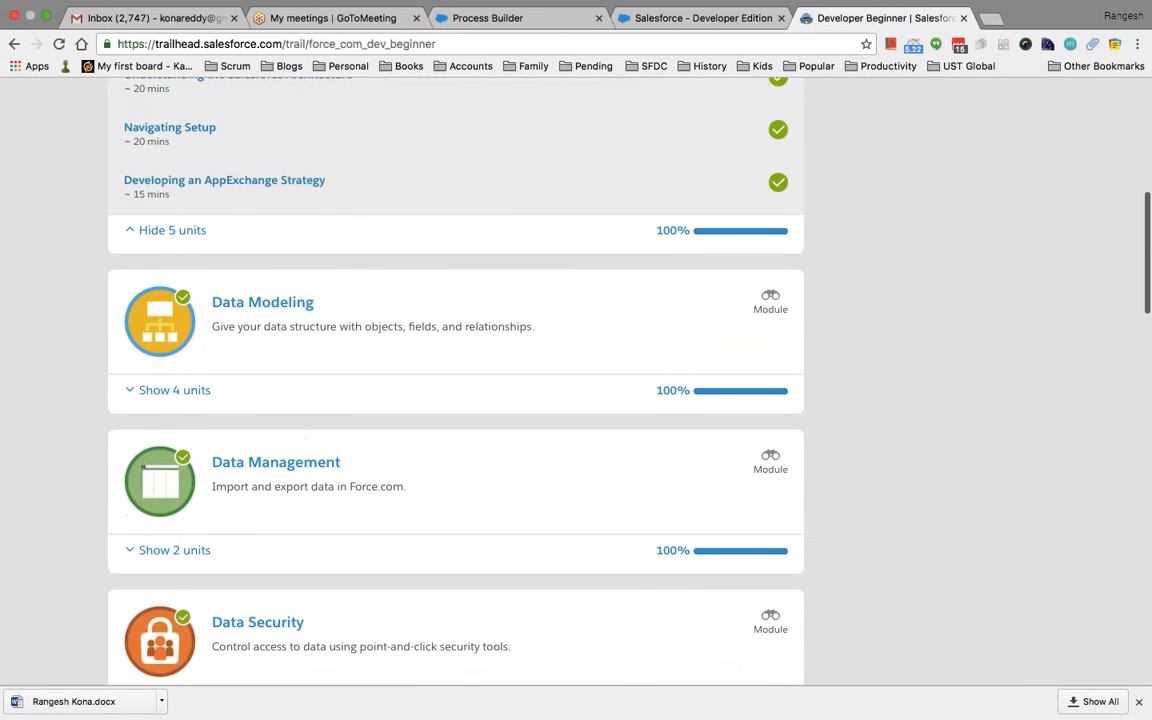
pyautogui.scroll(10, 576, 380)
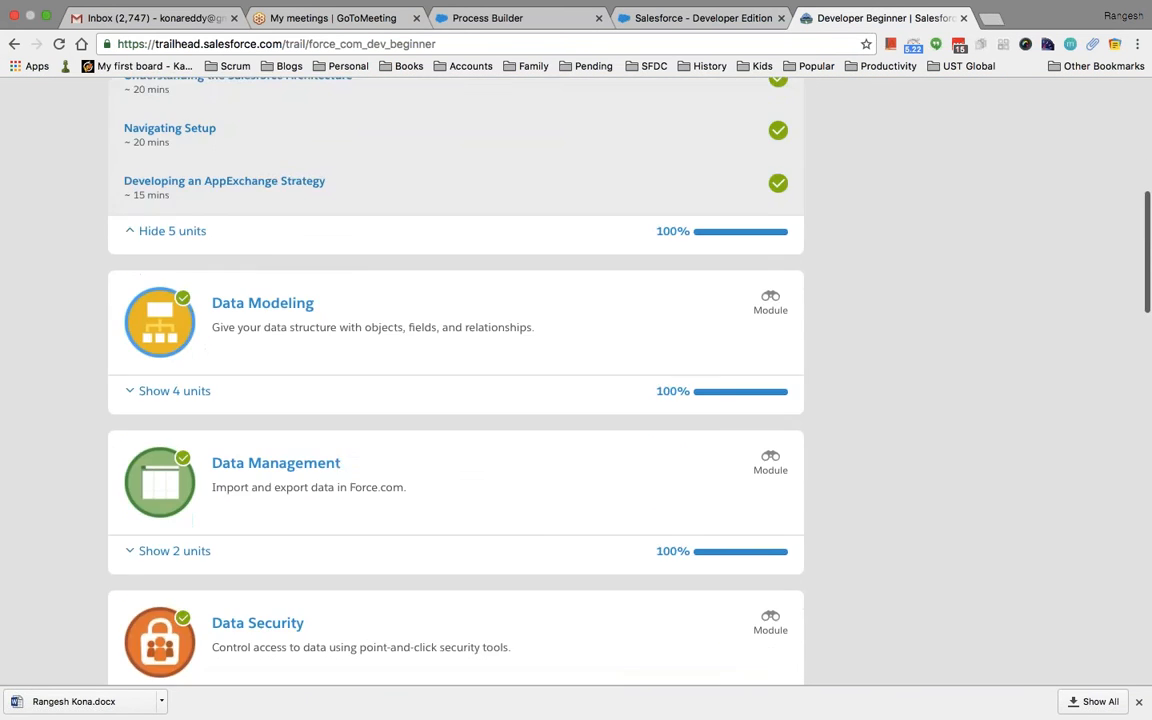
pyautogui.scroll(2, 576, 380)
pyautogui.scroll(-3, 576, 380)
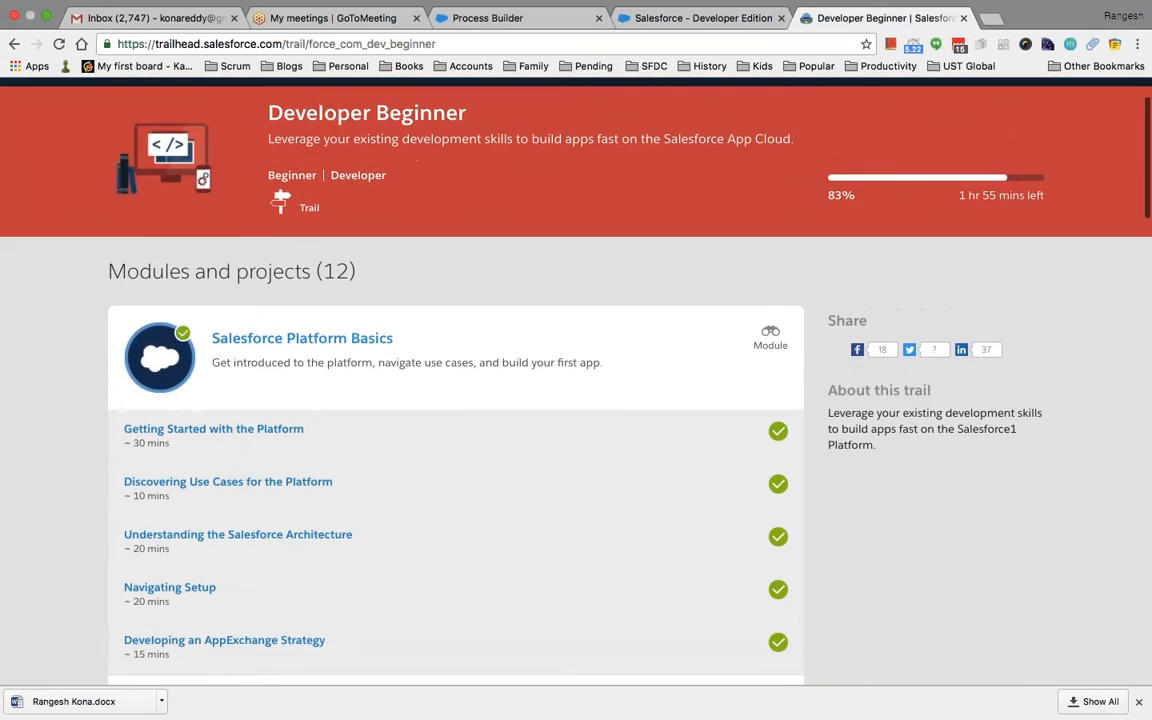
pyautogui.scroll(-7, 576, 380)
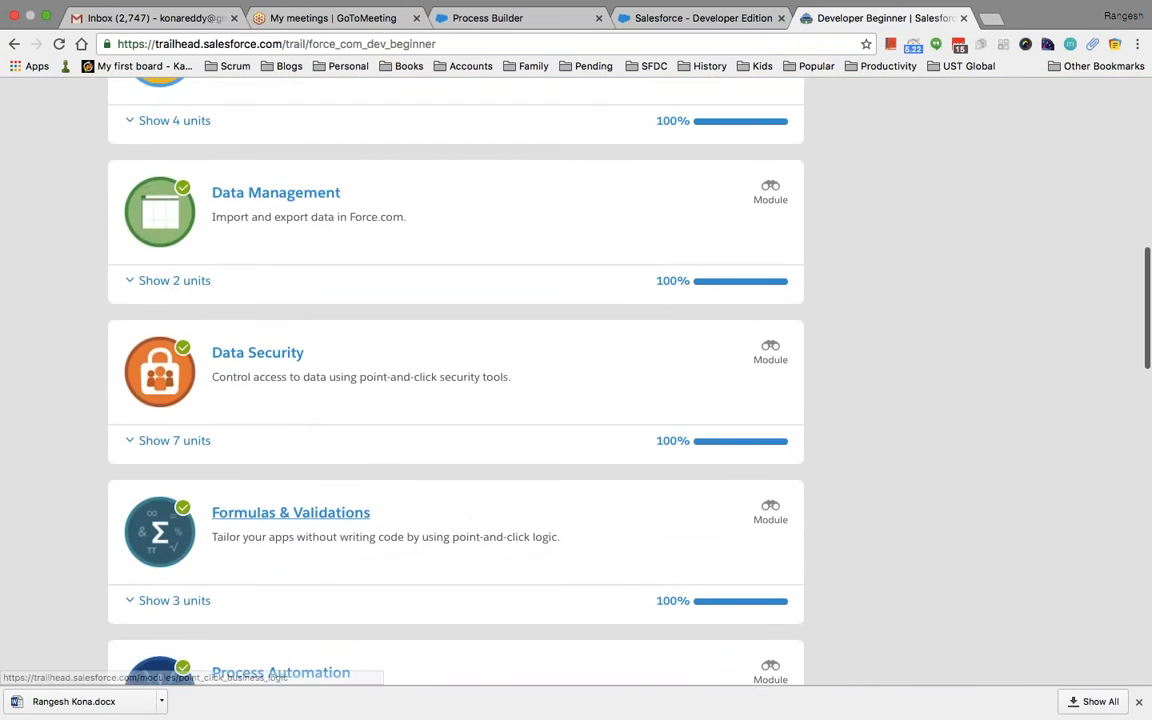
pyautogui.scroll(-3, 576, 380)
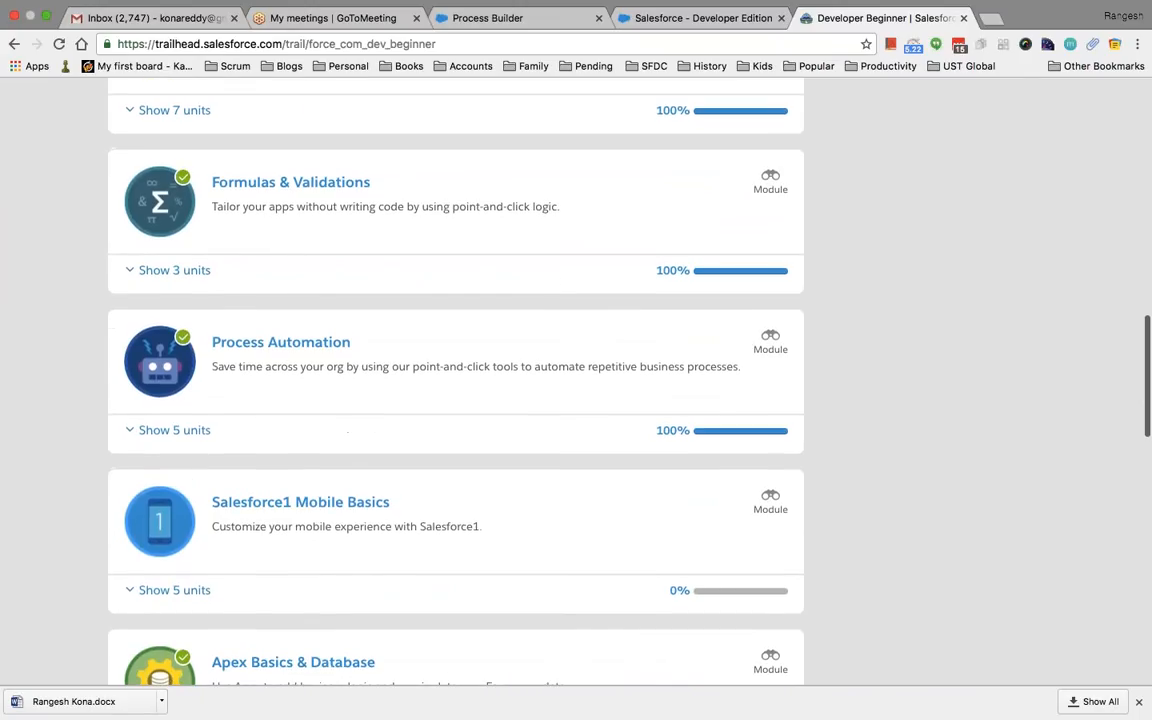
pyautogui.scroll(2, 429, 411)
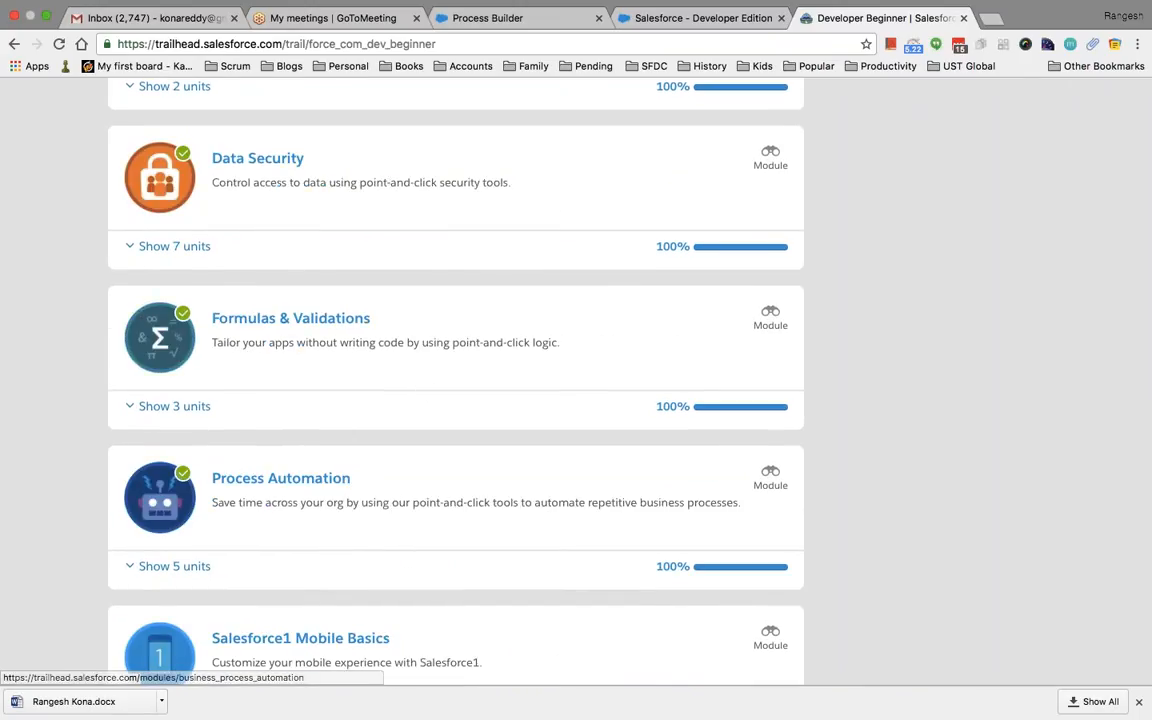
pyautogui.scroll(-6, 437, 370)
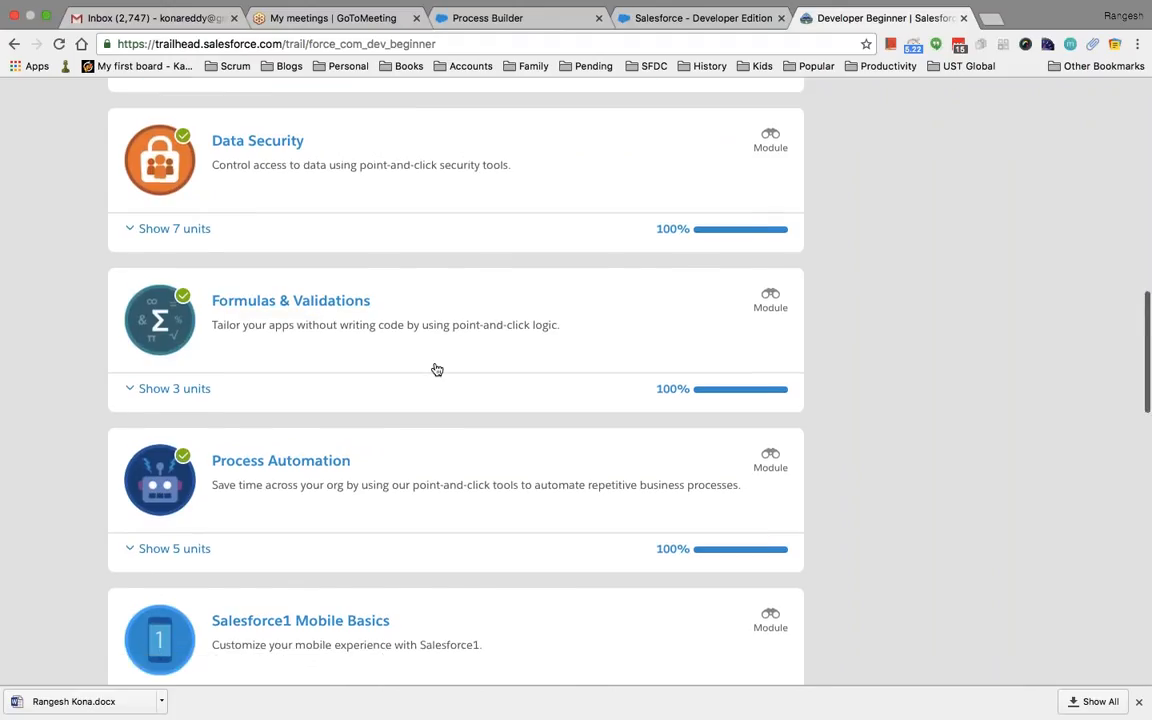
pyautogui.scroll(-1, 380, 357)
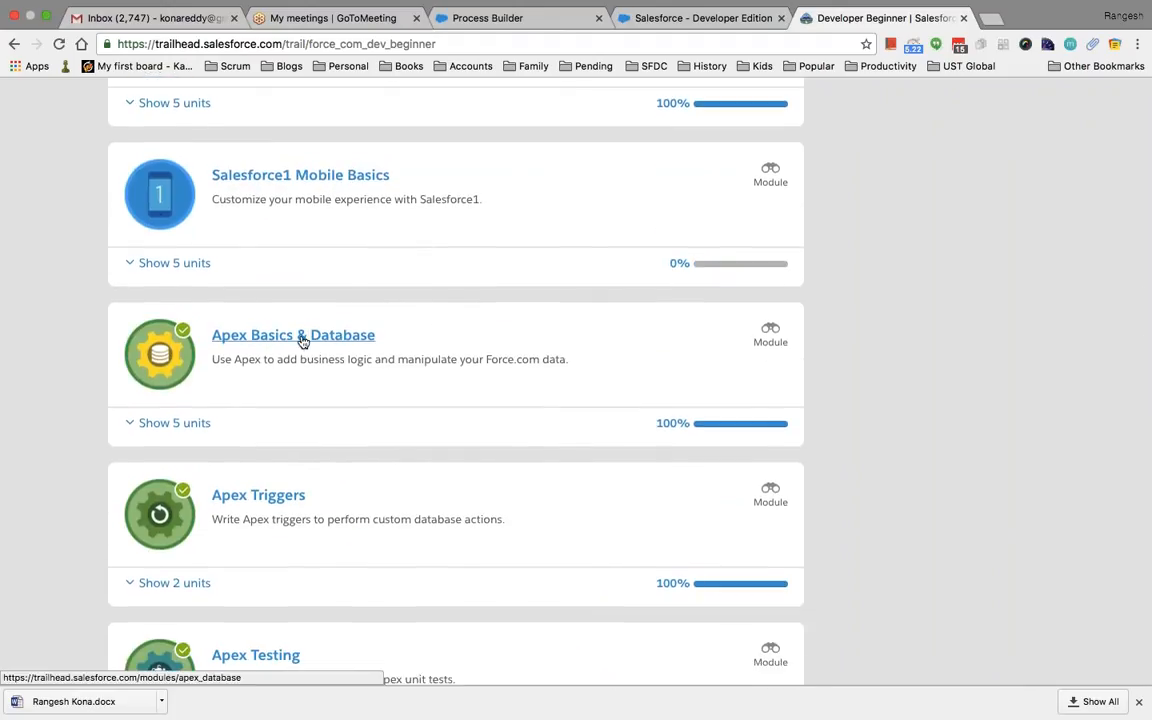
pyautogui.scroll(-2, 335, 391)
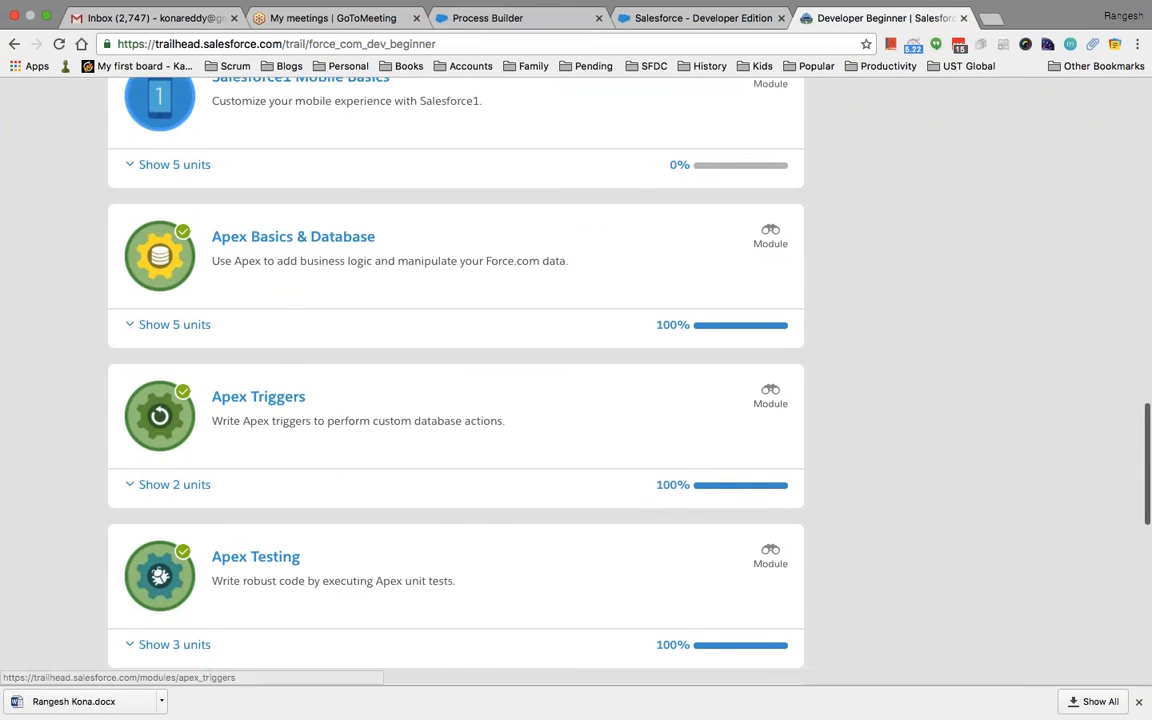
pyautogui.scroll(5, 267, 399)
pyautogui.scroll(15, 455, 380)
pyautogui.scroll(-5, 455, 380)
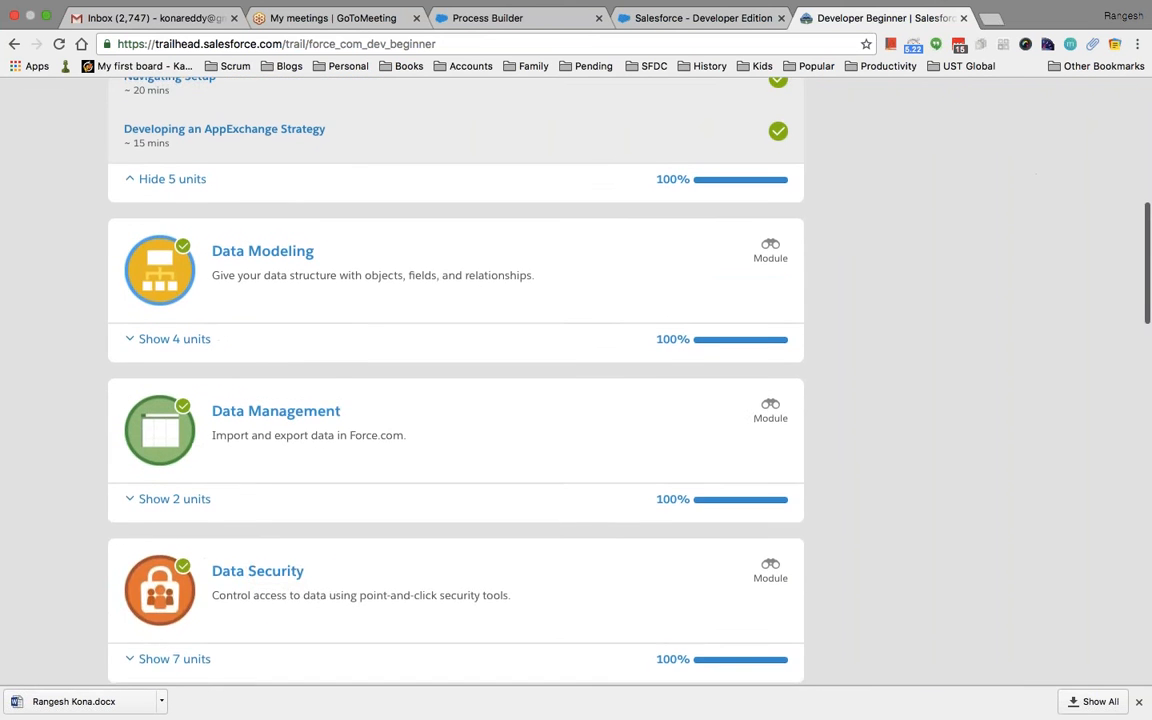
pyautogui.scroll(3, 455, 380)
pyautogui.scroll(-1, 455, 380)
pyautogui.scroll(3, 455, 380)
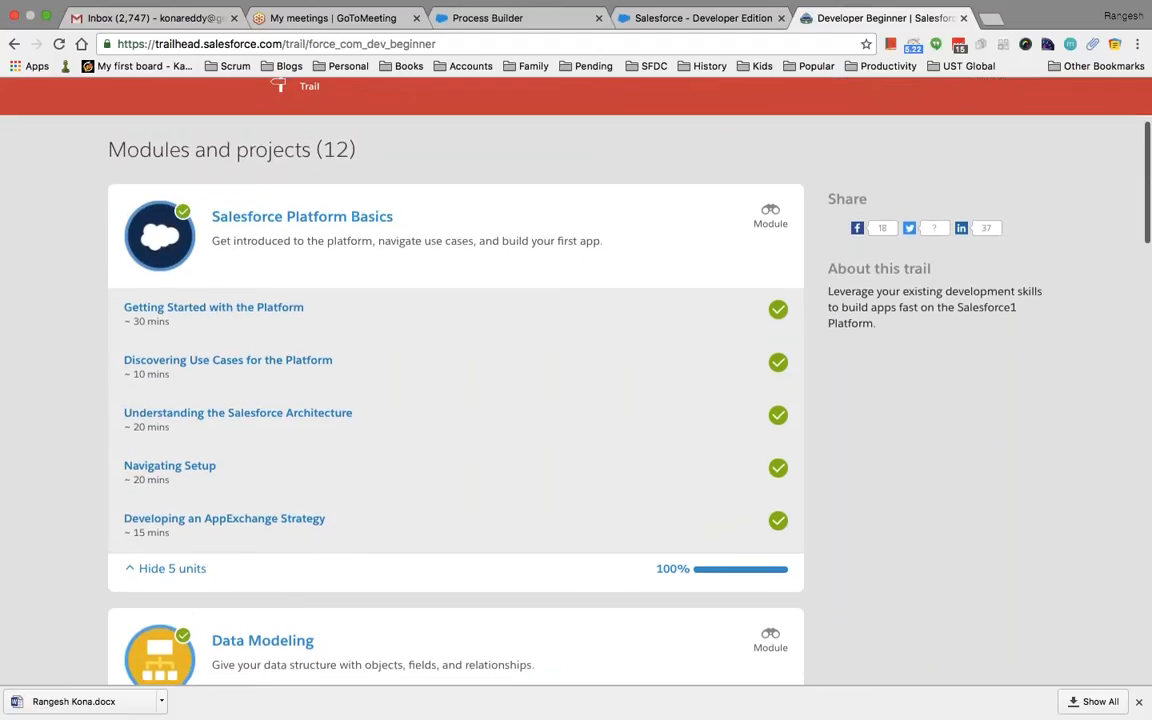
pyautogui.scroll(-2, 455, 380)
pyautogui.scroll(-3, 455, 380)
pyautogui.scroll(6, 455, 380)
pyautogui.scroll(-5, 455, 380)
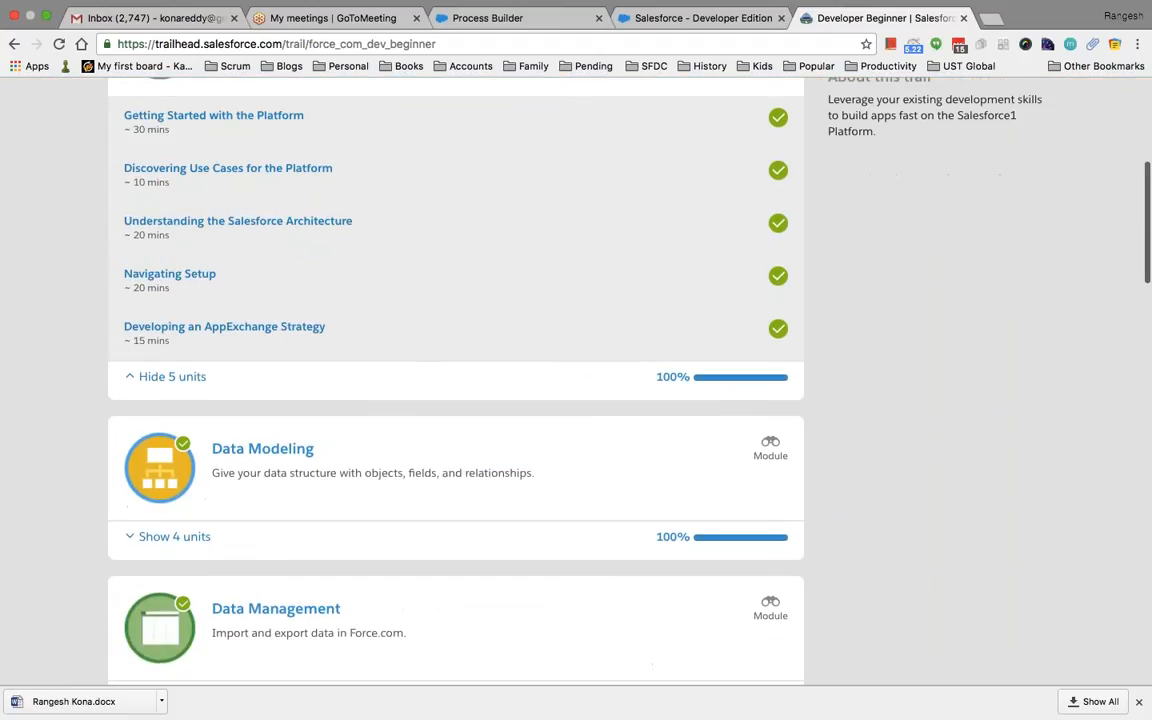
pyautogui.scroll(-2, 360, 494)
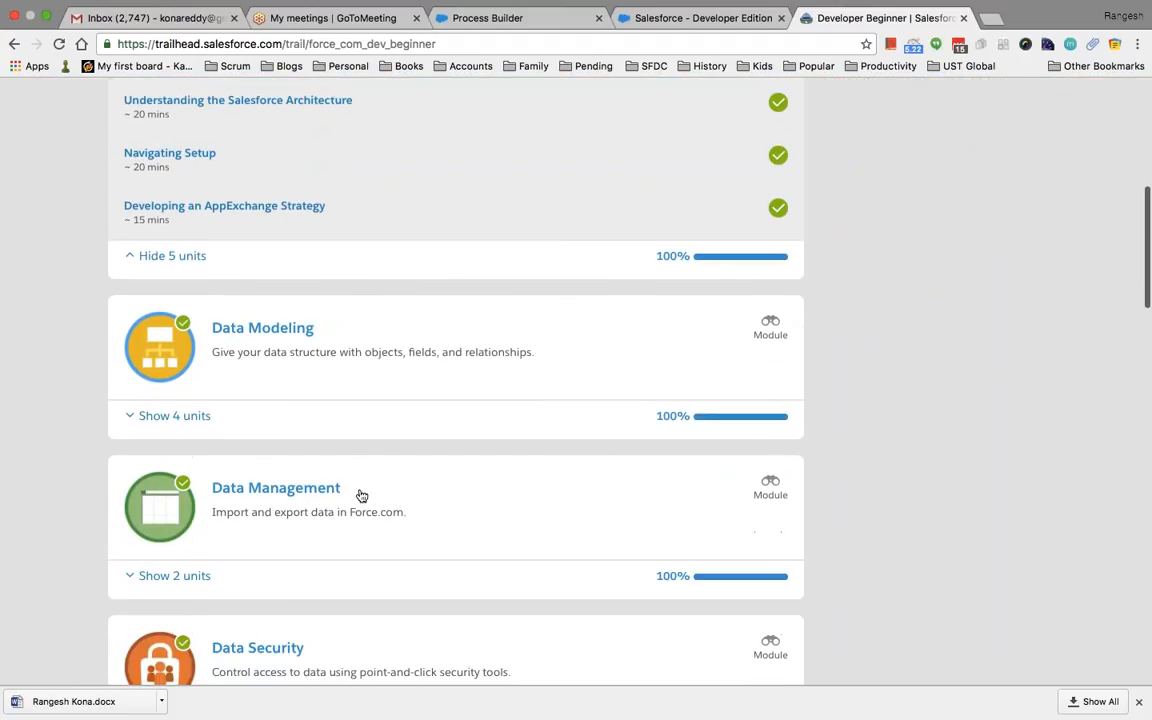
pyautogui.scroll(-2, 361, 496)
pyautogui.scroll(-1, 437, 330)
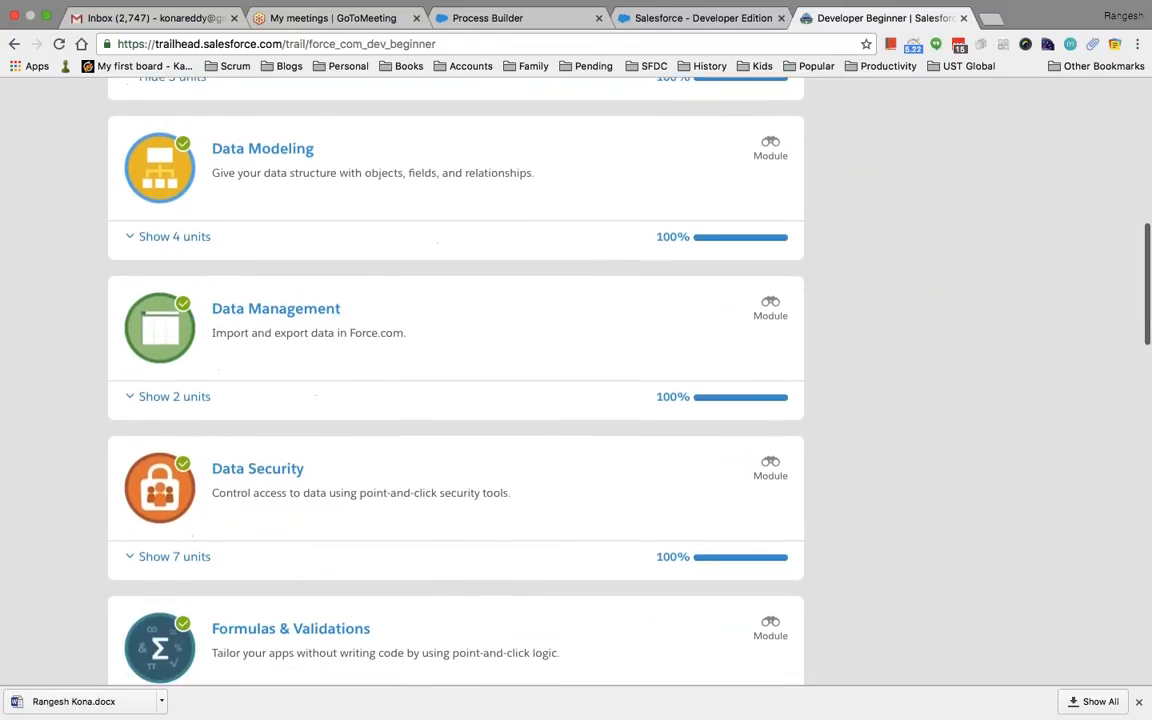
pyautogui.scroll(-2, 446, 342)
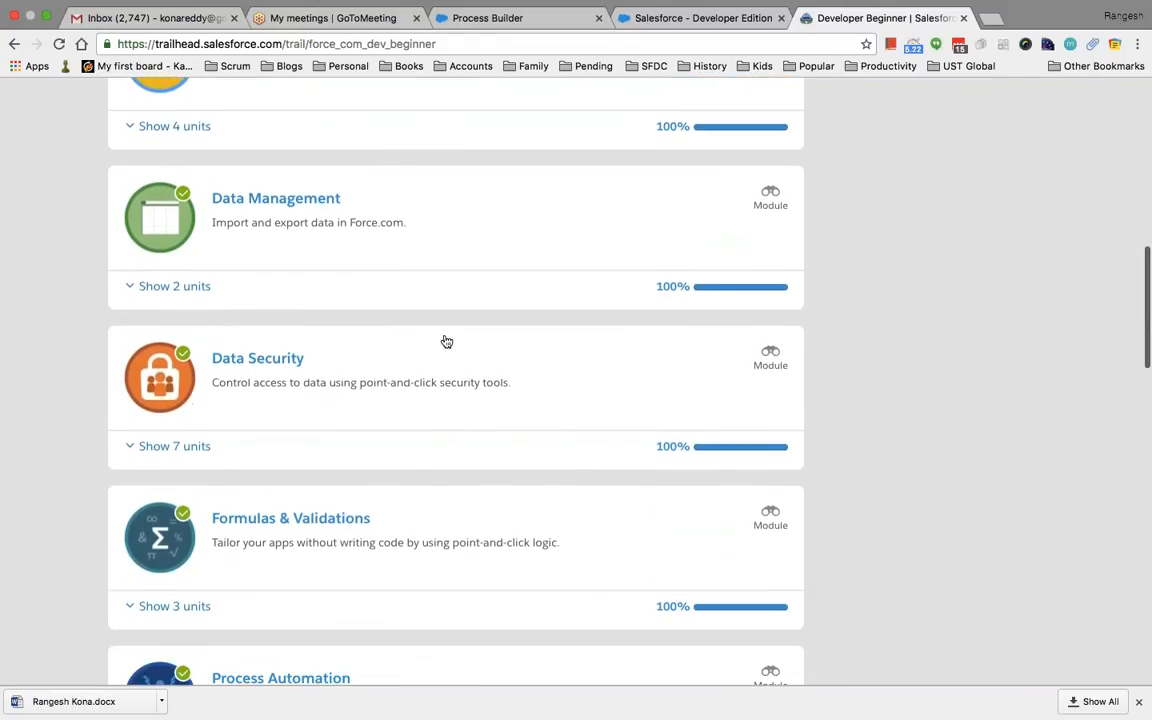
pyautogui.click(386, 389)
# Look over the Data Security units, then return to the unfiltered catalogue of 40 trails
pyautogui.scroll(-8, 386, 389)
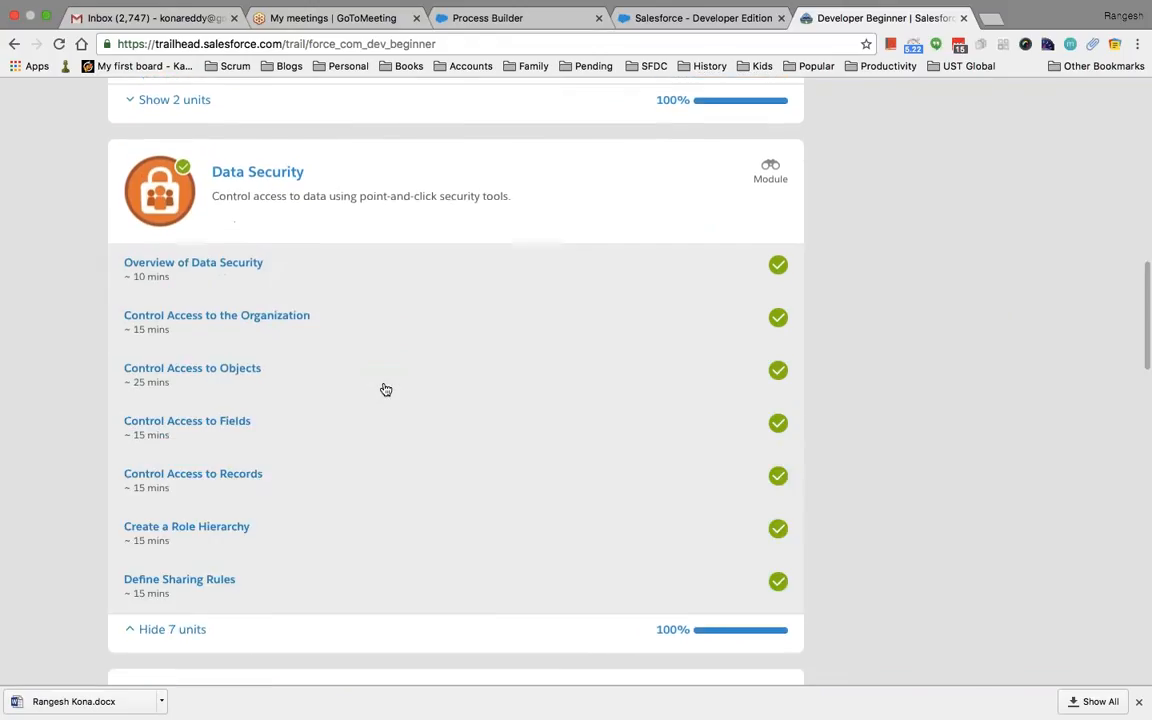
pyautogui.scroll(-4, 386, 389)
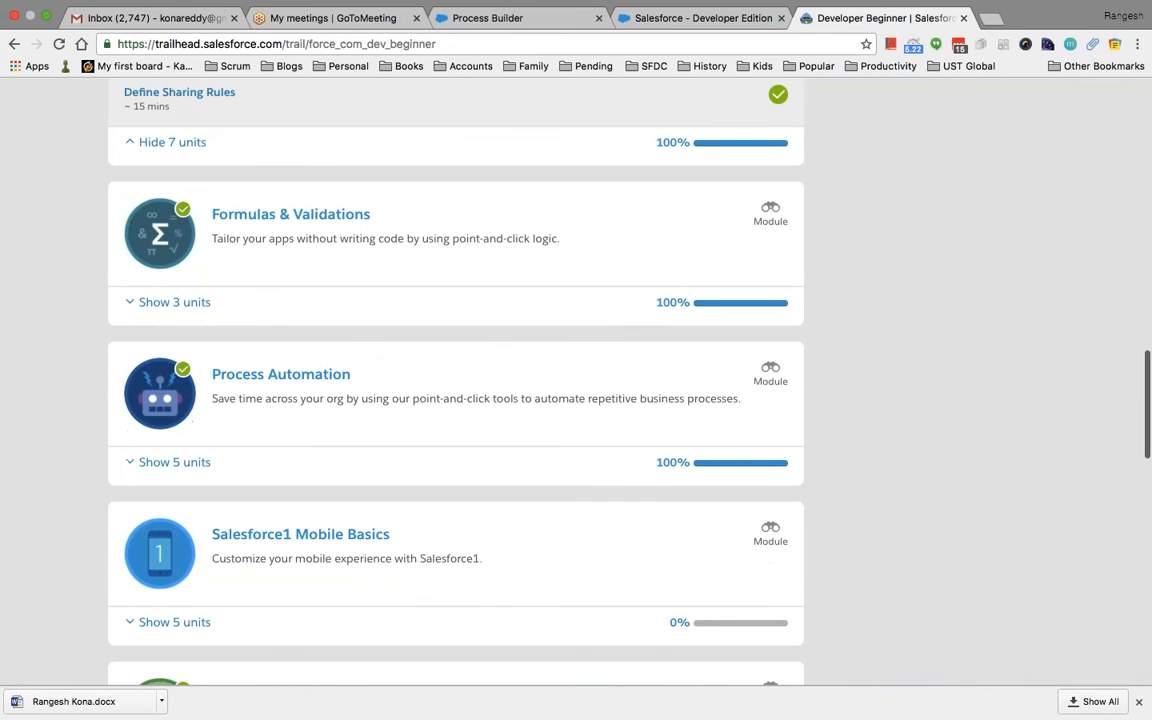
pyautogui.scroll(-1, 456, 403)
pyautogui.scroll(13, 456, 403)
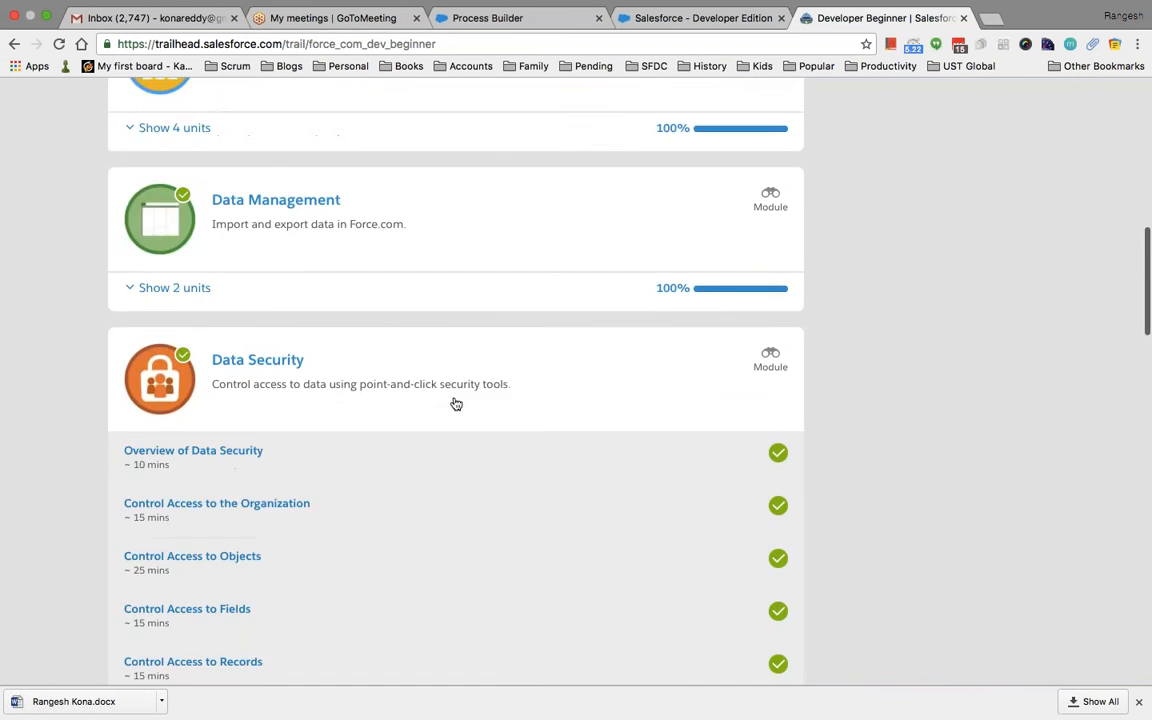
pyautogui.scroll(15, 456, 403)
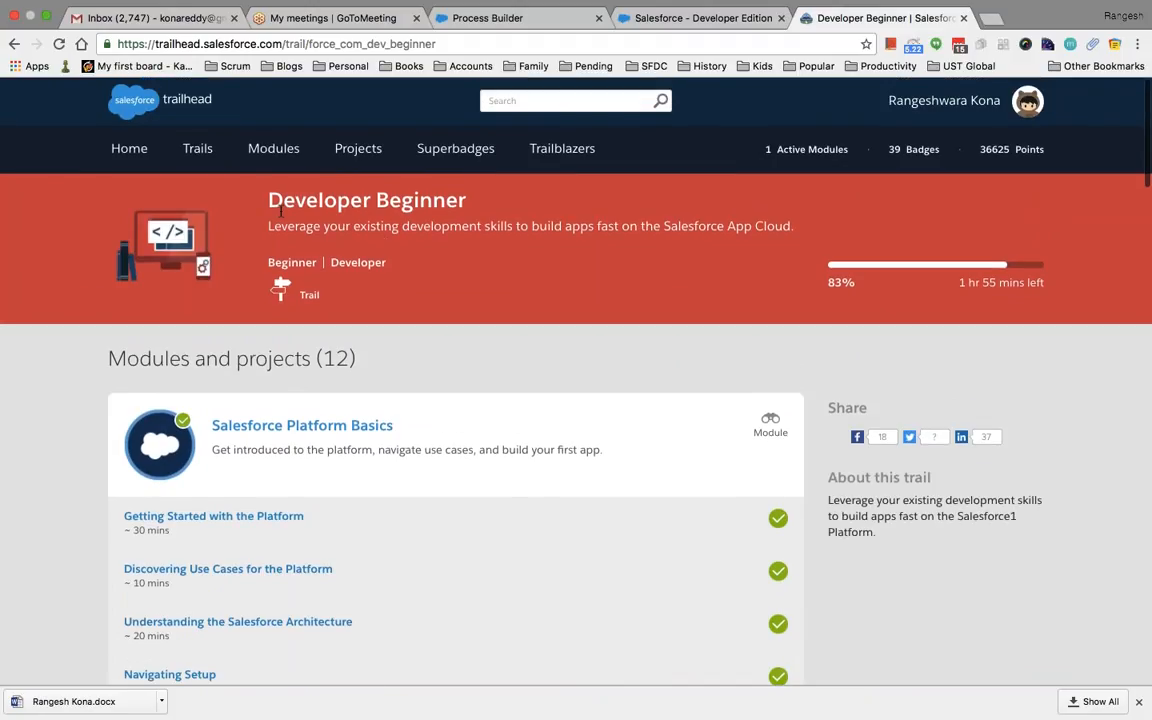
pyautogui.click(195, 150)
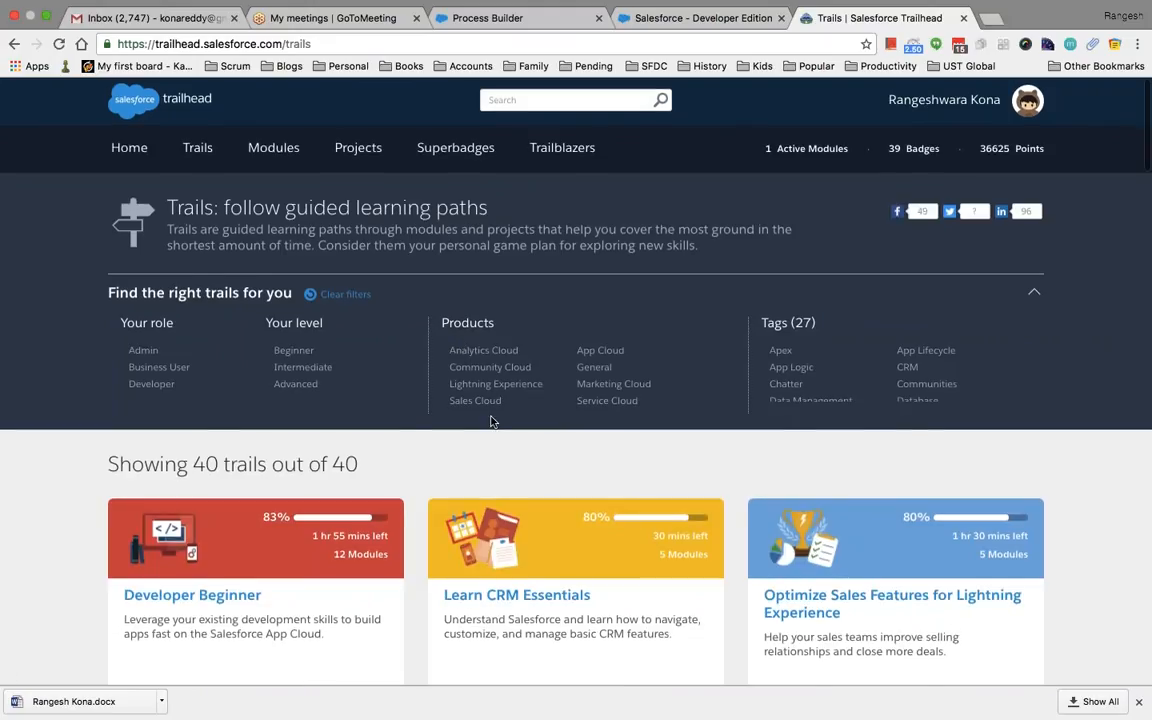
# Open Learn CRM Essentials (80%, 30 mins left), scroll its modules, and return to the Trails catalogue
pyautogui.scroll(-3, 489, 419)
pyautogui.click(545, 388)
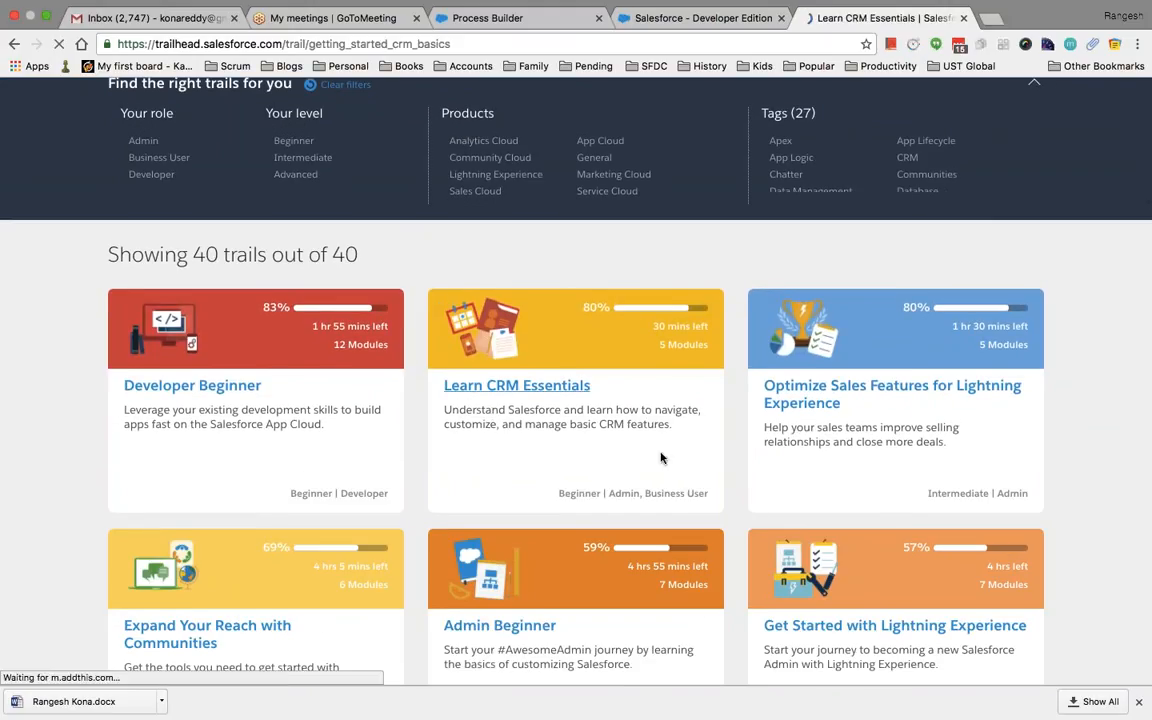
pyautogui.scroll(-3, 661, 455)
pyautogui.scroll(-4, 255, 505)
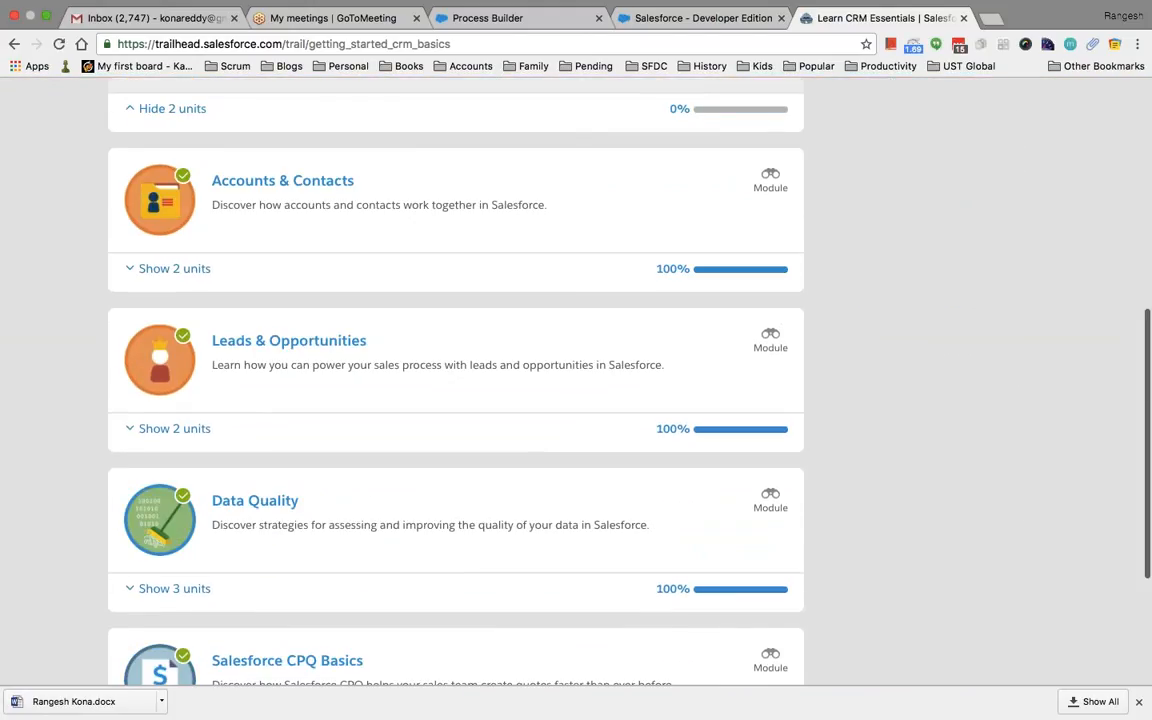
pyautogui.scroll(-2, 455, 380)
pyautogui.scroll(3, 388, 221)
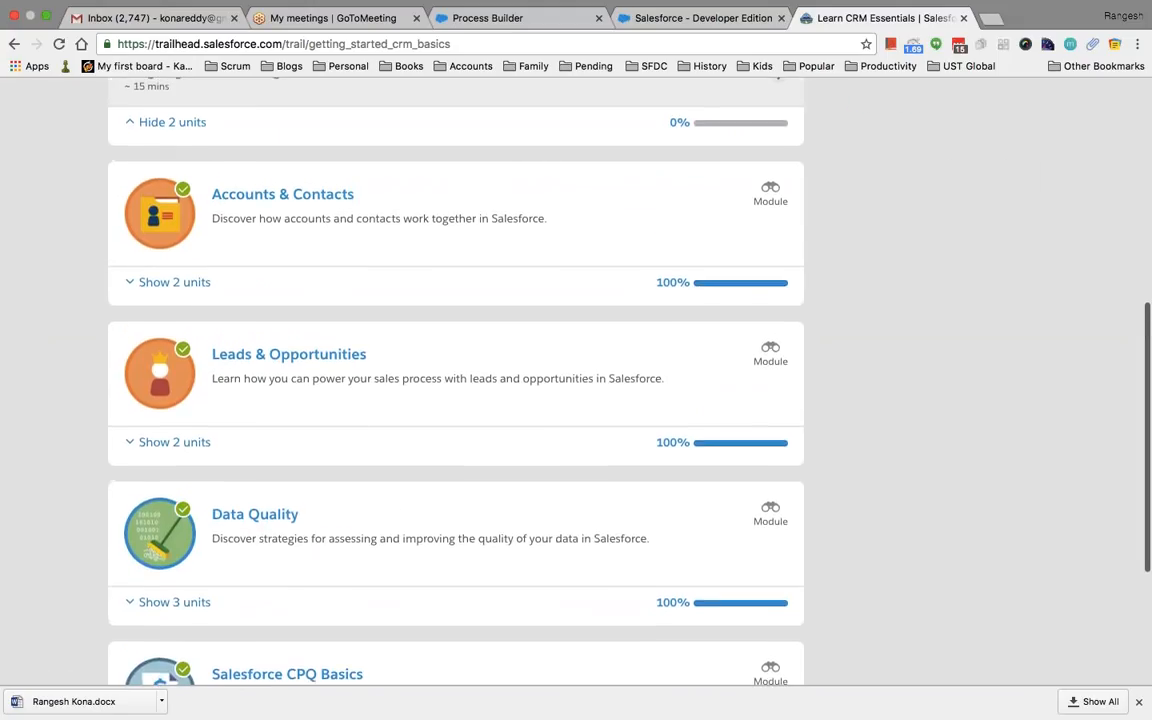
pyautogui.scroll(6, 362, 281)
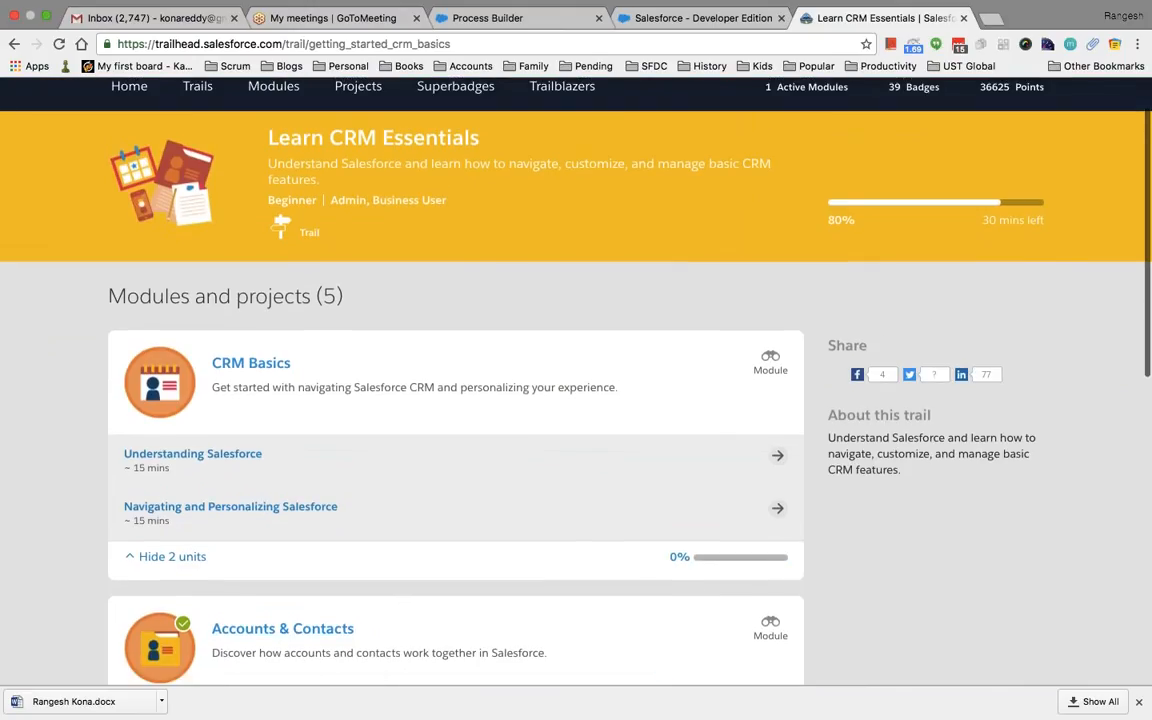
pyautogui.scroll(1, 576, 300)
pyautogui.click(203, 149)
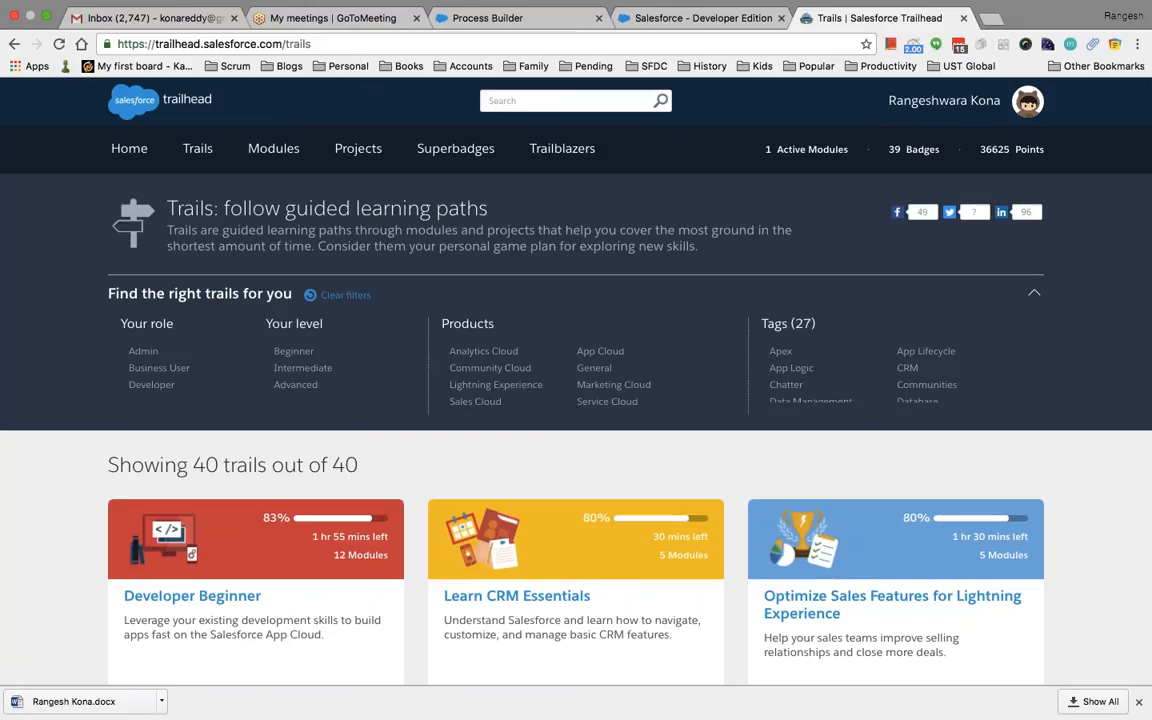
# Collapse the trail filters and open Admin Beginner (59%, 4 hrs 55 mins left) to scroll its 7 modules
pyautogui.scroll(-2, 576, 400)
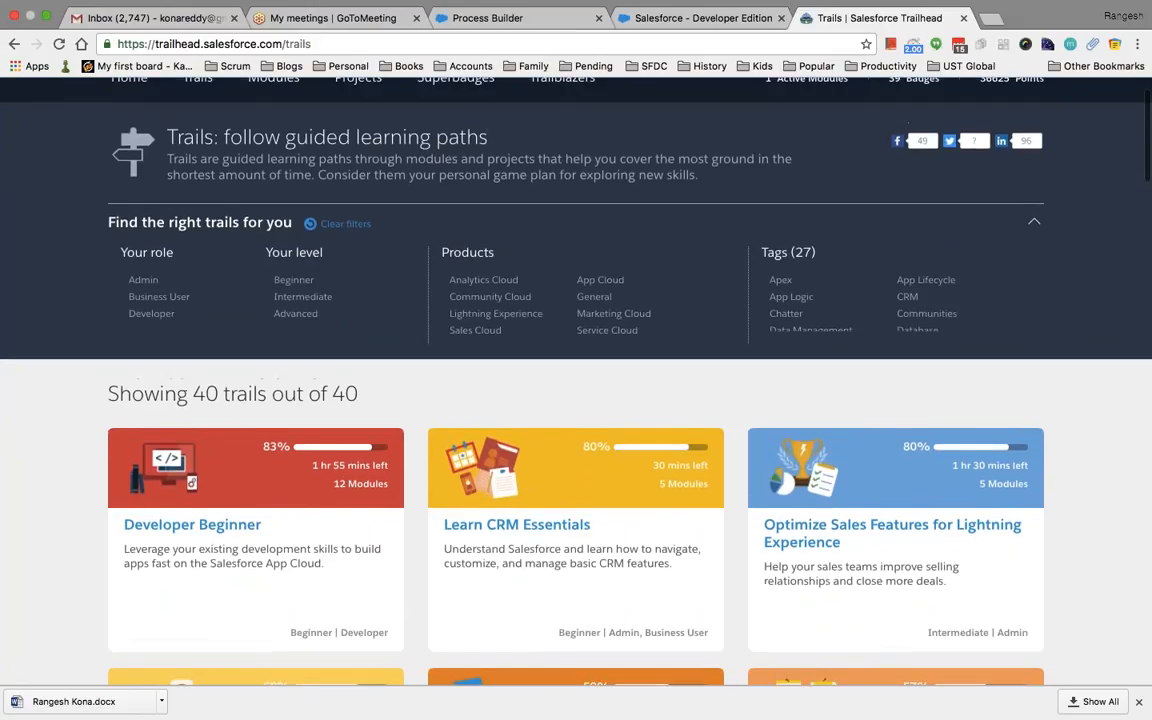
pyautogui.click(1034, 221)
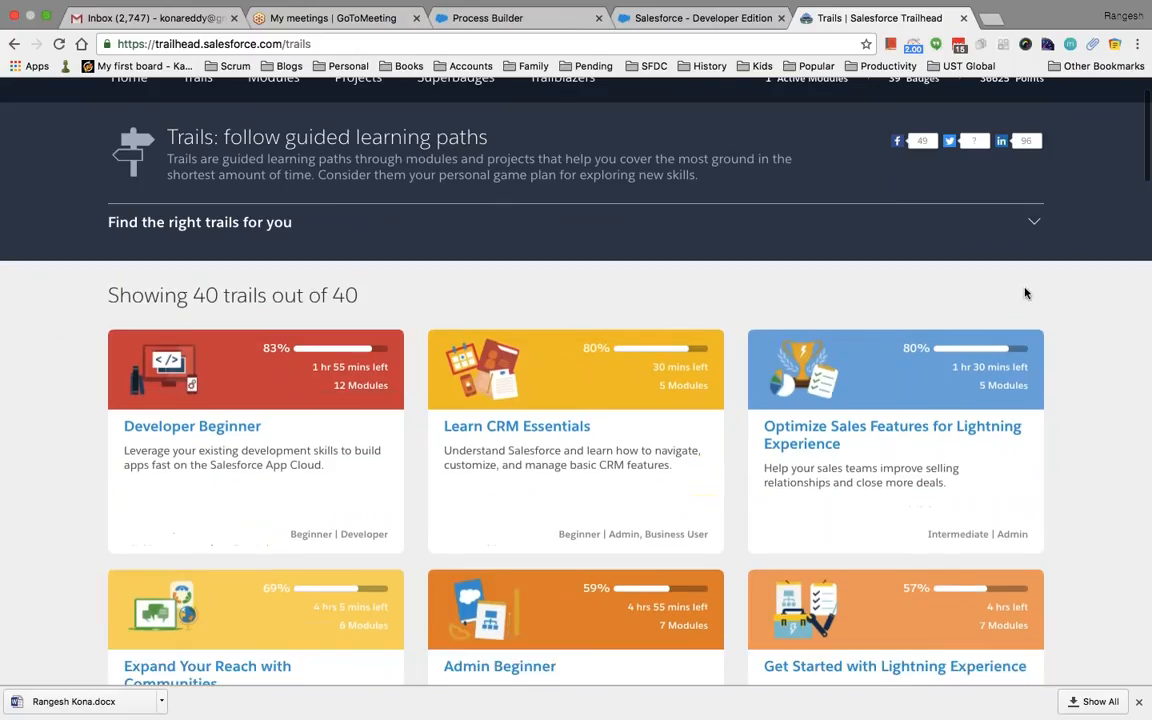
pyautogui.scroll(-5, 760, 320)
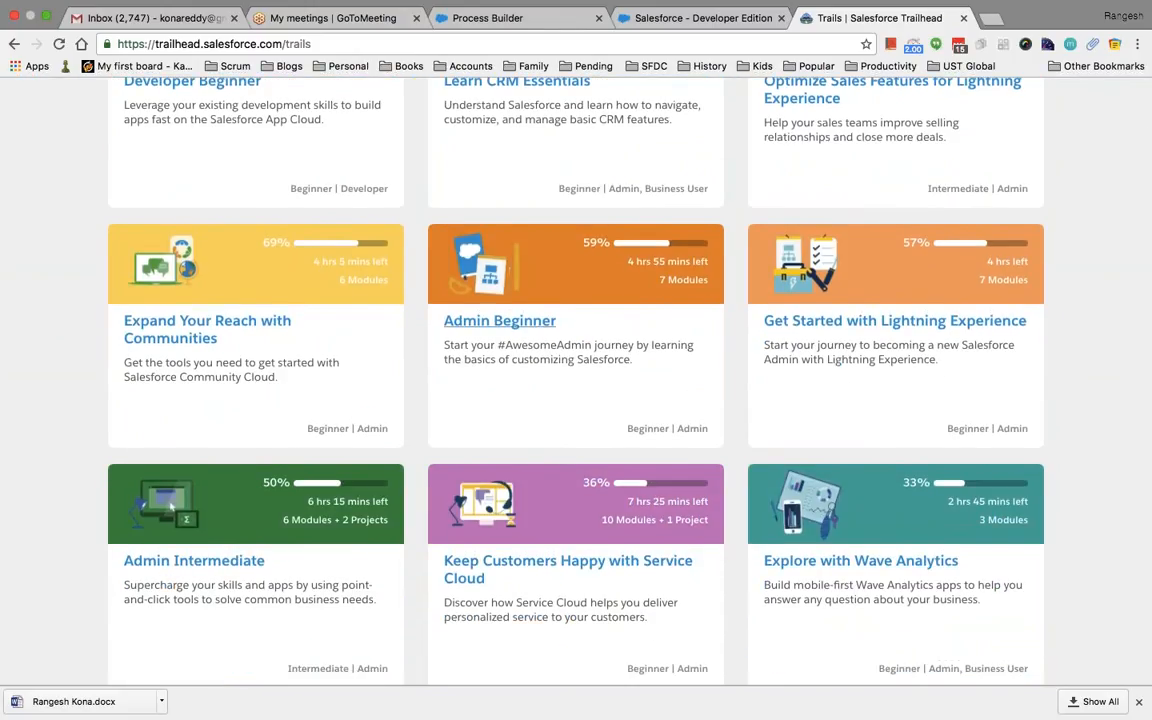
pyautogui.click(500, 320)
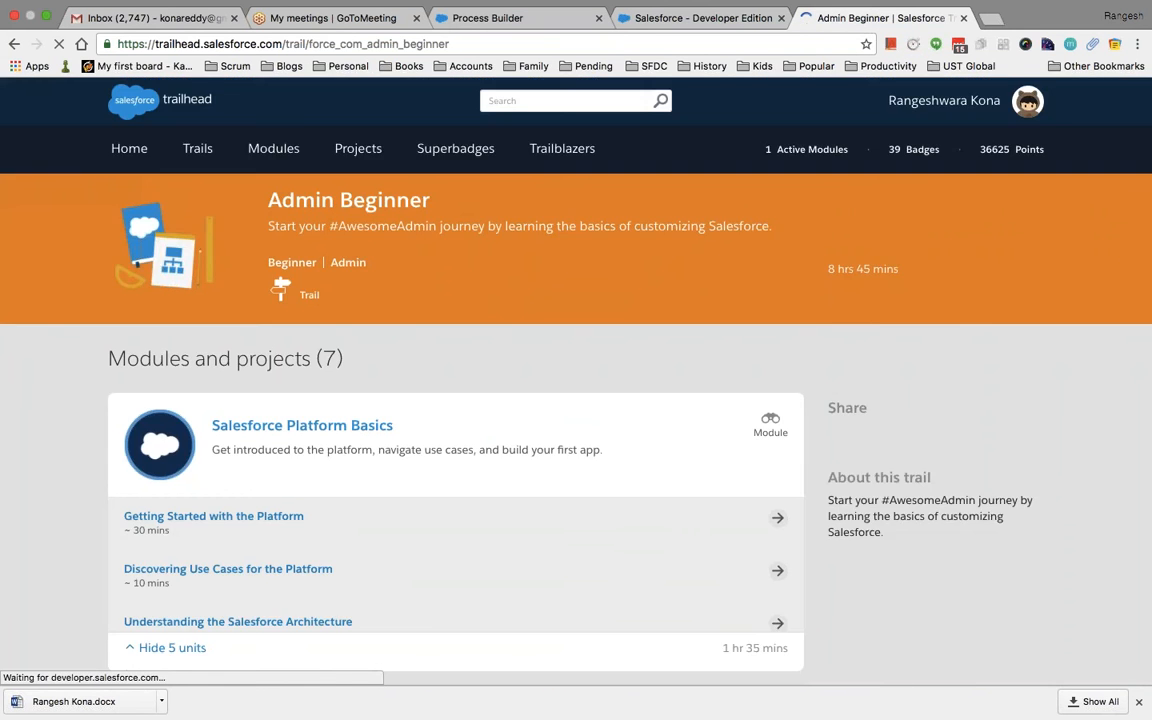
pyautogui.scroll(-5, 576, 400)
pyautogui.scroll(-5, 172, 677)
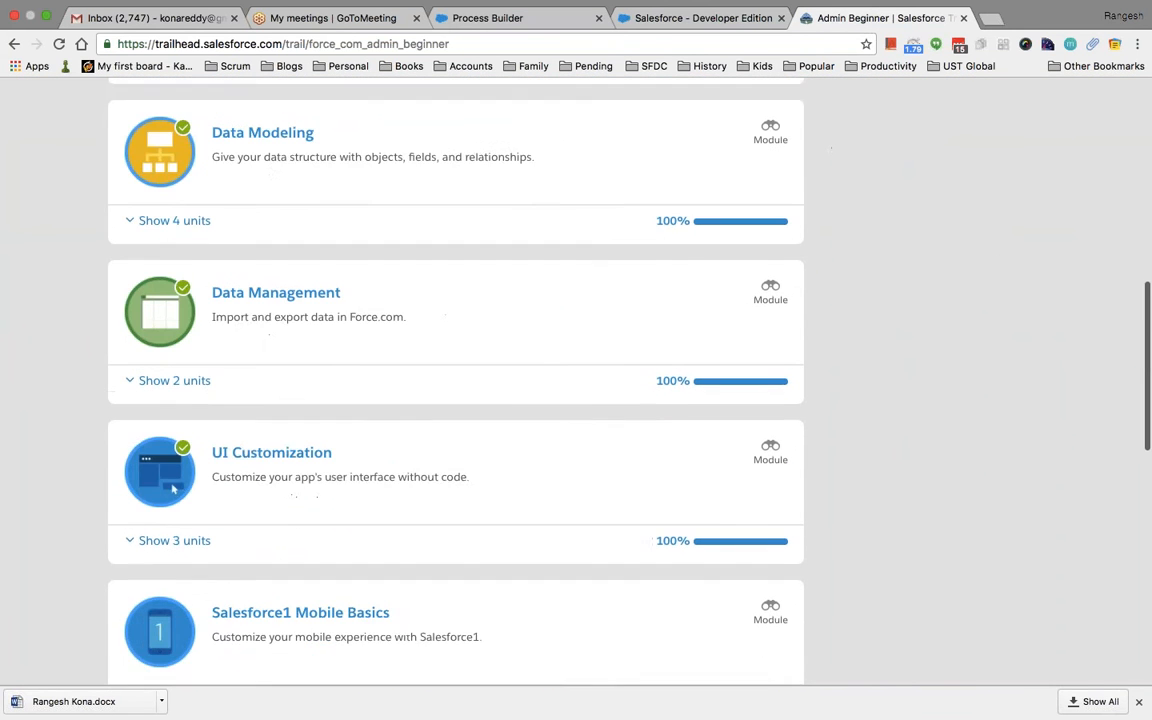
pyautogui.scroll(-5, 456, 380)
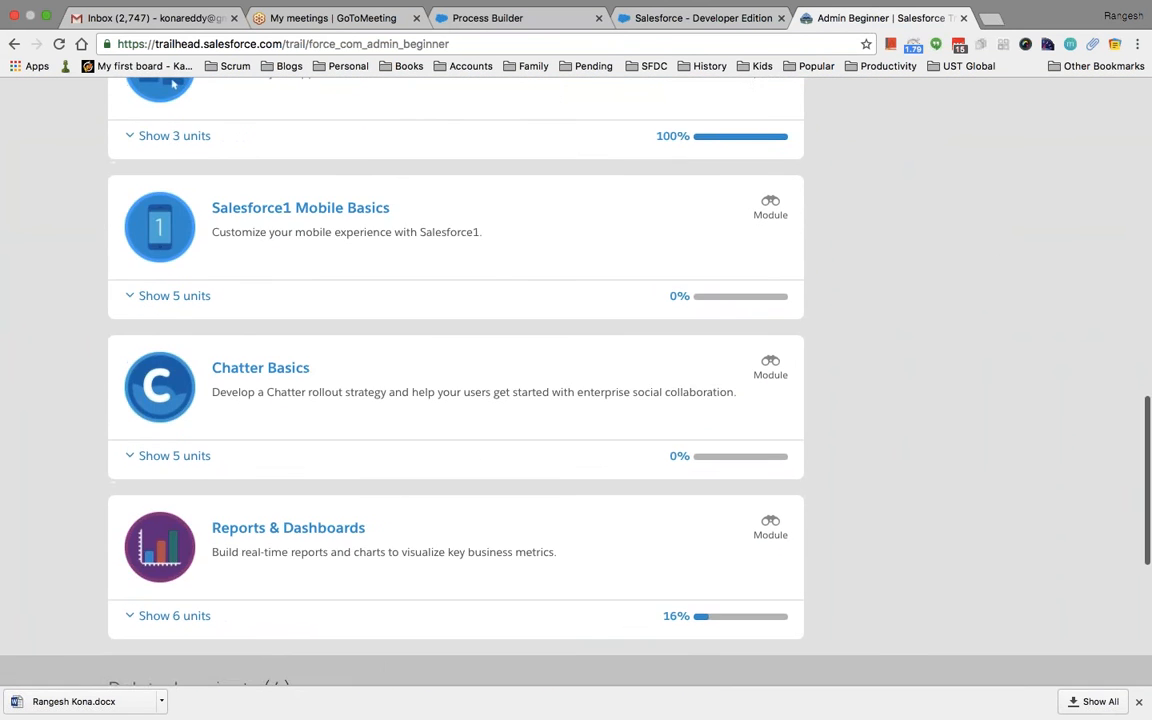
pyautogui.scroll(13, 456, 380)
pyautogui.scroll(2, 576, 380)
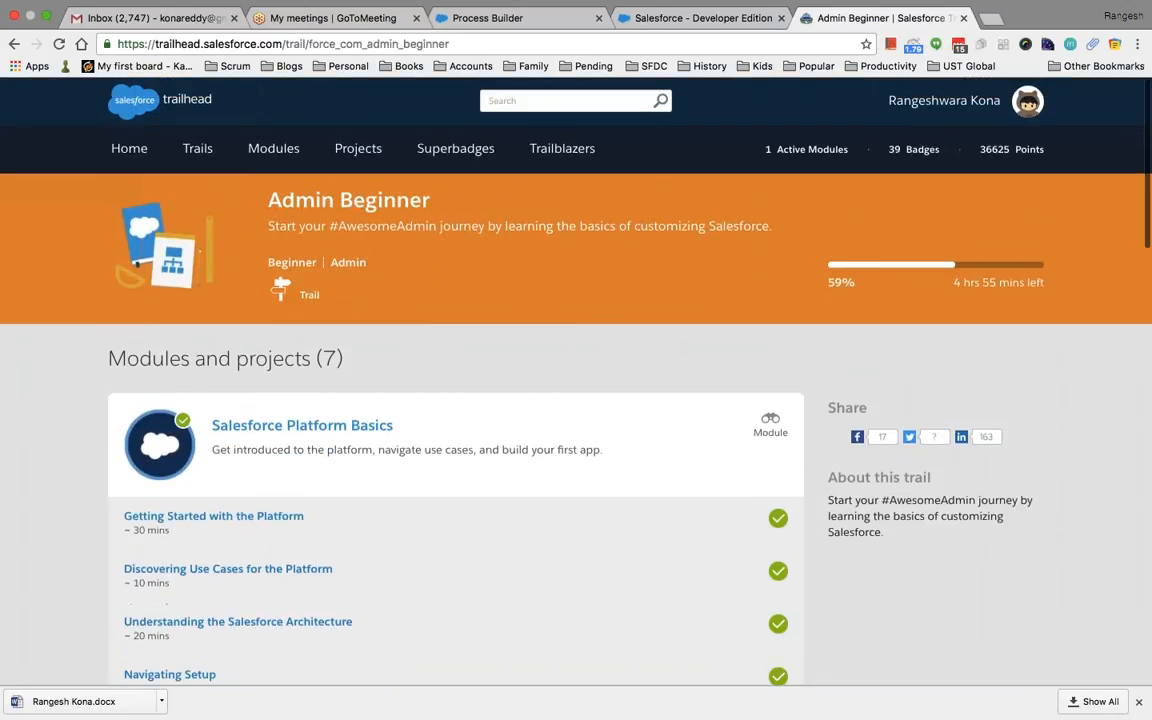
# Return to the Trails catalogue and scroll through the trail list
pyautogui.click(198, 148)
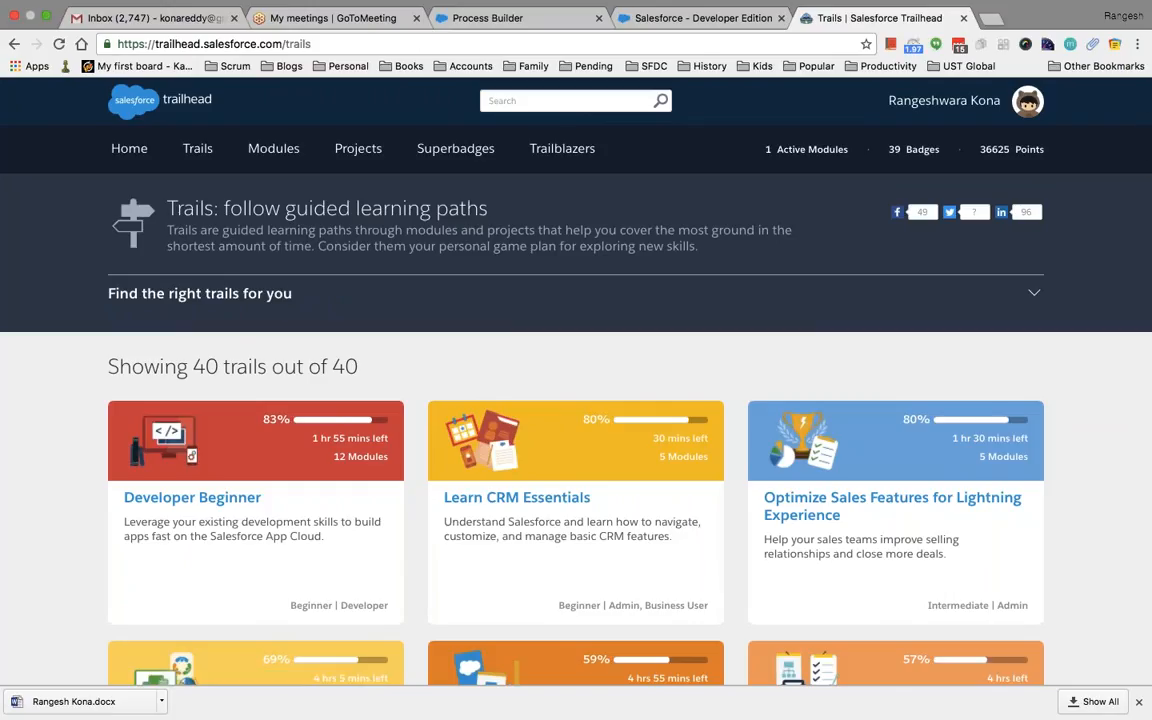
pyautogui.scroll(-3, 926, 445)
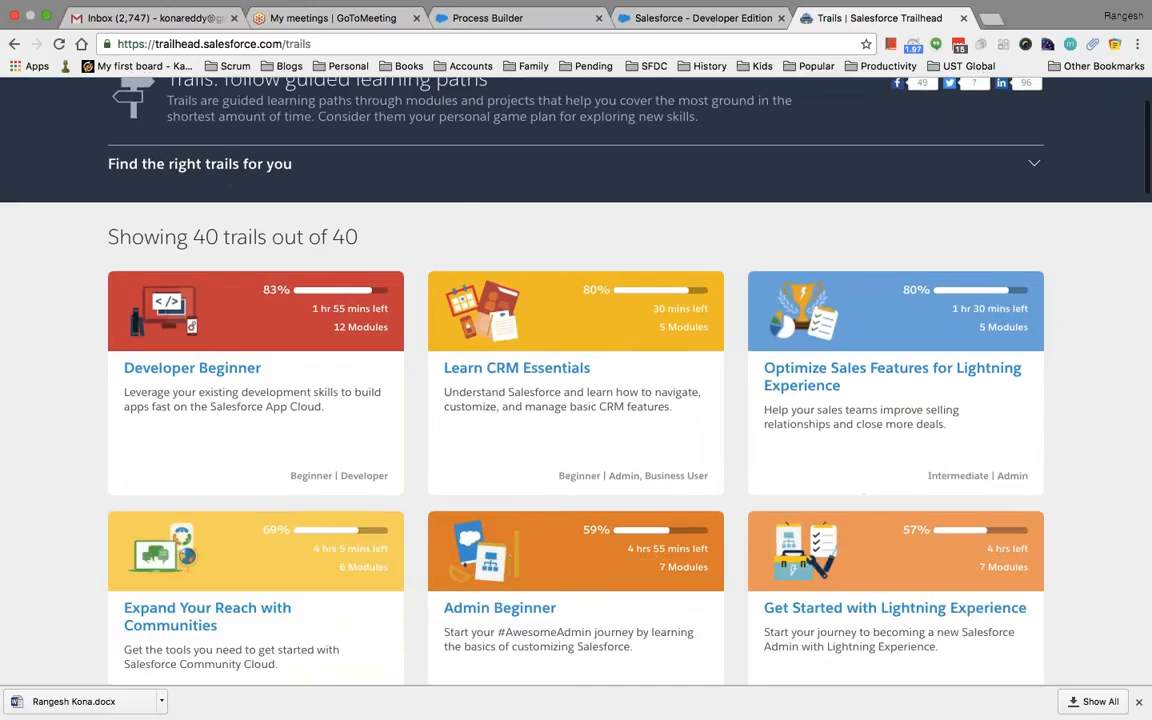
pyautogui.scroll(-2, 576, 400)
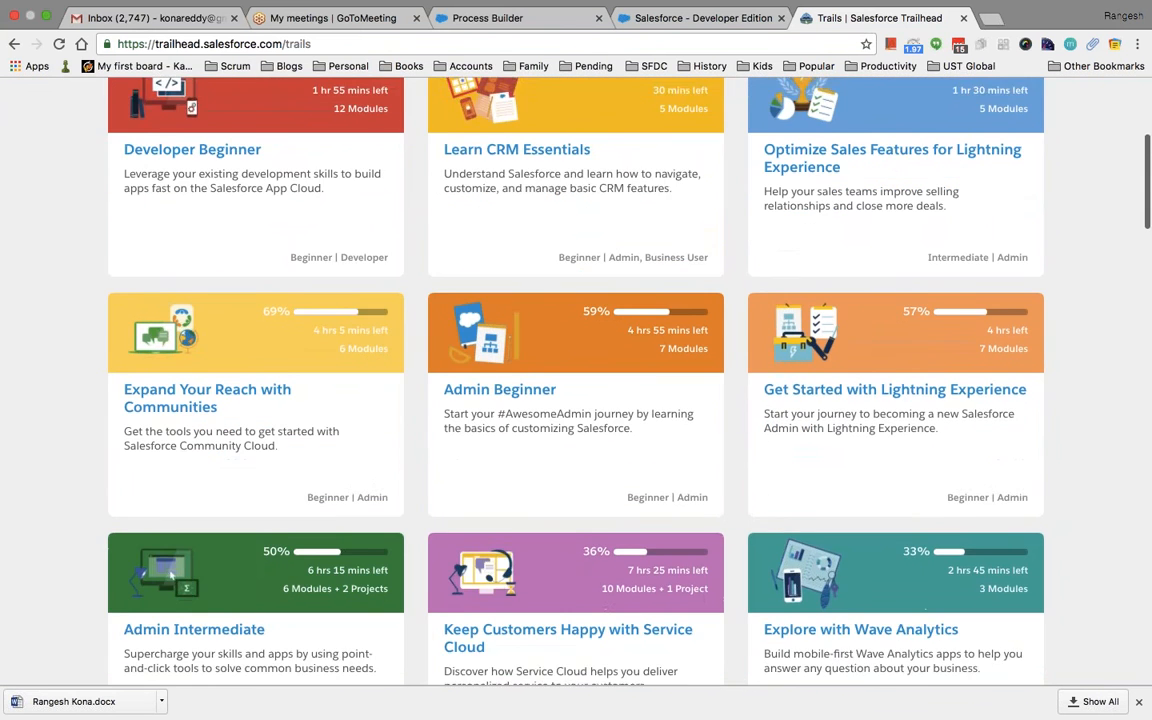
pyautogui.scroll(-2, 170, 443)
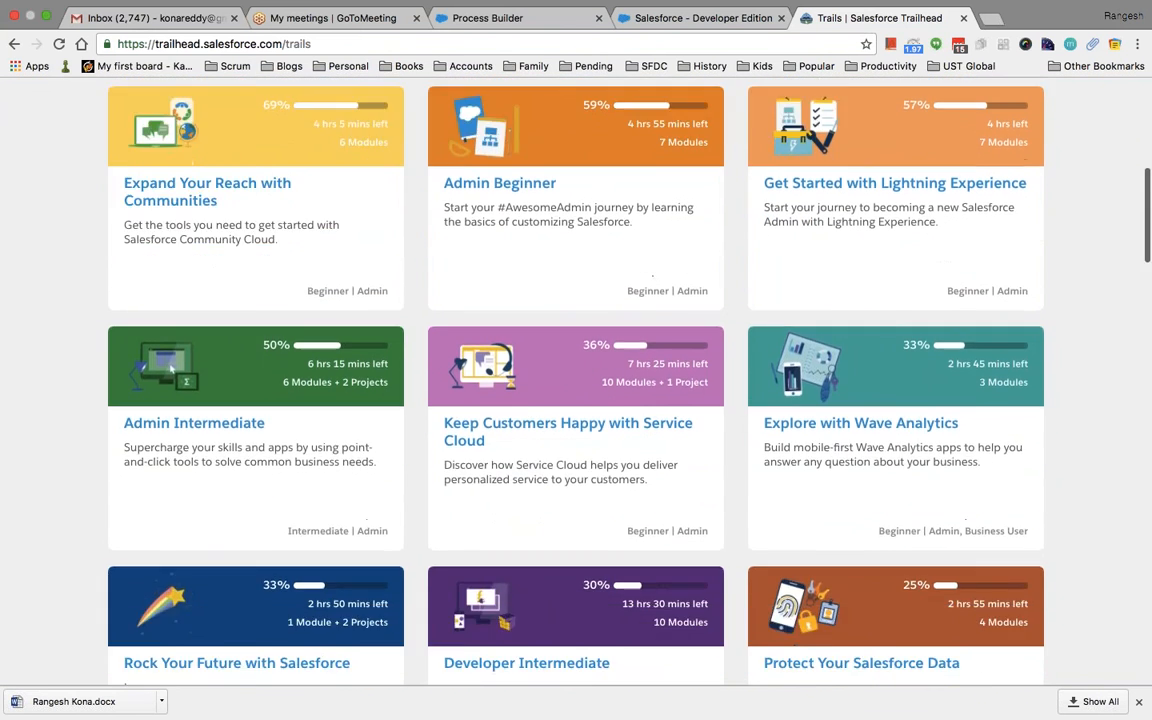
pyautogui.scroll(5, 170, 443)
pyautogui.scroll(2, 518, 380)
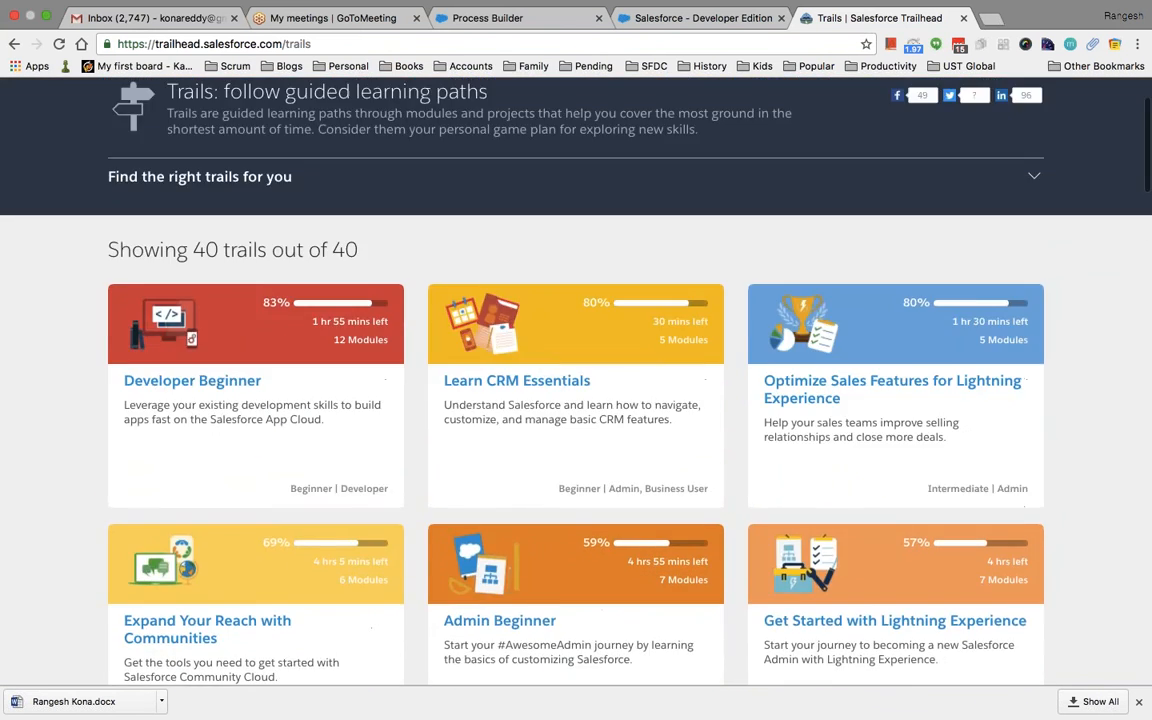
pyautogui.scroll(-2, 518, 380)
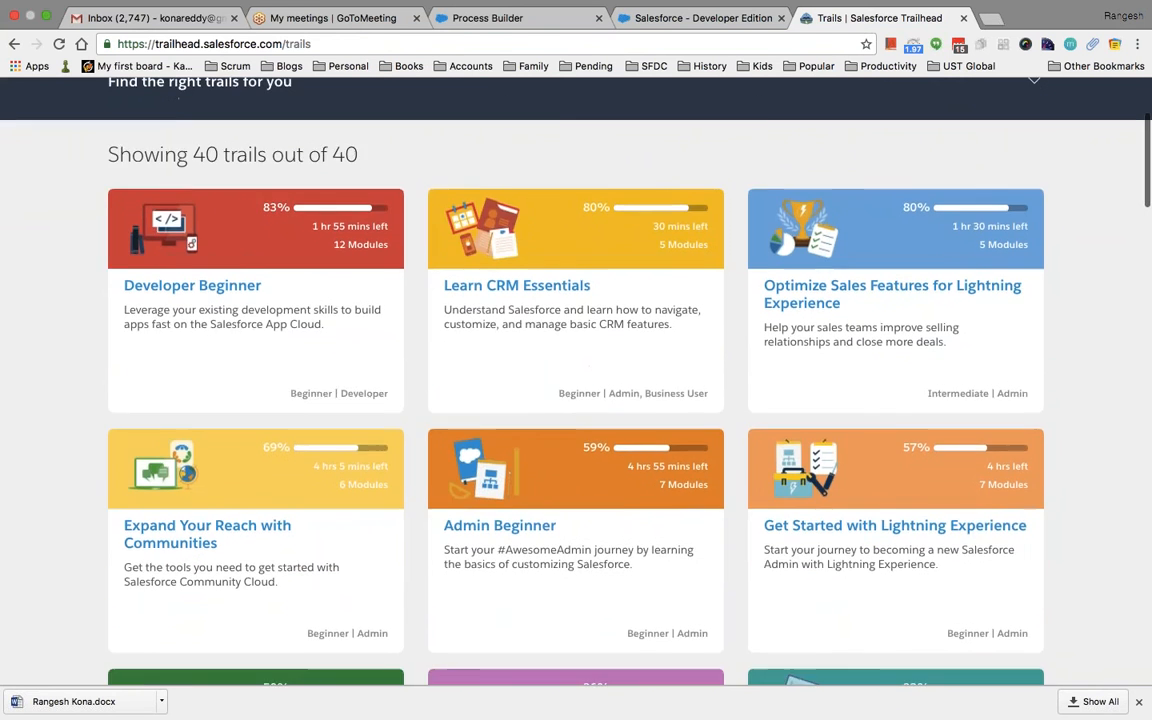
pyautogui.scroll(2, 518, 380)
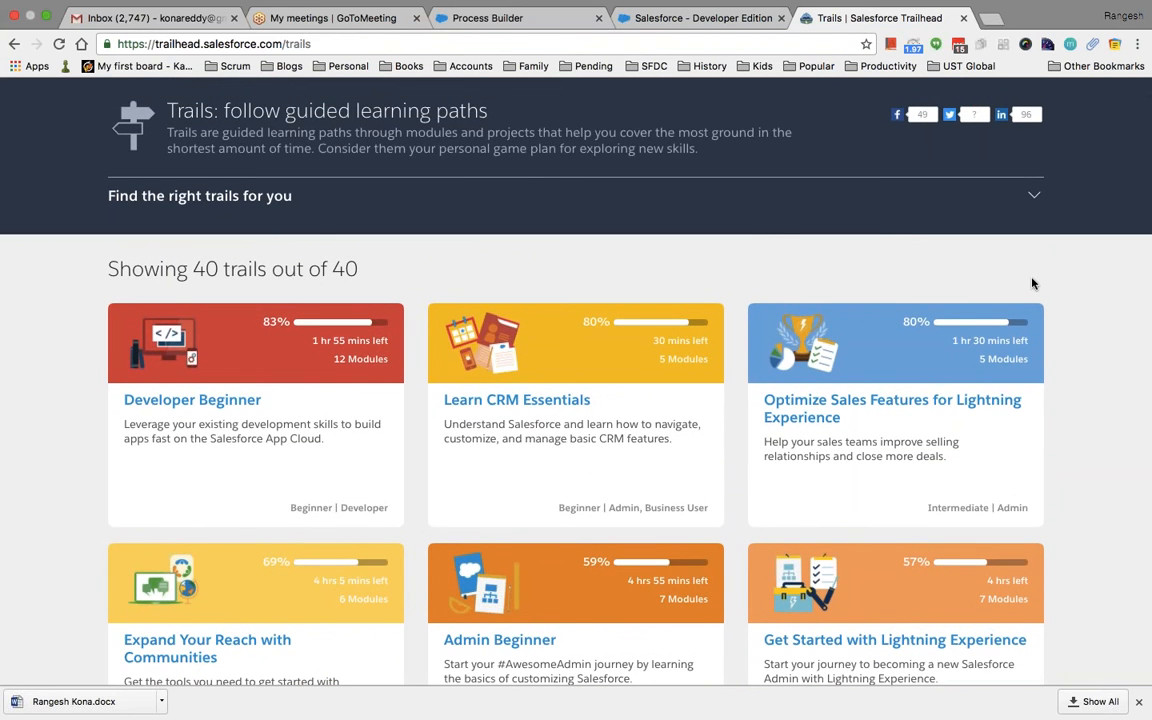
# Show the trail filters and pick the User Interface tag, leaving 5 of 40 trails
pyautogui.click(1034, 195)
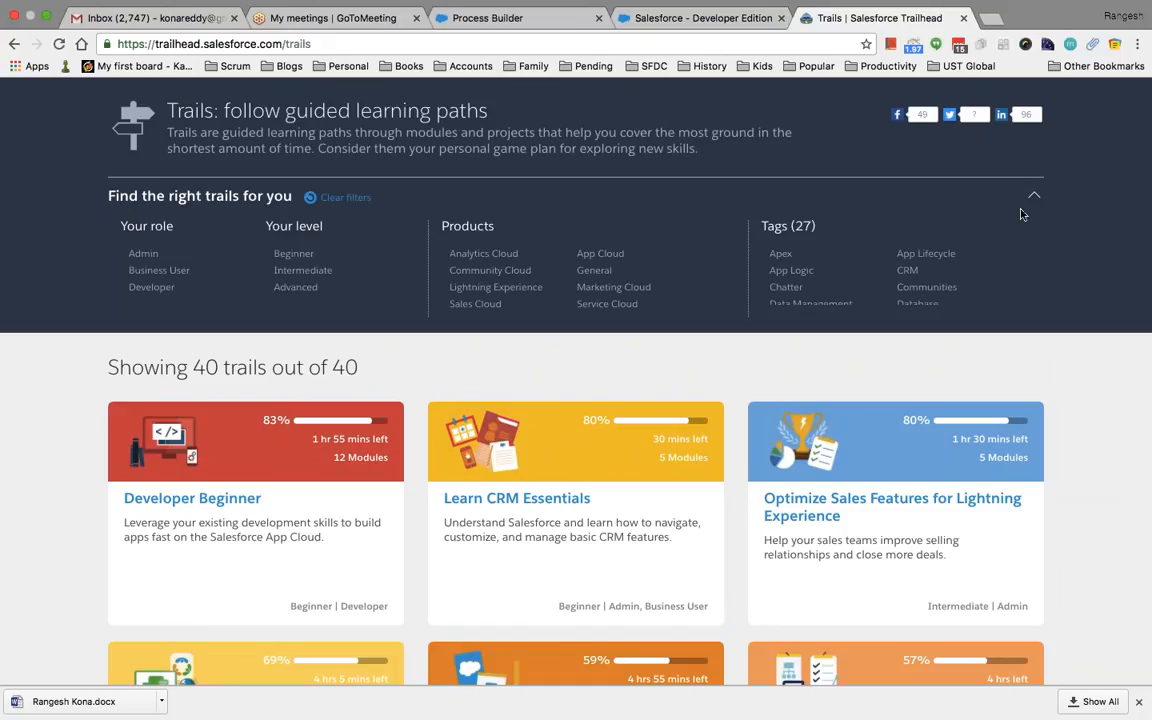
pyautogui.scroll(-3, 990, 278)
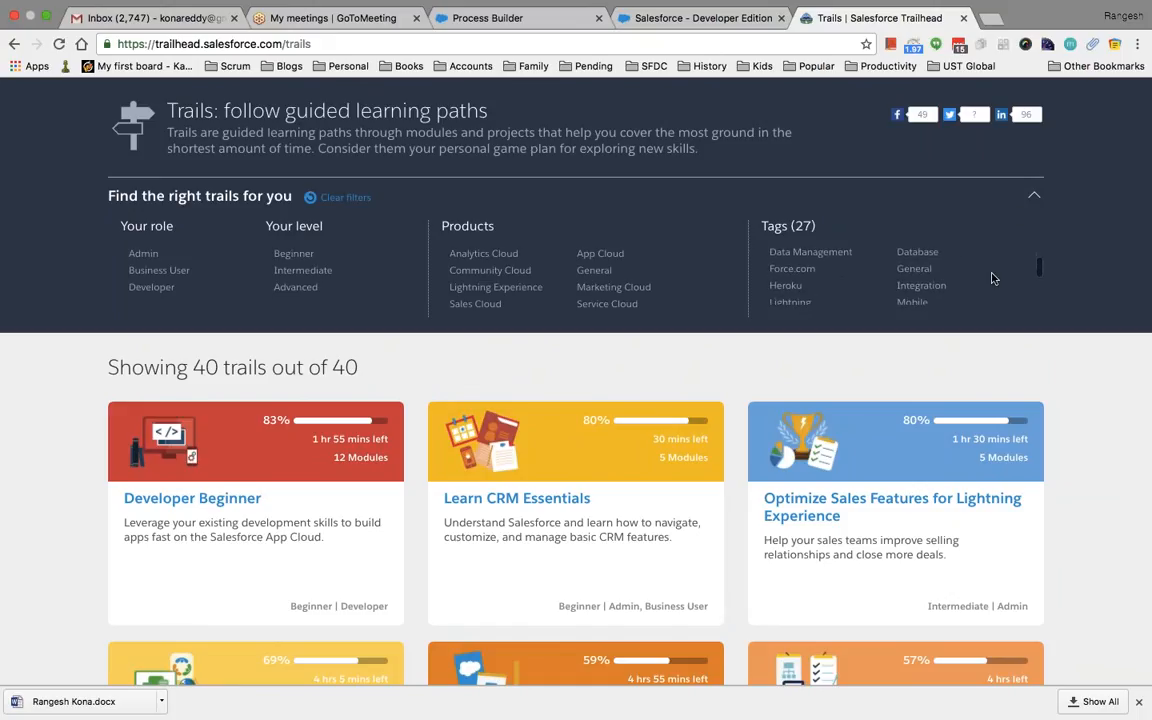
pyautogui.scroll(-2, 993, 278)
pyautogui.scroll(-1, 993, 278)
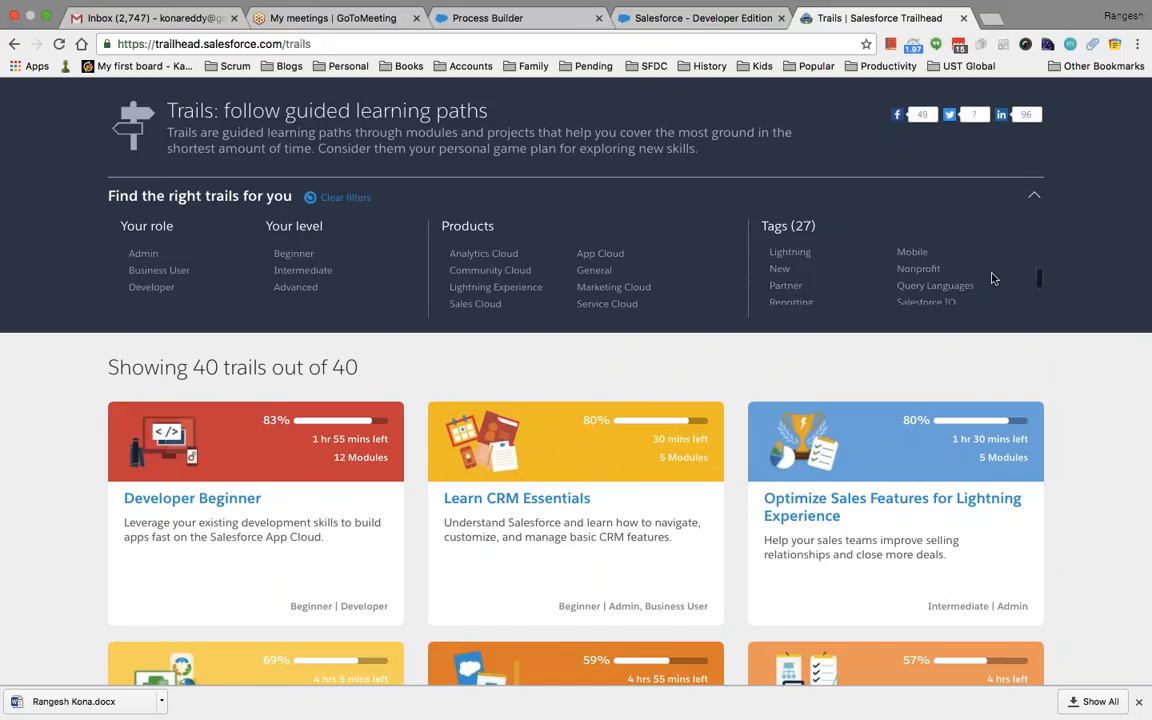
pyautogui.scroll(-3, 993, 278)
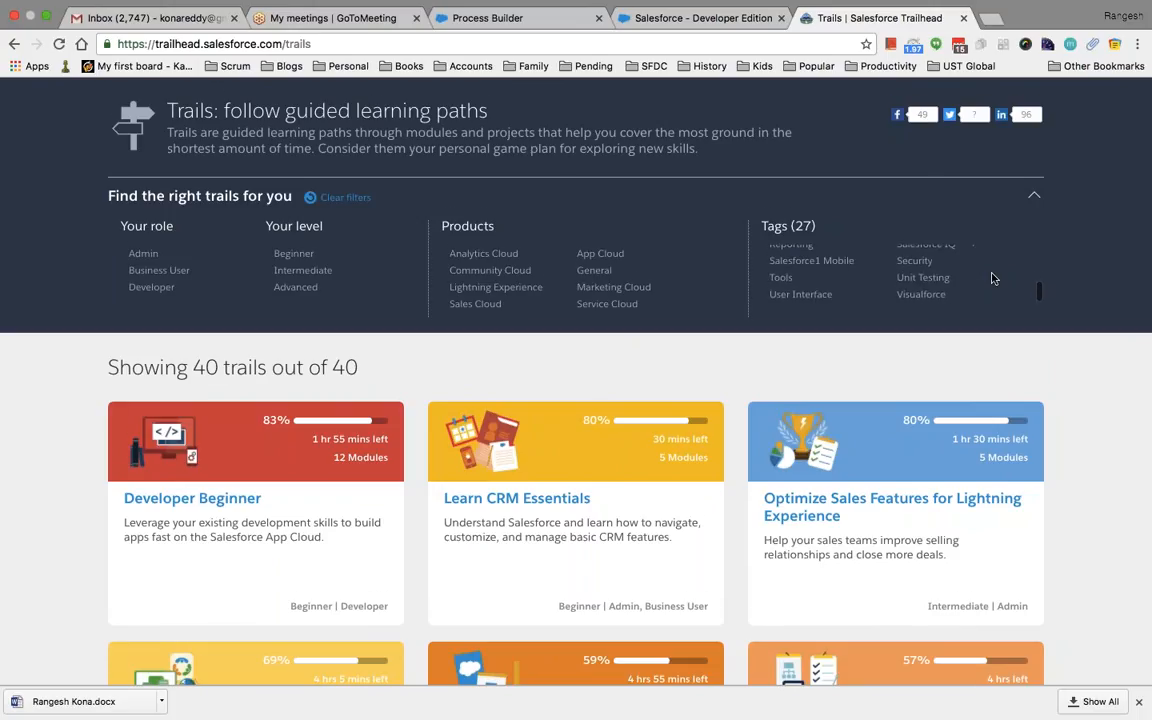
pyautogui.scroll(-2, 993, 278)
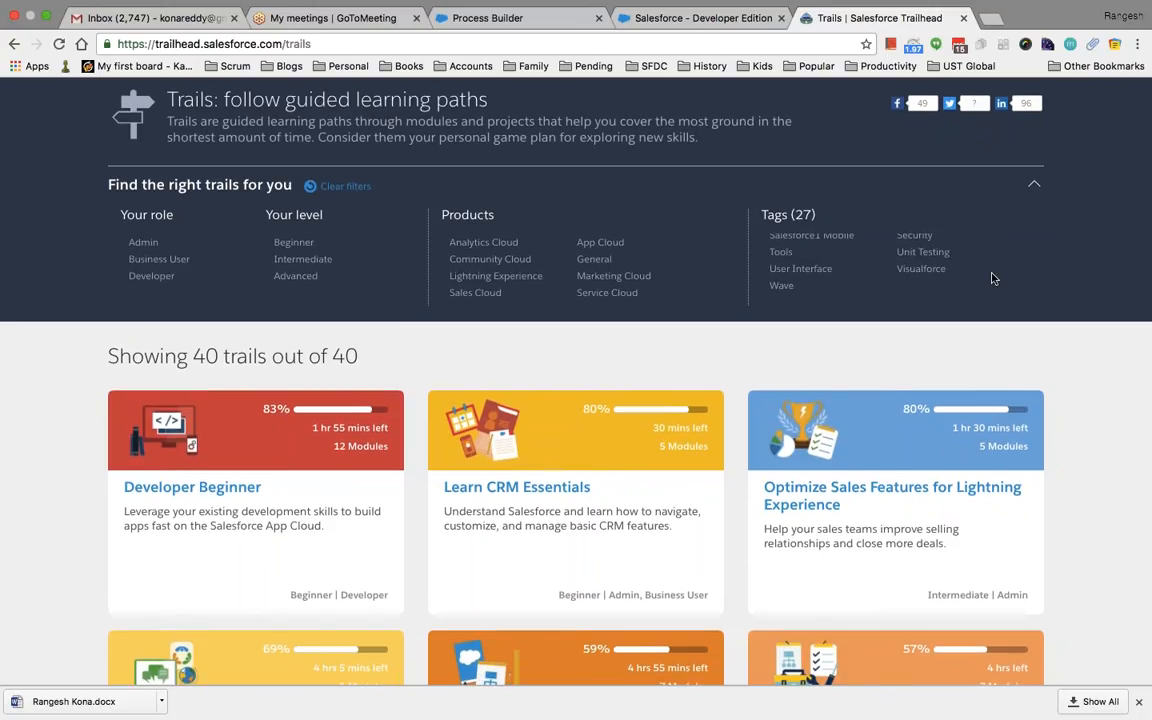
pyautogui.click(816, 272)
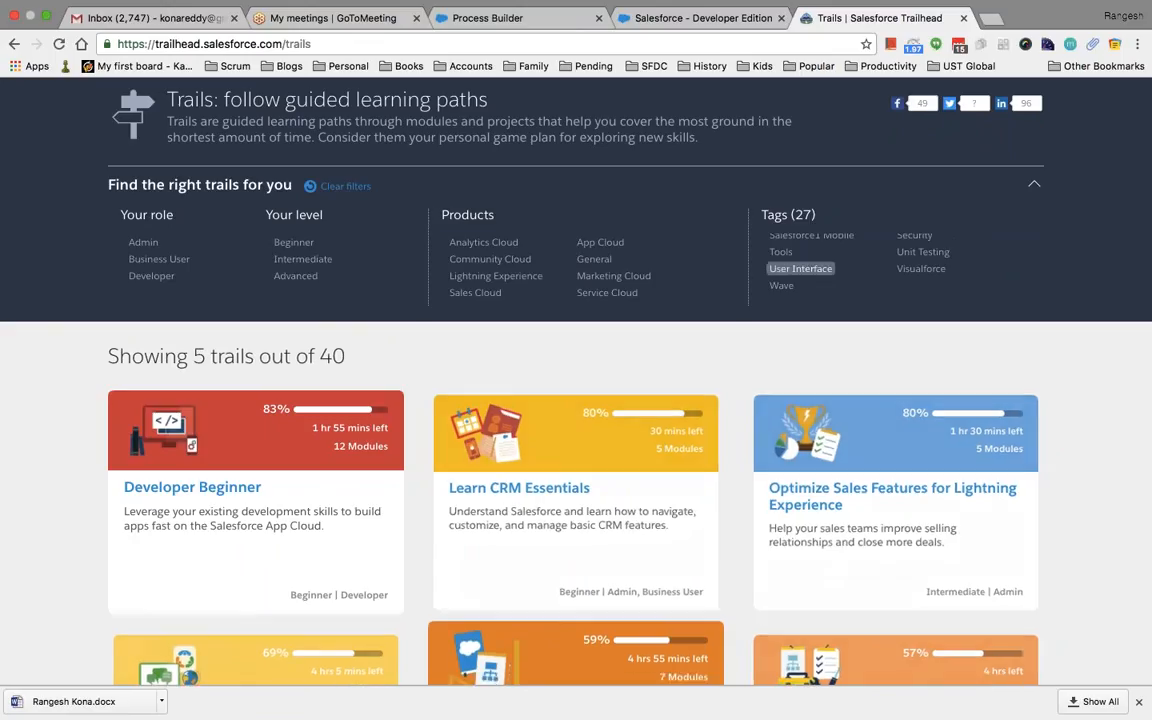
# Open Developer Intermediate (30%, 13 hrs 30 mins left), expand the 5 API Basics units, and scroll its modules
pyautogui.scroll(-3, 816, 272)
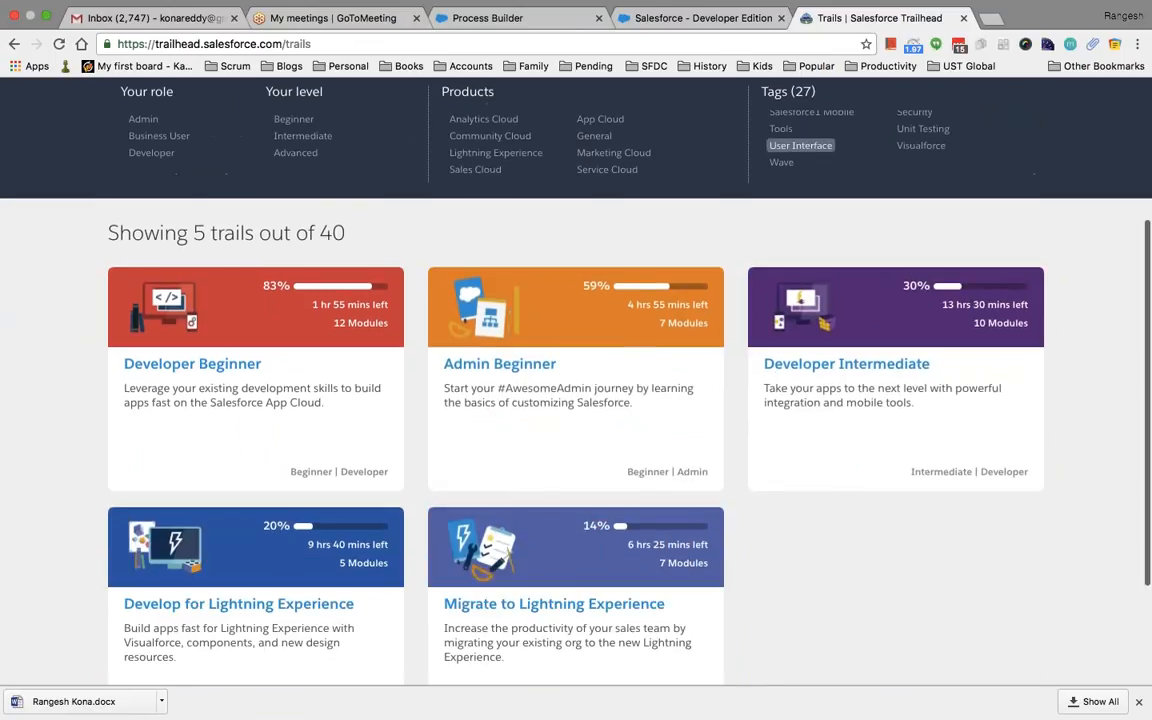
pyautogui.scroll(-2, 864, 525)
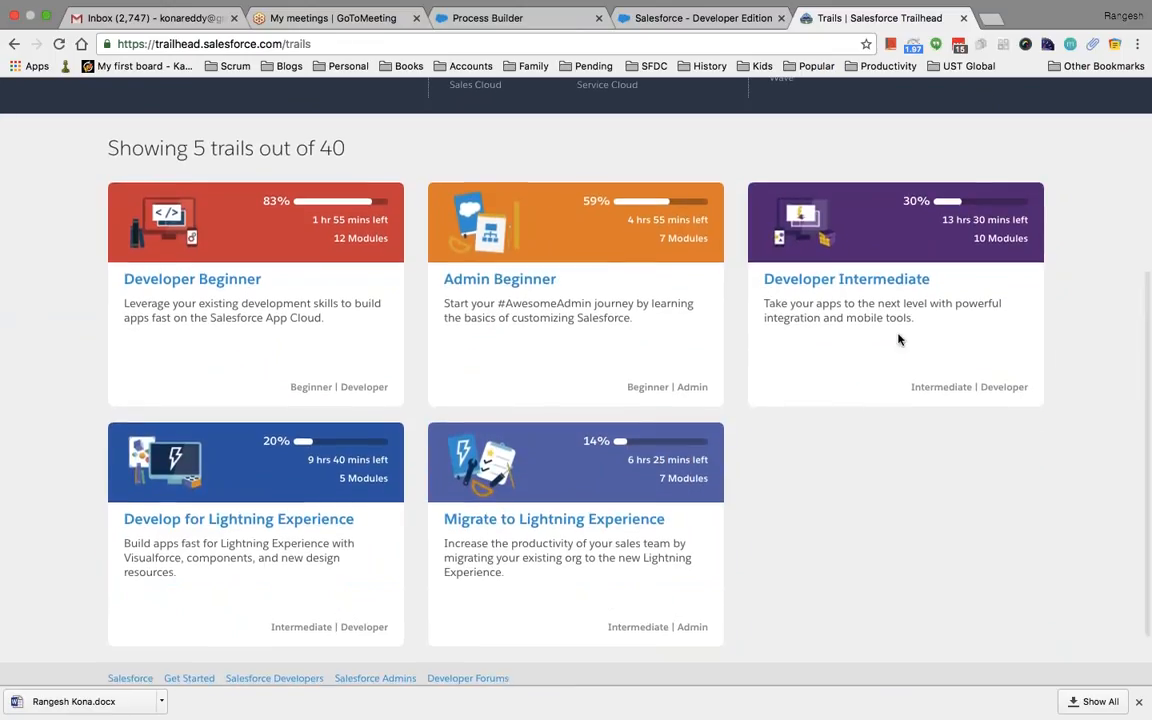
pyautogui.click(846, 279)
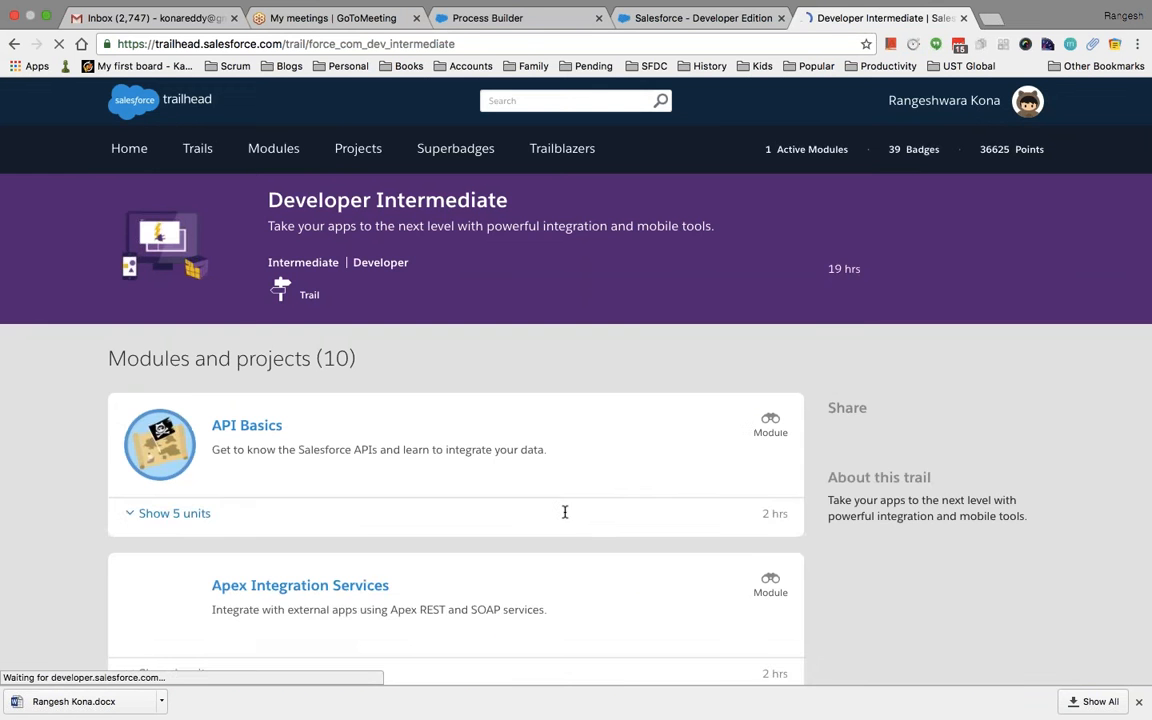
pyautogui.click(175, 513)
pyautogui.scroll(-2, 175, 513)
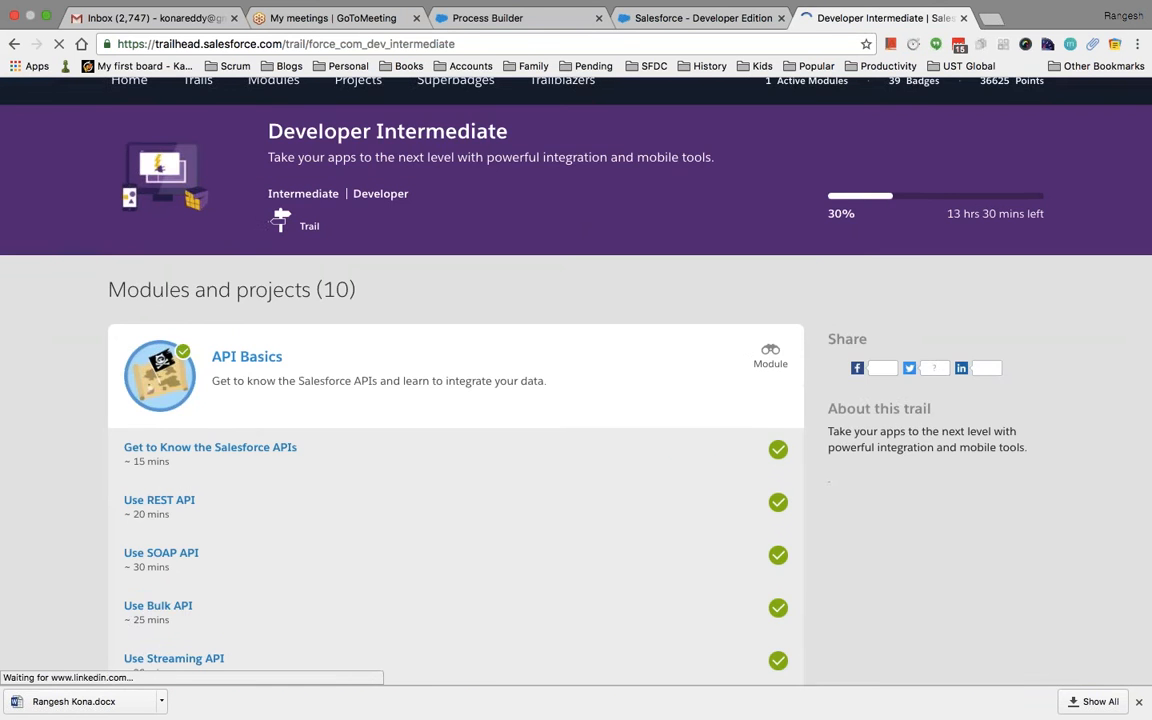
pyautogui.scroll(-10, 455, 400)
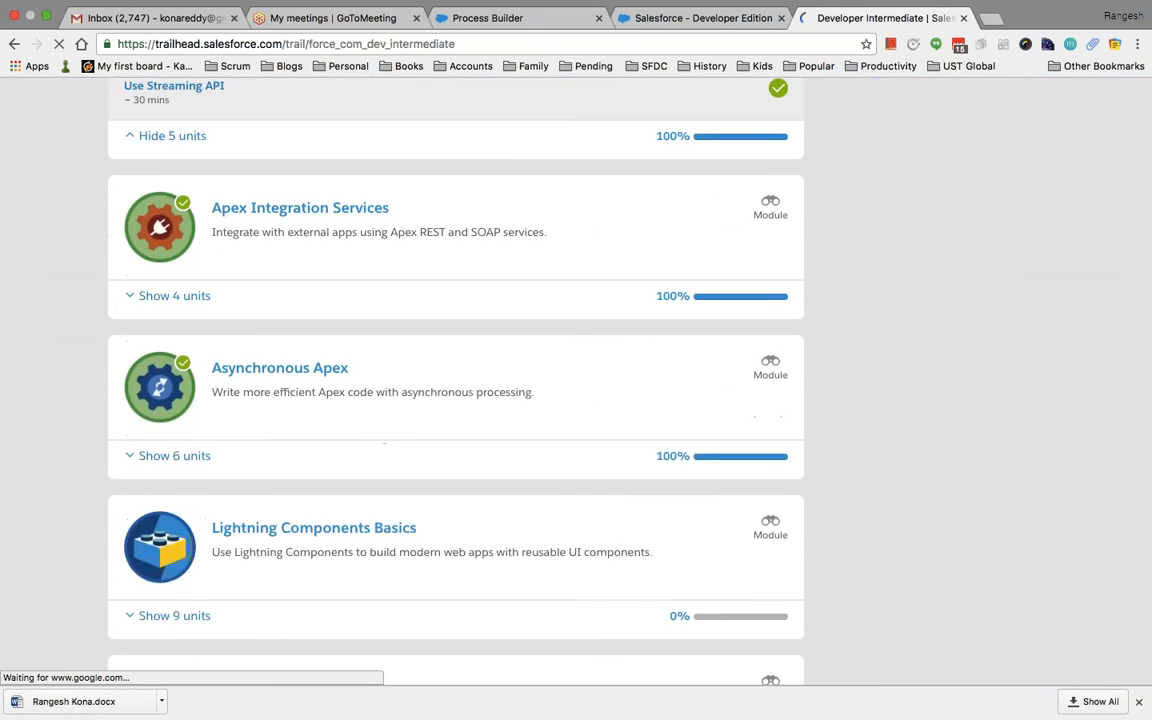
pyautogui.scroll(-7, 455, 380)
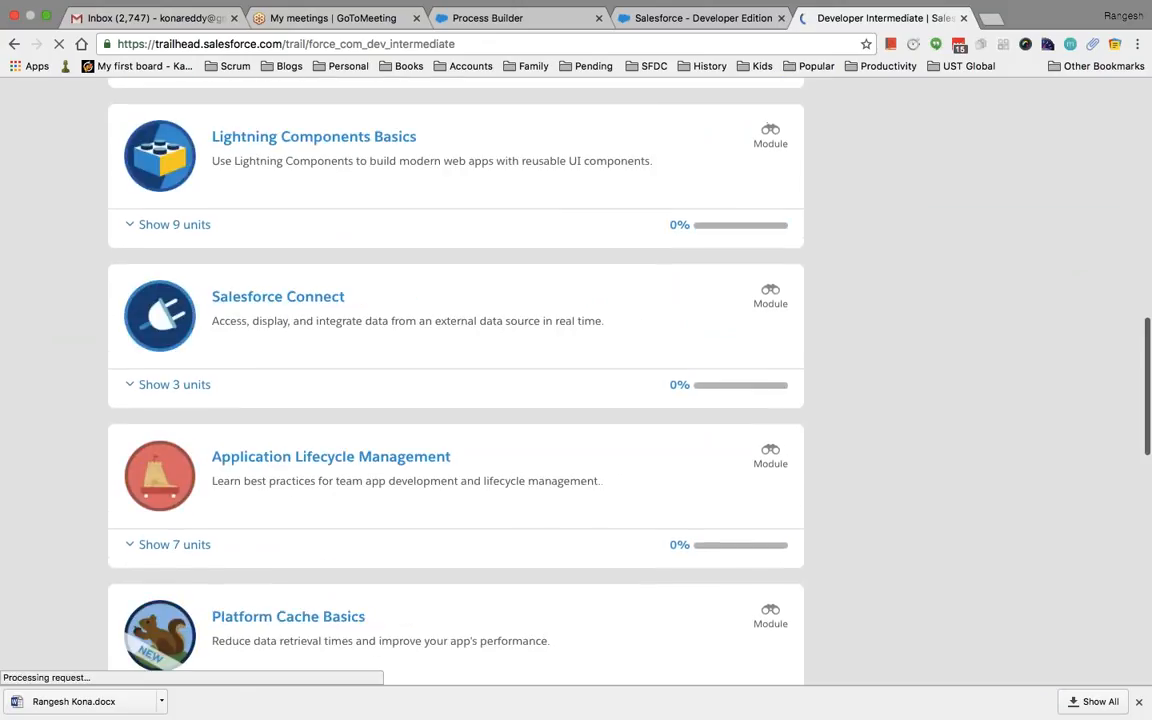
pyautogui.scroll(-5, 532, 481)
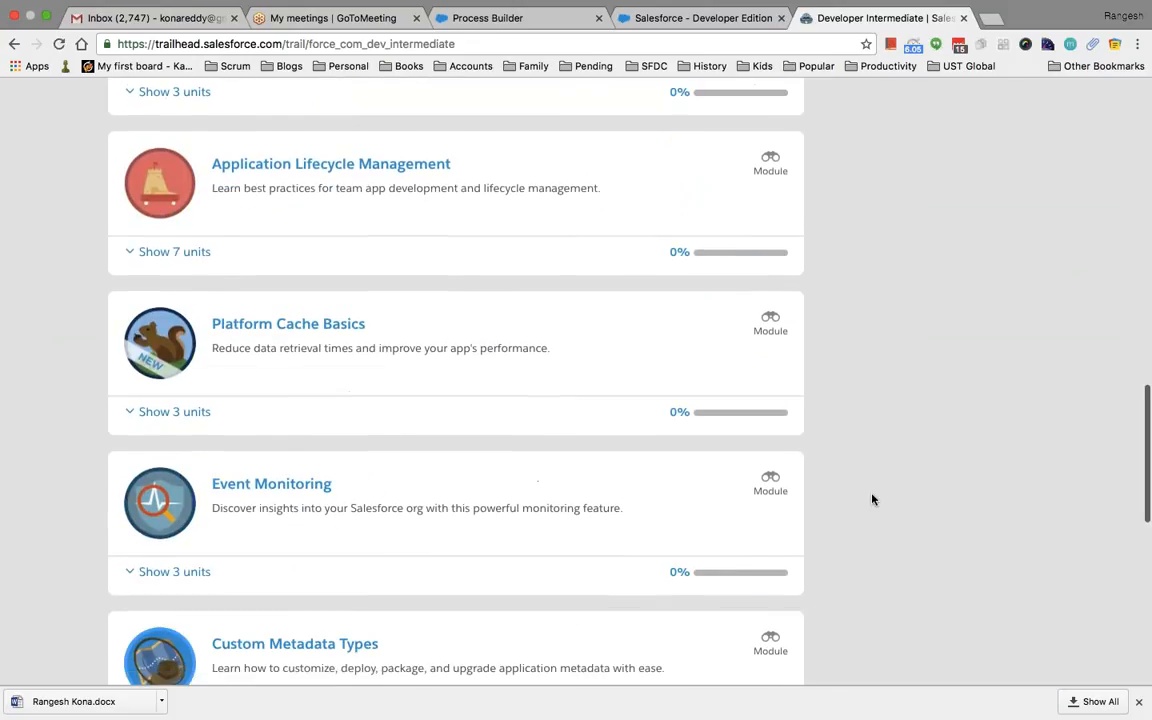
pyautogui.scroll(20, 872, 499)
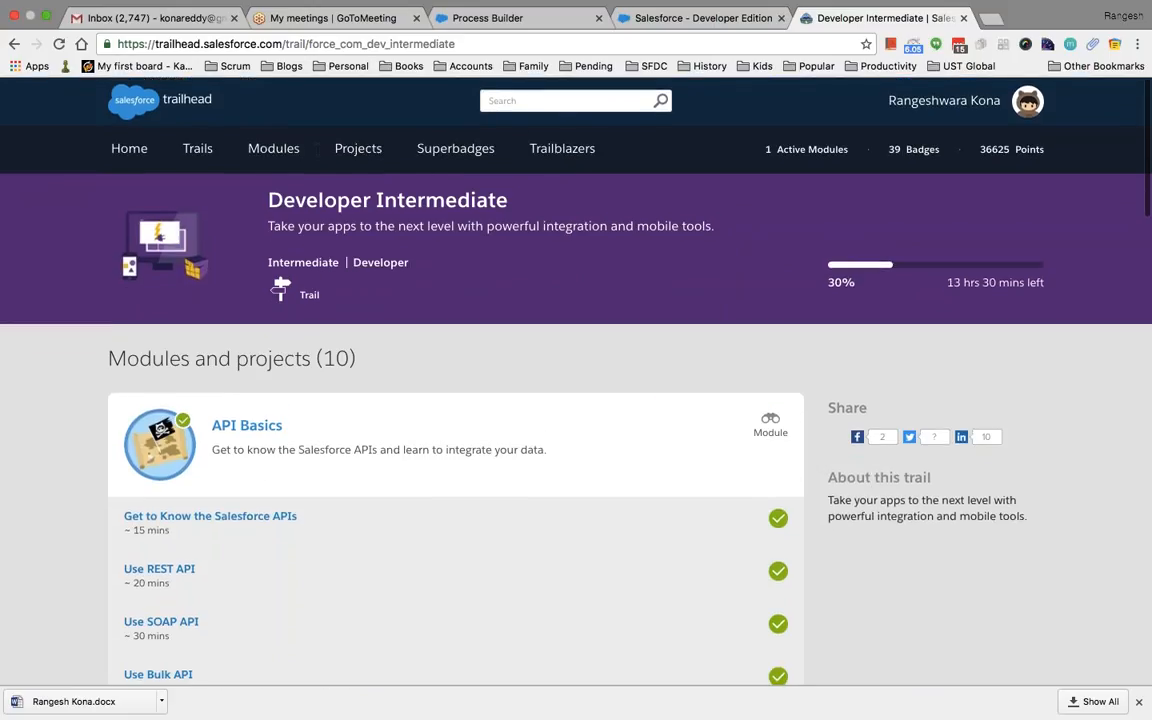
# Open the Modules catalogue and filter it by the Service Cloud product, showing 11 of 149 modules
pyautogui.click(198, 150)
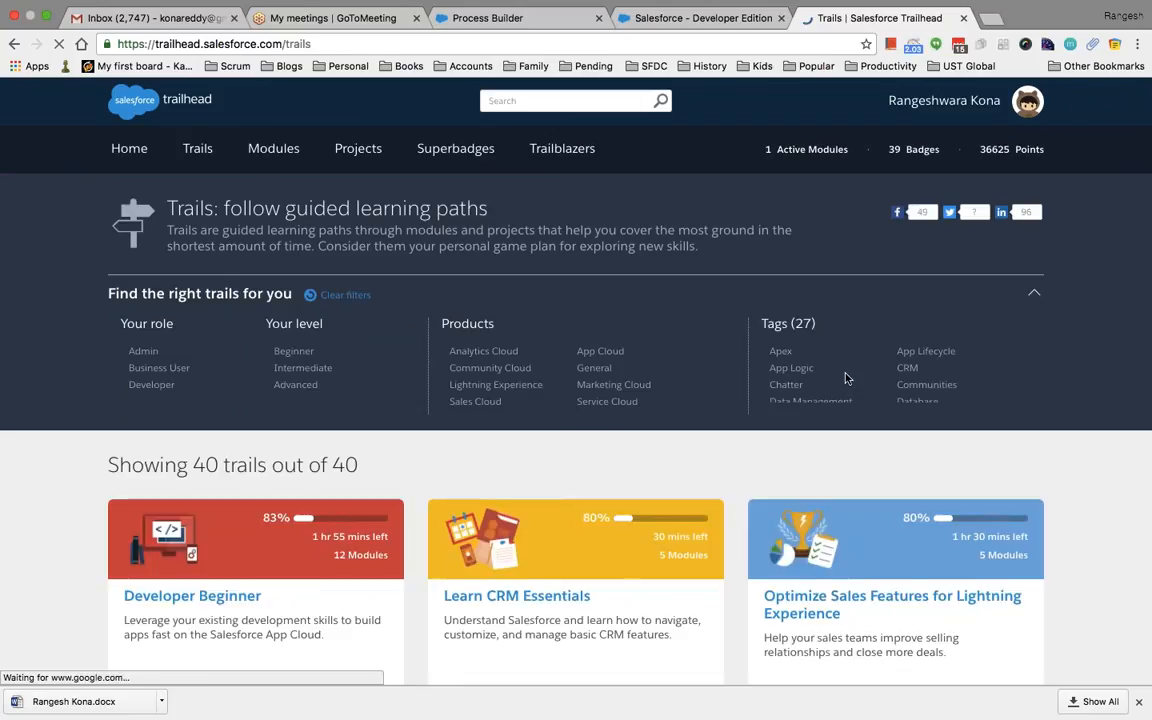
pyautogui.click(267, 156)
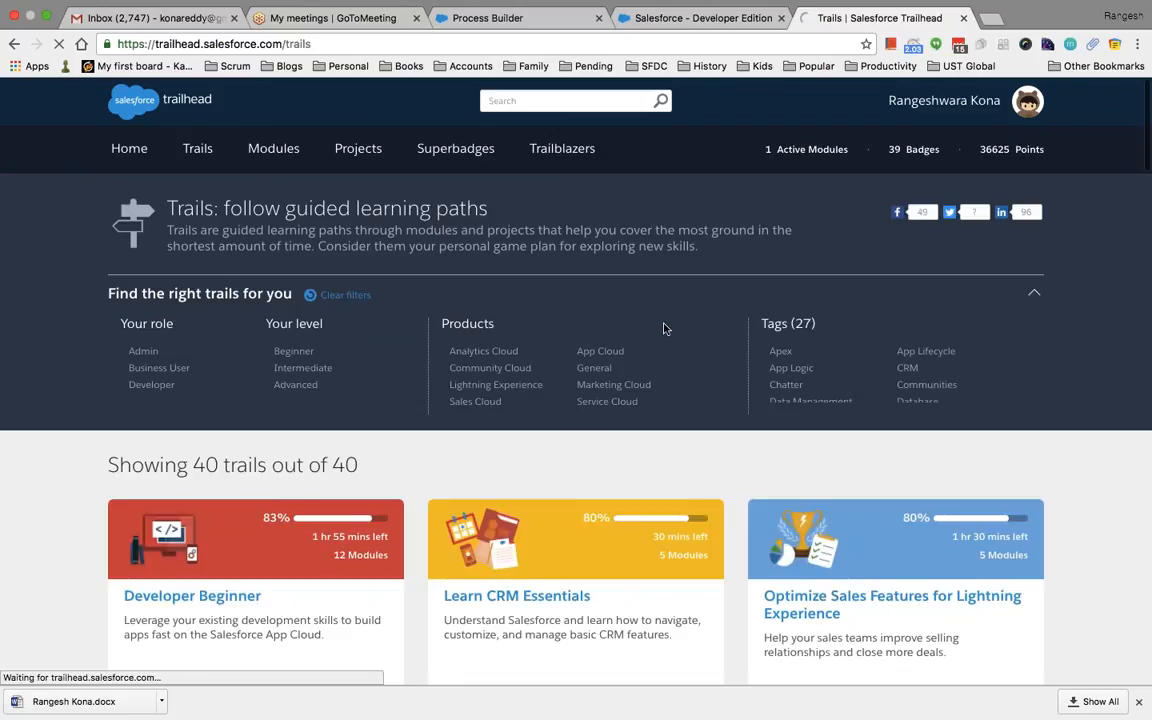
pyautogui.click(604, 403)
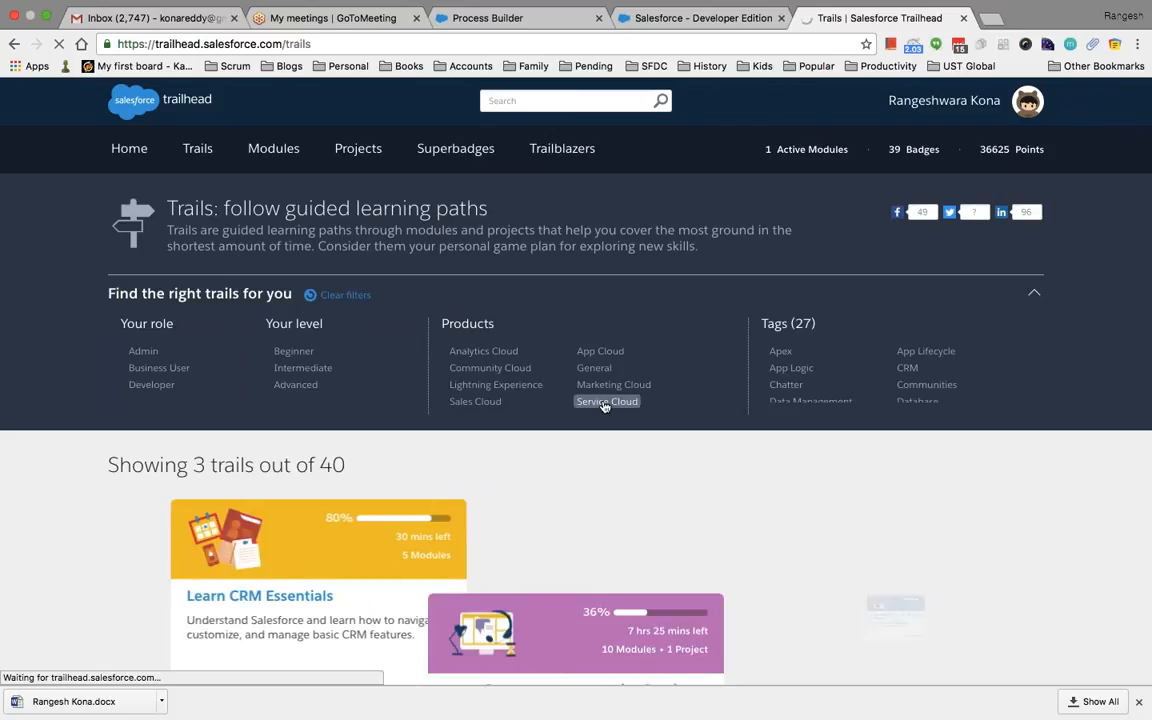
pyautogui.scroll(-1, 694, 459)
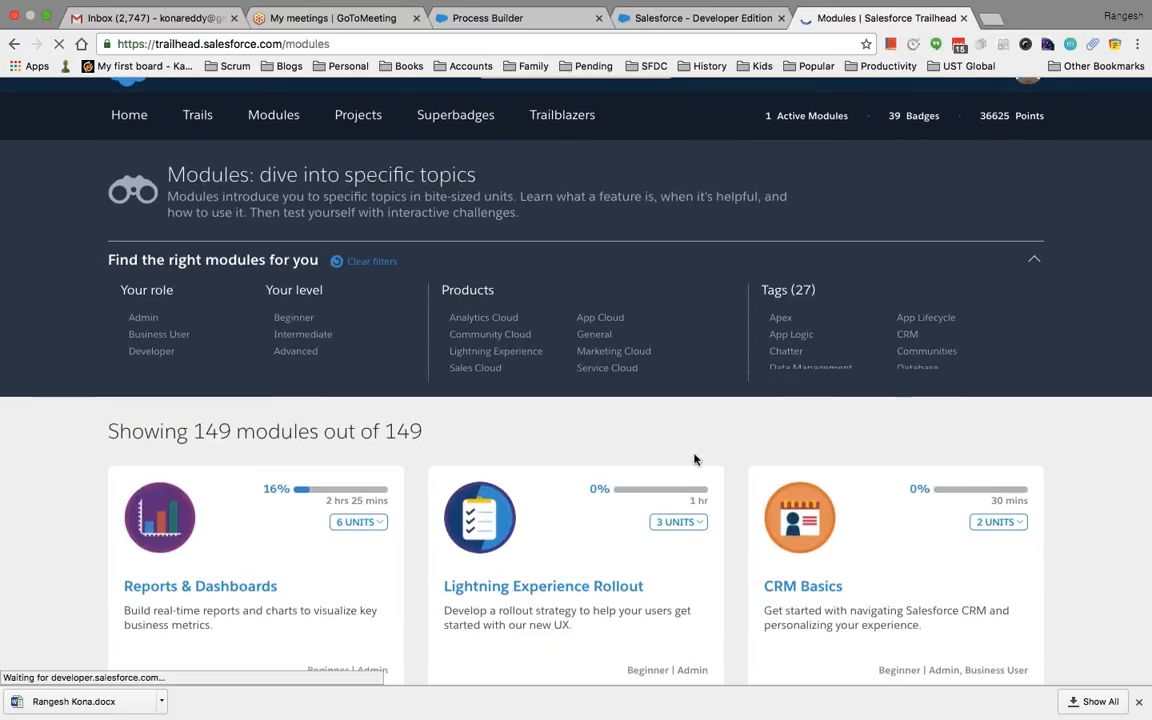
pyautogui.scroll(-1, 694, 459)
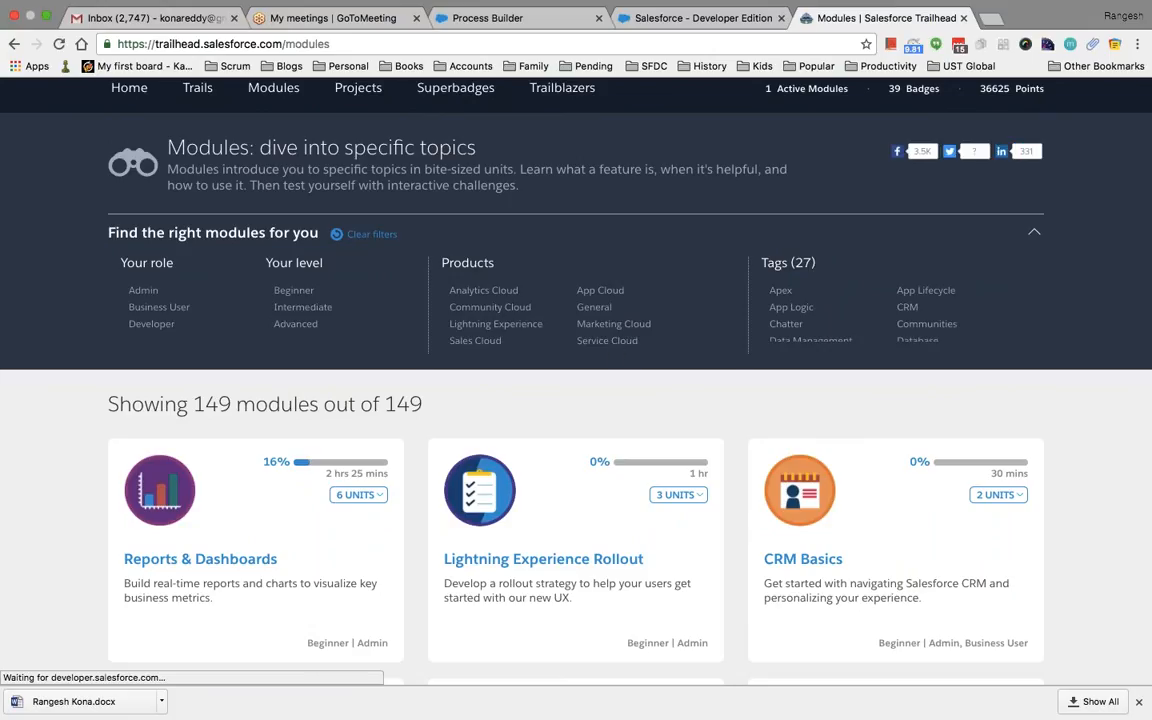
pyautogui.click(607, 341)
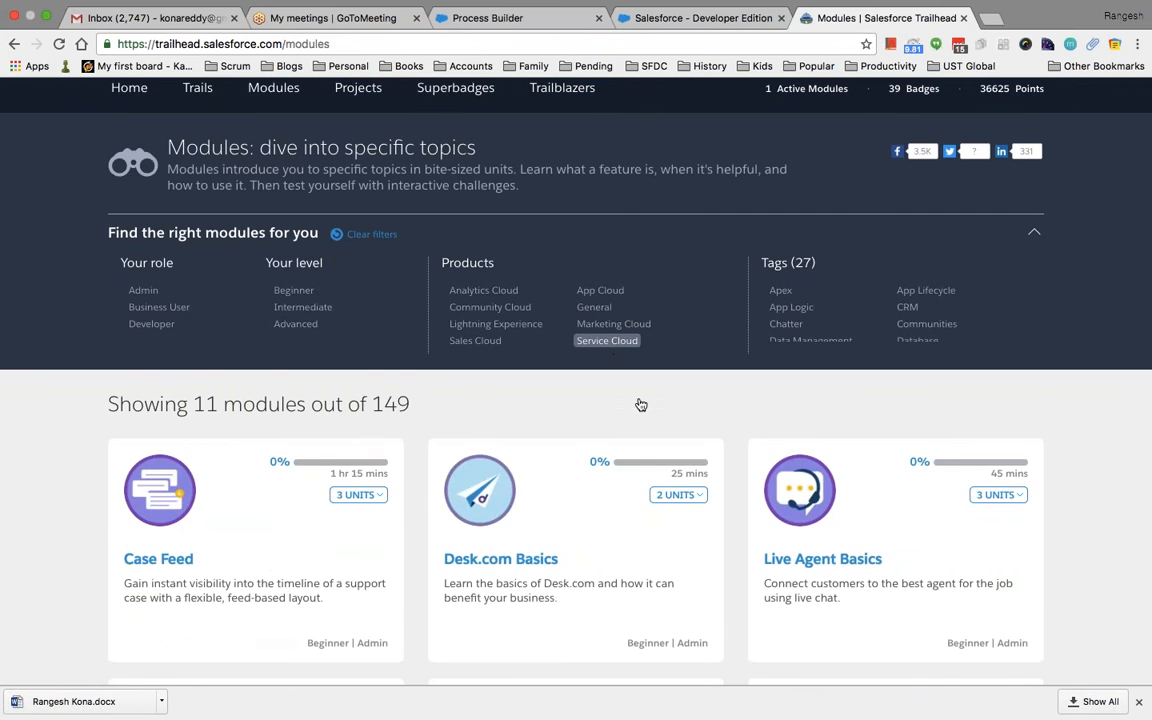
pyautogui.scroll(-3, 640, 404)
pyautogui.scroll(-1, 640, 404)
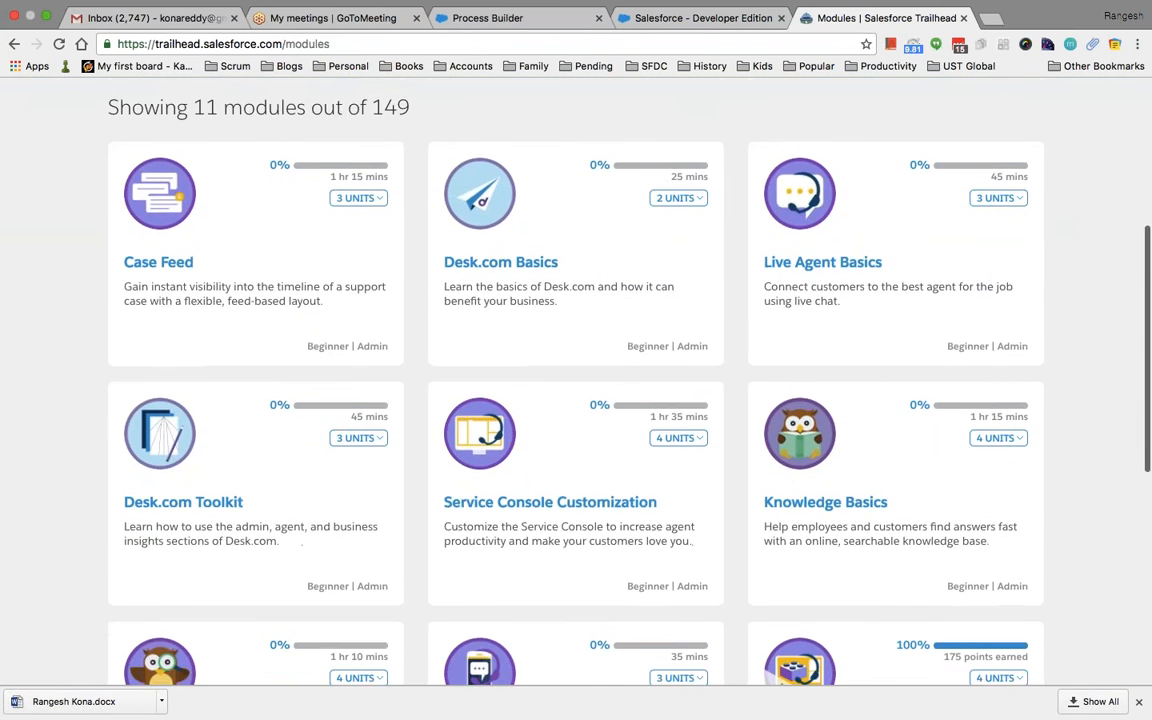
pyautogui.scroll(-3, 560, 400)
pyautogui.scroll(-4, 680, 400)
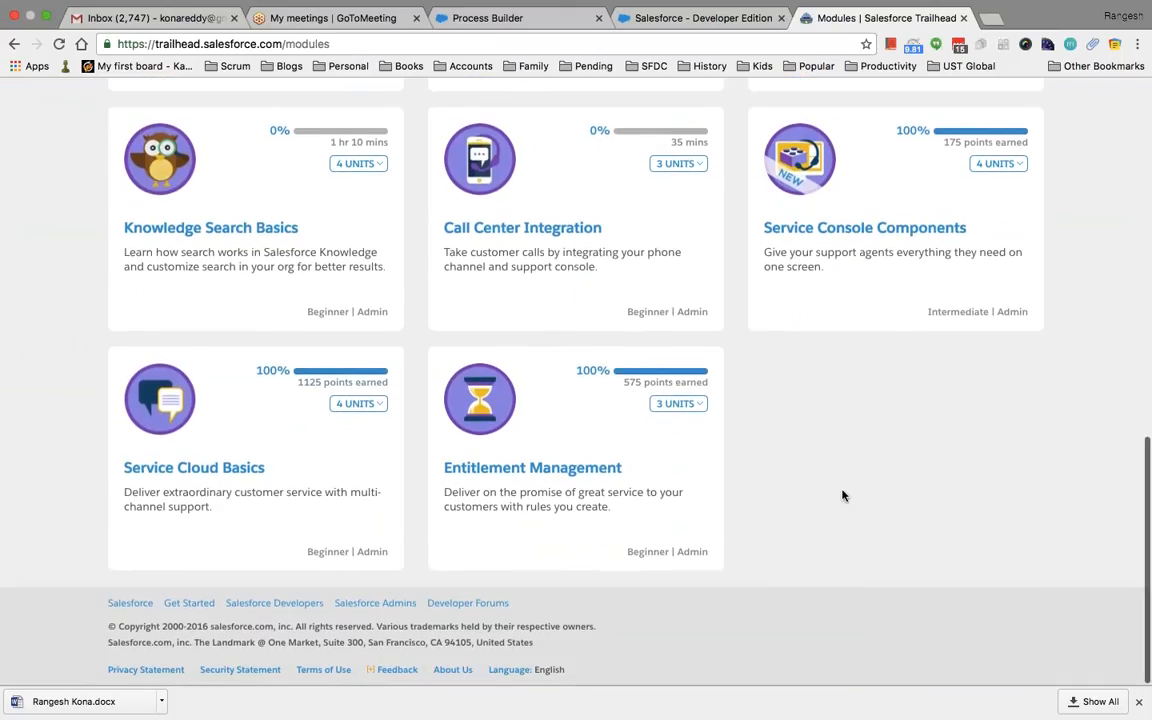
pyautogui.scroll(1, 805, 483)
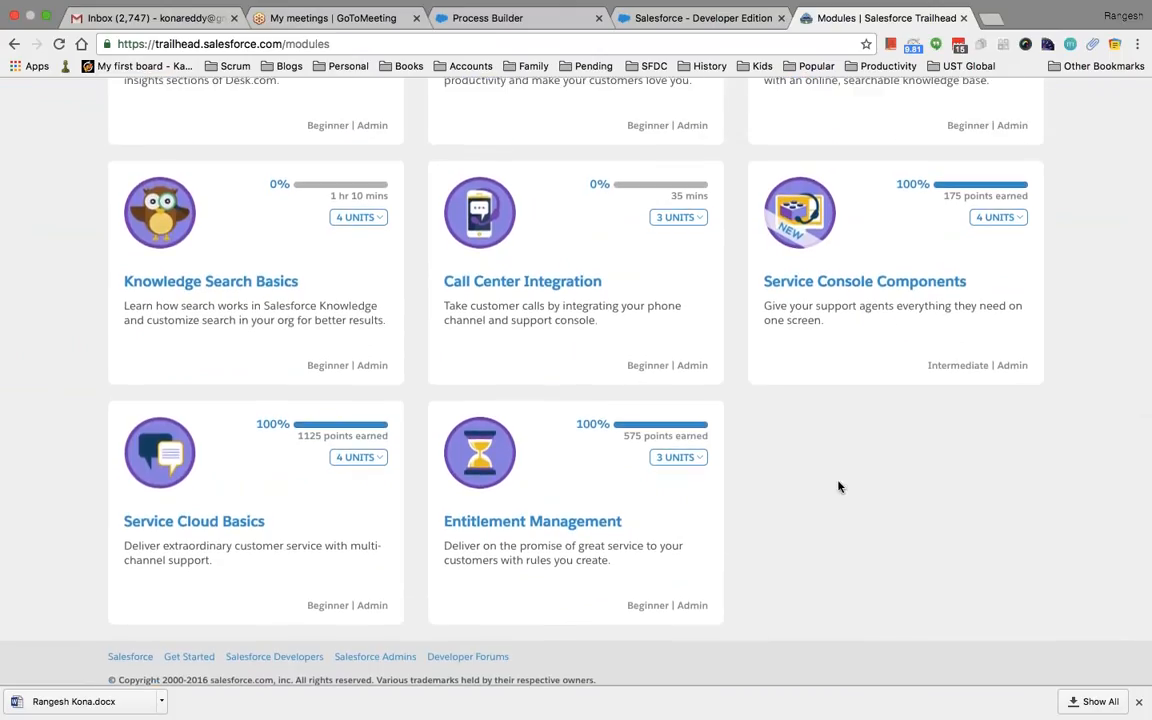
# Review the Service Cloud Basics module's four completed units, then bring up the Chapter #4 - Business Process deck
pyautogui.click(218, 522)
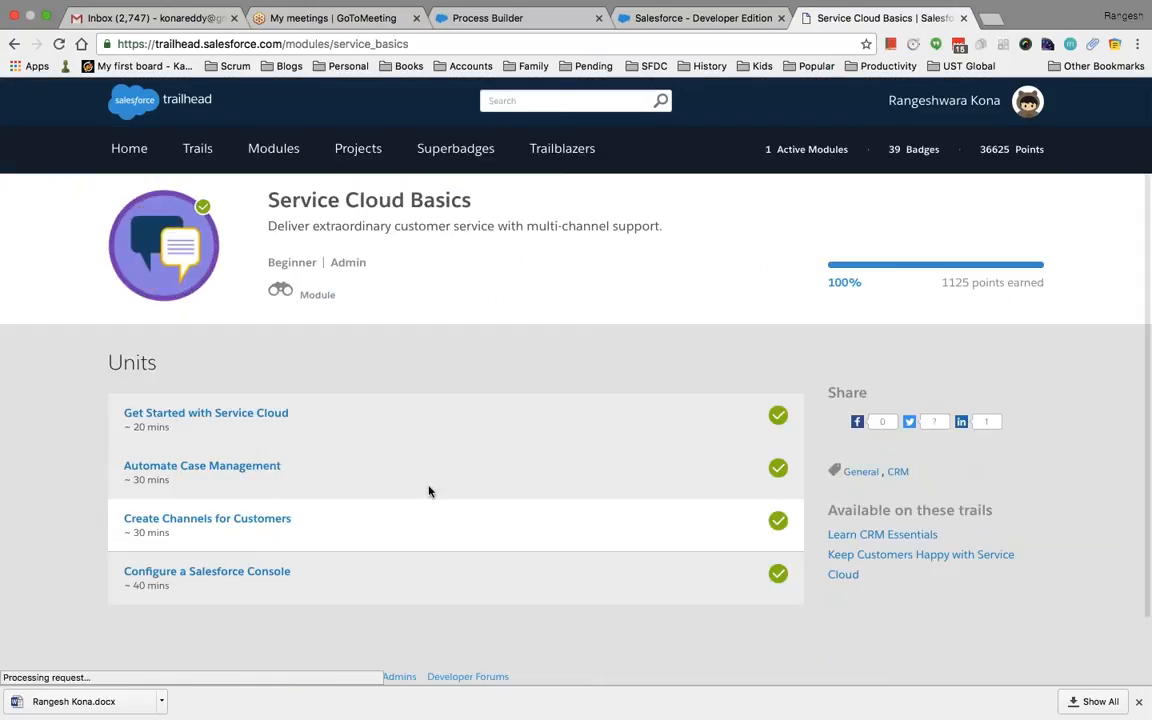
pyautogui.scroll(-1, 42, 478)
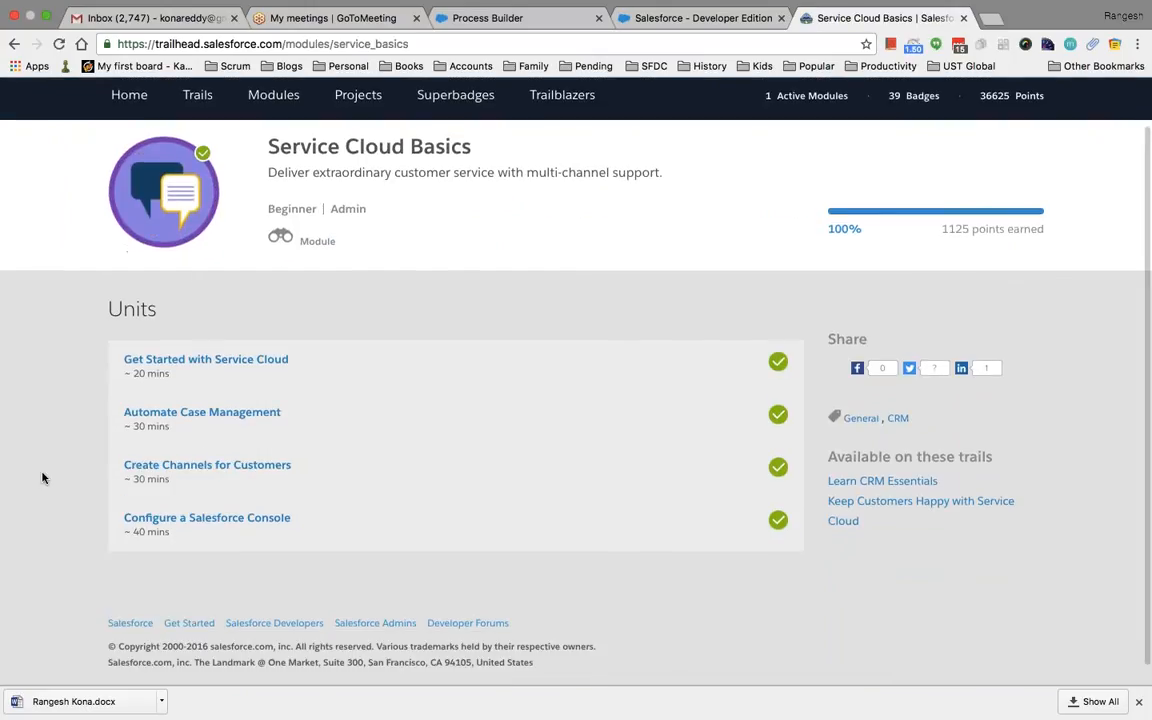
pyautogui.scroll(-1, 42, 478)
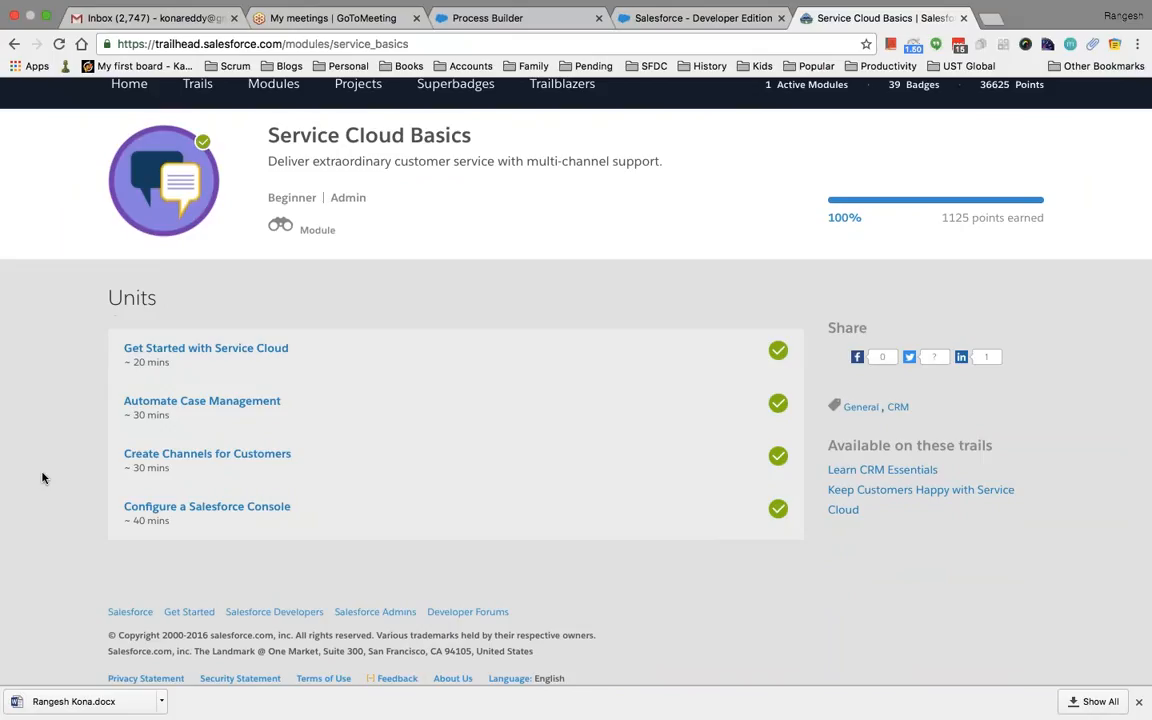
pyautogui.scroll(1, 411, 283)
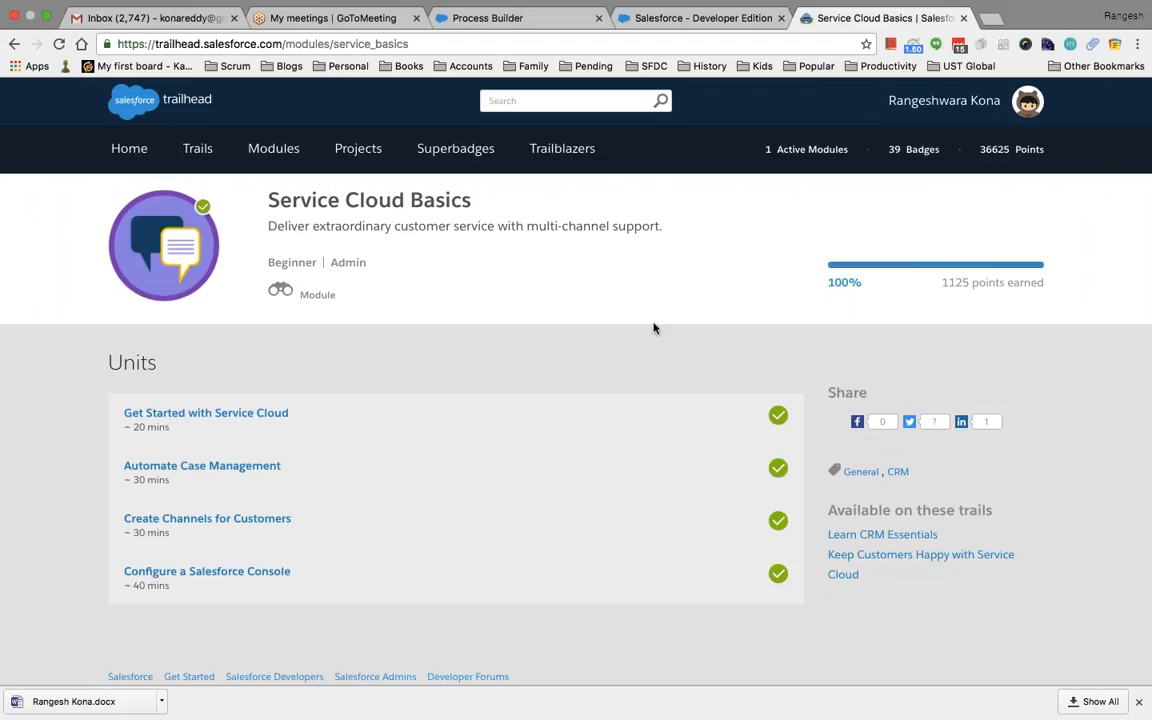
pyautogui.press('super+Tab')
pyautogui.press('super+Tab')
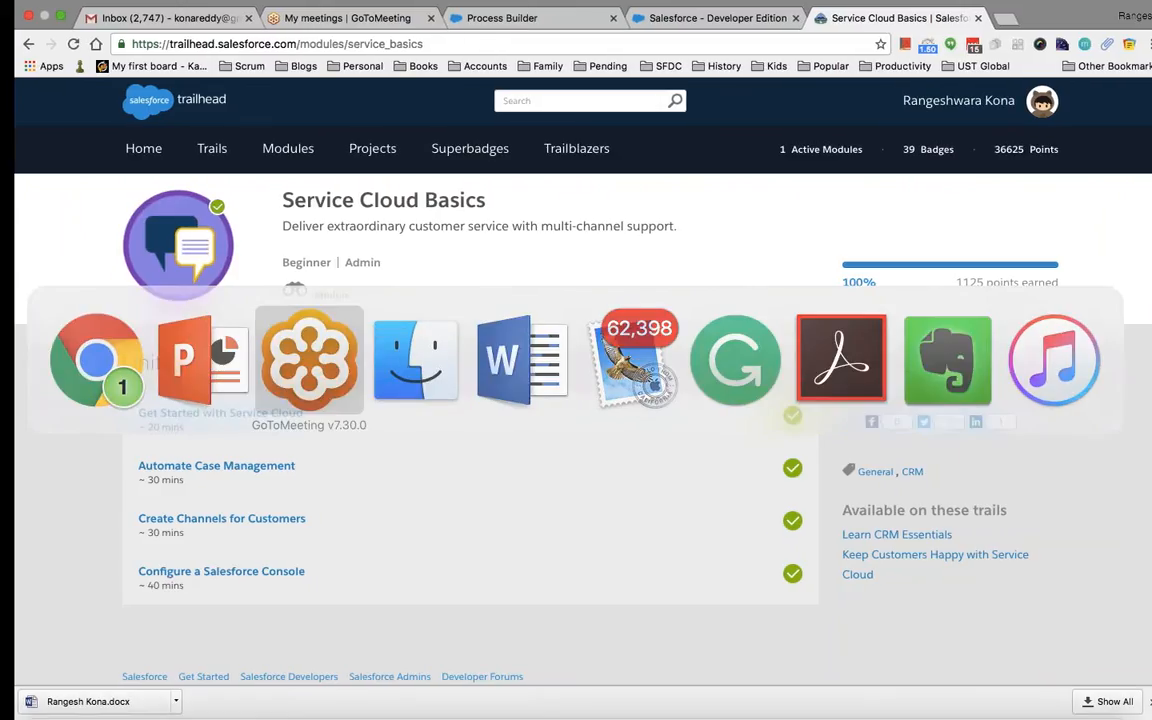